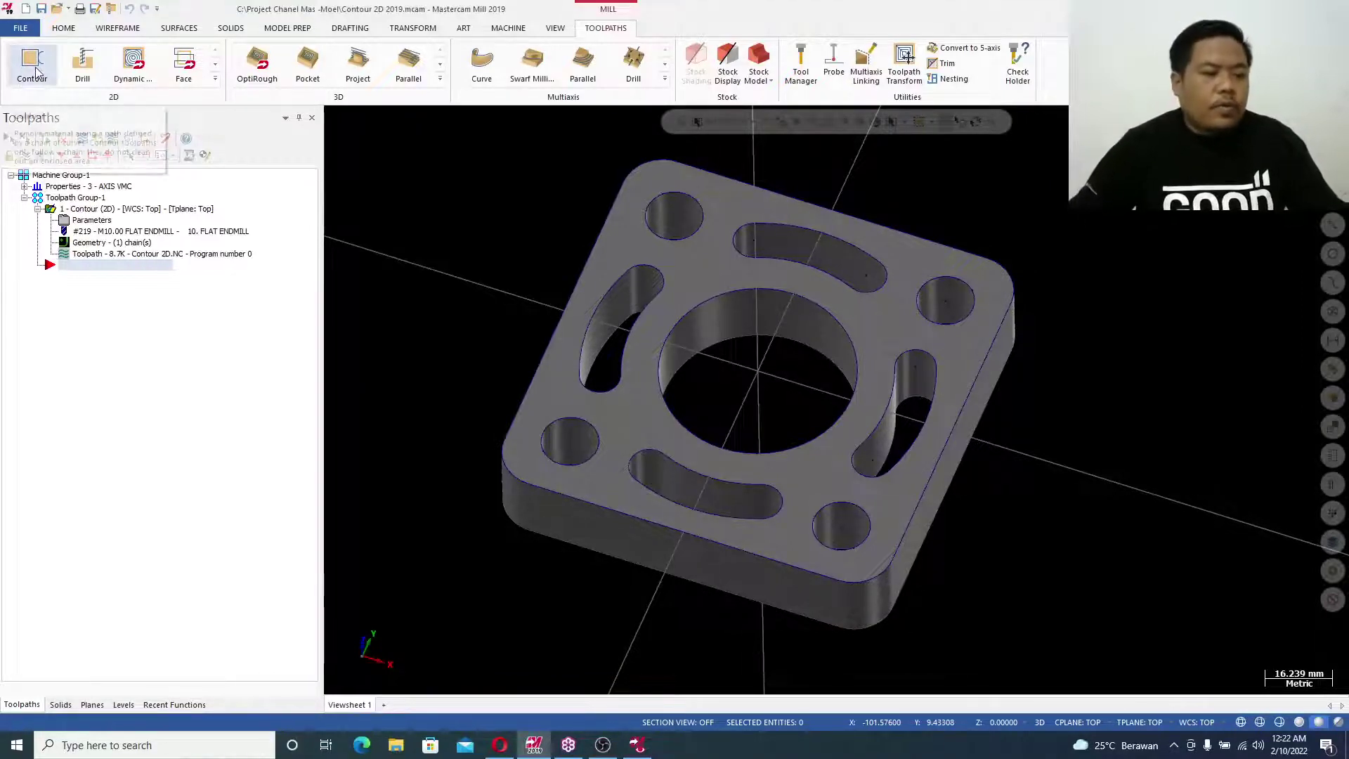
mouse_move(660, 207)
middle_down()
mouse_move(675, 227)
mouse_move(657, 212)
middle_up()
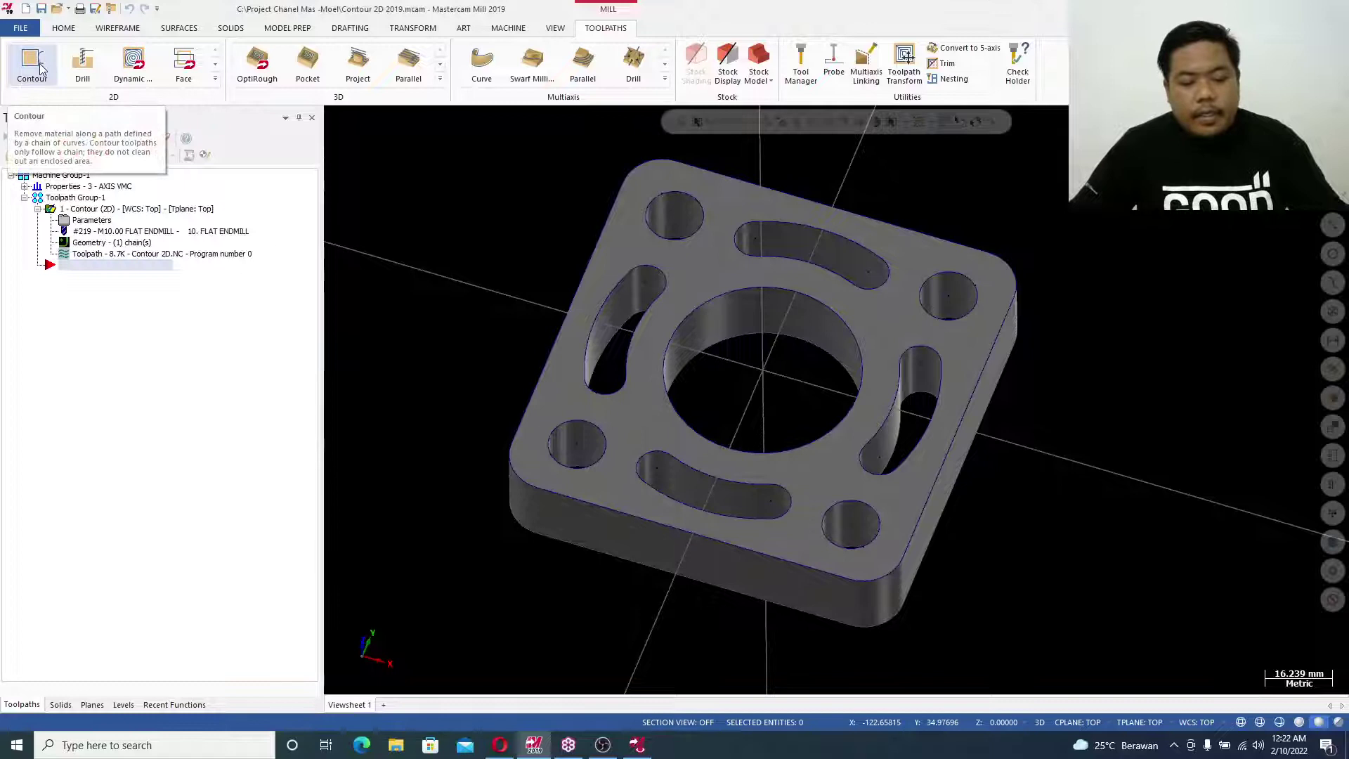
scroll(615, 305, up, 2)
scroll(615, 305, down, 1)
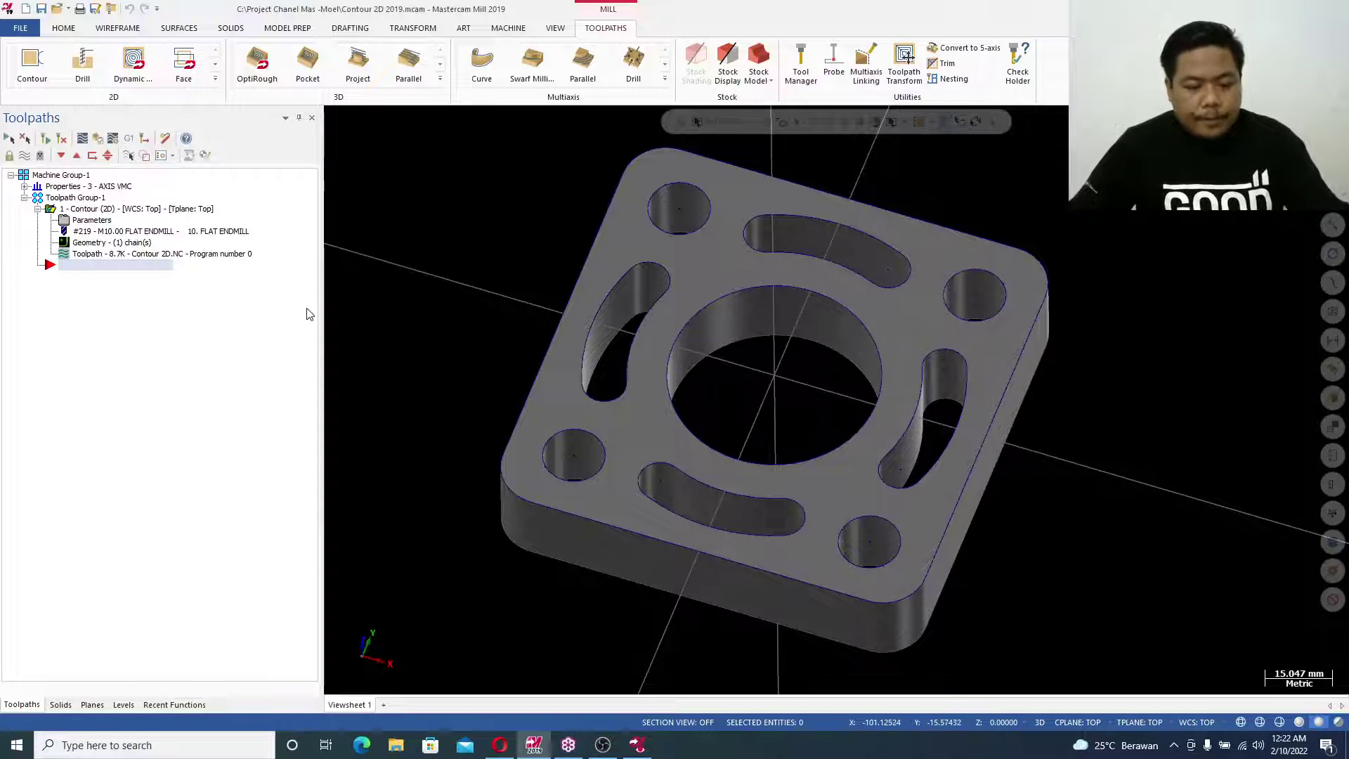
scroll(552, 373, down, 1)
middle_drag(552, 373, 540, 304)
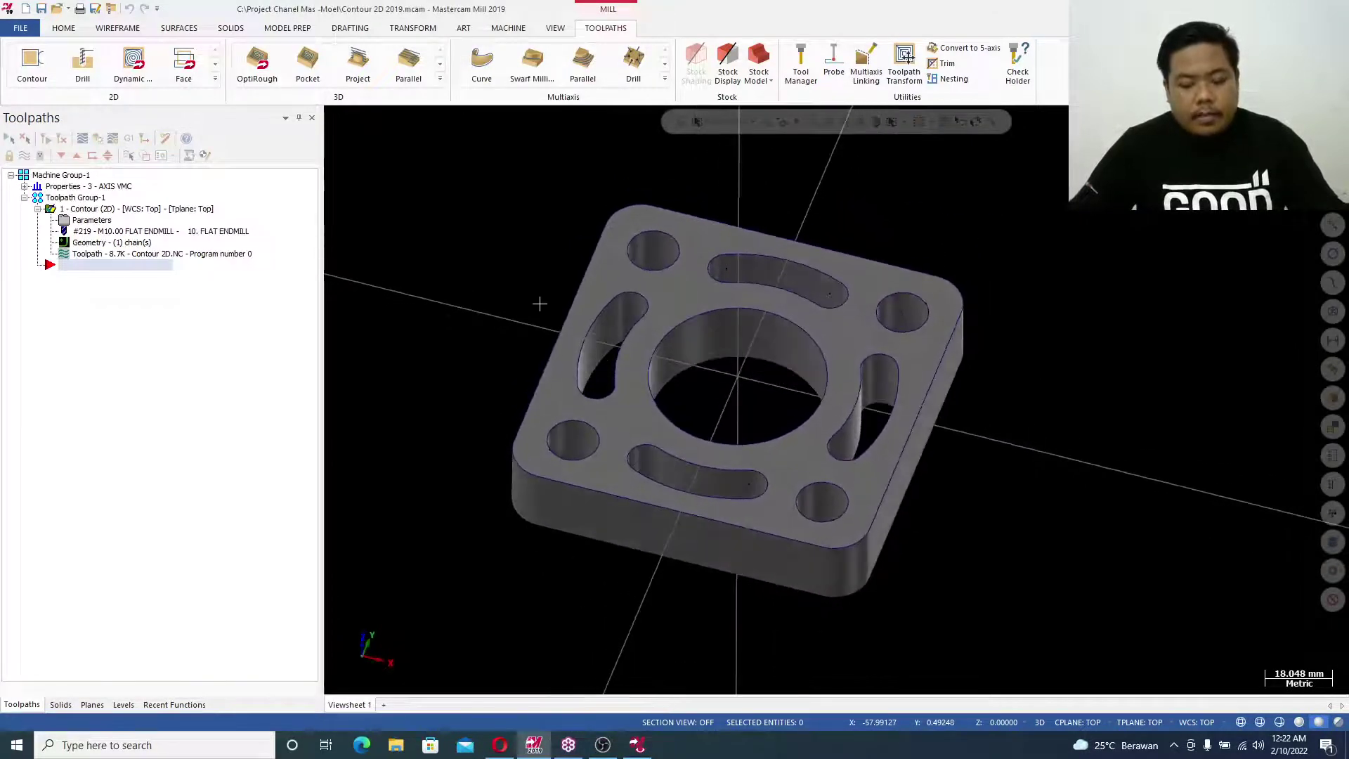
Close the report viewer window that is already running in the background
right_click(638, 745)
click(617, 716)
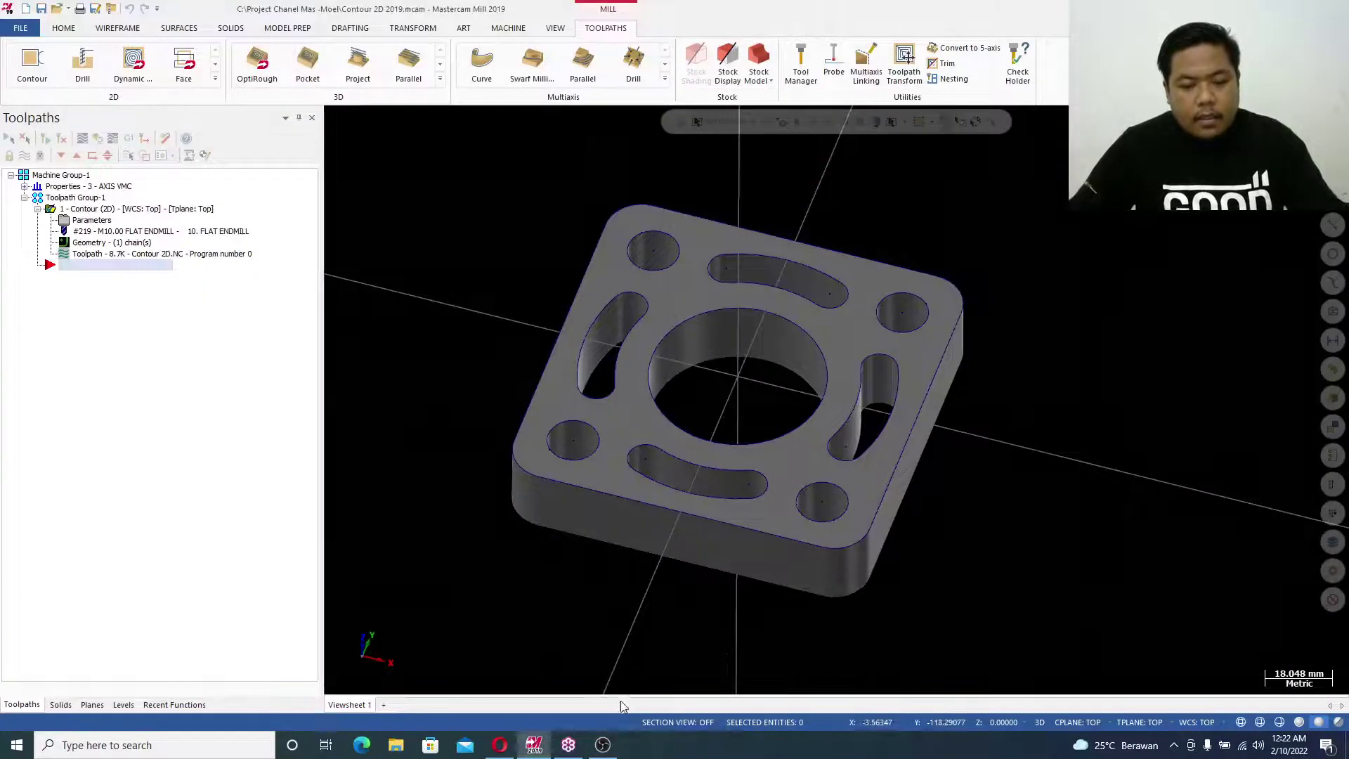
mouse_move(688, 453)
middle_down()
mouse_move(702, 299)
mouse_move(699, 326)
middle_up()
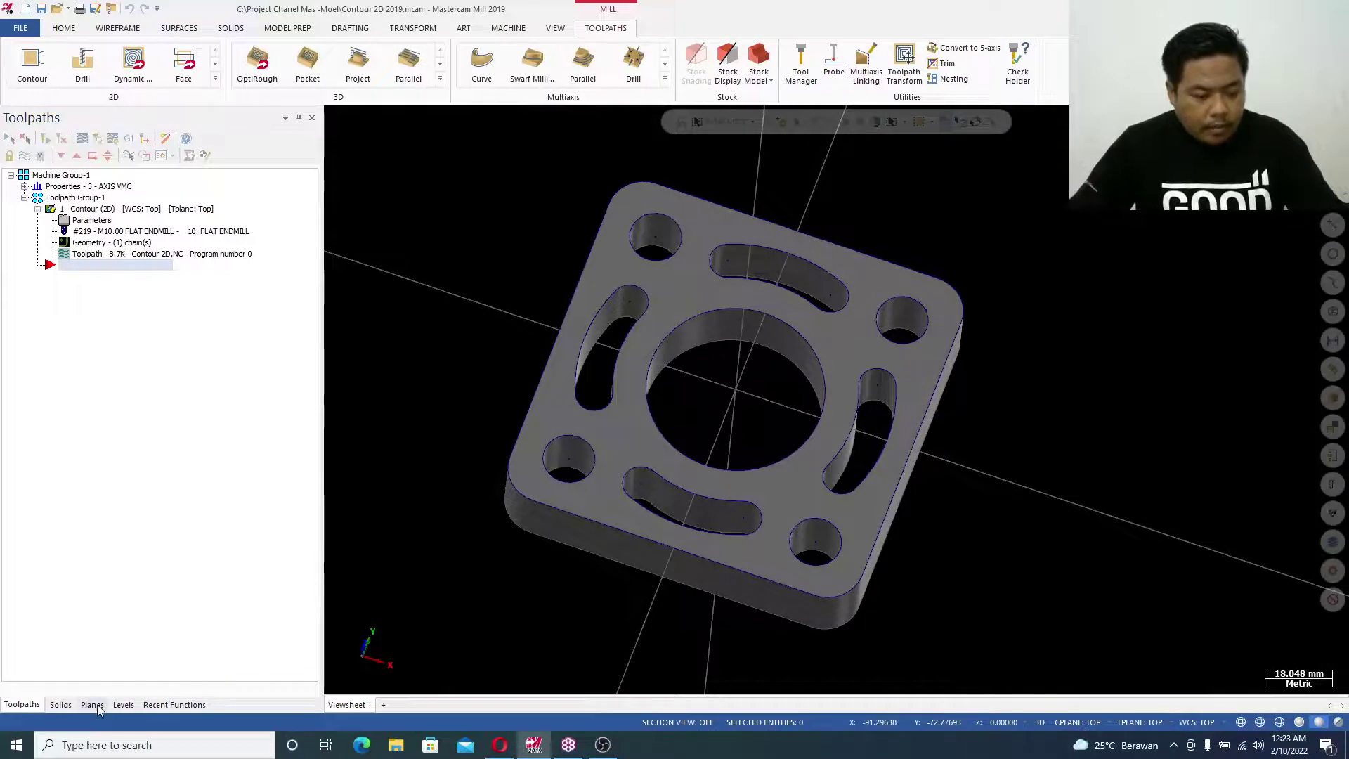
Make level 2 with the dimensioned drawing visible and active, and hide the Solid level 1
click(122, 706)
click(50, 184)
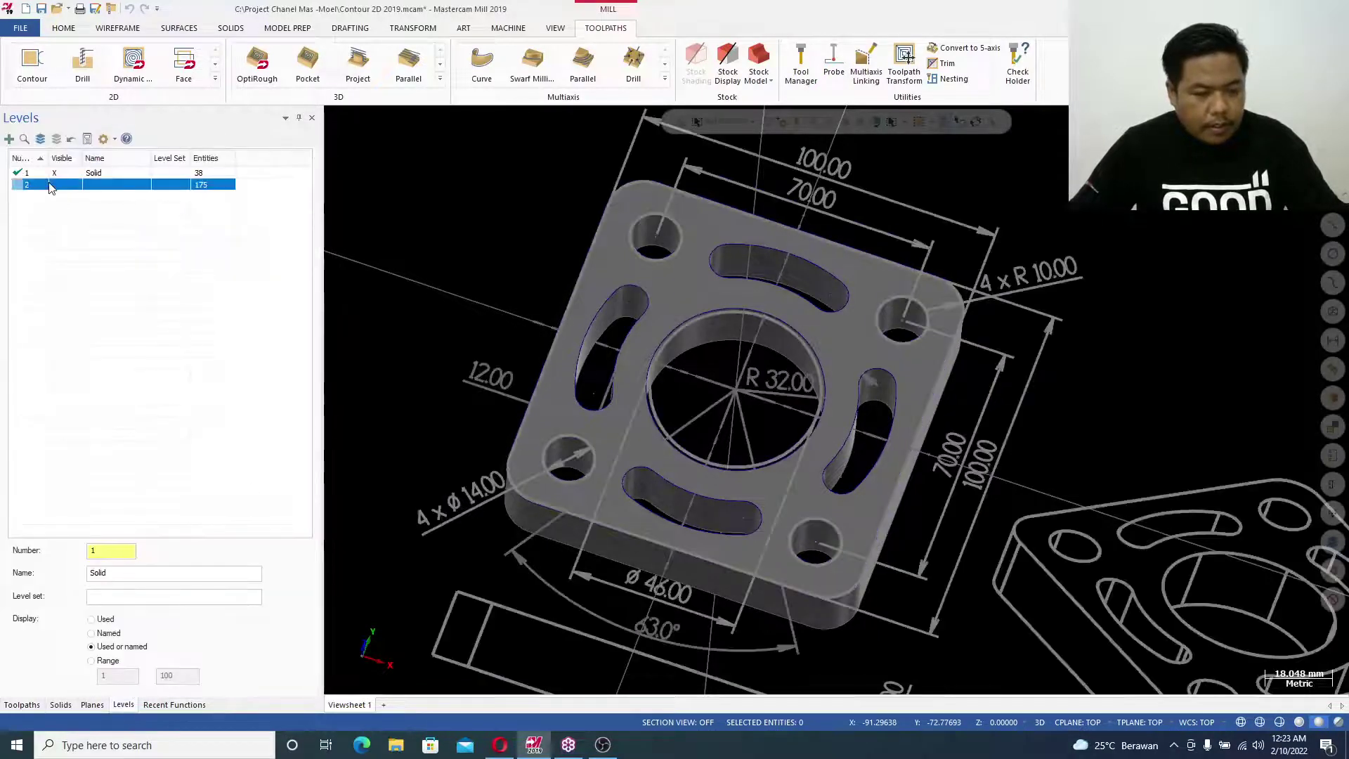
click(69, 174)
Set the view to Top (WCS) and fit the whole dimensioned drawing in the graphics area
right_click(1120, 170)
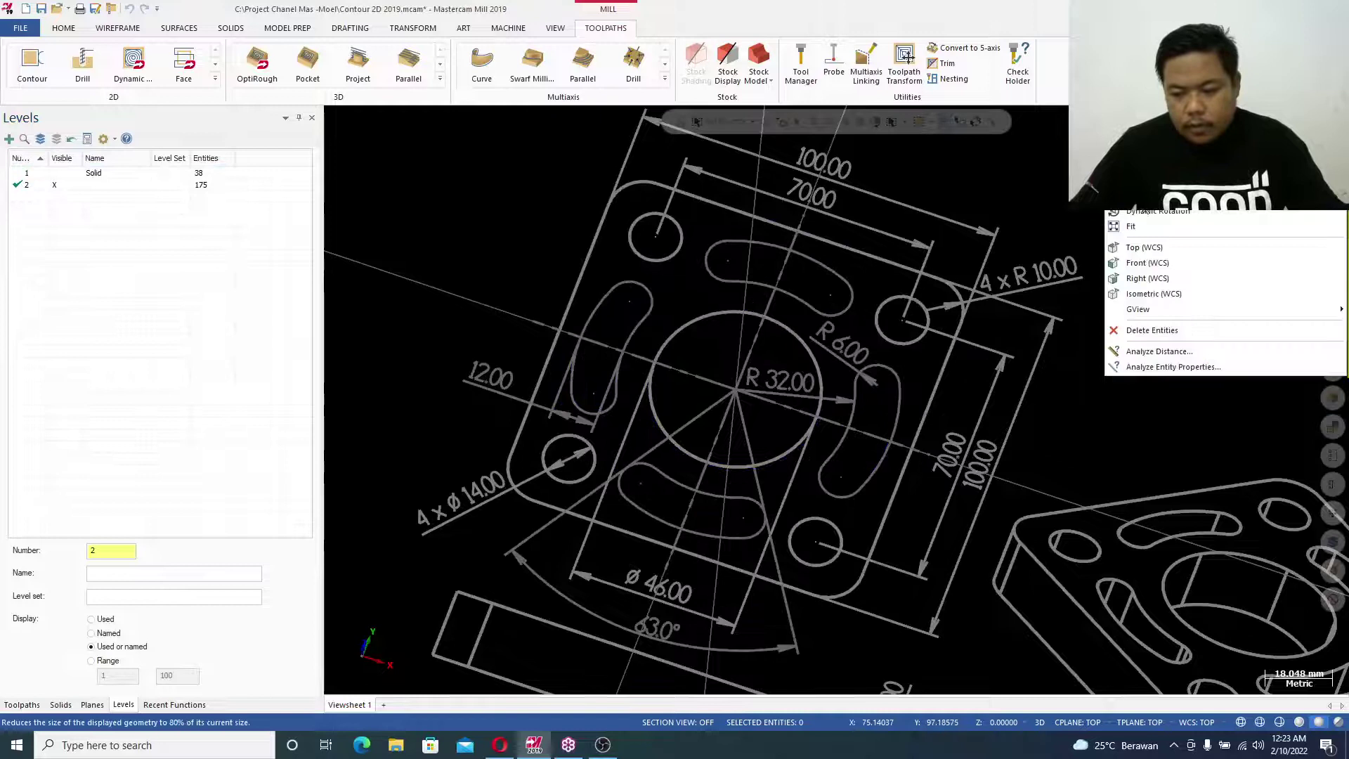
click(1145, 247)
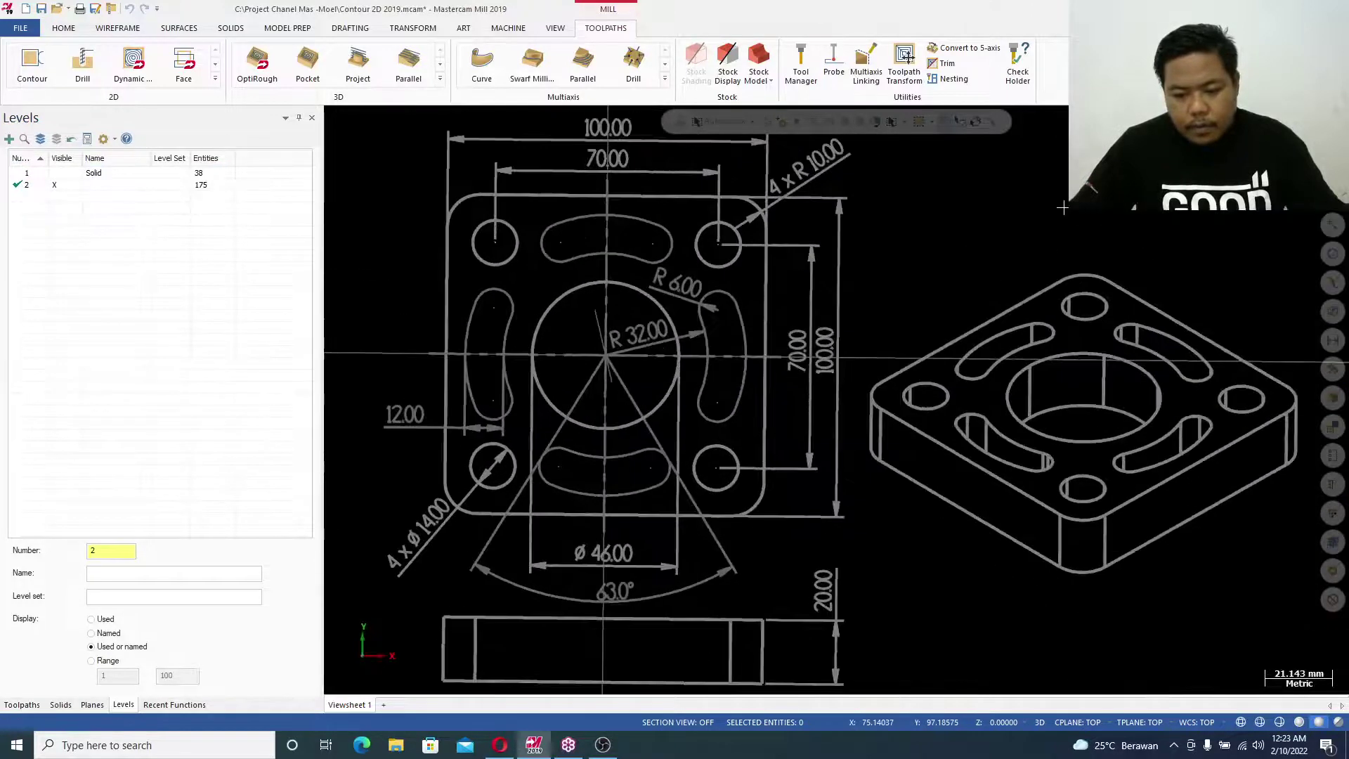
right_click(1062, 238)
click(1101, 261)
scroll(1079, 274, down, 2)
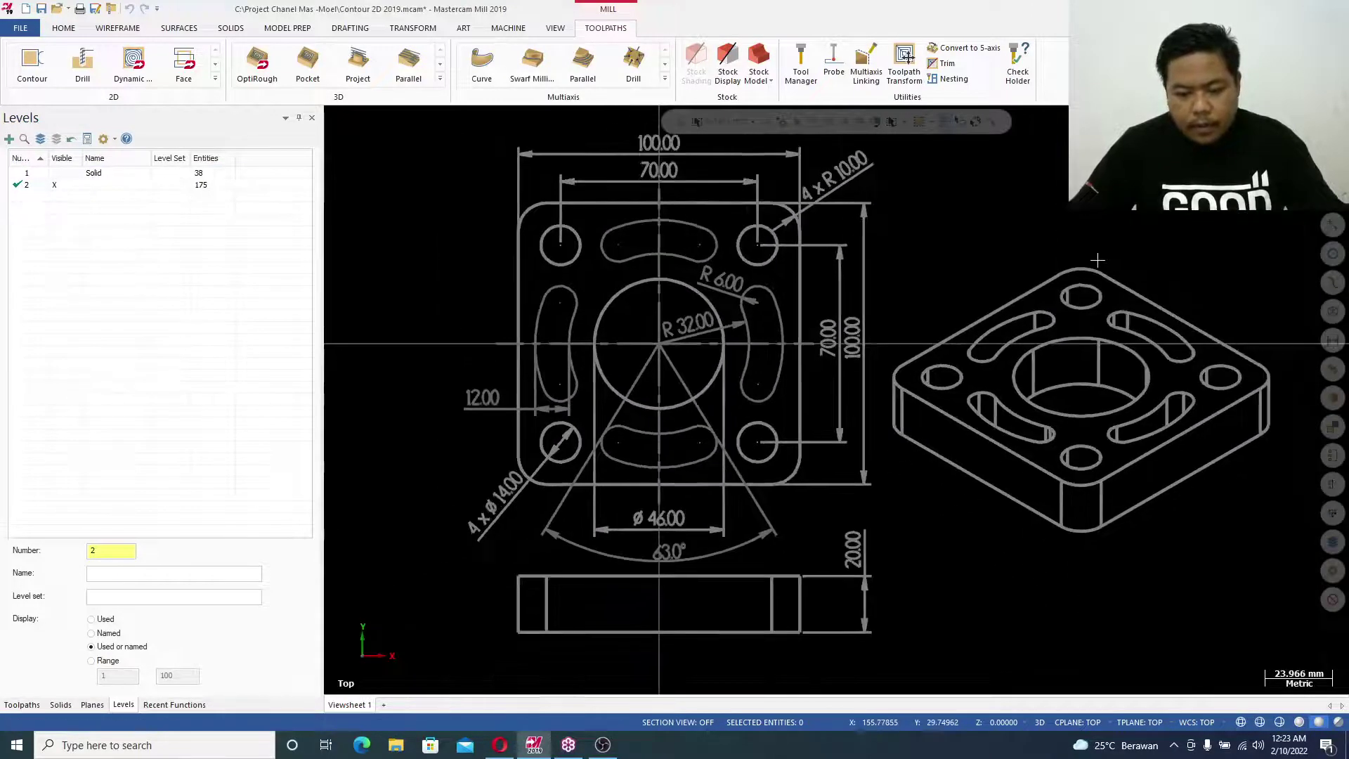
right_click(963, 200)
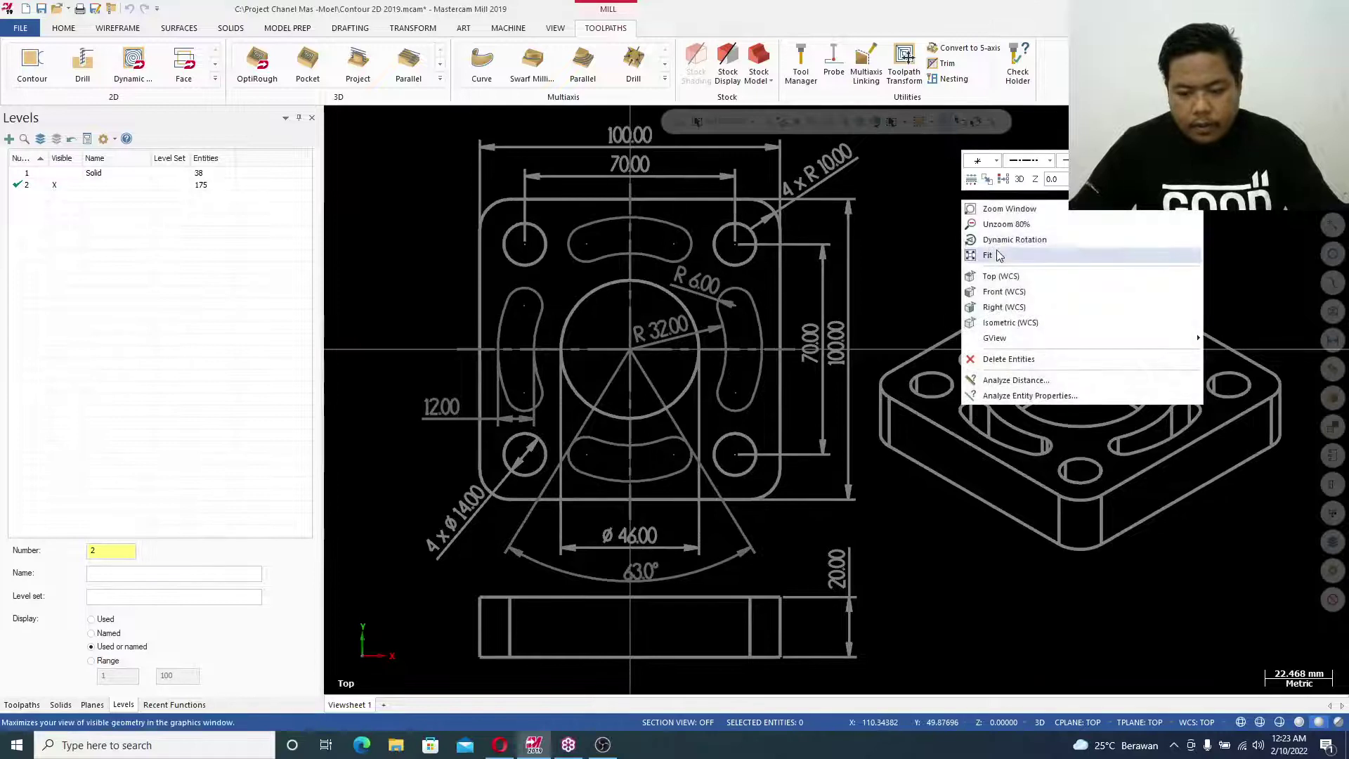
click(990, 254)
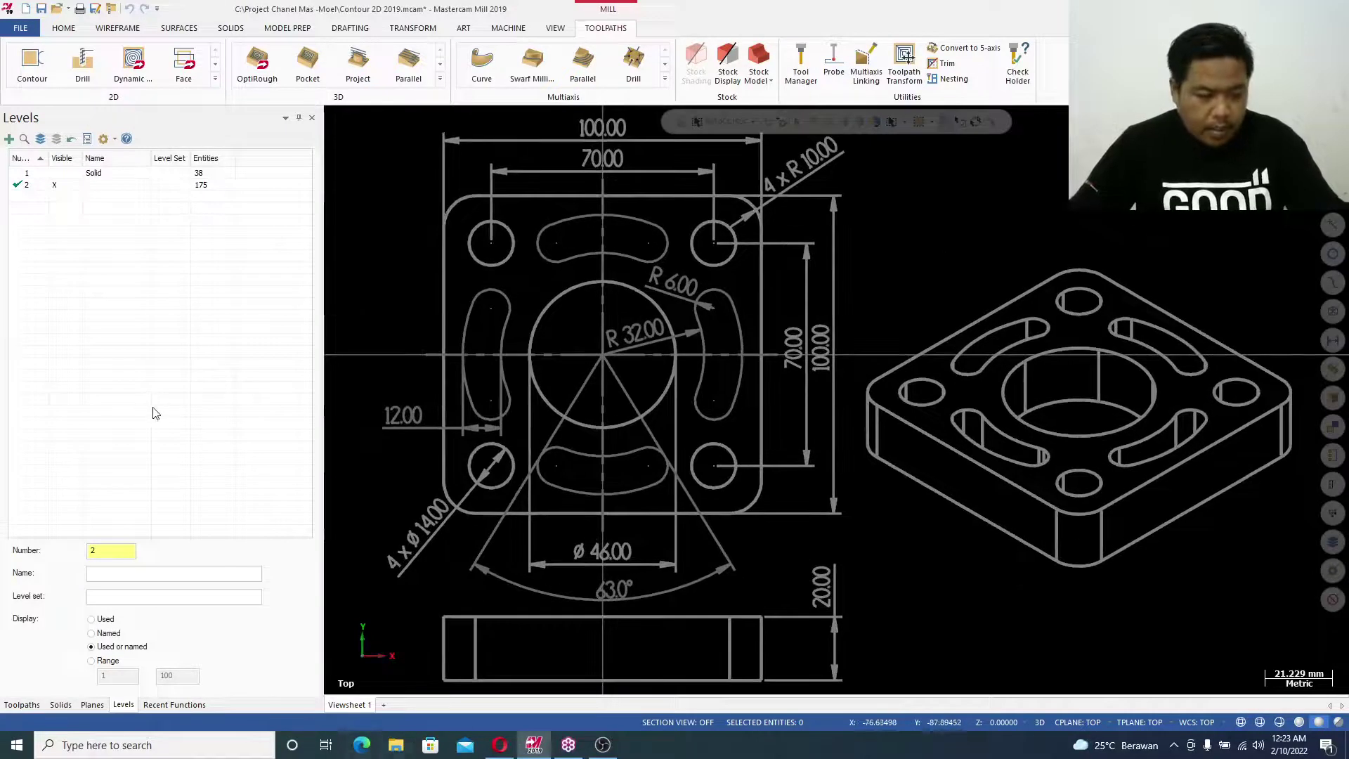
Generate the setup sheet for the 2D contour operation with the existing settings and examine its dimensioned drawing
click(26, 707)
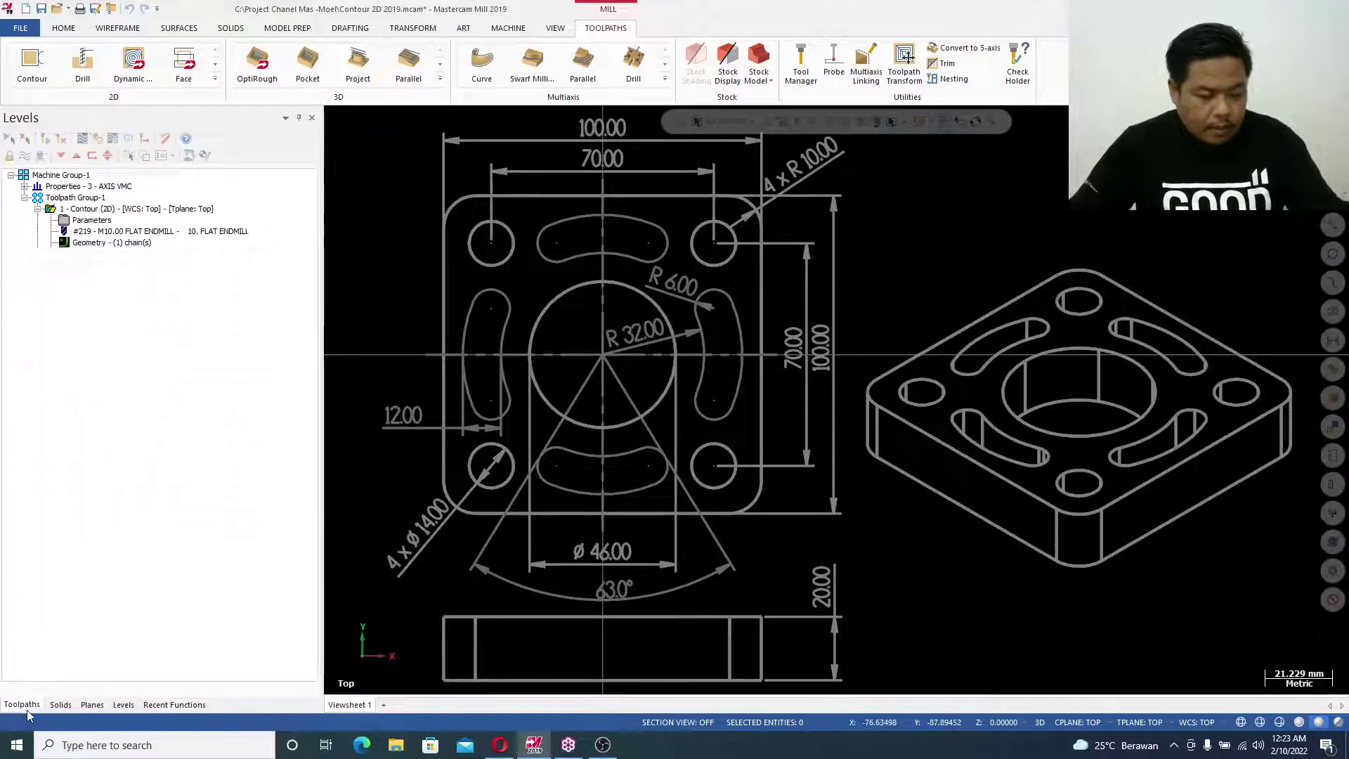
right_click(141, 219)
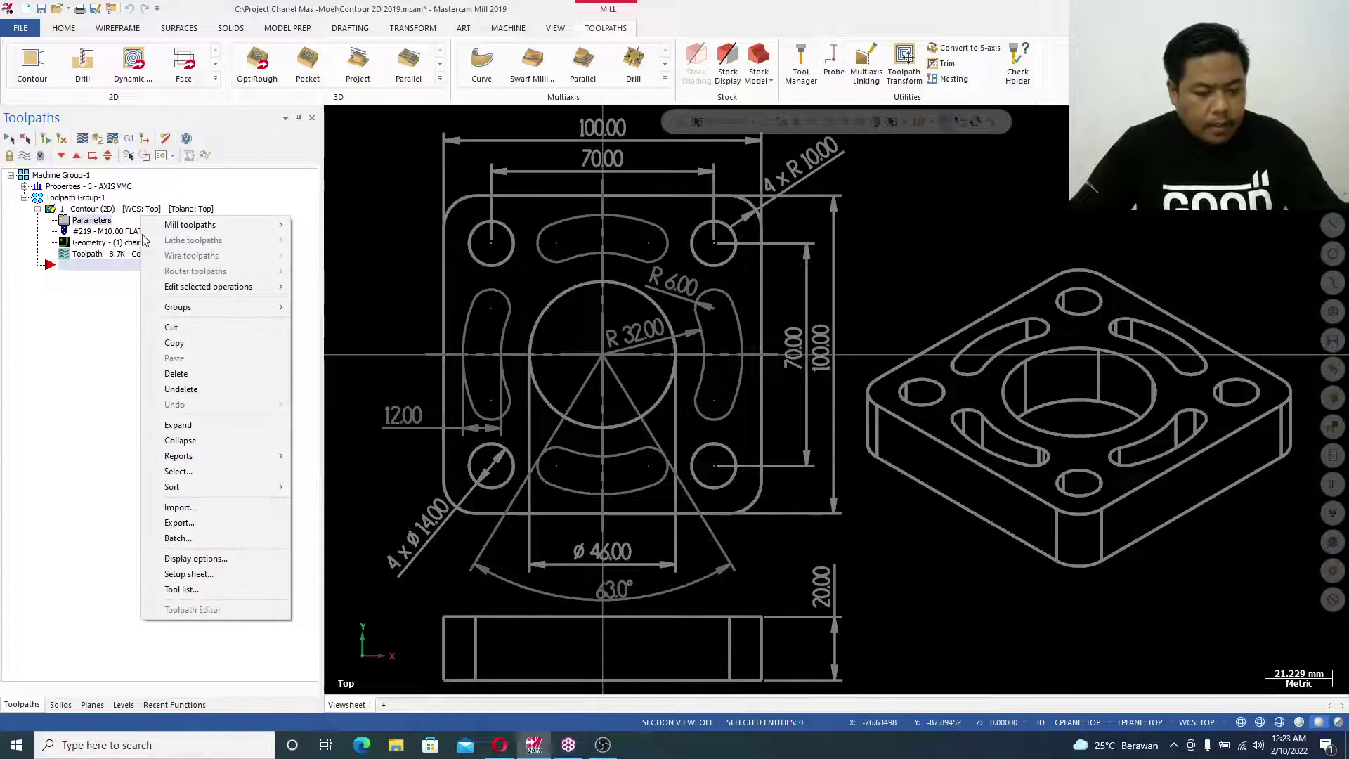
click(213, 574)
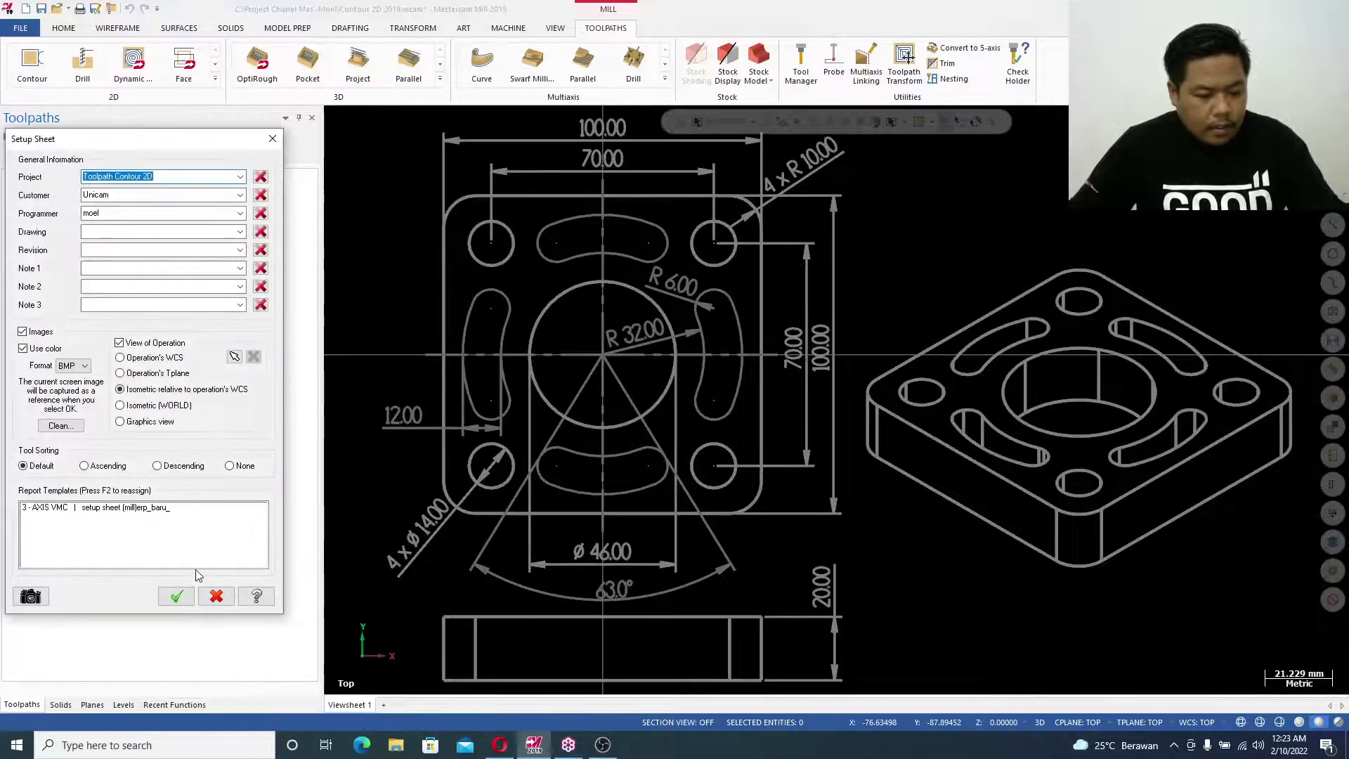
click(177, 598)
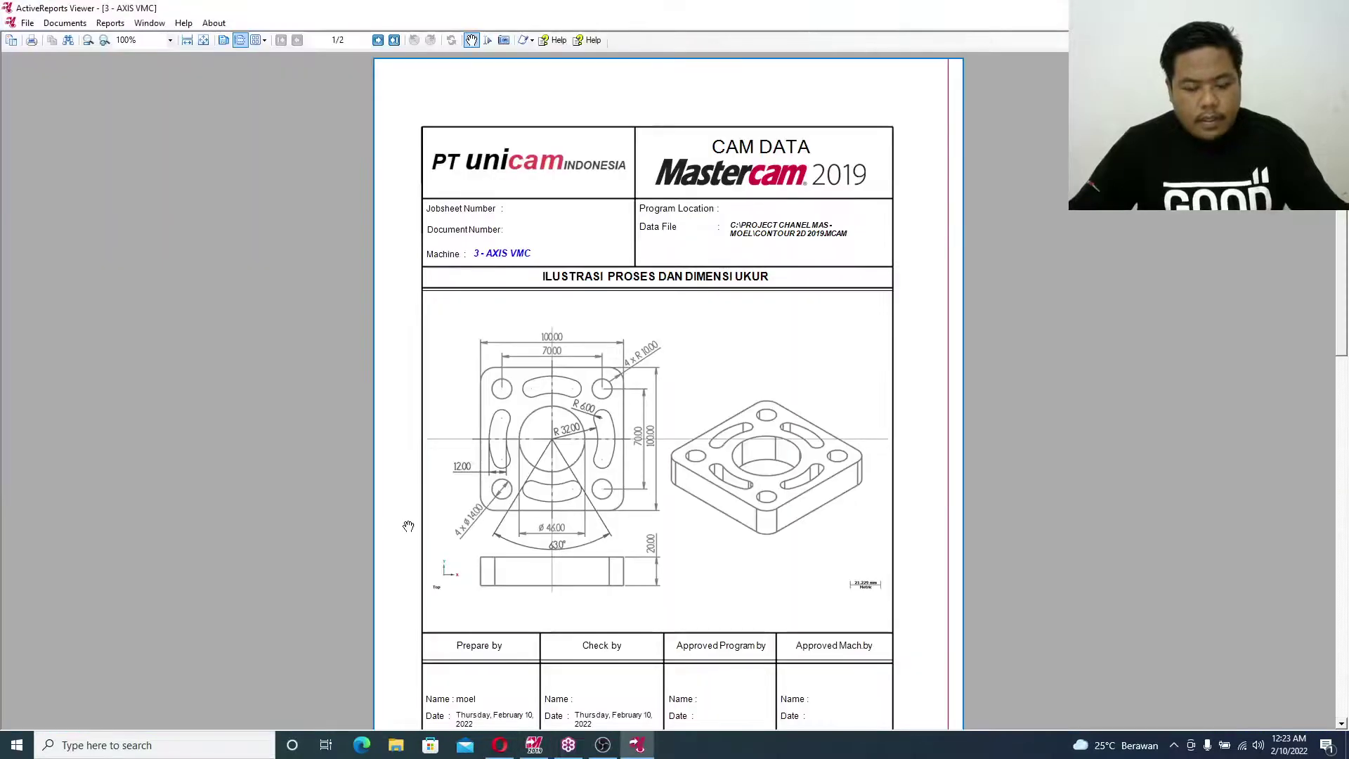
ctrl+scroll(594, 512, up, 3)
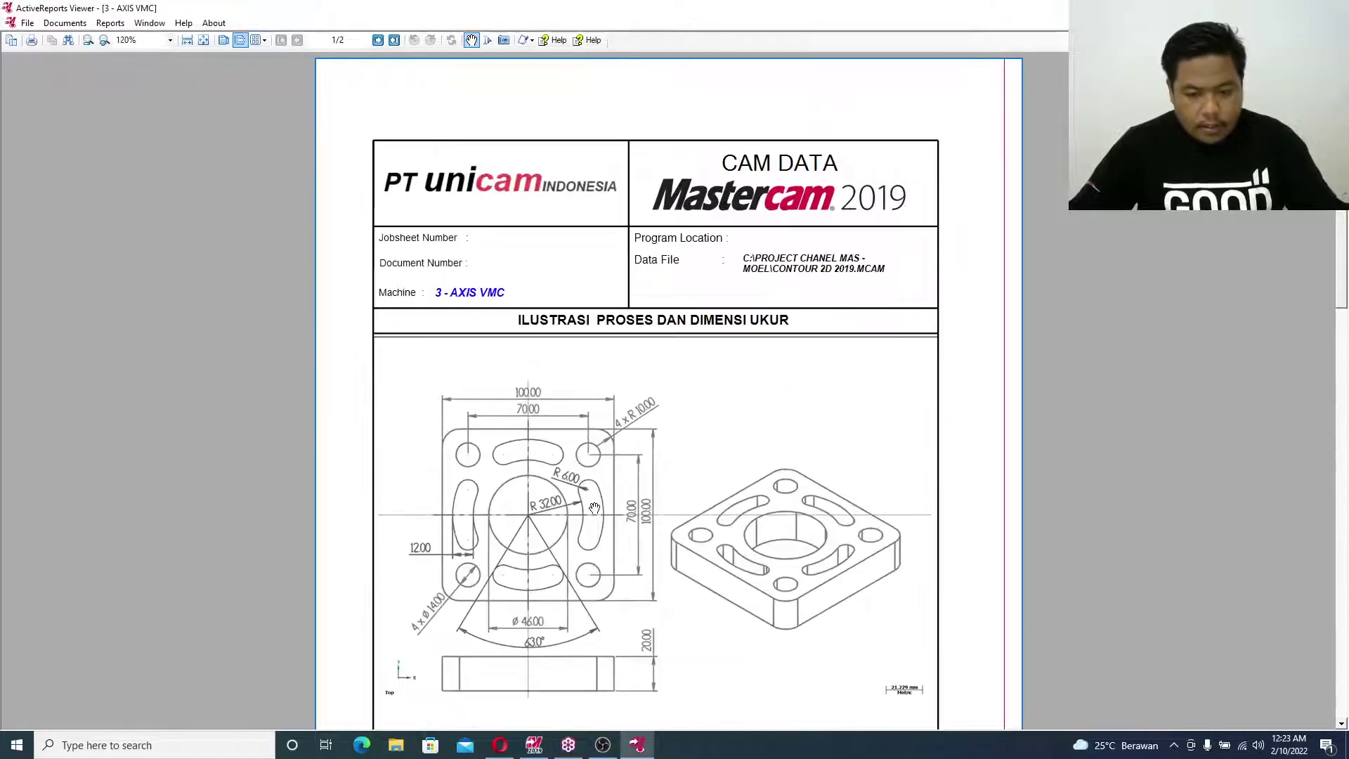
scroll(594, 509, down, 1)
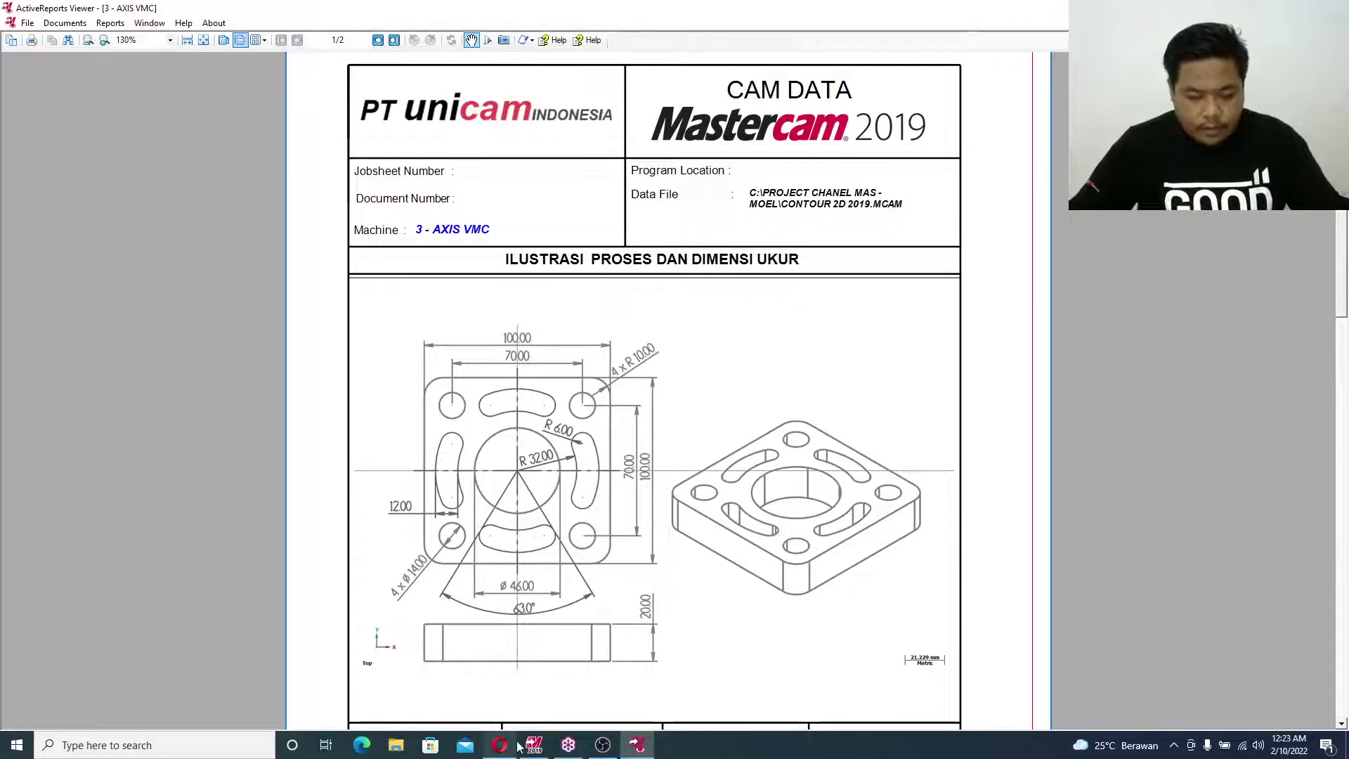
Switch back to Mastercam and start a new empty design file
mouse_move(550, 752)
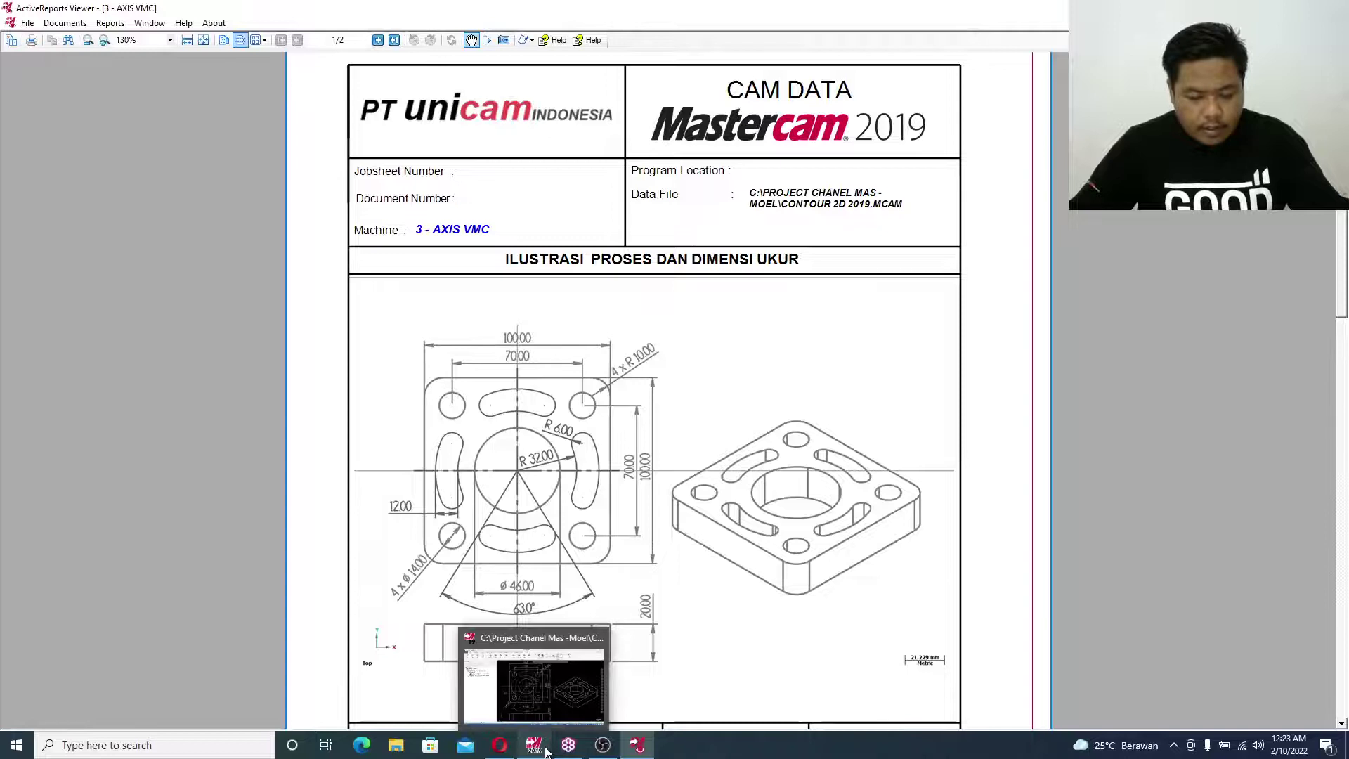
click(547, 751)
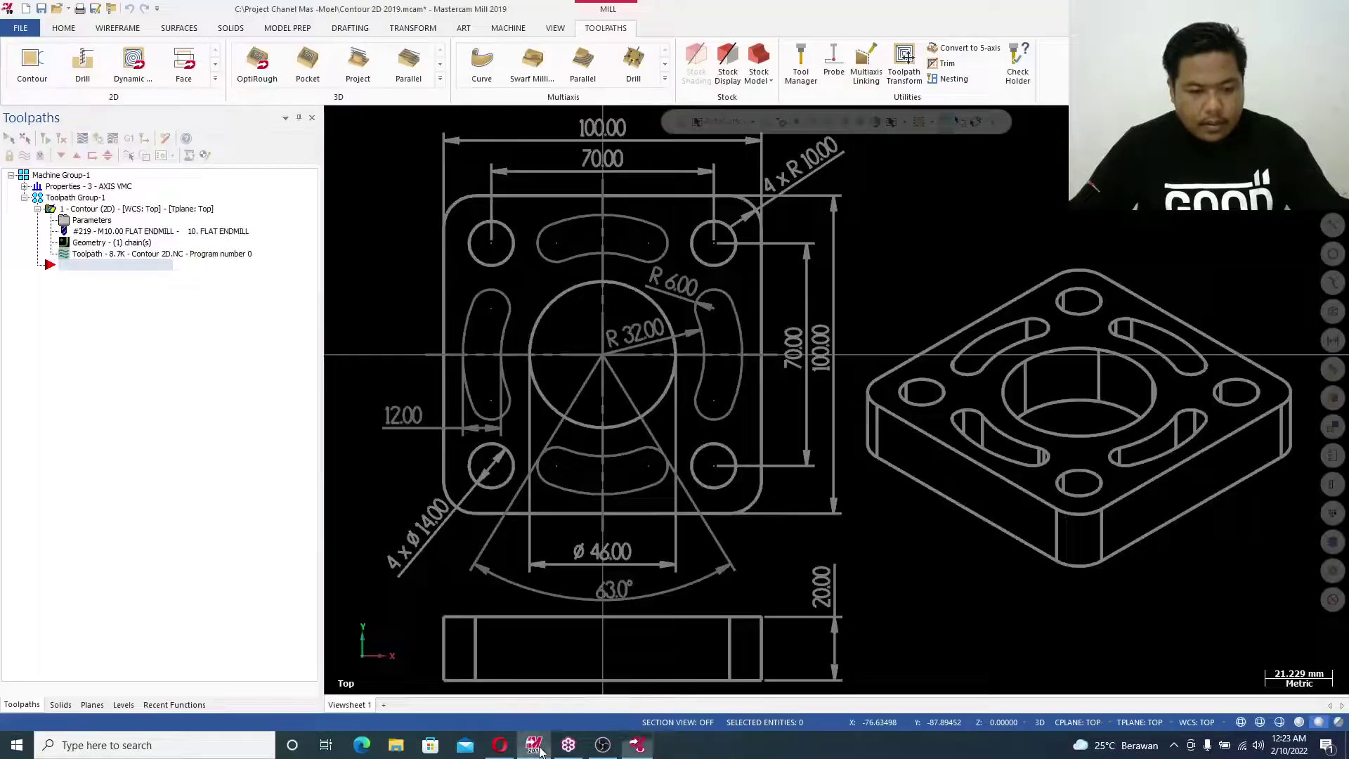
click(57, 8)
click(731, 402)
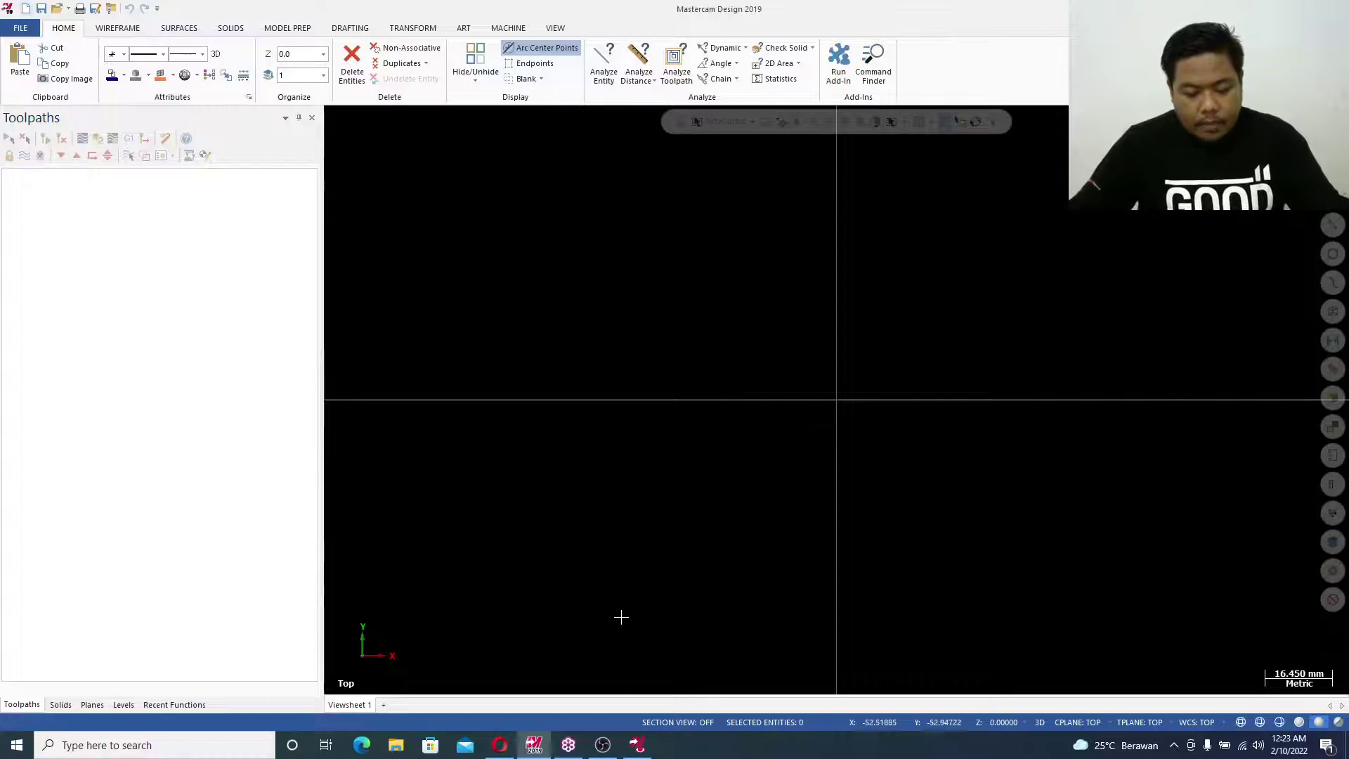
Consult the setup sheet drawing, and sketch a centre-anchored rectangle of about 88.6 by 76.8 mm on the origin in Mastercam
click(637, 745)
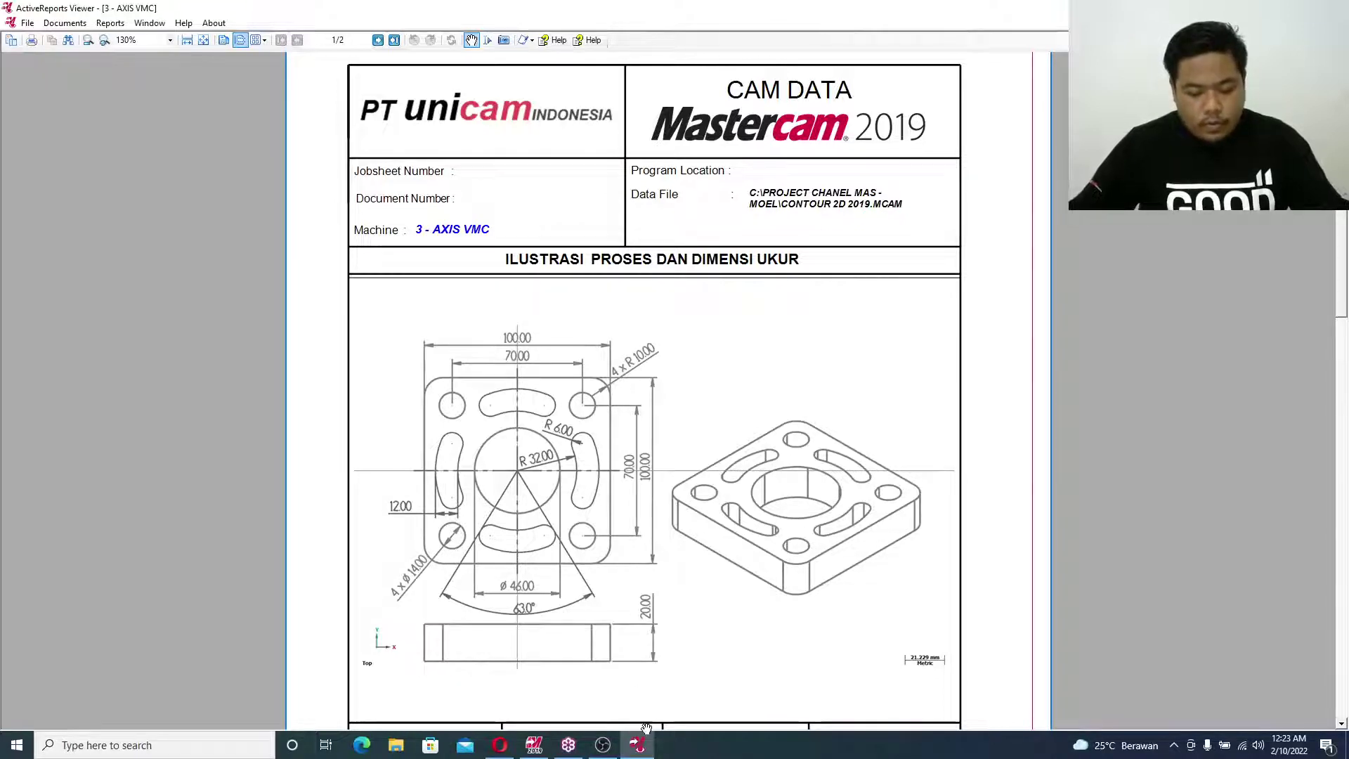
click(534, 745)
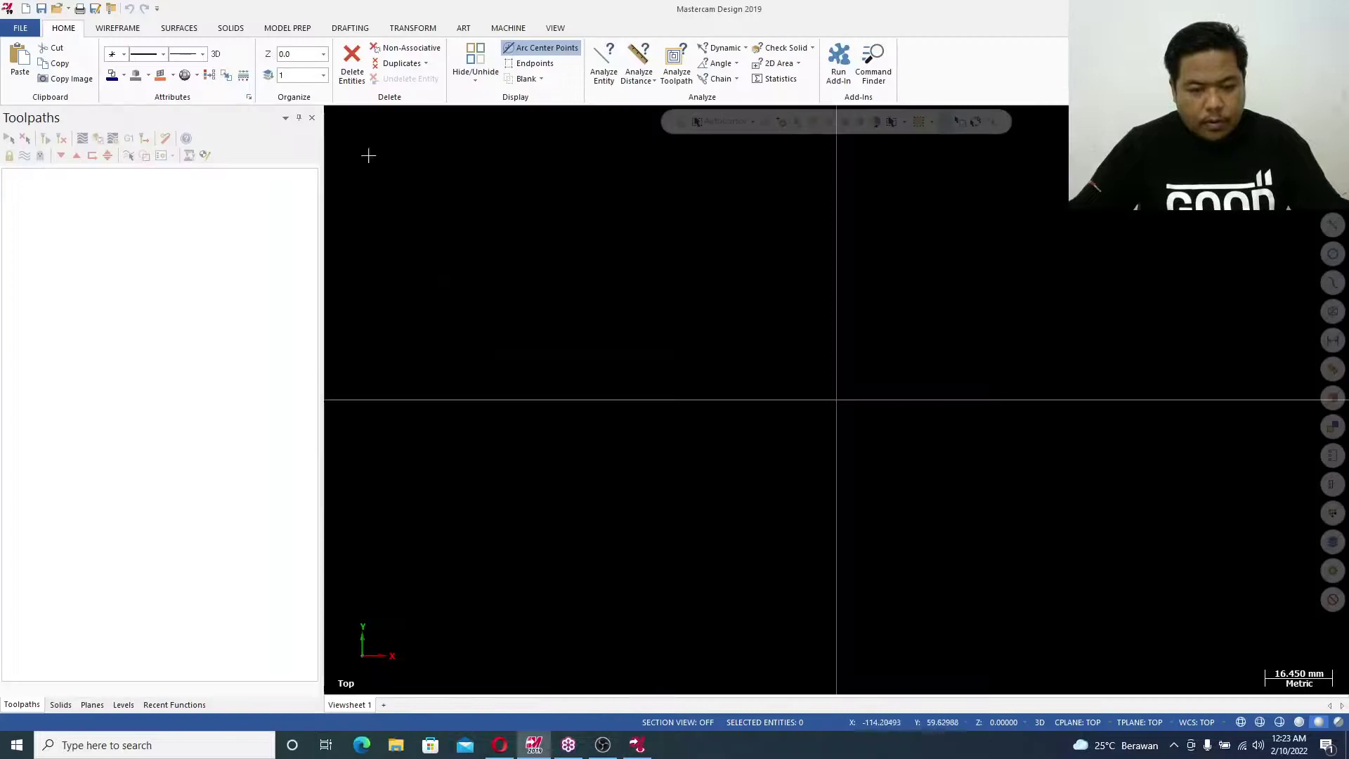
click(133, 33)
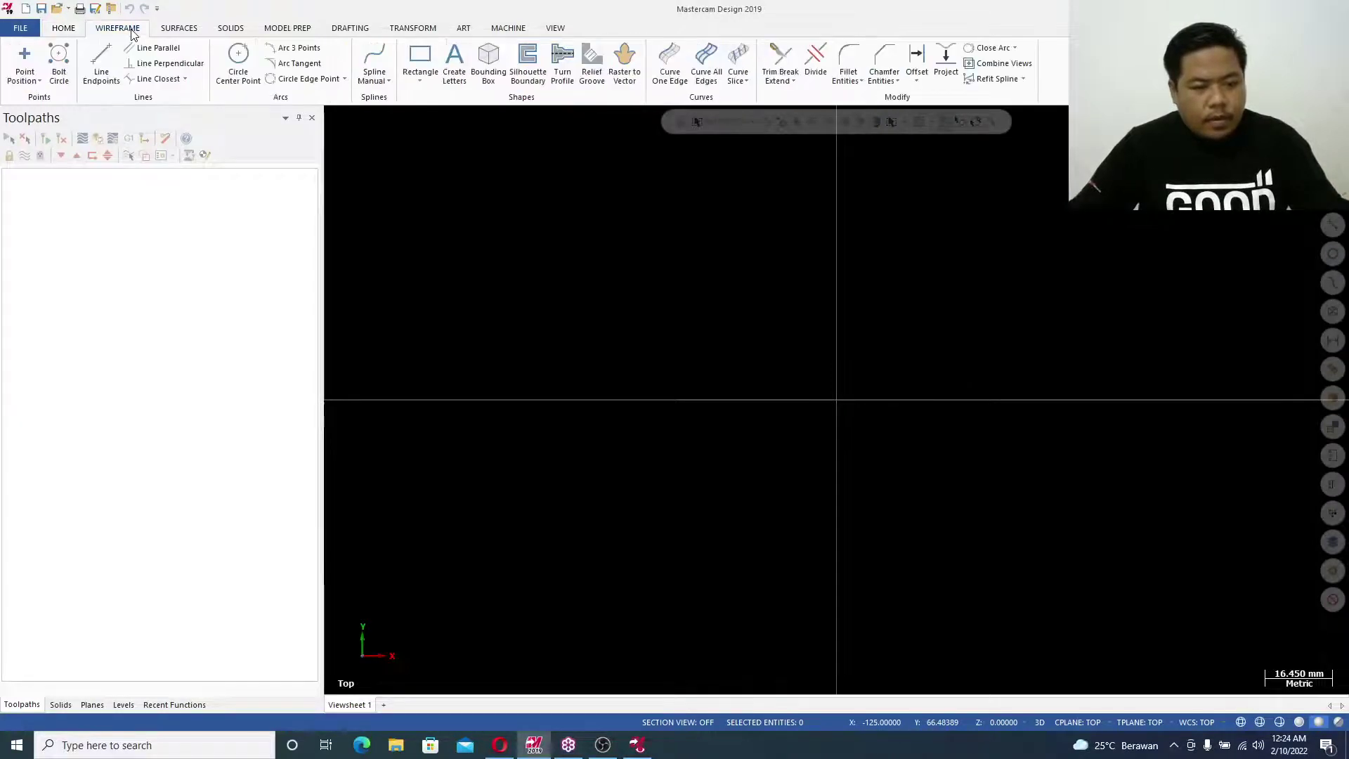
click(420, 56)
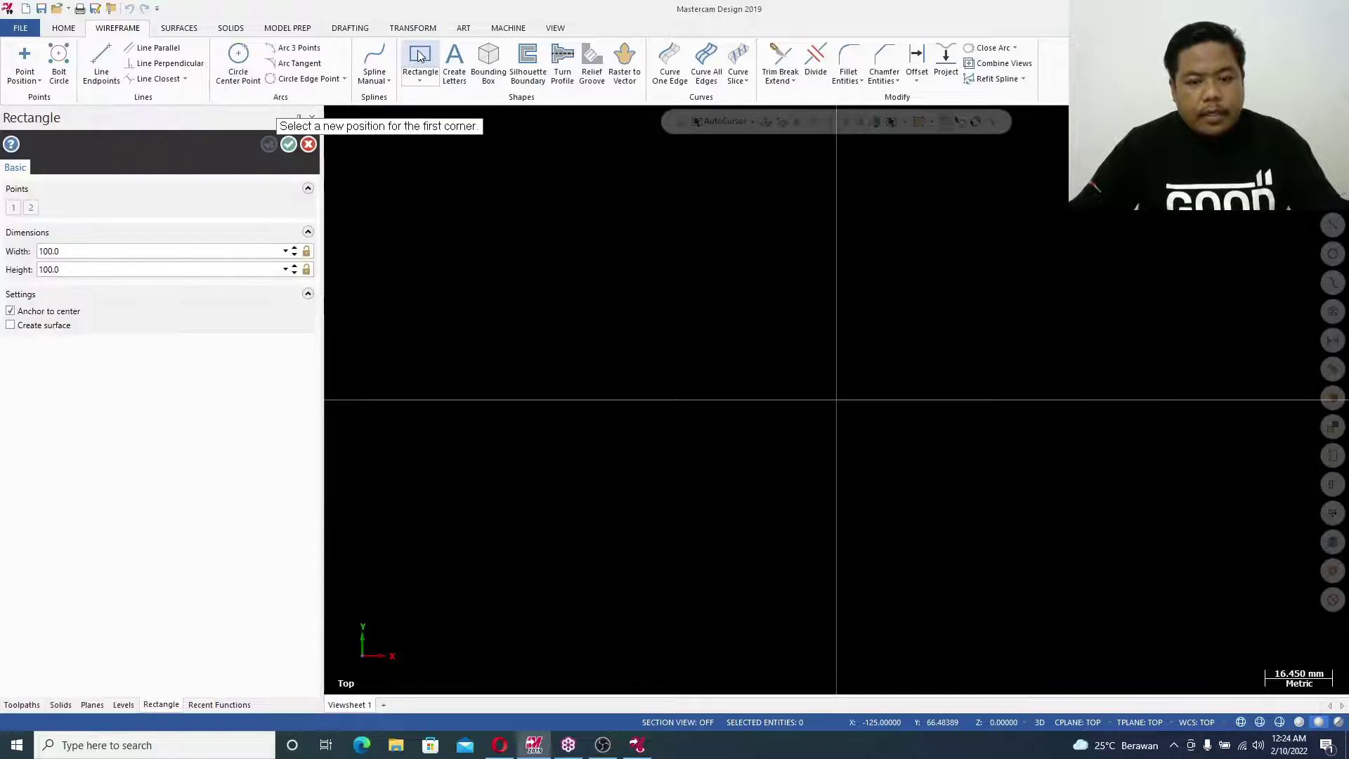
click(836, 399)
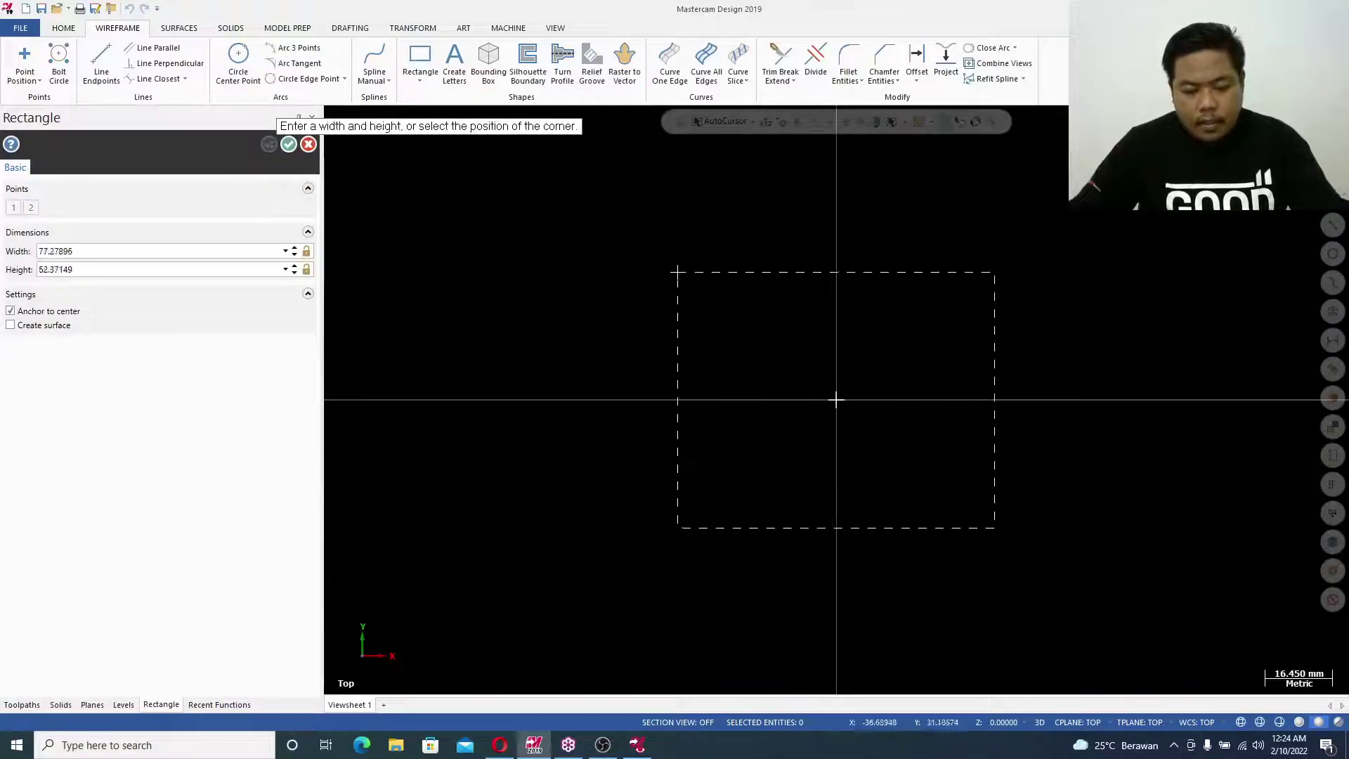
click(654, 242)
click(188, 253)
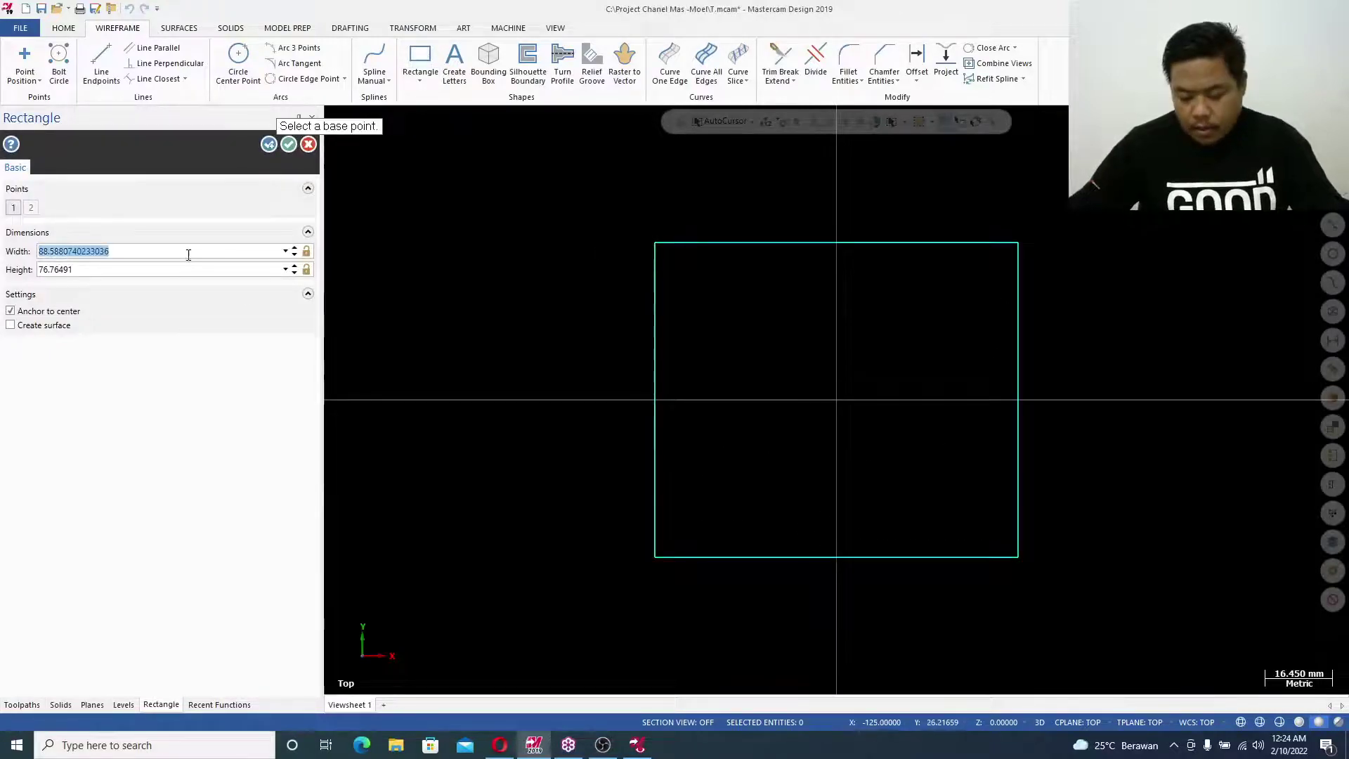
text(10.0)
key(Return)
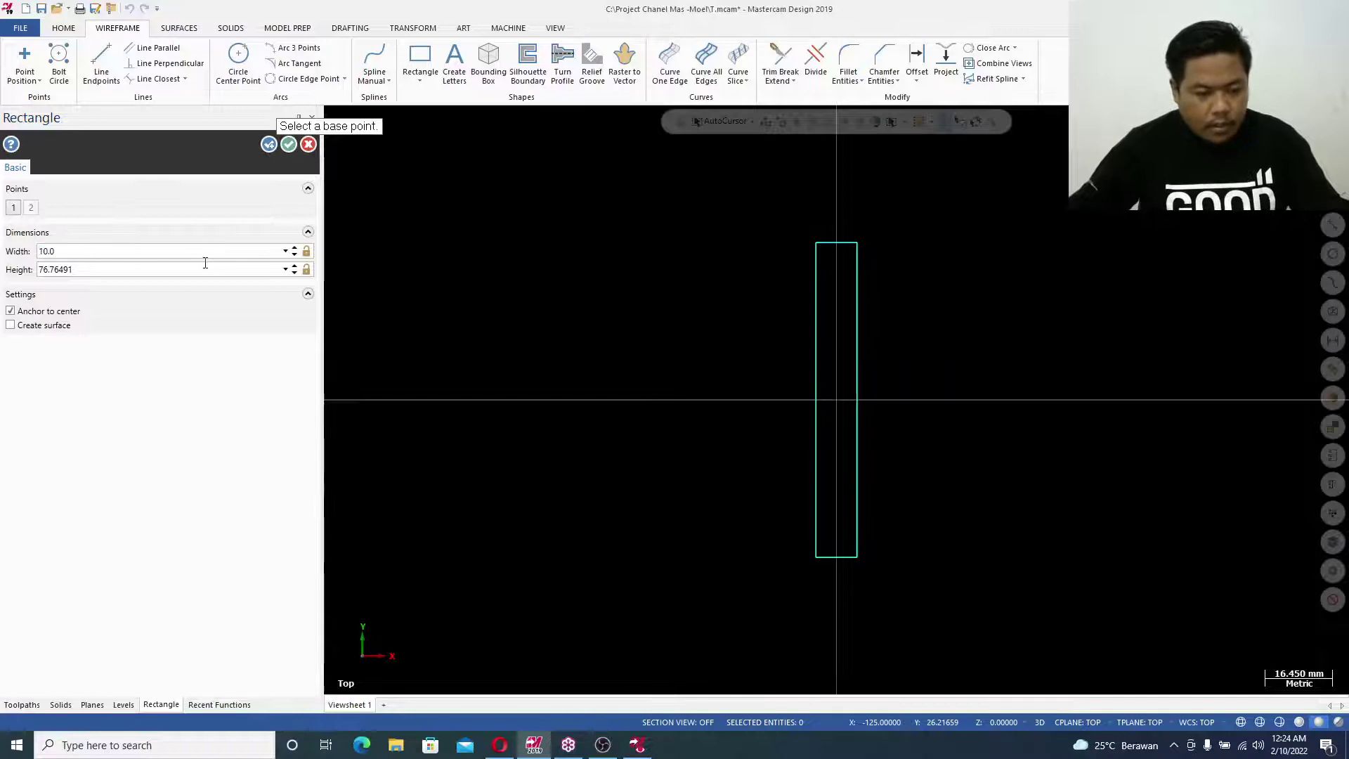
Set the rectangle's width and height to 100 mm and accept it
click(197, 252)
text(100)
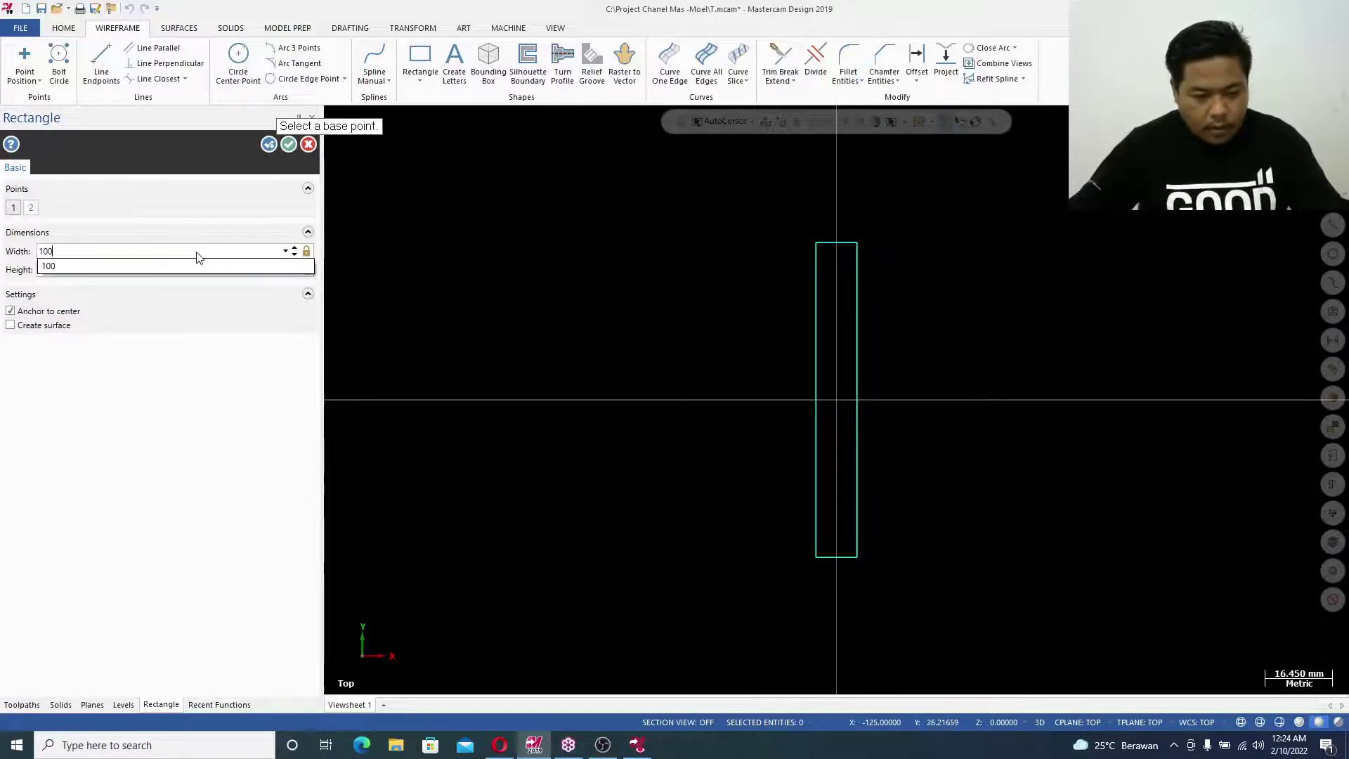
key(Return)
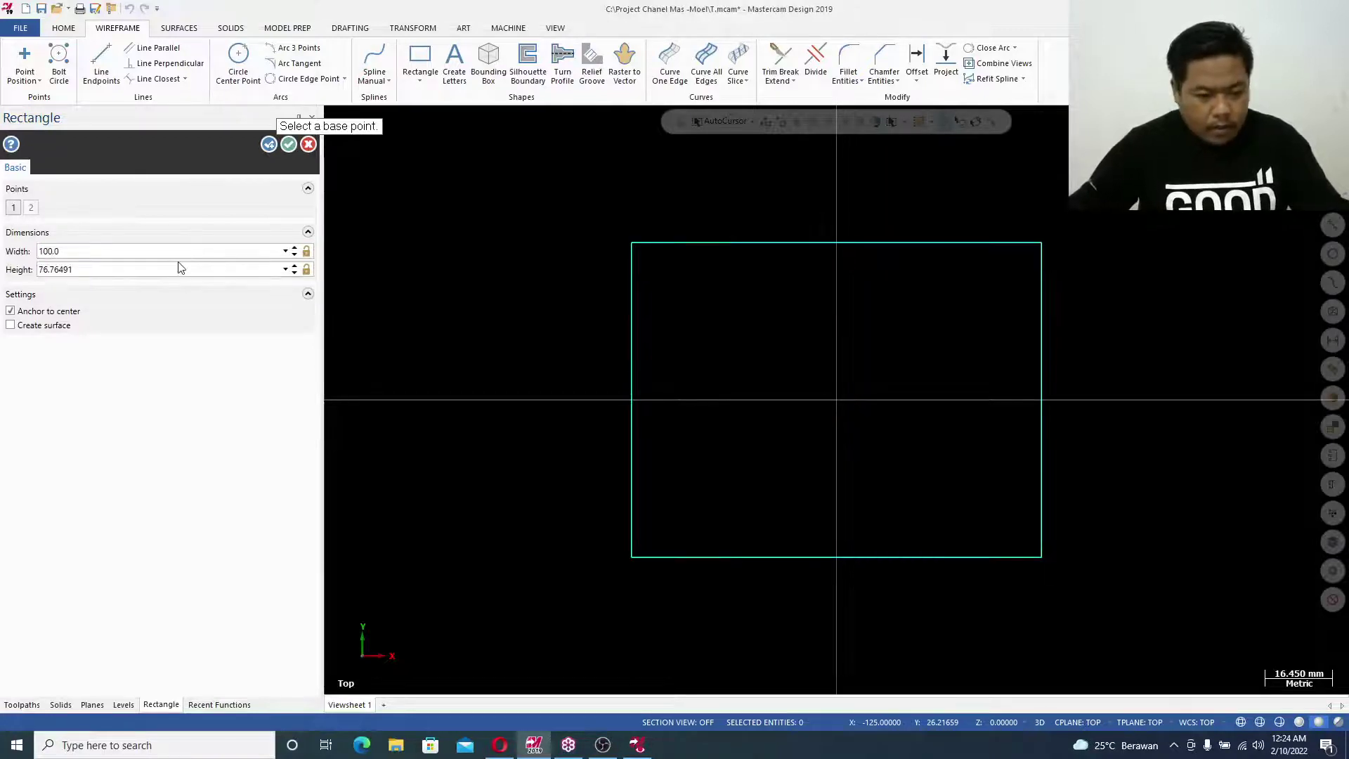
click(178, 269)
text(100)
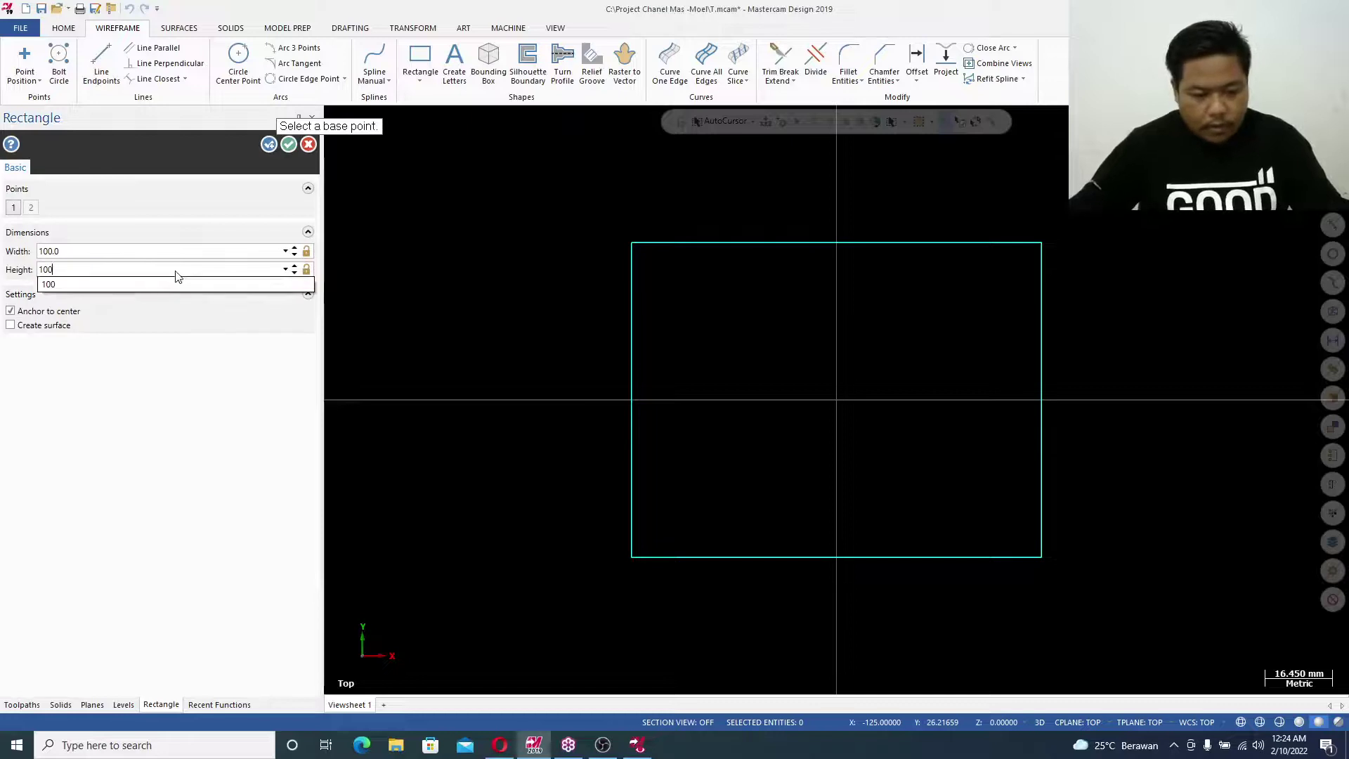
key(Return)
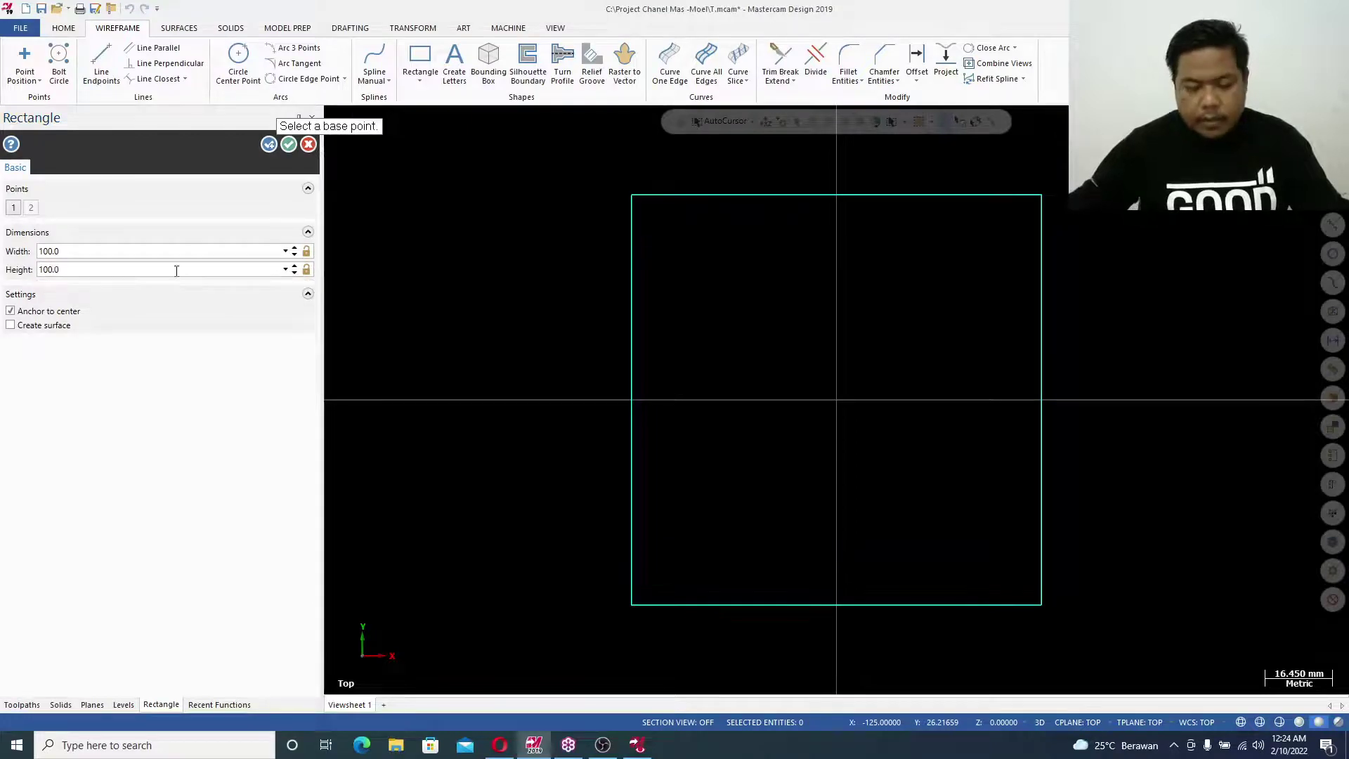
click(289, 145)
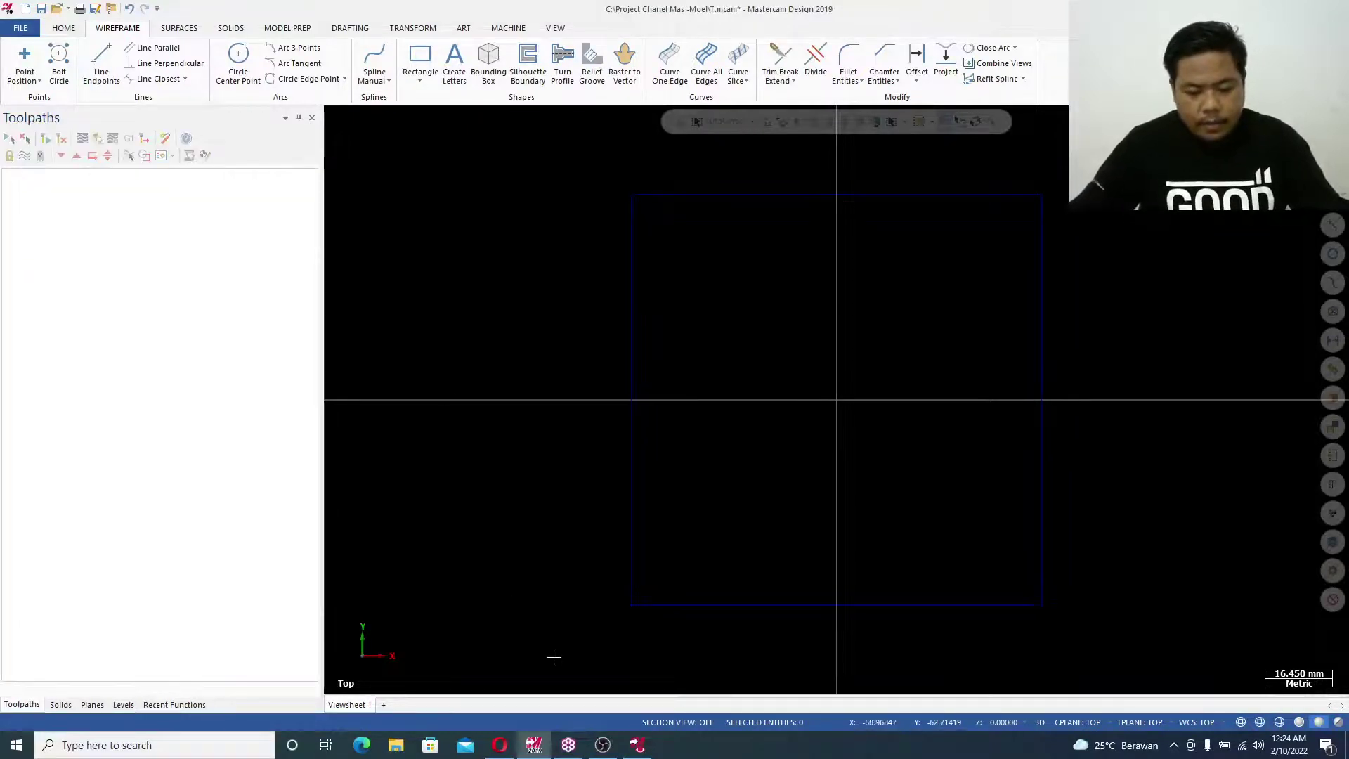
Check the plate's remaining dimensions in the setup sheet drawing and return to Mastercam
click(638, 743)
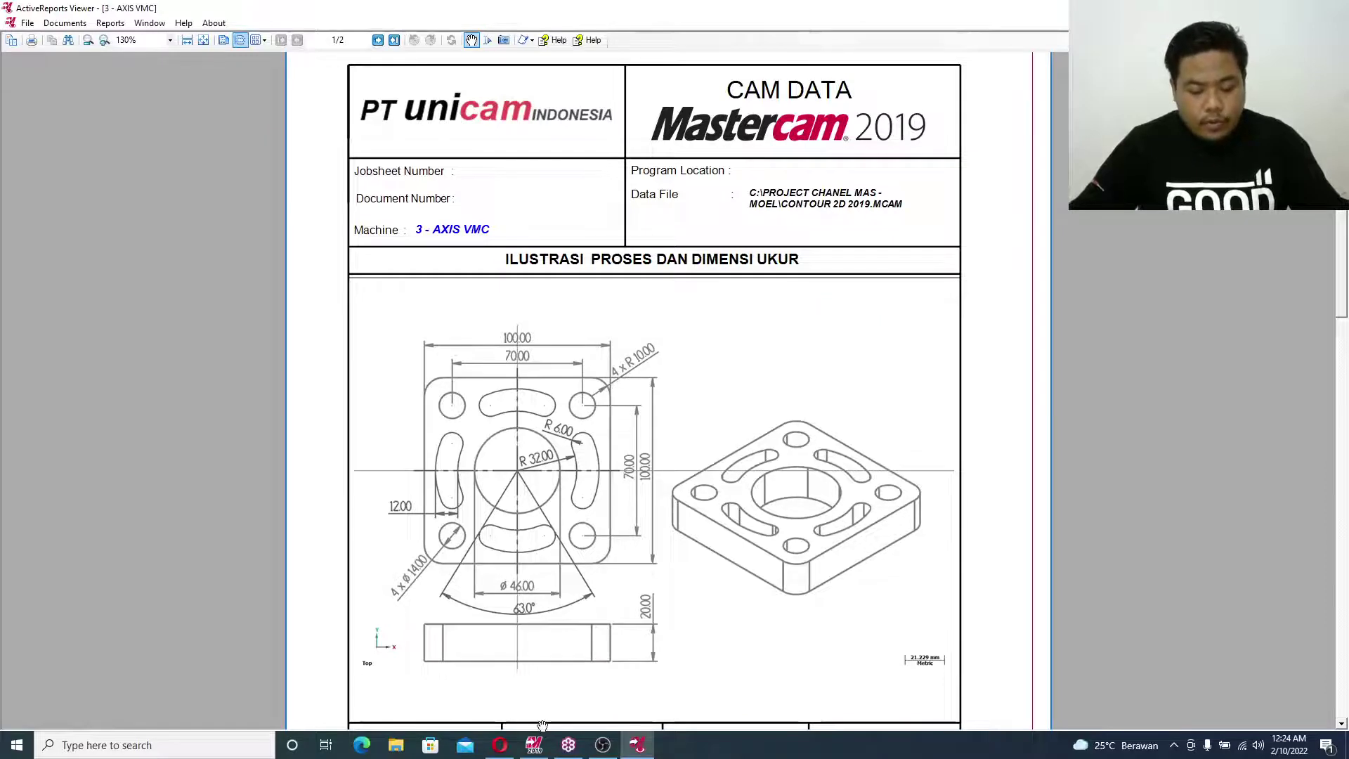
click(534, 745)
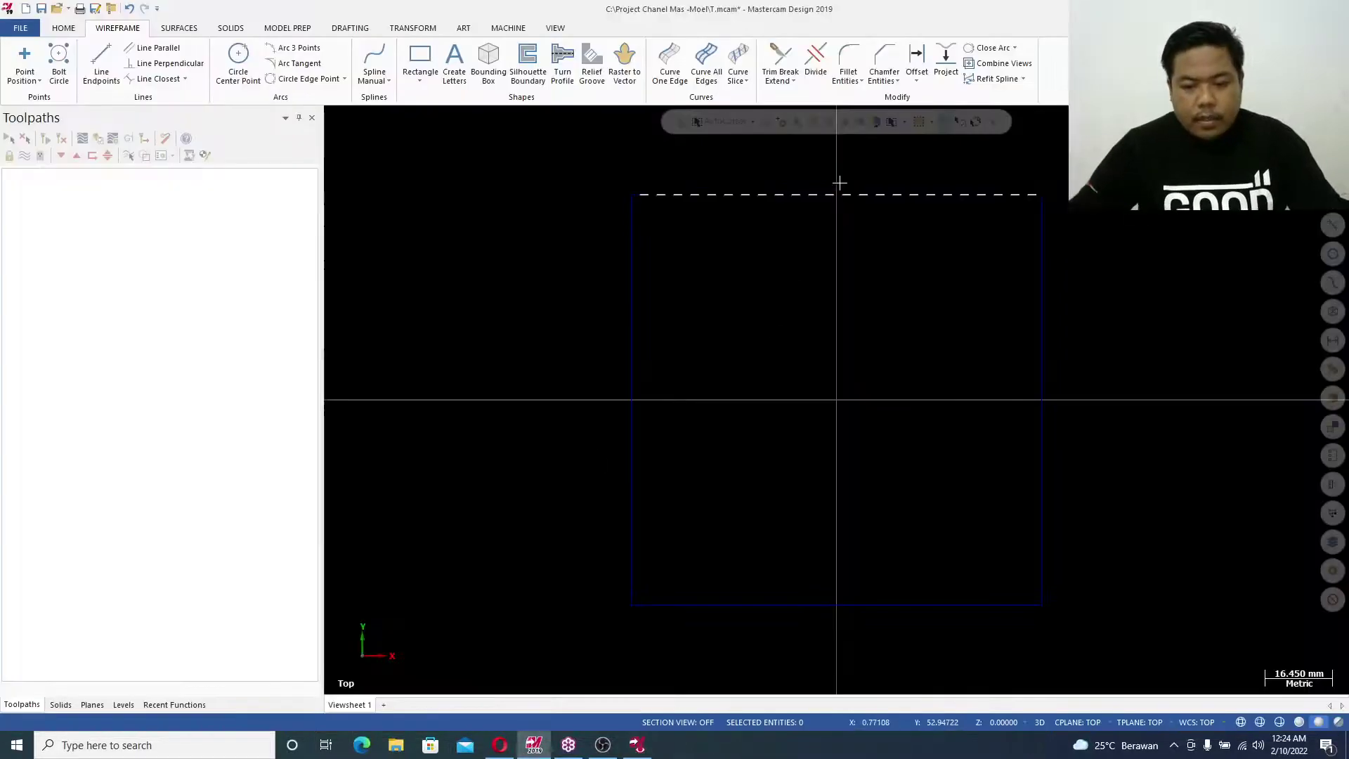
scroll(964, 169, up, 1)
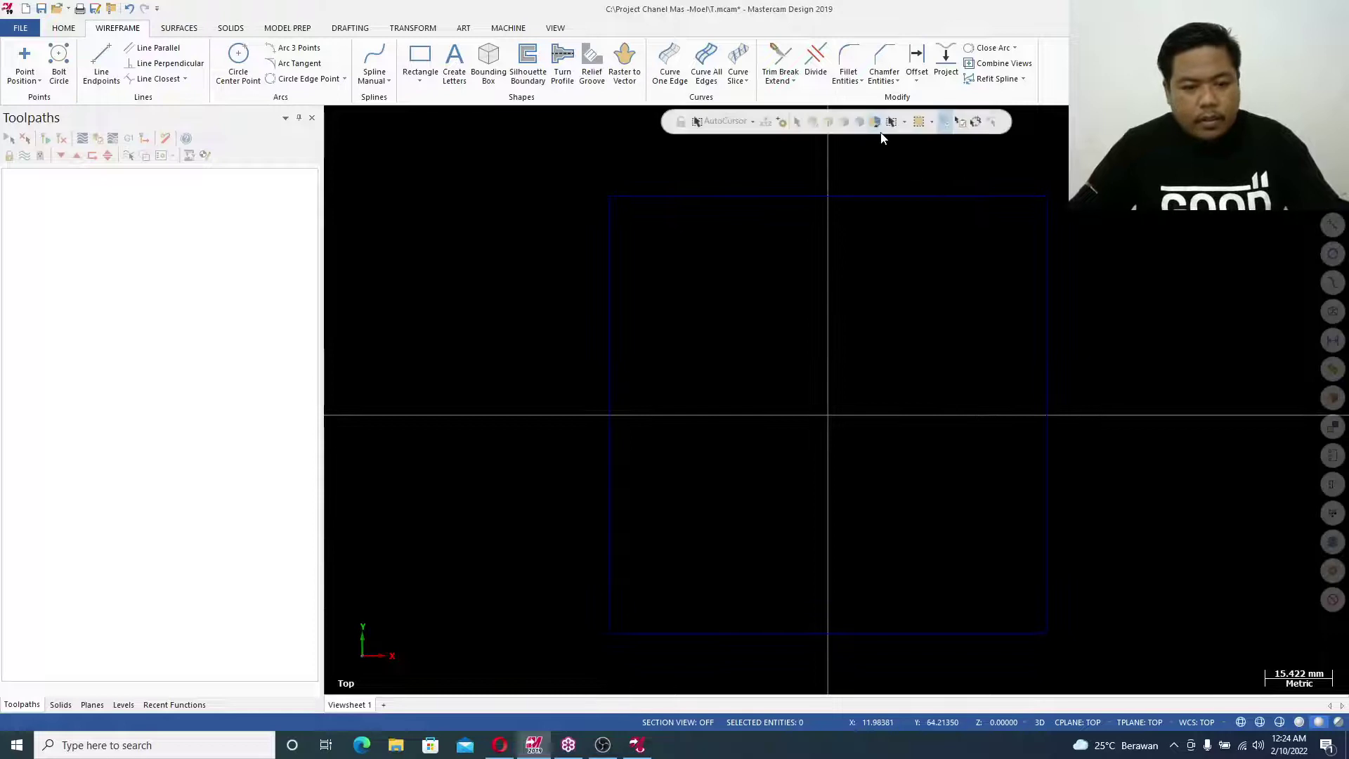
Fillet all four corners of the square outline with a 10 mm radius, trimming the lines, and accept the fillets
click(853, 59)
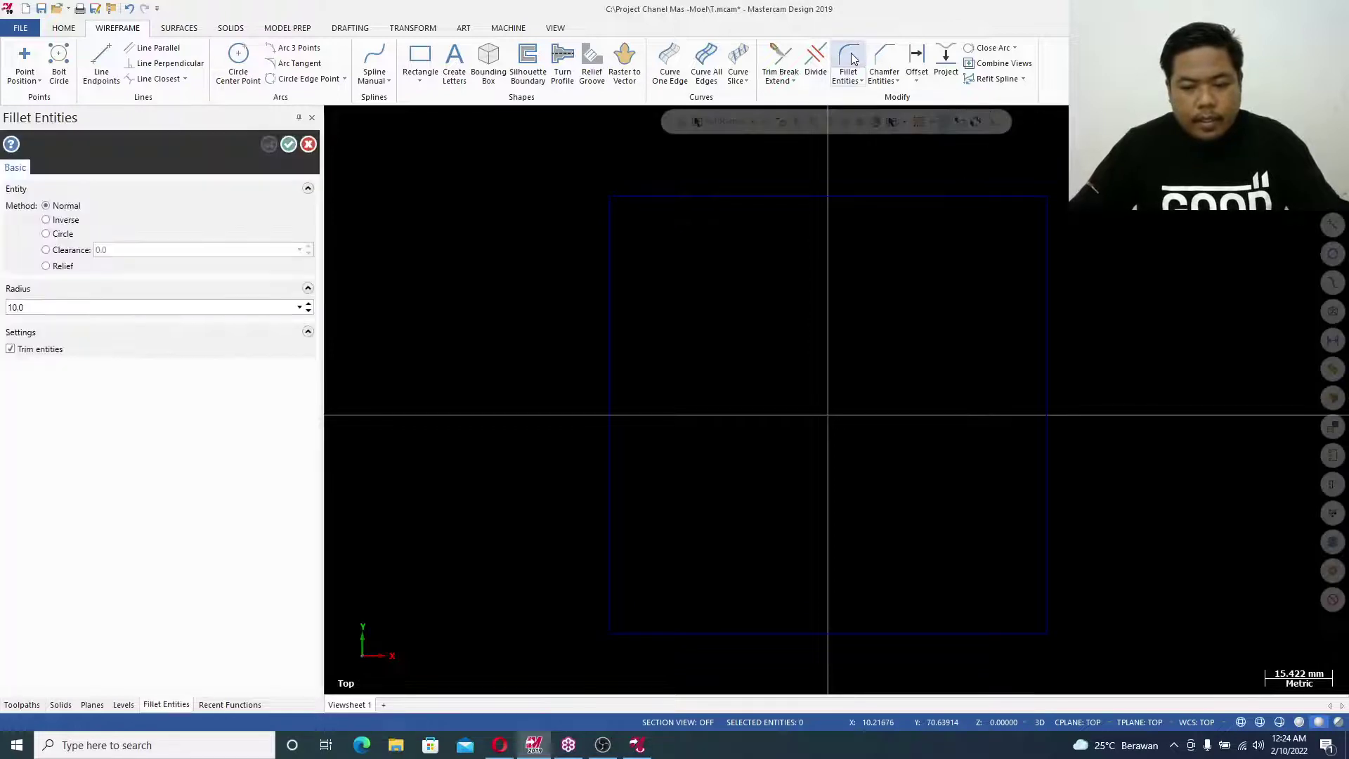
double_click(56, 310)
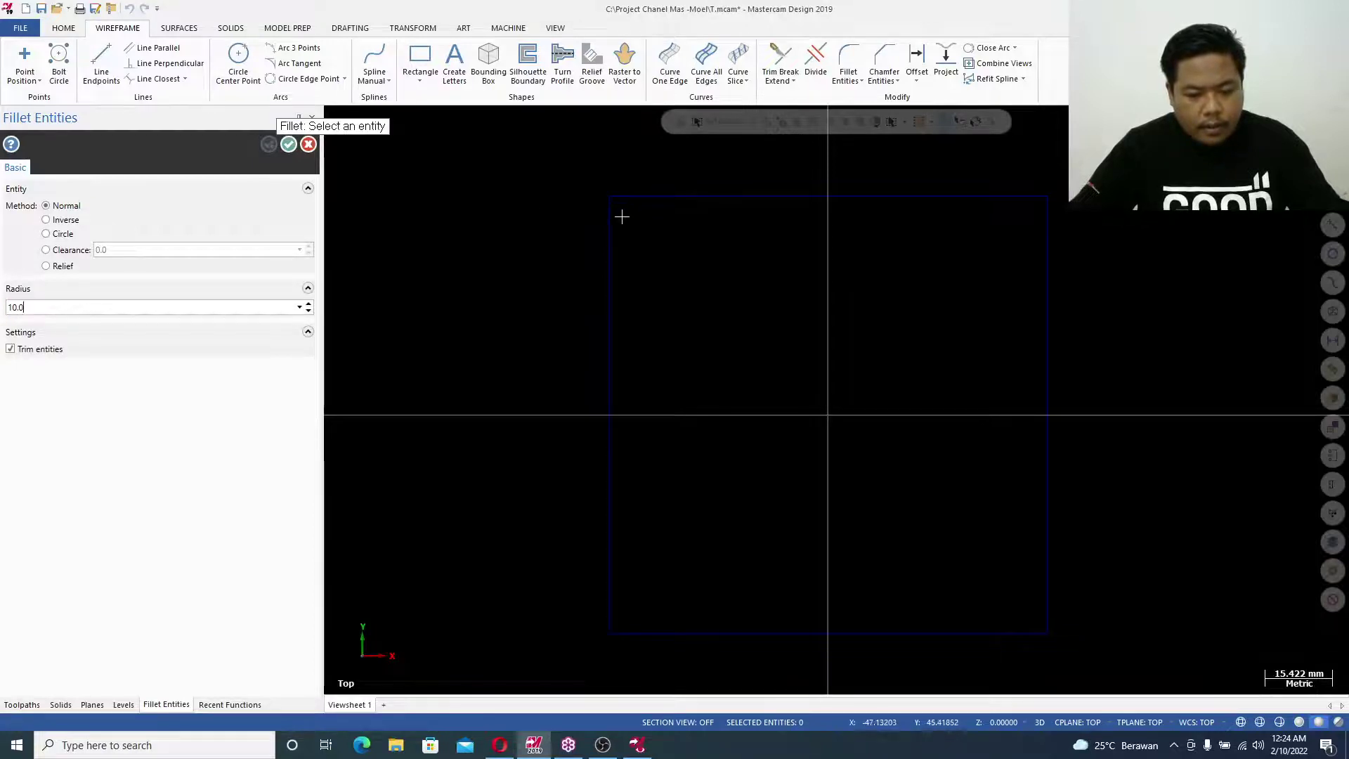
click(613, 215)
click(618, 208)
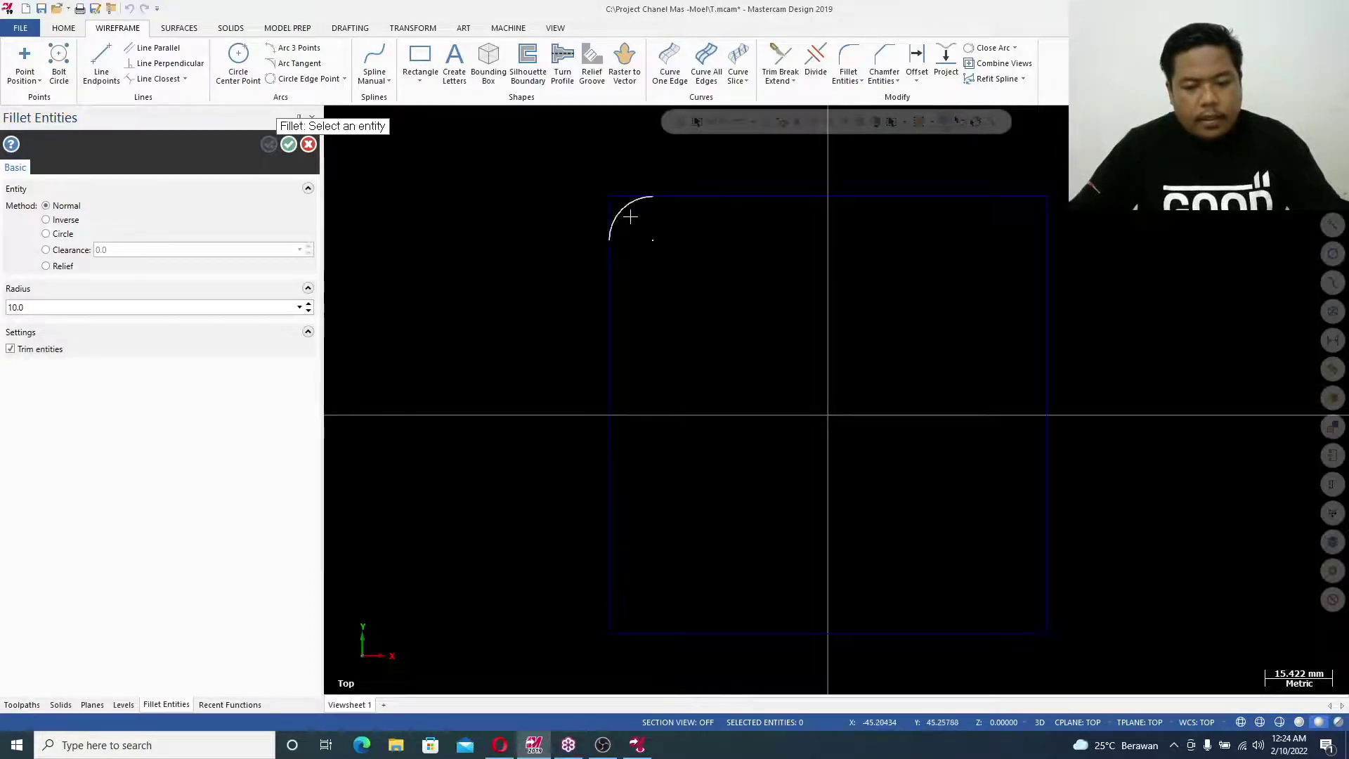
click(987, 205)
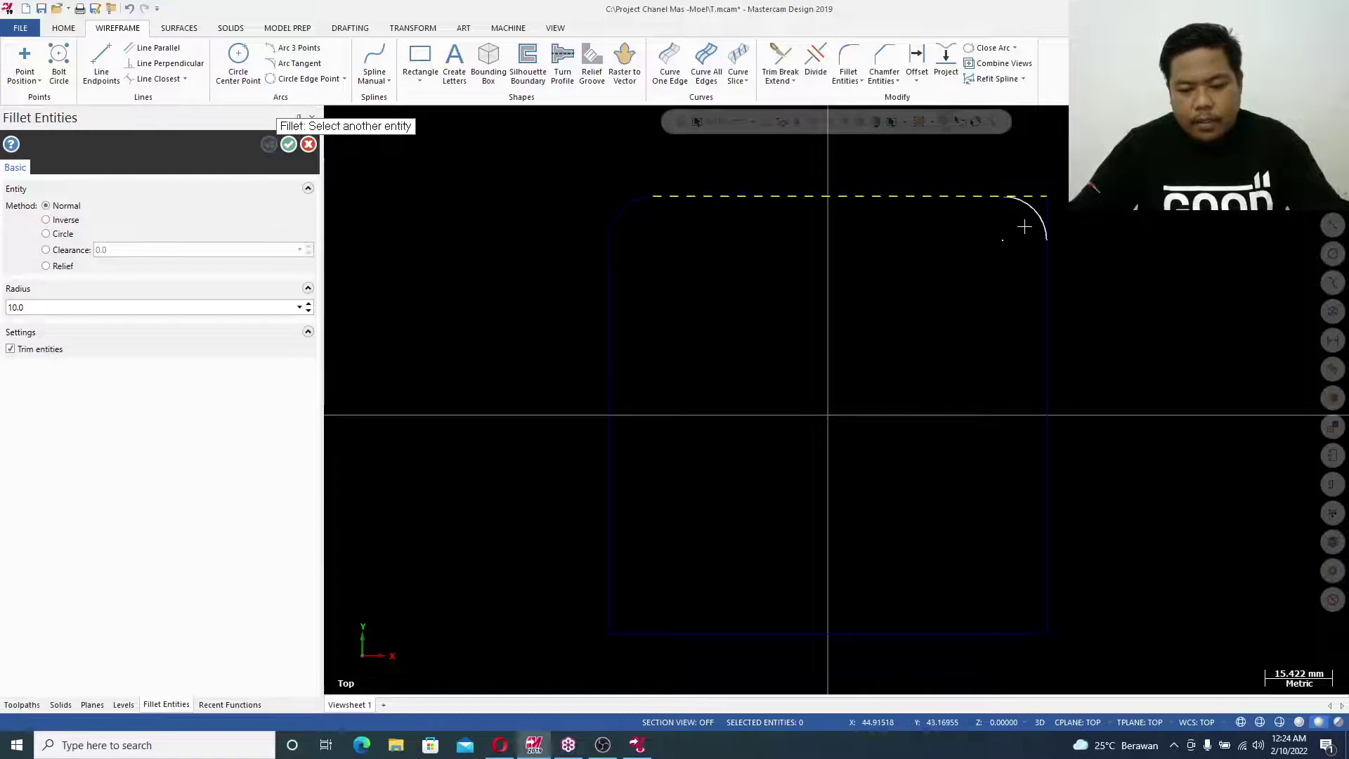
click(1026, 227)
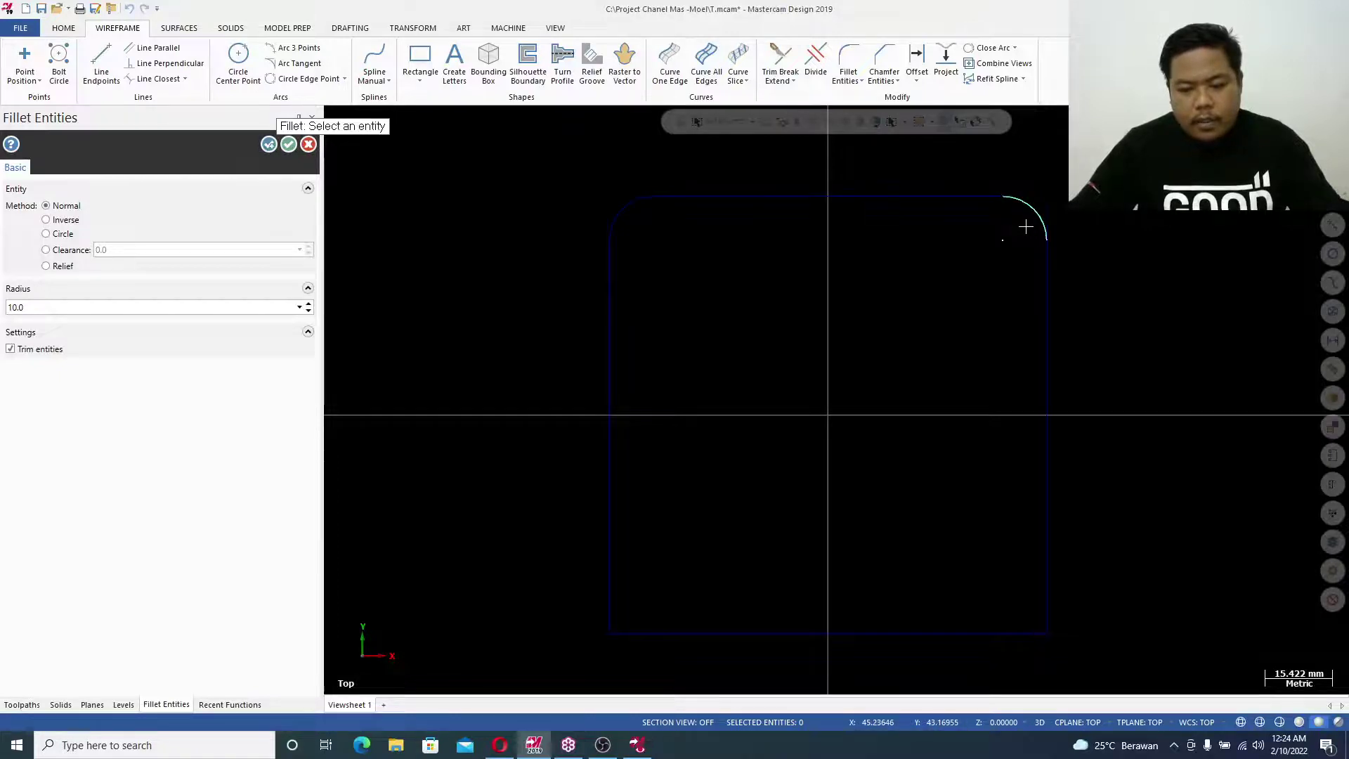
click(1046, 603)
click(1024, 629)
click(878, 634)
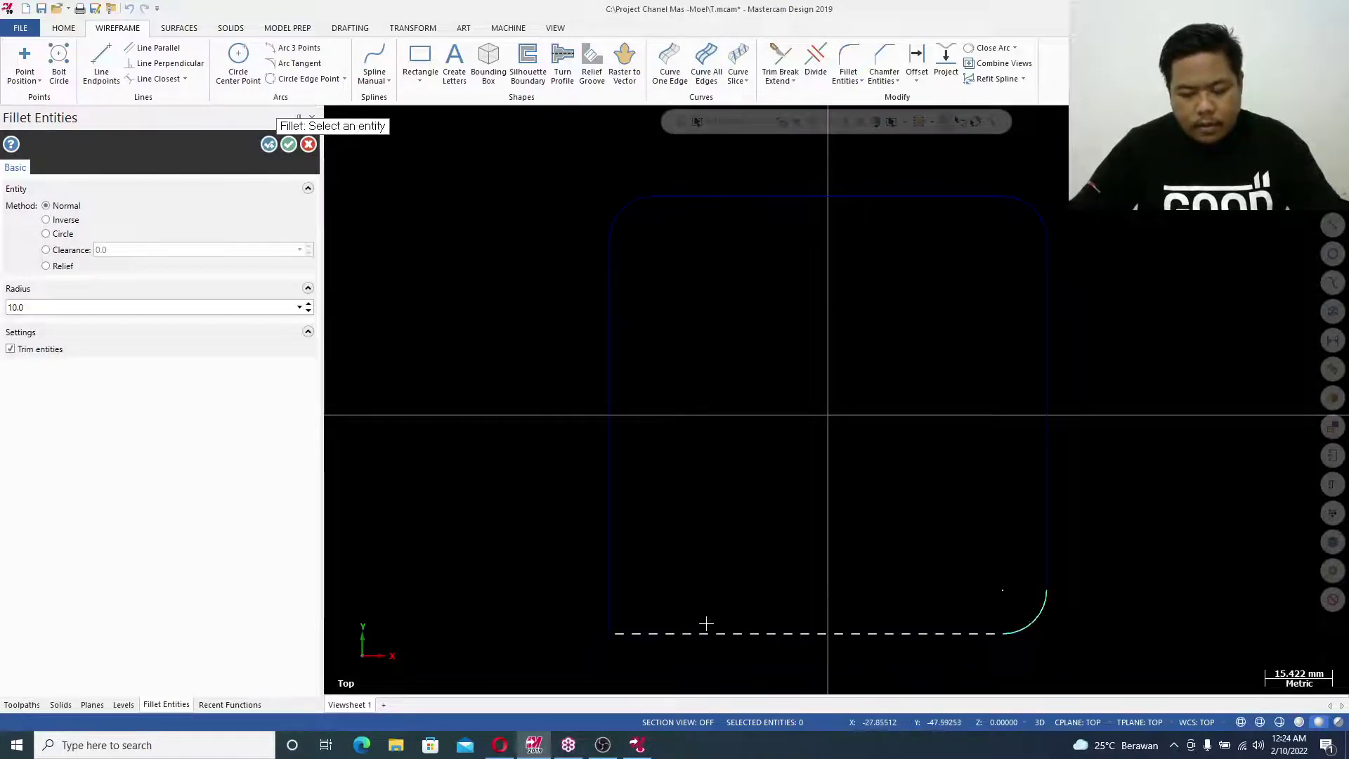
click(611, 602)
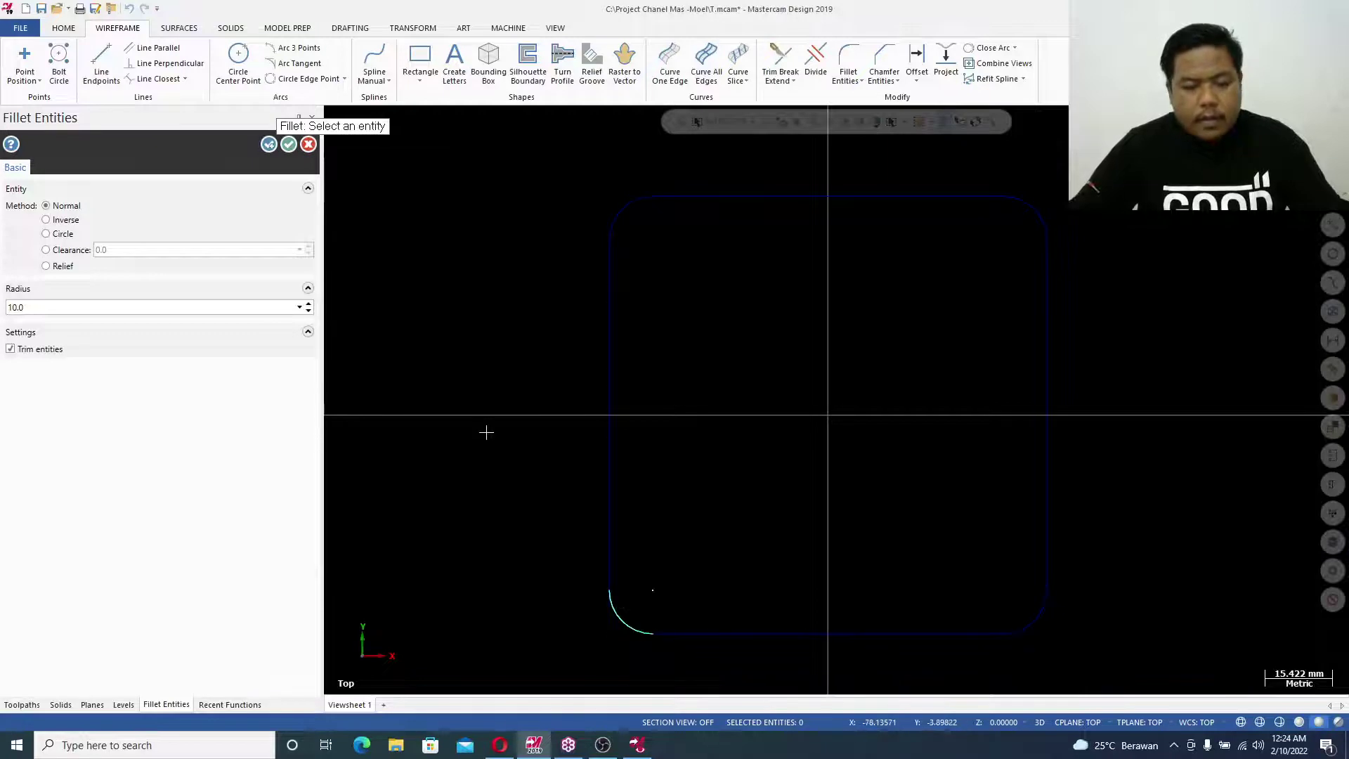
click(288, 144)
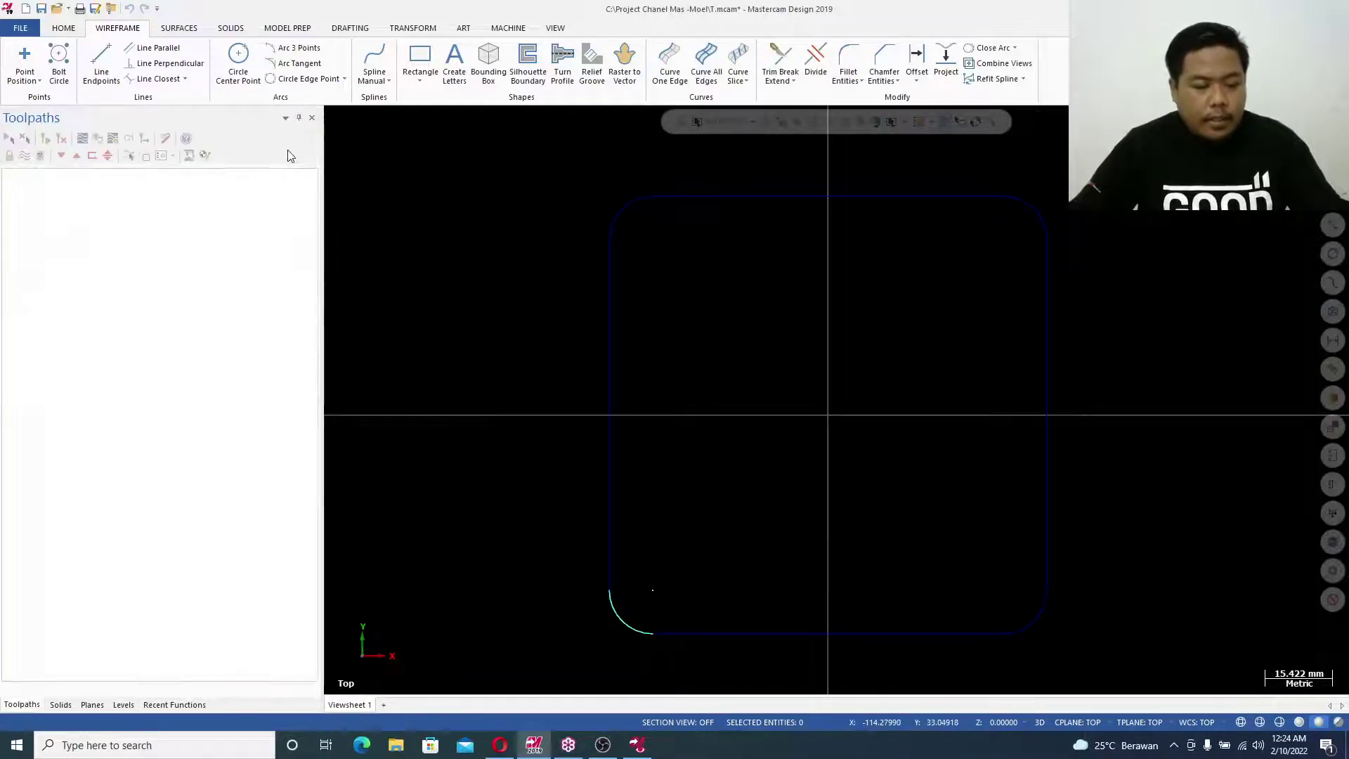
Check the corner holes' diameter and spacing in the setup sheet drawing and return to Mastercam
scroll(548, 292, down, 1)
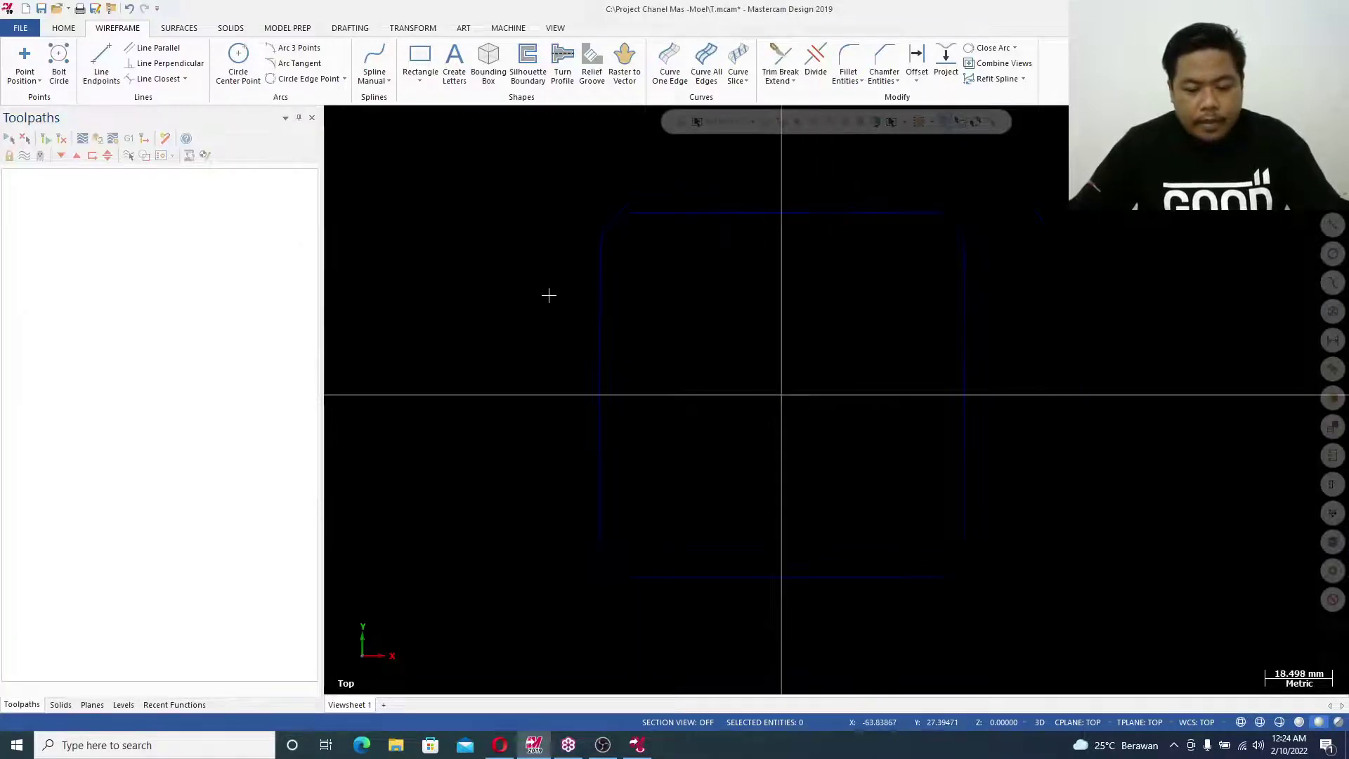
click(637, 745)
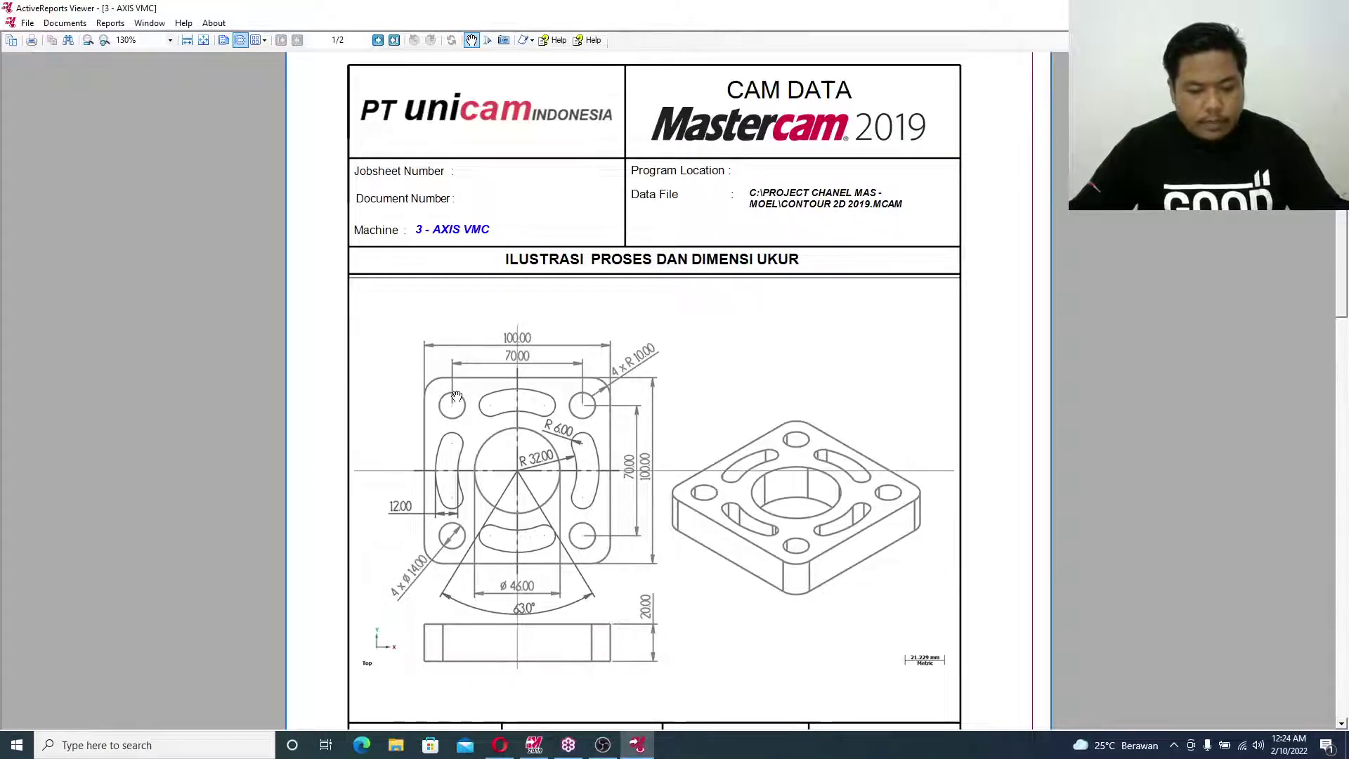
scroll(438, 428, up, 2)
scroll(438, 429, down, 4)
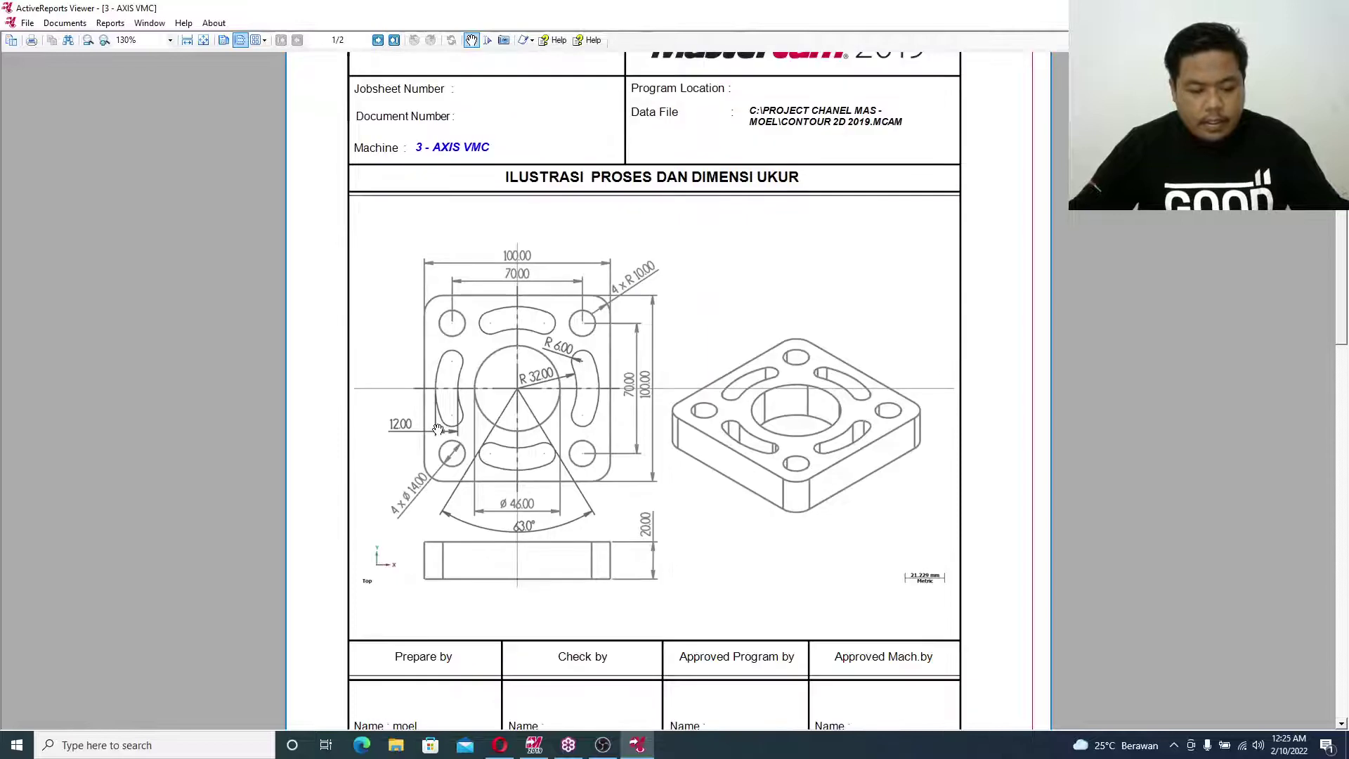
scroll(437, 429, up, 2)
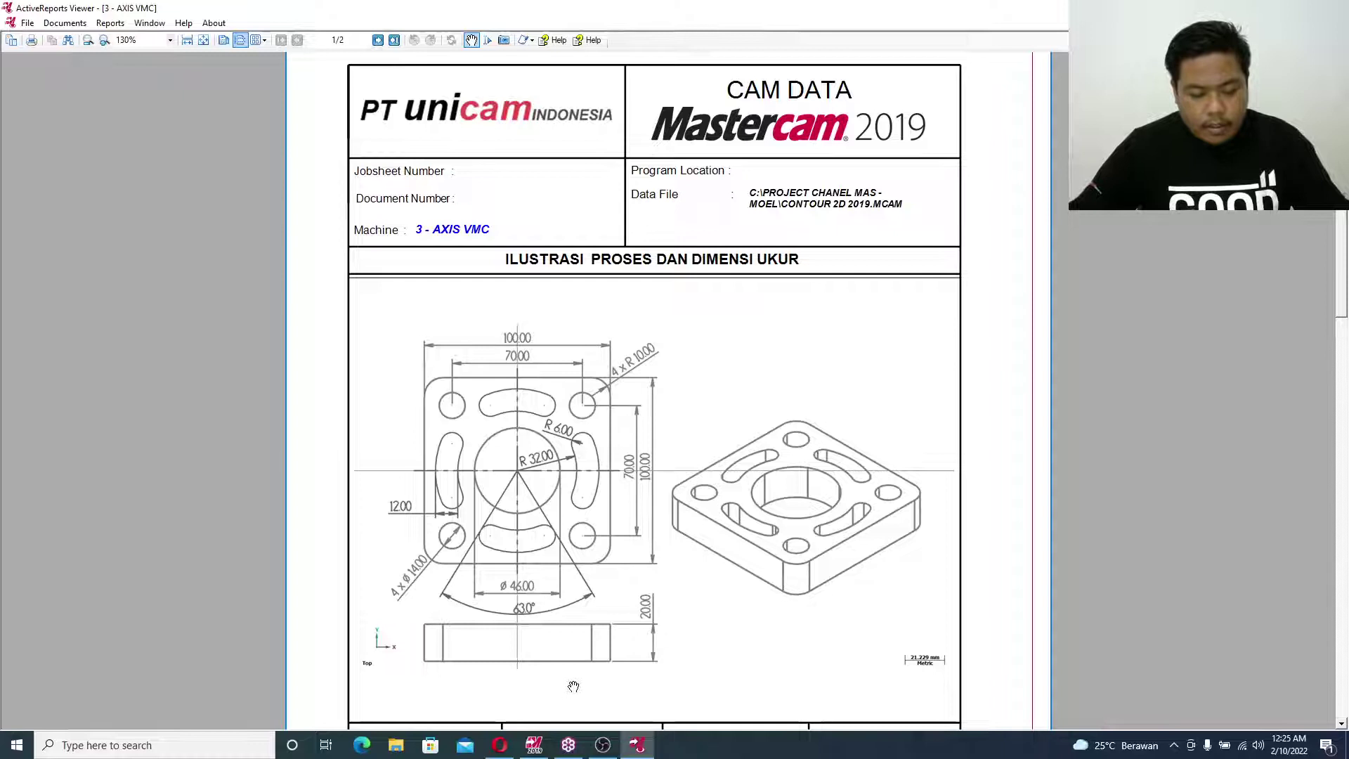
click(534, 745)
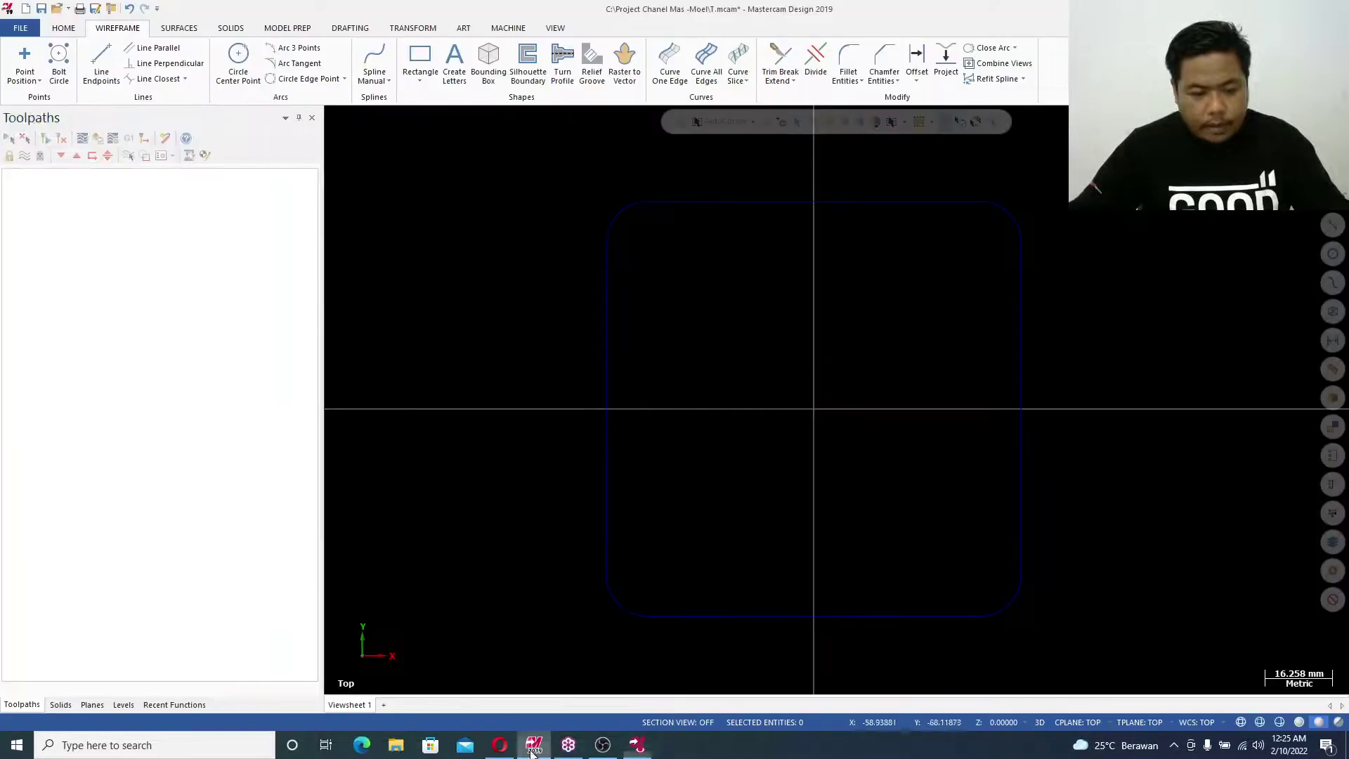
Draw a 14 mm diameter circle centred at X-35 Y35 for the upper-left corner hole and accept it
click(242, 62)
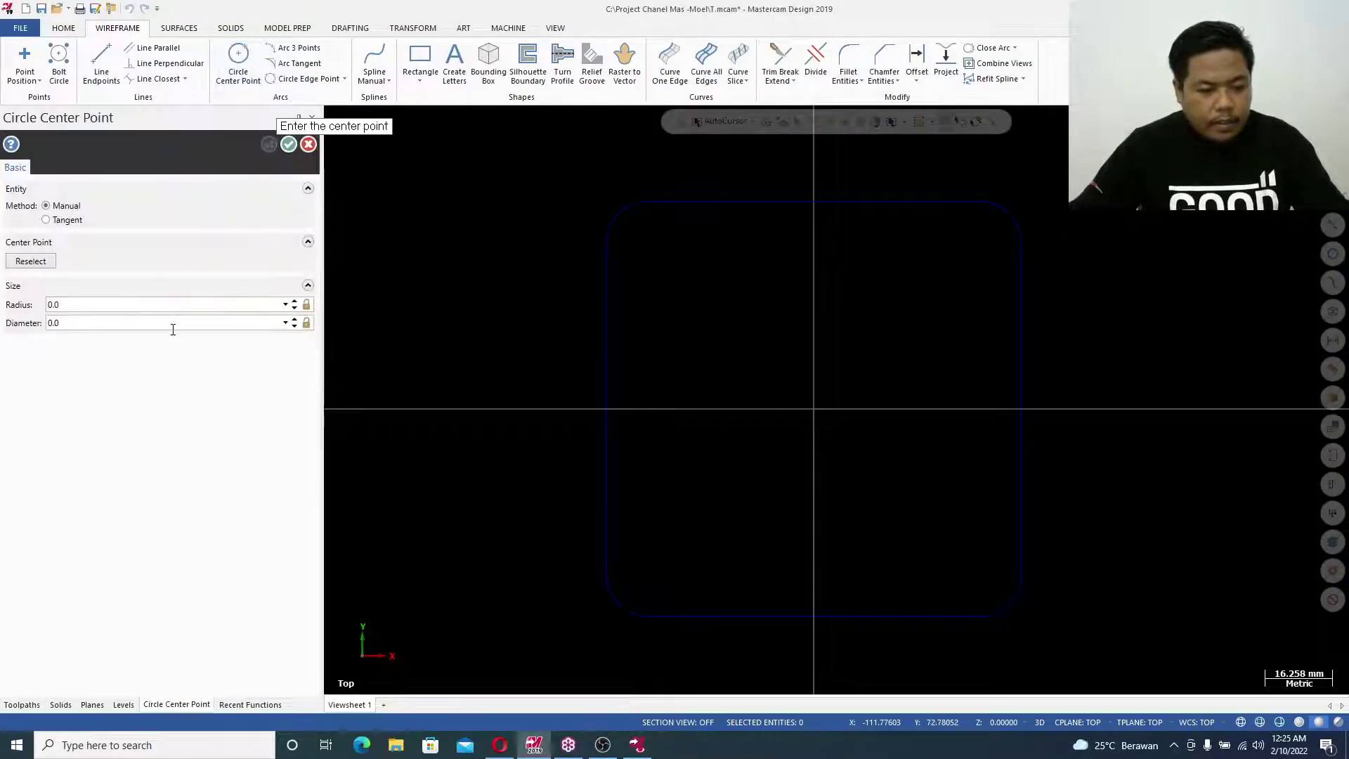
click(173, 328)
text(1)
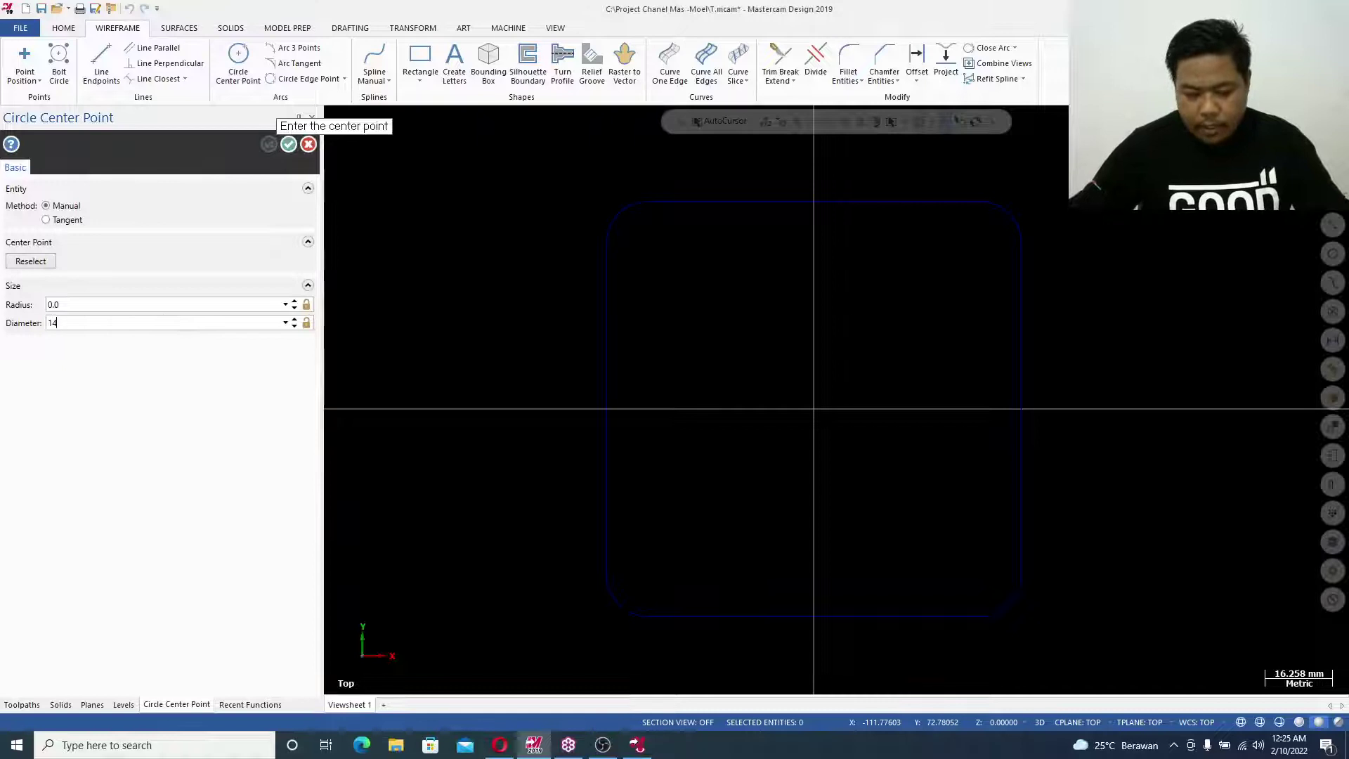
text(4)
key(Return)
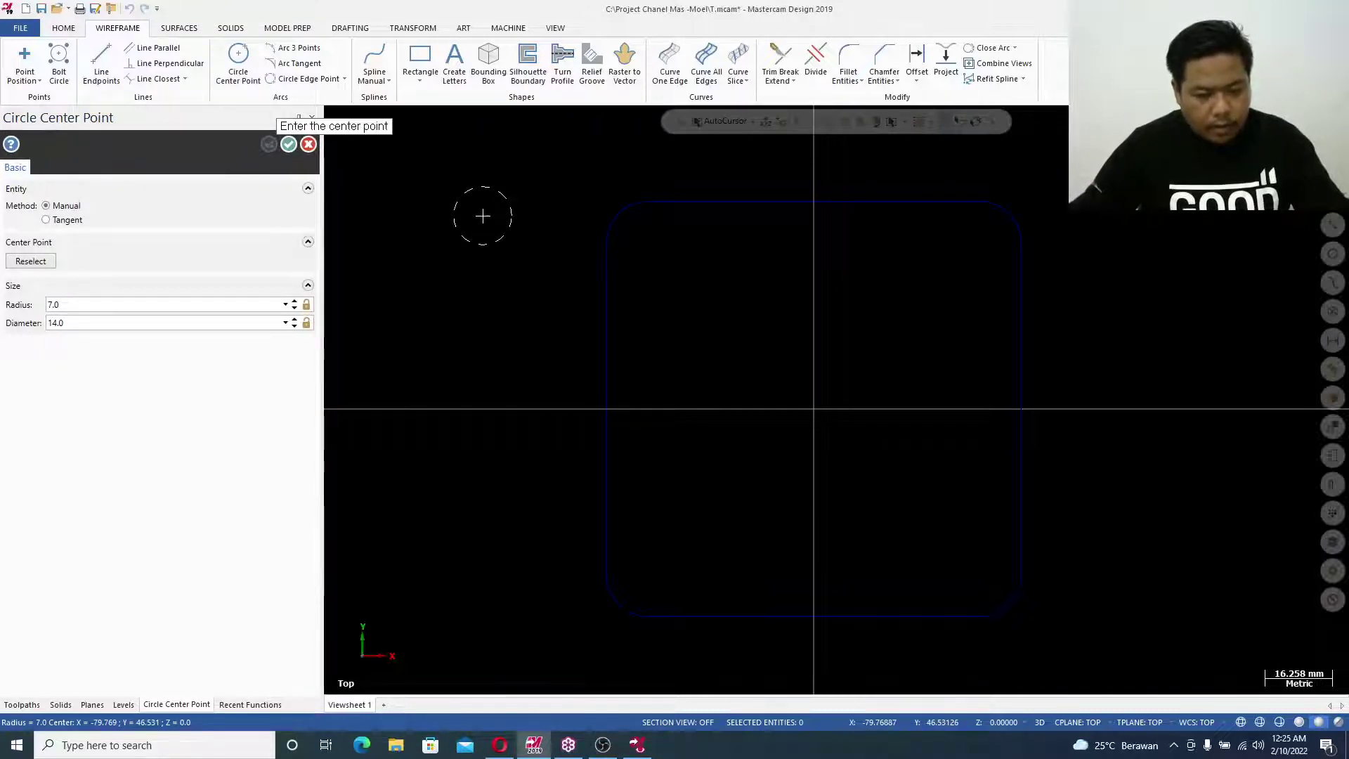
text(x-35y35)
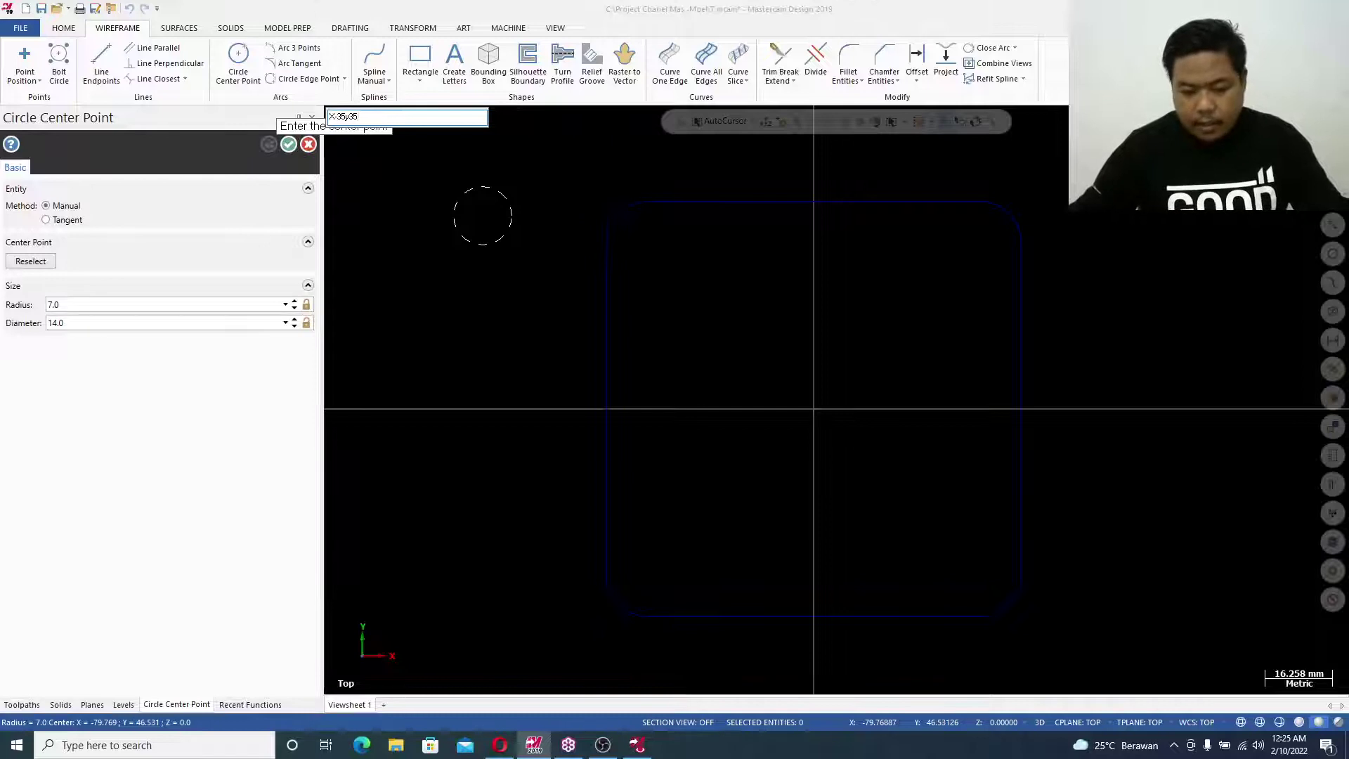
key(Return)
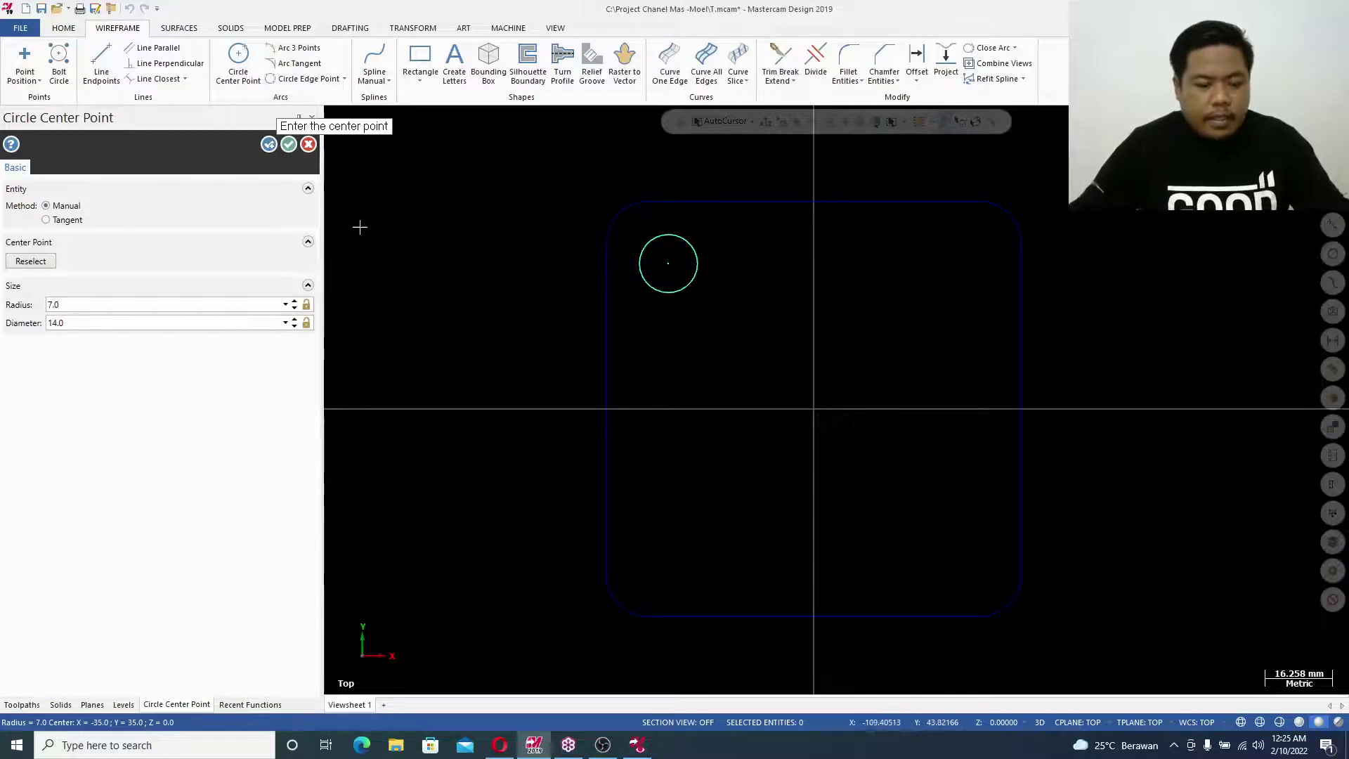
click(288, 144)
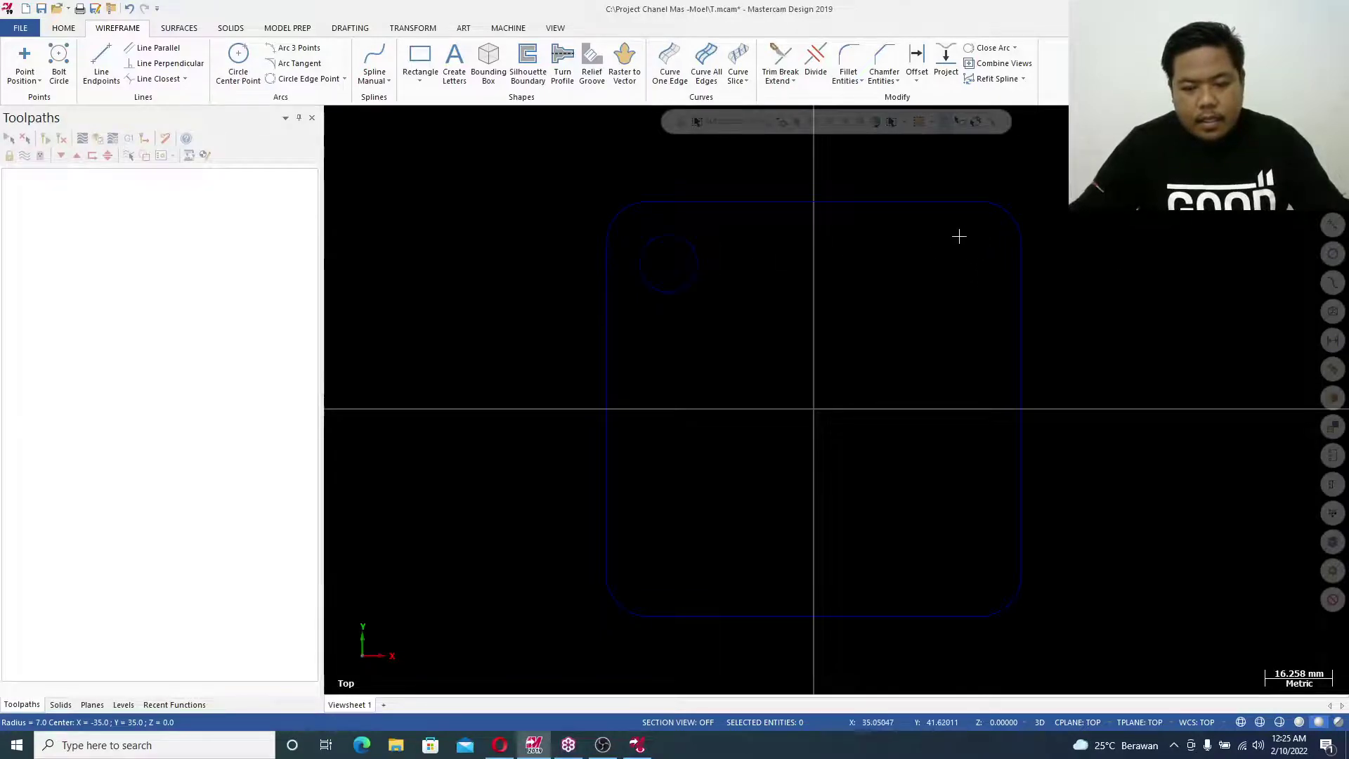
Mirror a copy of the corner hole circle across the horizontal axis, using an X offset of 0
click(694, 243)
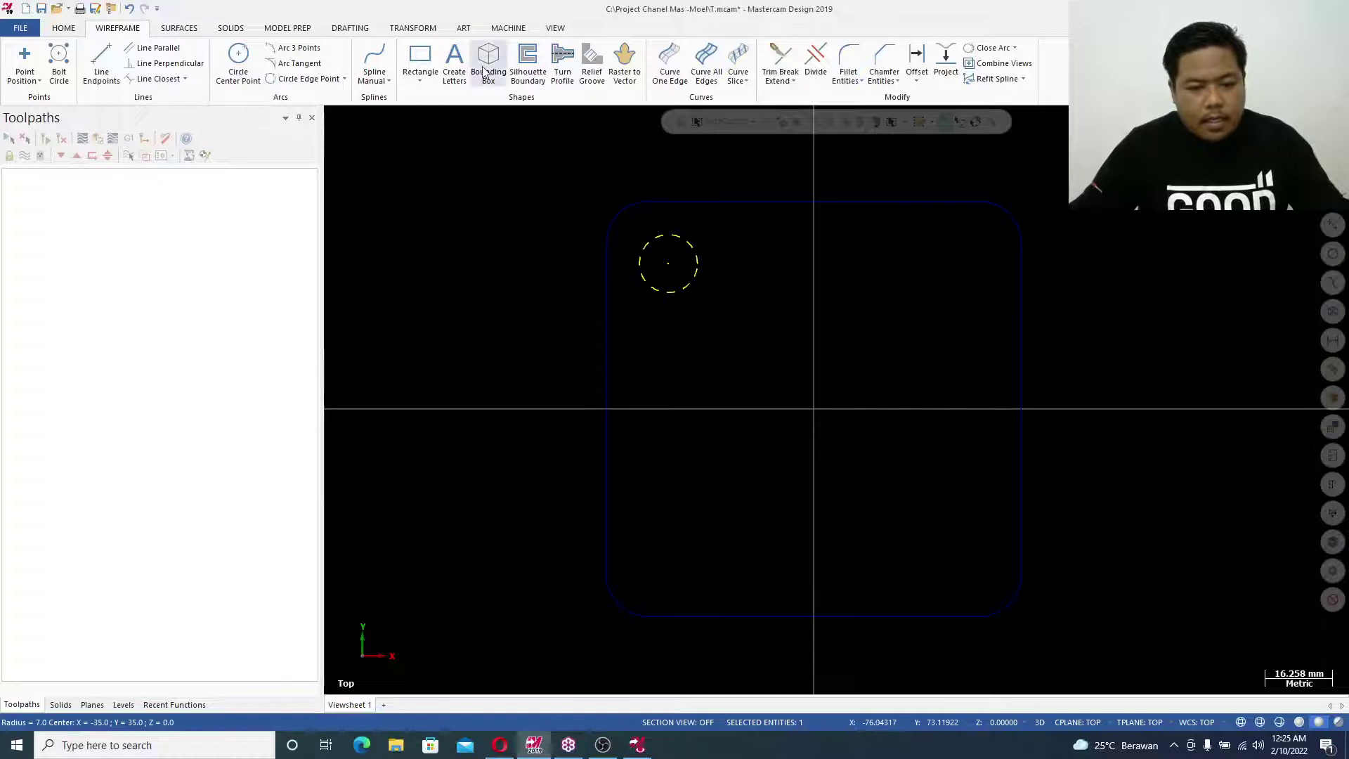
click(413, 28)
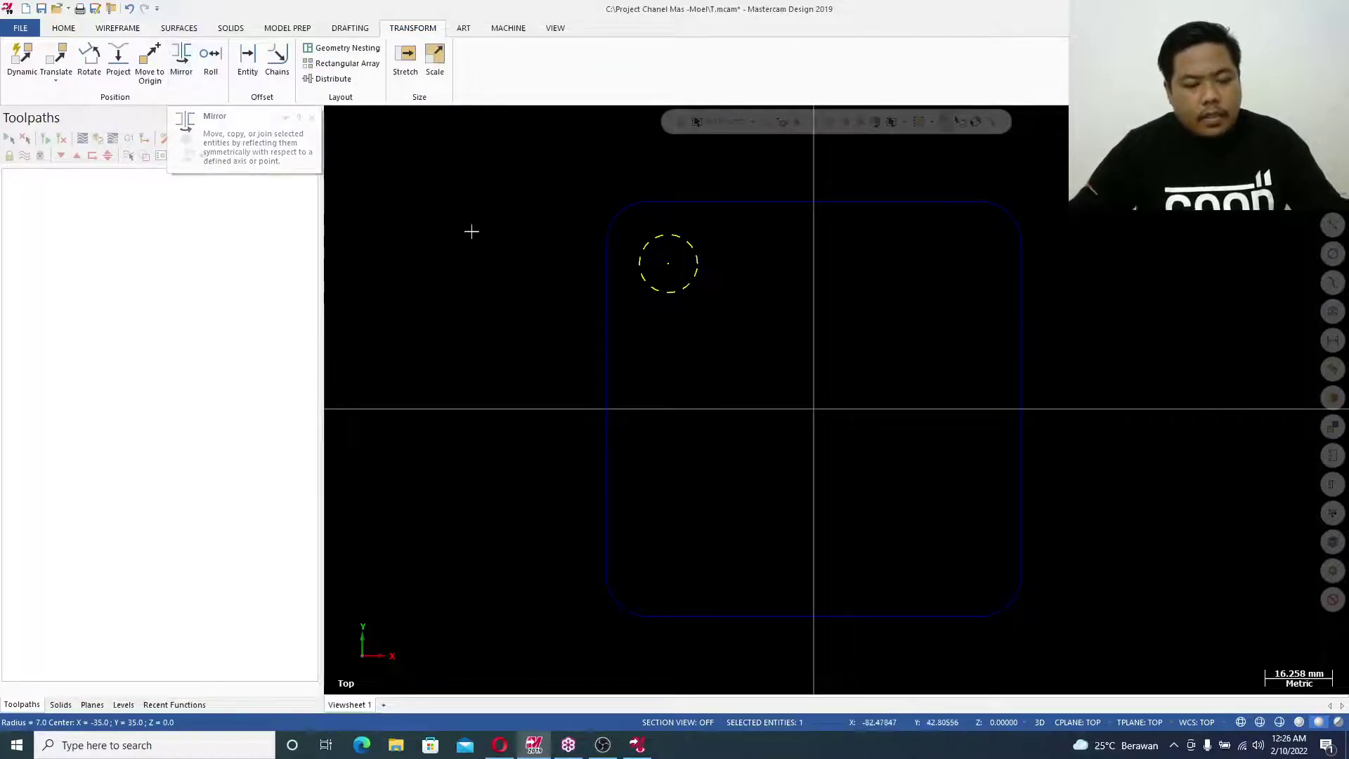
key(Escape)
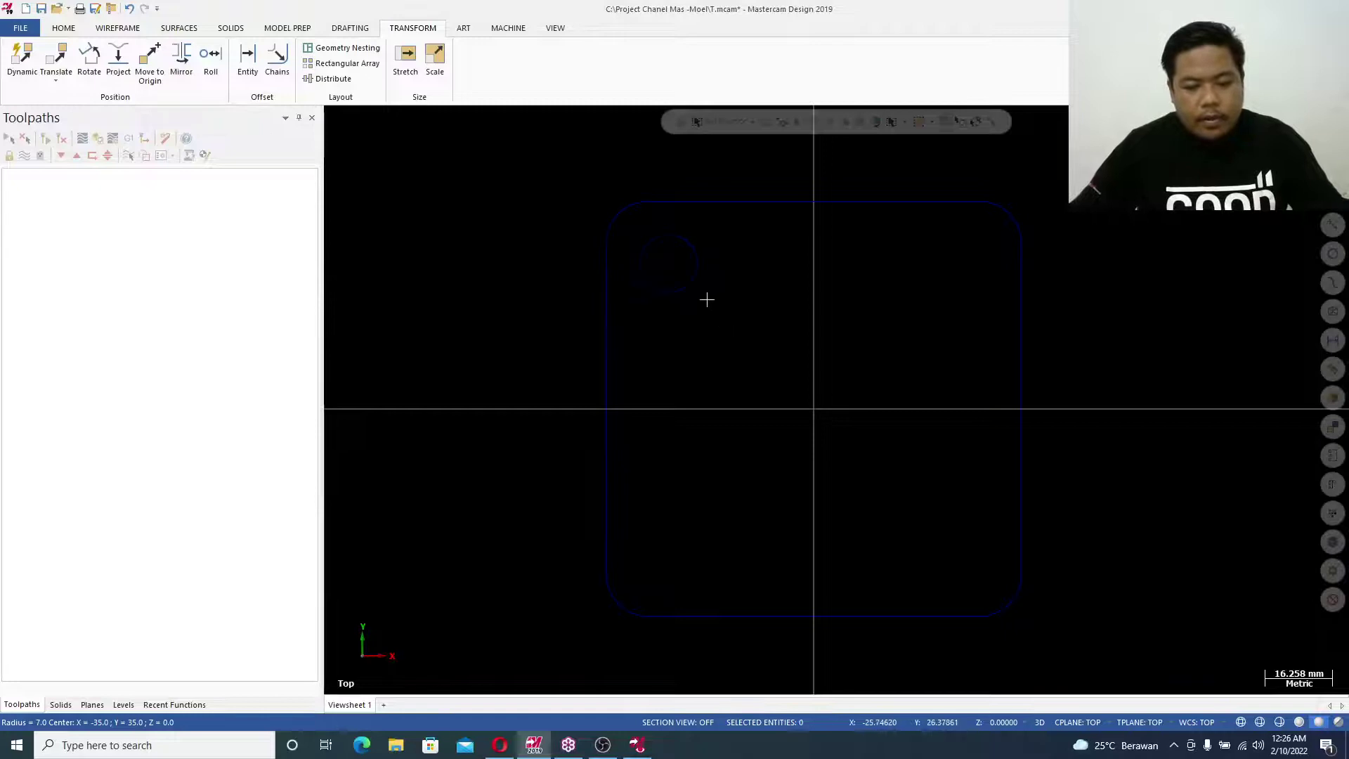
click(697, 259)
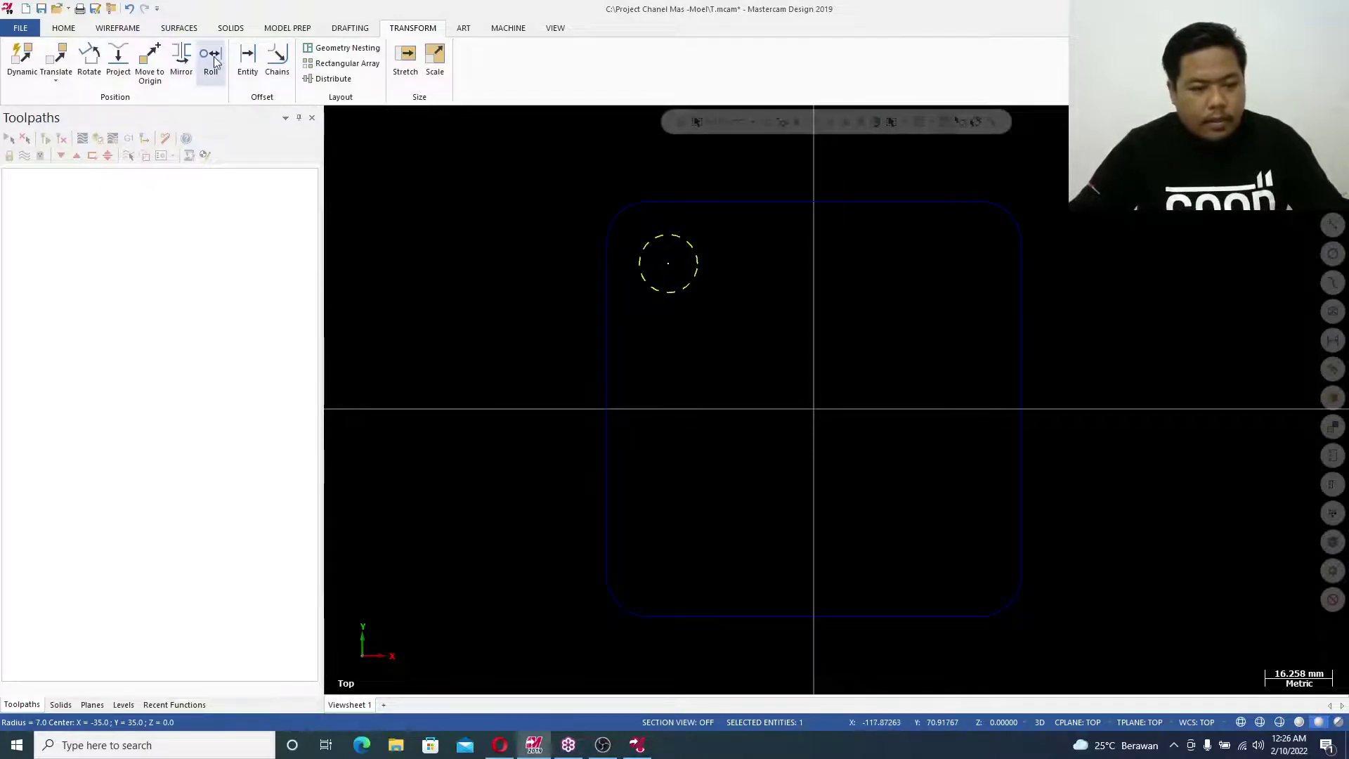
click(182, 56)
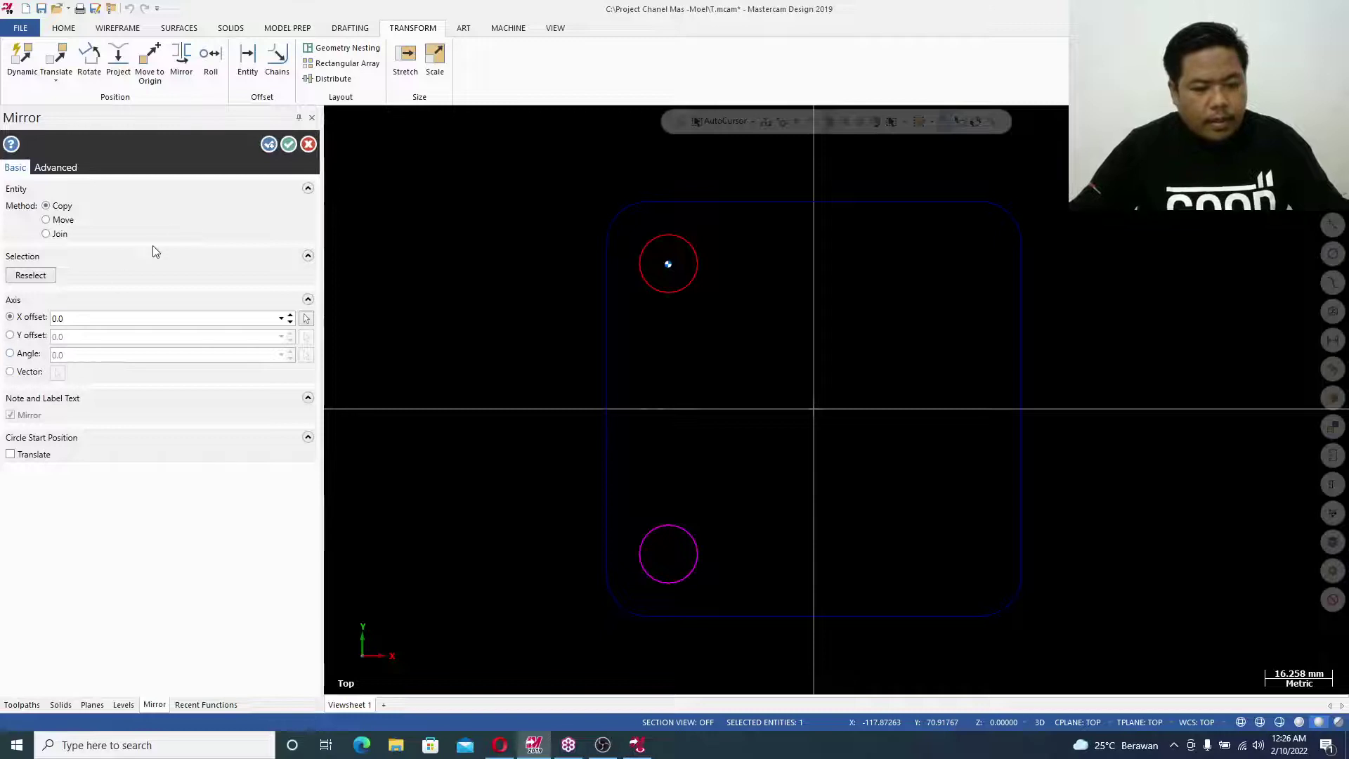
click(270, 145)
Mirror copies of both left-side hole circles across the vertical axis, using a Y offset of 0, and accept
click(640, 261)
click(687, 533)
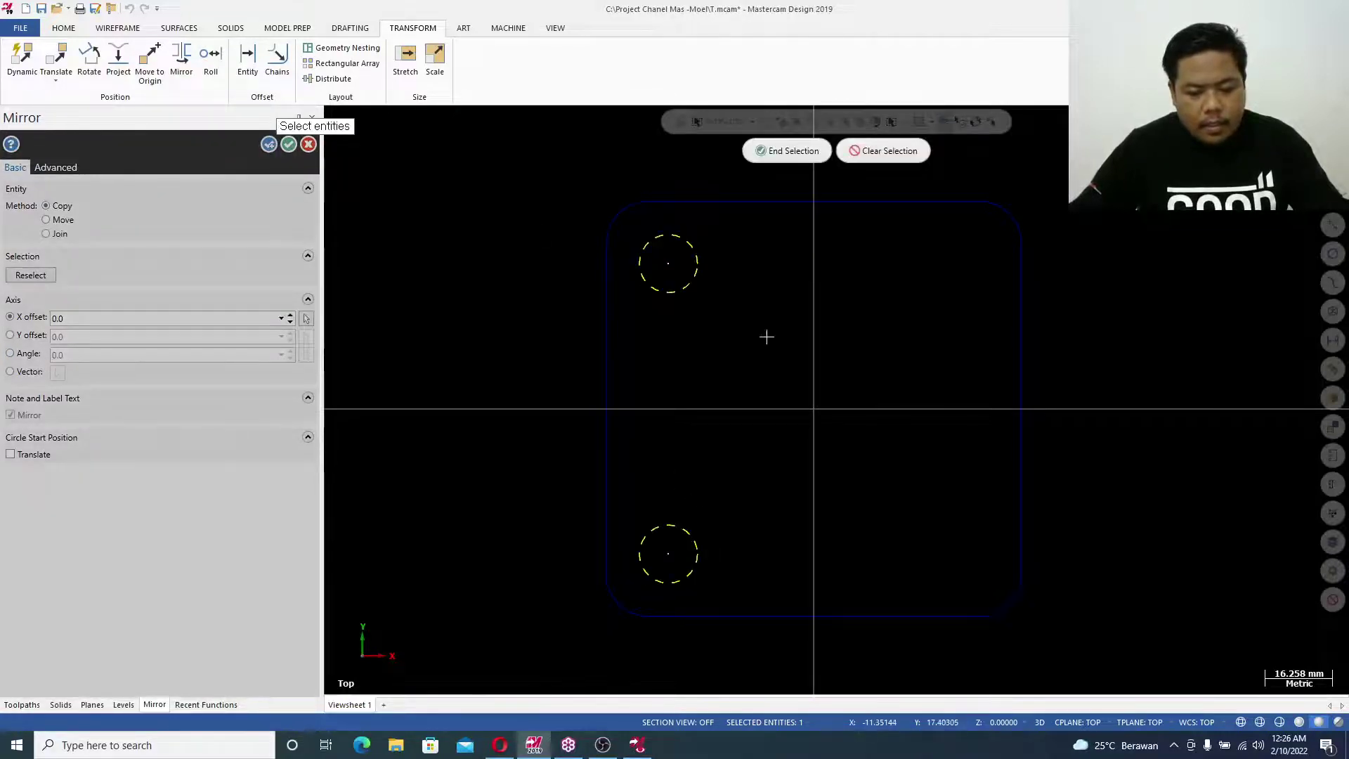
click(807, 152)
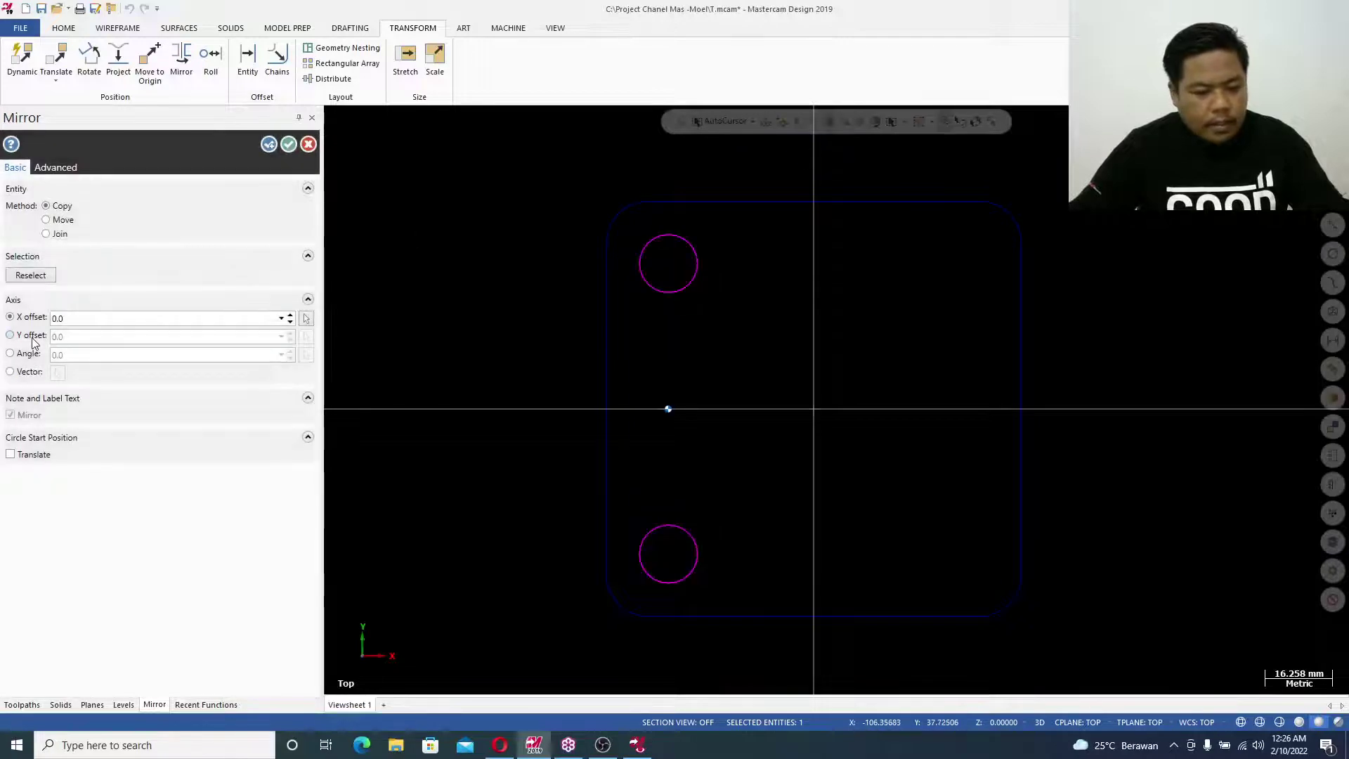
click(10, 335)
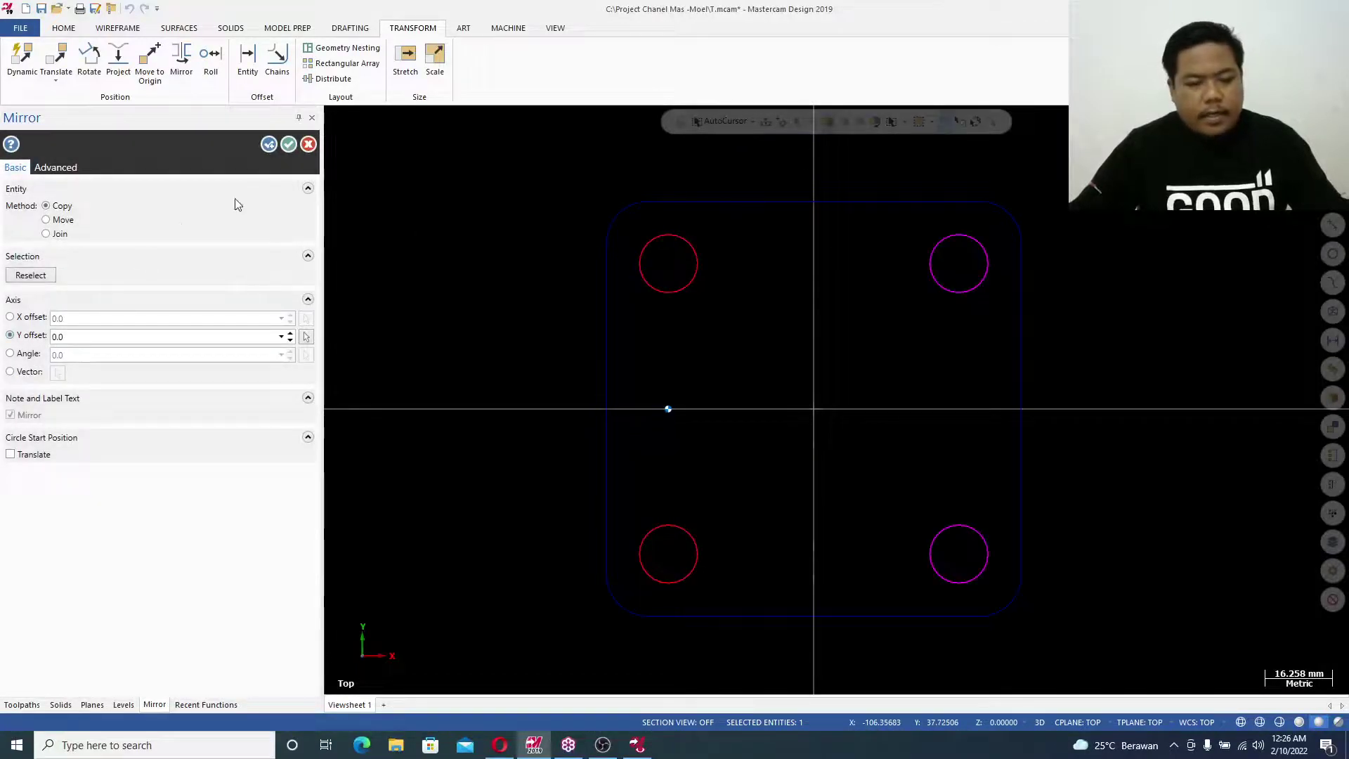
click(287, 147)
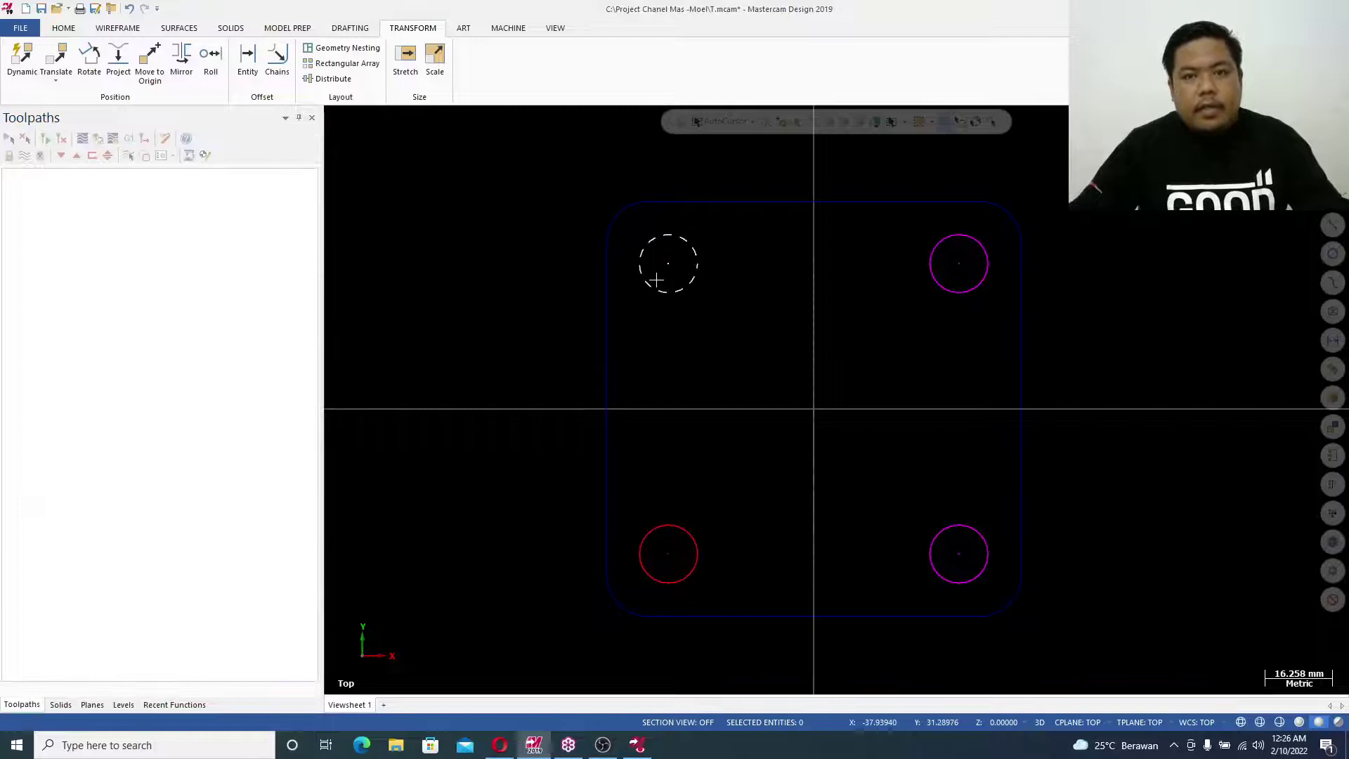
Consult the setup sheet for the central bore, and draw a 46 mm diameter circle centred on the origin in Mastercam
click(638, 747)
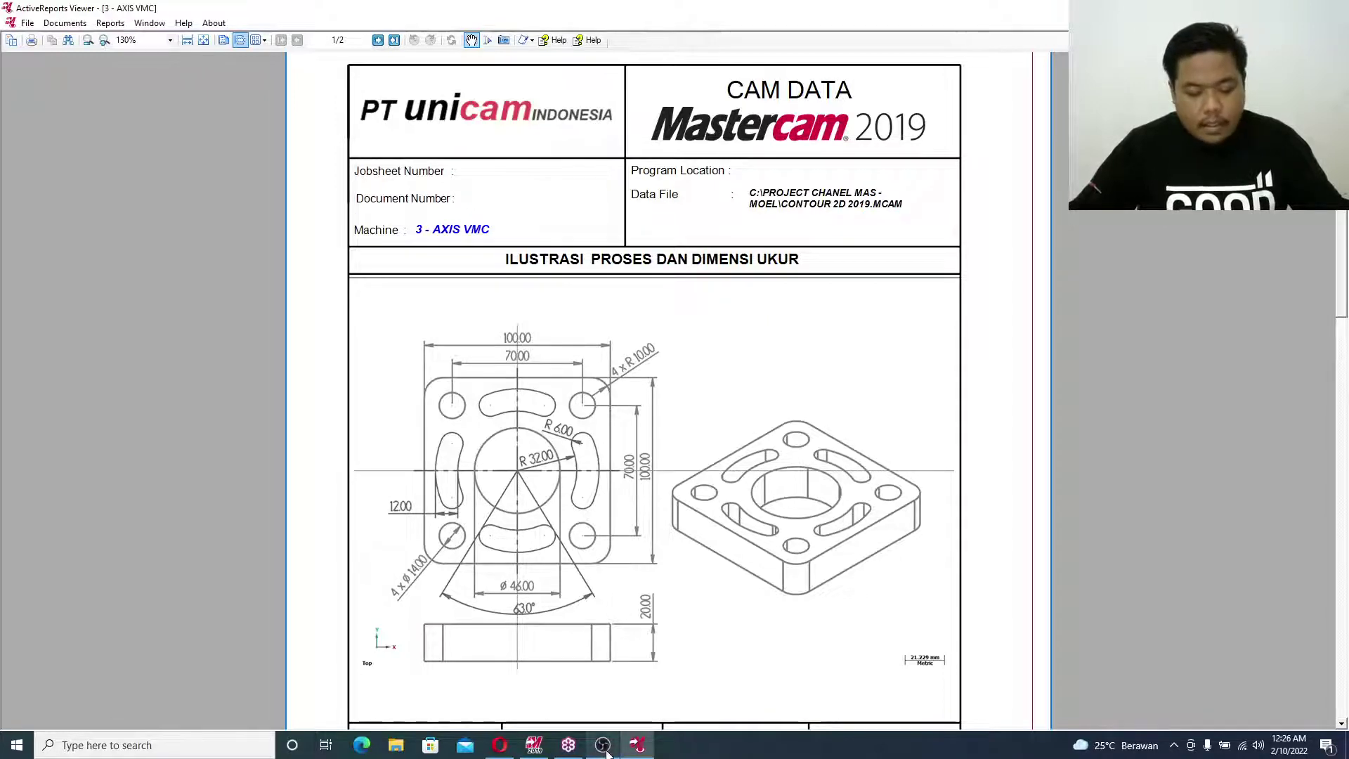
click(536, 747)
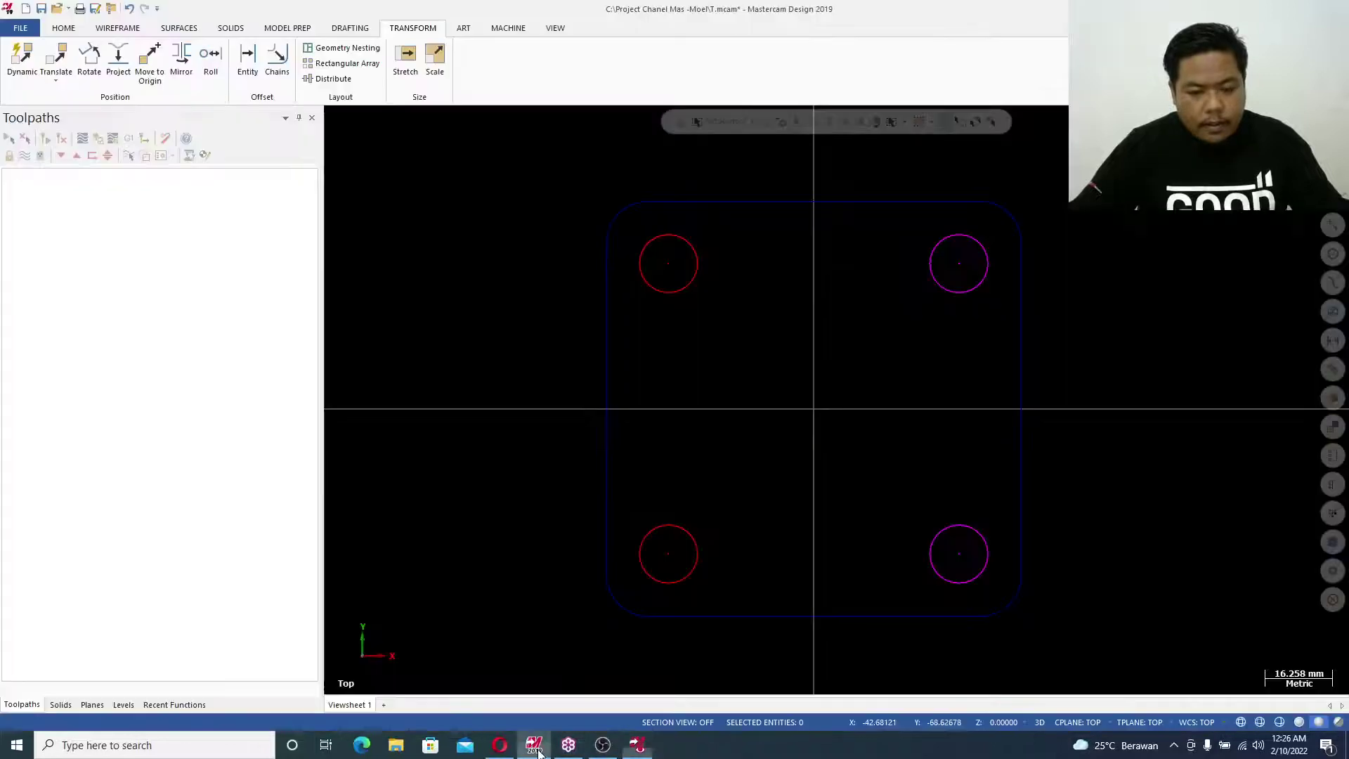
click(117, 29)
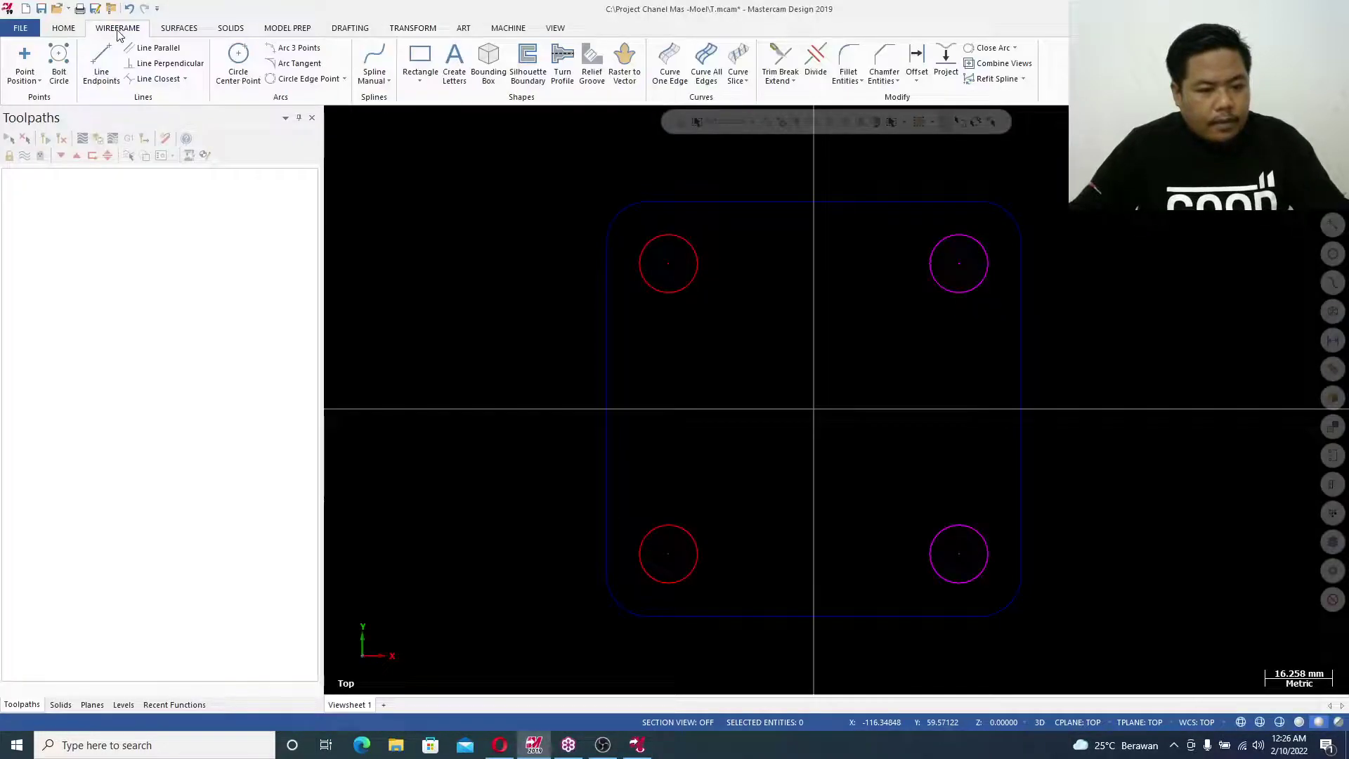
click(239, 56)
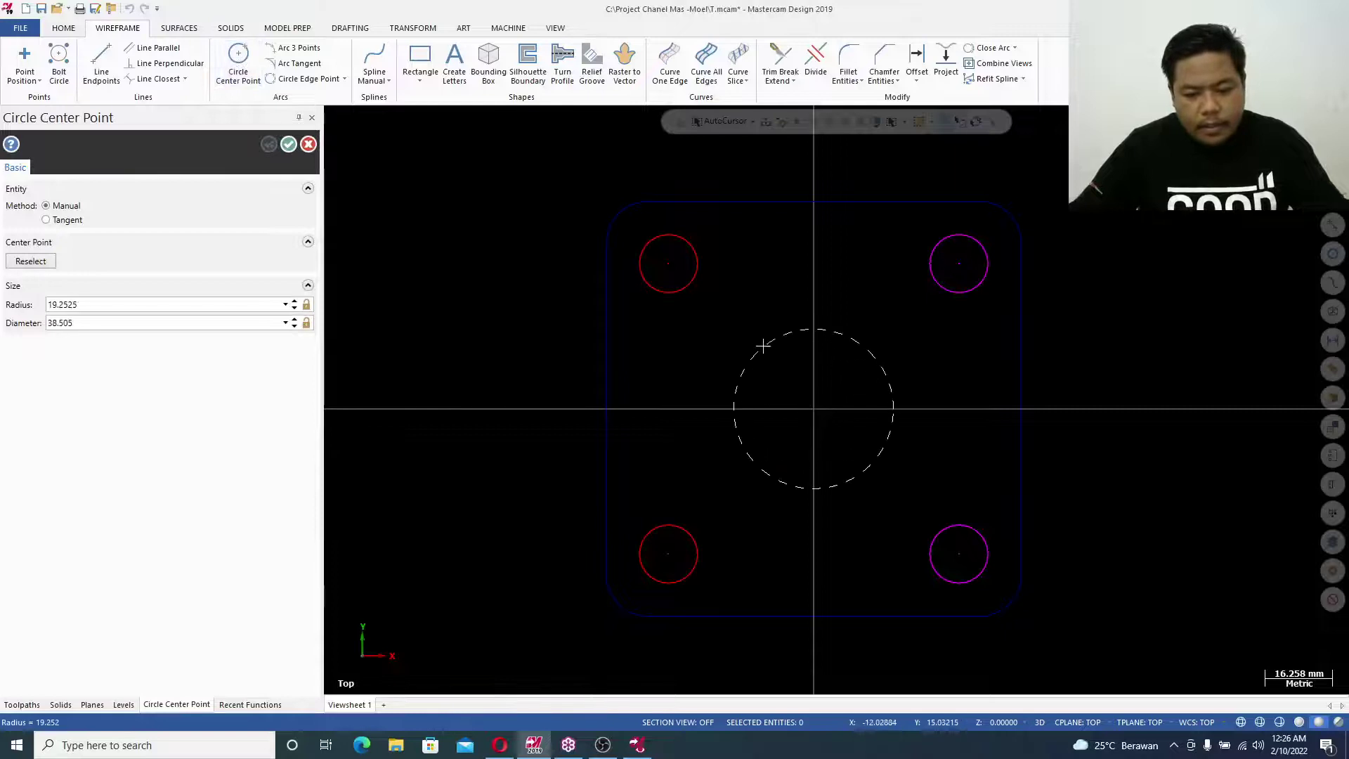
click(762, 346)
click(244, 325)
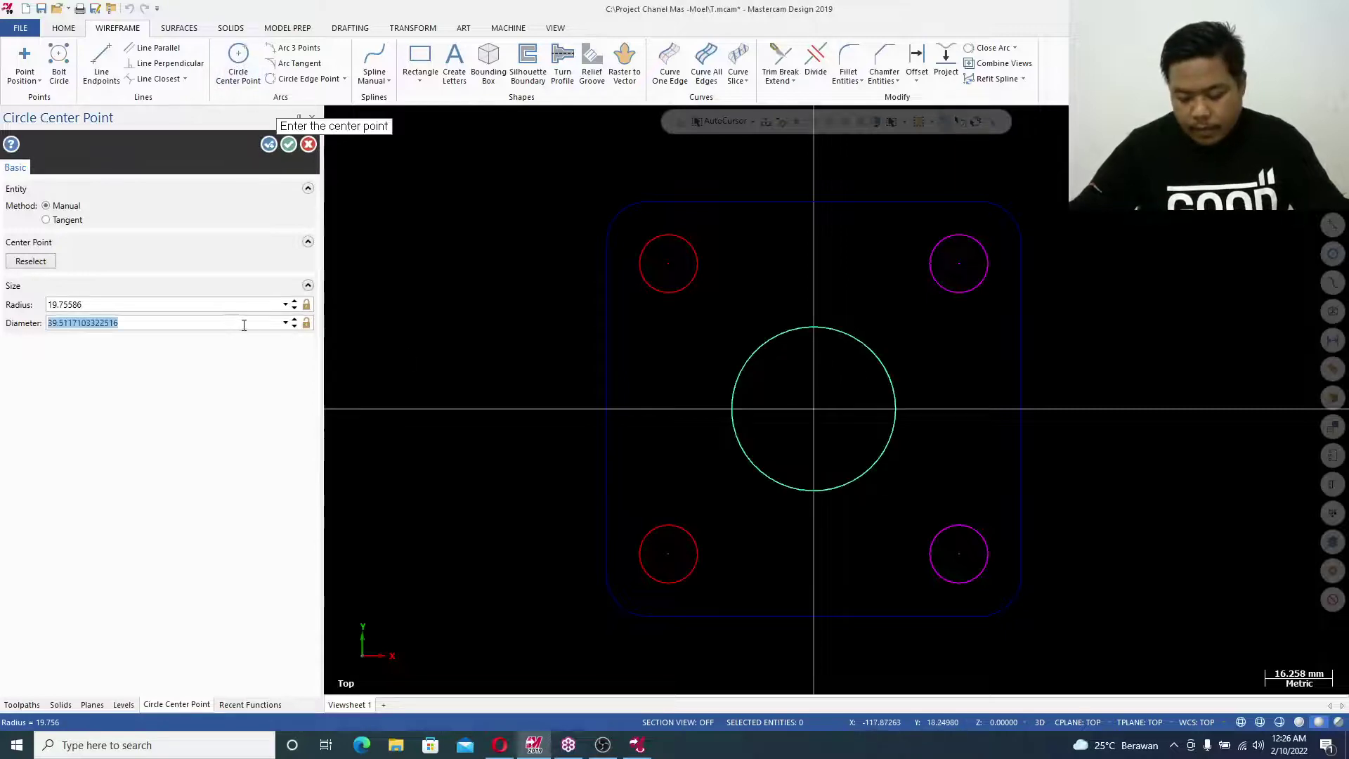
text(4)
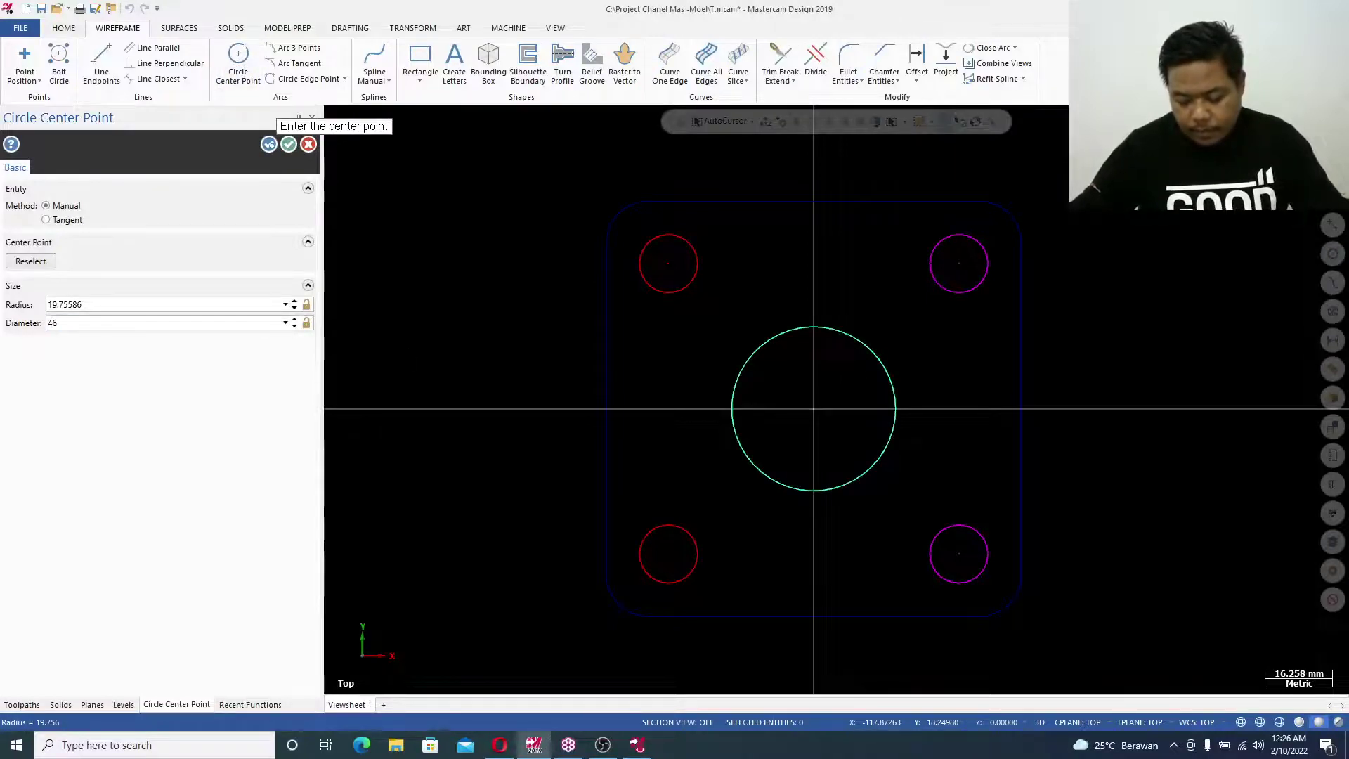
text(6)
key(Return)
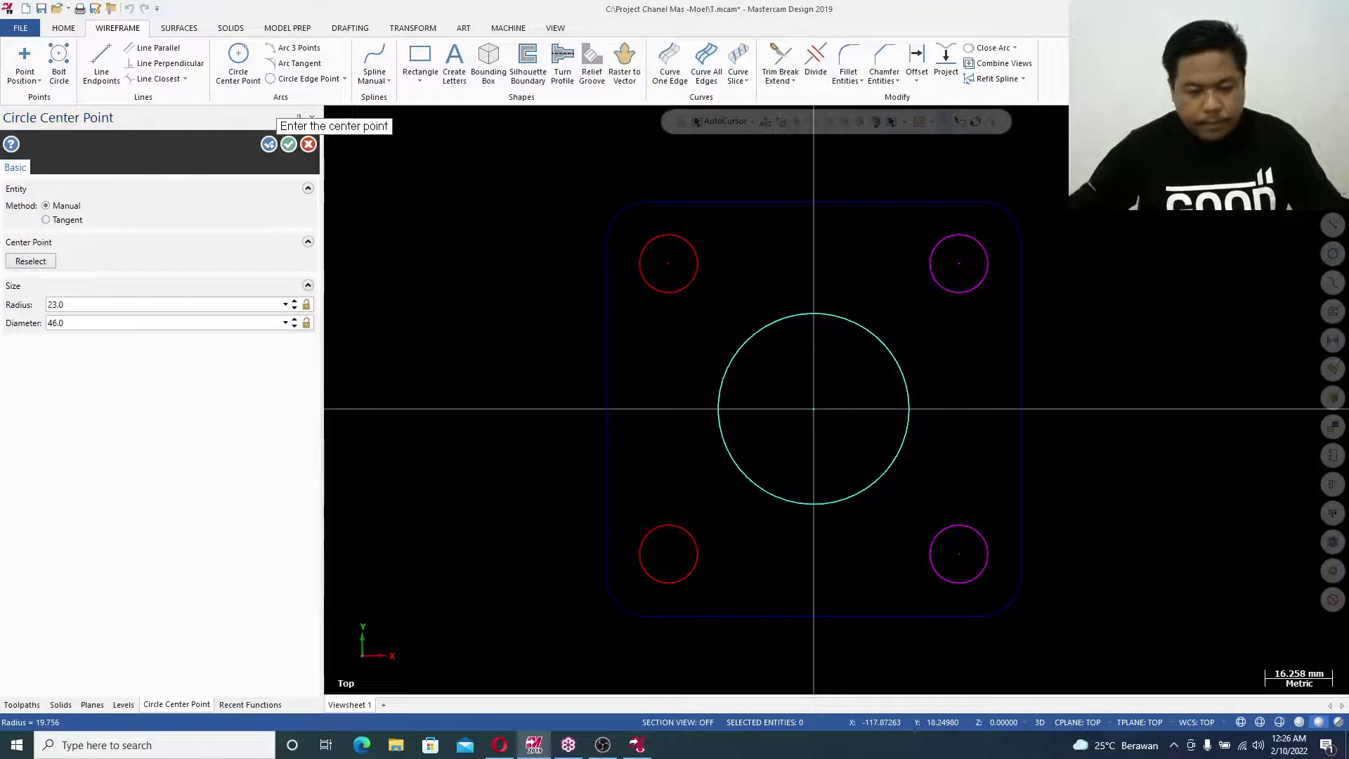
Accept the central bore circle, and consult the slot dimensions on the setup sheet in ActiveReports Viewer before returning to Mastercam
click(289, 144)
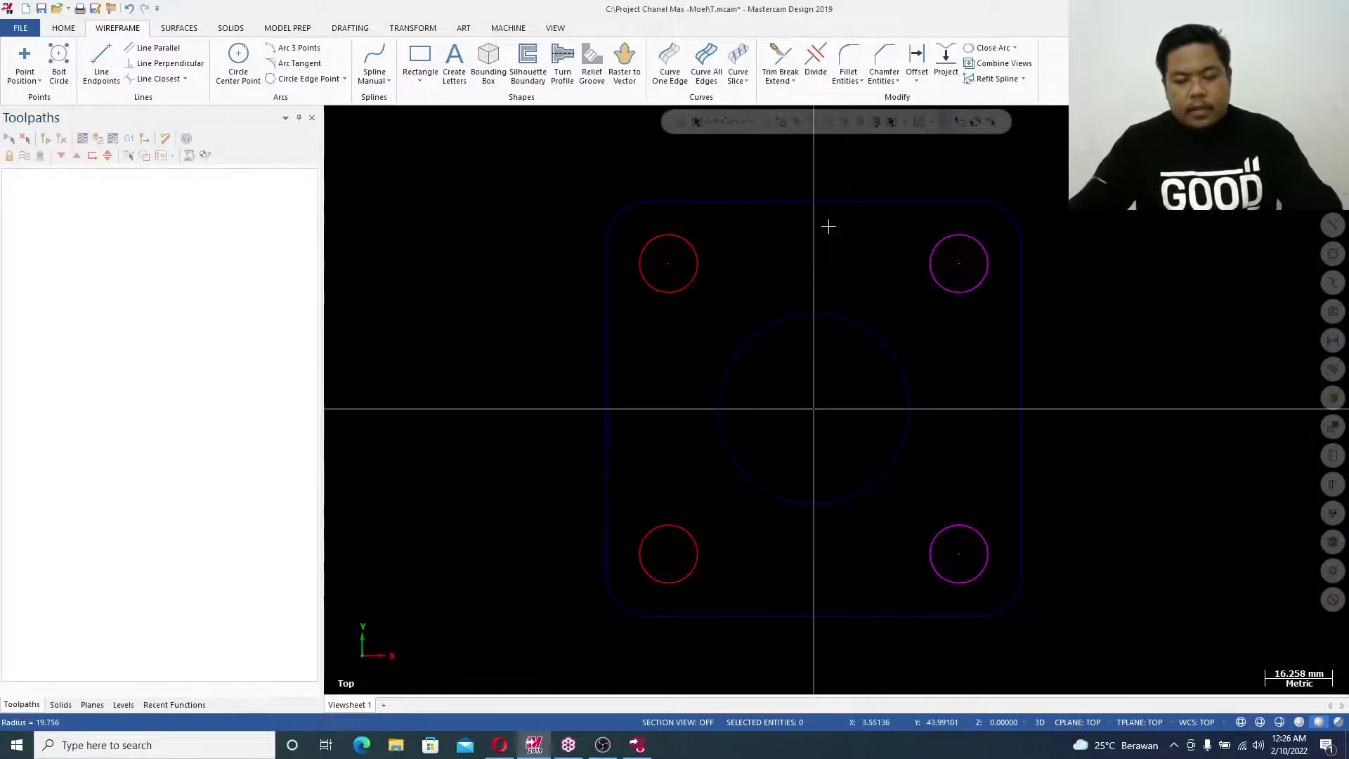
scroll(741, 316, up, 2)
scroll(768, 363, down, 1)
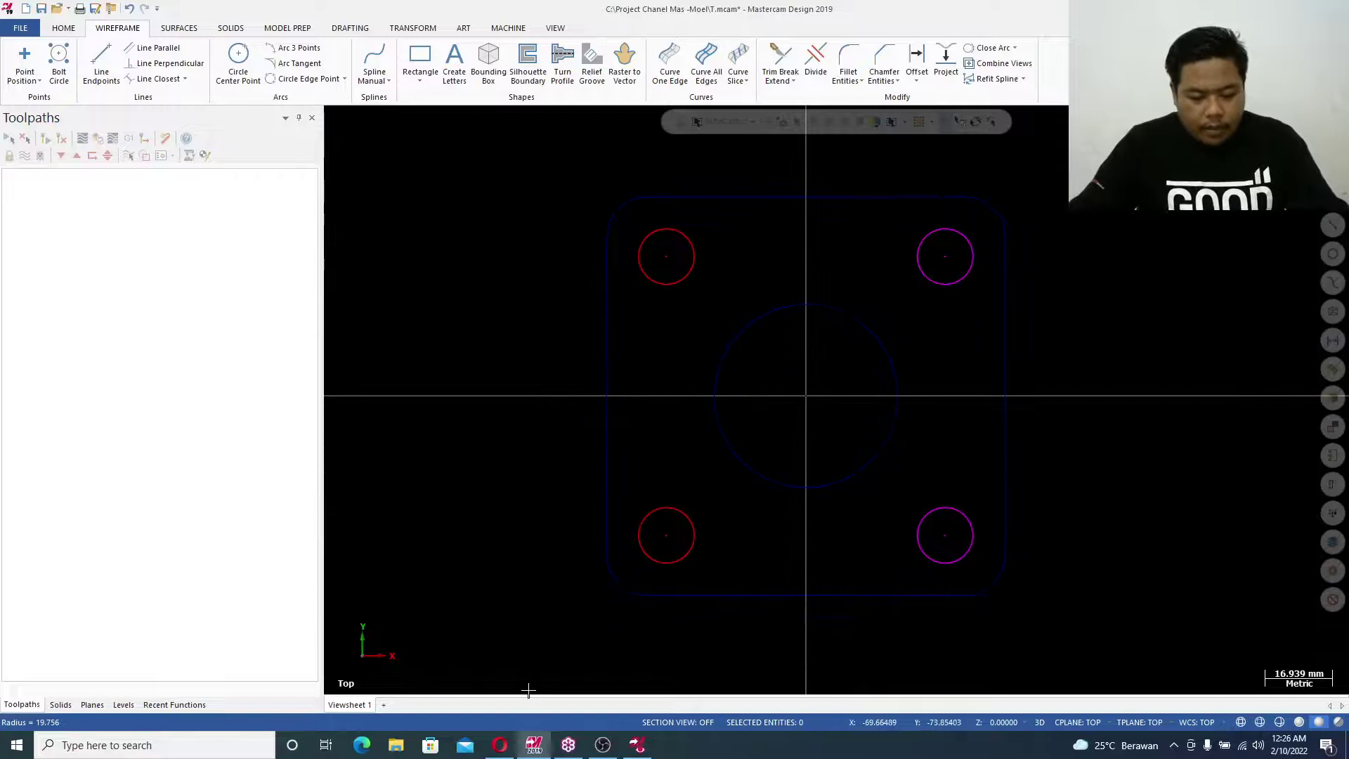
click(637, 745)
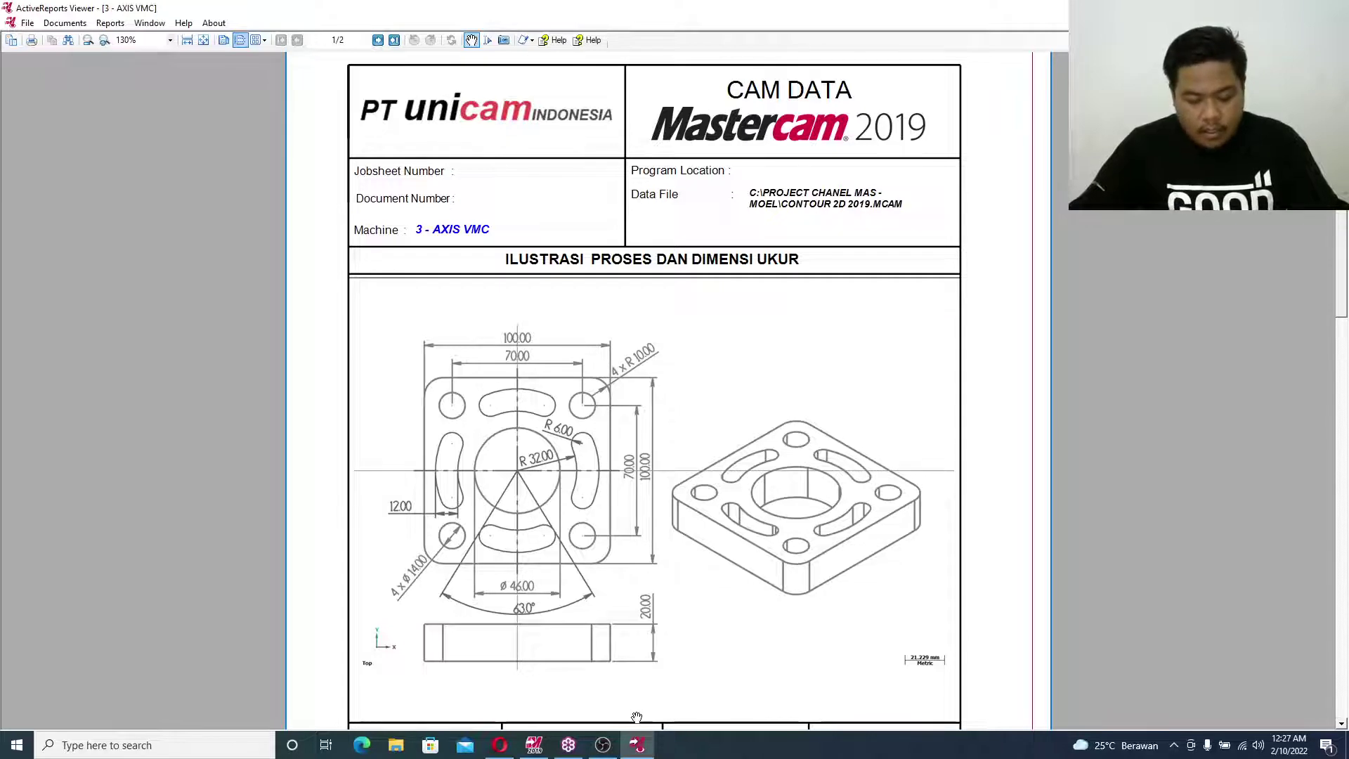
click(534, 747)
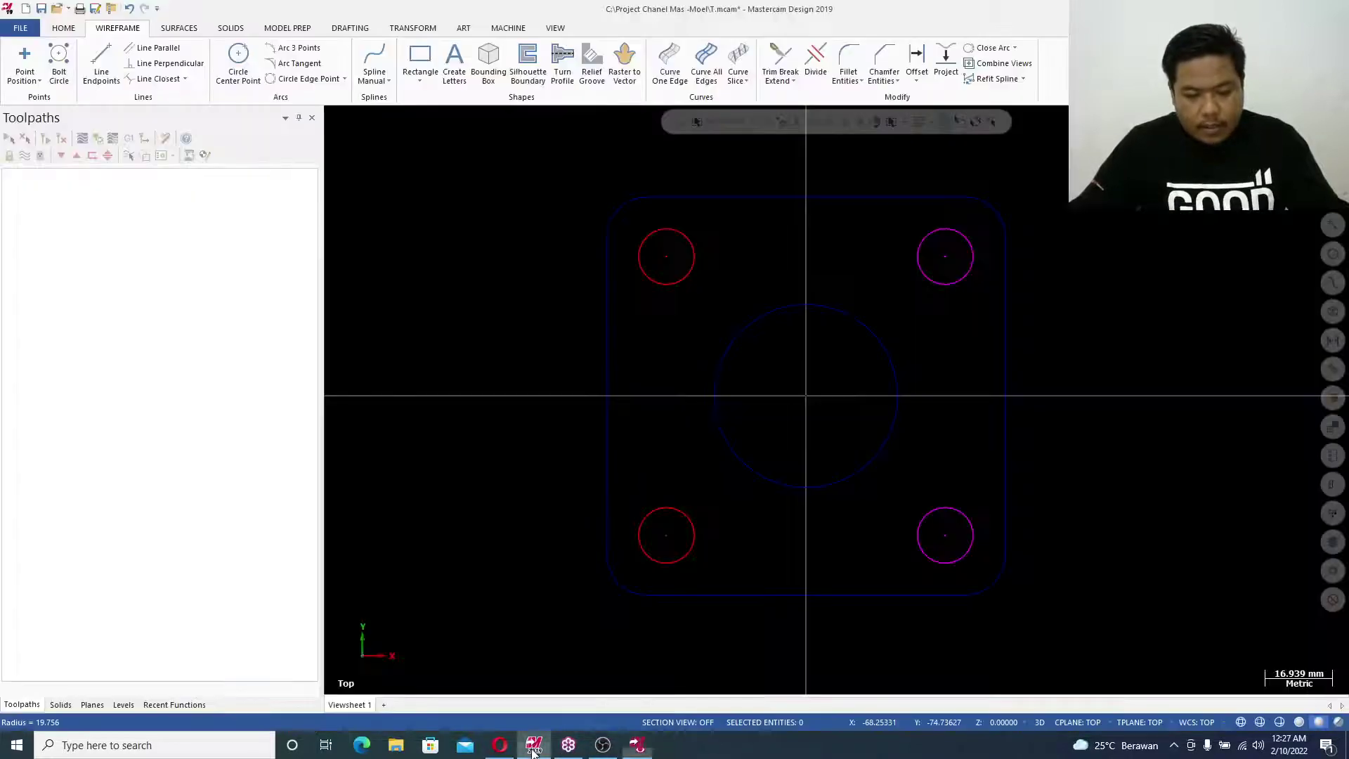
click(638, 746)
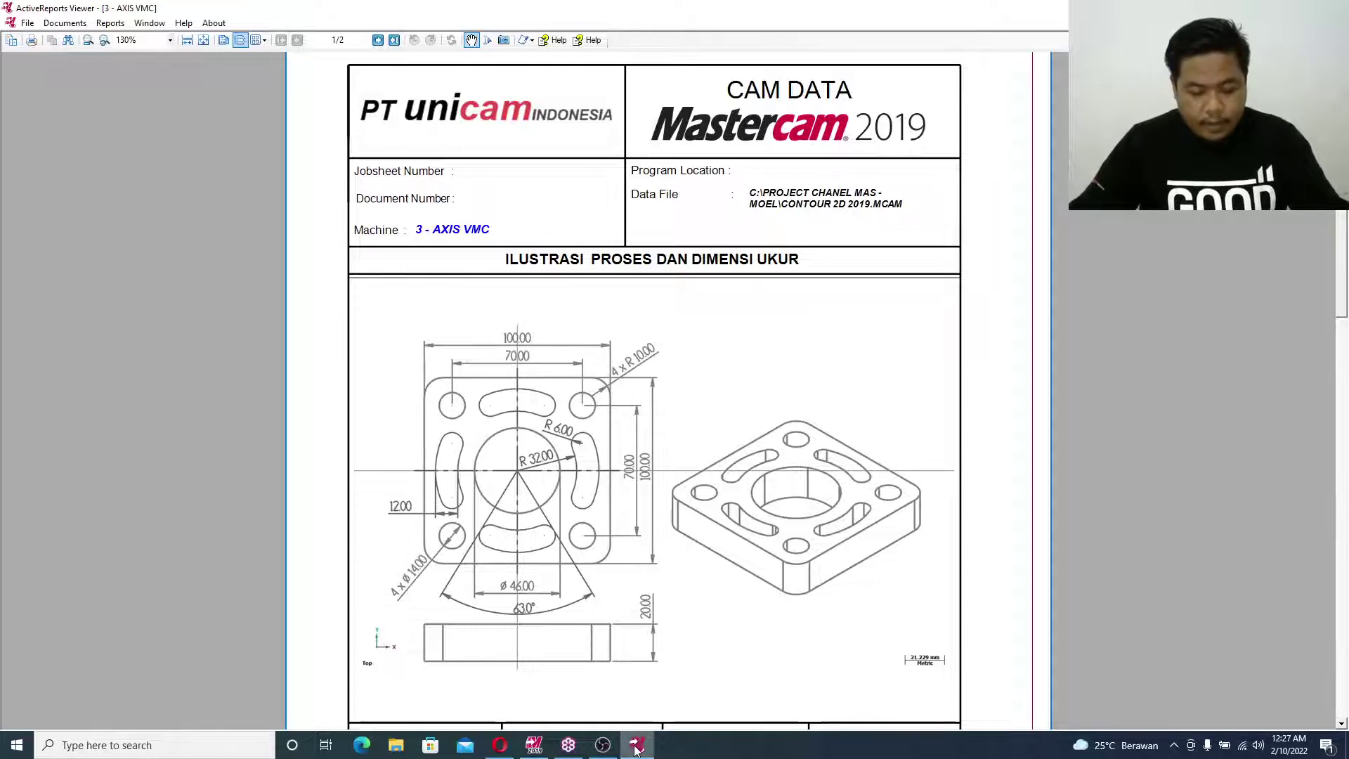
click(534, 745)
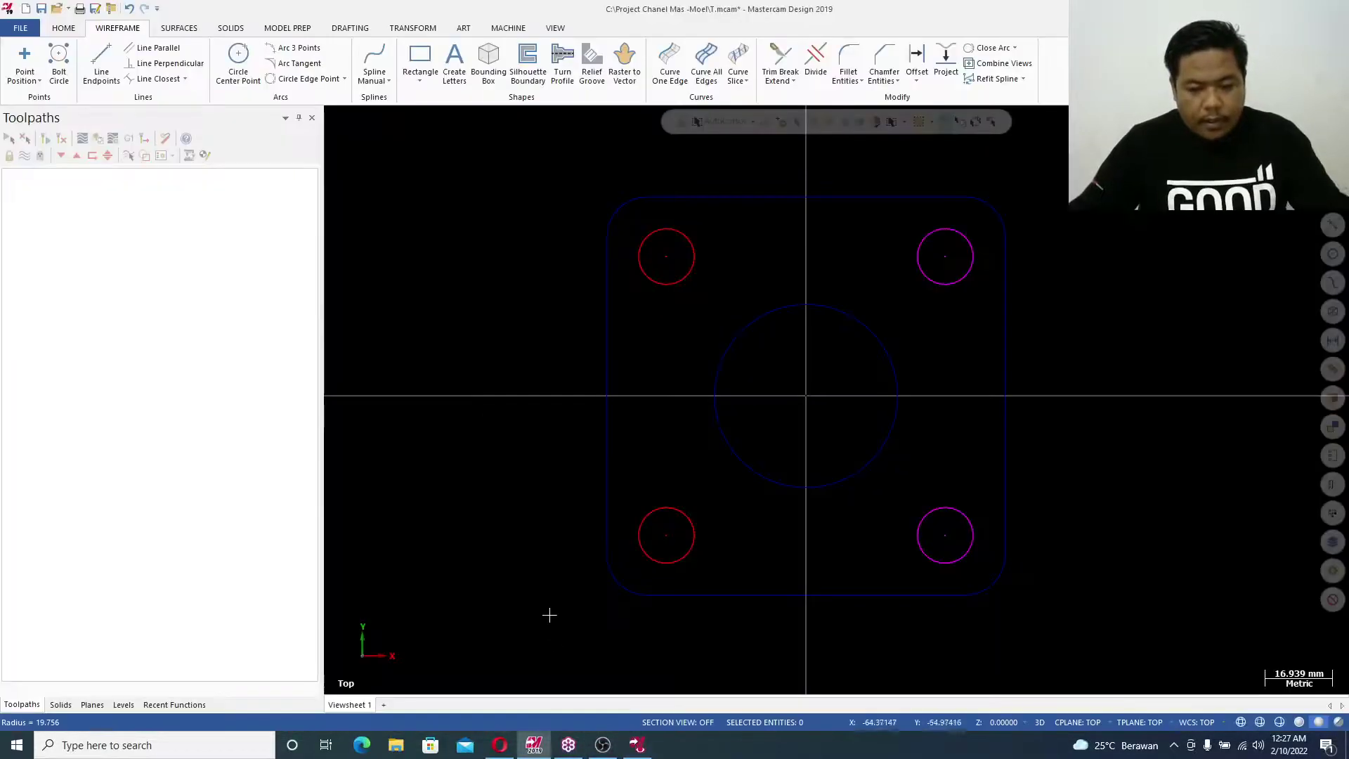
Draw a 64 mm diameter circle centred on the origin for the slots' inner edge and accept it
click(238, 62)
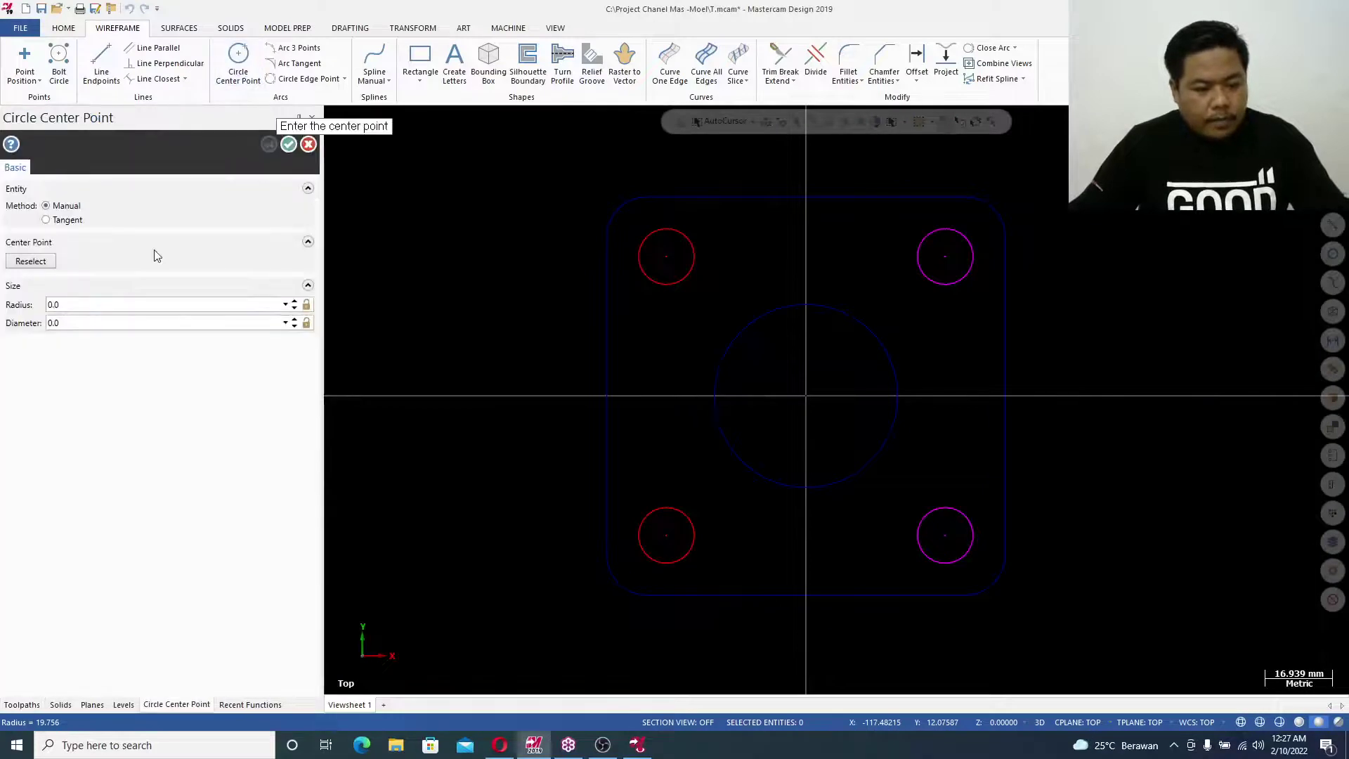
click(148, 323)
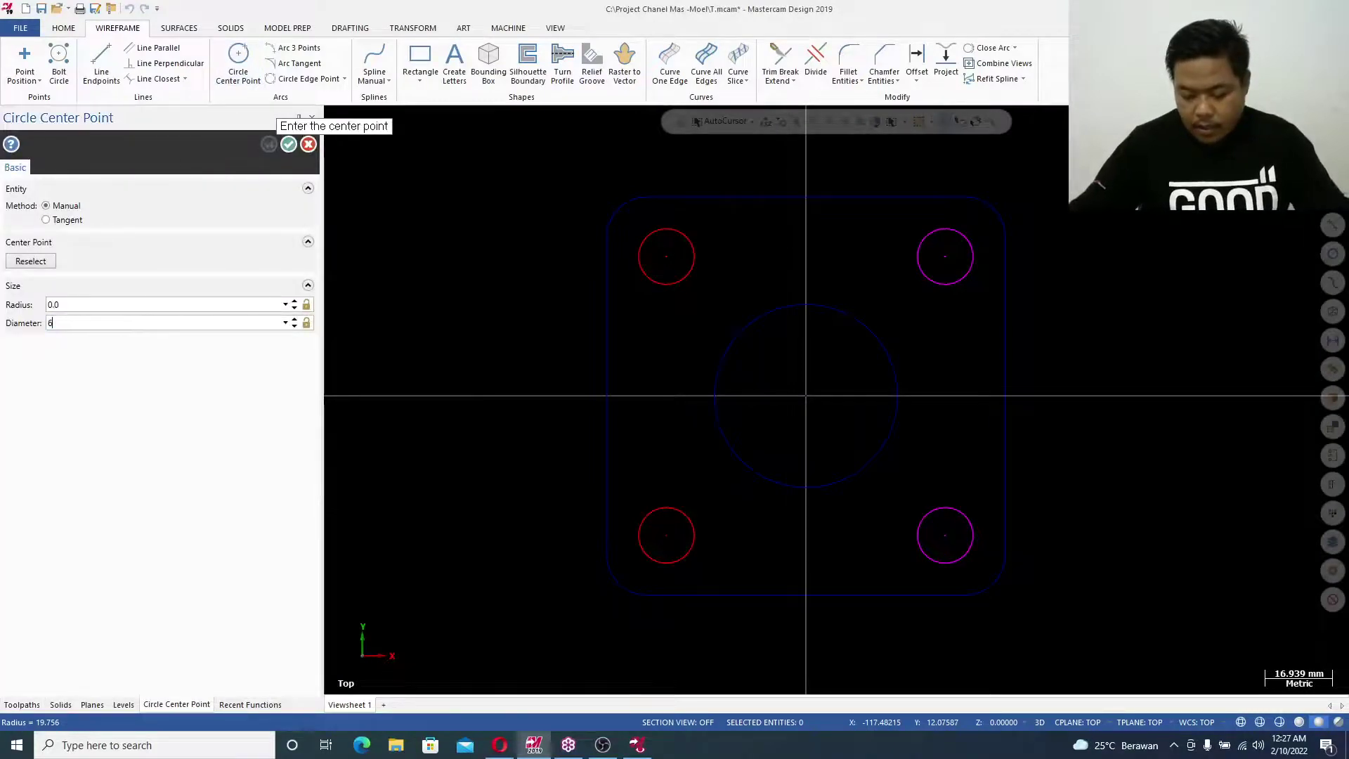
text(64)
key(Return)
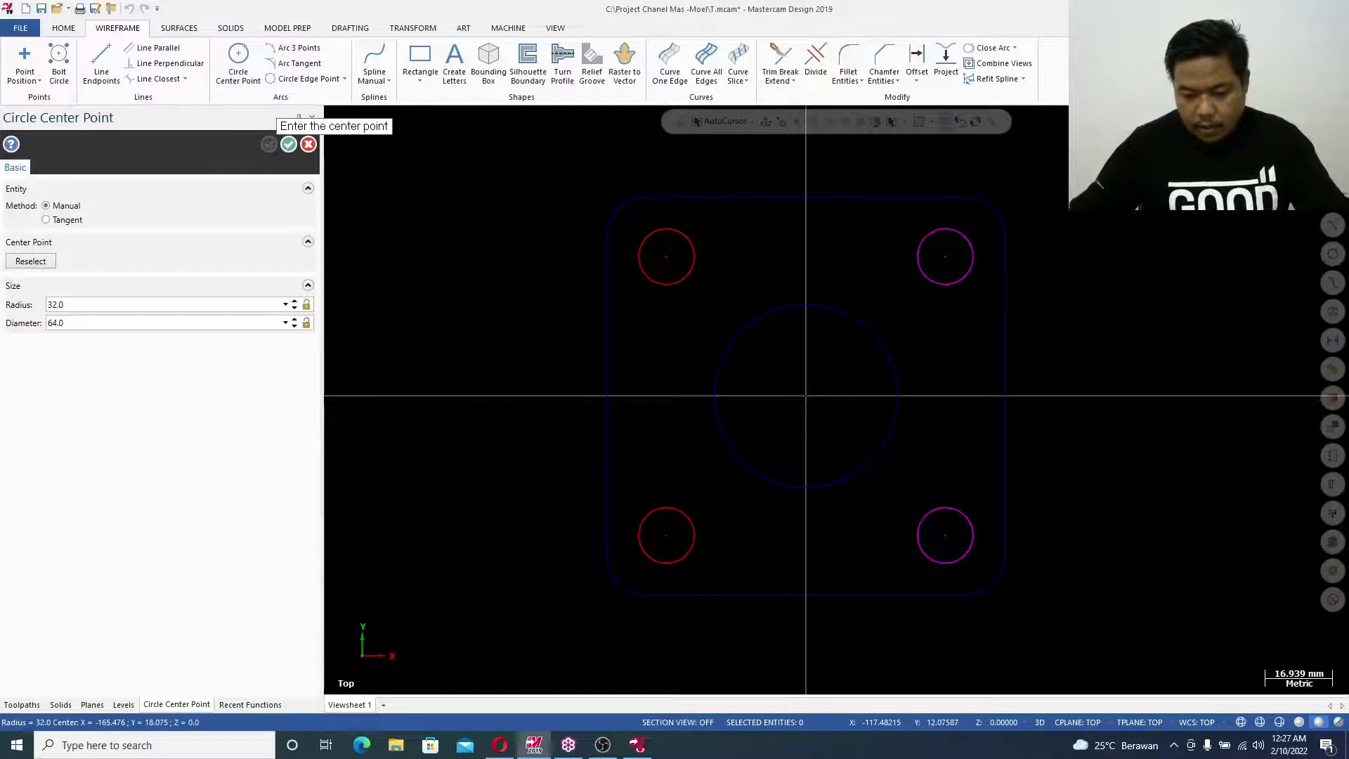
click(814, 406)
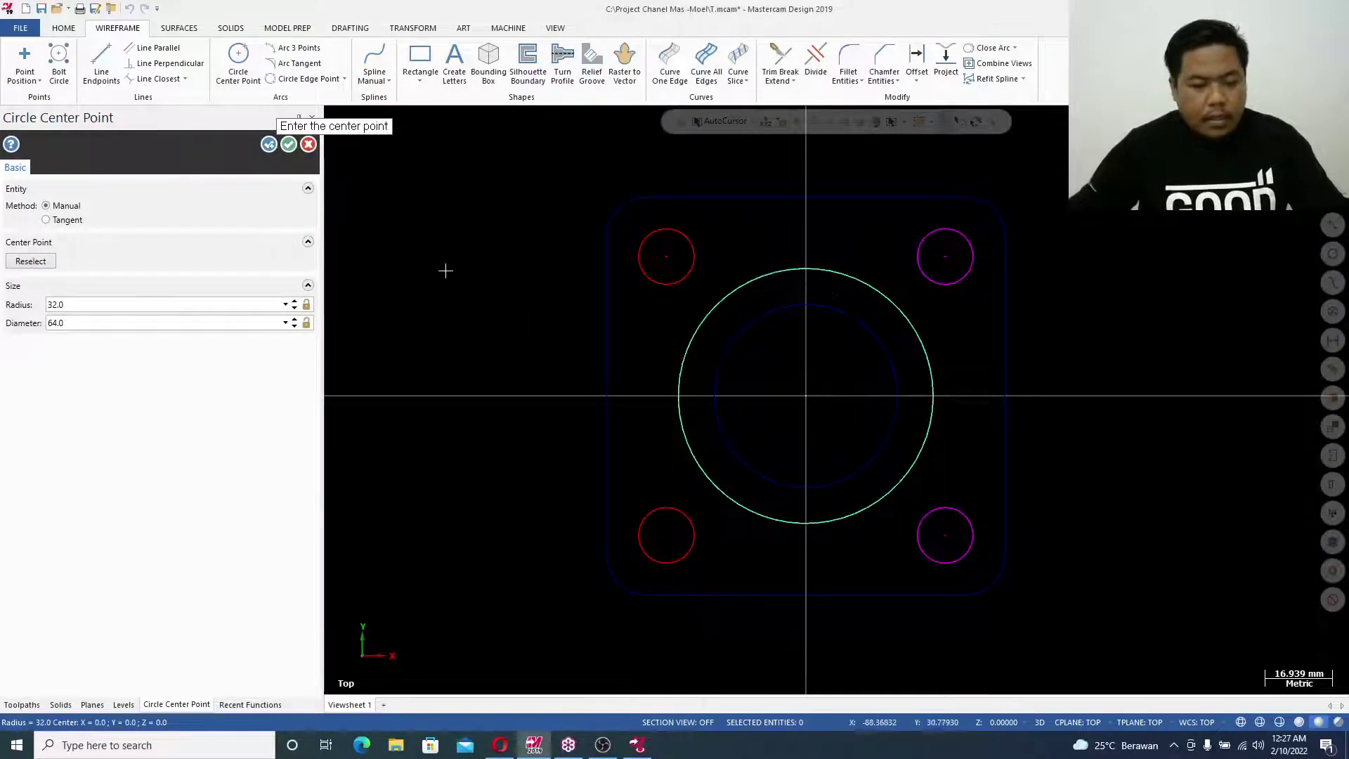
click(288, 144)
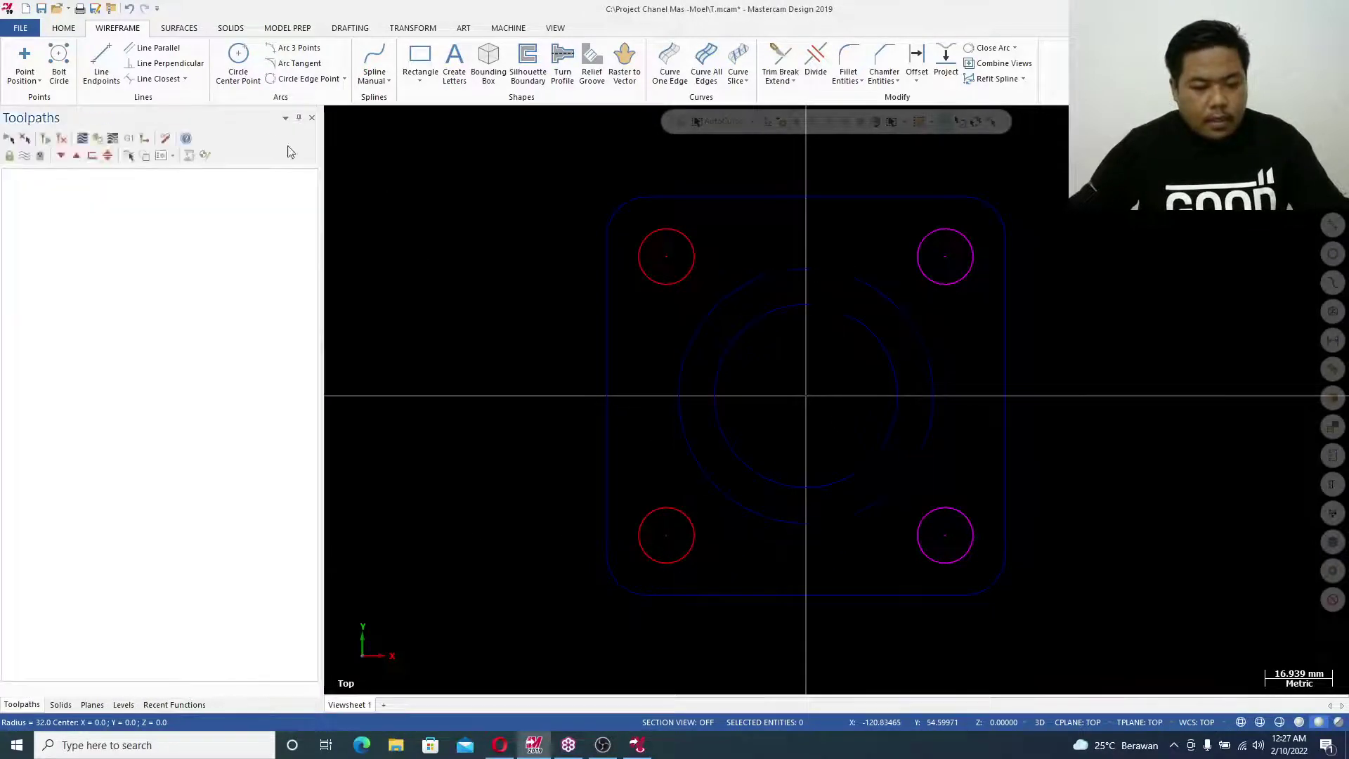
Offset a single copy of the 64 mm circle outward by 12 mm for the slots' outer edge and accept
click(424, 29)
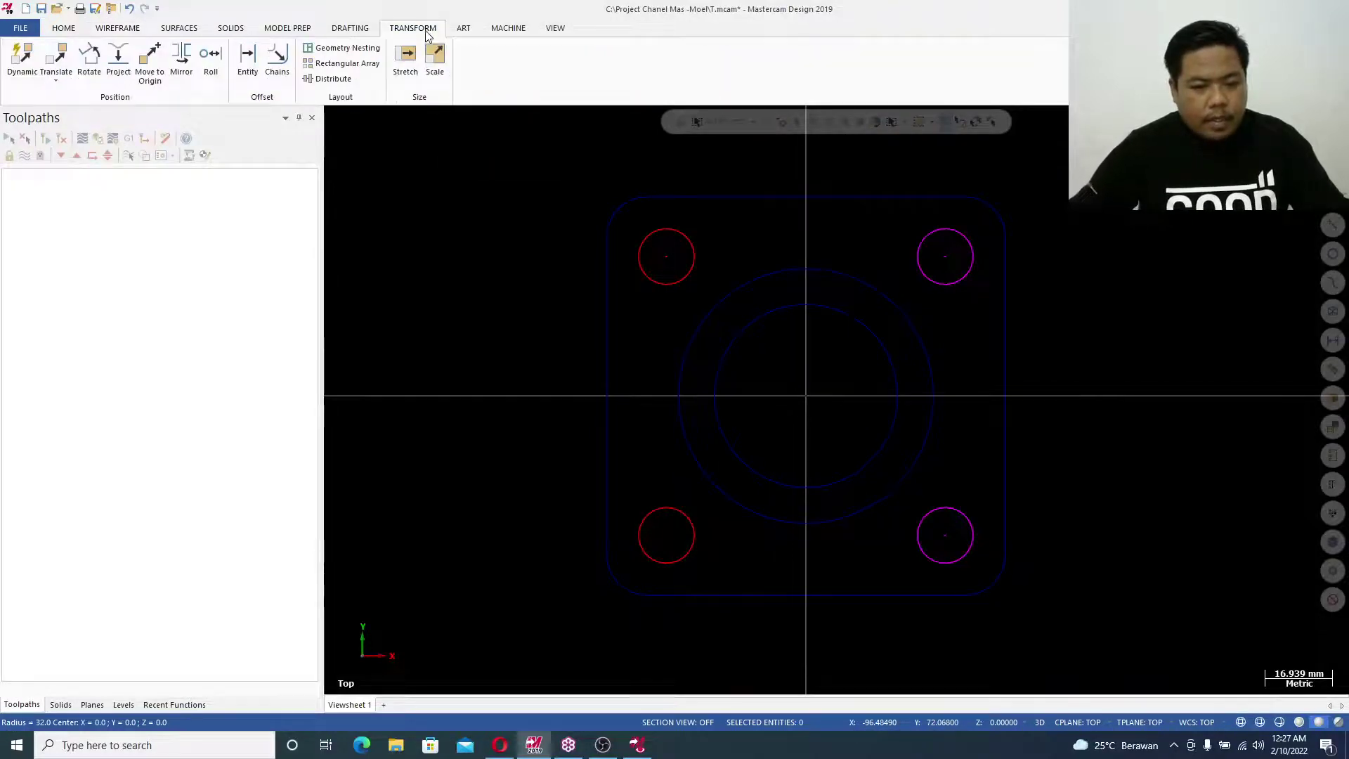
click(249, 59)
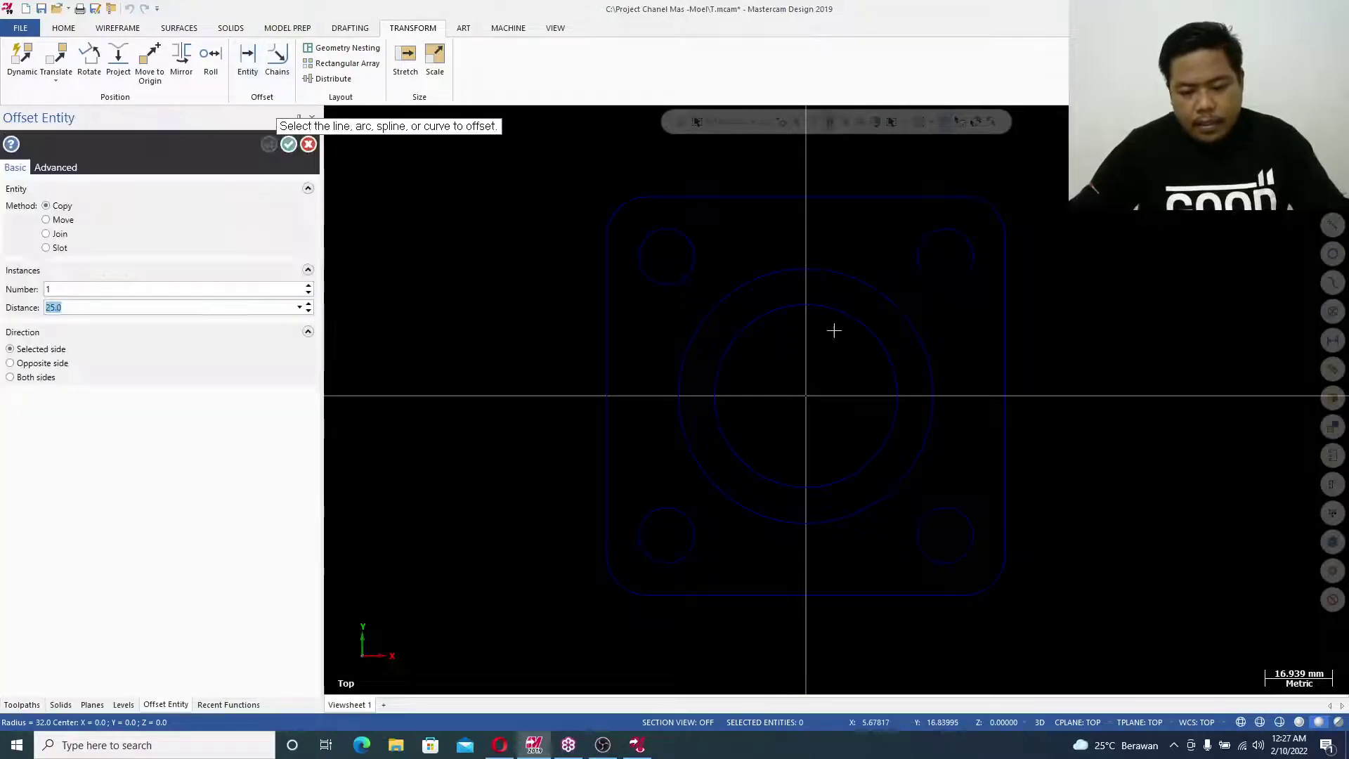
click(938, 373)
click(1012, 350)
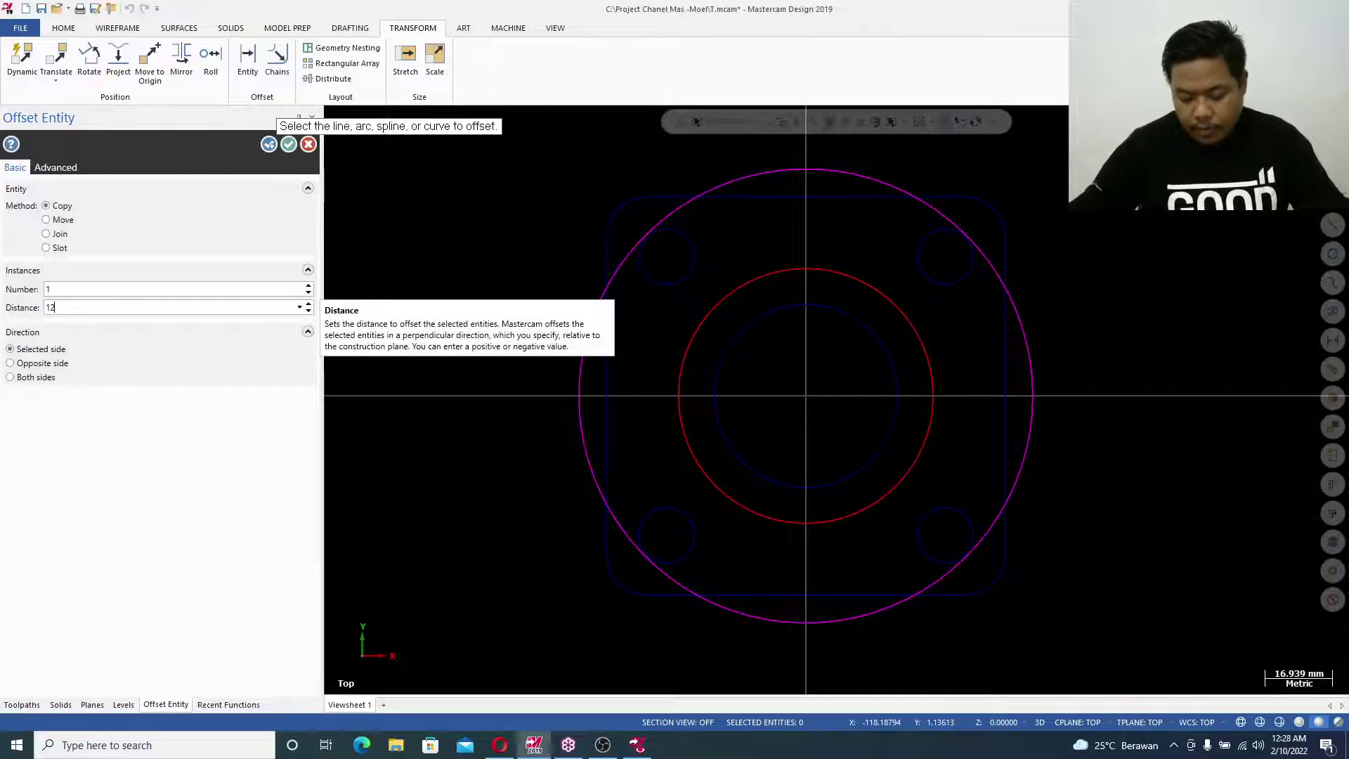
text(12)
key(Return)
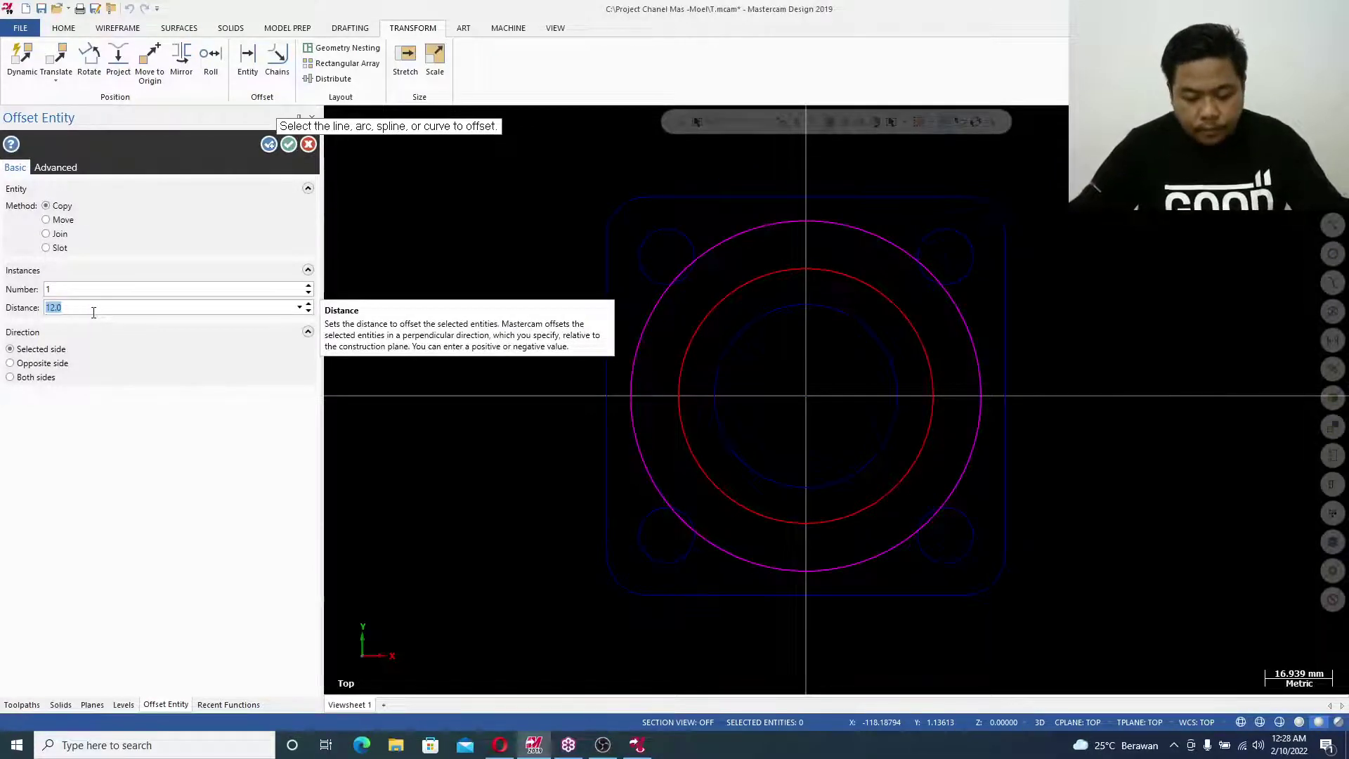
click(289, 145)
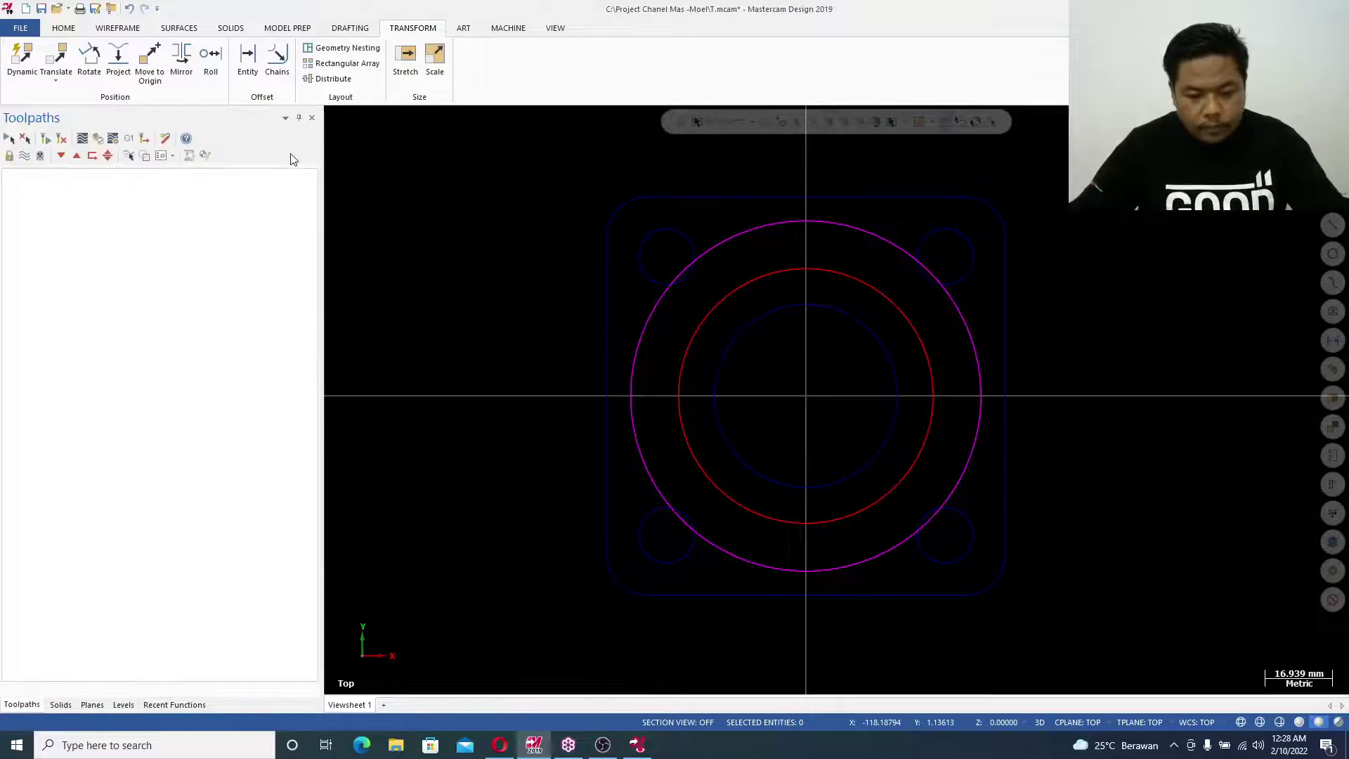
Draw a vertical line about 47.6 mm long from the origin straight down past the outer slot circle
click(117, 28)
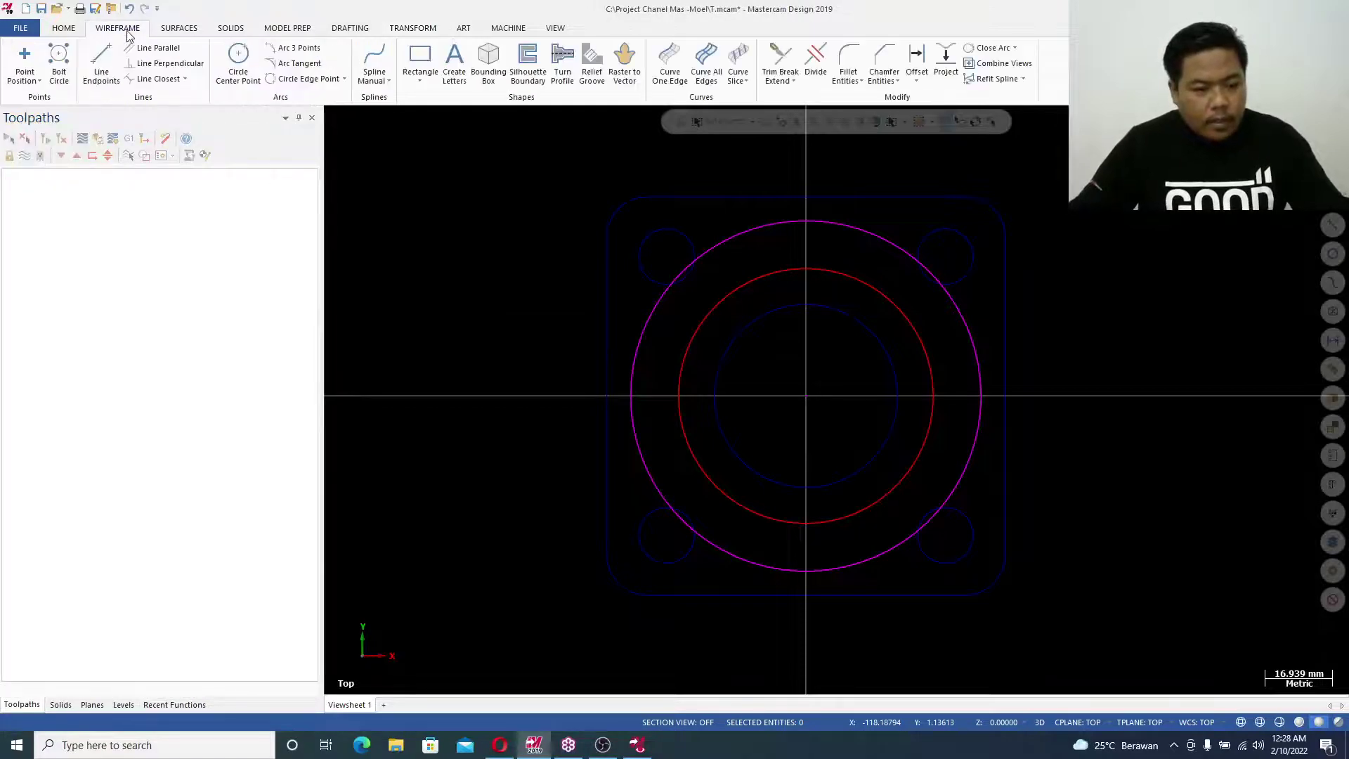
click(102, 63)
click(806, 396)
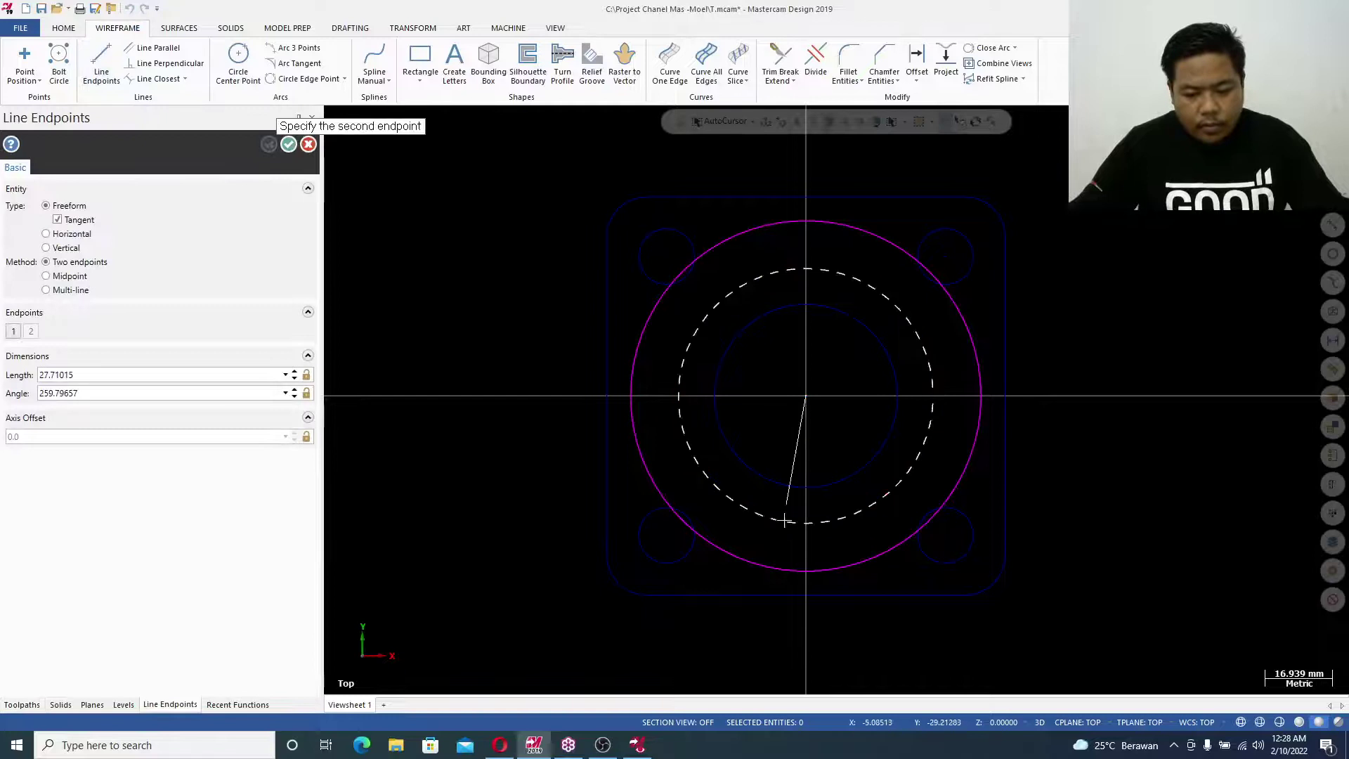
click(806, 583)
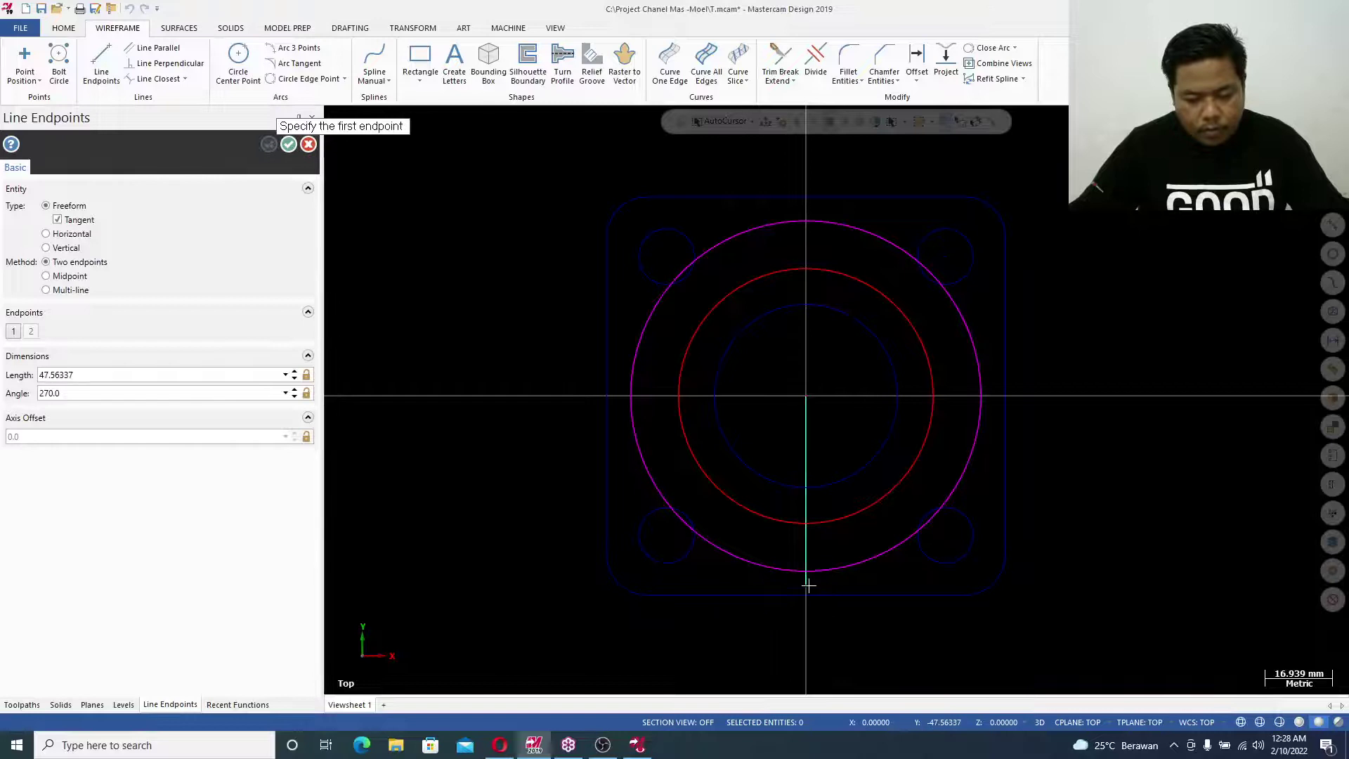
click(304, 148)
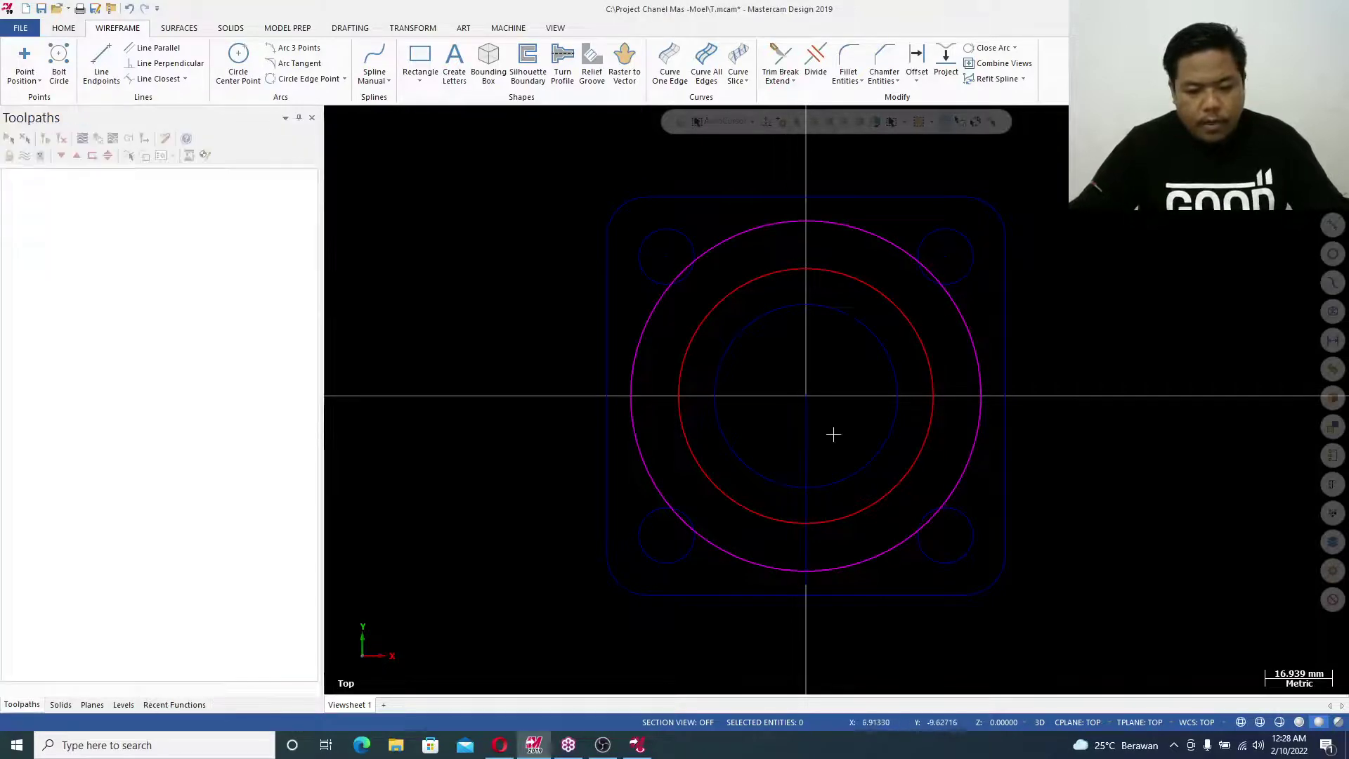
Check the slot angle on the setup sheet, and rotate the vertical line about the origin by 31.5° in both directions, using the Move method
click(807, 441)
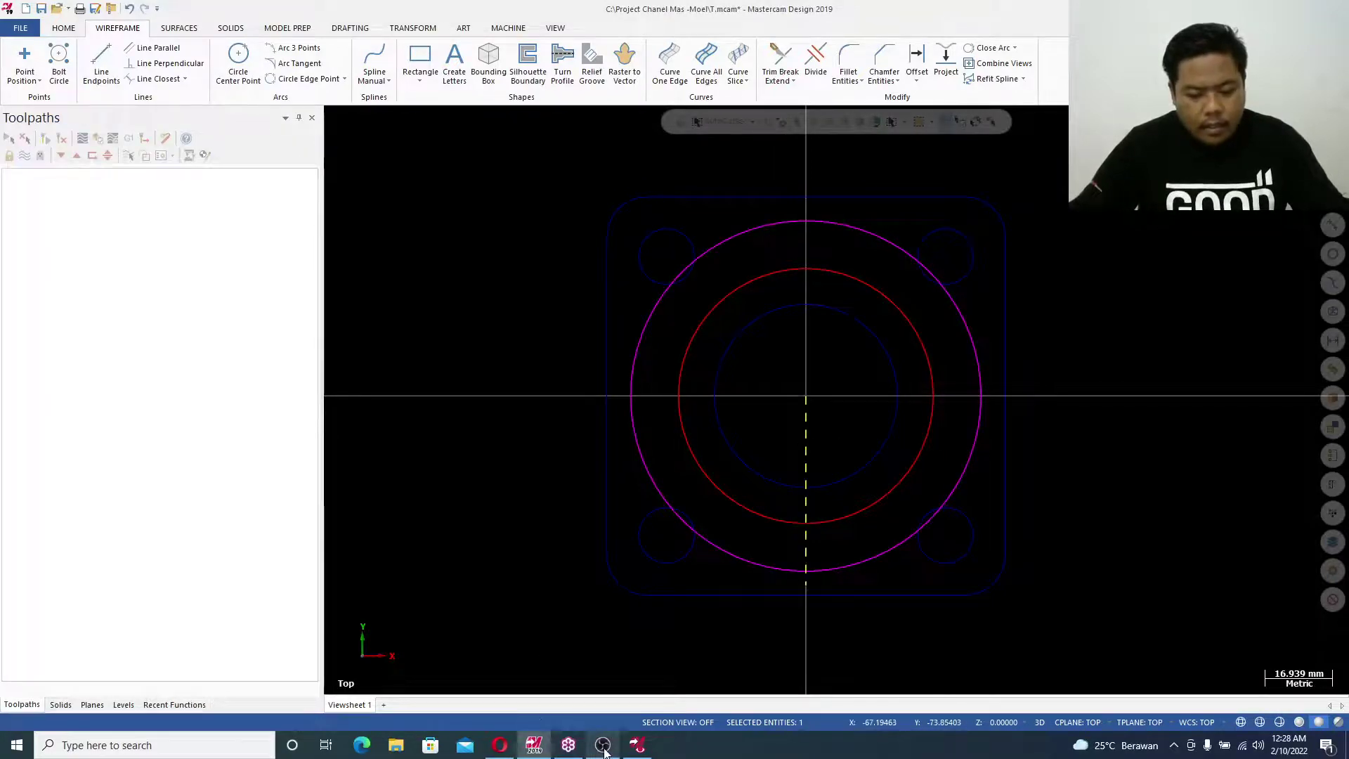
click(645, 749)
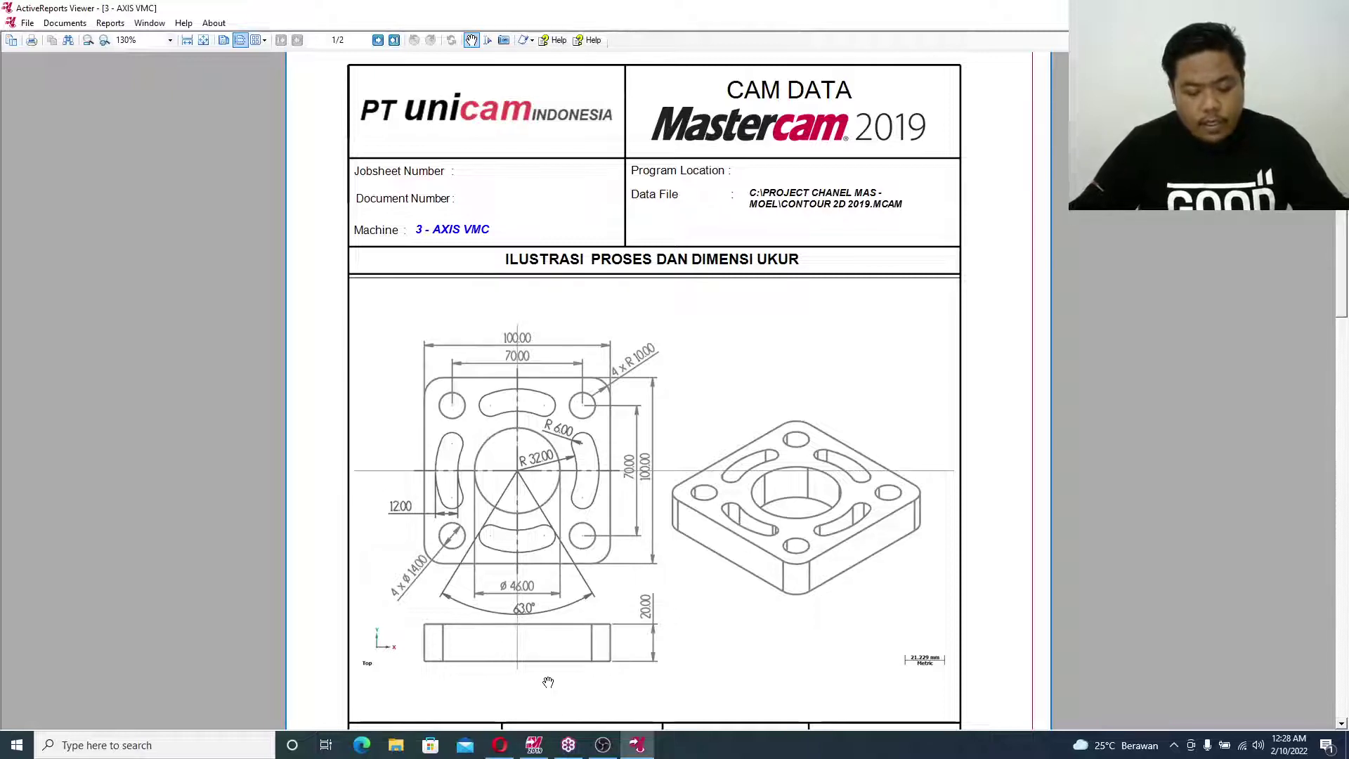
click(539, 751)
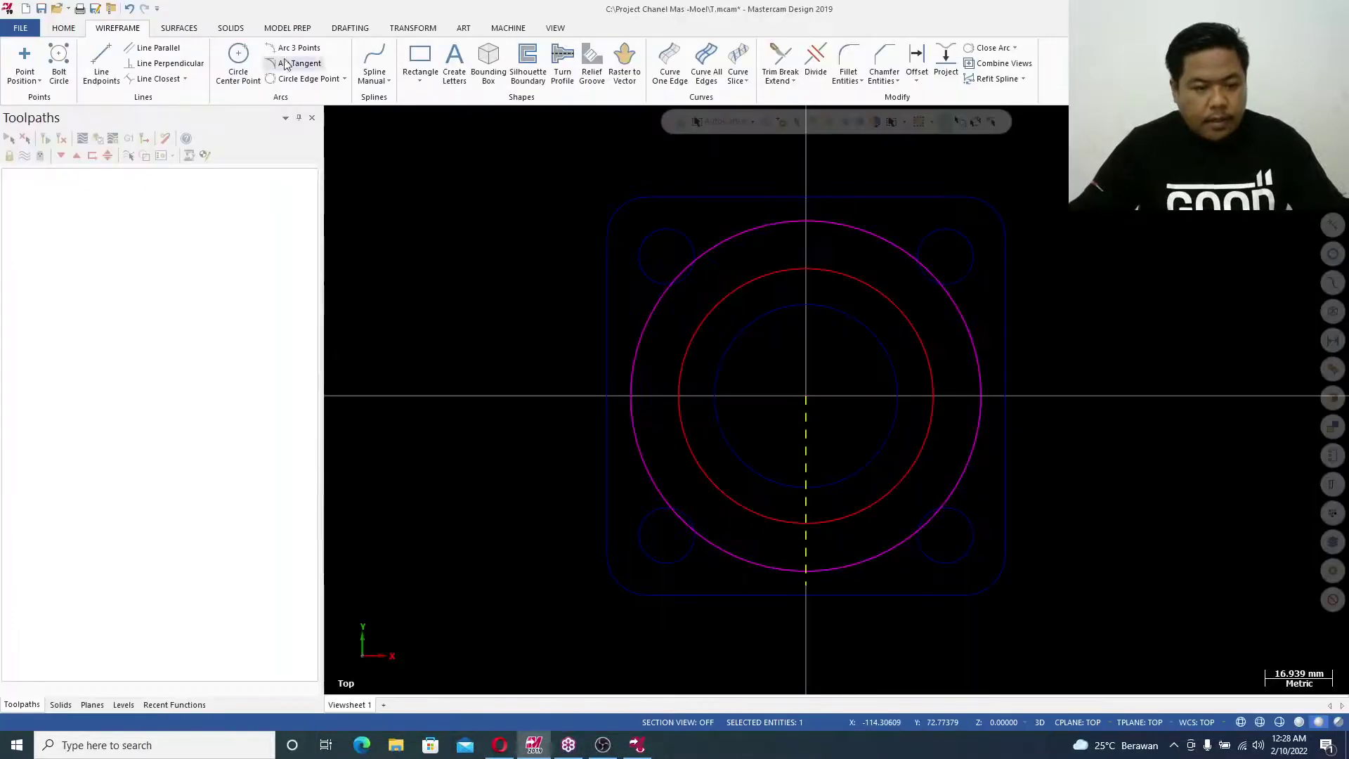
click(413, 28)
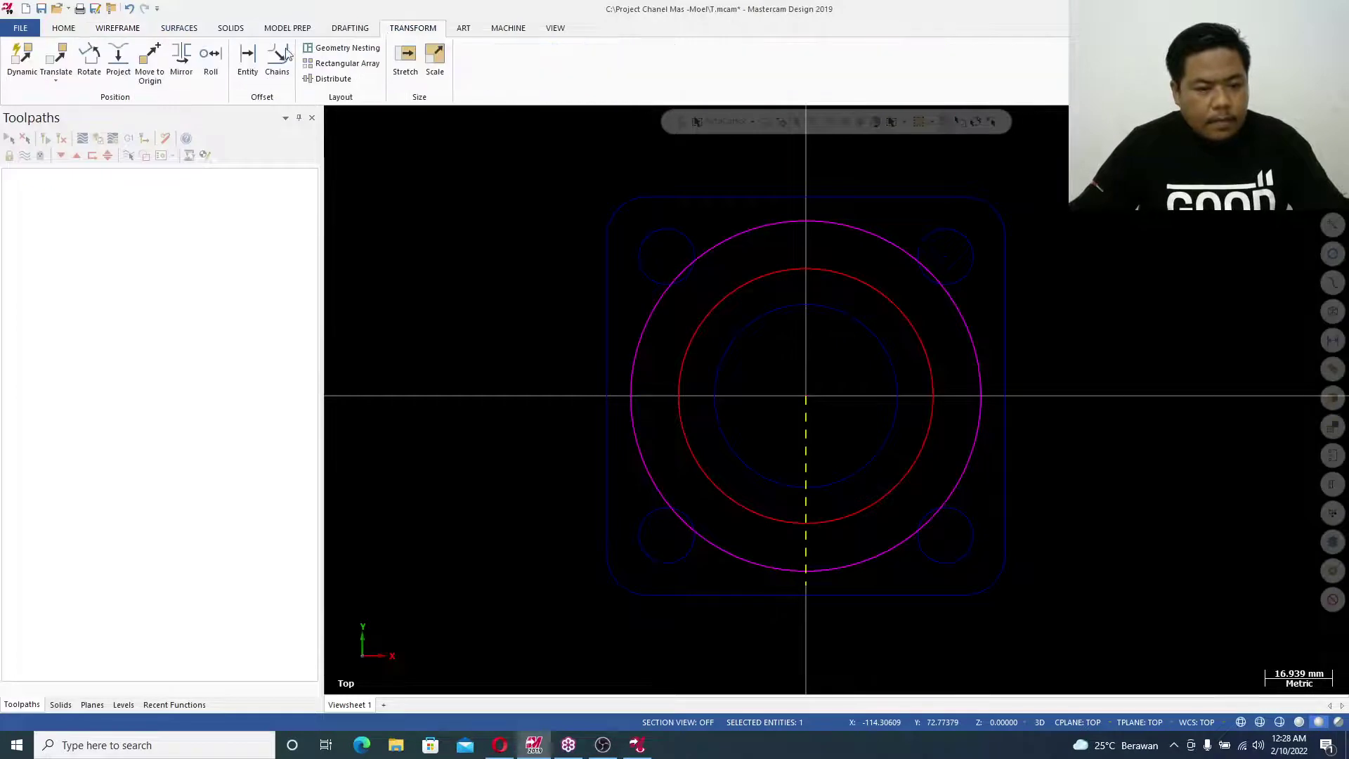
click(90, 57)
text(3)
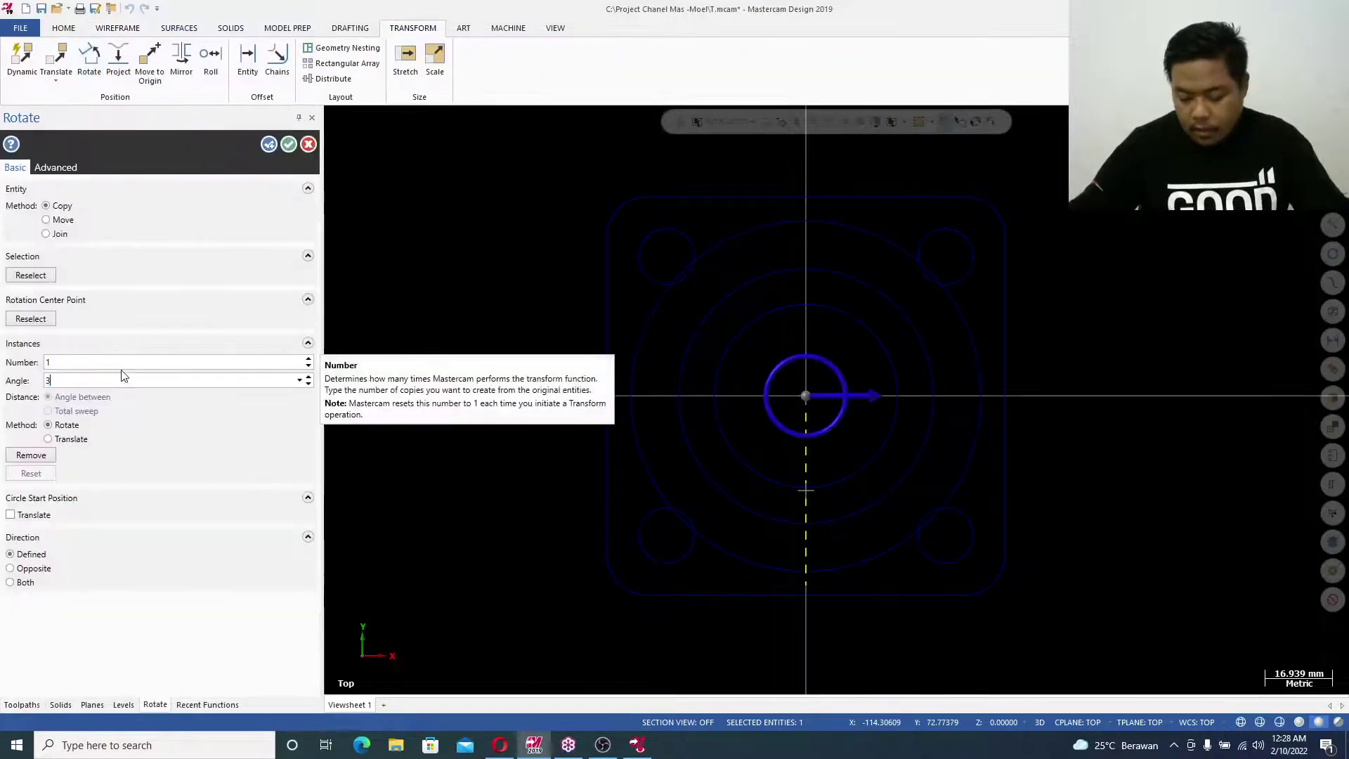
text(1.5)
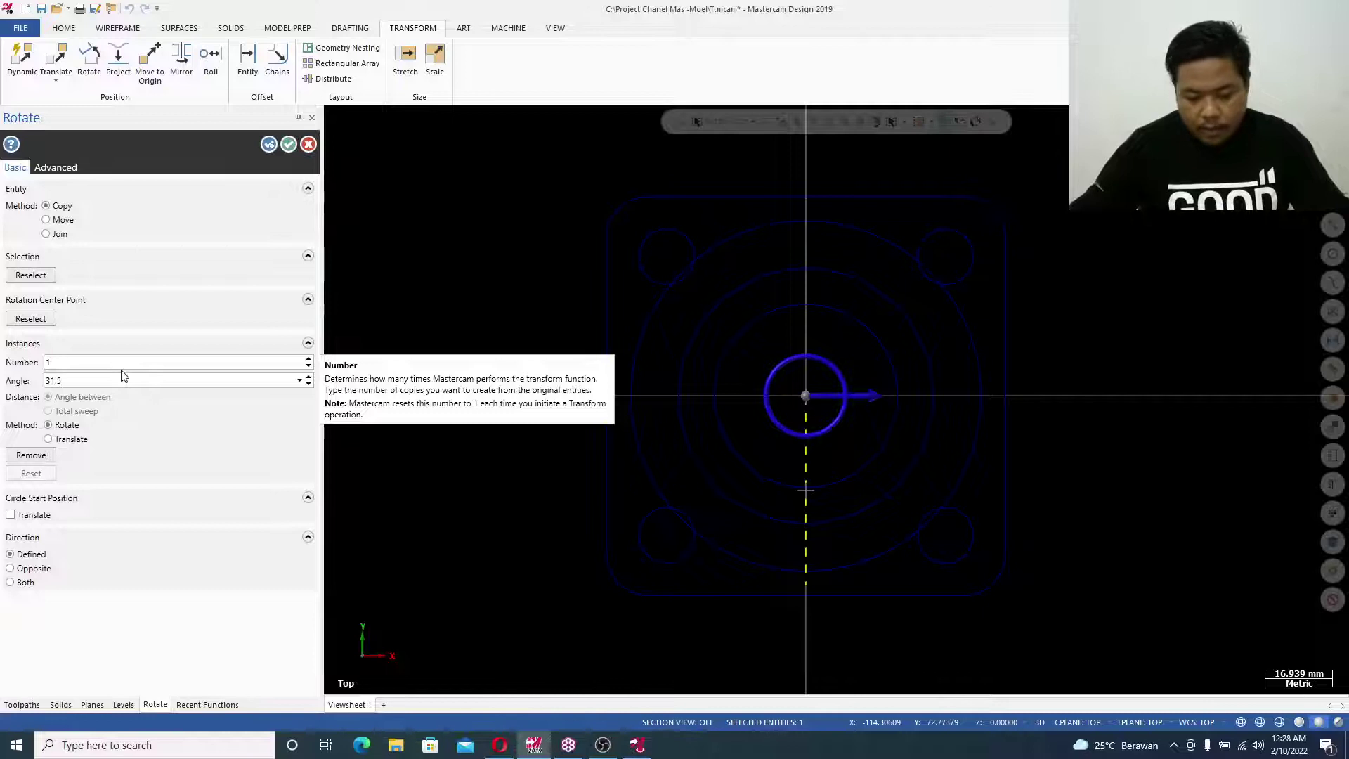
key(Return)
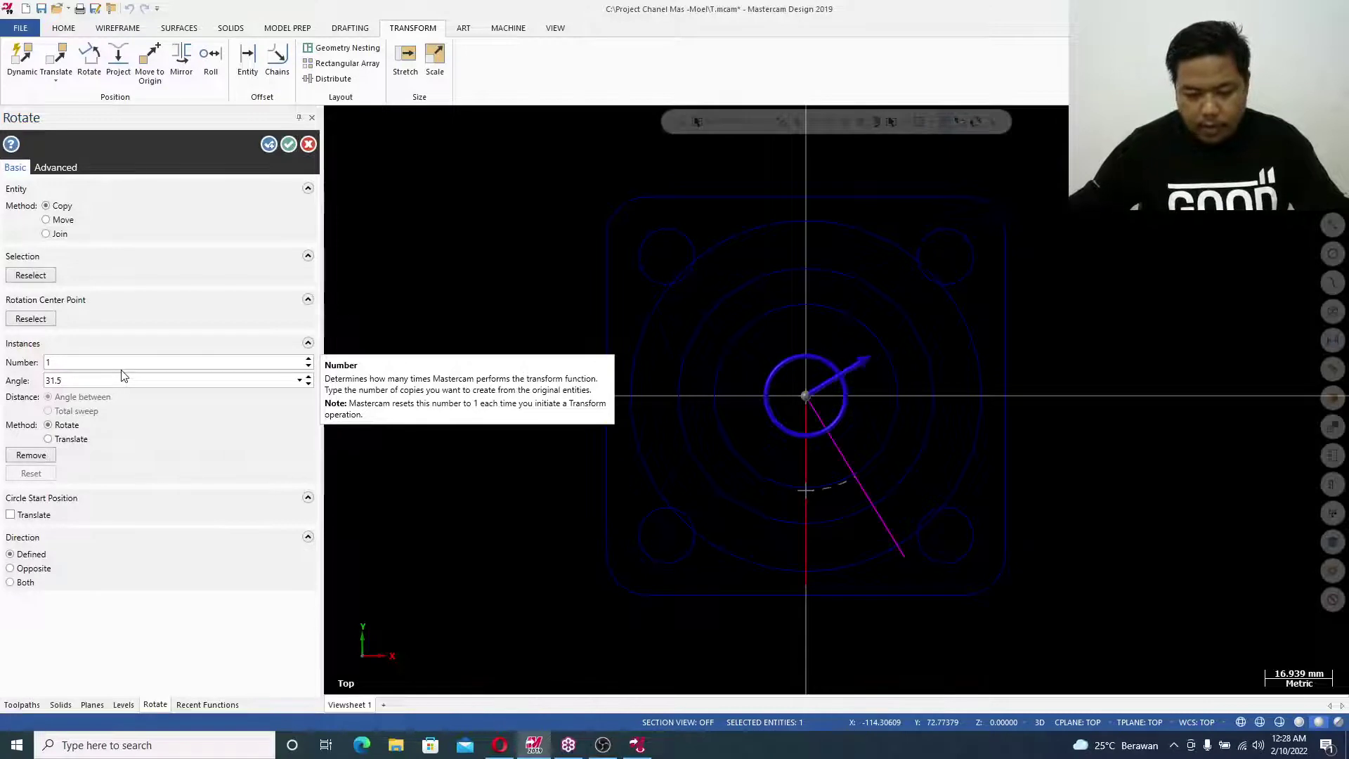
click(62, 220)
click(20, 584)
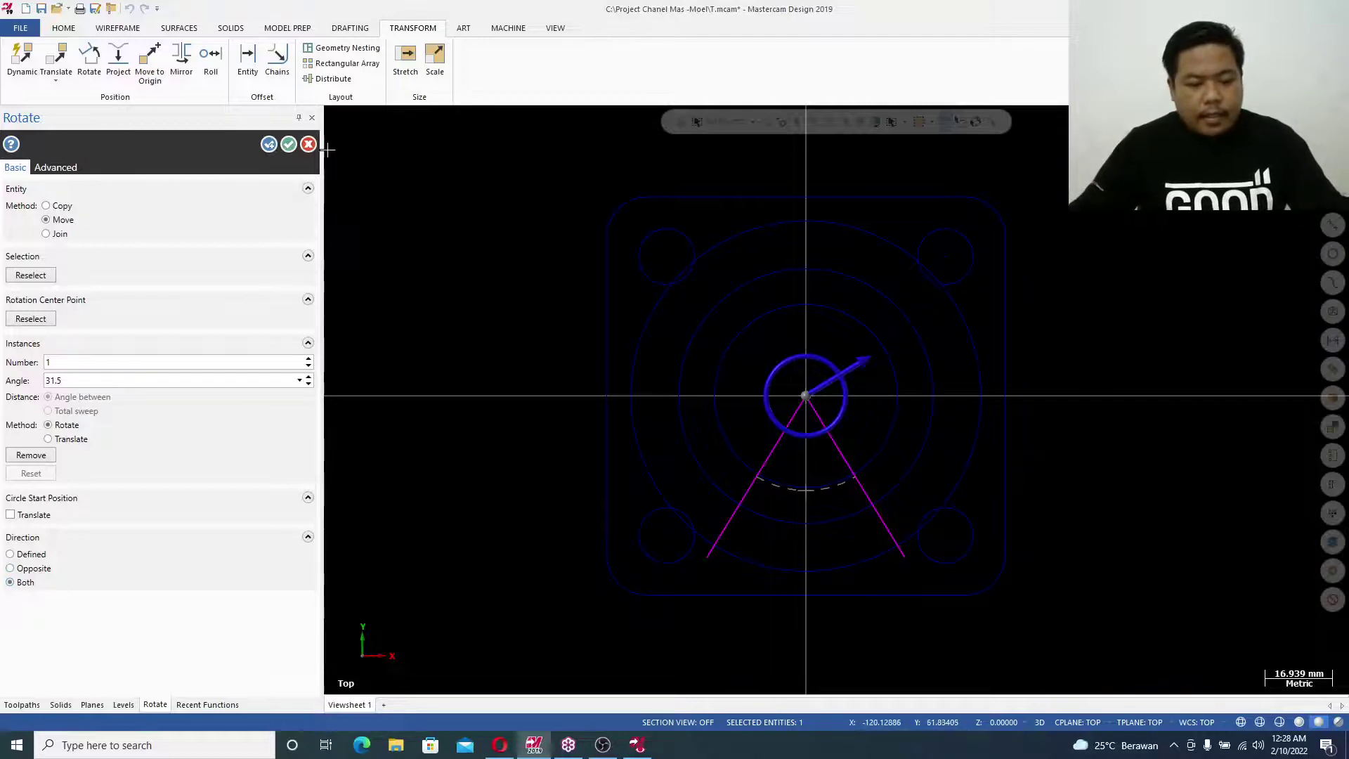
click(289, 144)
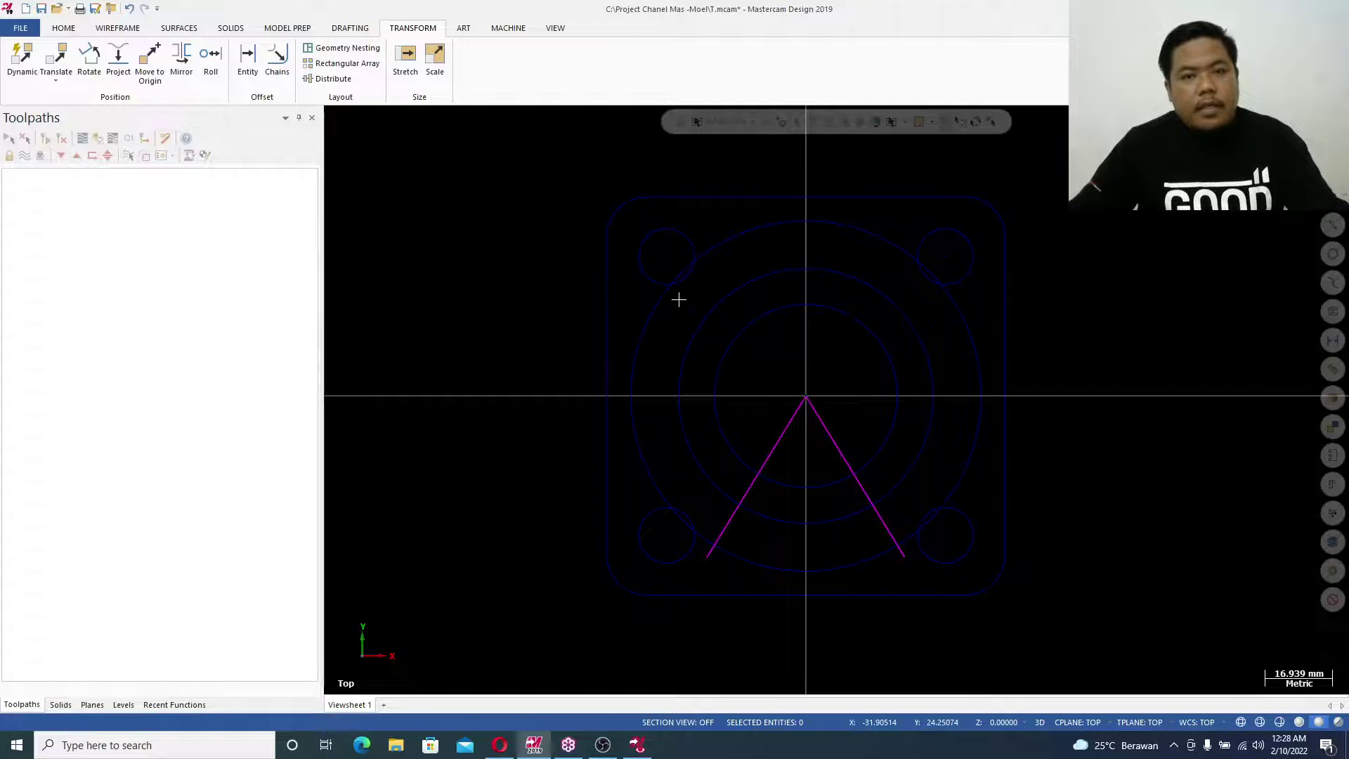
Trim the inner 64 mm slot circle with Divide, keeping only the lower arc between the two angled lines
click(118, 28)
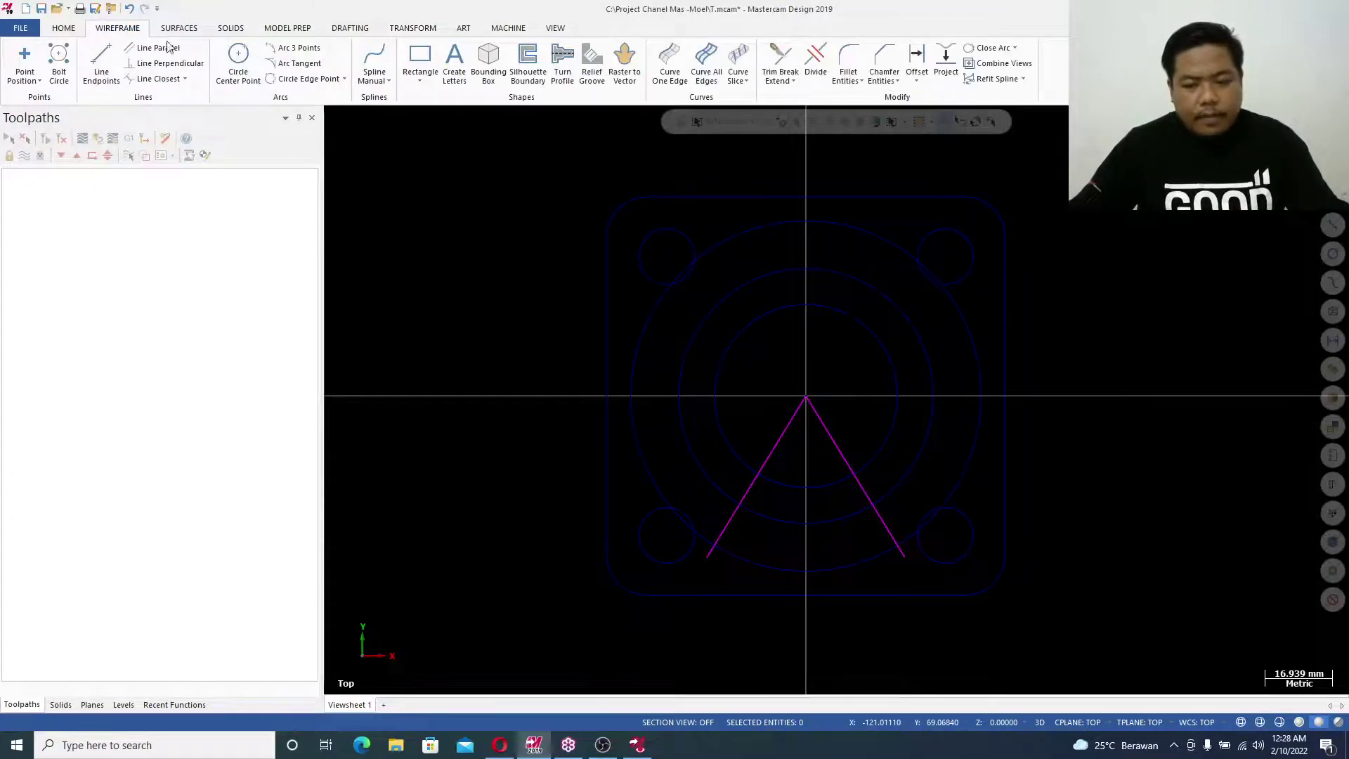
click(814, 62)
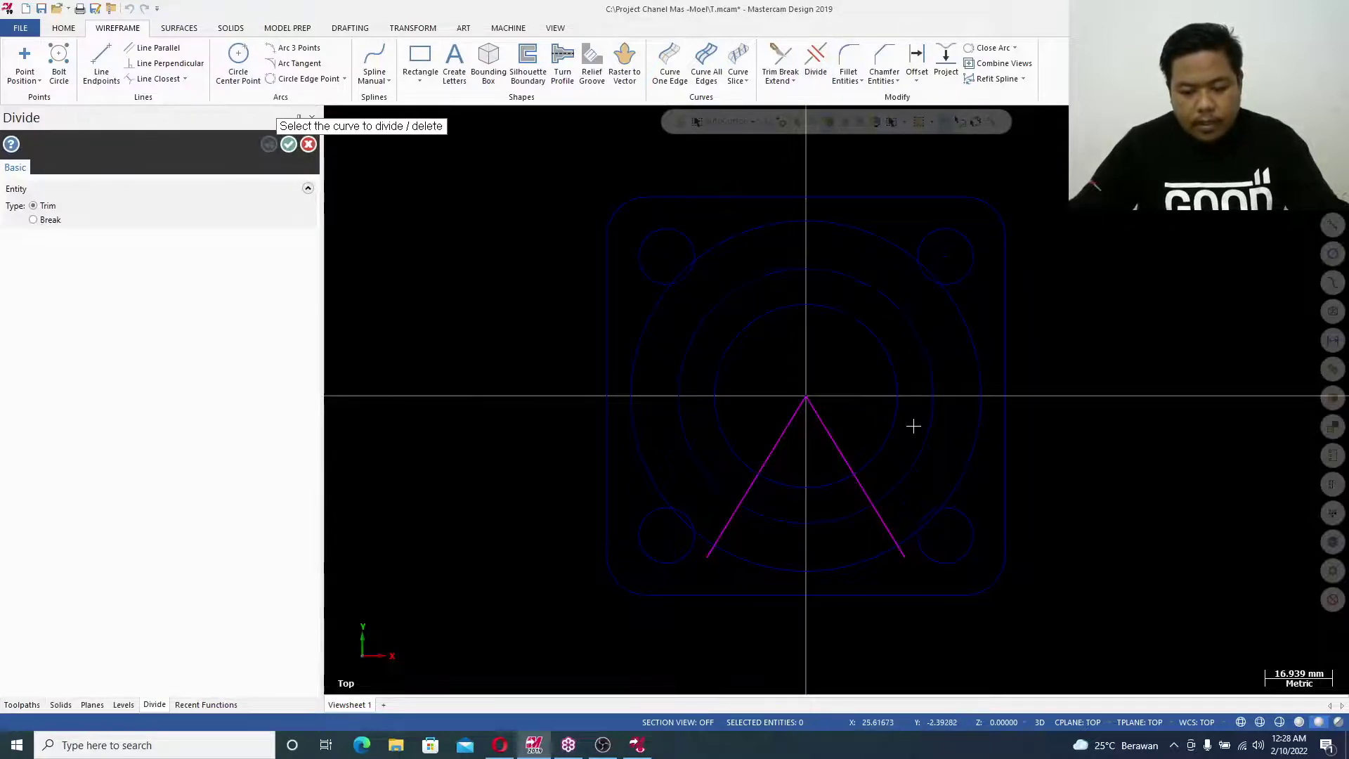
click(921, 444)
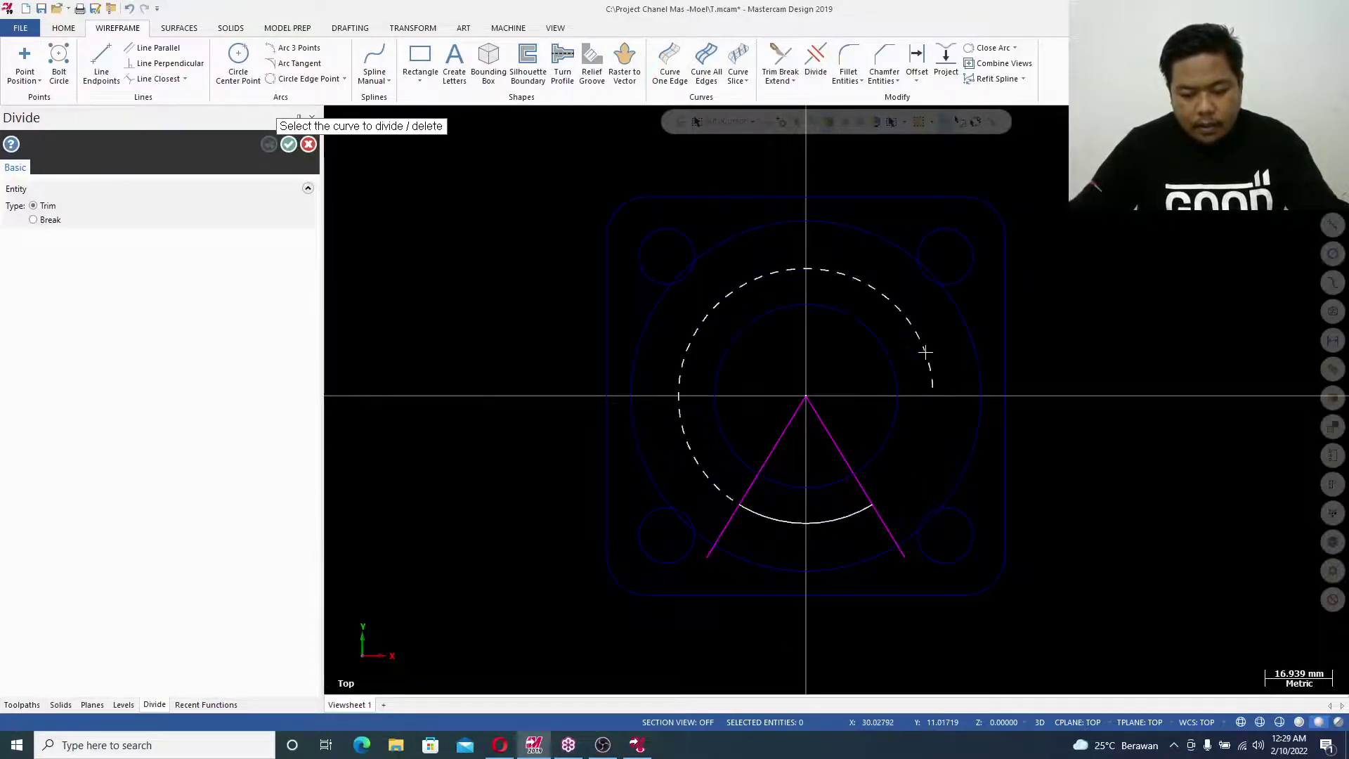
click(925, 352)
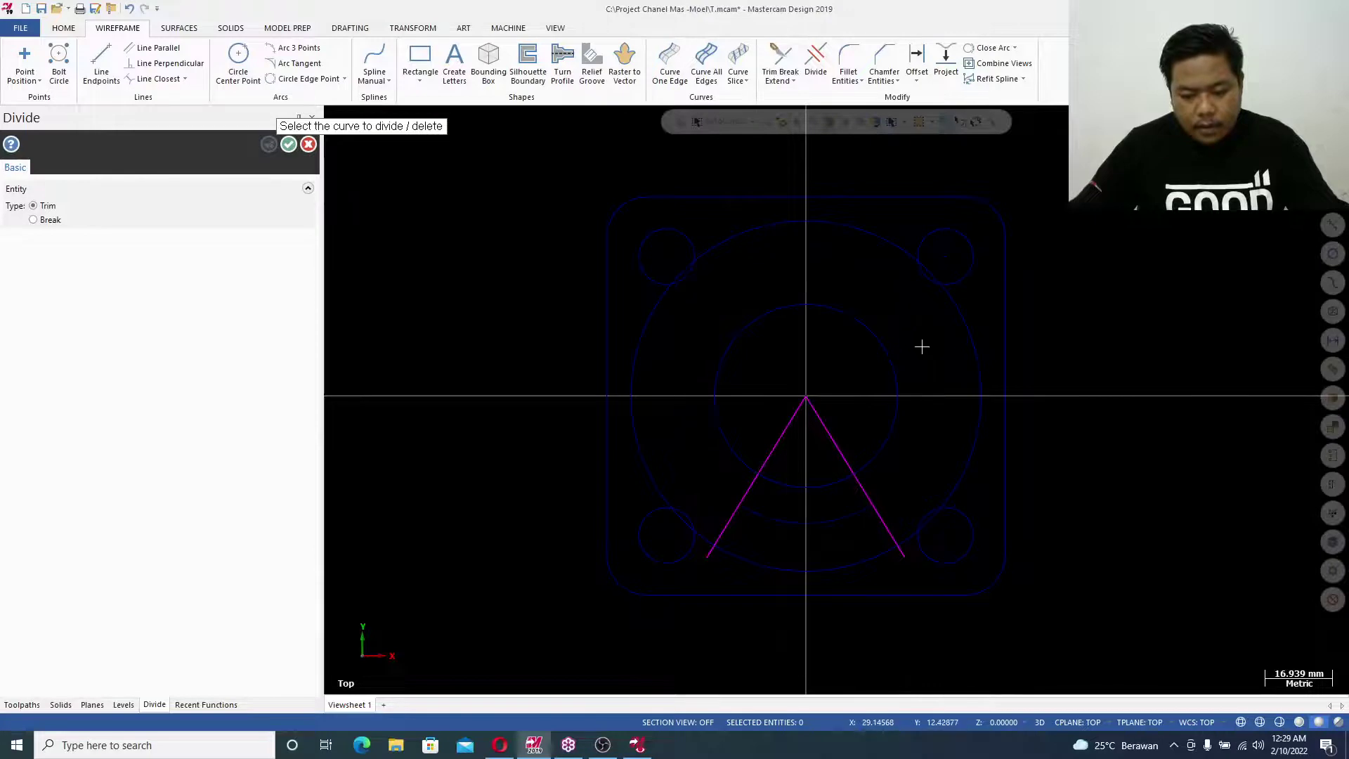
Trim the outer slot circle to the lower arc between the angled lines, and remove the line ends overrunning that arc
click(982, 420)
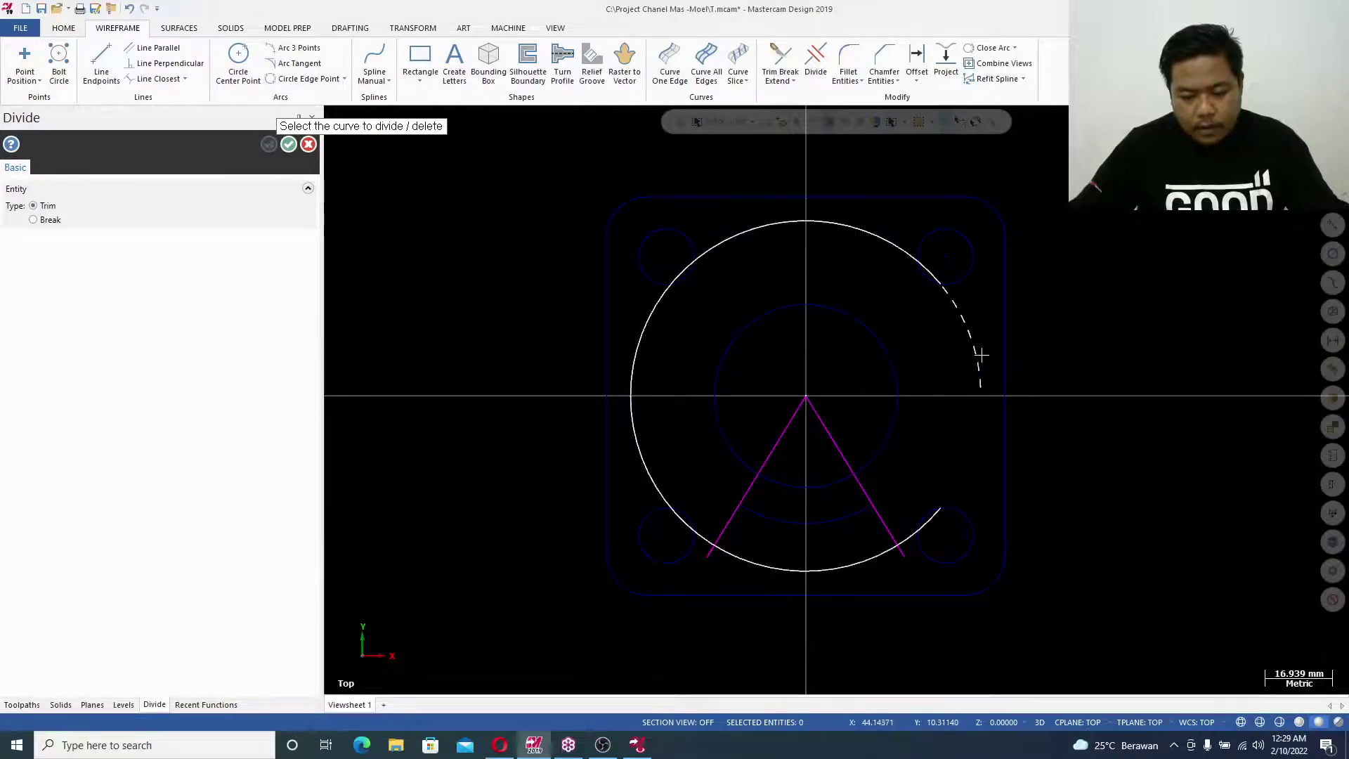
click(970, 322)
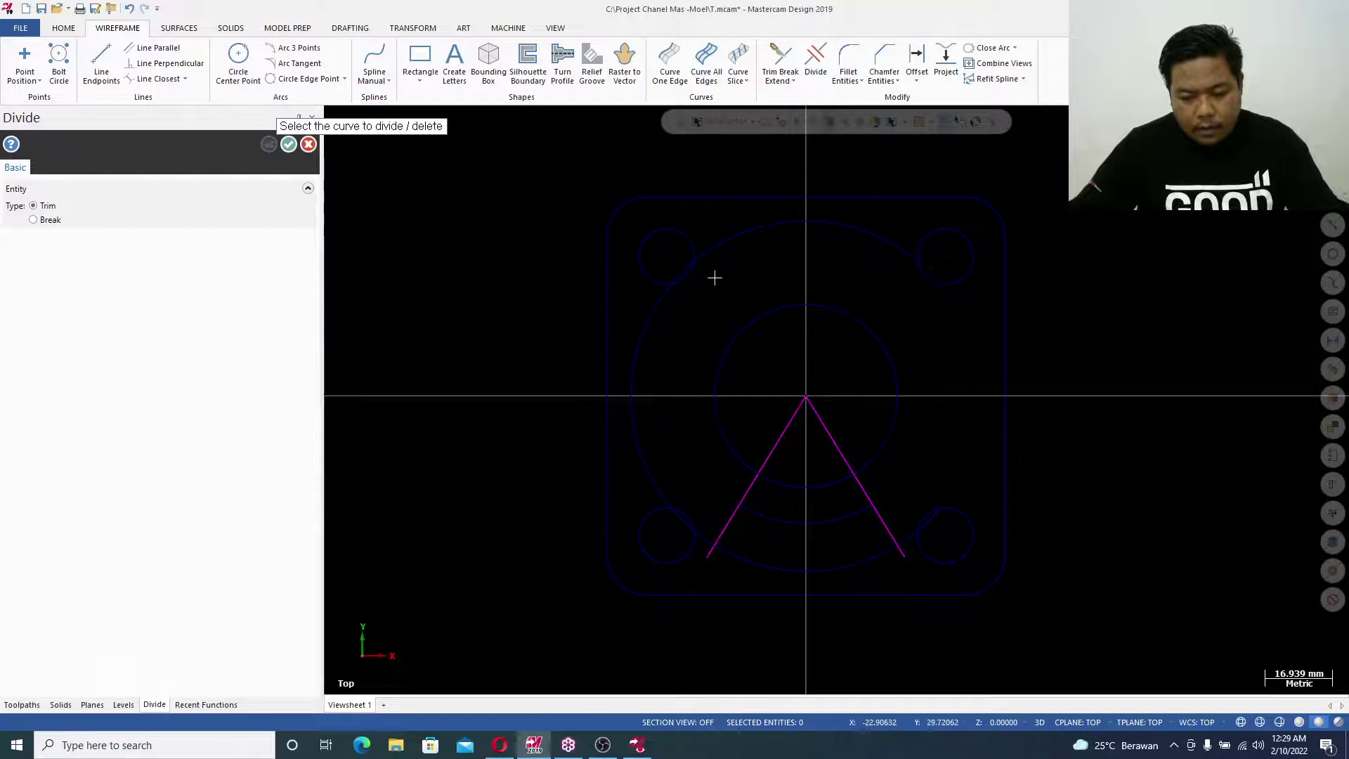
click(804, 225)
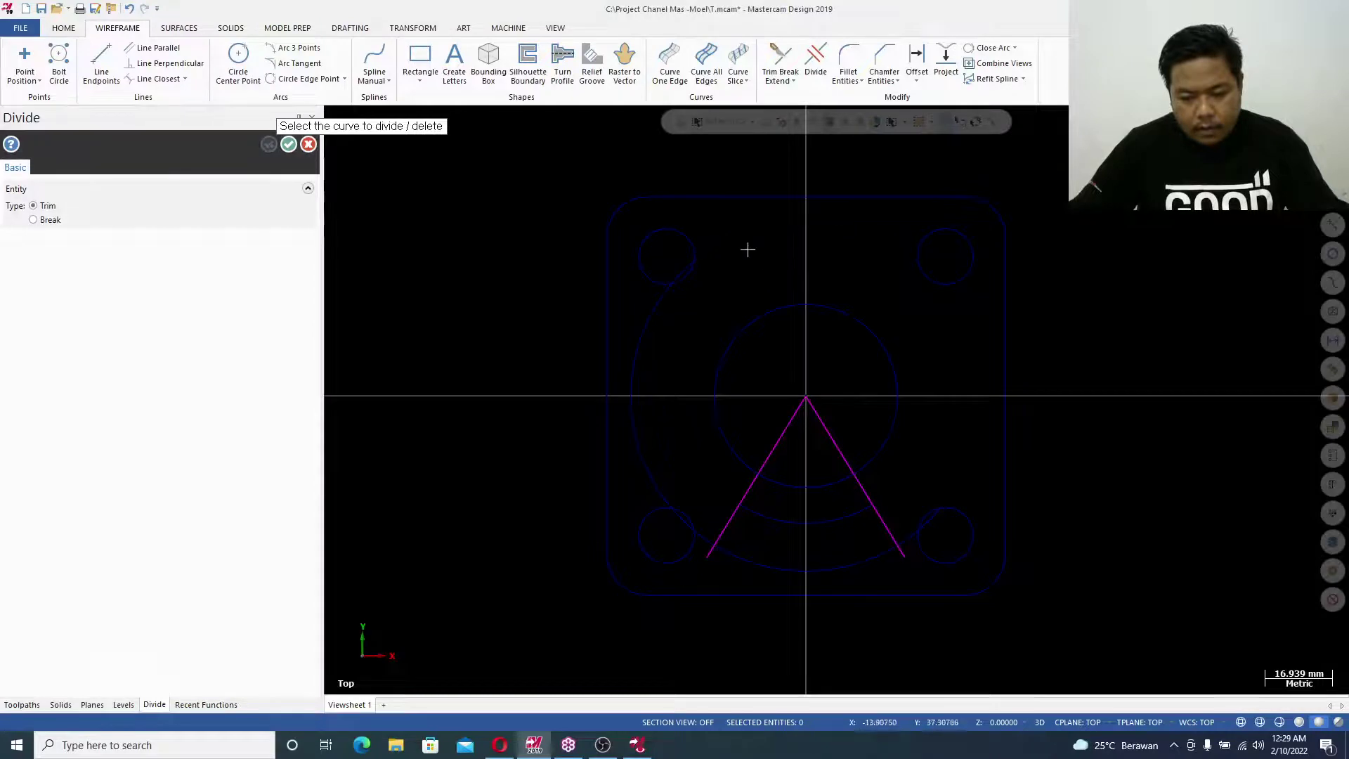
click(679, 267)
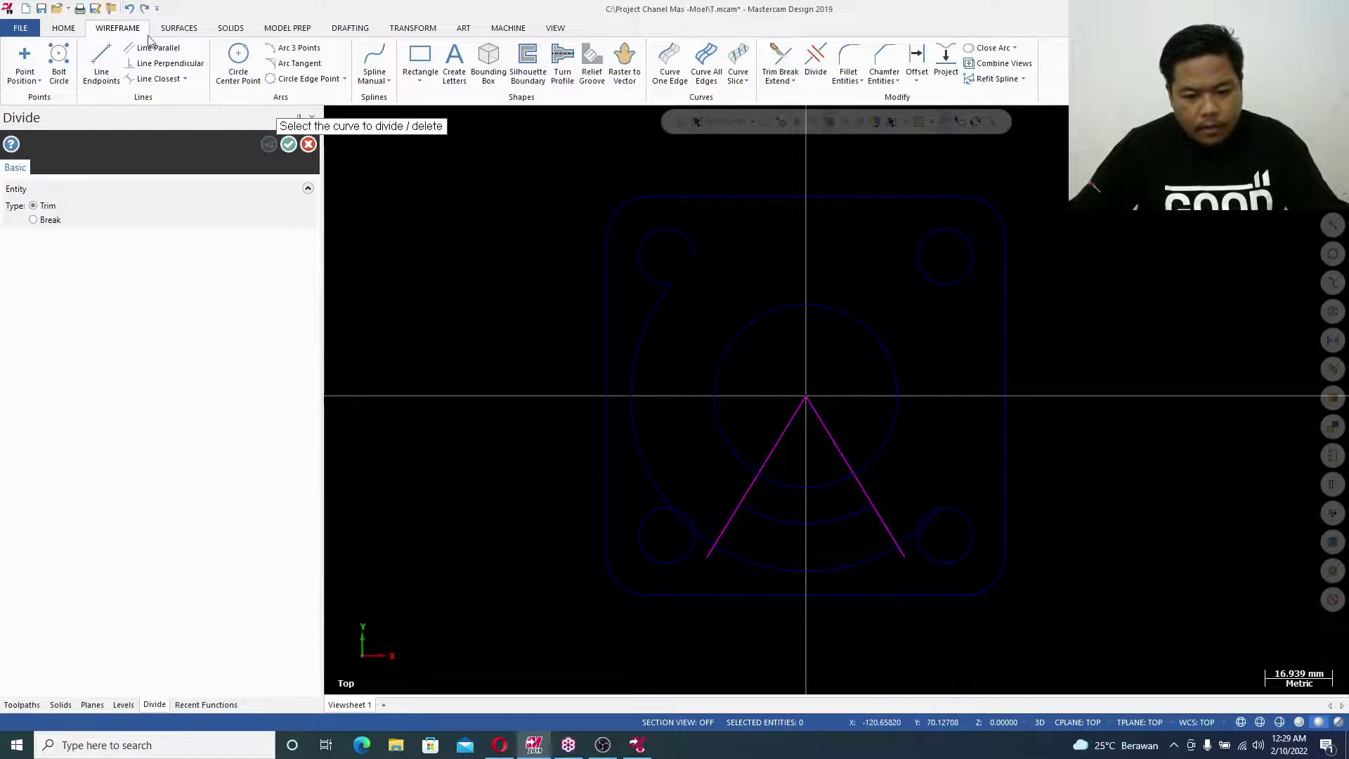
click(647, 338)
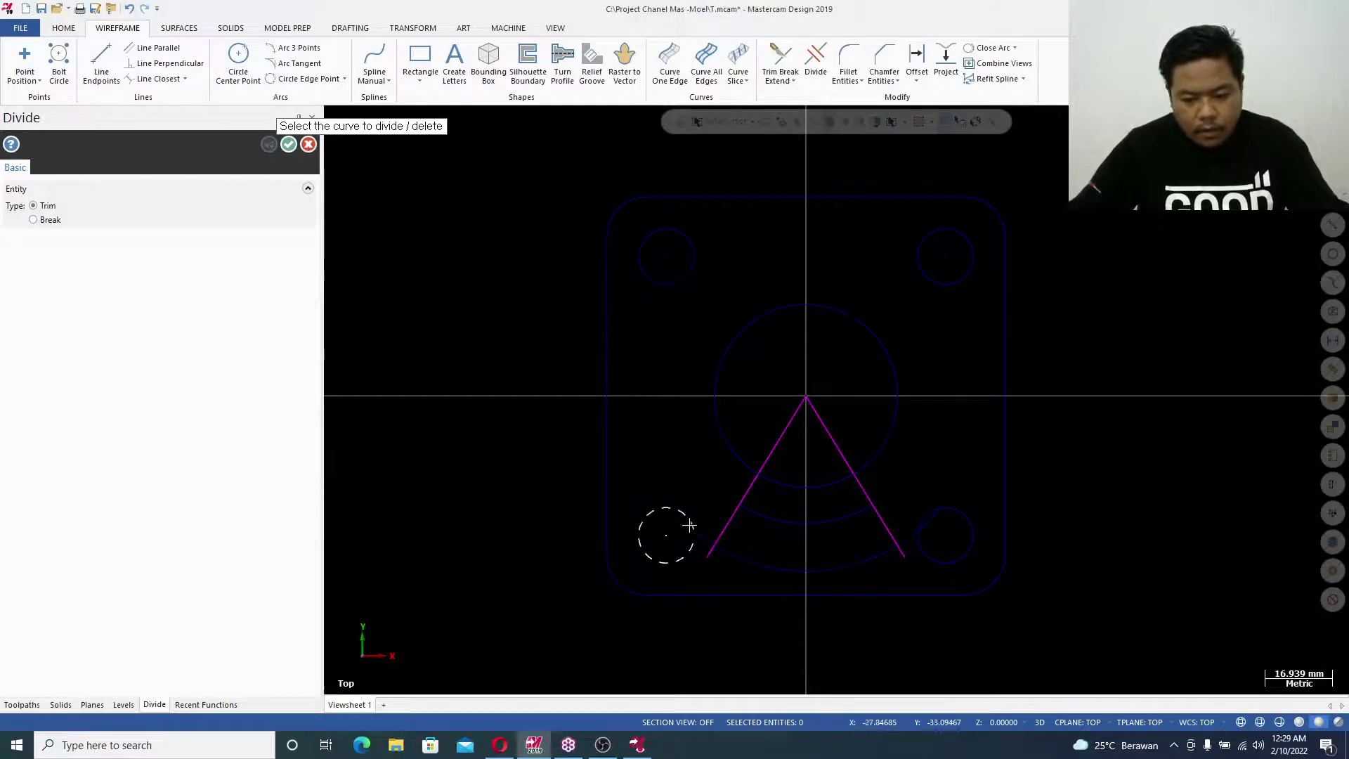
scroll(678, 523, up, 5)
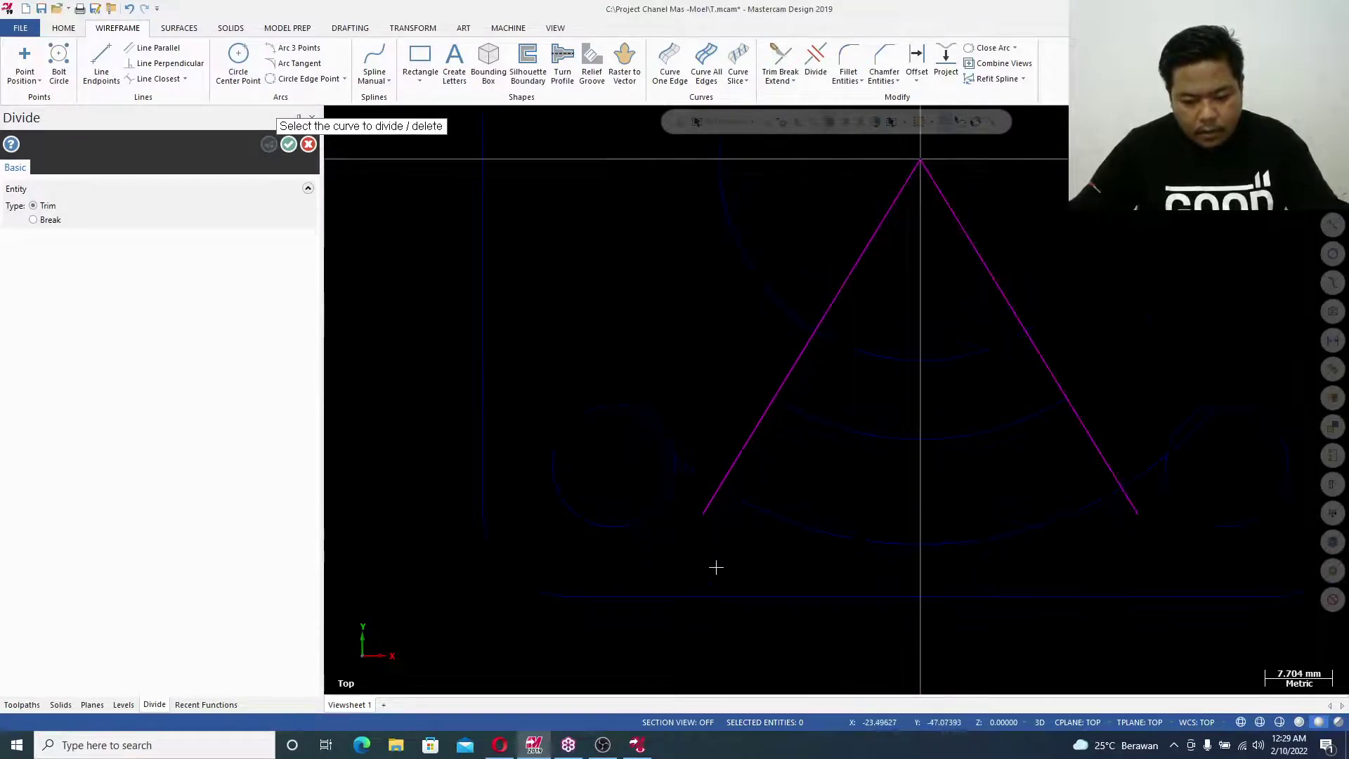
click(698, 447)
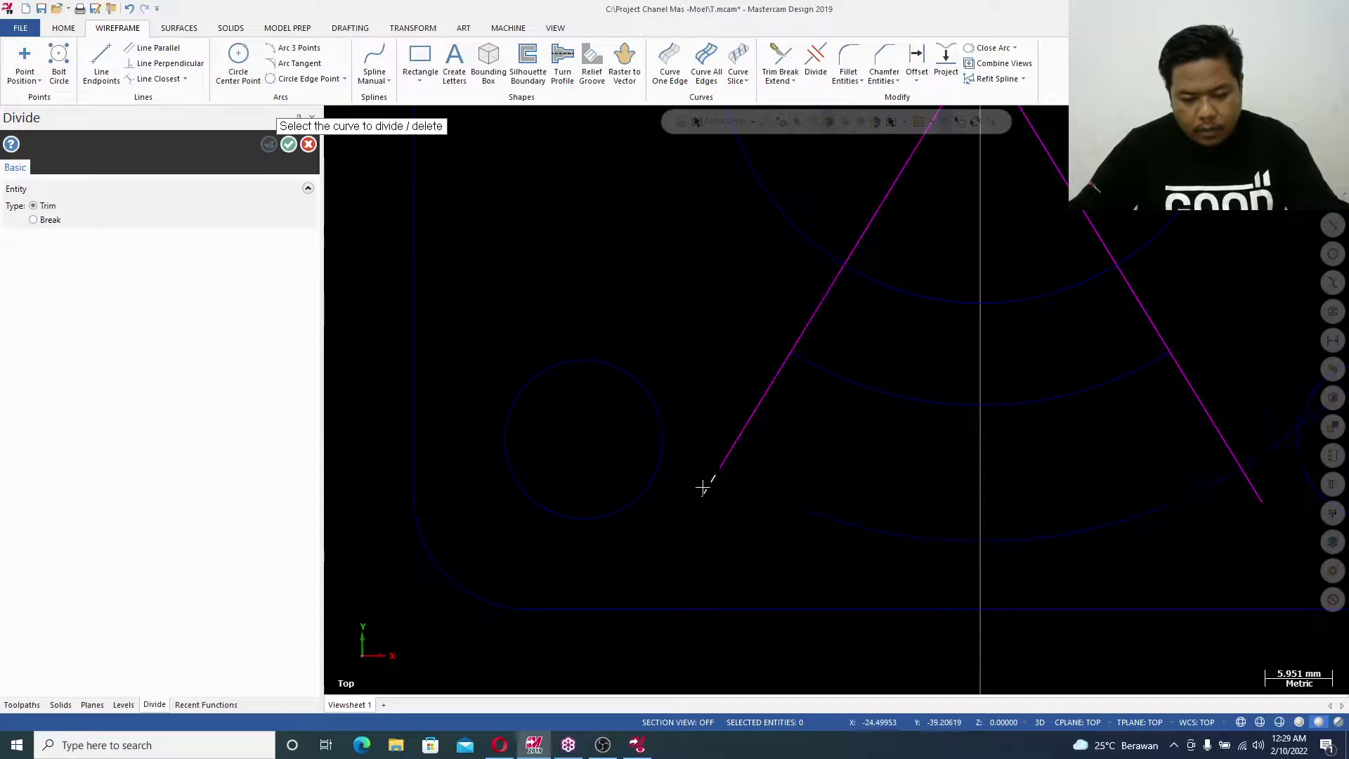
scroll(696, 503, down, 2)
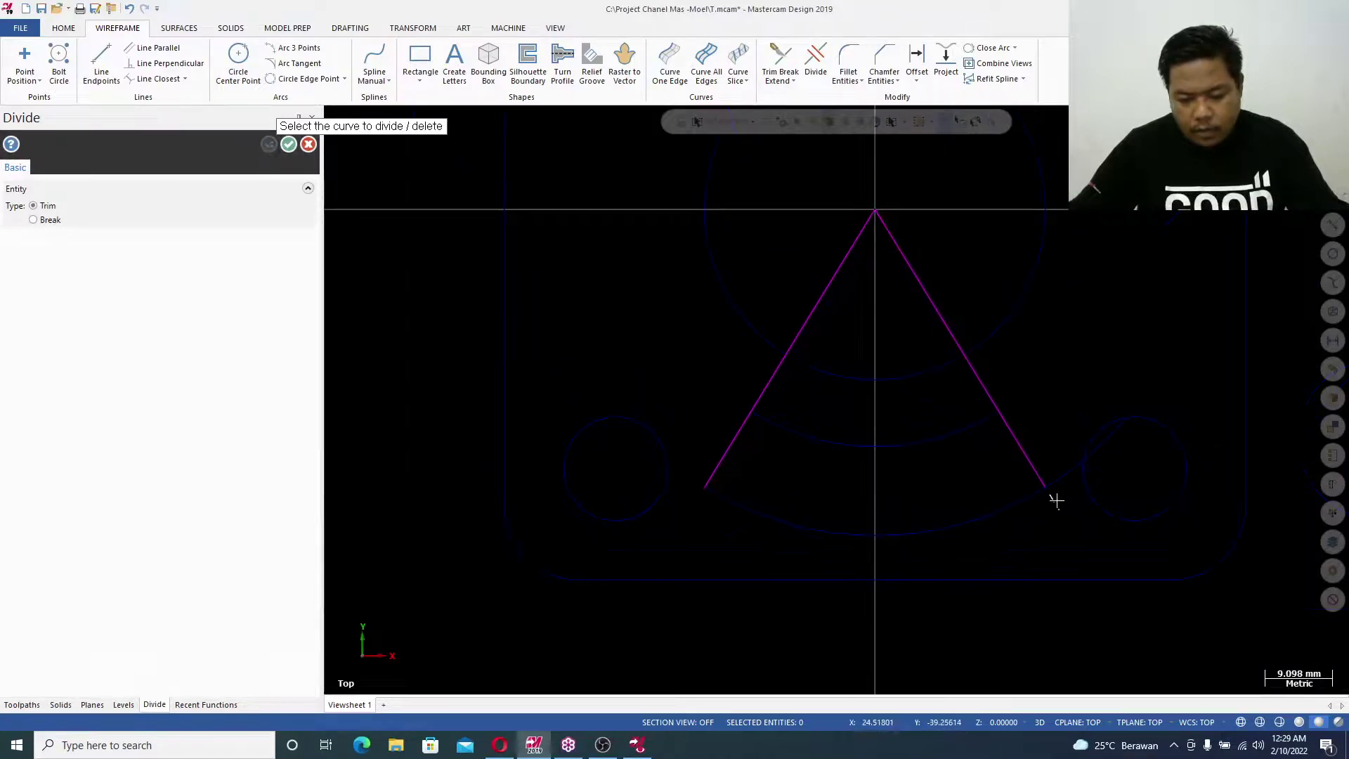
click(1062, 476)
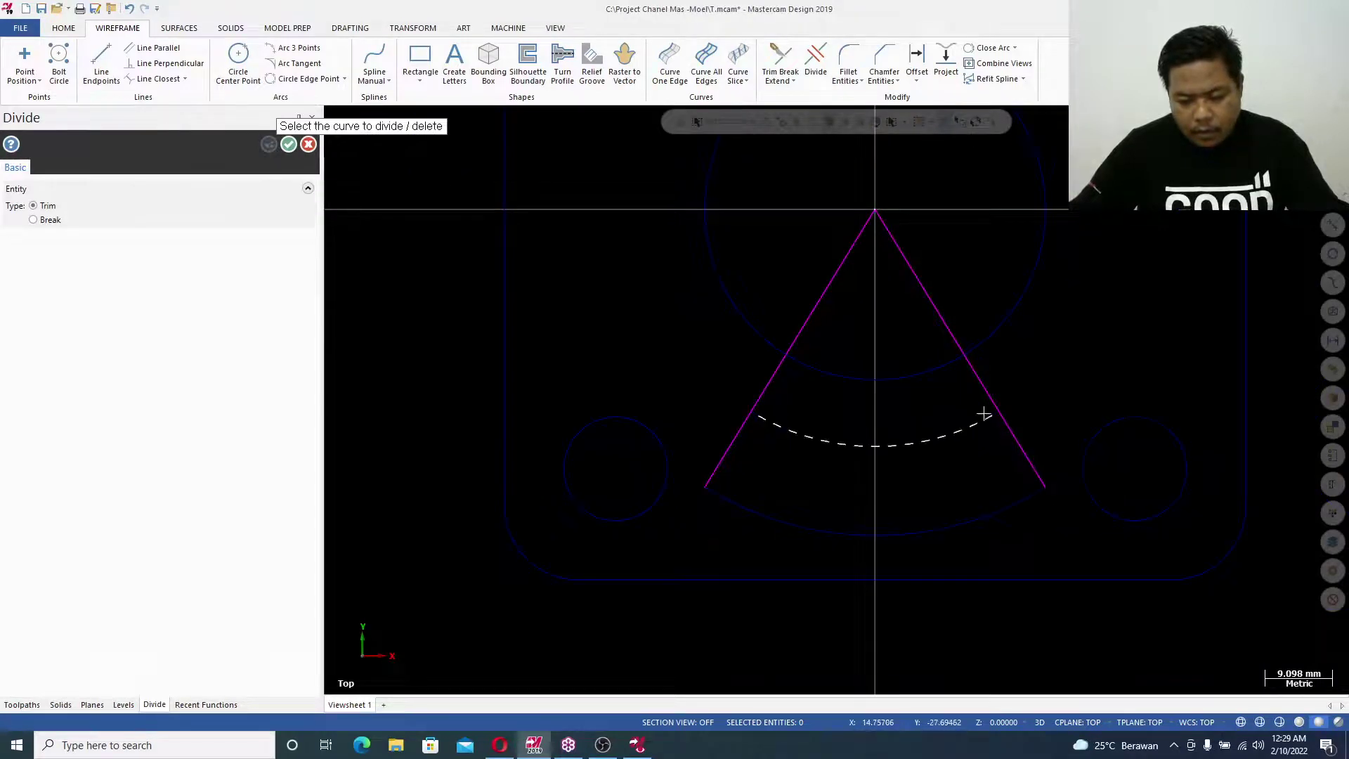
Trim both angled lines from the origin to the inner slot arc, leaving a closed slot outline, and accept the trimming
click(979, 392)
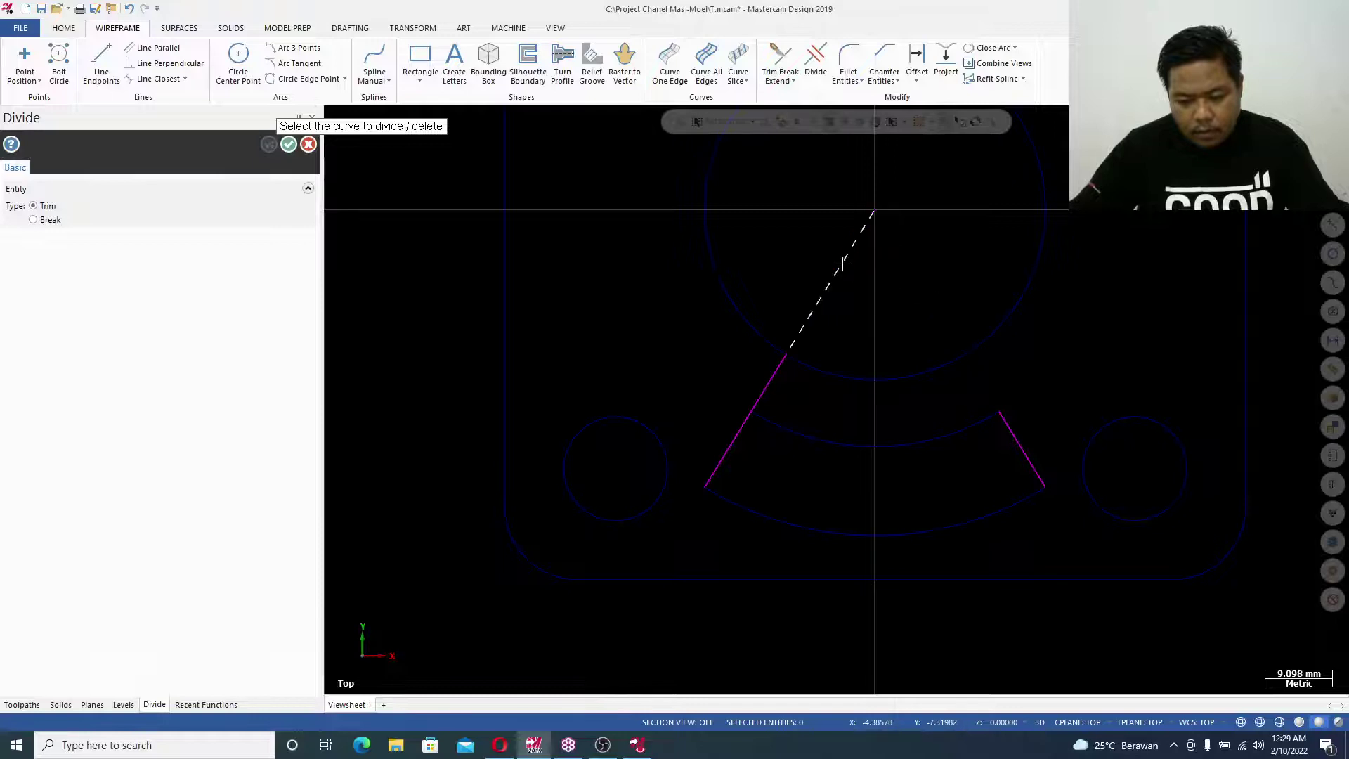
click(843, 267)
click(776, 378)
scroll(802, 488, down, 1)
scroll(802, 488, down, 3)
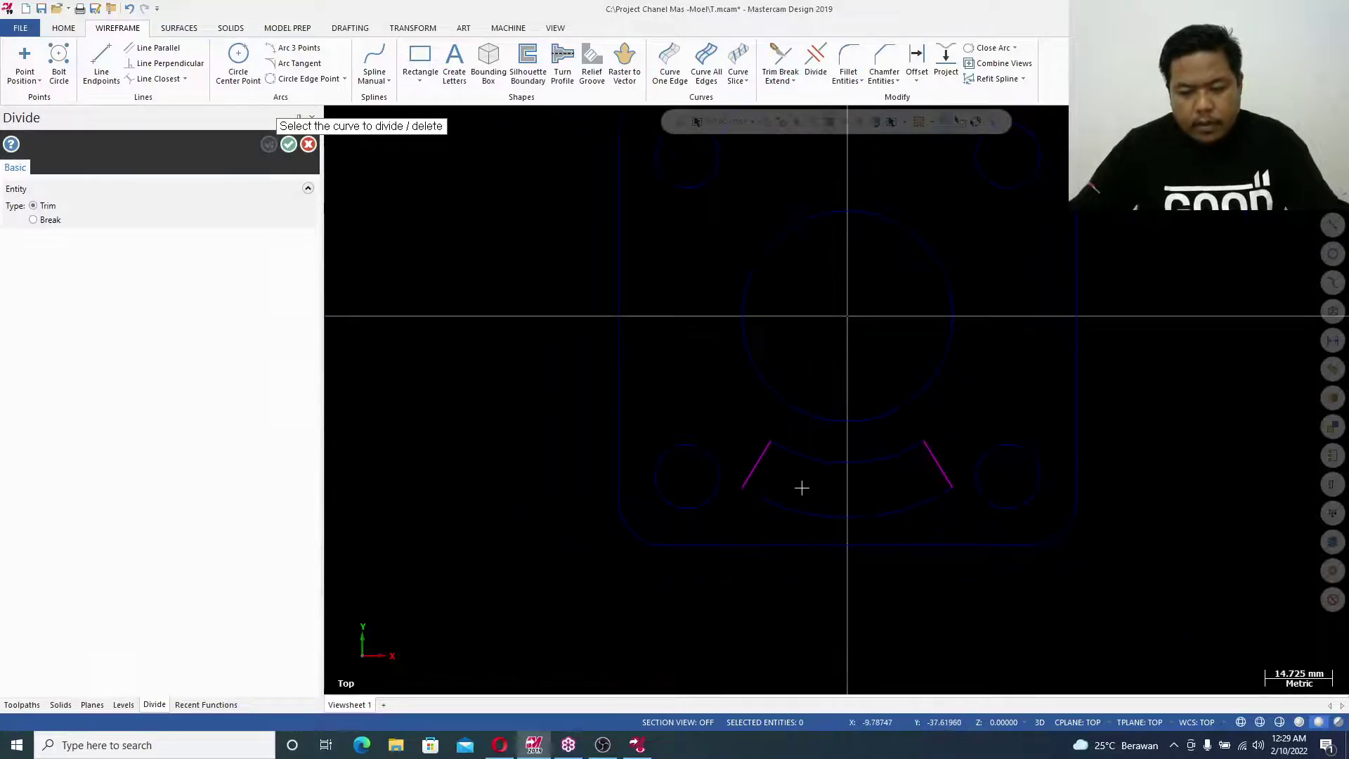
click(288, 144)
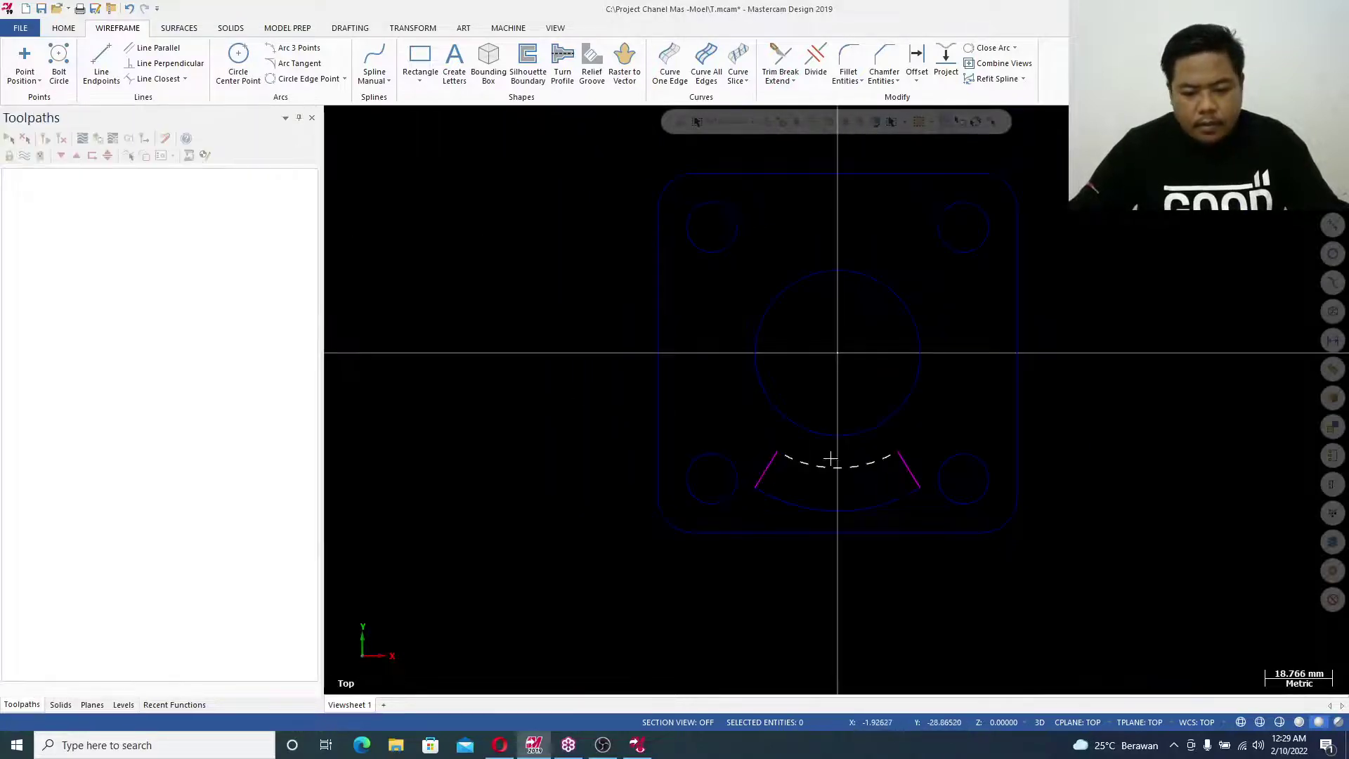
Check the slot corner radius on the setup sheet, fillet the slot's four corners at 6 mm with trimming, and accept
scroll(852, 466, up, 2)
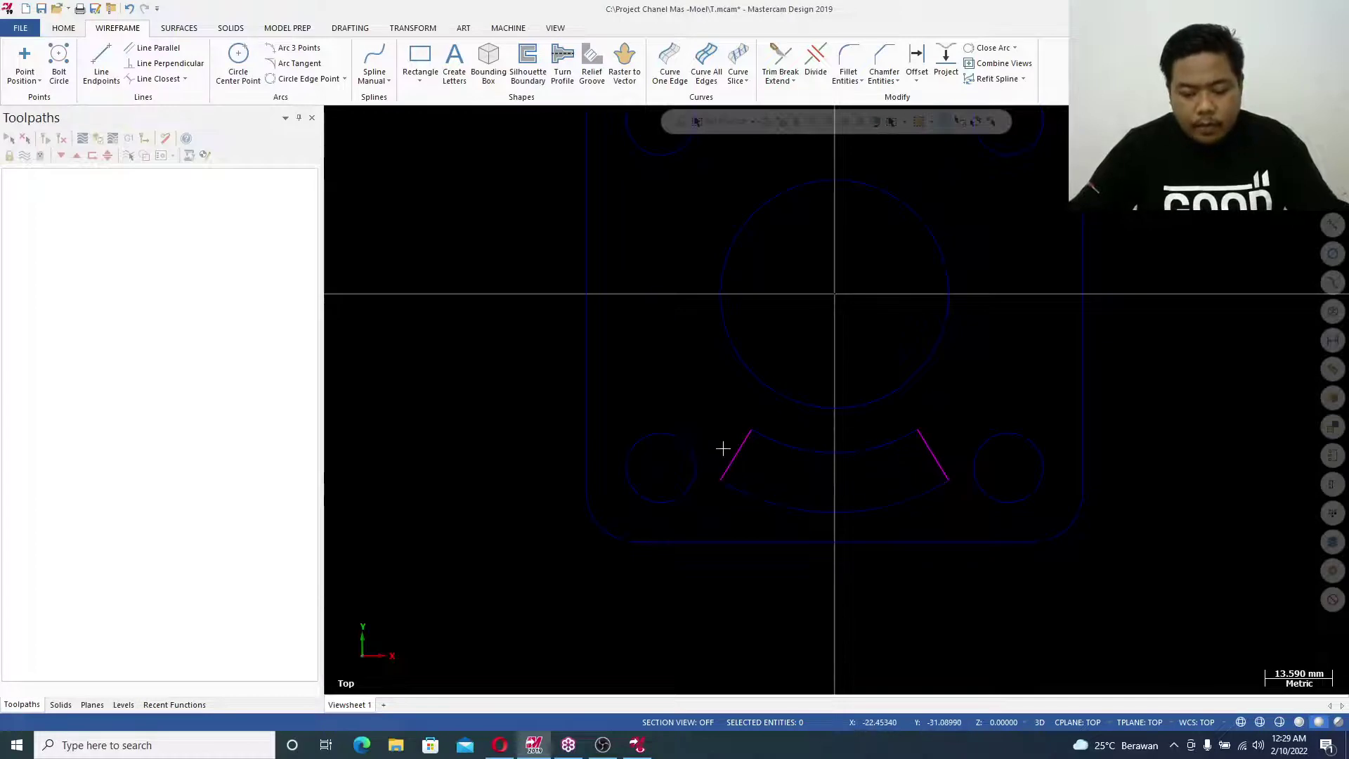
click(637, 745)
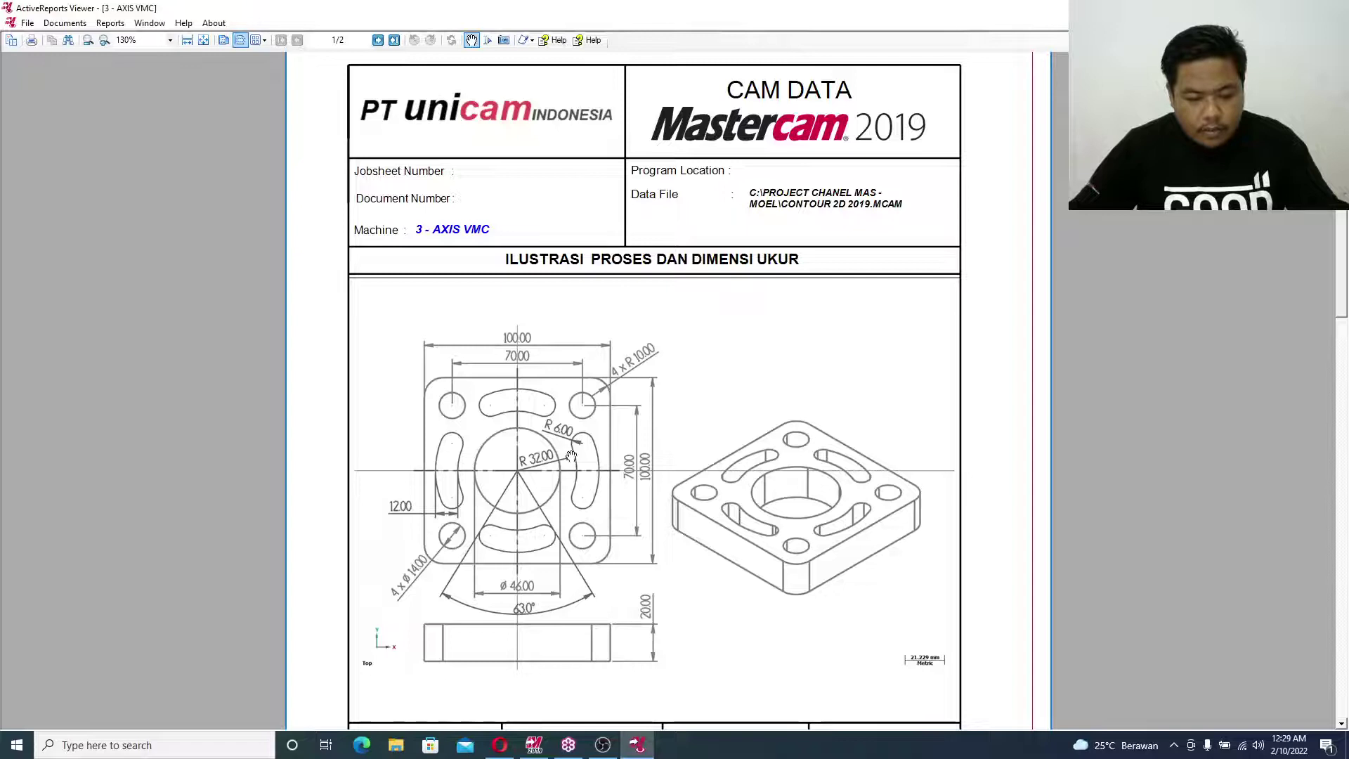
click(534, 746)
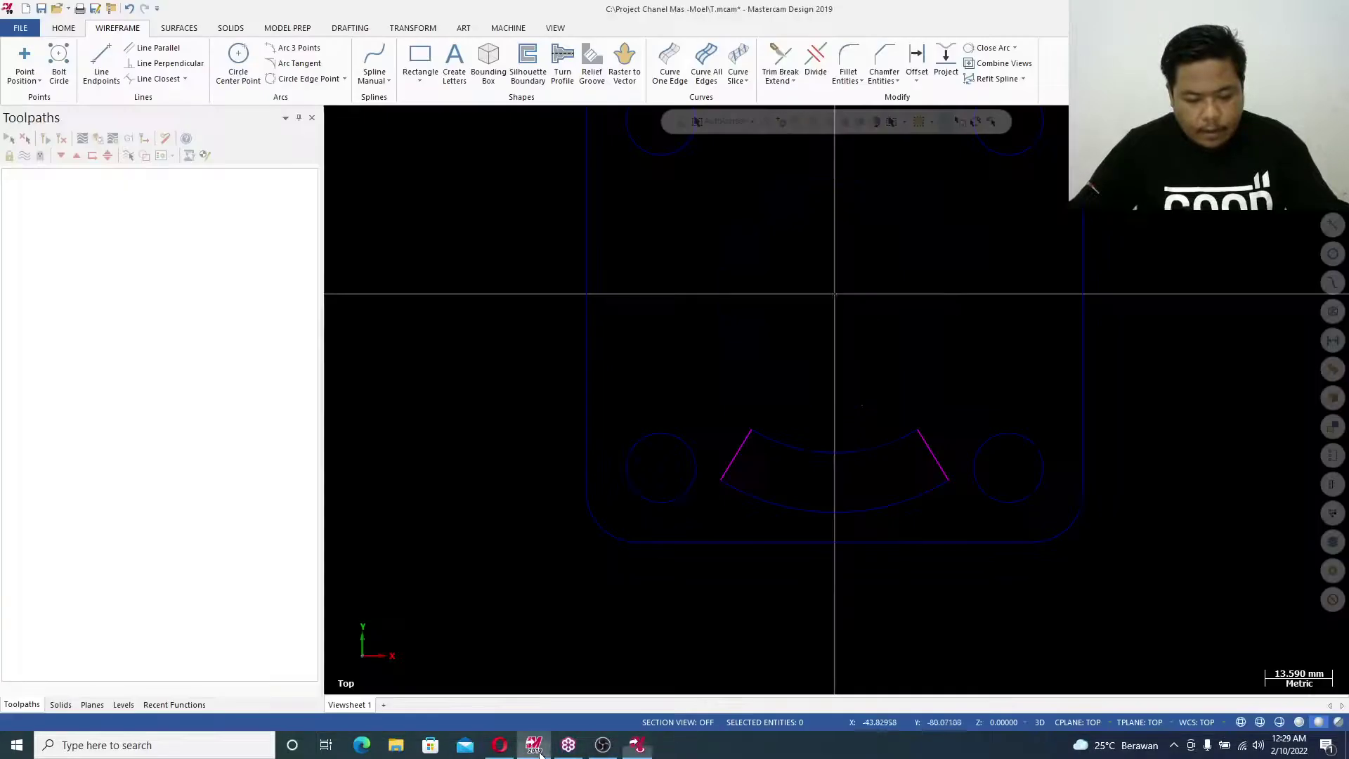
click(848, 63)
double_click(156, 307)
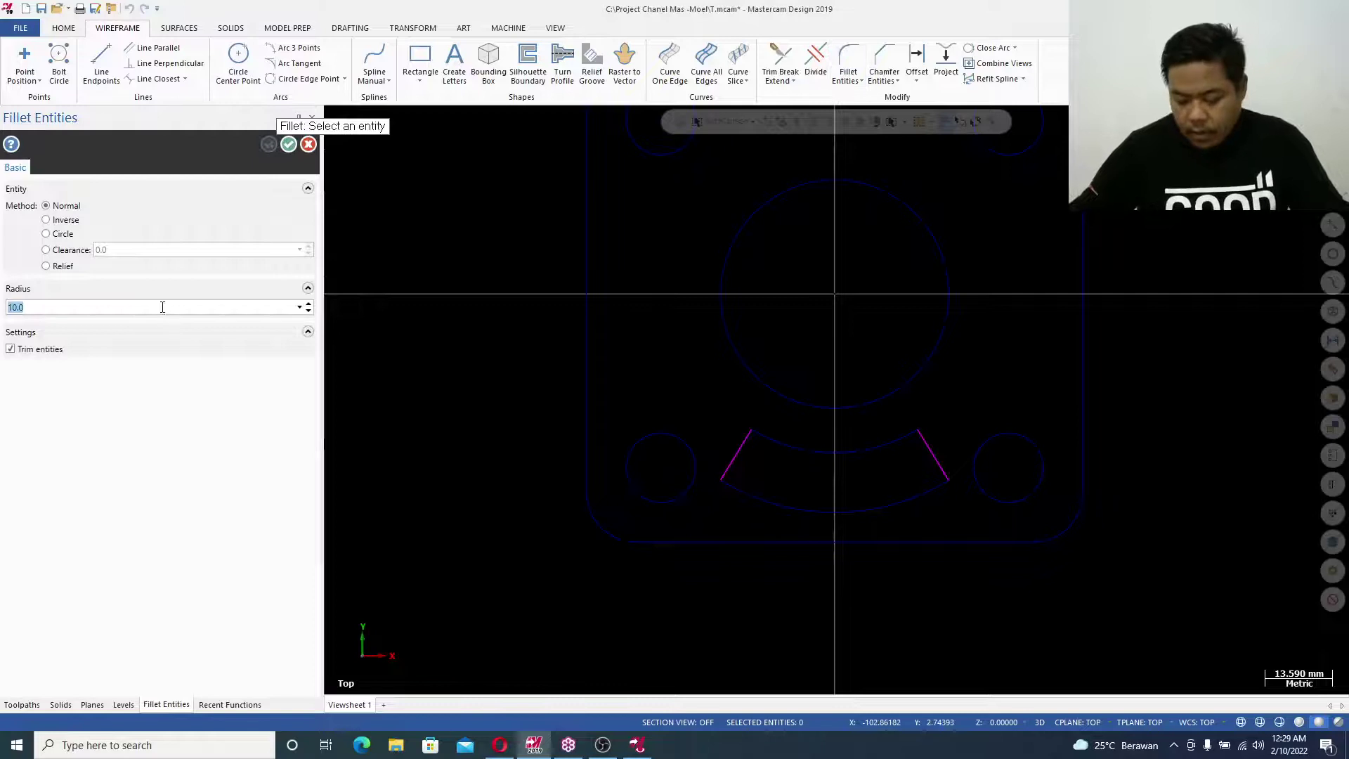
text(6)
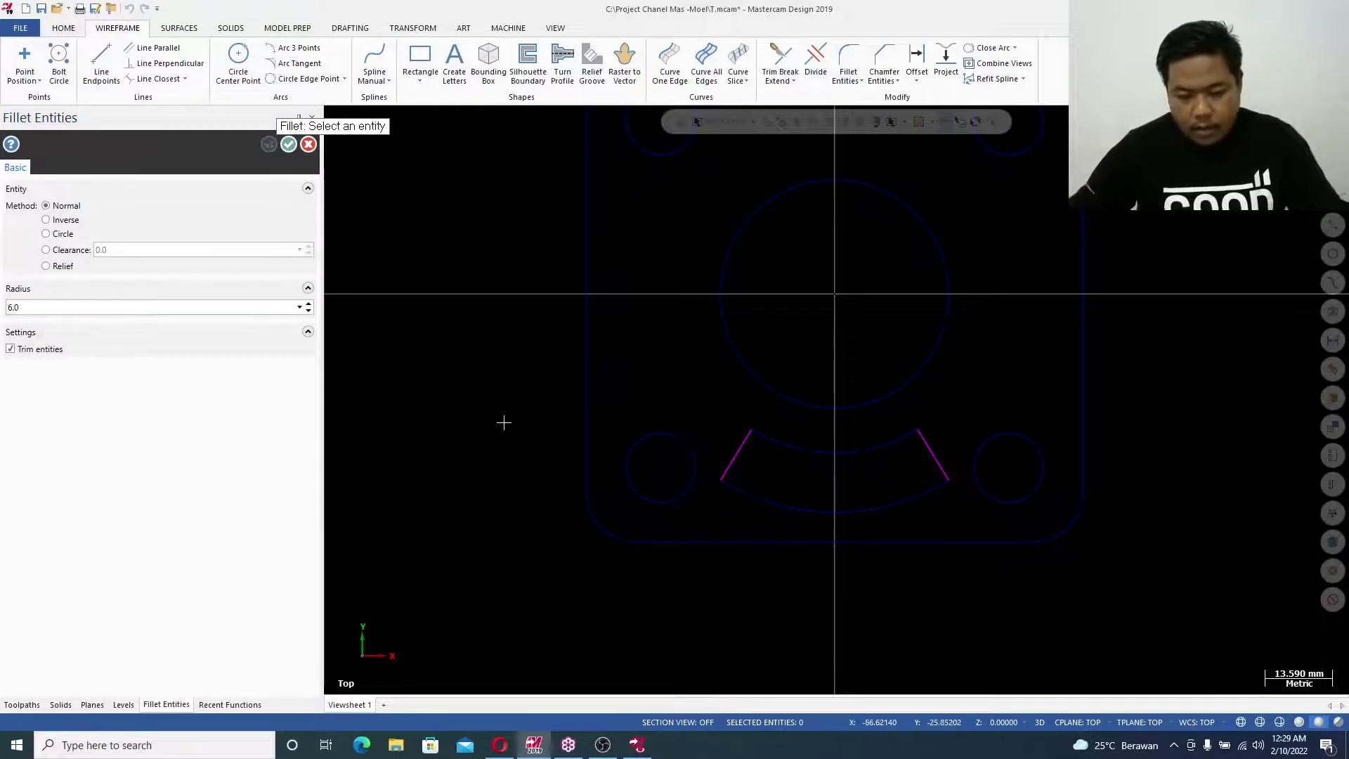
scroll(783, 473, up, 1)
click(729, 448)
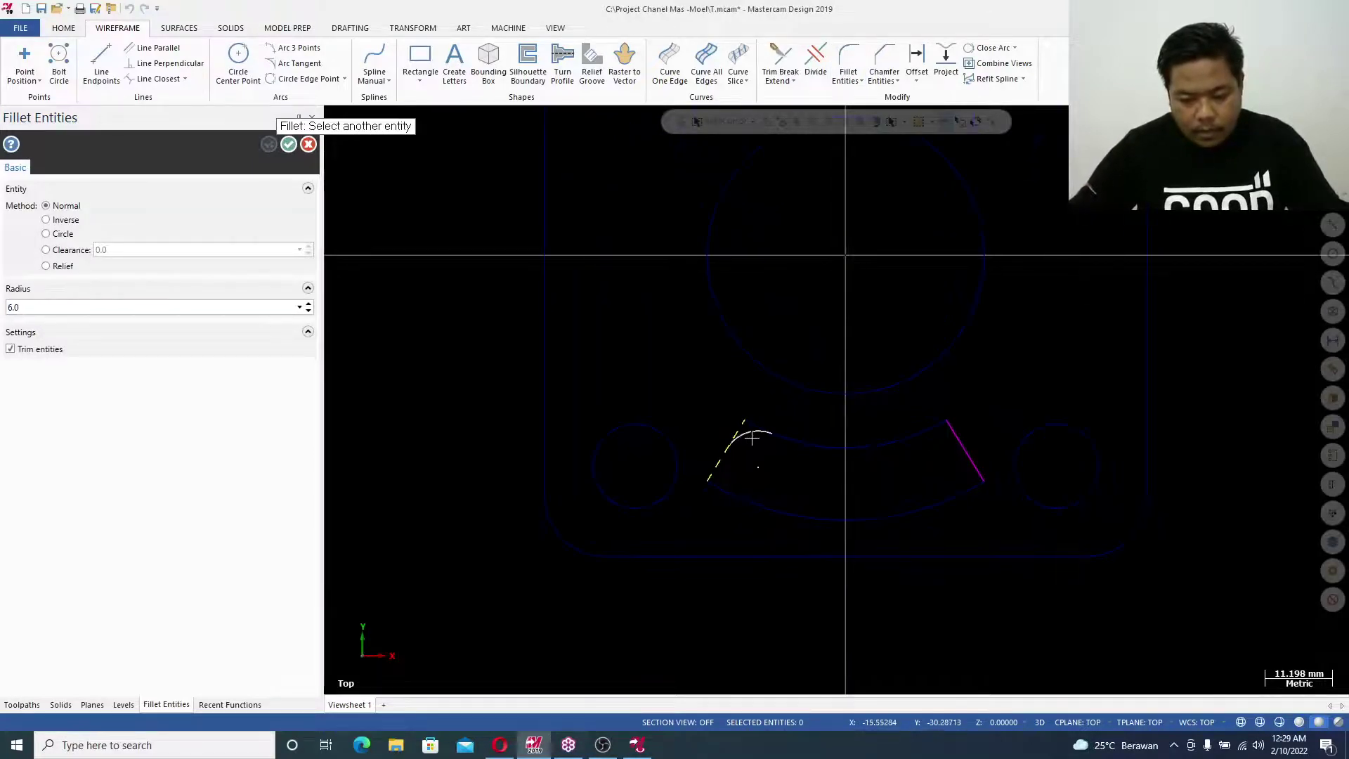
click(908, 447)
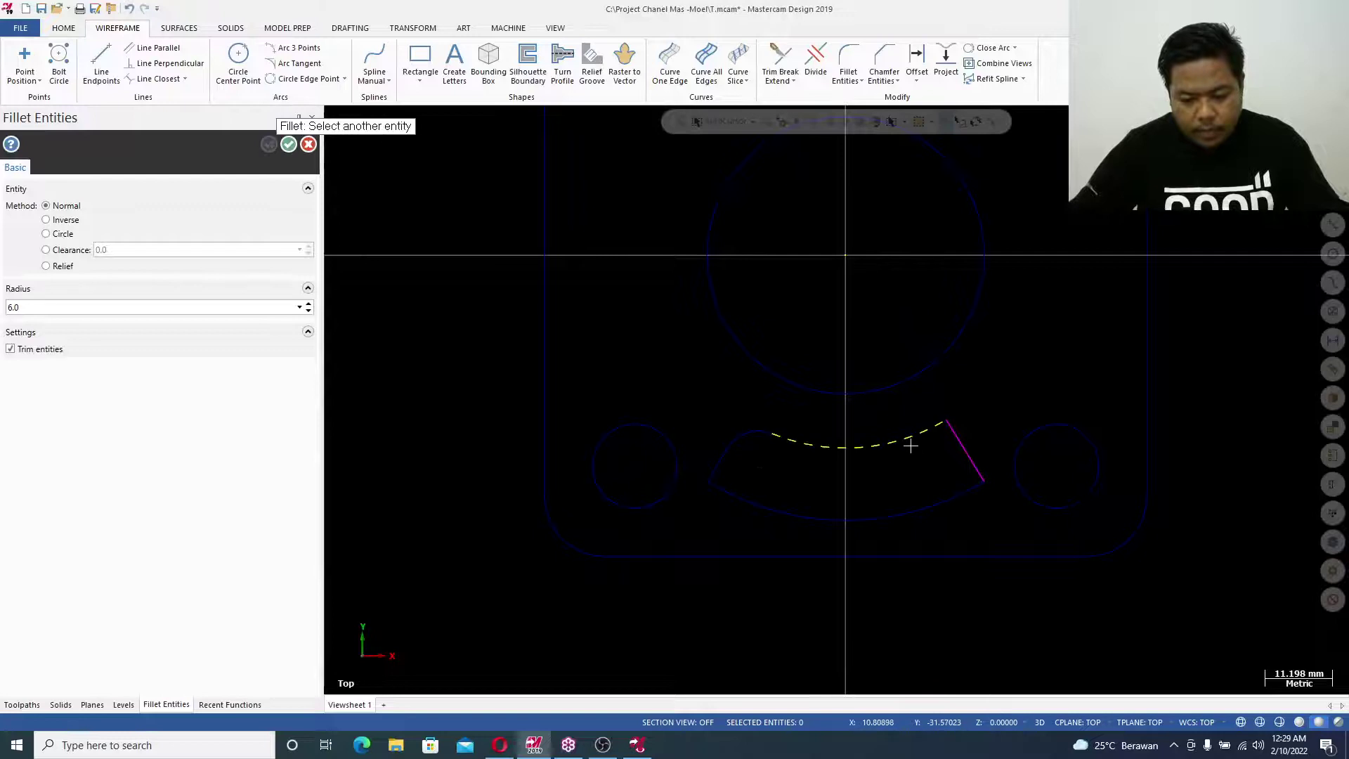
click(959, 443)
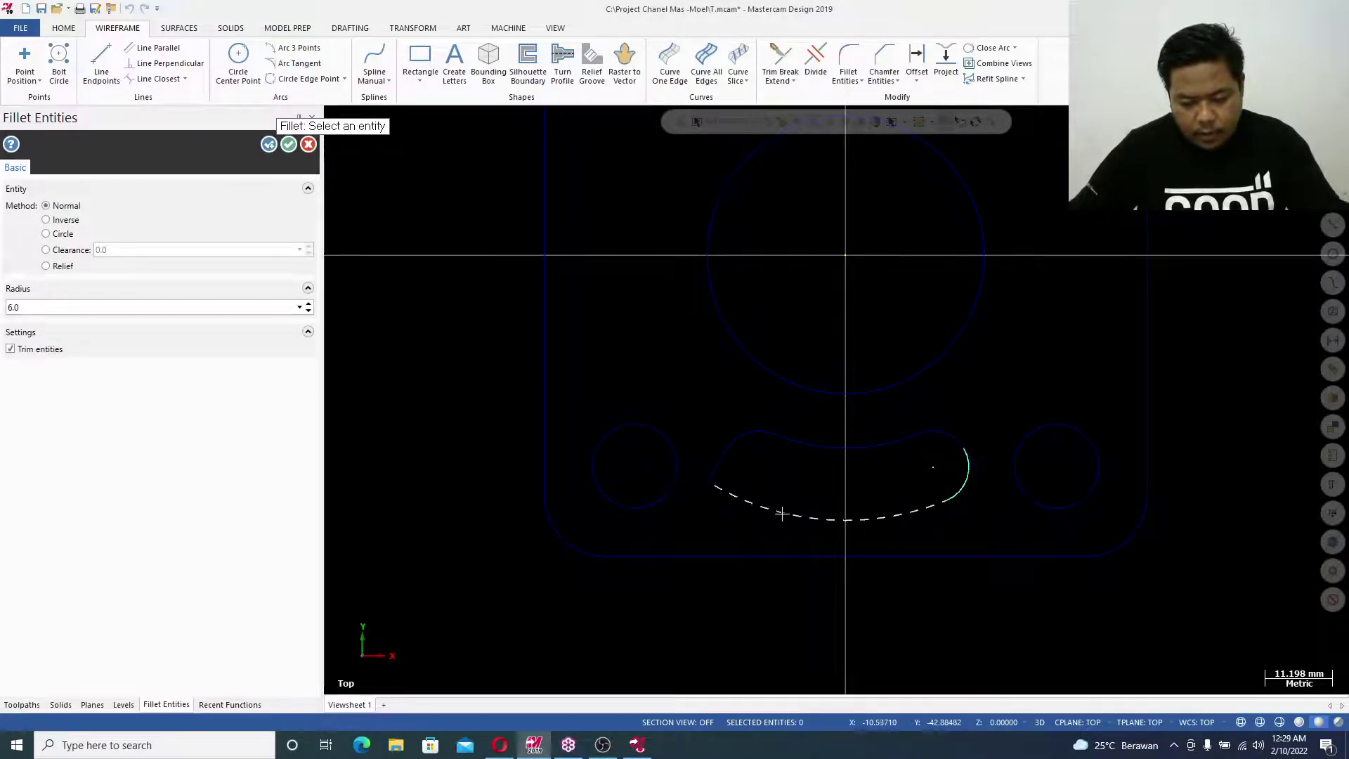
scroll(718, 438, down, 5)
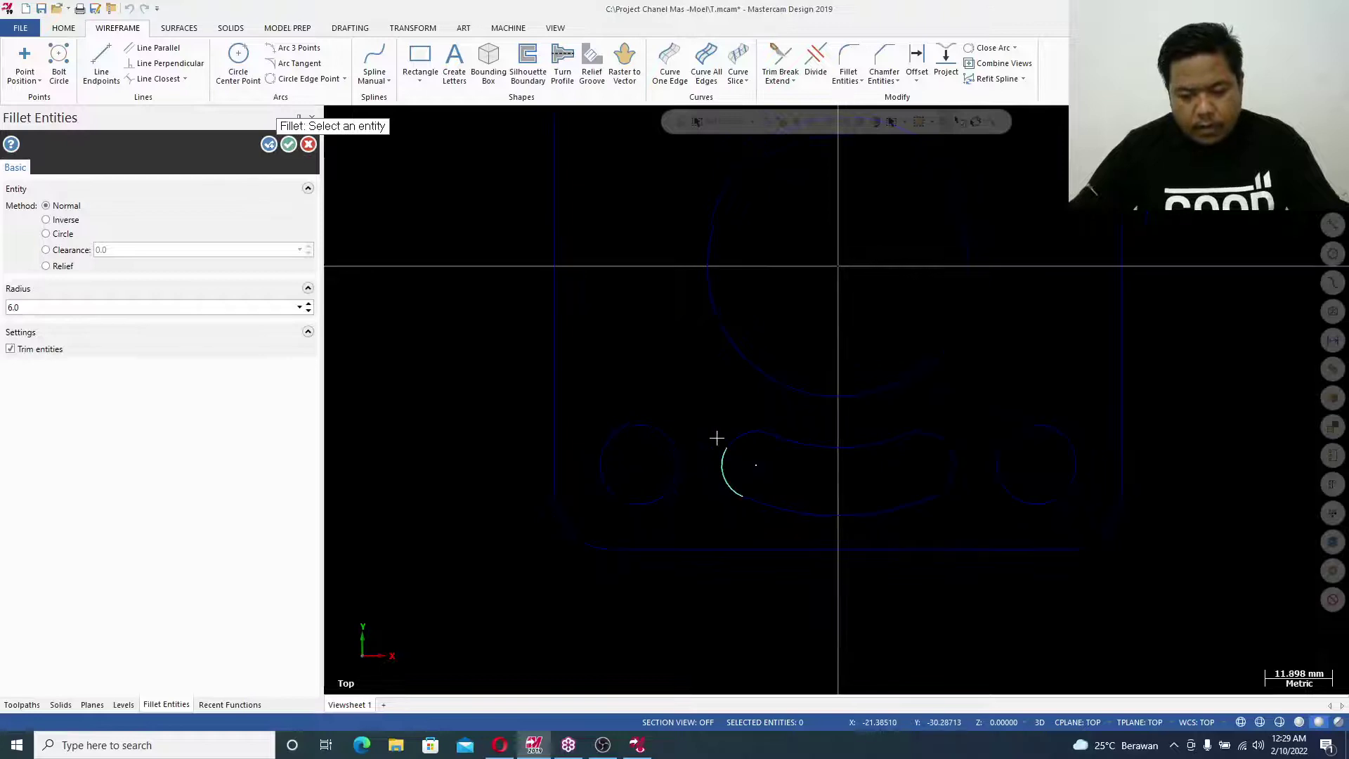
click(289, 144)
Select the lower slot's whole outline and rotate-copy it about the origin, making 3 copies at 90° between them
scroll(665, 461, down, 2)
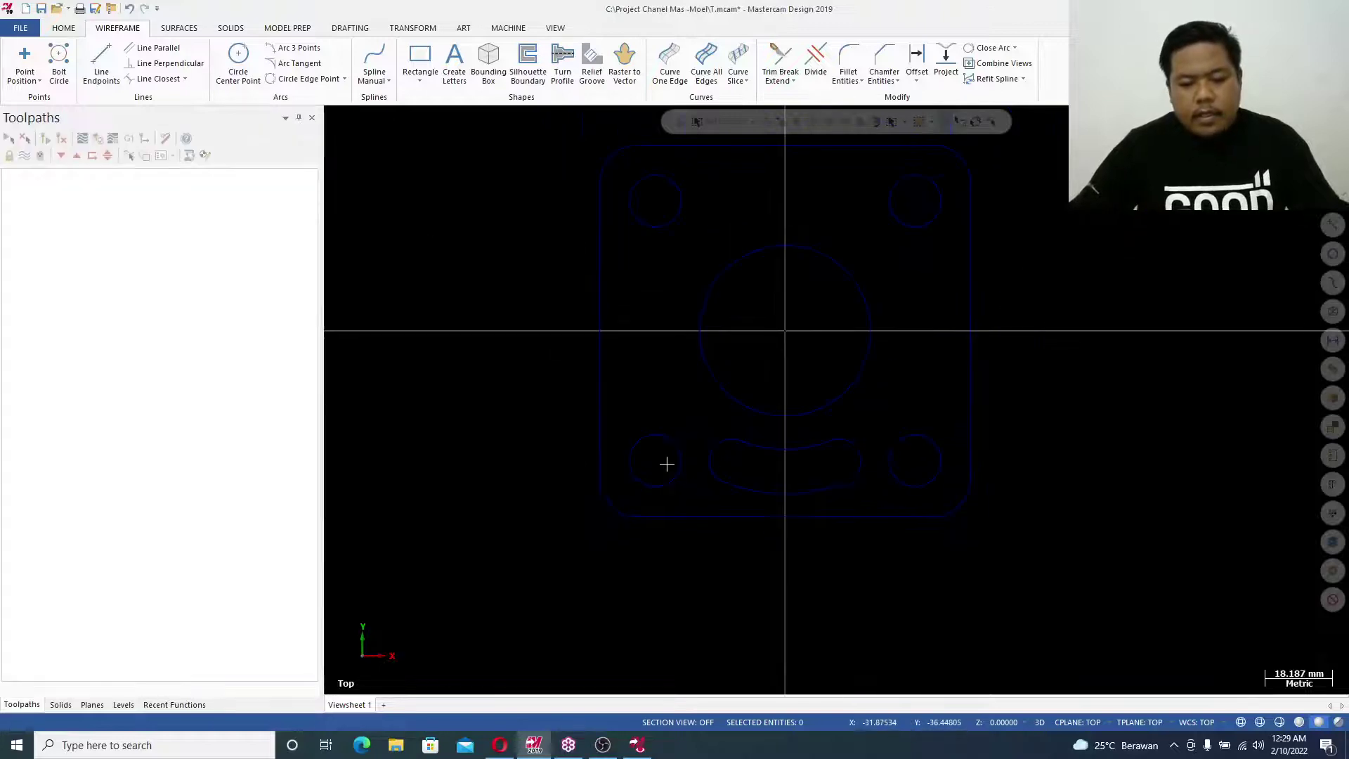
scroll(804, 291, up, 2)
scroll(815, 230, up, 2)
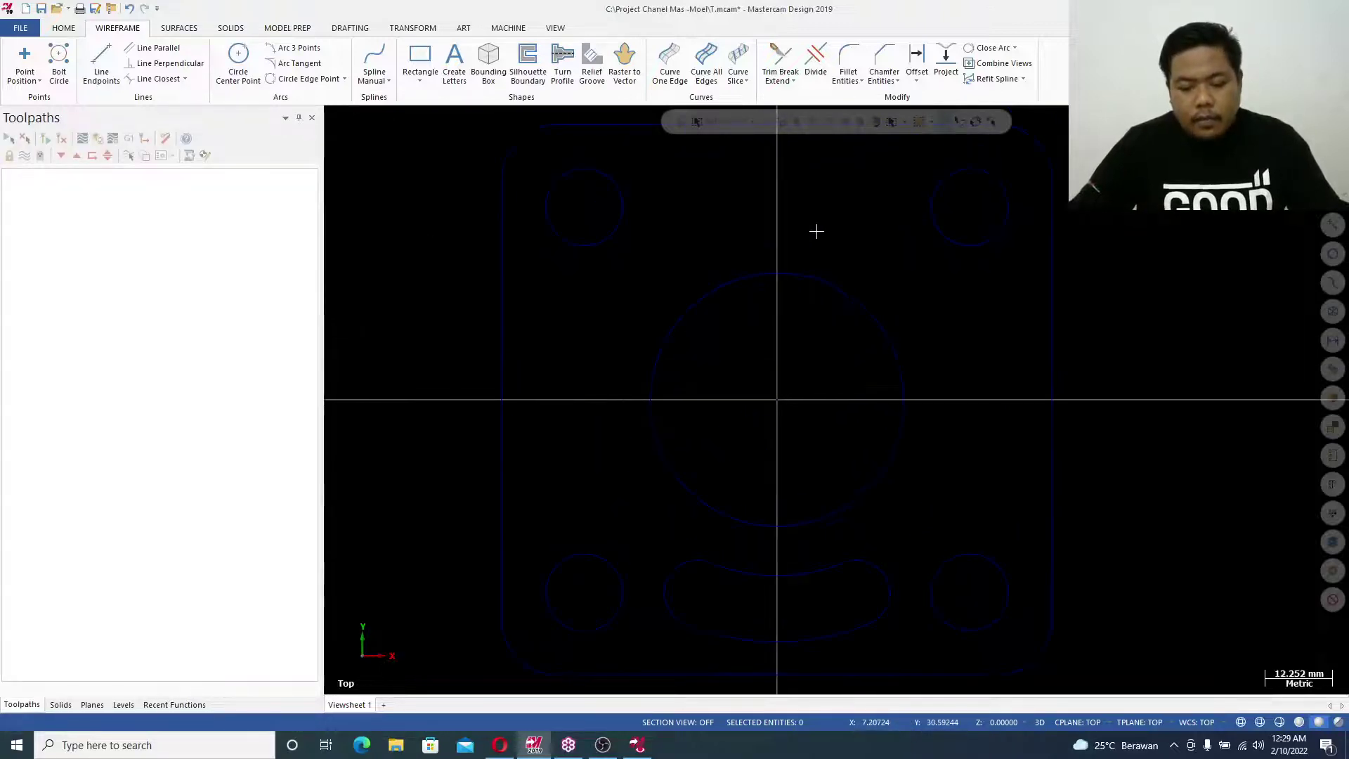
scroll(805, 269, down, 1)
scroll(765, 490, down, 1)
scroll(845, 246, up, 1)
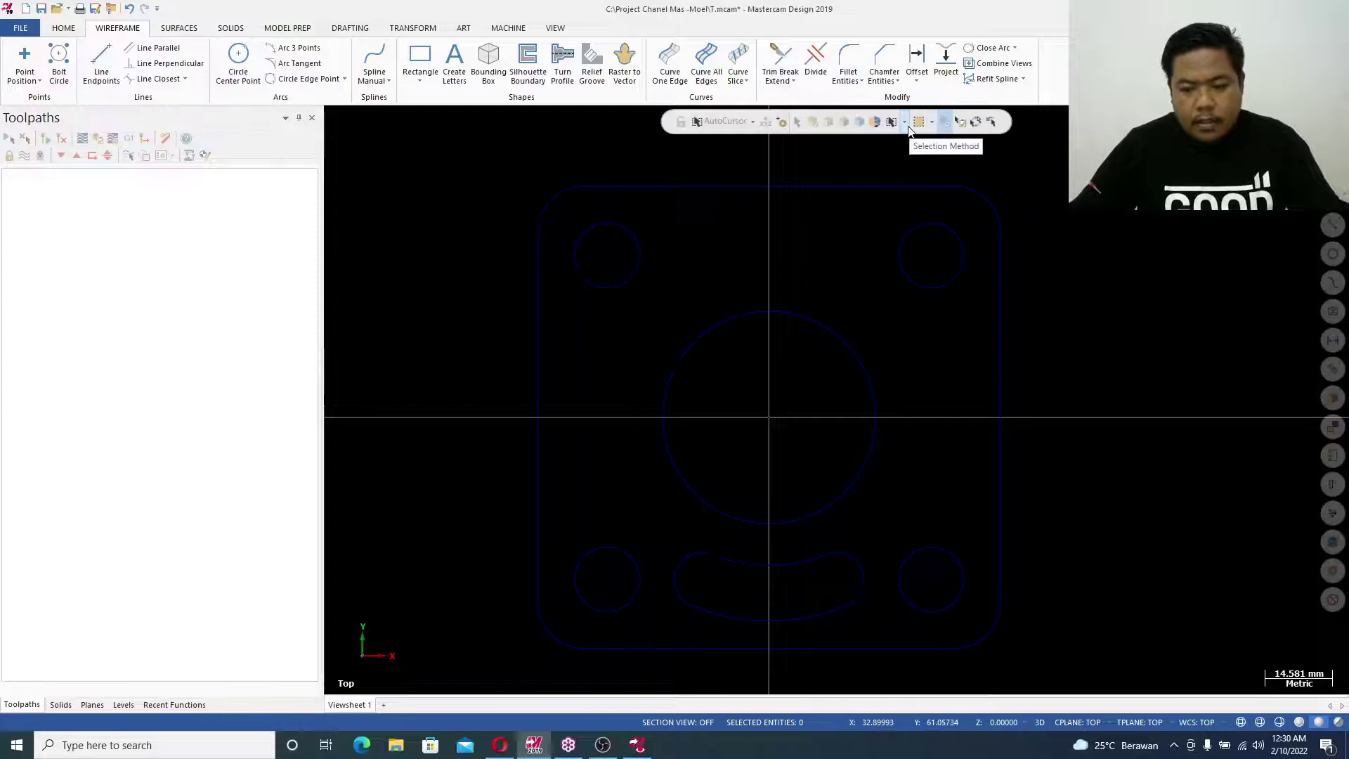
click(906, 123)
click(913, 161)
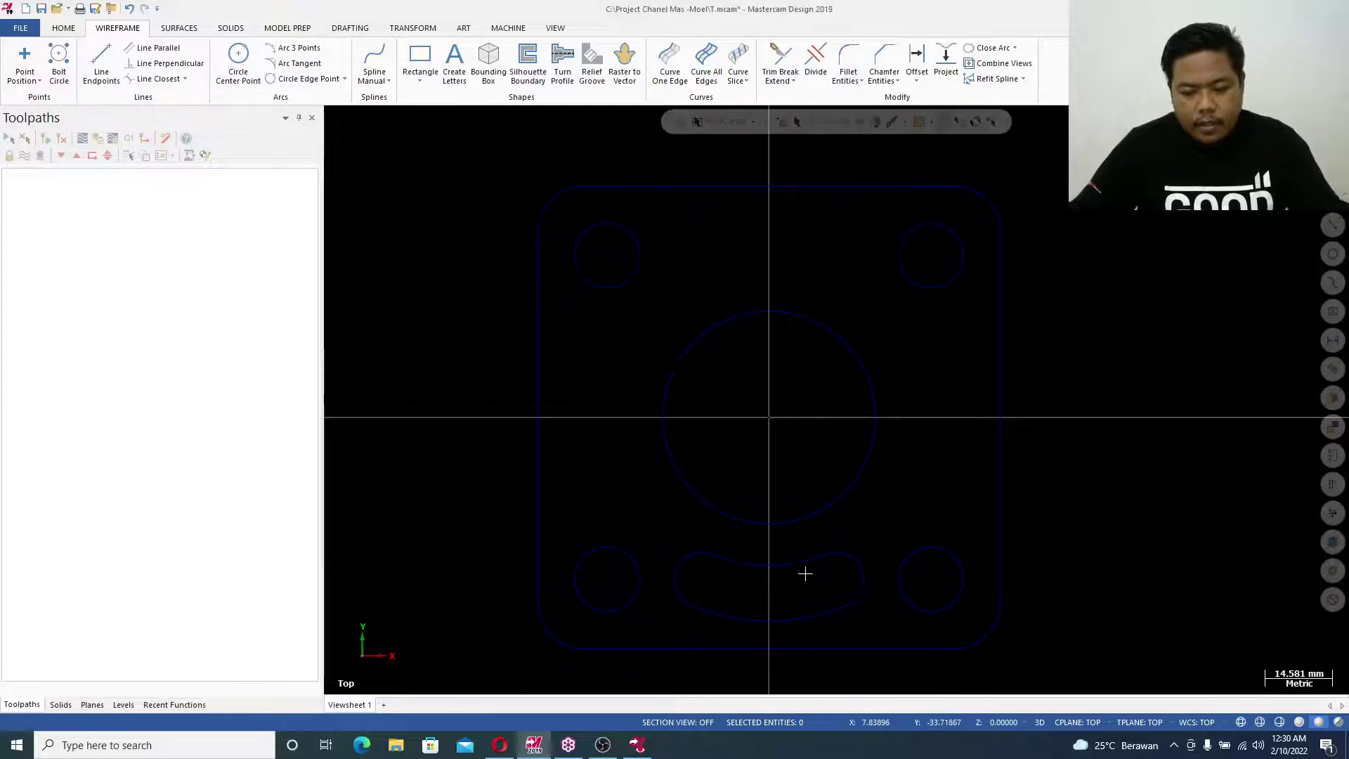
click(786, 558)
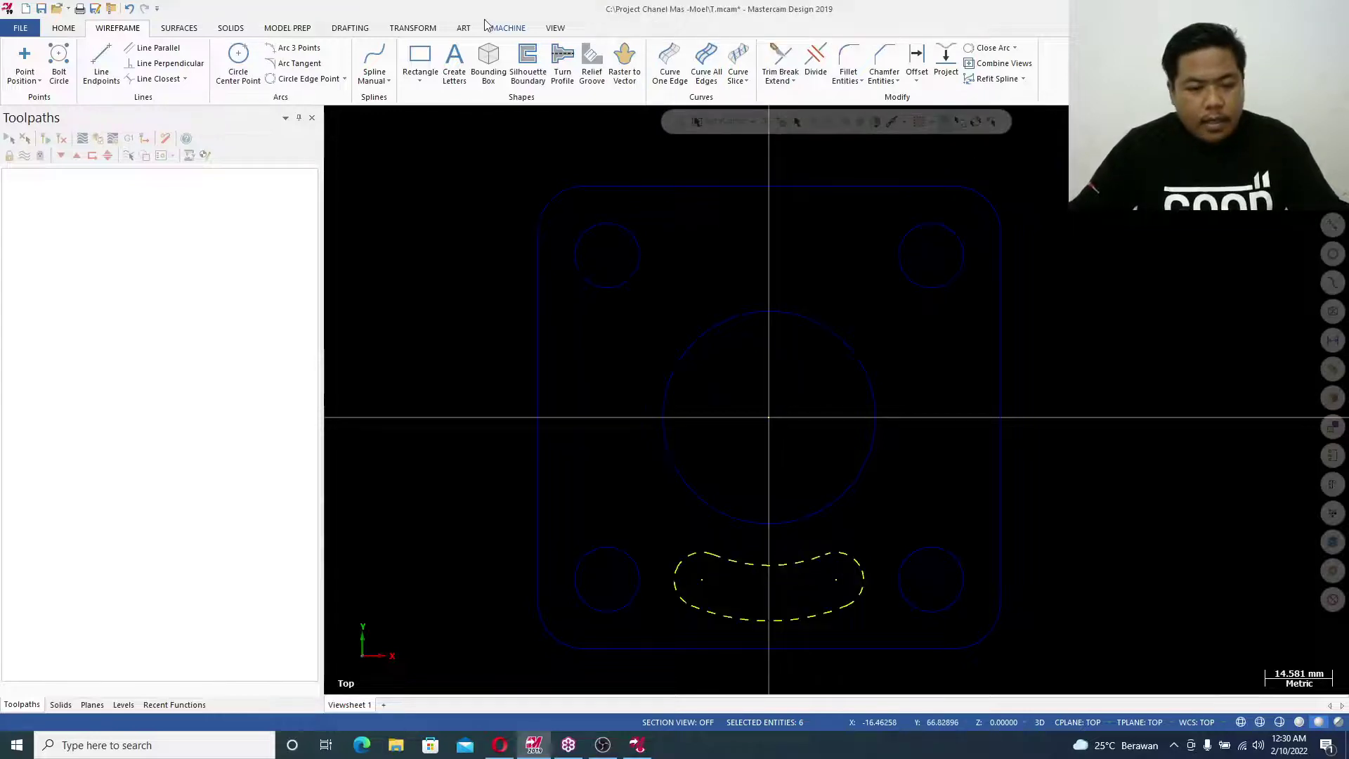
click(414, 28)
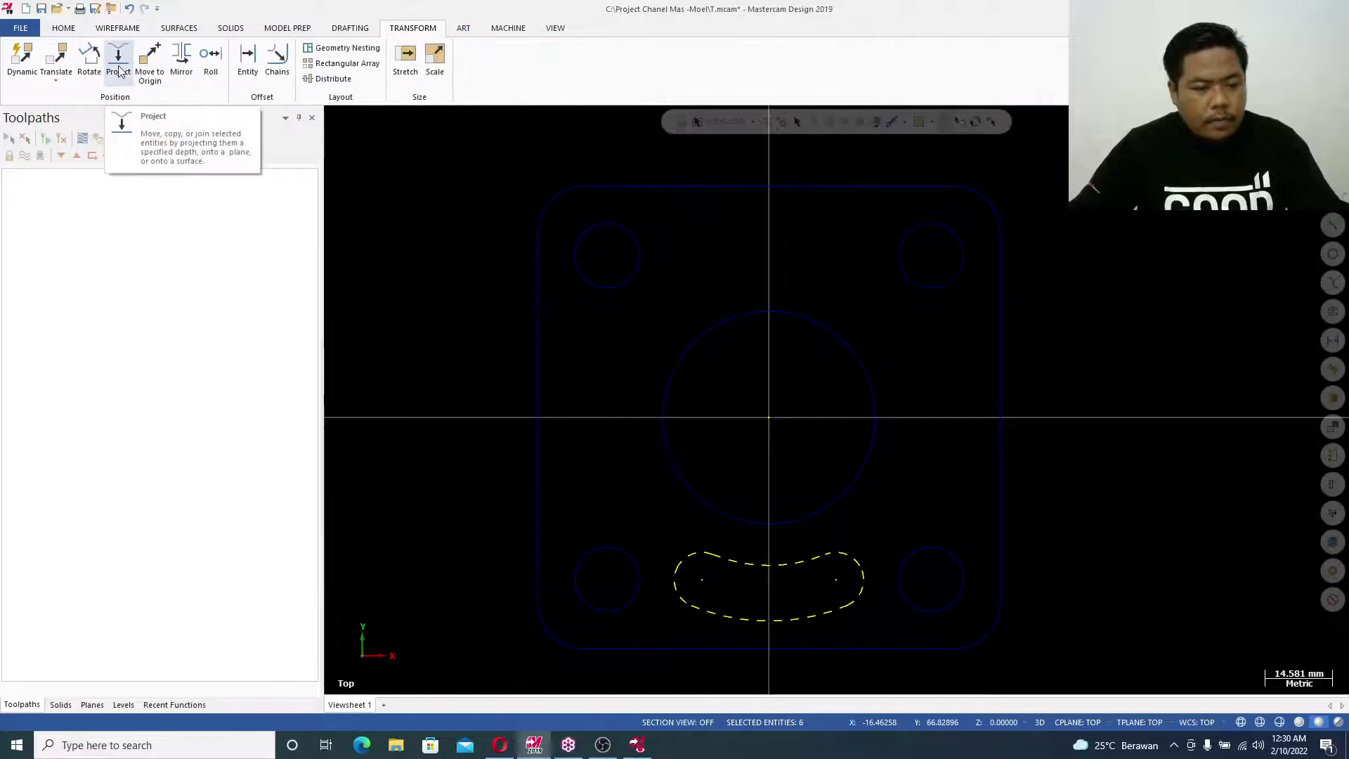
click(89, 60)
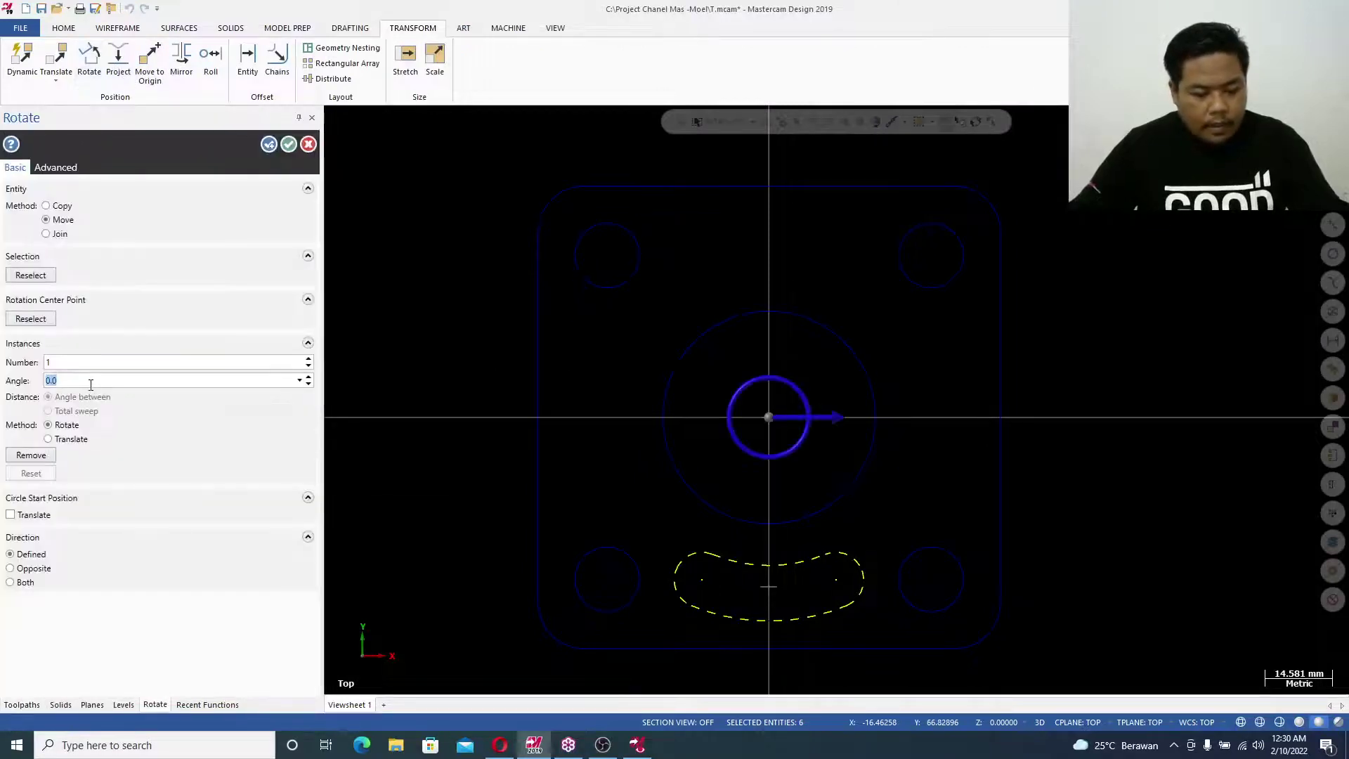
text(90)
key(Return)
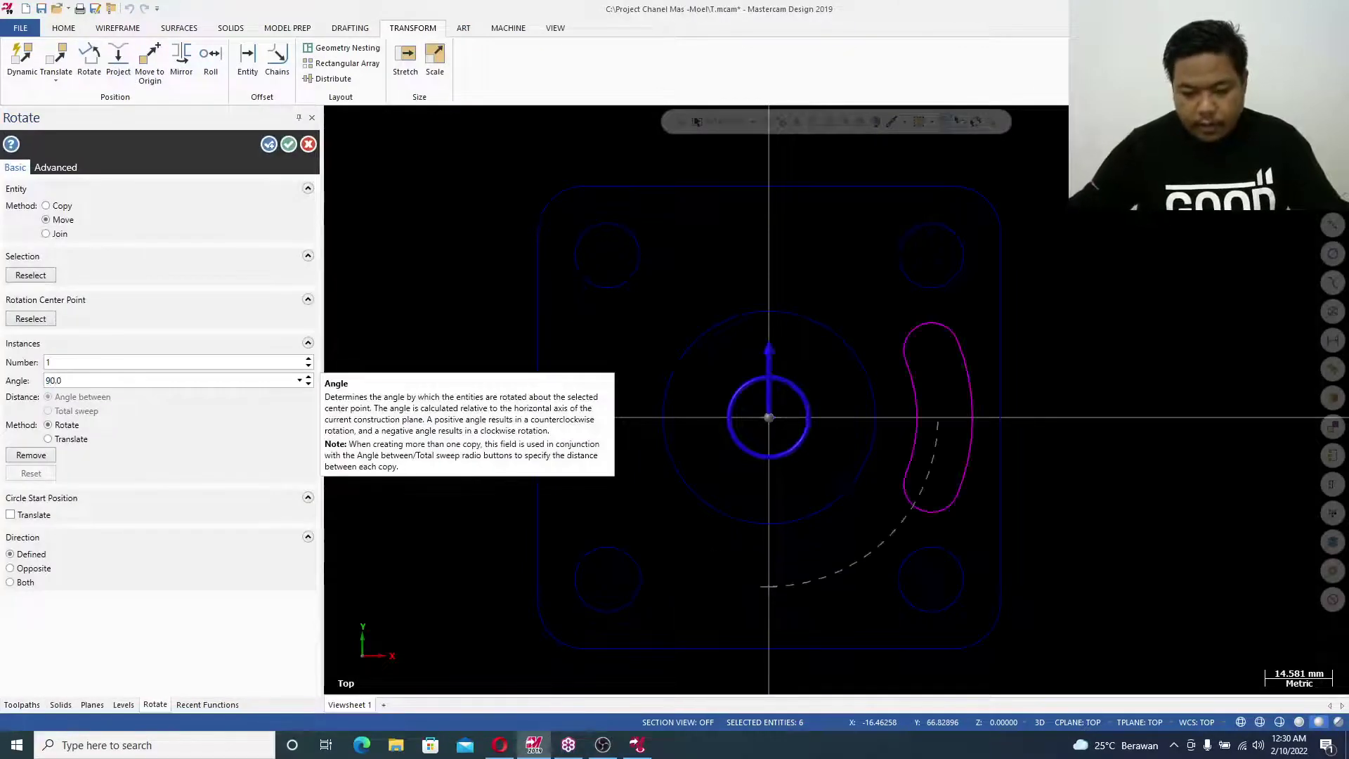
click(60, 208)
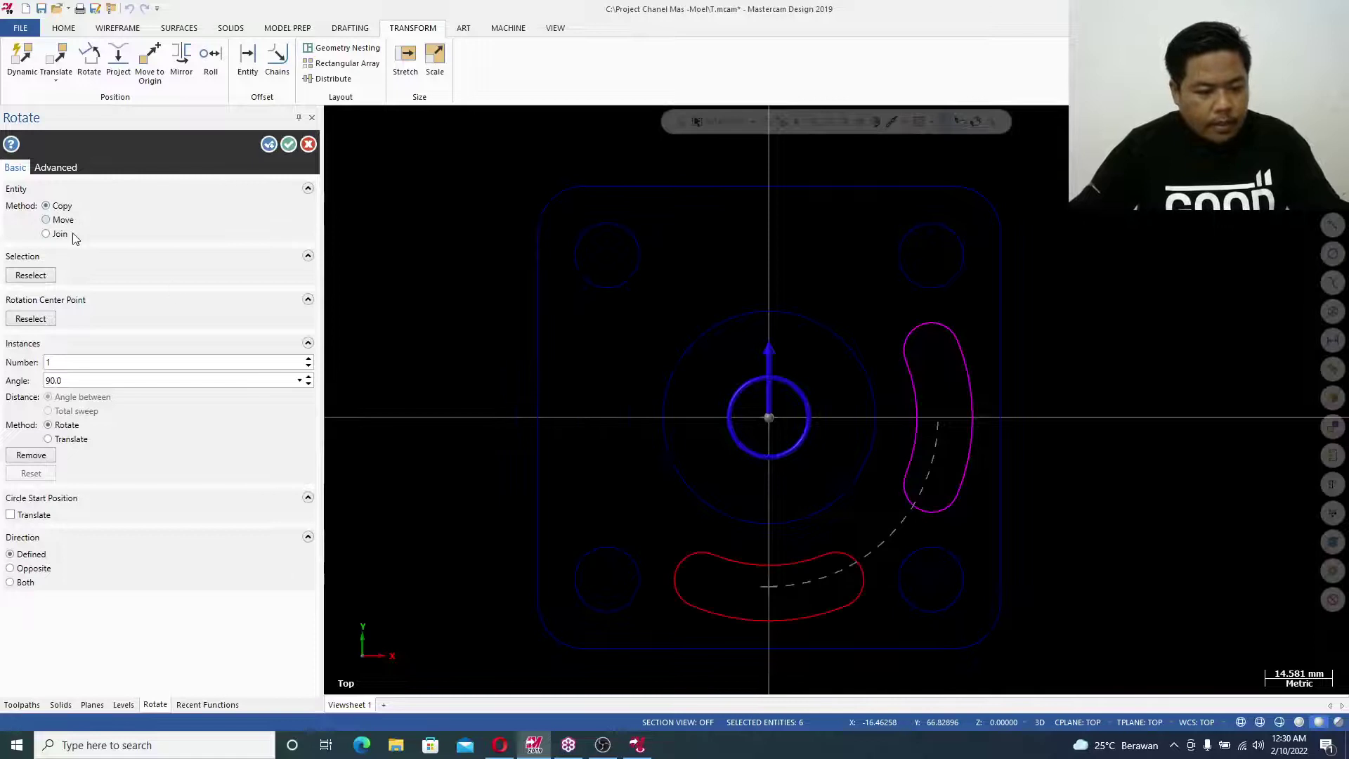
click(309, 359)
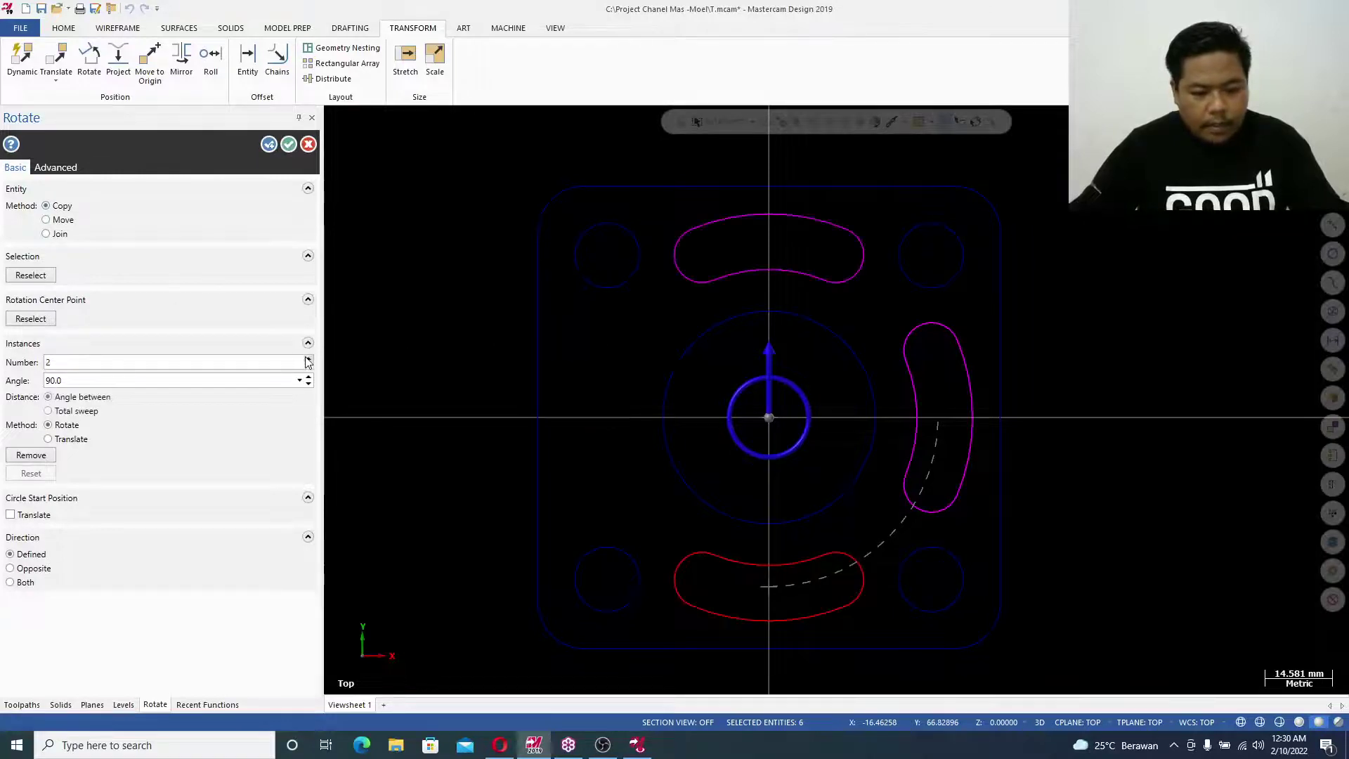
click(309, 358)
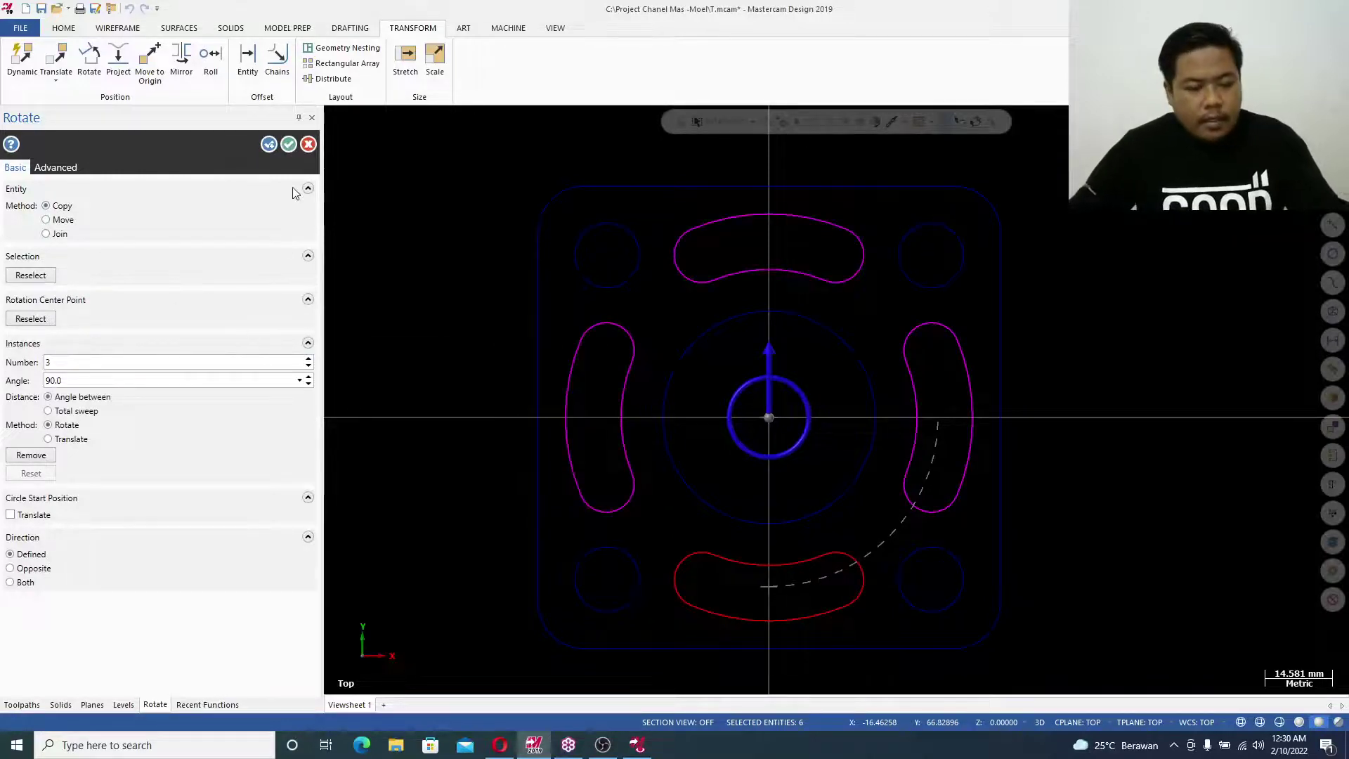
click(289, 145)
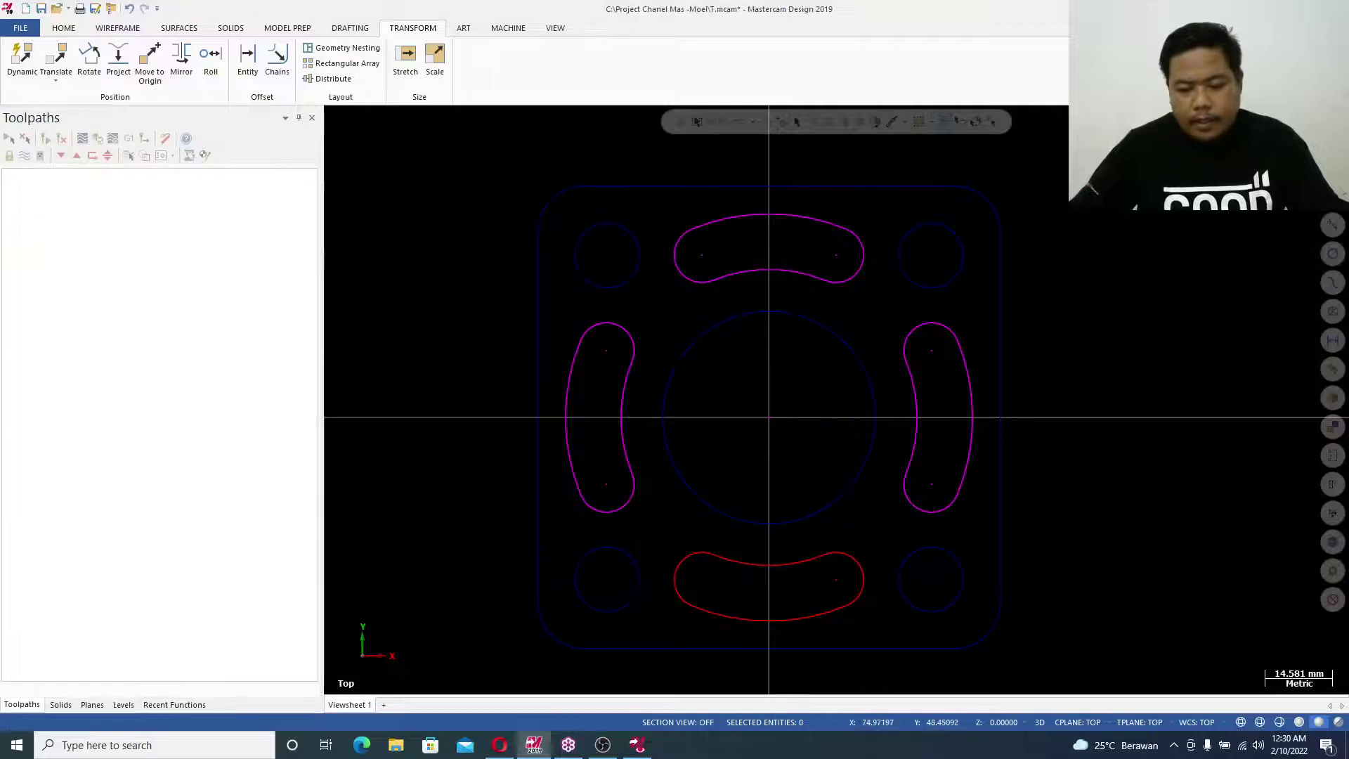
Name level 1 "wire frame", then add level 2, make it active and name it "solid"
right_click(1118, 212)
click(1170, 317)
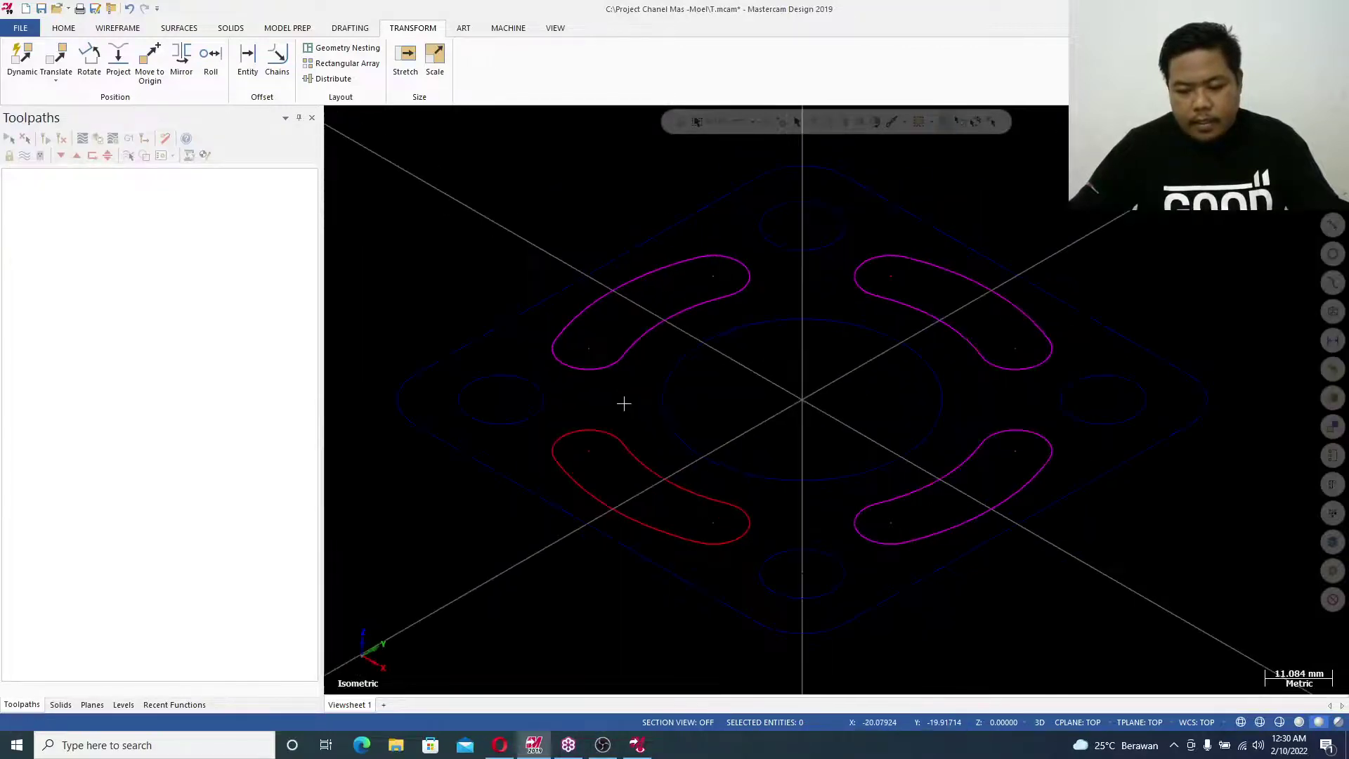
scroll(612, 384, up, 1)
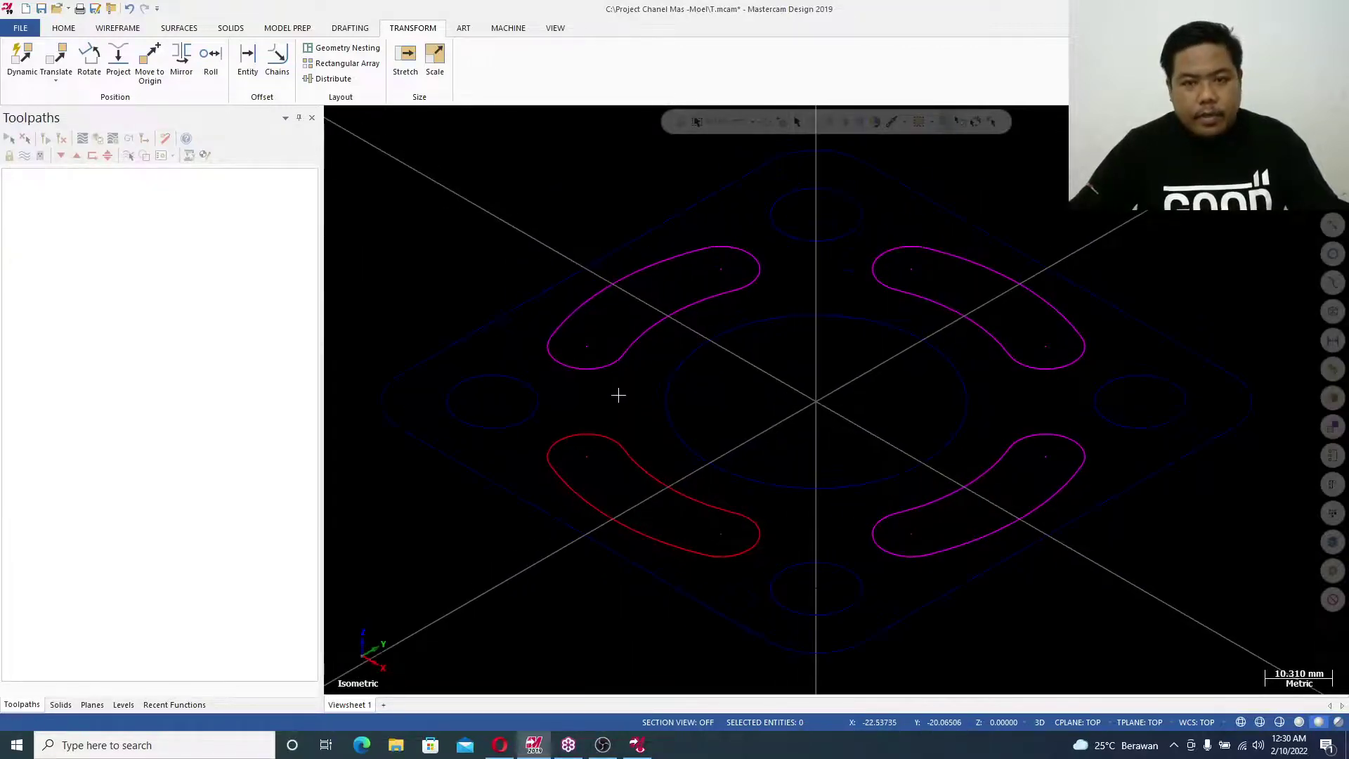
scroll(617, 395, down, 2)
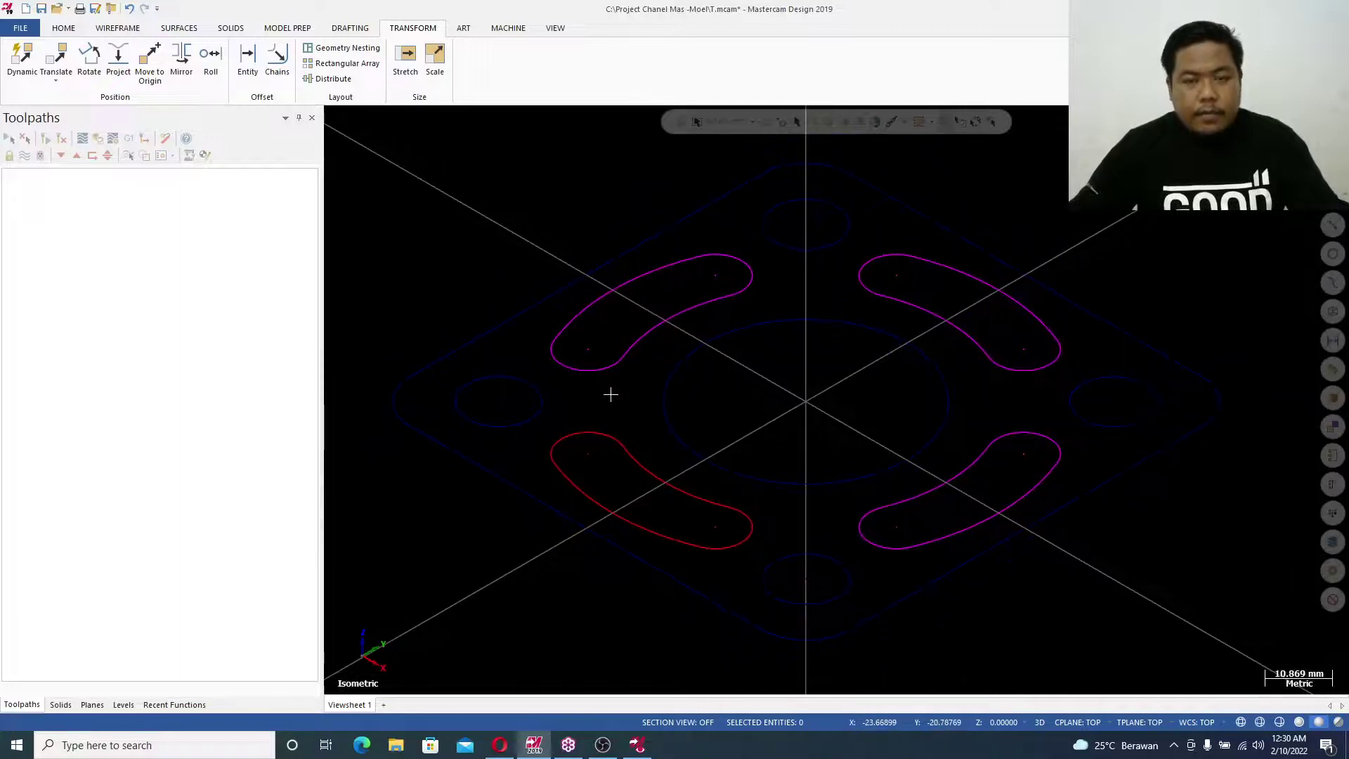
click(123, 705)
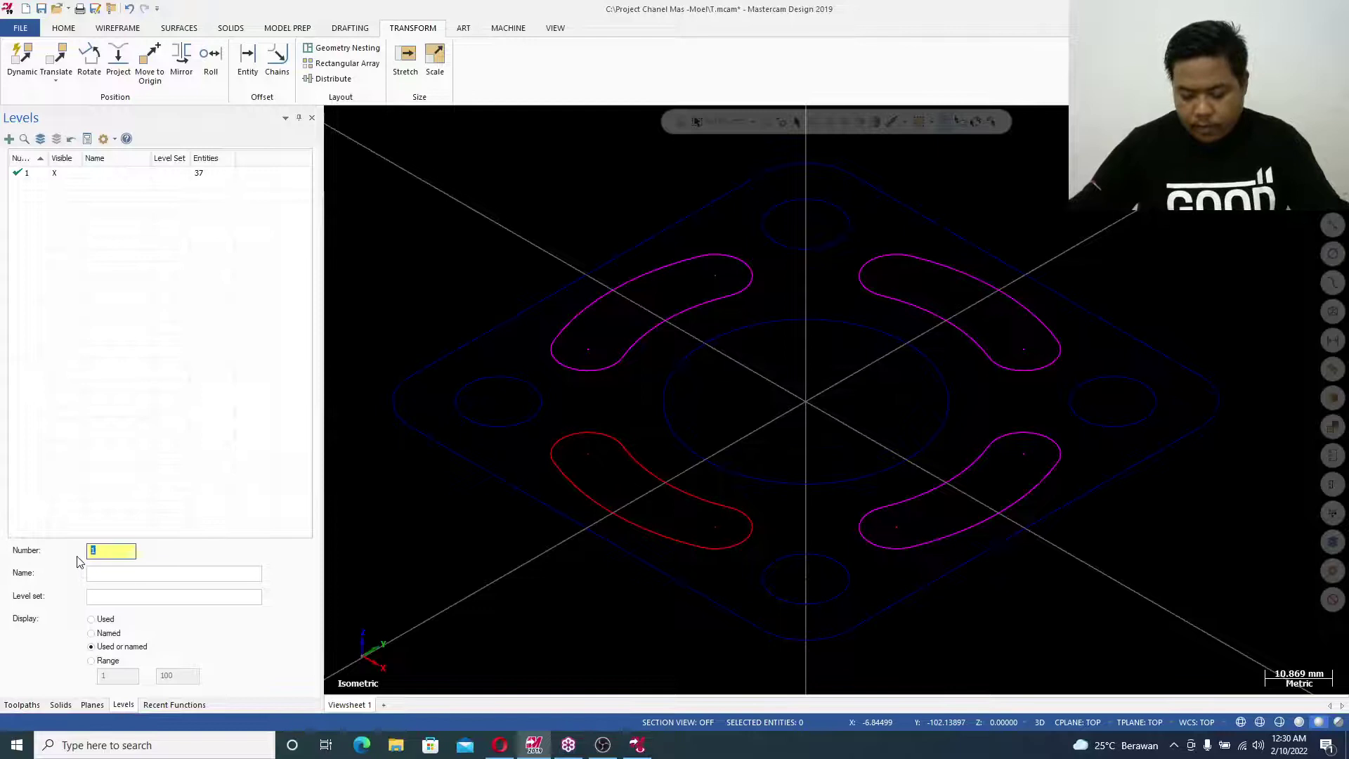
click(39, 176)
click(132, 576)
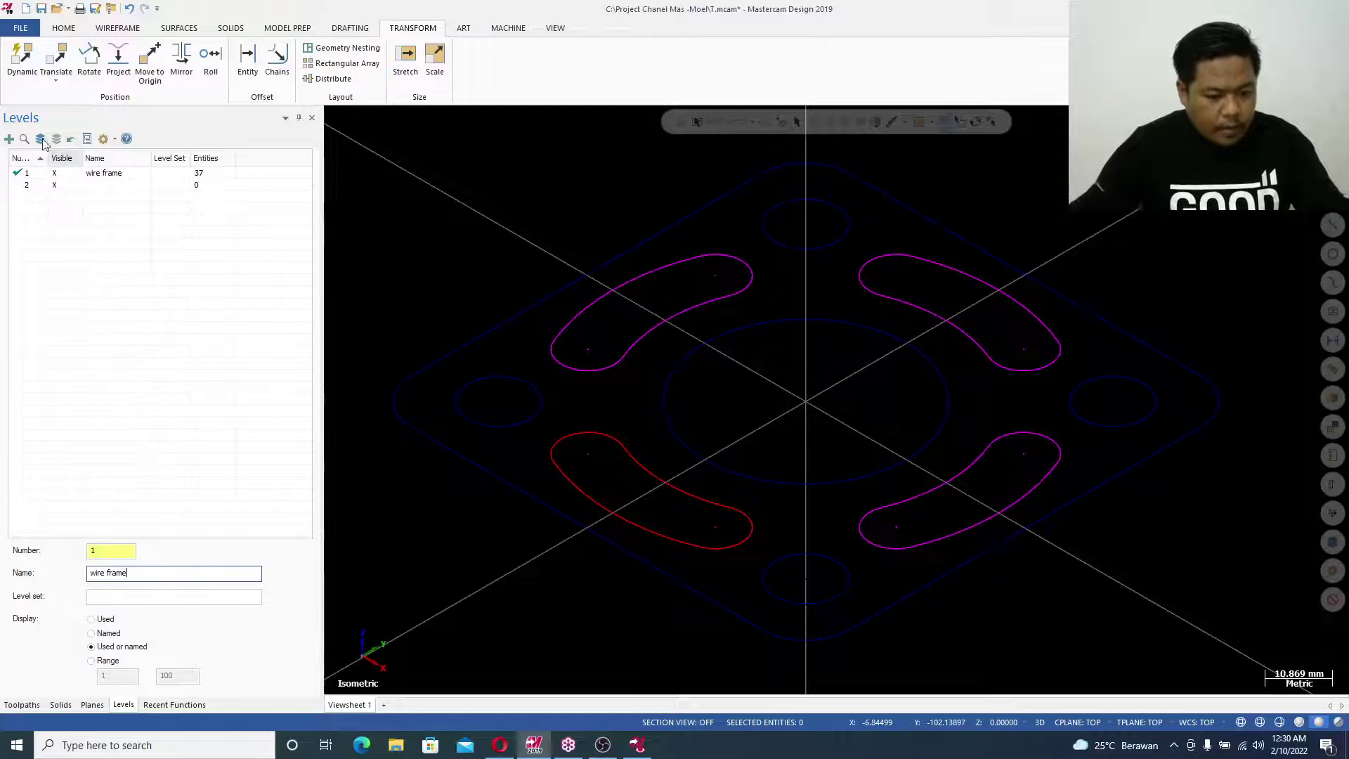
click(40, 187)
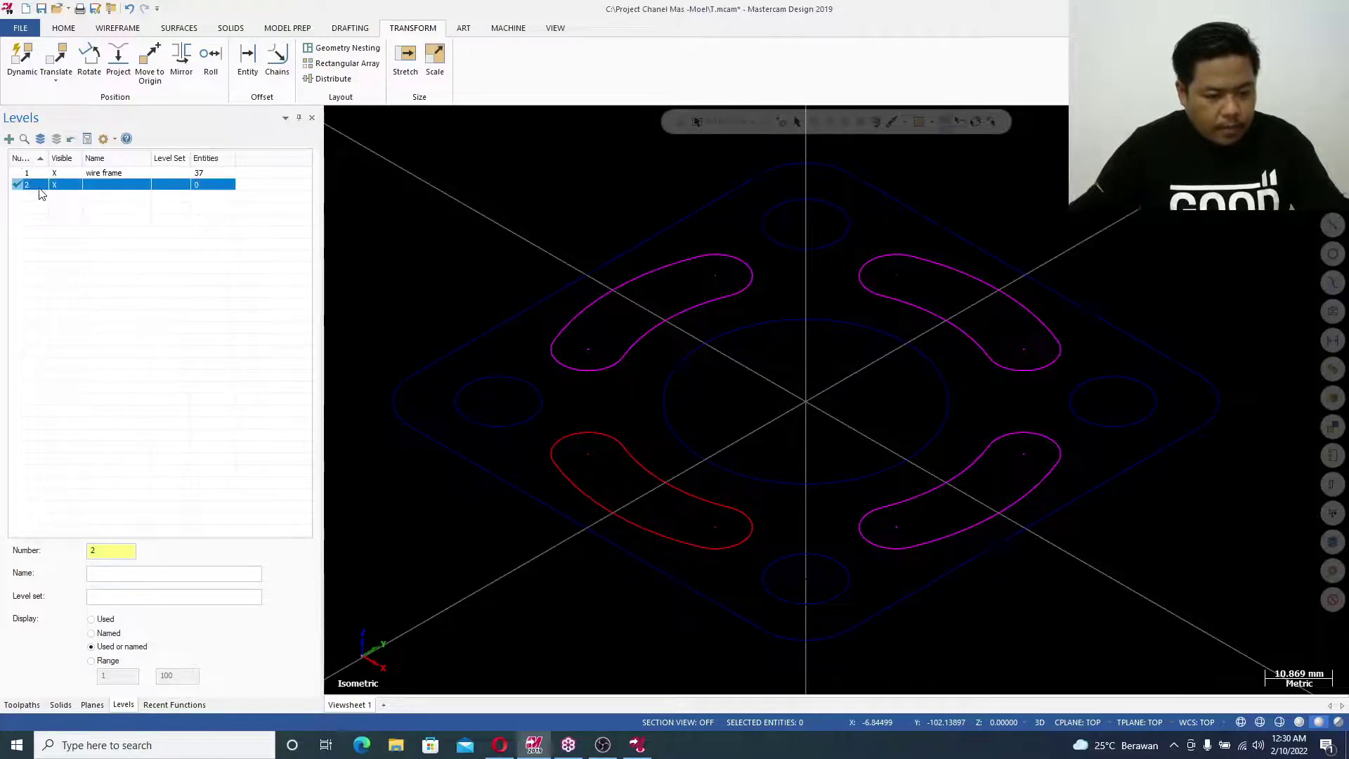
click(124, 576)
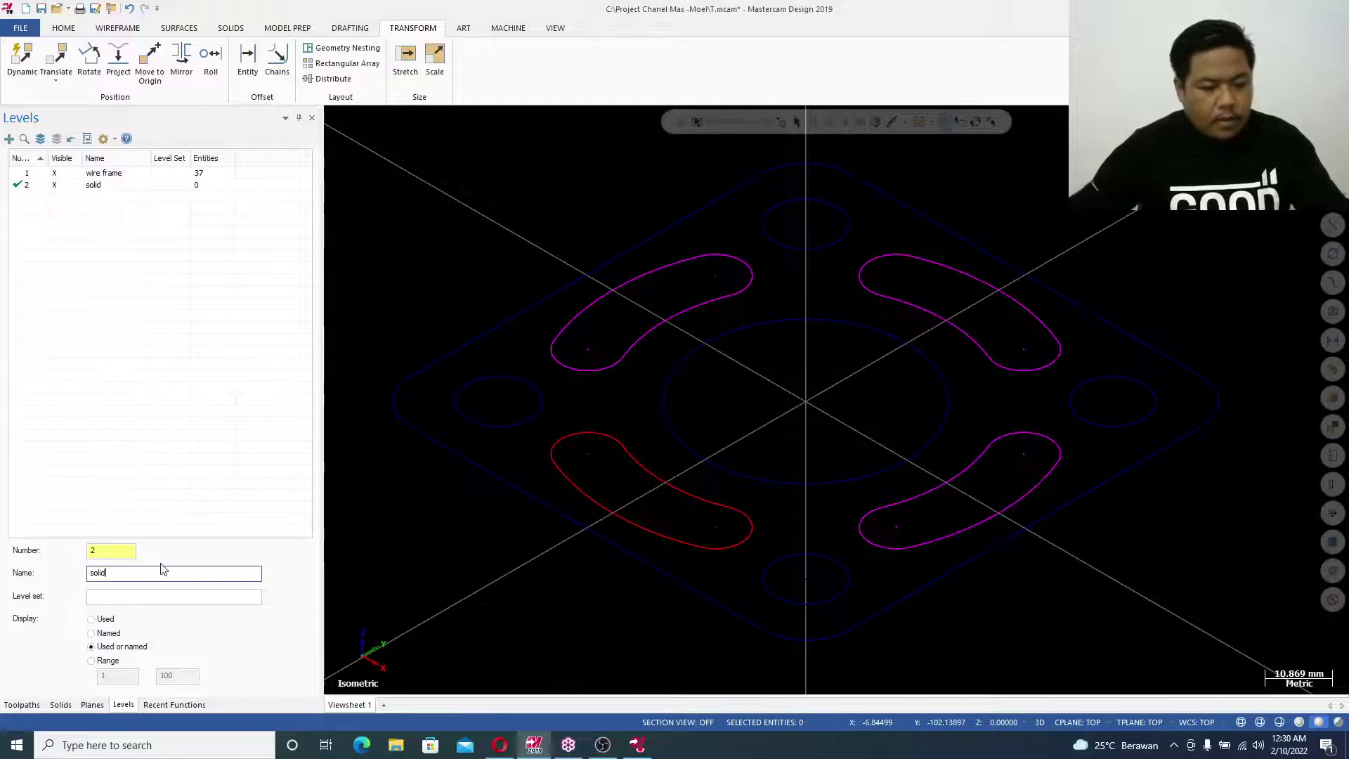
key(Return)
Check the plate's thickness on the setup sheet and return to the Mastercam drawing
scroll(606, 359, down, 1)
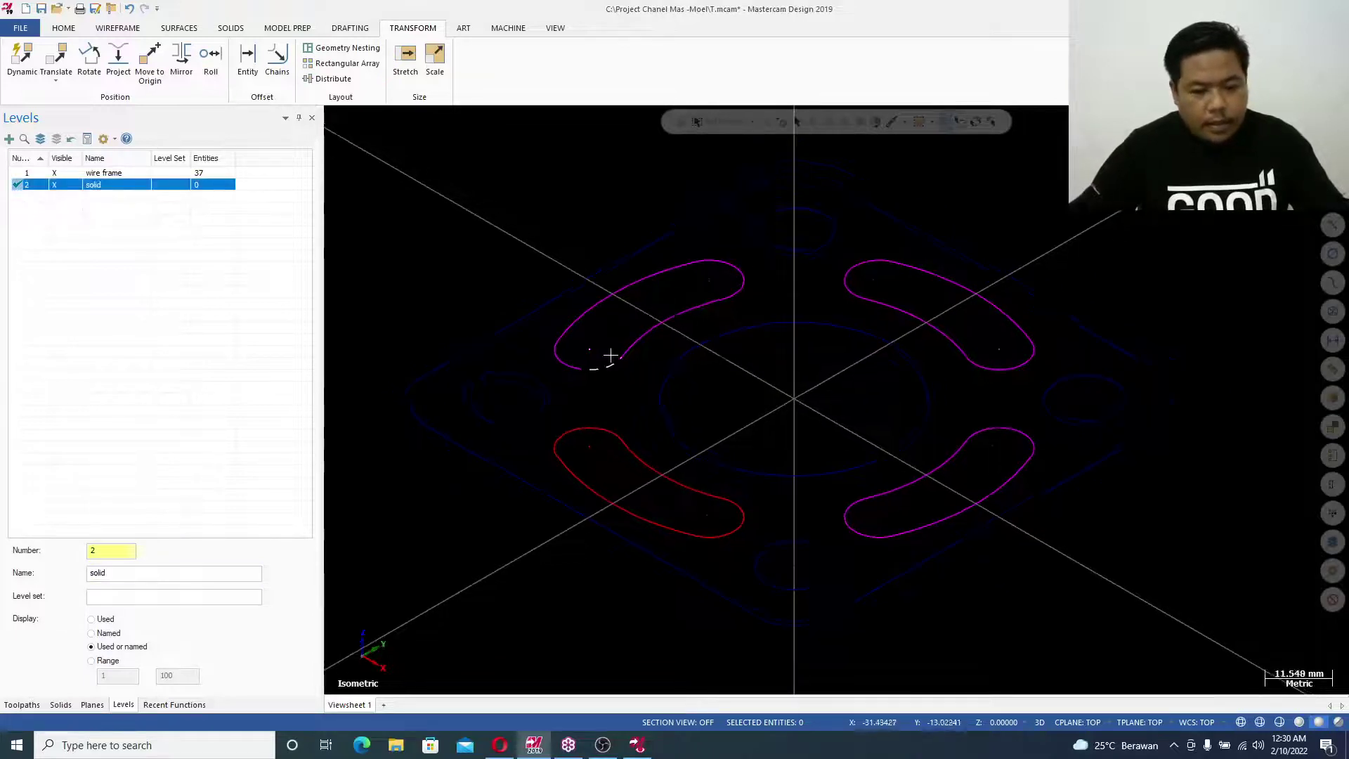
click(640, 744)
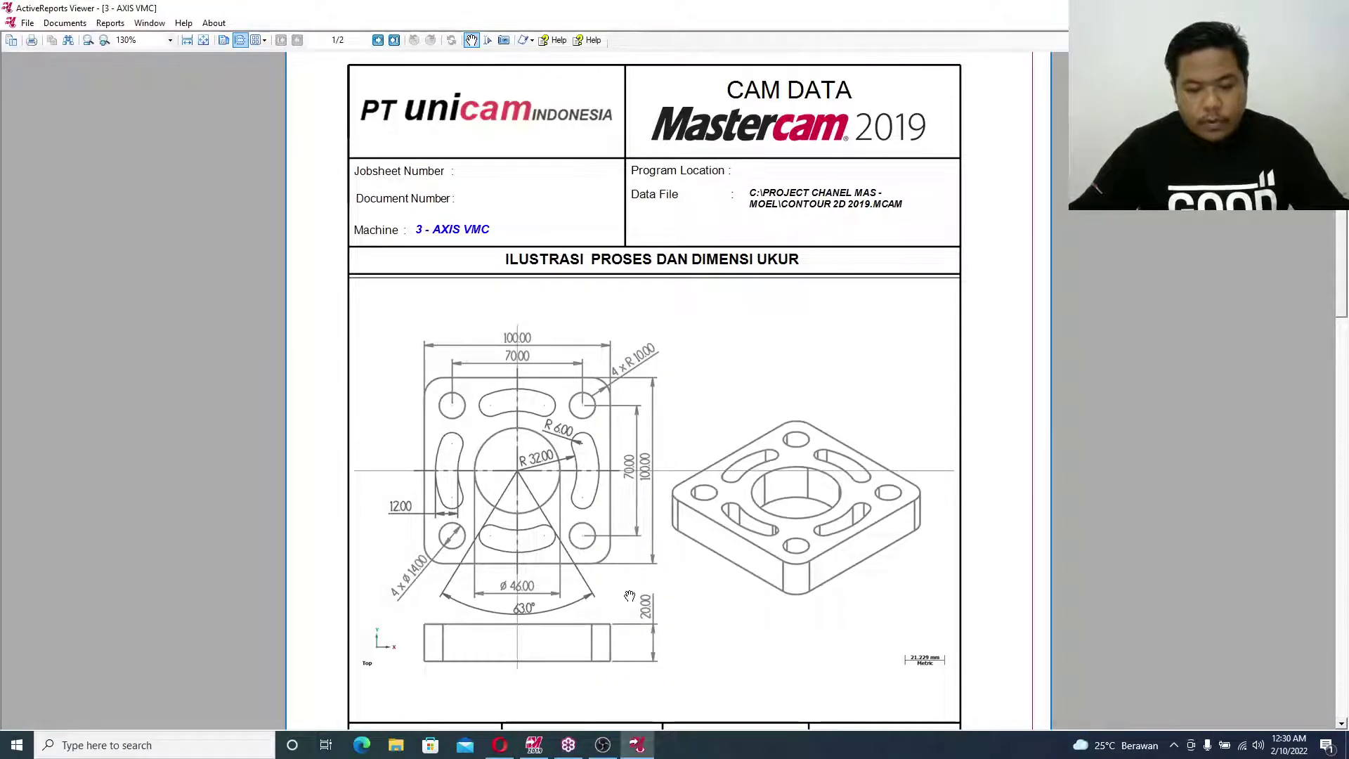
click(534, 745)
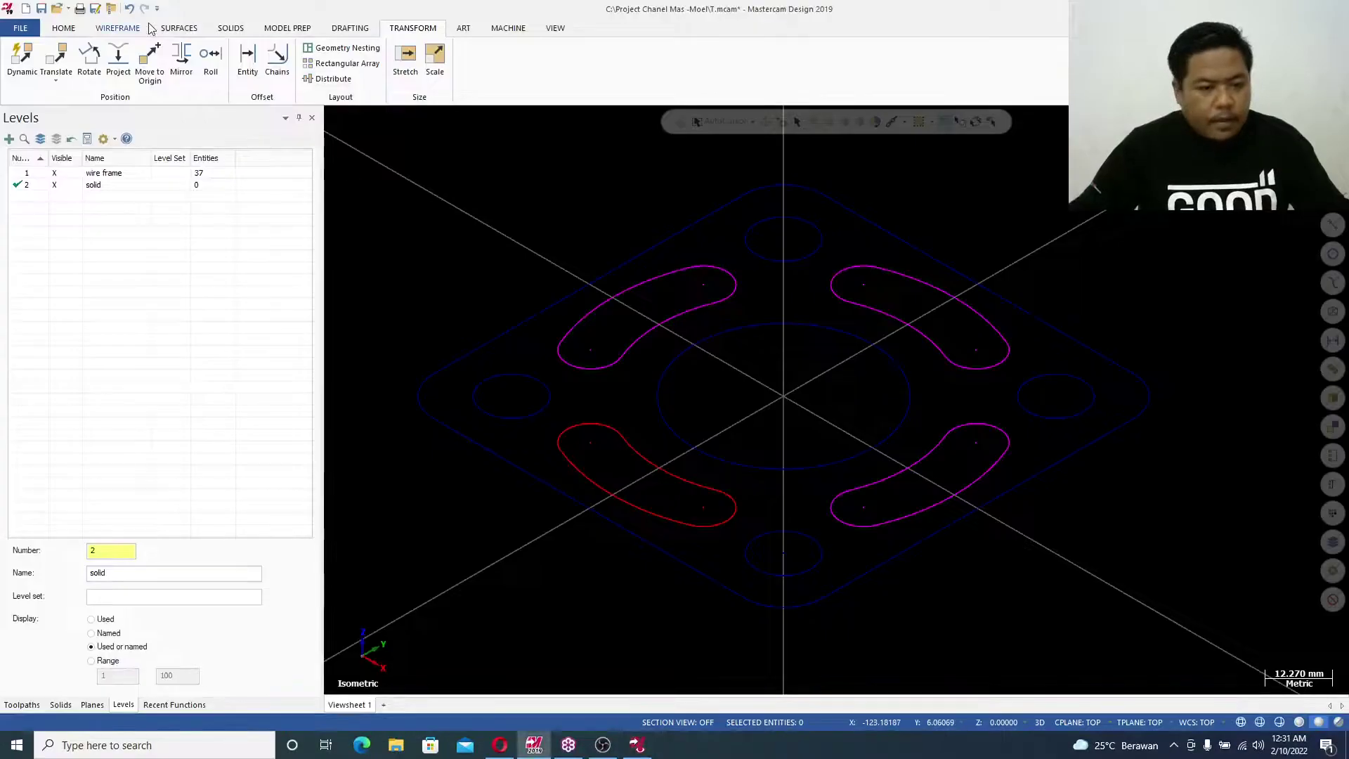
Start a solid Extrude and chain the plate's outer profile, four corner holes, four curved slots and central bore, accepting the chains
click(120, 28)
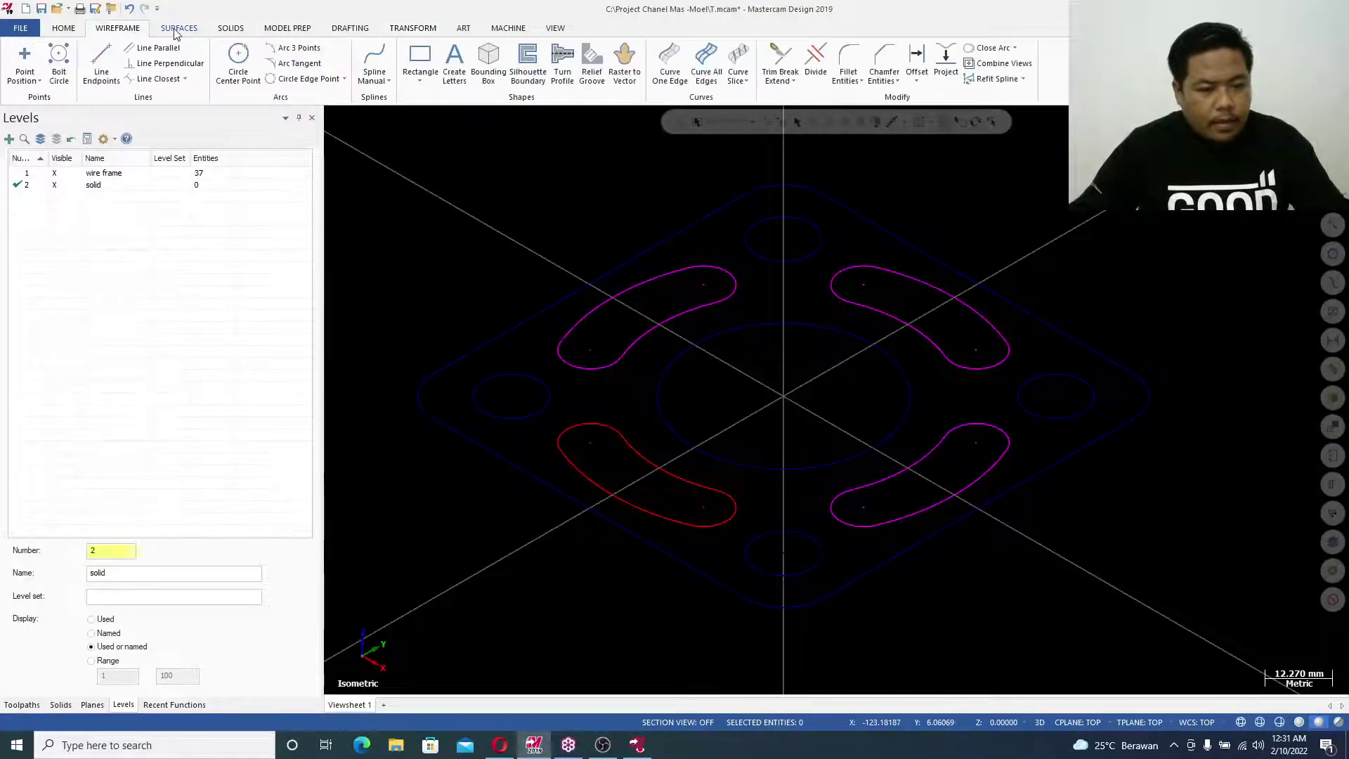
click(225, 30)
click(135, 67)
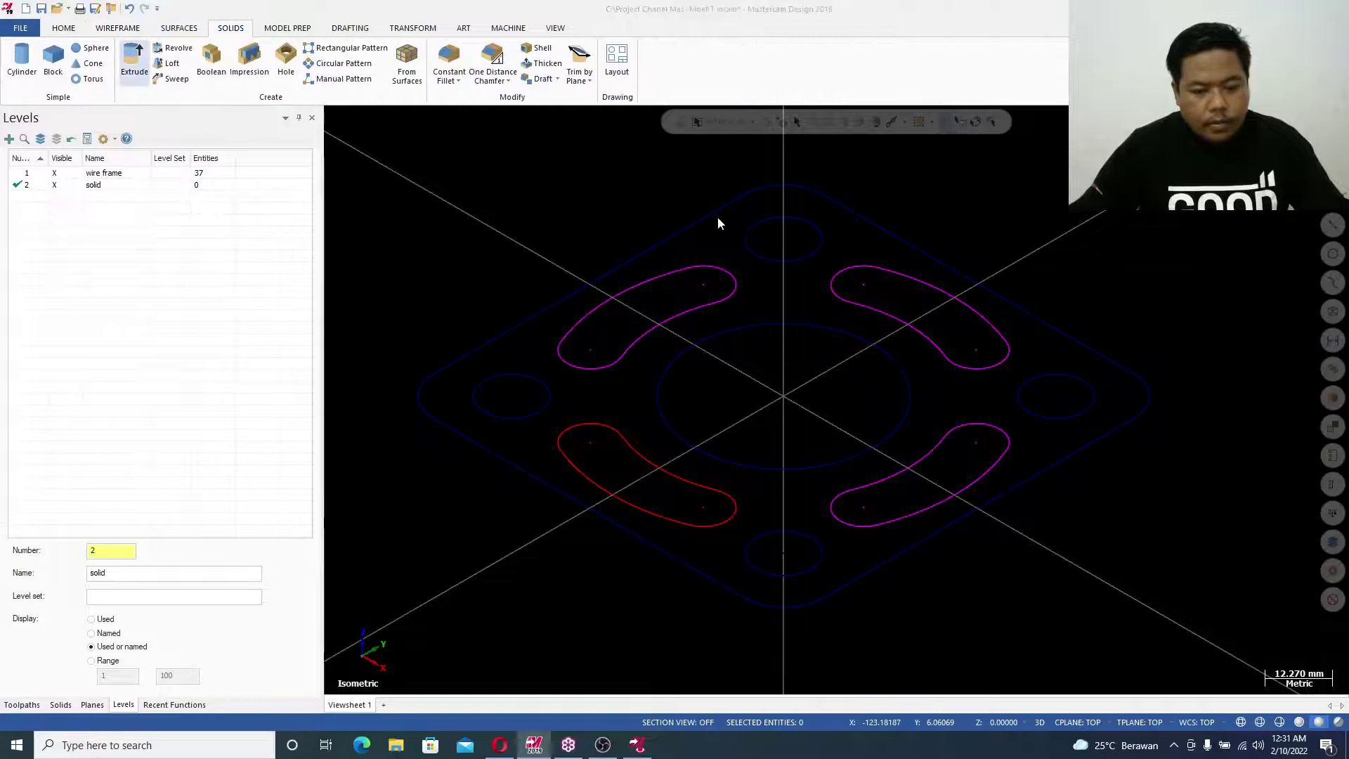
click(713, 480)
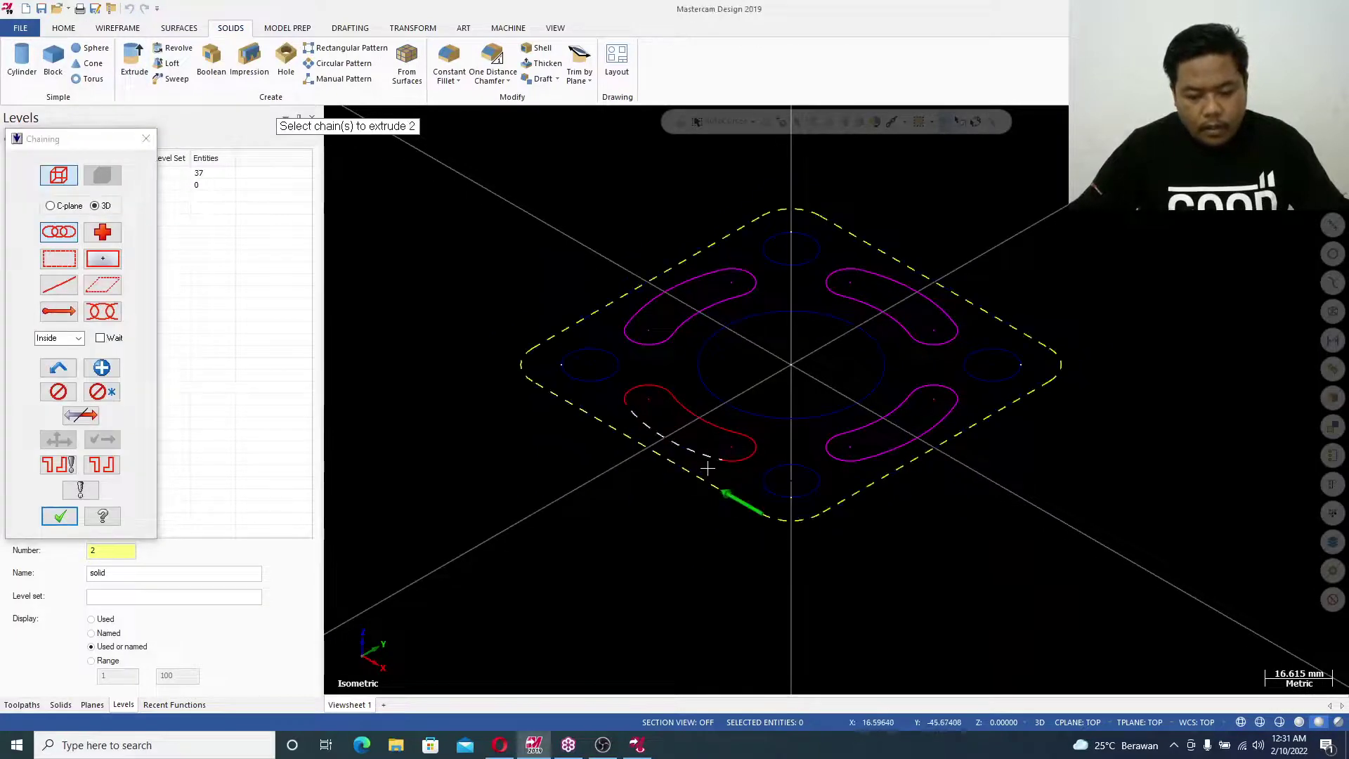
click(703, 443)
click(609, 377)
click(722, 303)
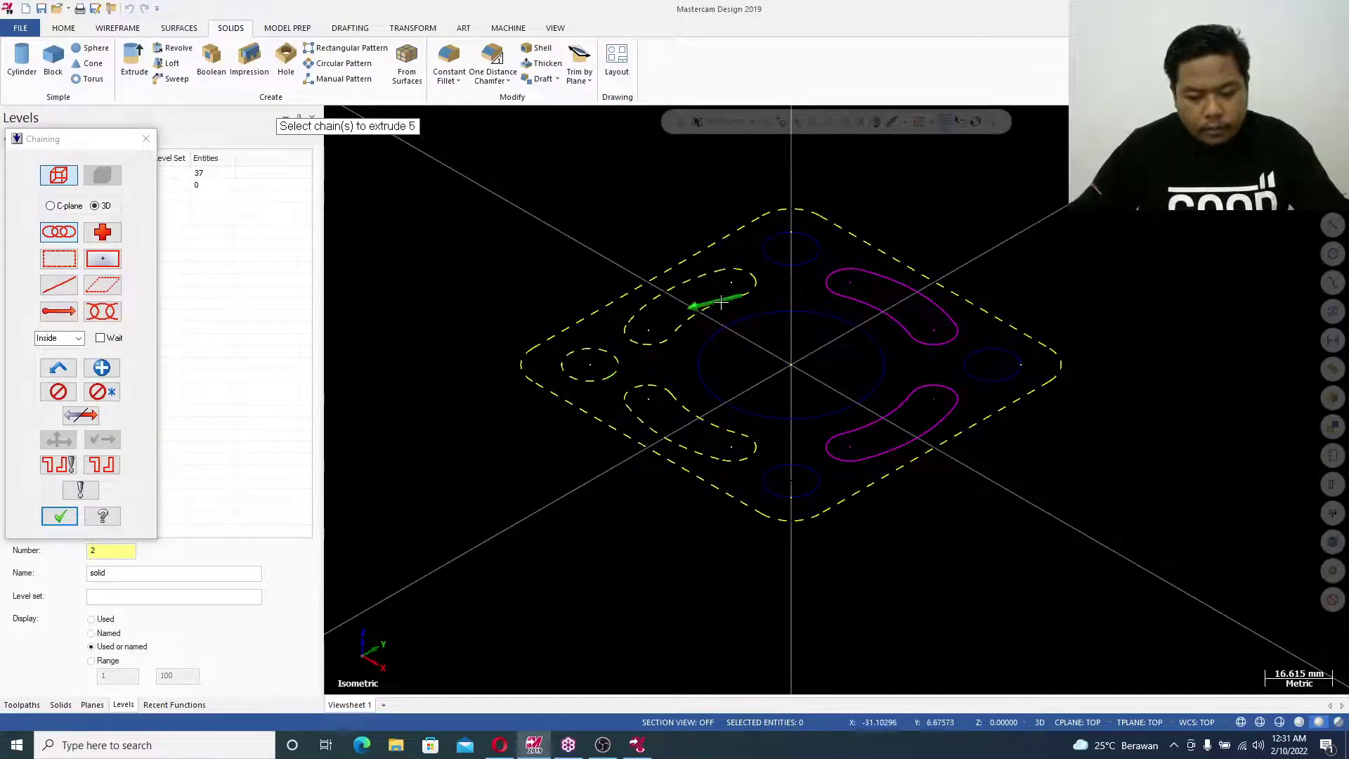
click(798, 260)
click(884, 318)
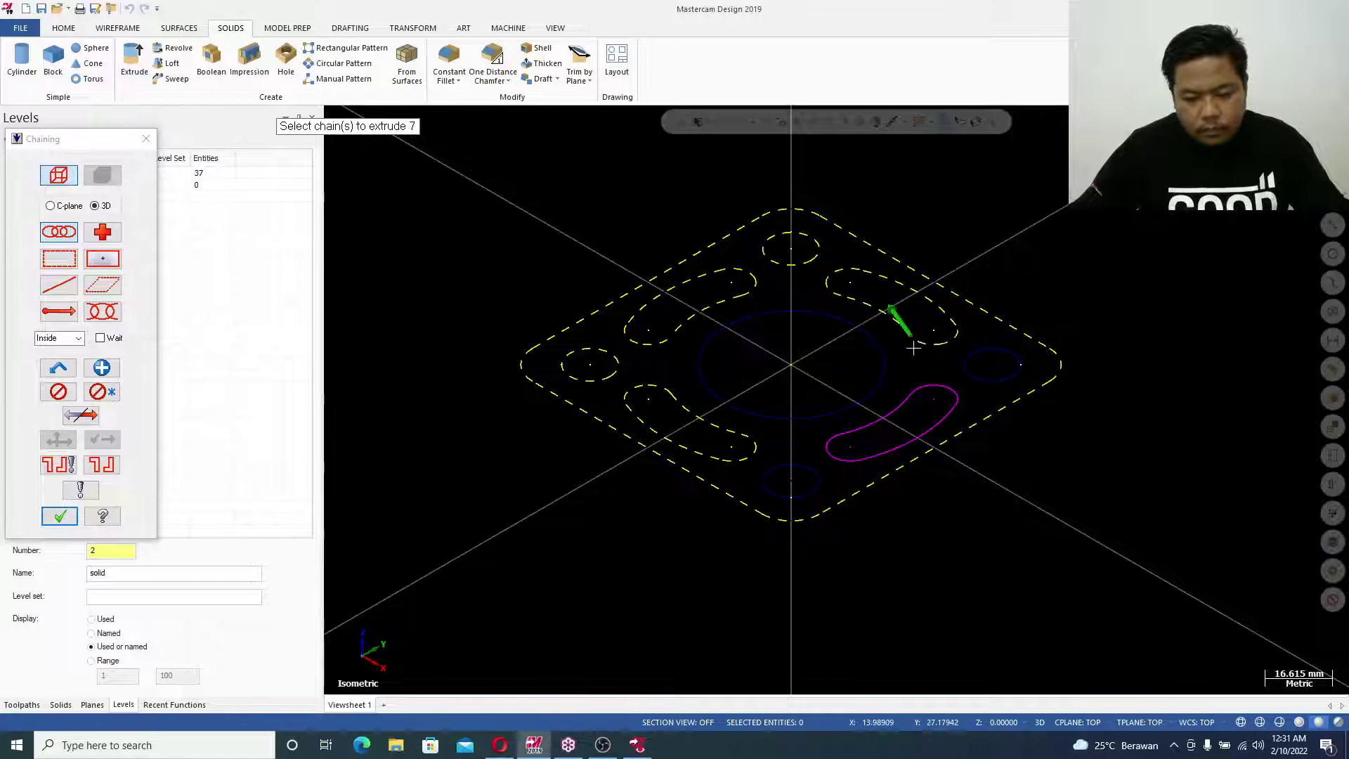
click(977, 378)
click(882, 377)
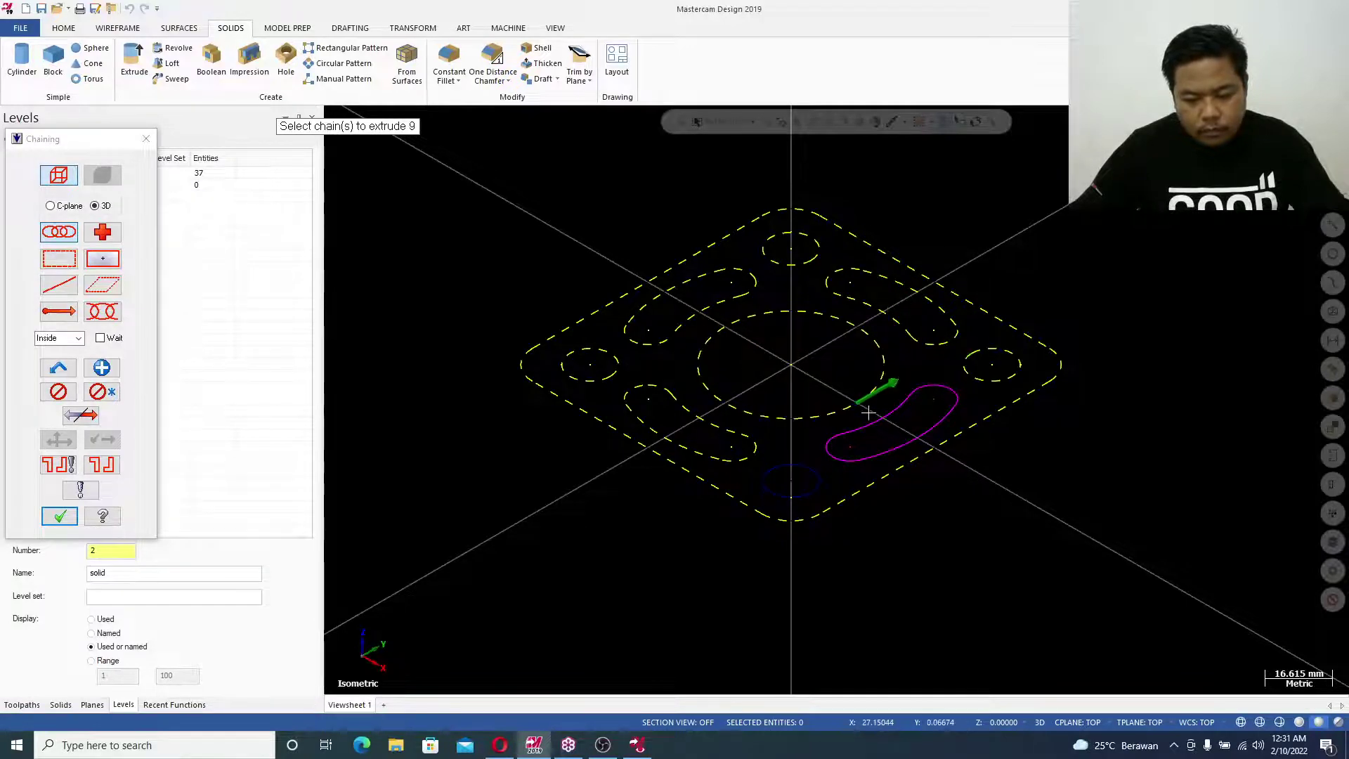
click(861, 425)
click(804, 496)
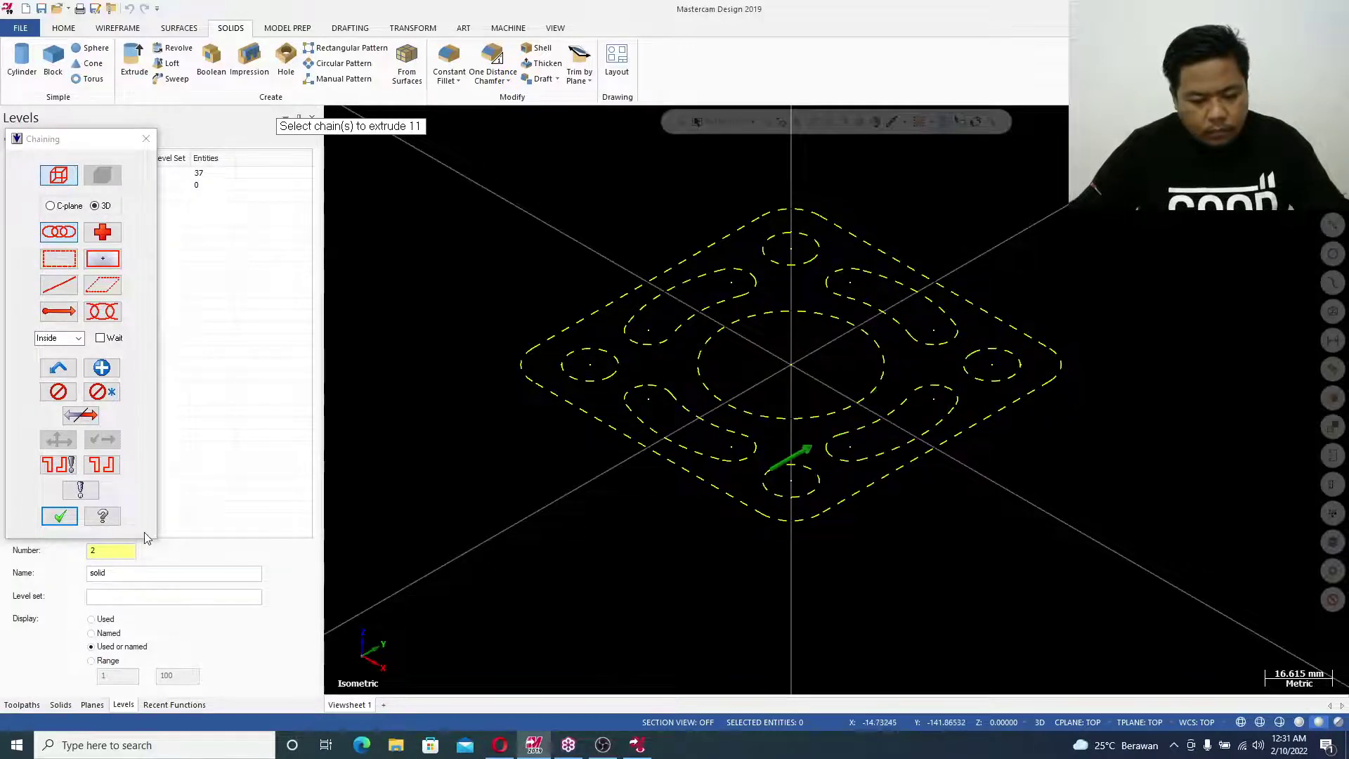
click(59, 516)
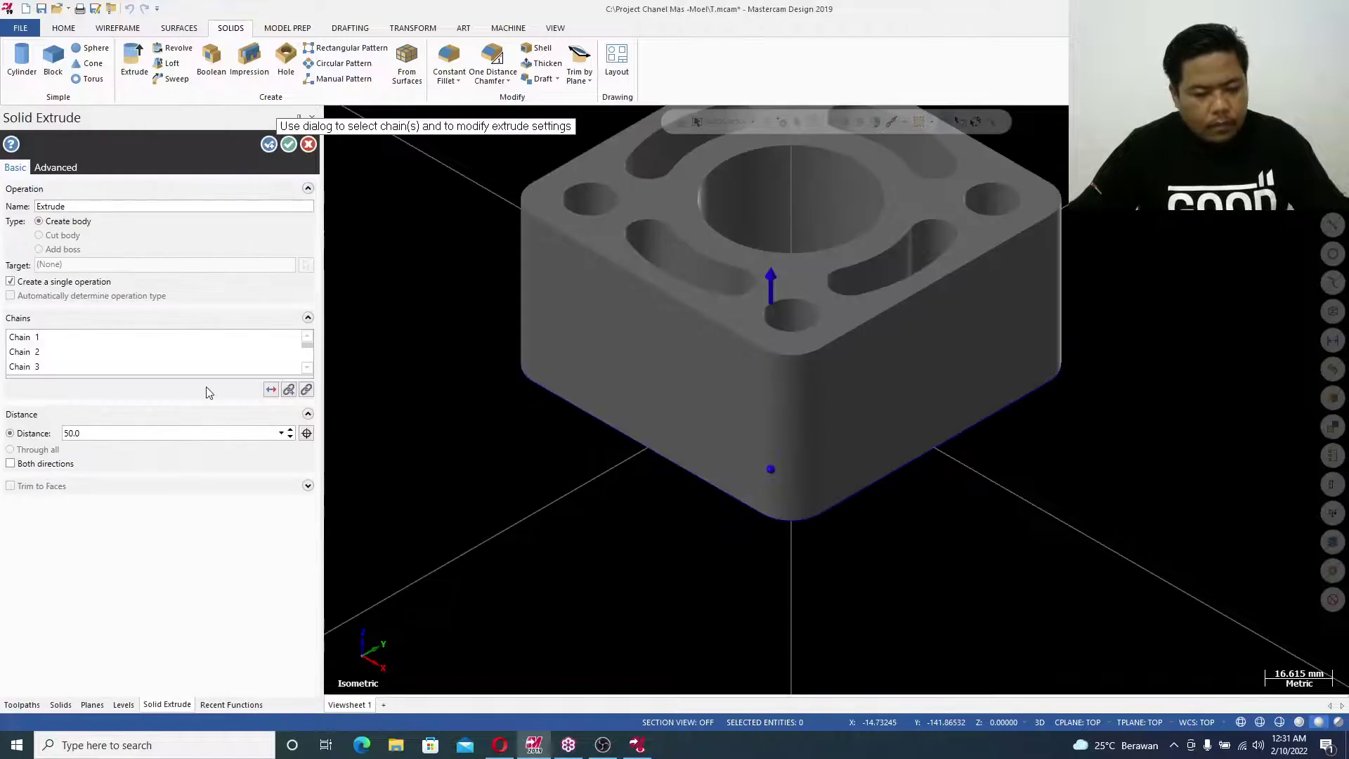
Reverse the extrusion direction downward, set its distance to 20 mm, and create the solid body
click(272, 391)
click(165, 430)
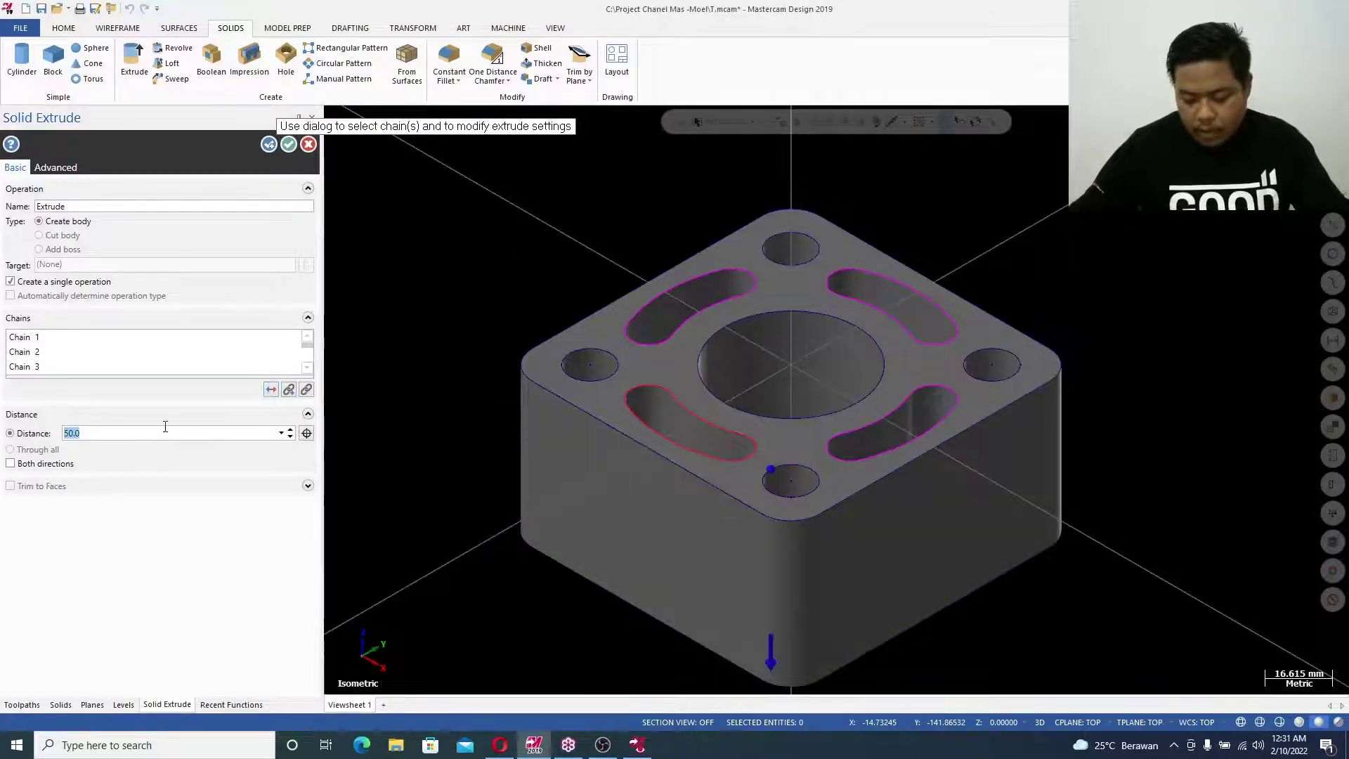
key(Return)
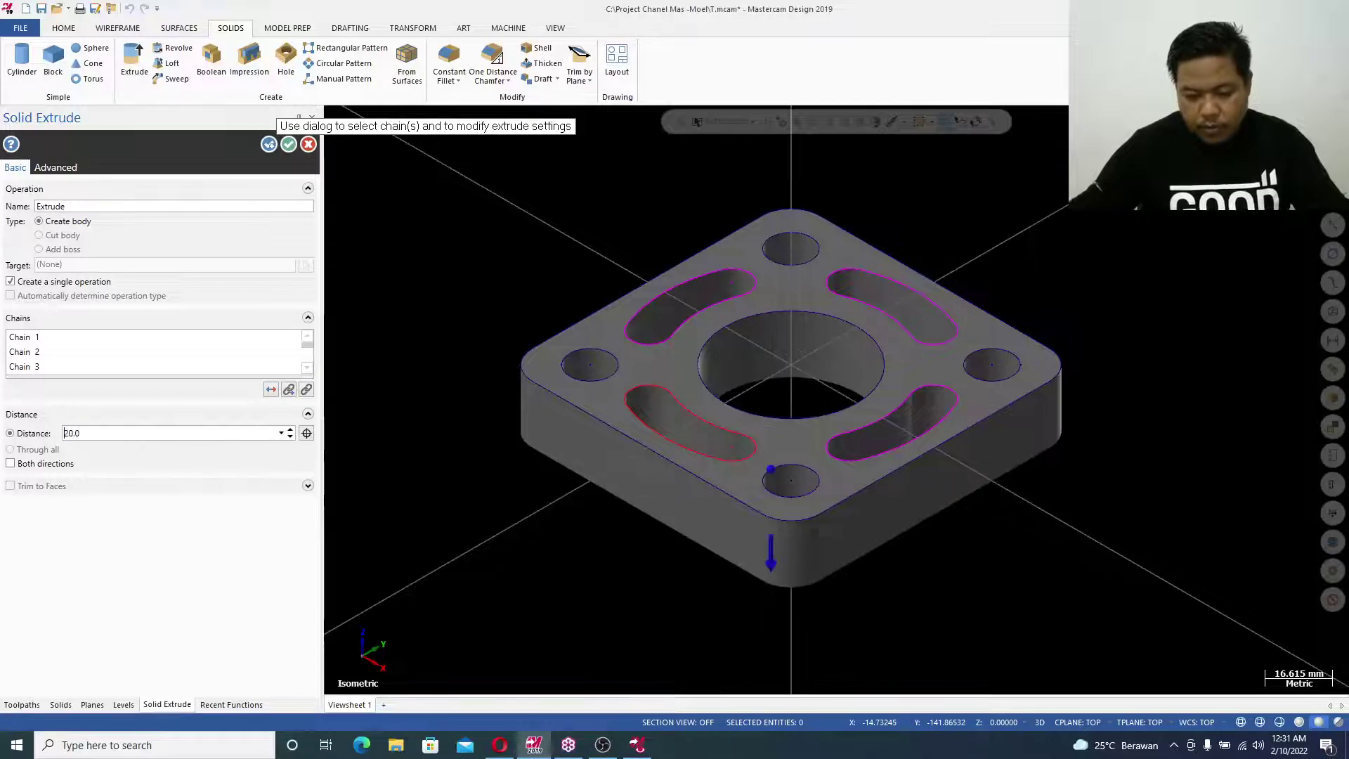
click(289, 145)
Check the extruded plate in the top and isometric views and clear the result colours from its slot outlines
mouse_move(731, 296)
middle_down()
mouse_move(705, 388)
mouse_move(732, 297)
middle_up()
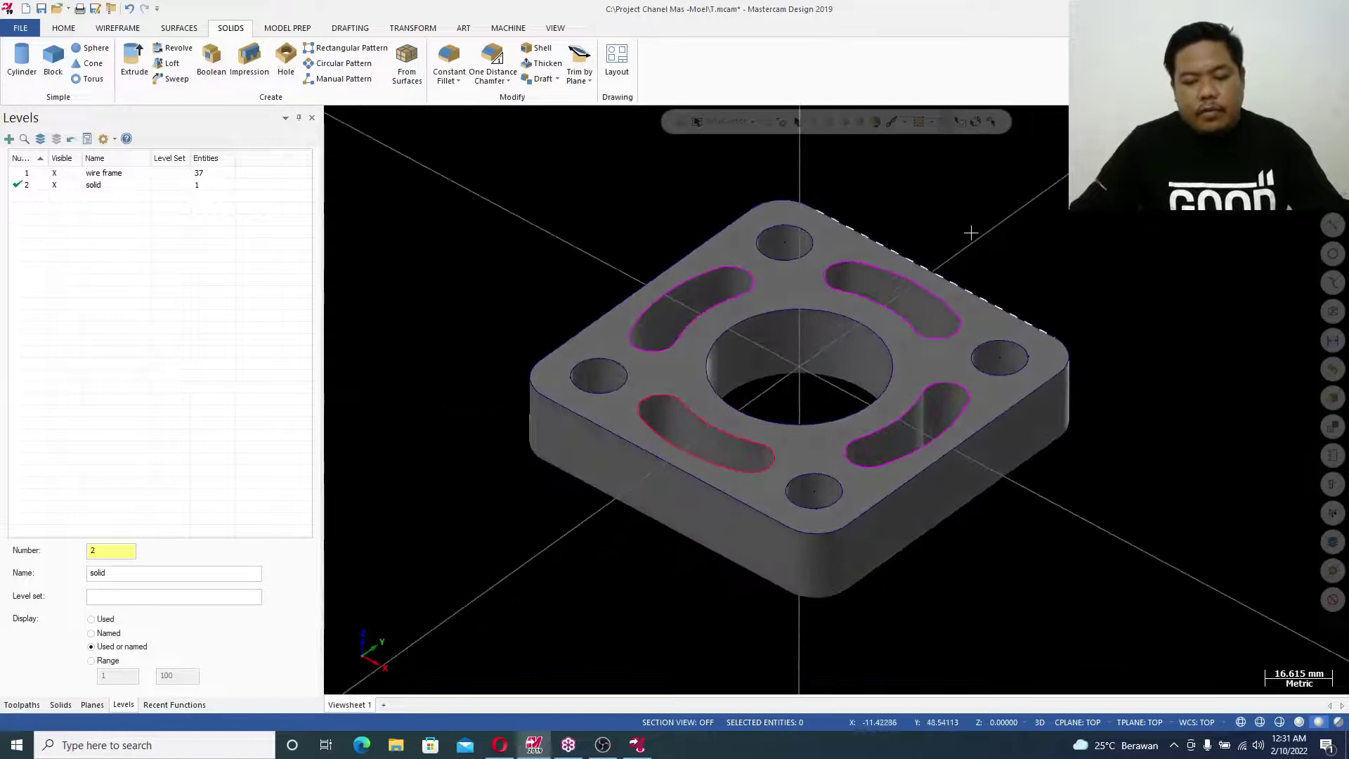
right_click(1015, 132)
click(1039, 251)
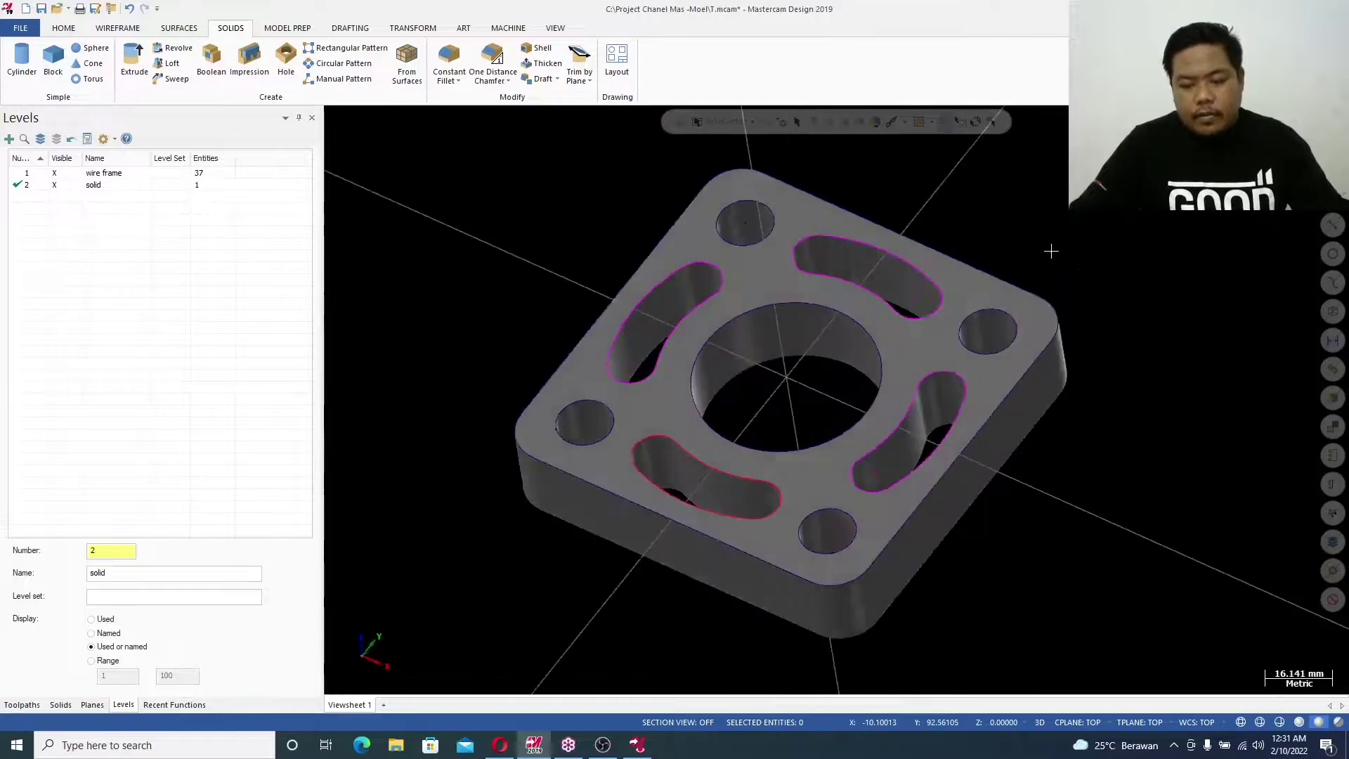
right_click(1064, 217)
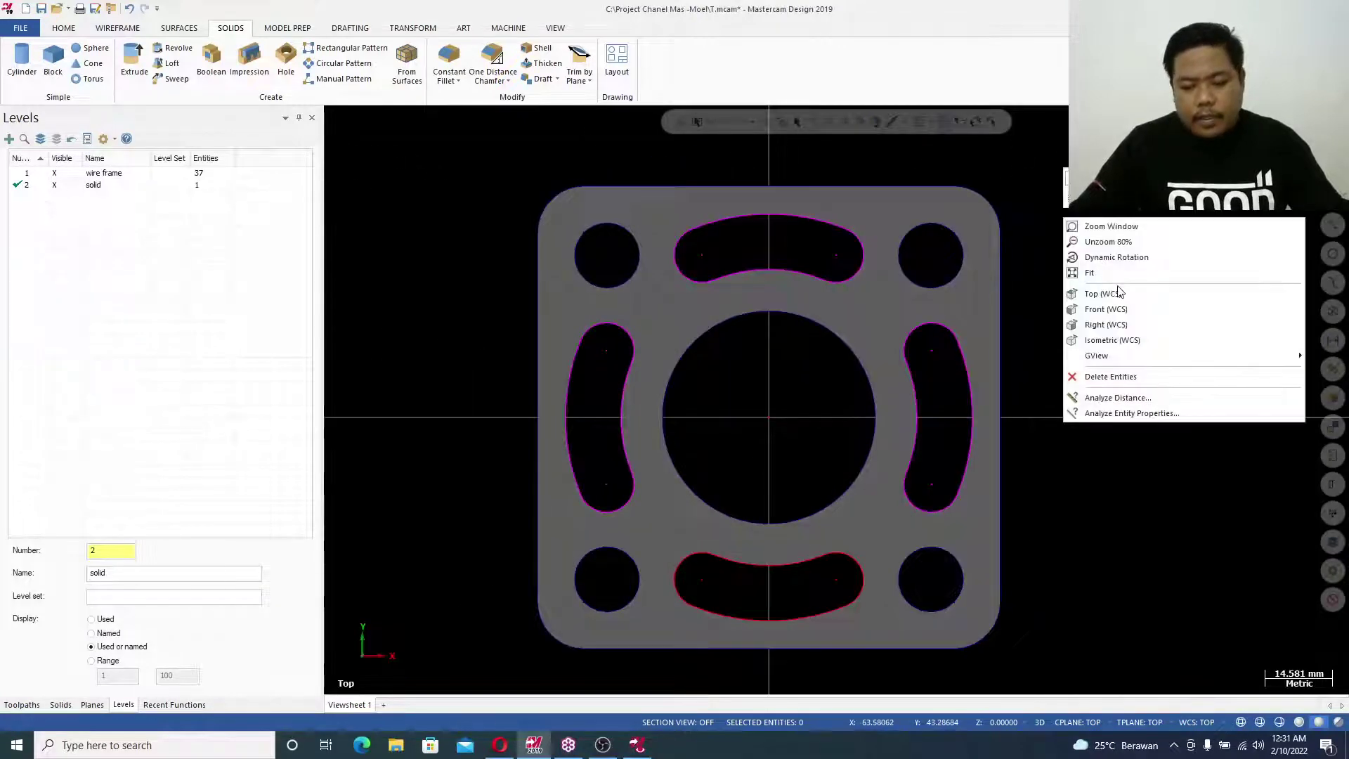
click(1140, 342)
right_click(1232, 225)
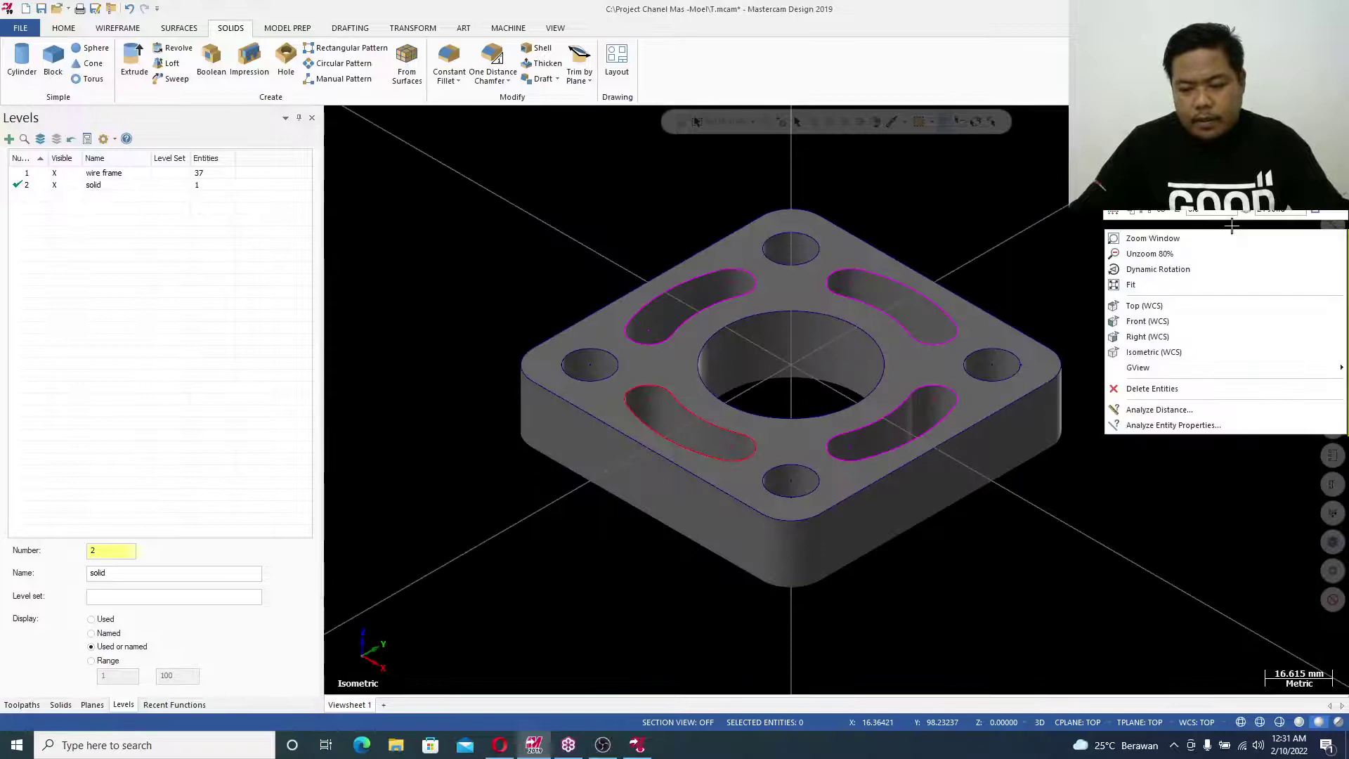
key(Escape)
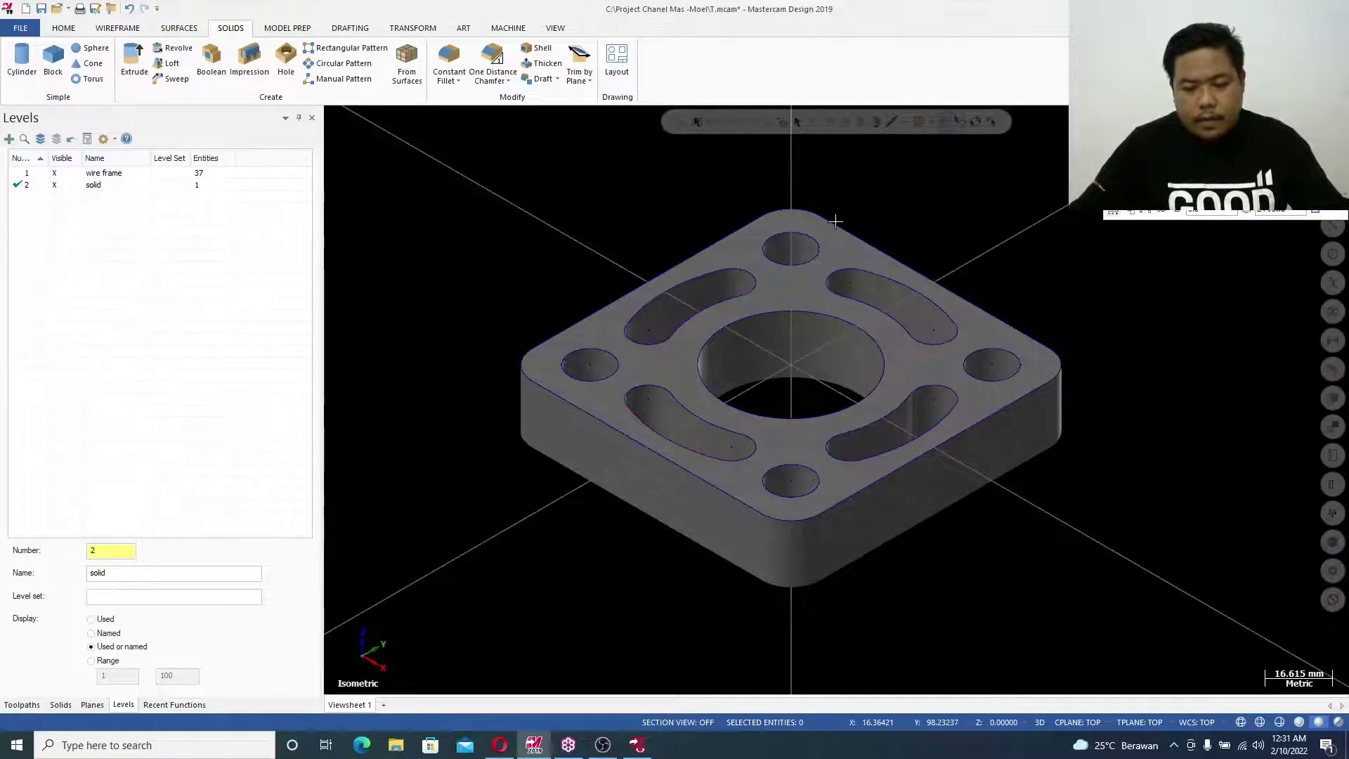
Add a milling machine group using the MILL 3 - AXIS VMC MM machine definition
click(510, 29)
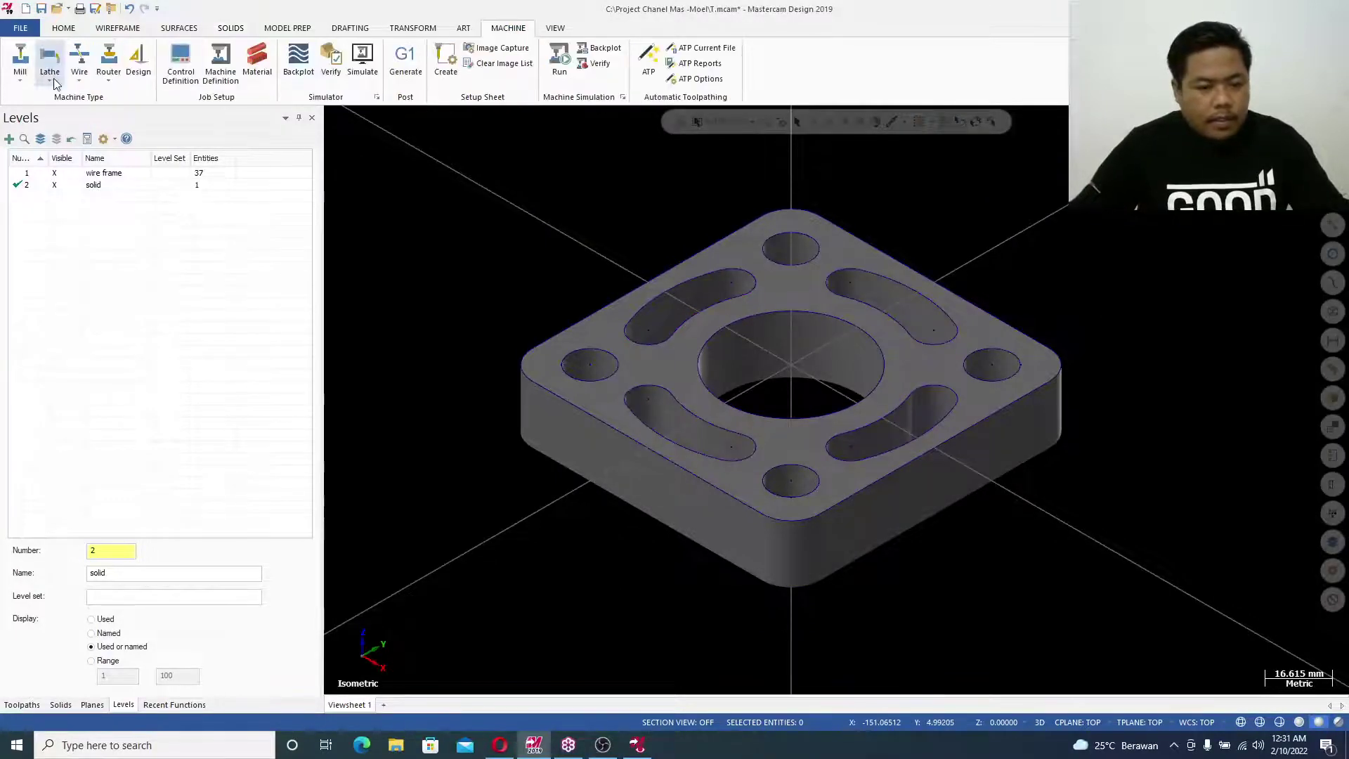
click(27, 80)
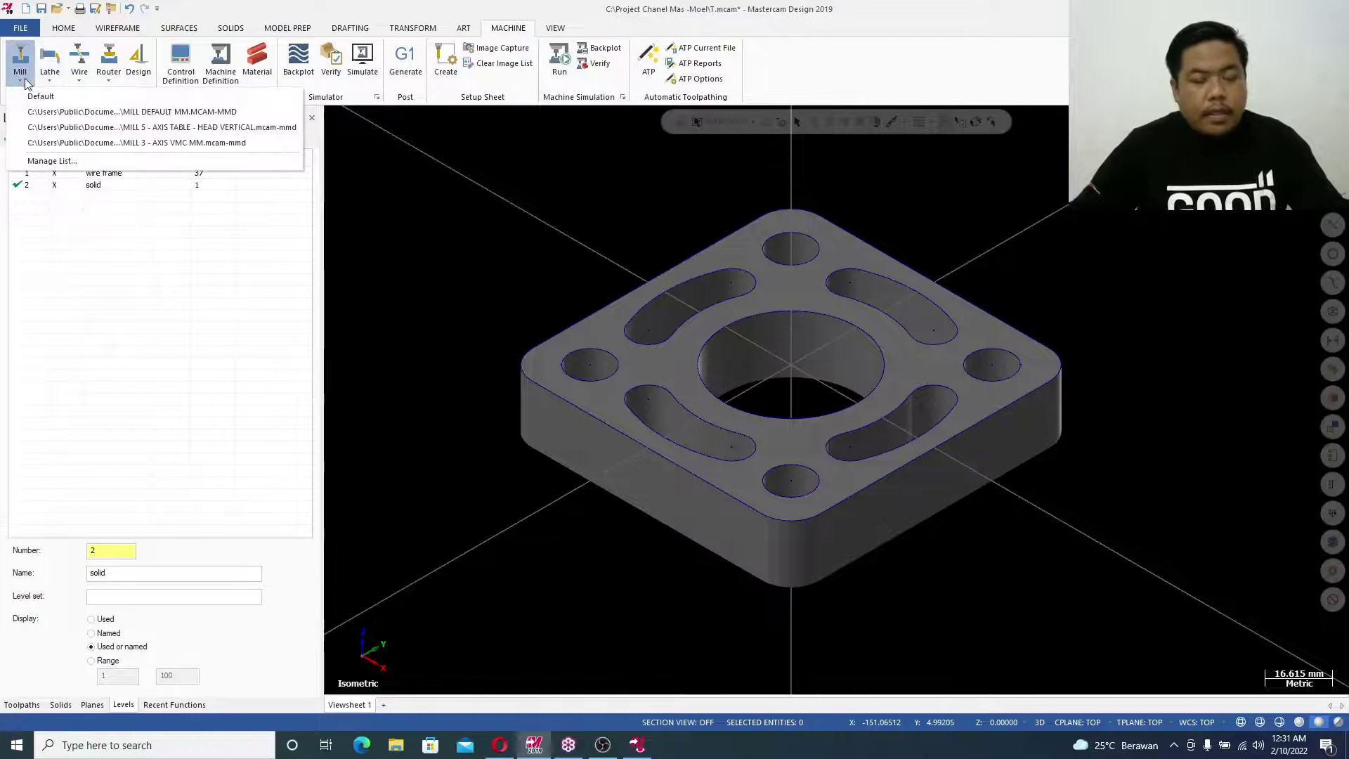
click(68, 143)
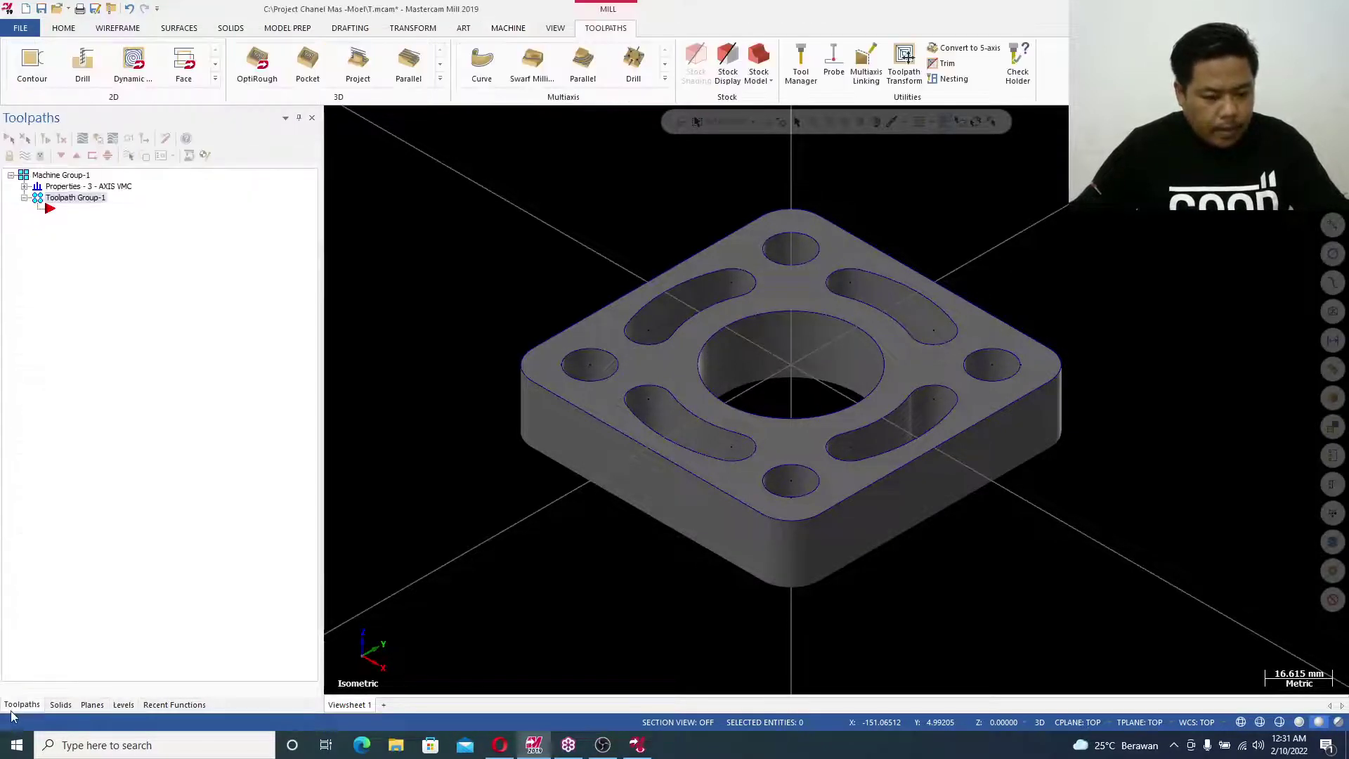
Start the machine group's stock setup and fit a rectangular bounding box around the plate's solid body
click(24, 187)
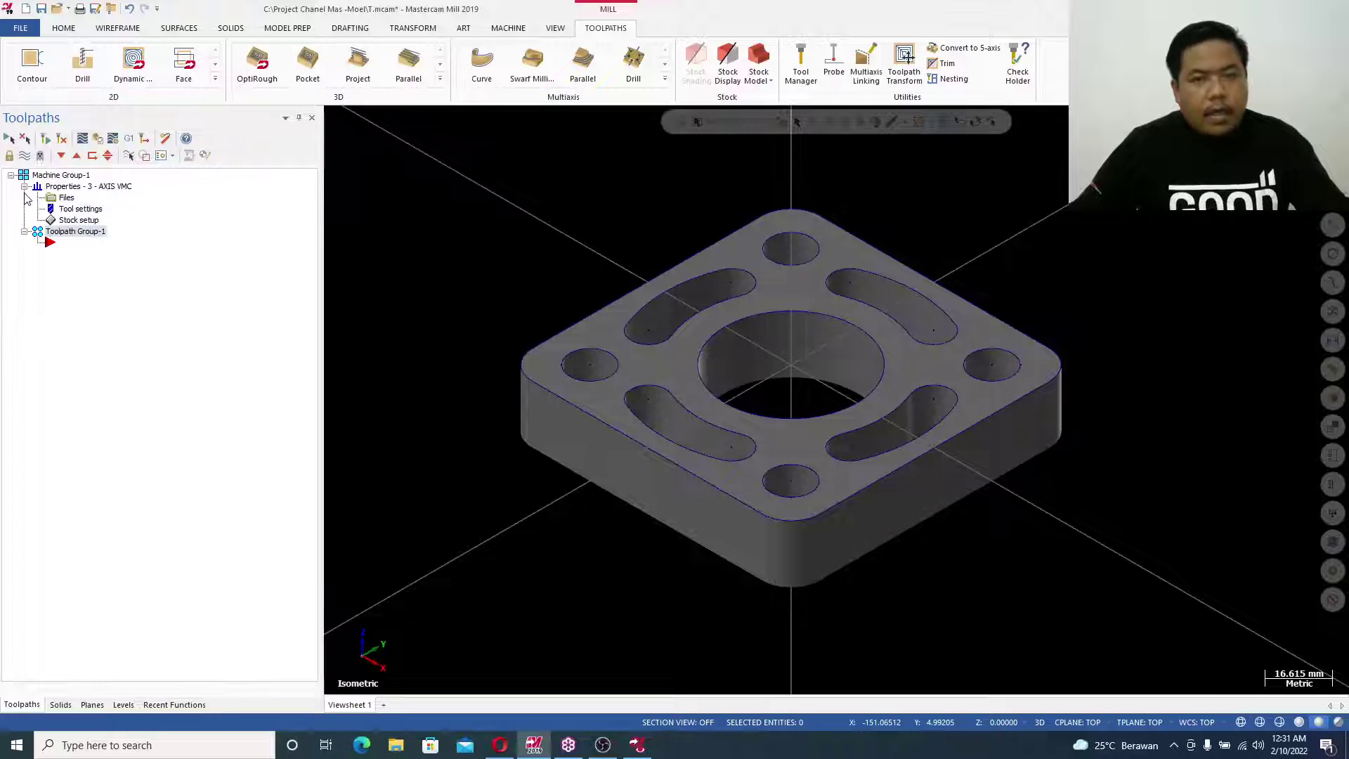
click(71, 220)
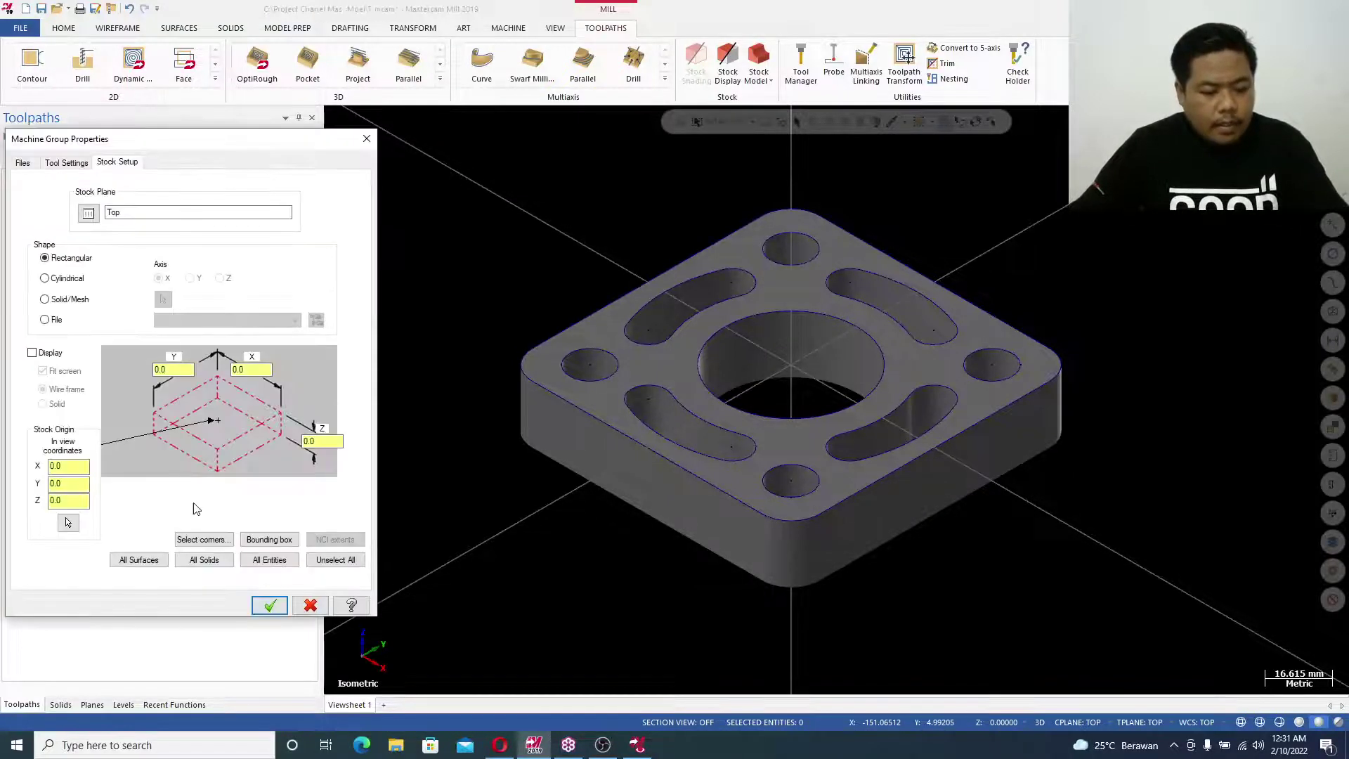
click(269, 539)
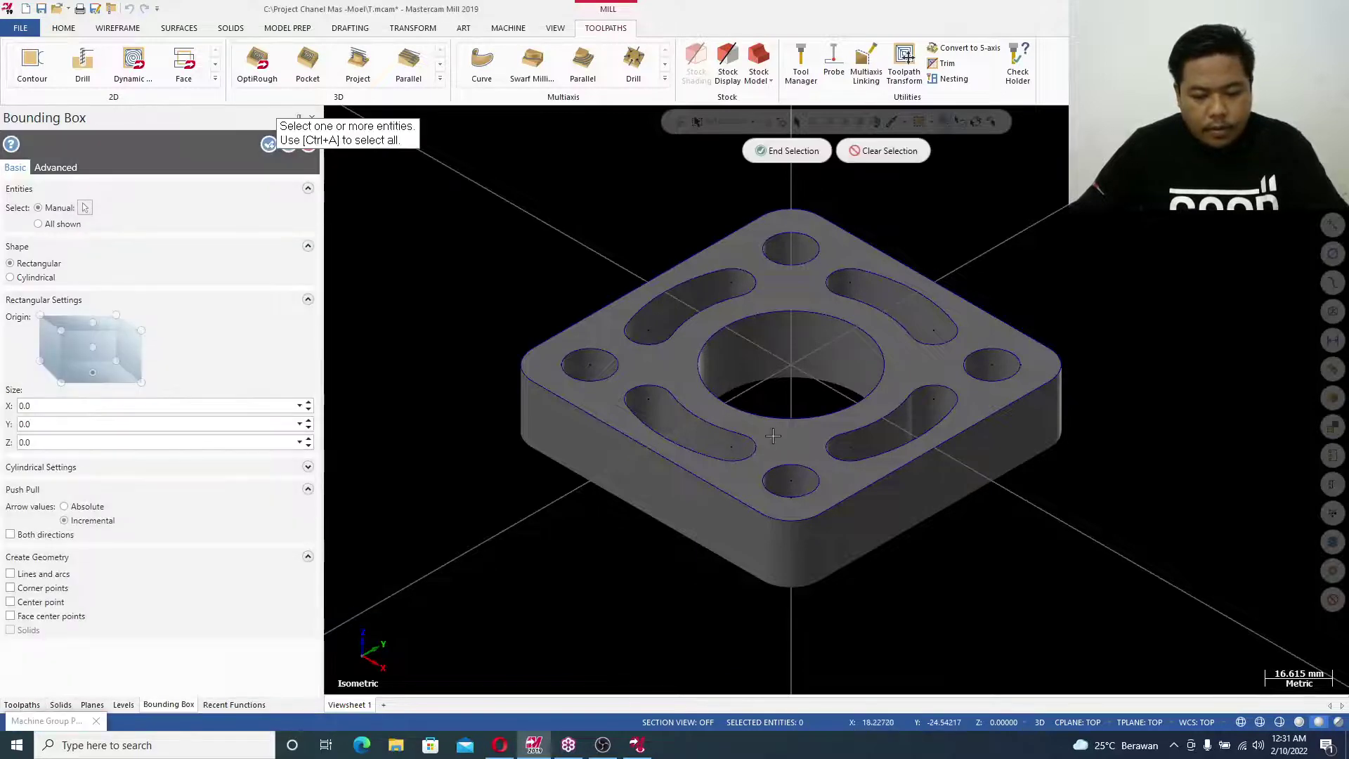
scroll(729, 500, down, 3)
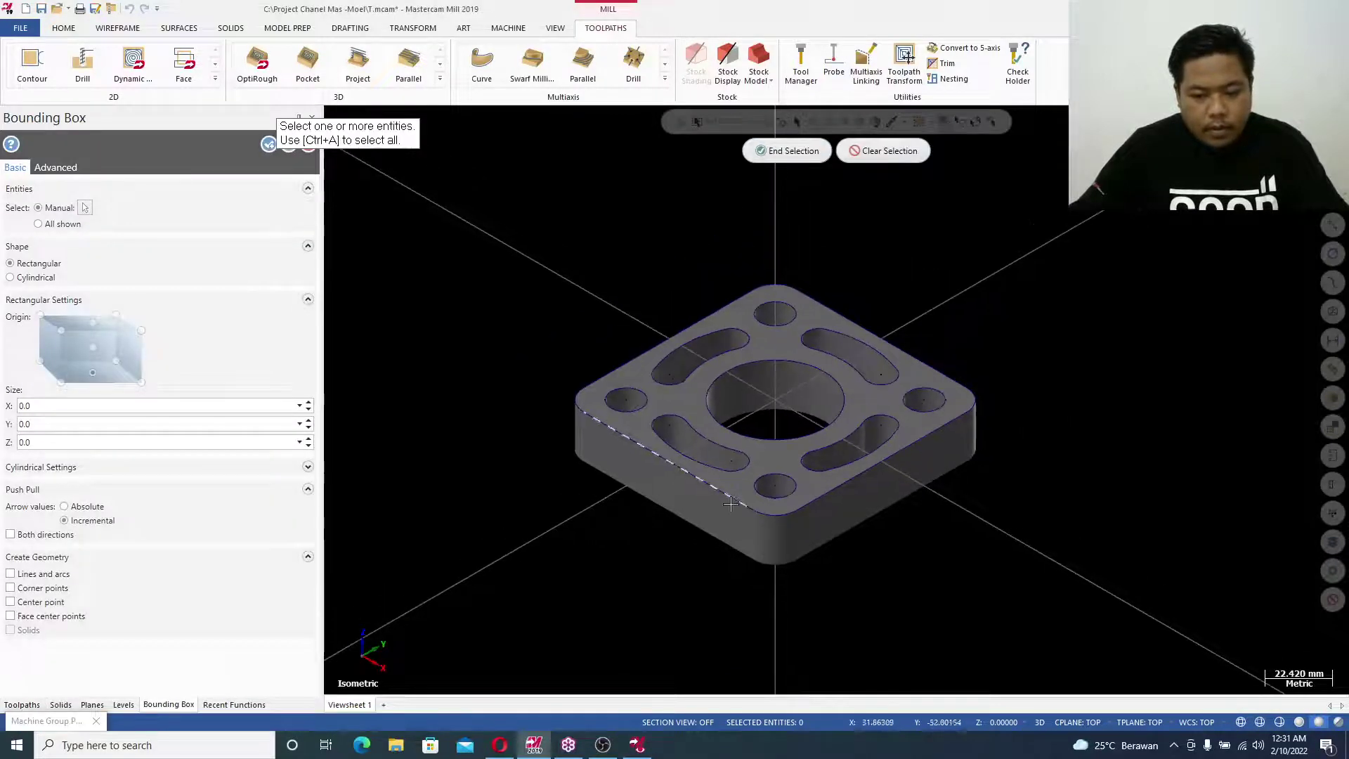
click(905, 127)
click(908, 143)
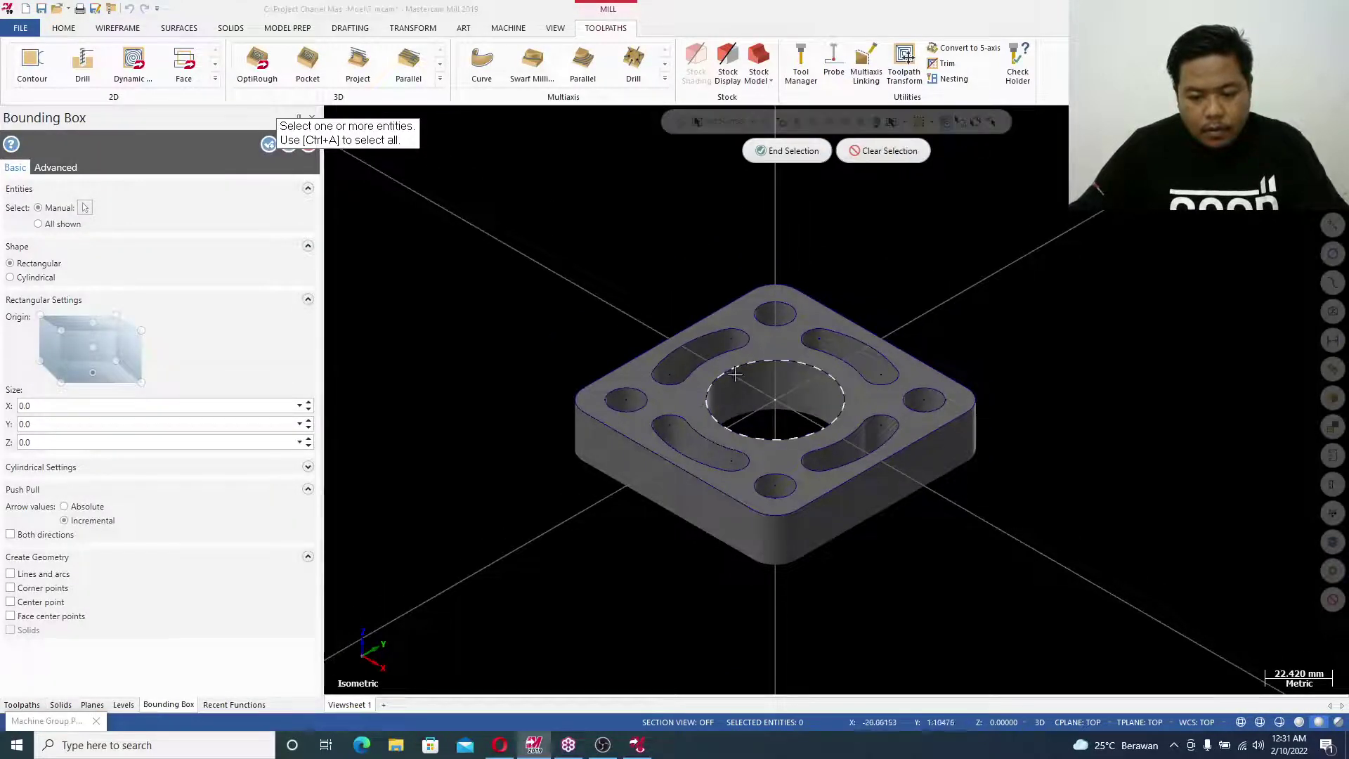
click(677, 402)
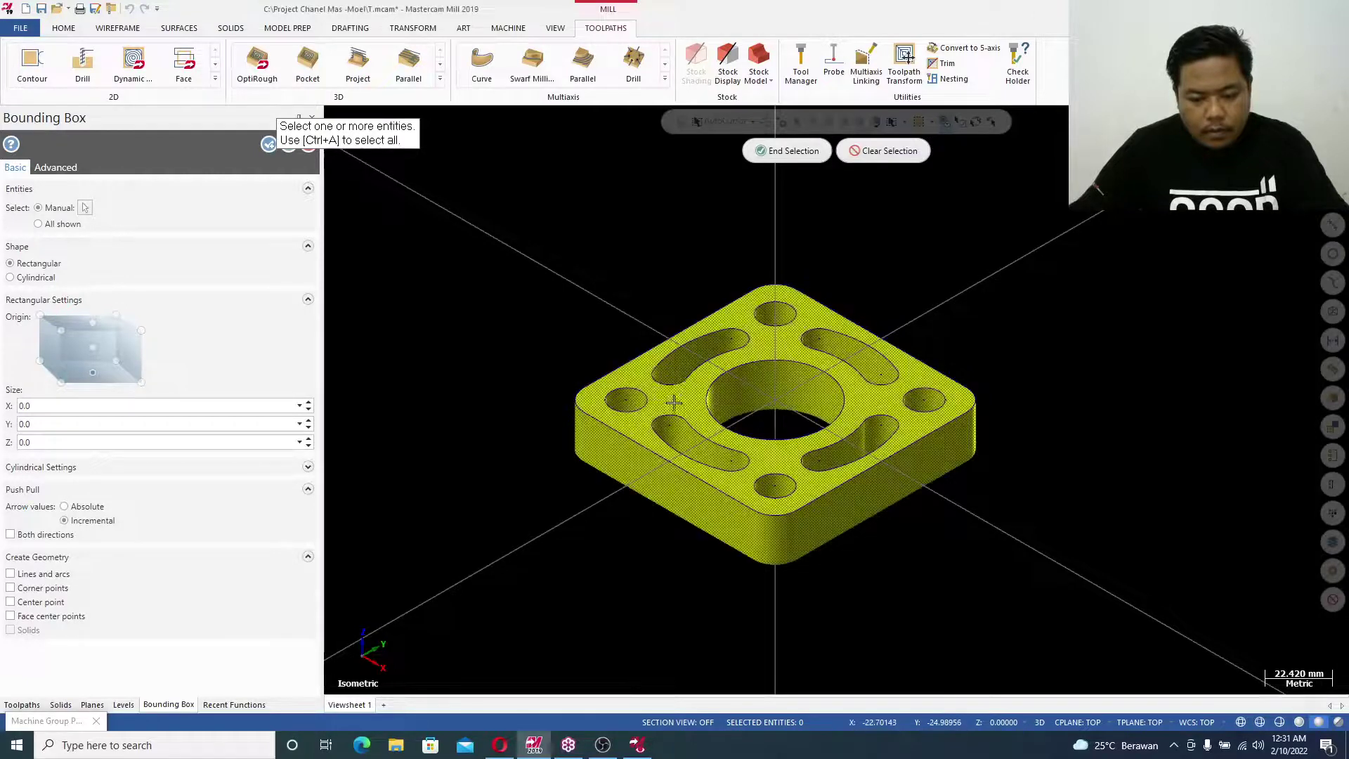
click(816, 152)
Set the stock bounding box size to X 110, Y 110 and Z 30 mm and accept it
click(122, 407)
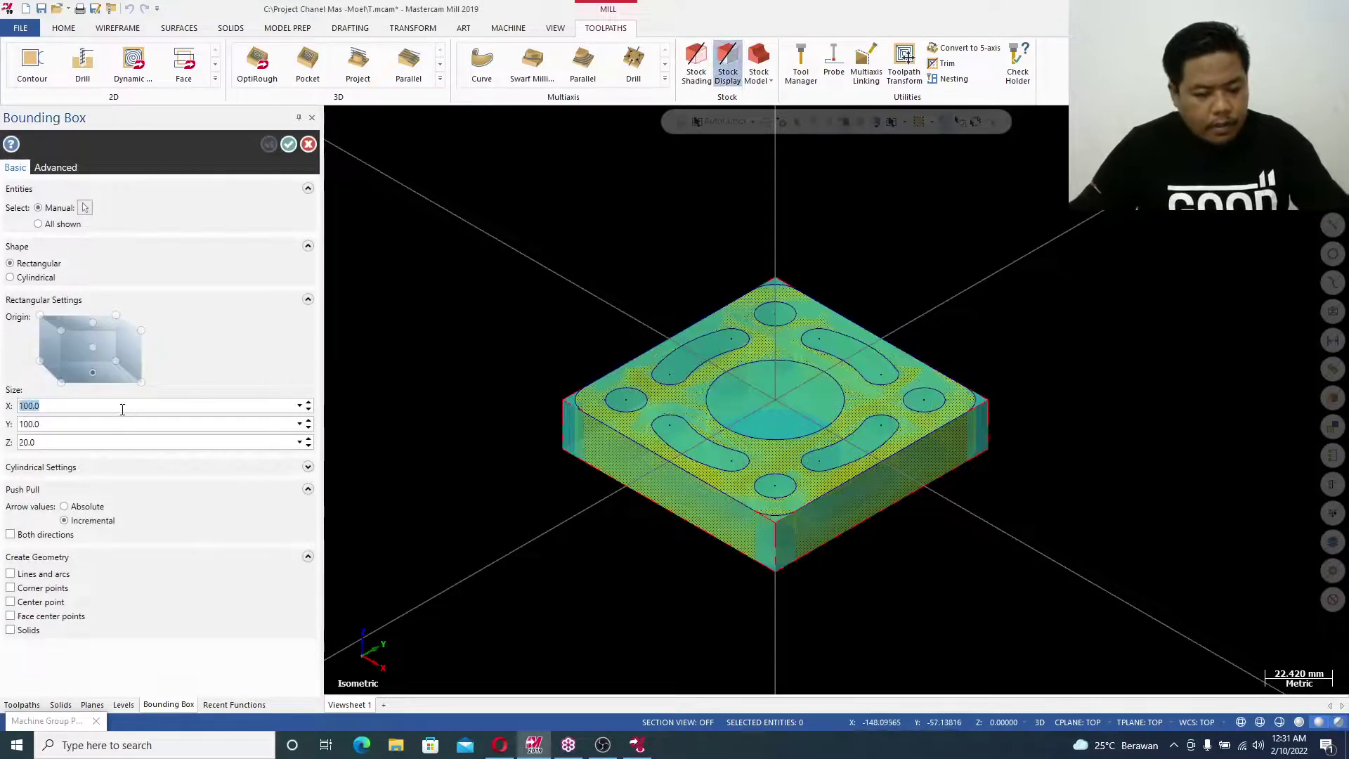
click(121, 405)
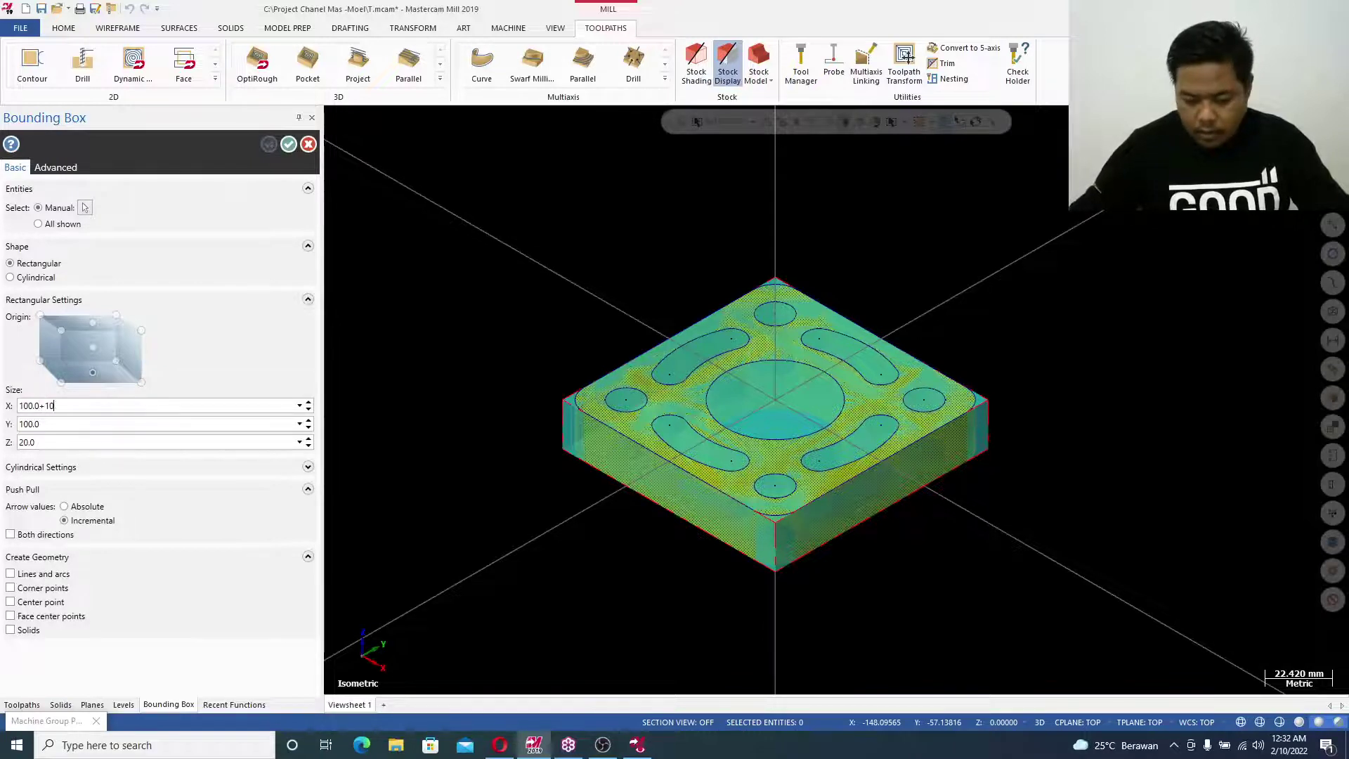
key(Return)
click(124, 421)
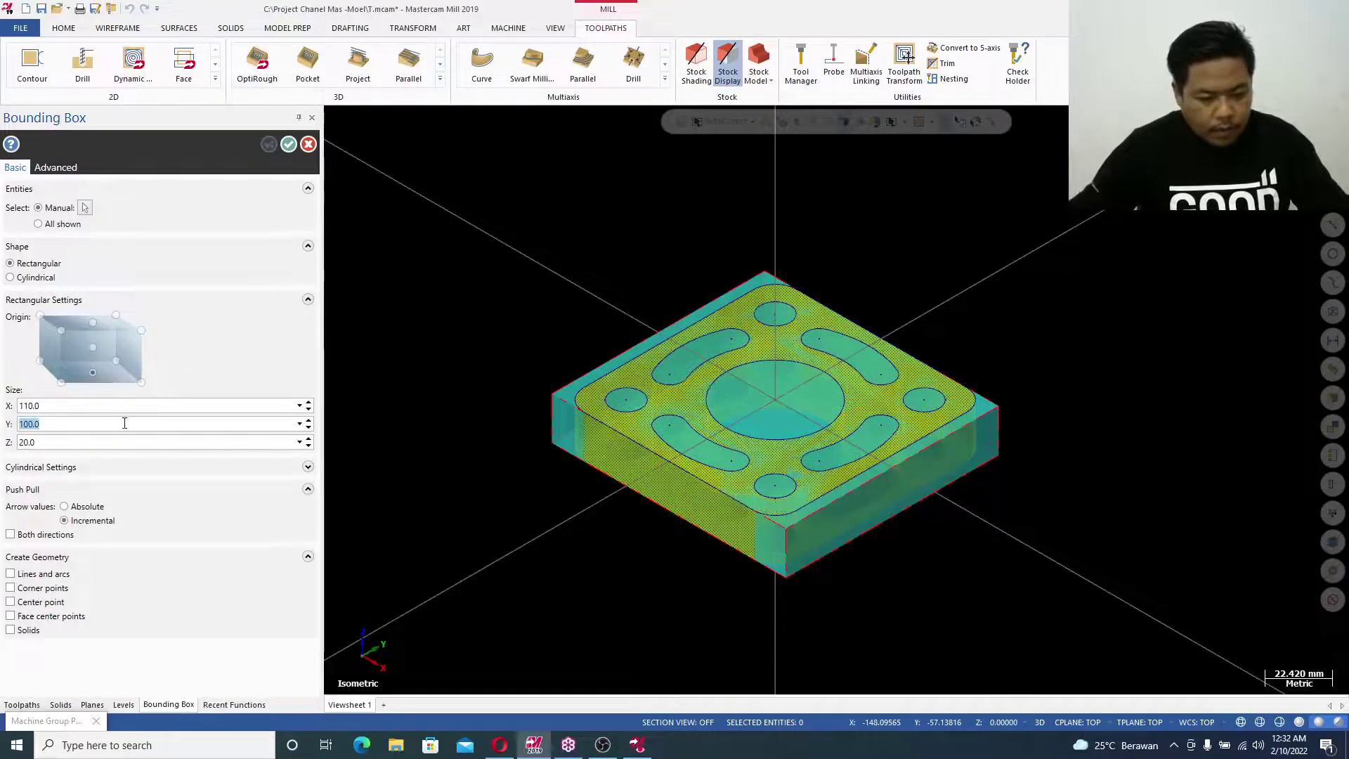
click(124, 423)
text(+1)
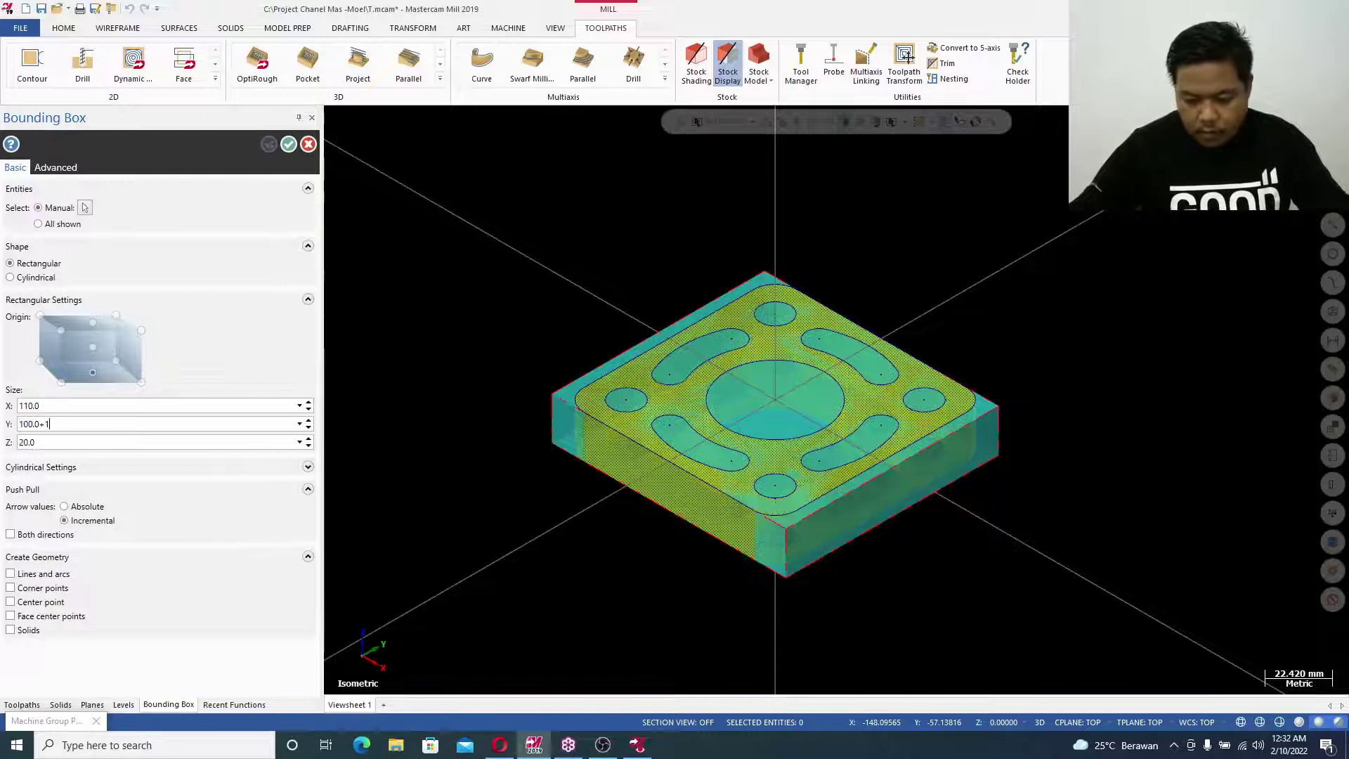
text(0)
key(Return)
click(109, 443)
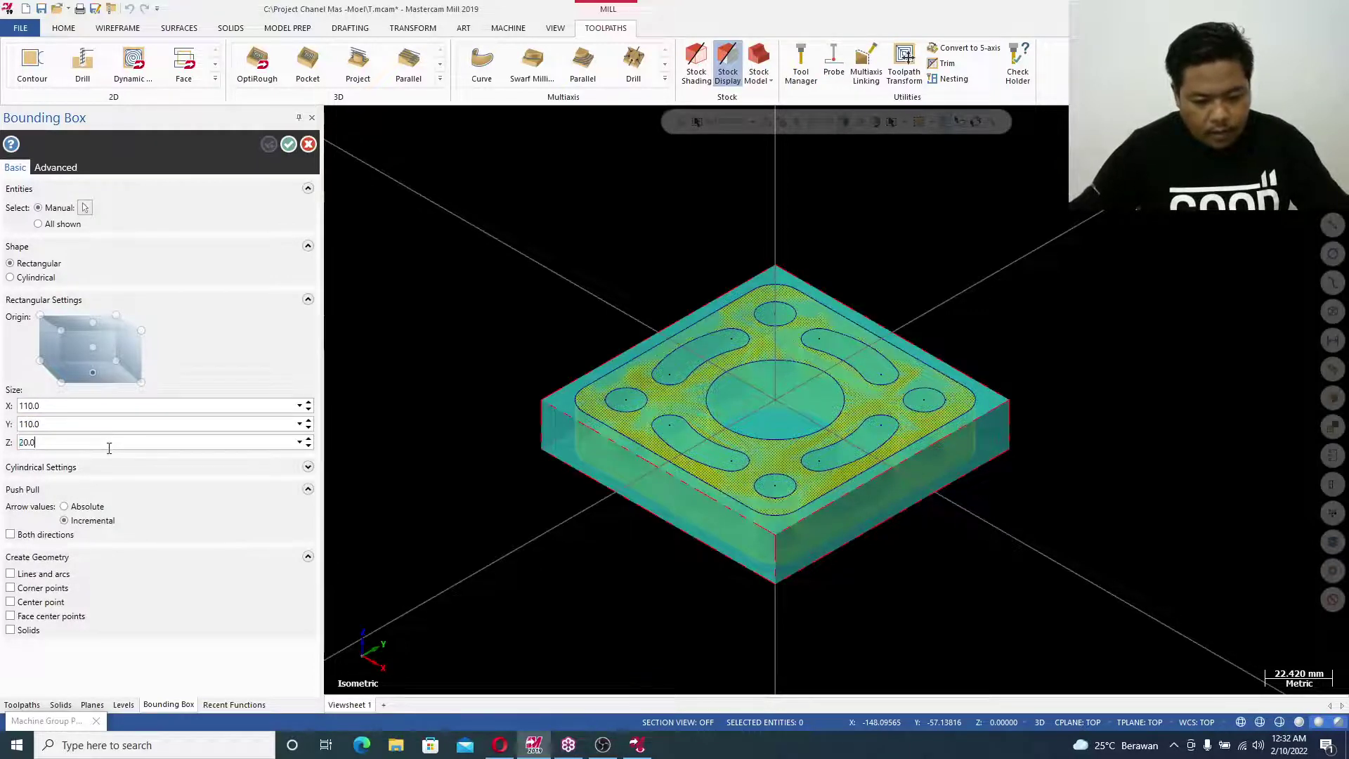
drag(109, 447, 1, 462)
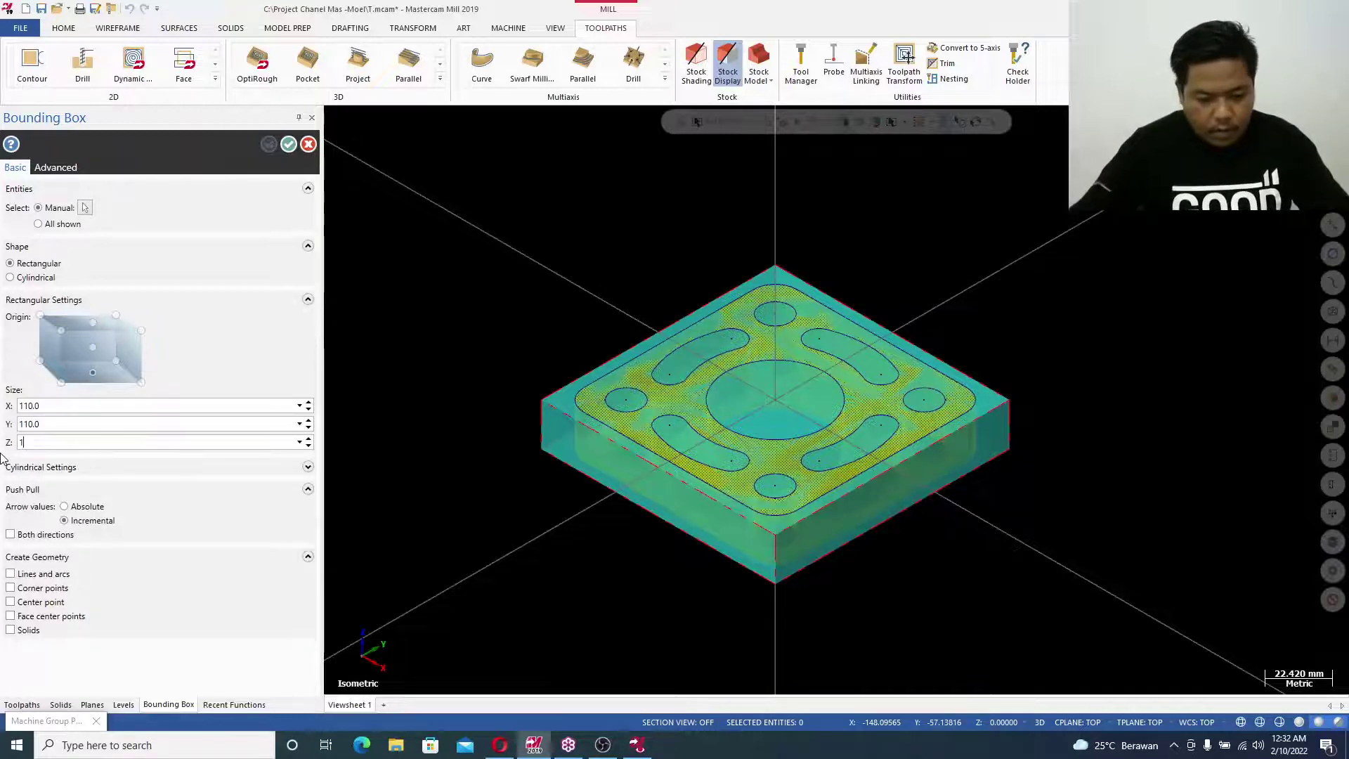
key(Tab)
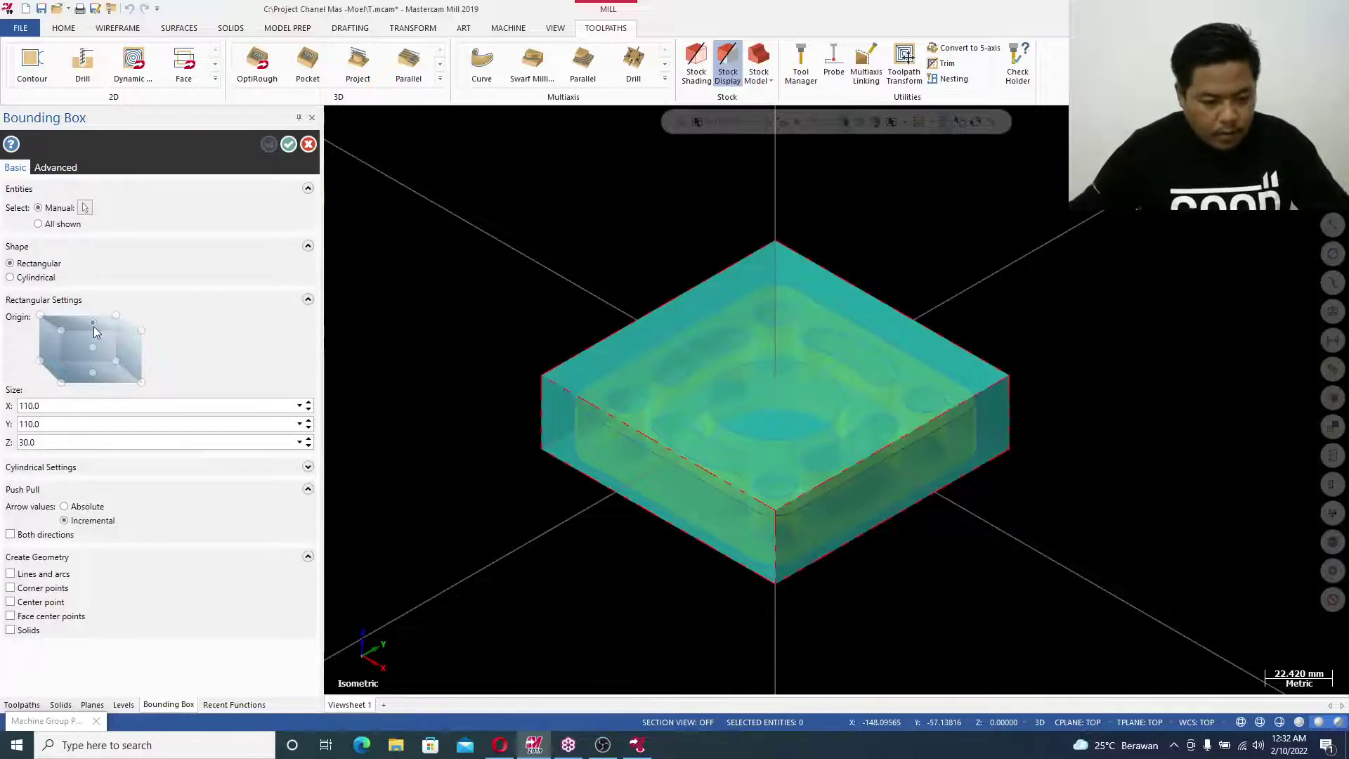
click(288, 144)
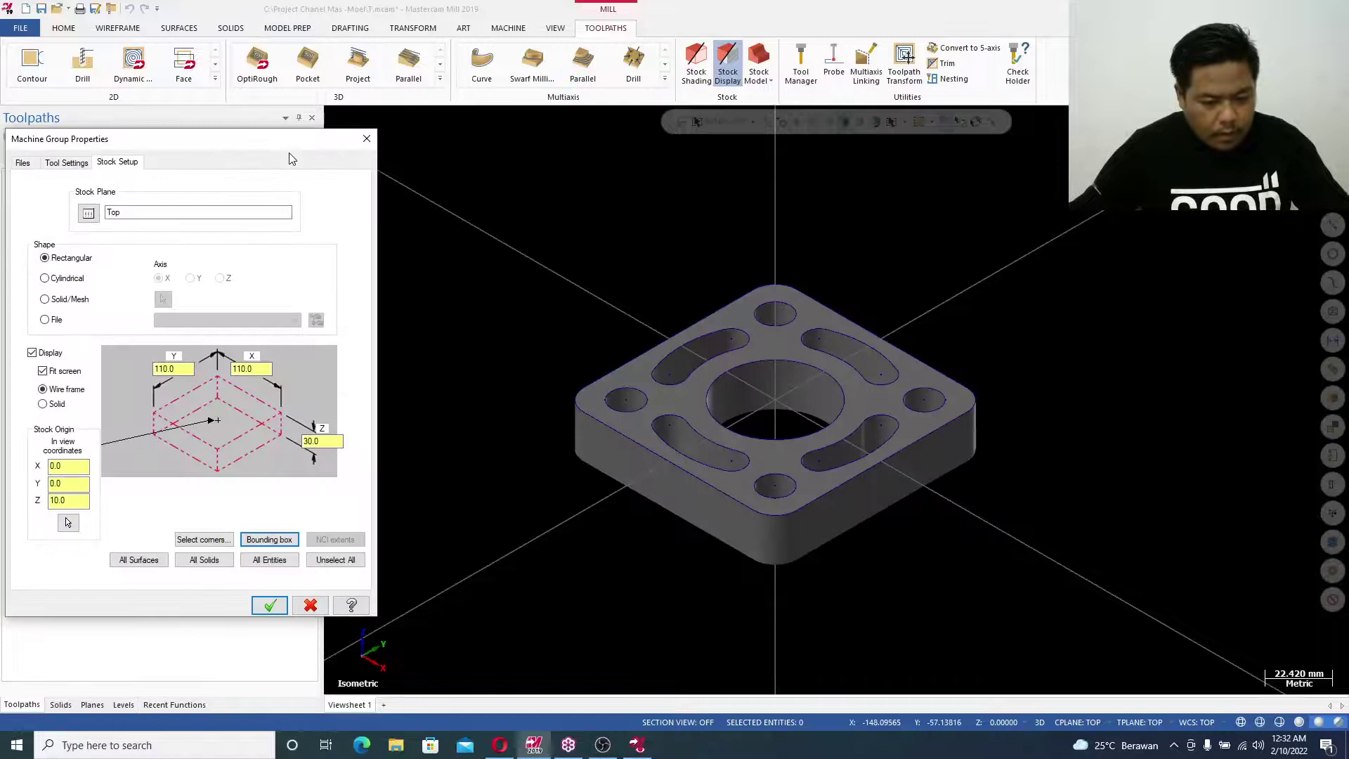
Set the stock origin's Z coordinate to 0, accept the stock setup and check the stock outline around the plate
double_click(68, 499)
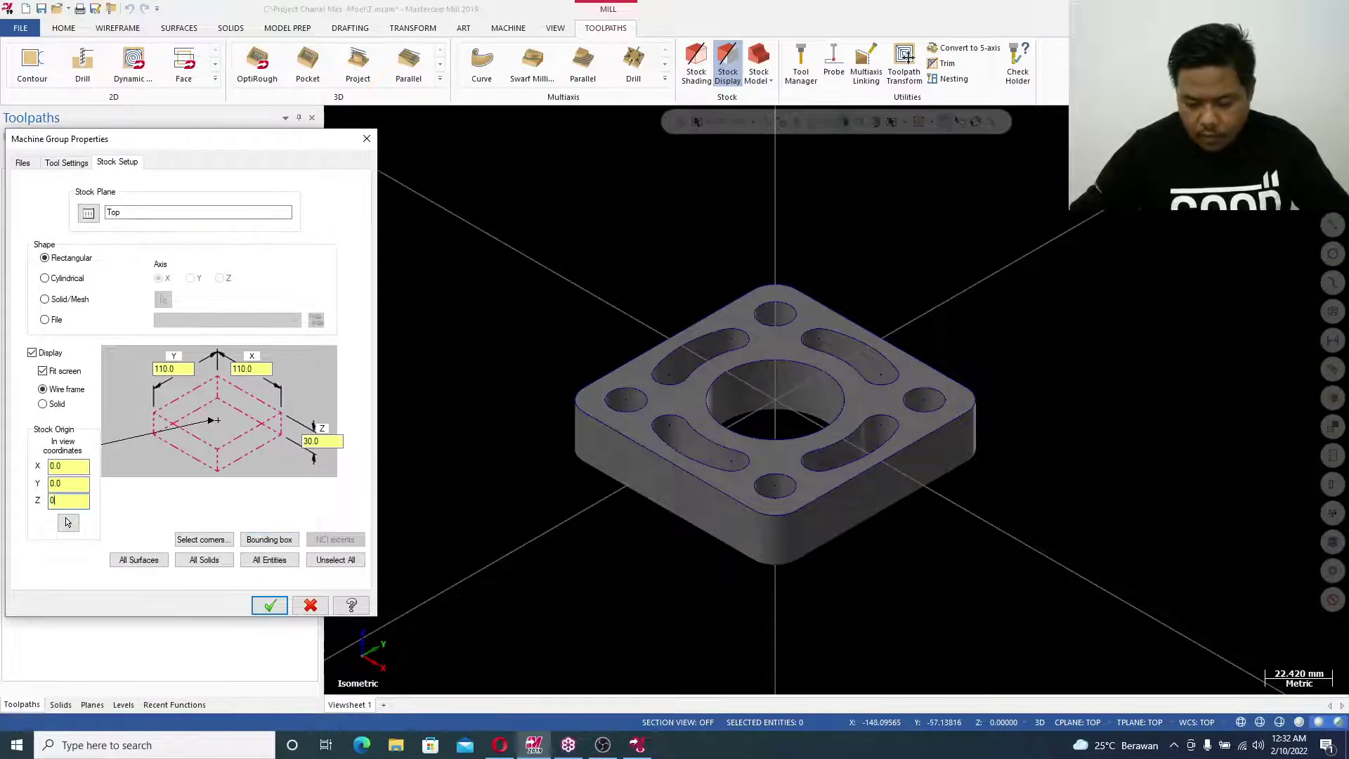
click(283, 609)
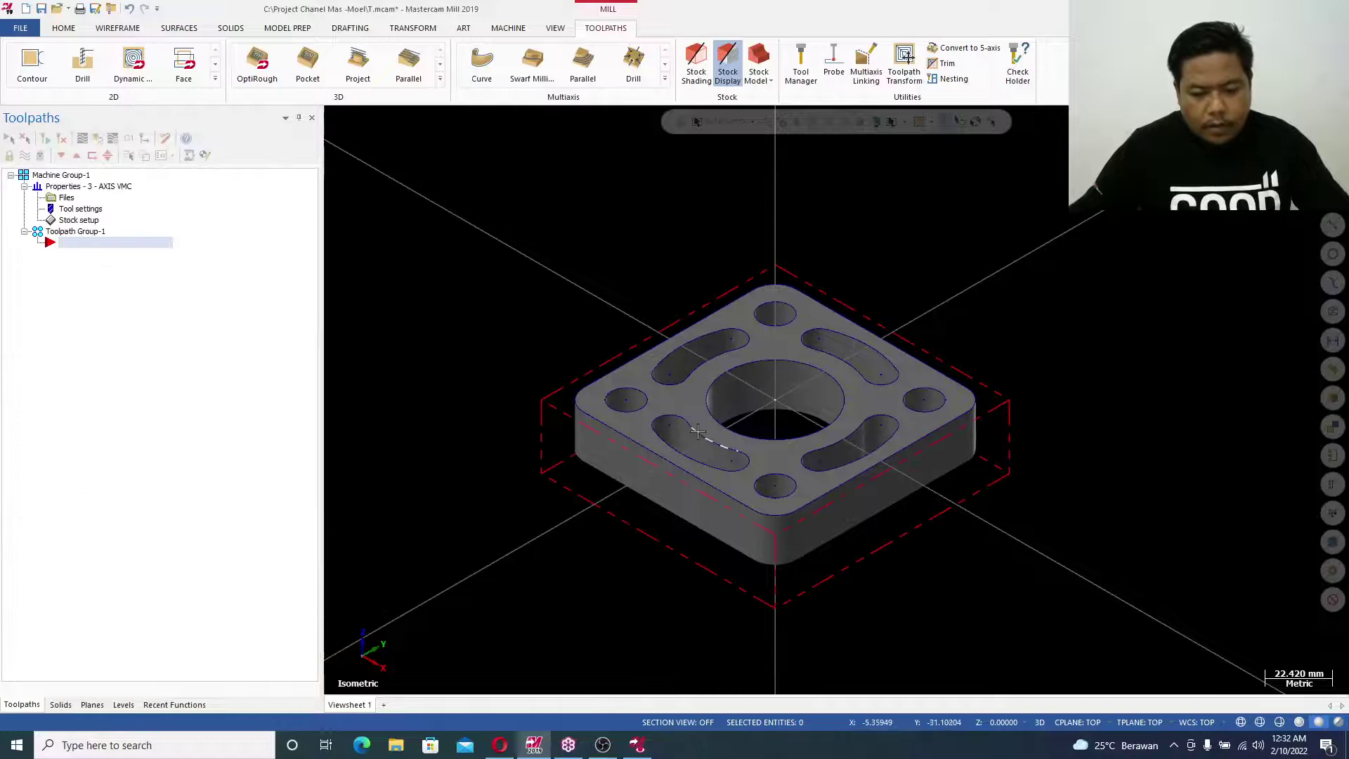
middle_drag(700, 372, 703, 341)
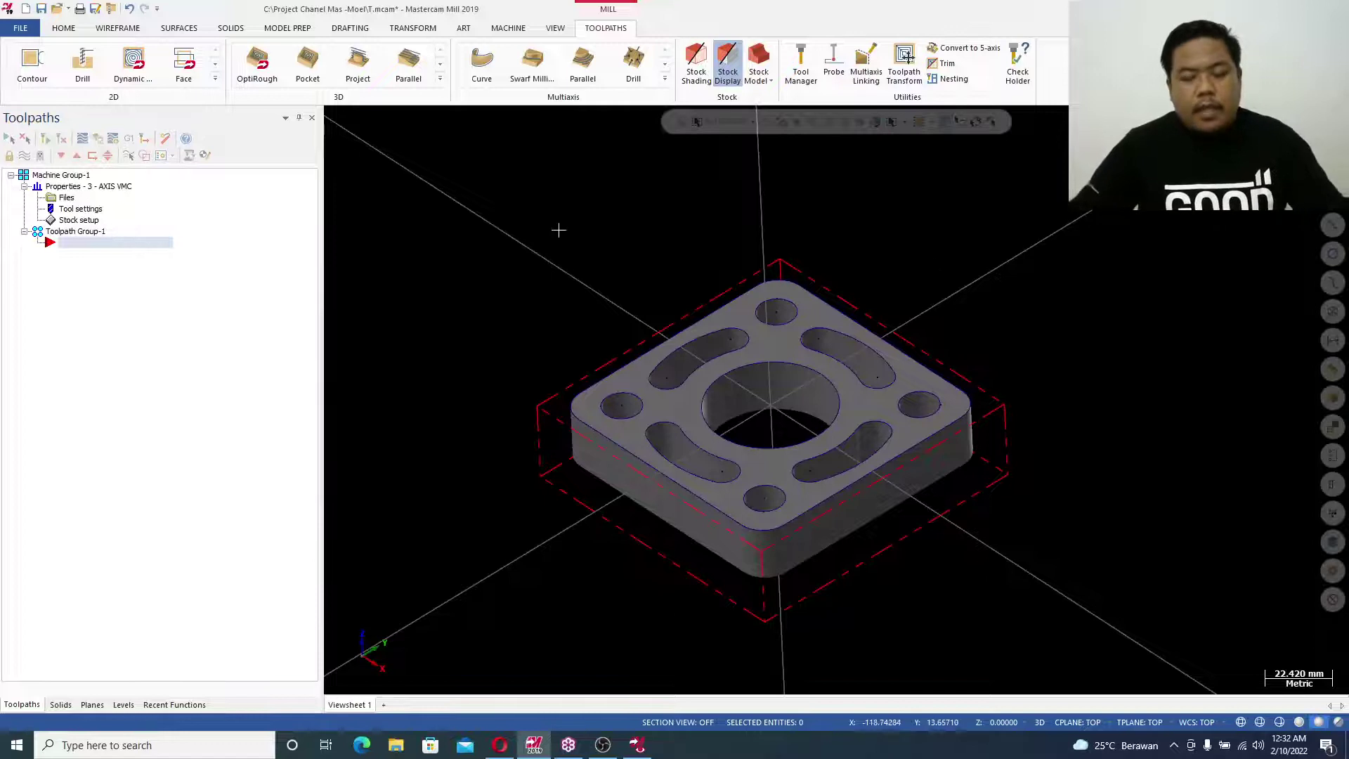
right_click(961, 210)
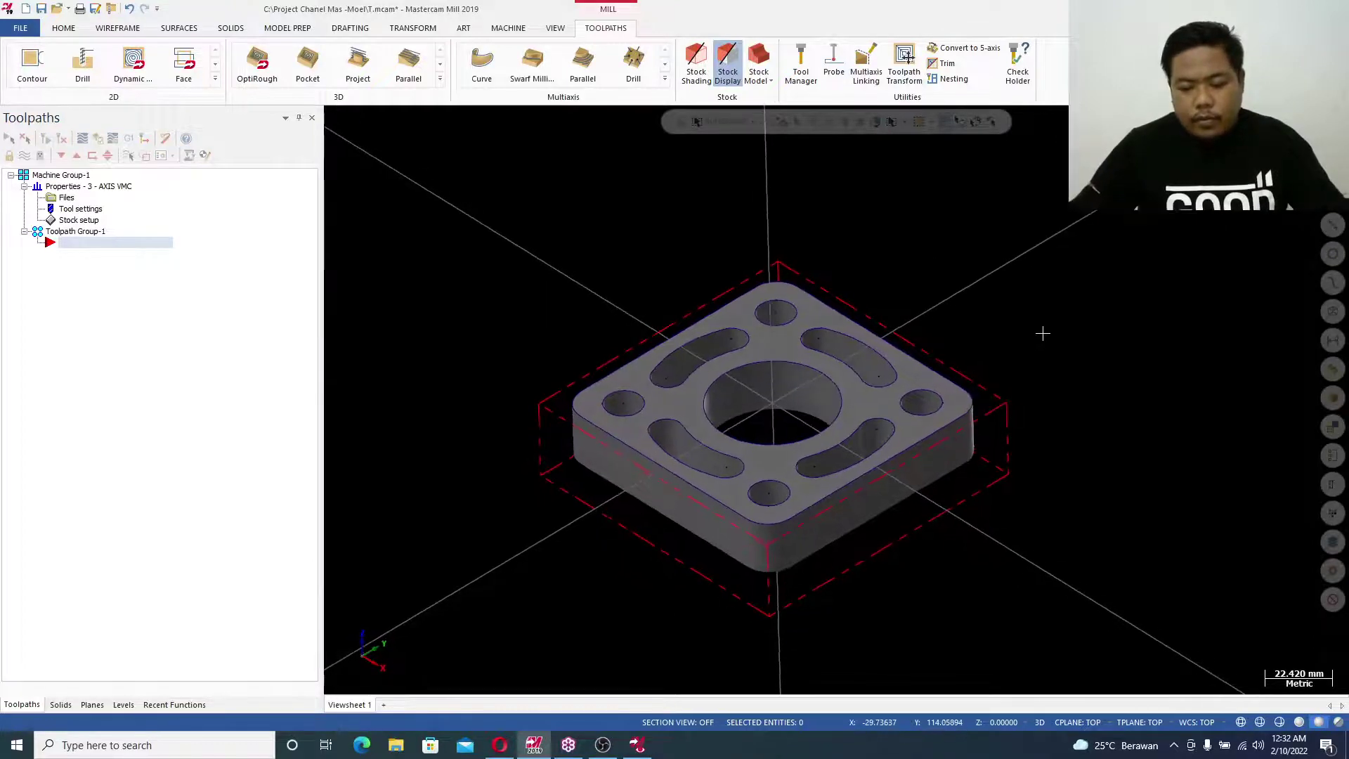
click(1045, 336)
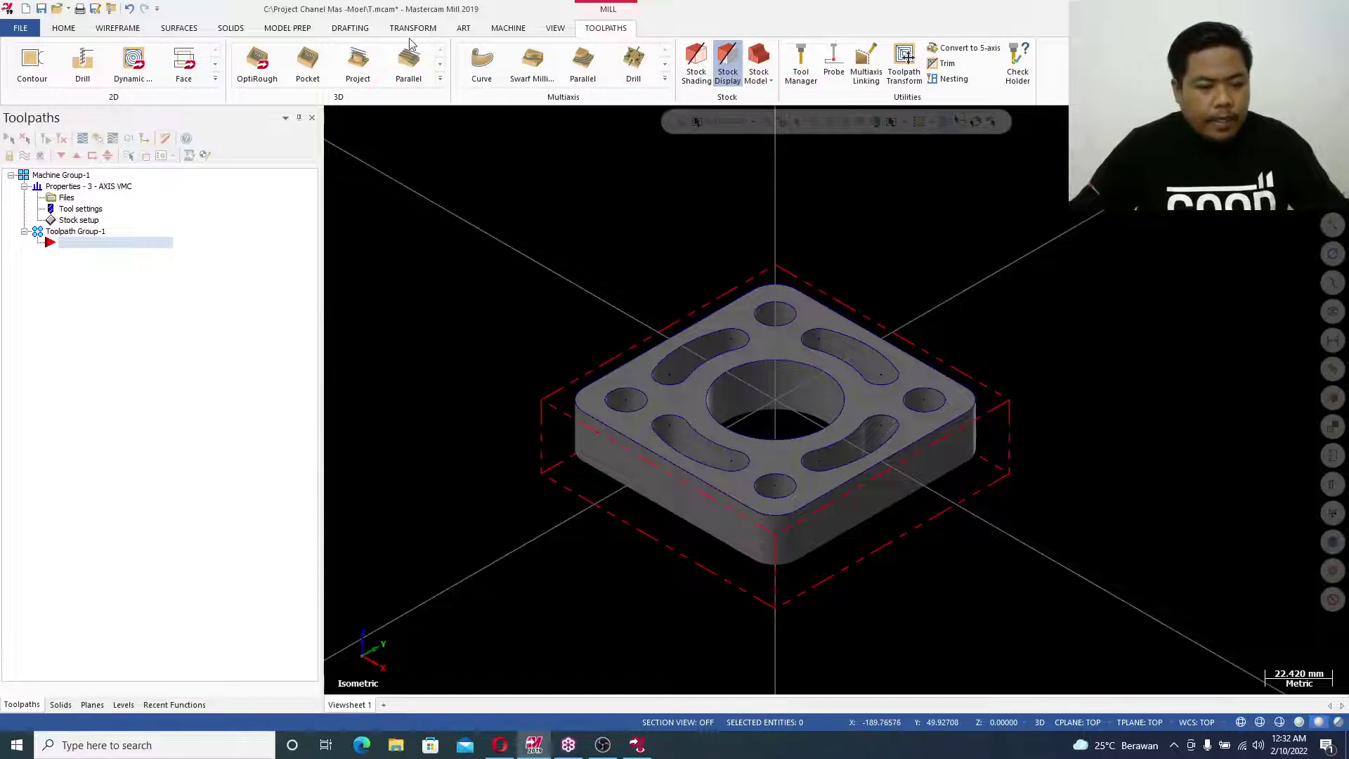
Start a 2D Contour toolpath and chain the plate's outer profile as its geometry
click(35, 74)
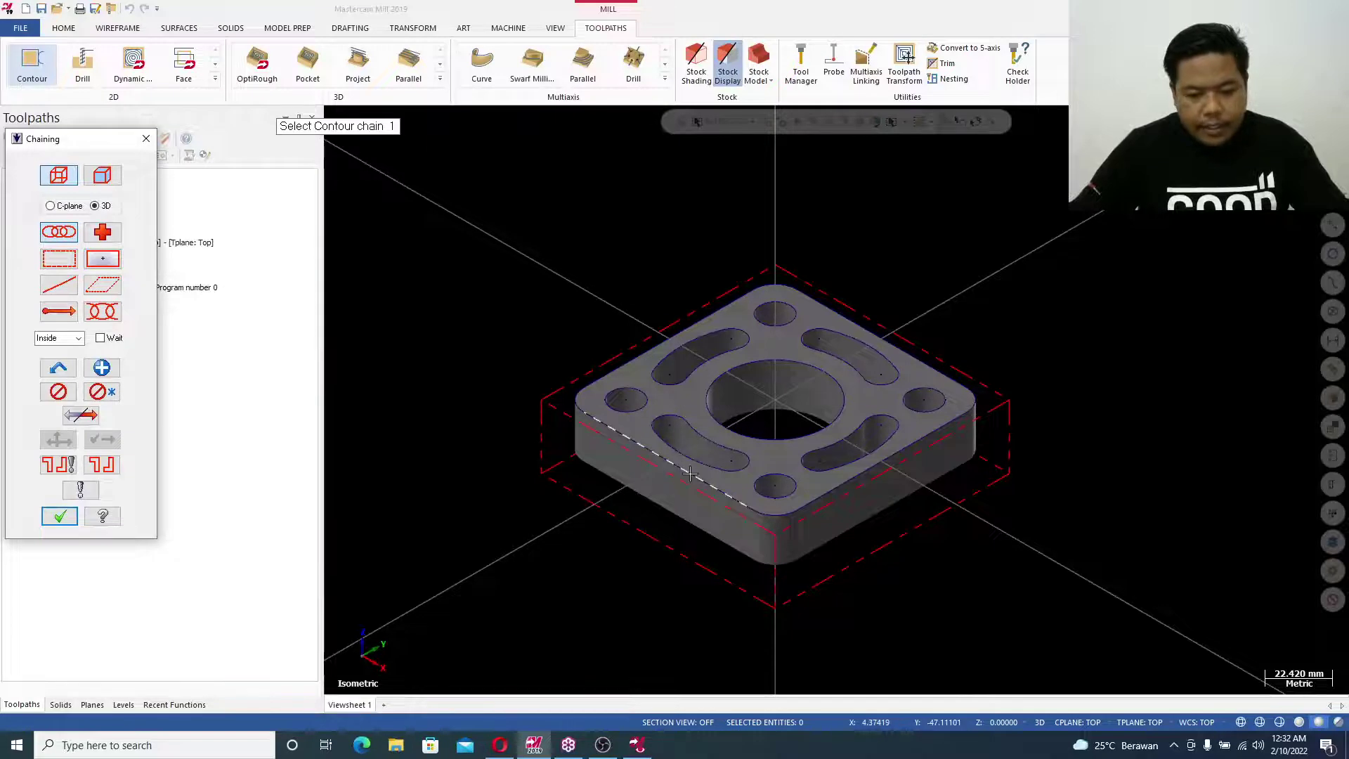
click(729, 503)
click(60, 516)
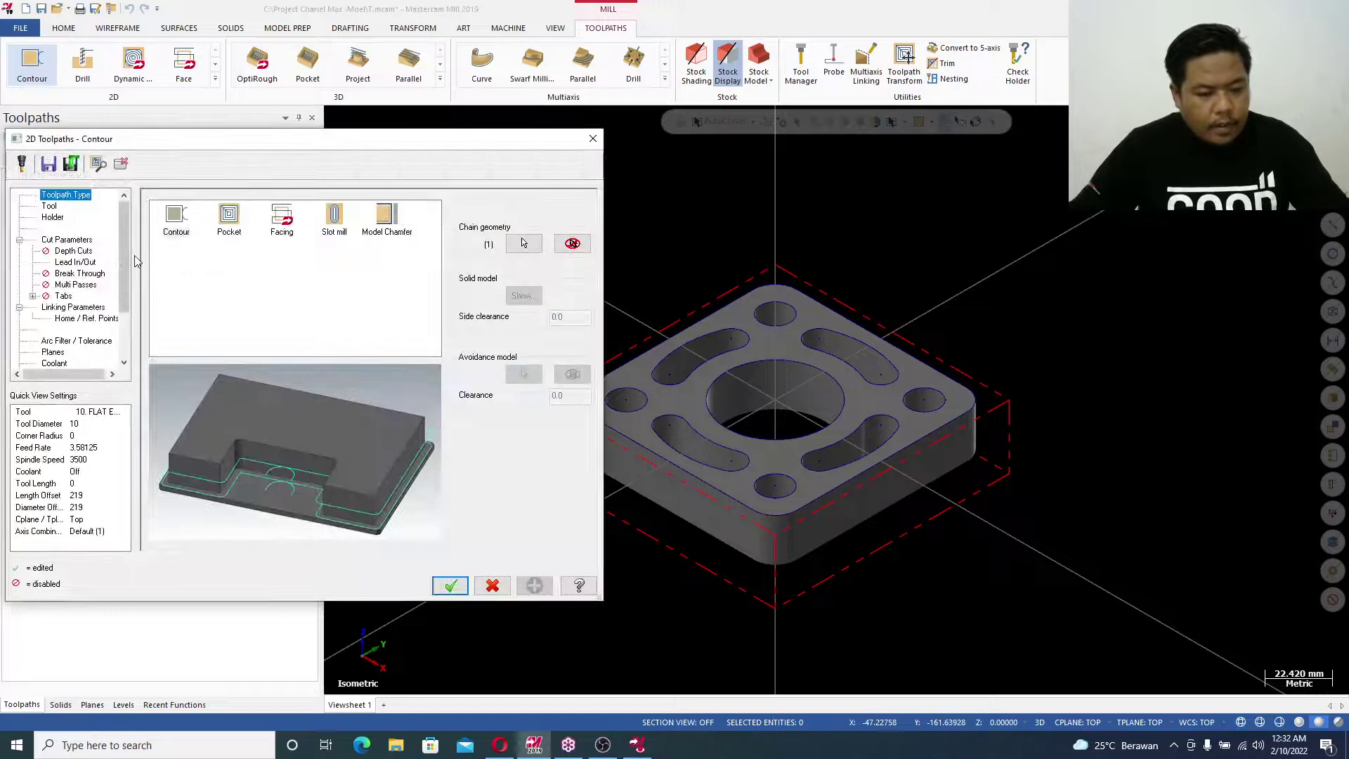
Filter the tool library to flat end mills and assign the 12 mm flat end mill to the contour toolpath
click(50, 207)
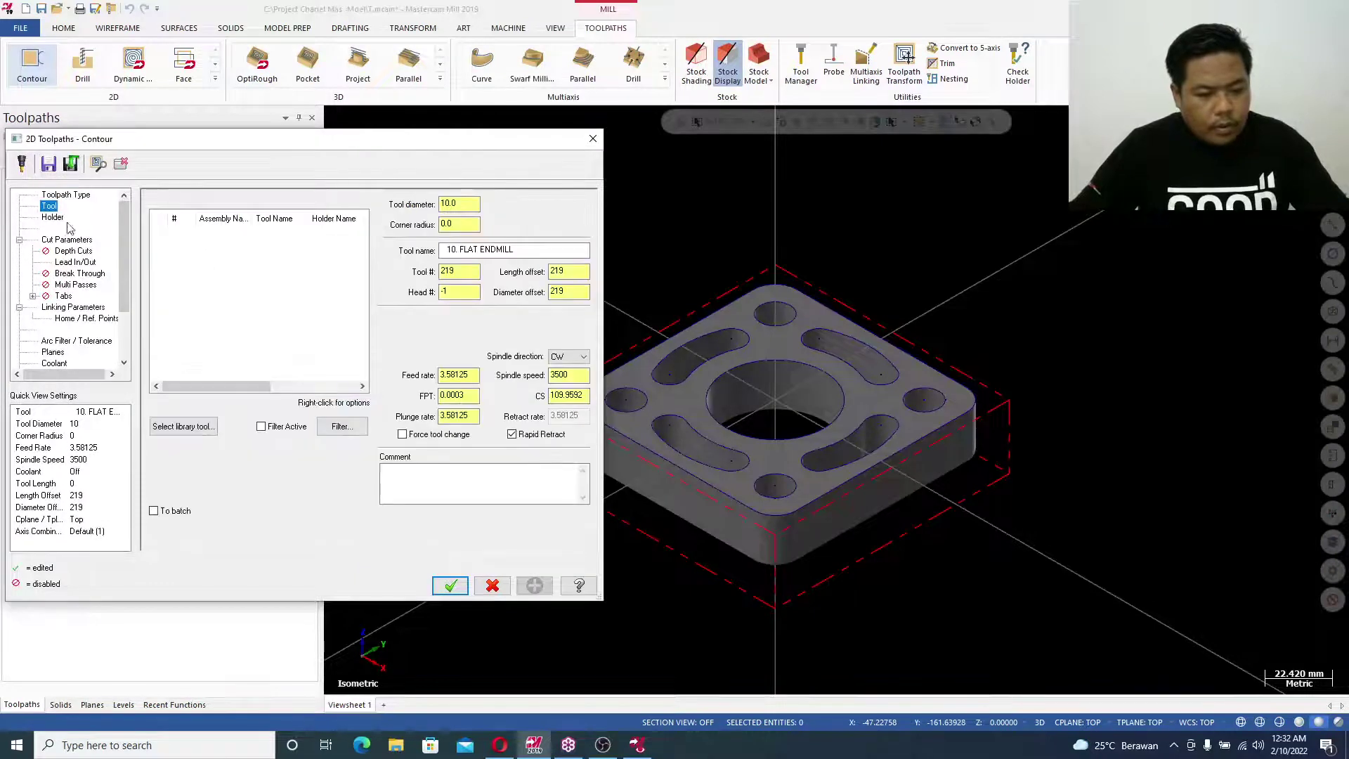
click(184, 426)
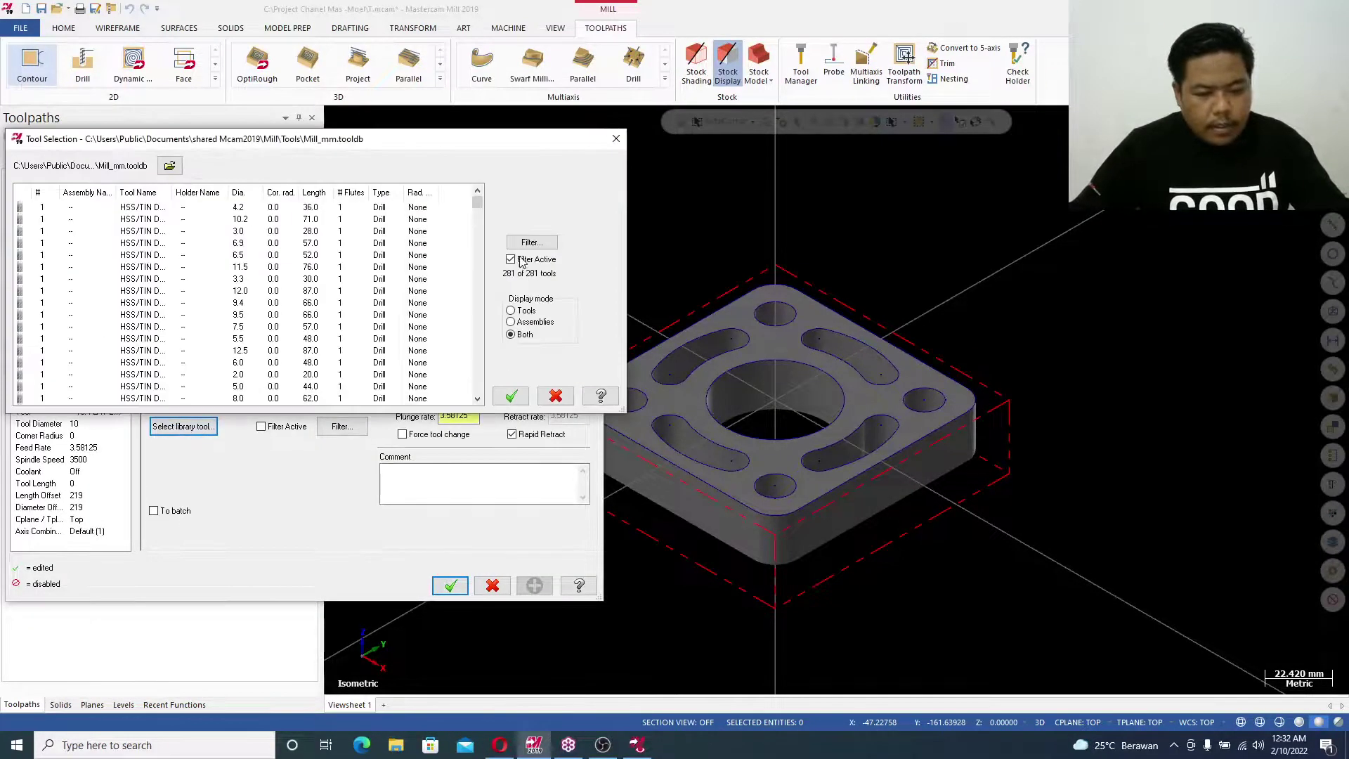
click(532, 243)
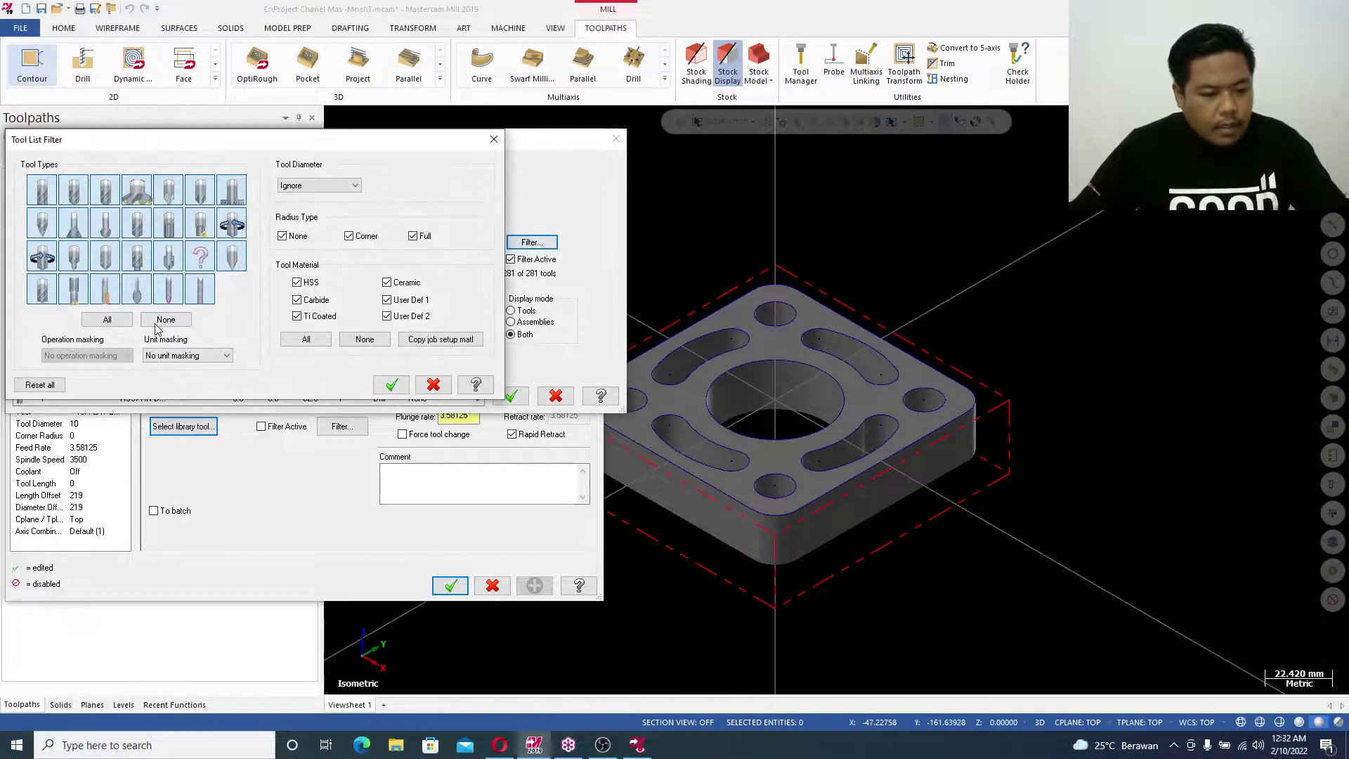
click(159, 321)
click(41, 190)
click(391, 385)
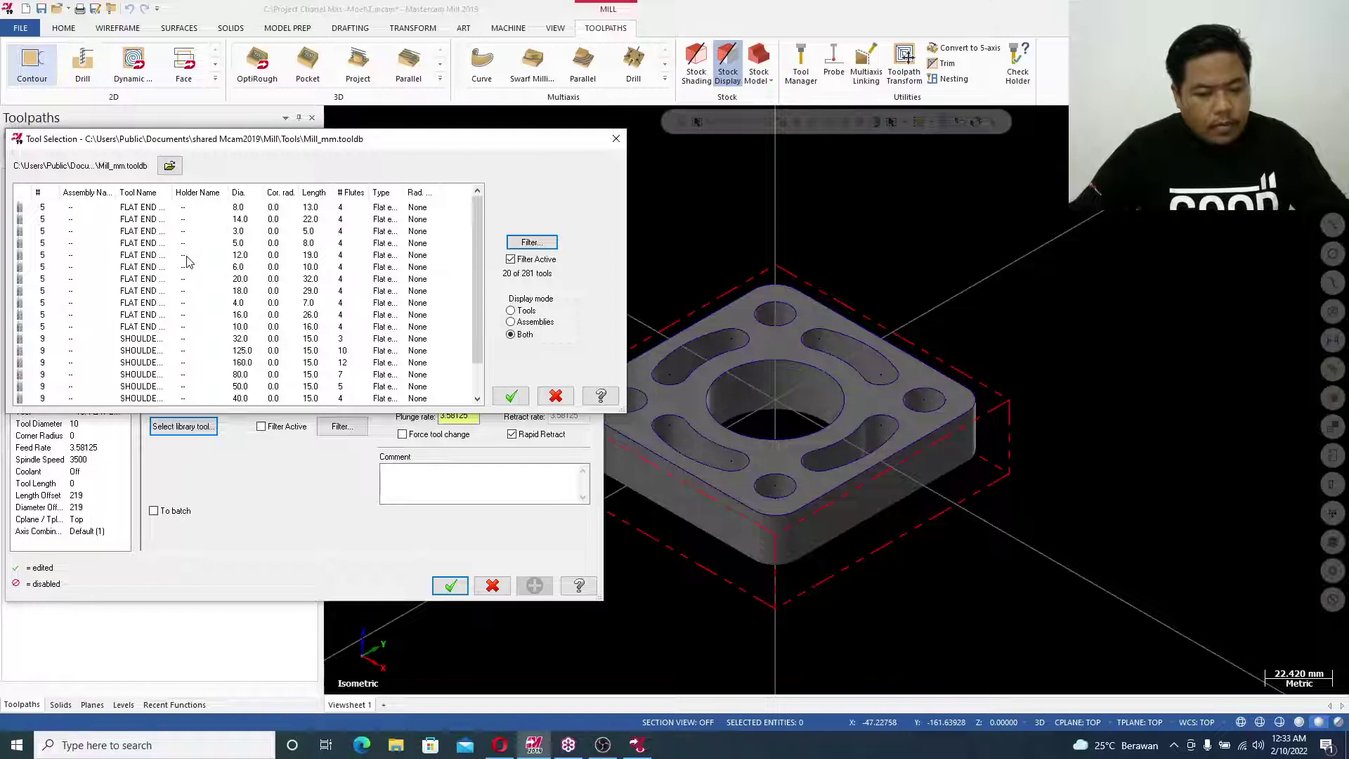
click(187, 258)
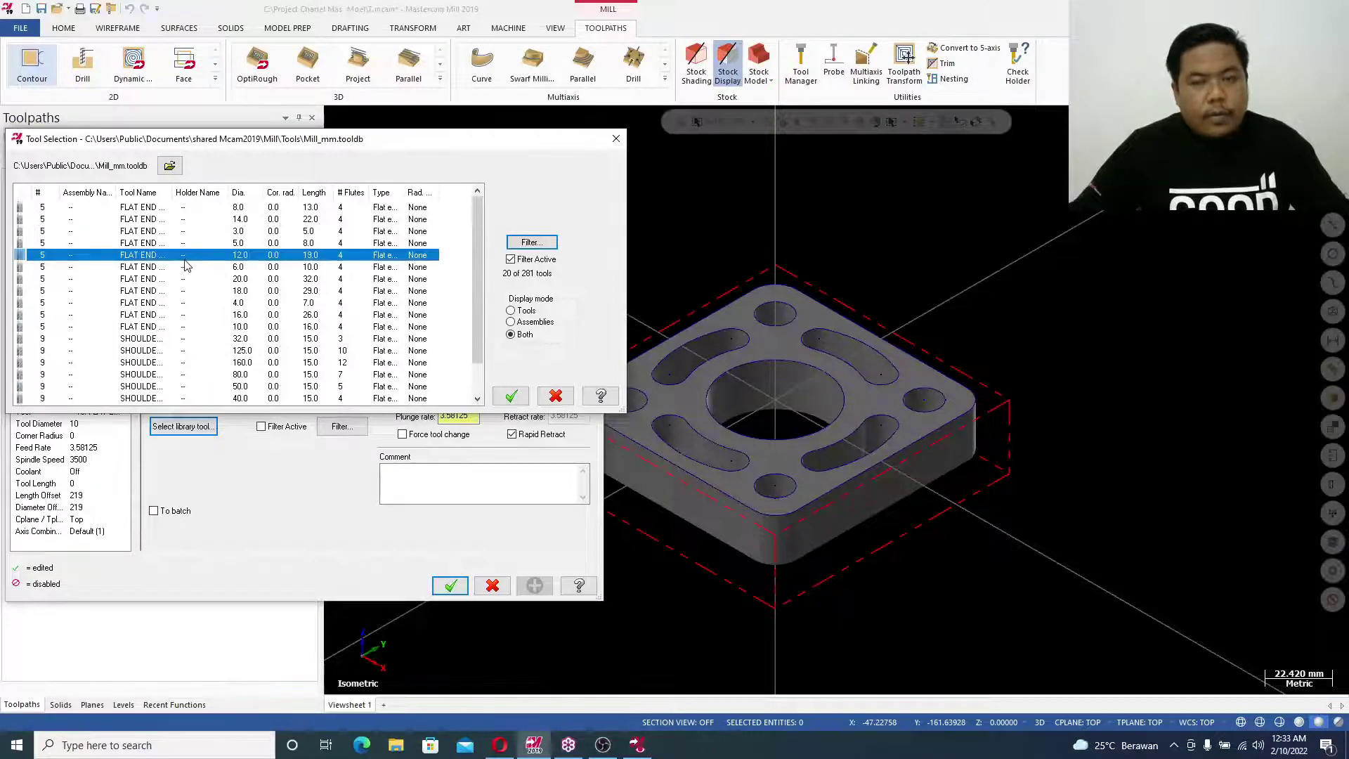
click(511, 395)
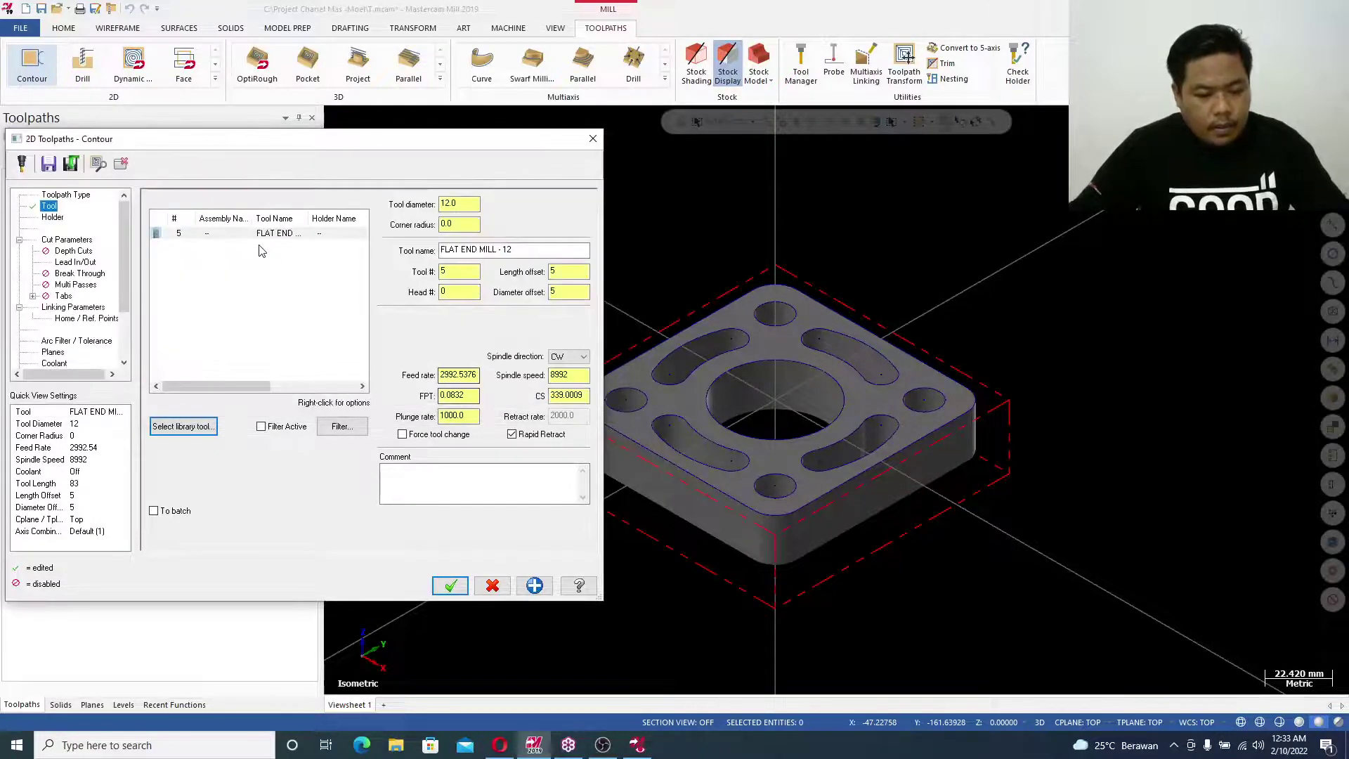
Edit the 12 mm flat end mill's geometry to a straight neck with a 12 mm shoulder diameter
double_click(258, 234)
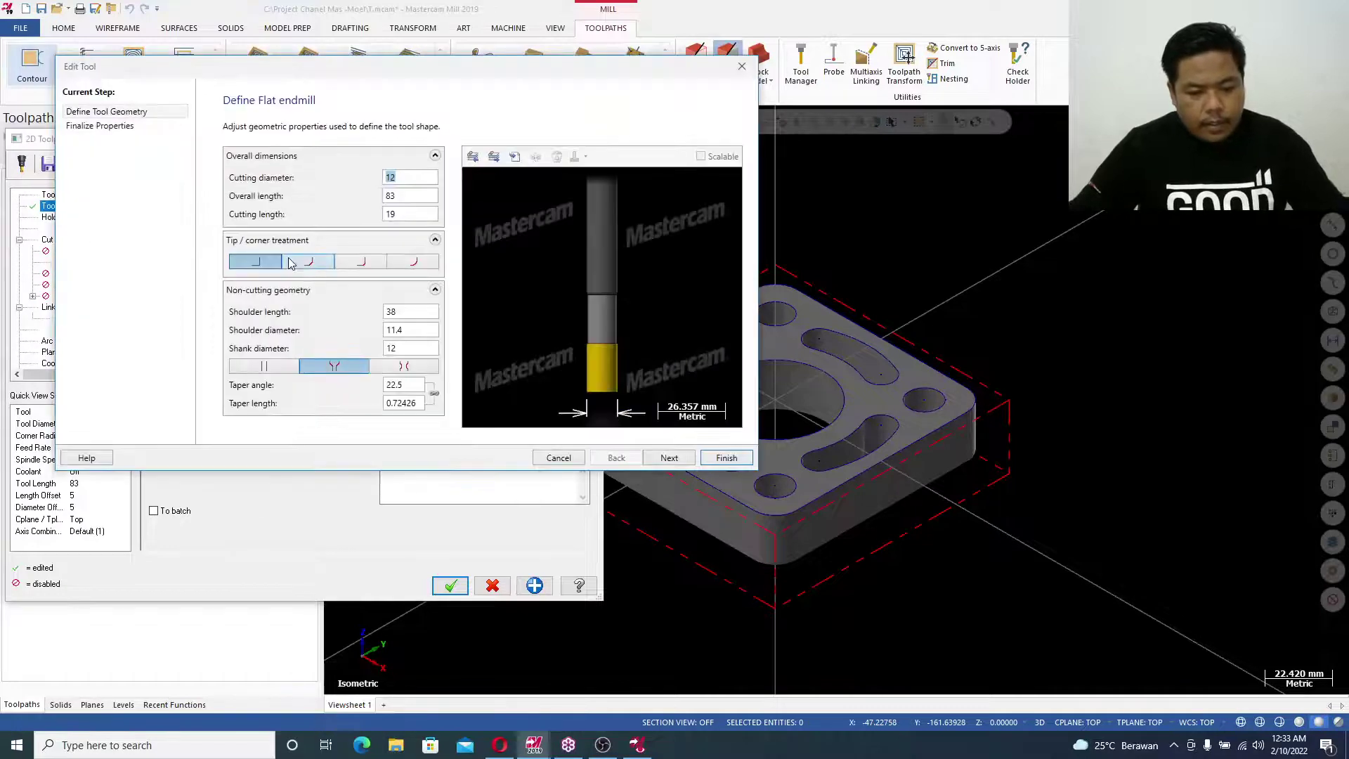
click(266, 366)
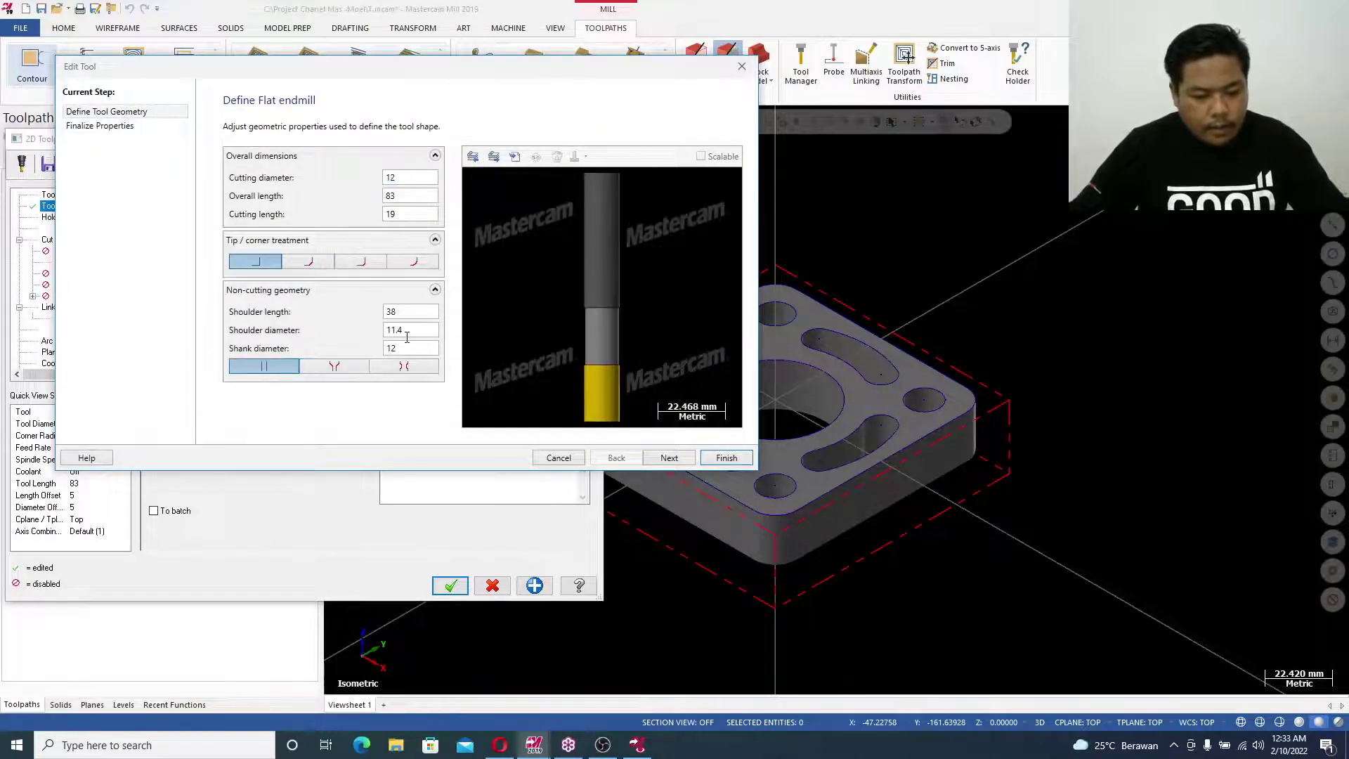
drag(407, 338, 303, 302)
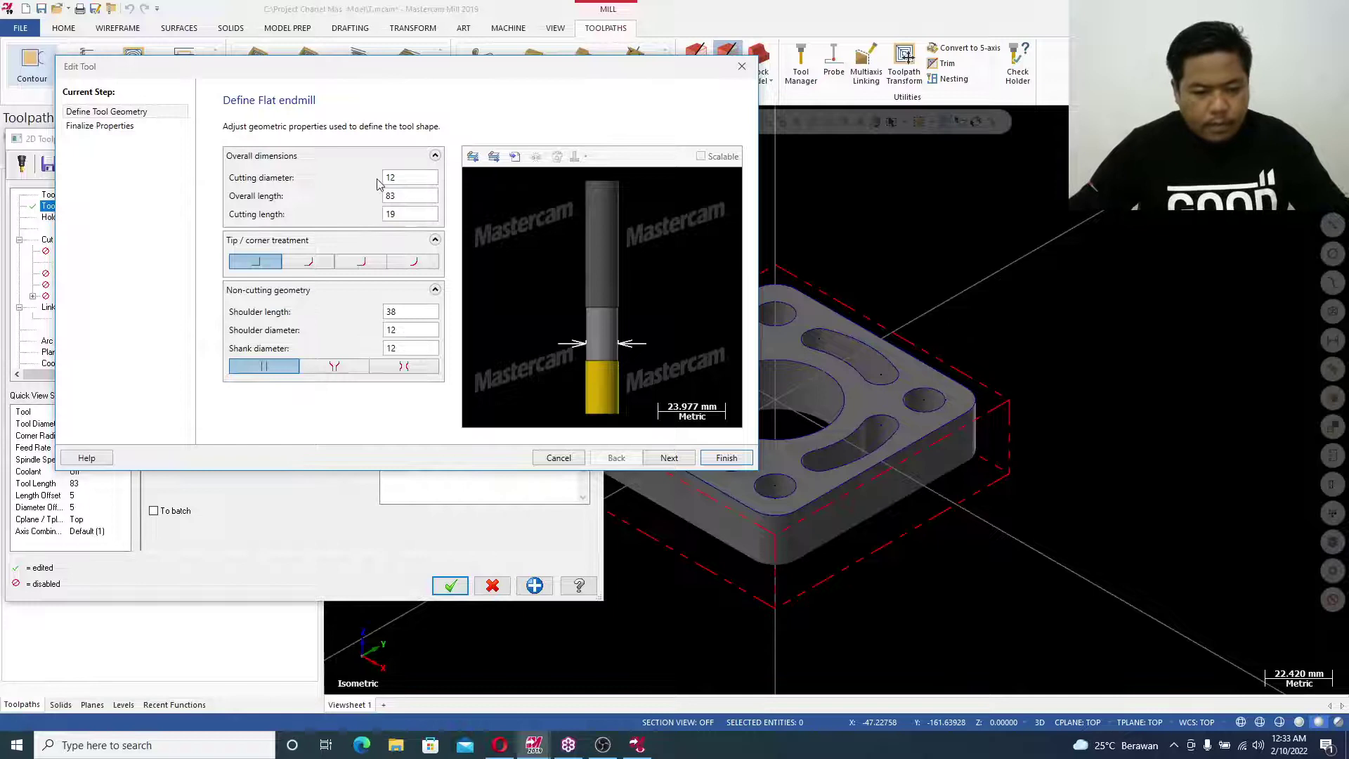
Set the end mill's overall length to 40 mm and its cutting length to 30 mm
click(392, 196)
text(40)
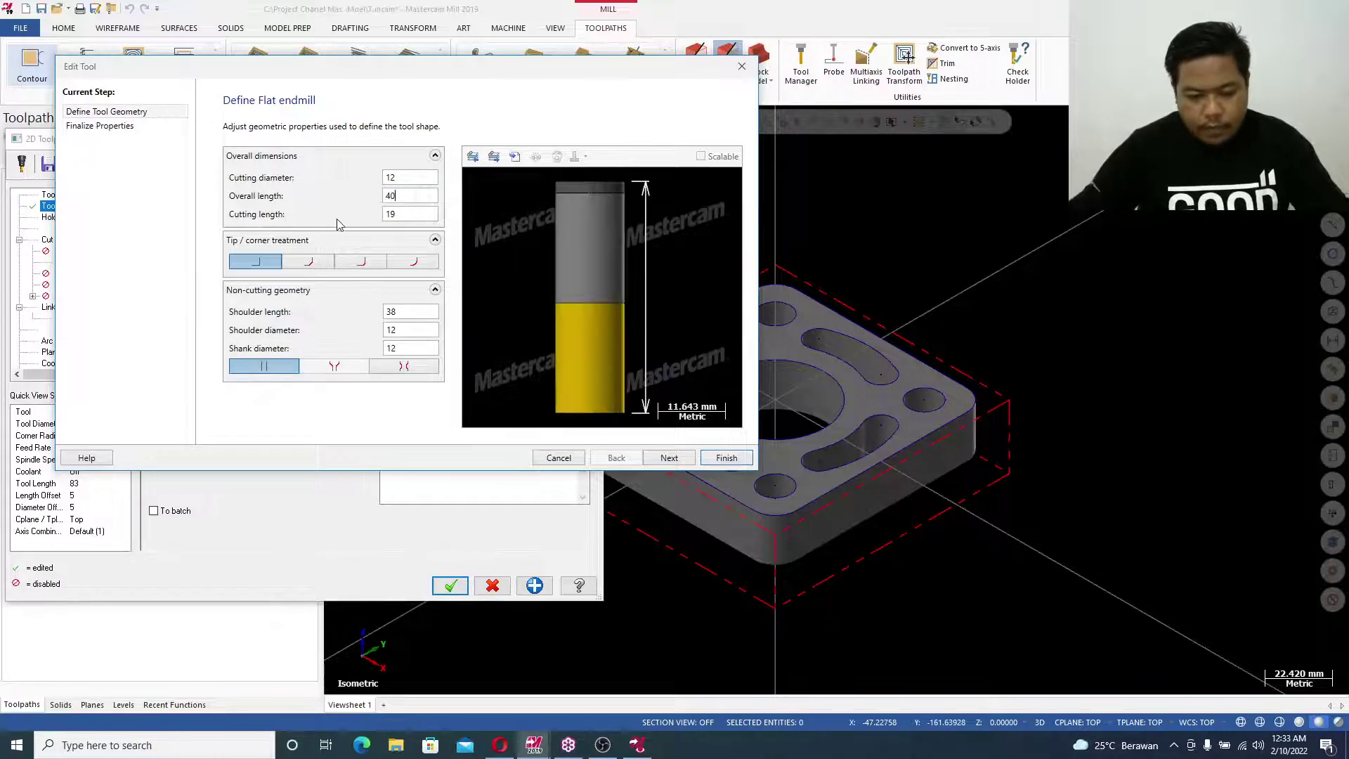
click(419, 317)
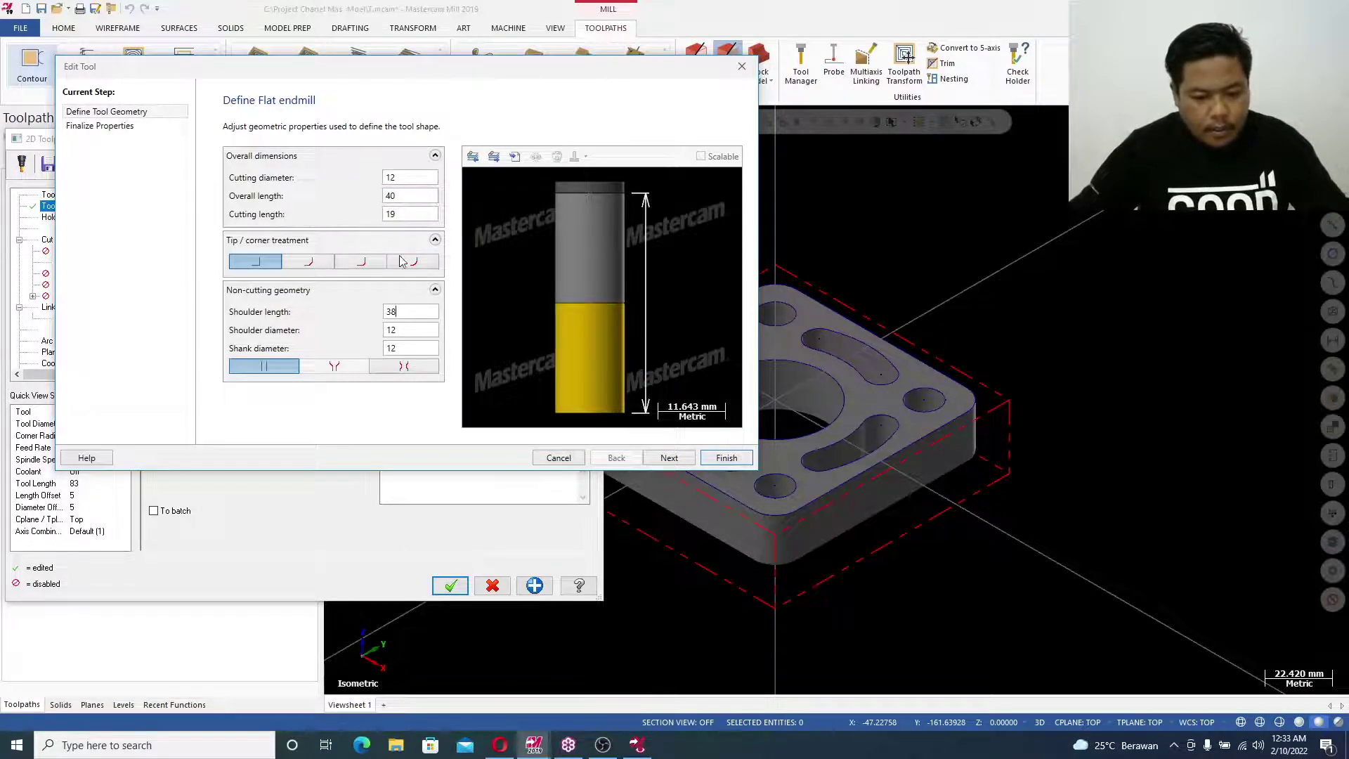
click(399, 218)
text(39.0)
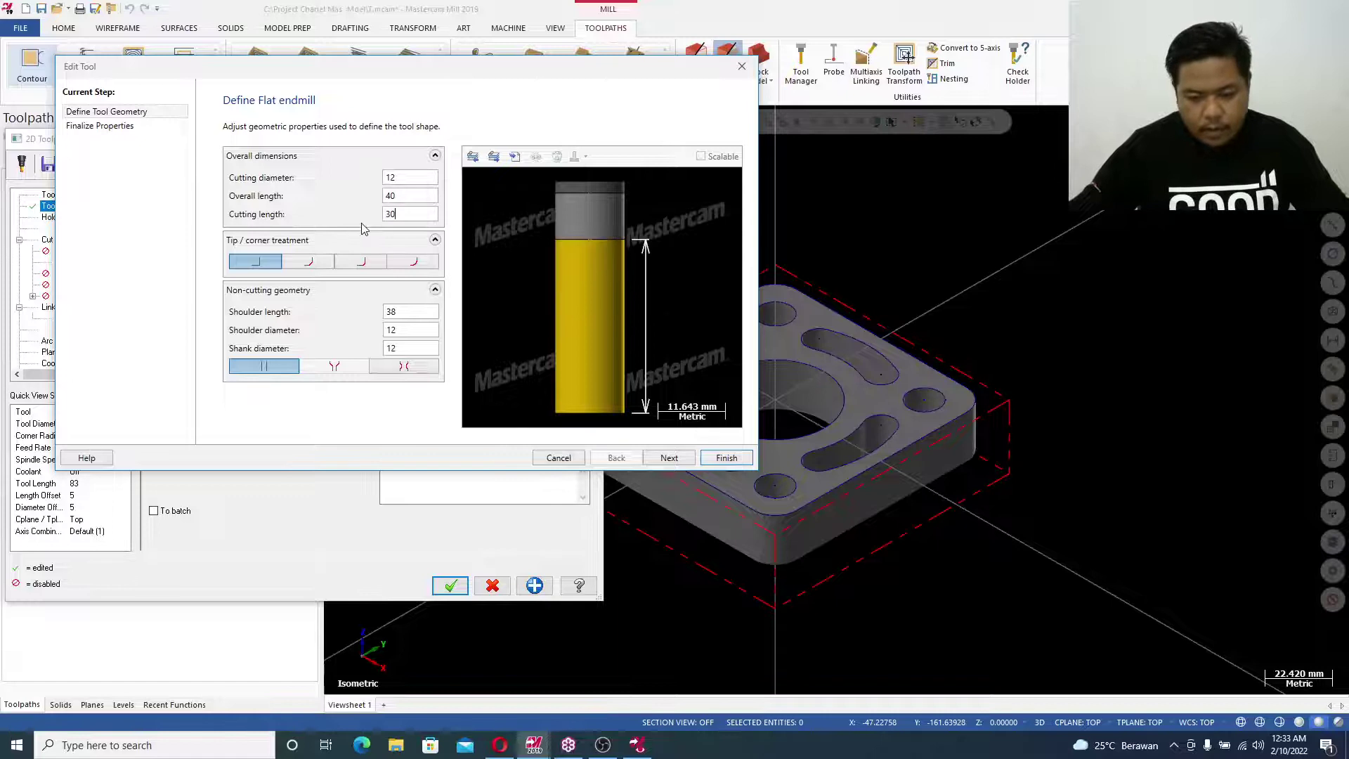
Finalize the end mill as tool number 1 with length and diameter offsets 1, spindle speed 4500 and feed rate 2500
click(653, 458)
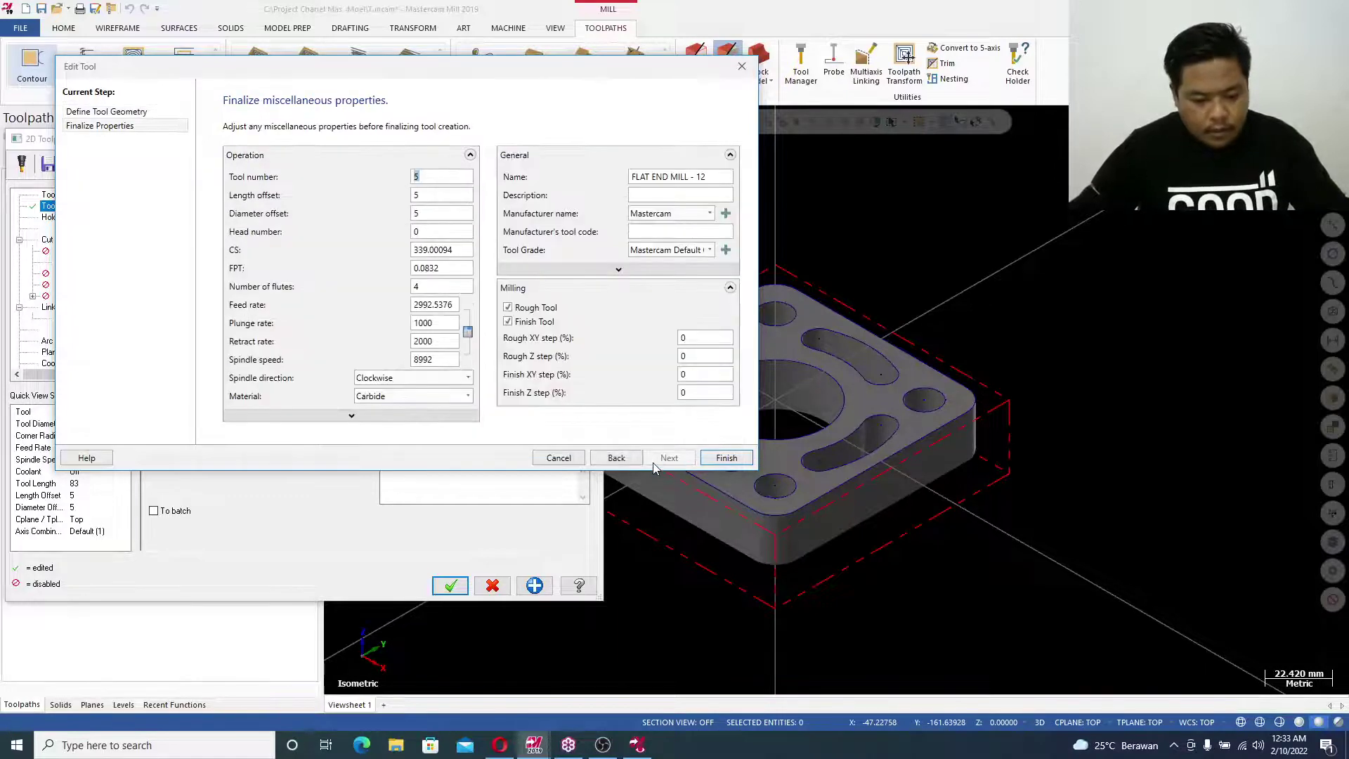
click(463, 214)
drag(451, 360, 367, 379)
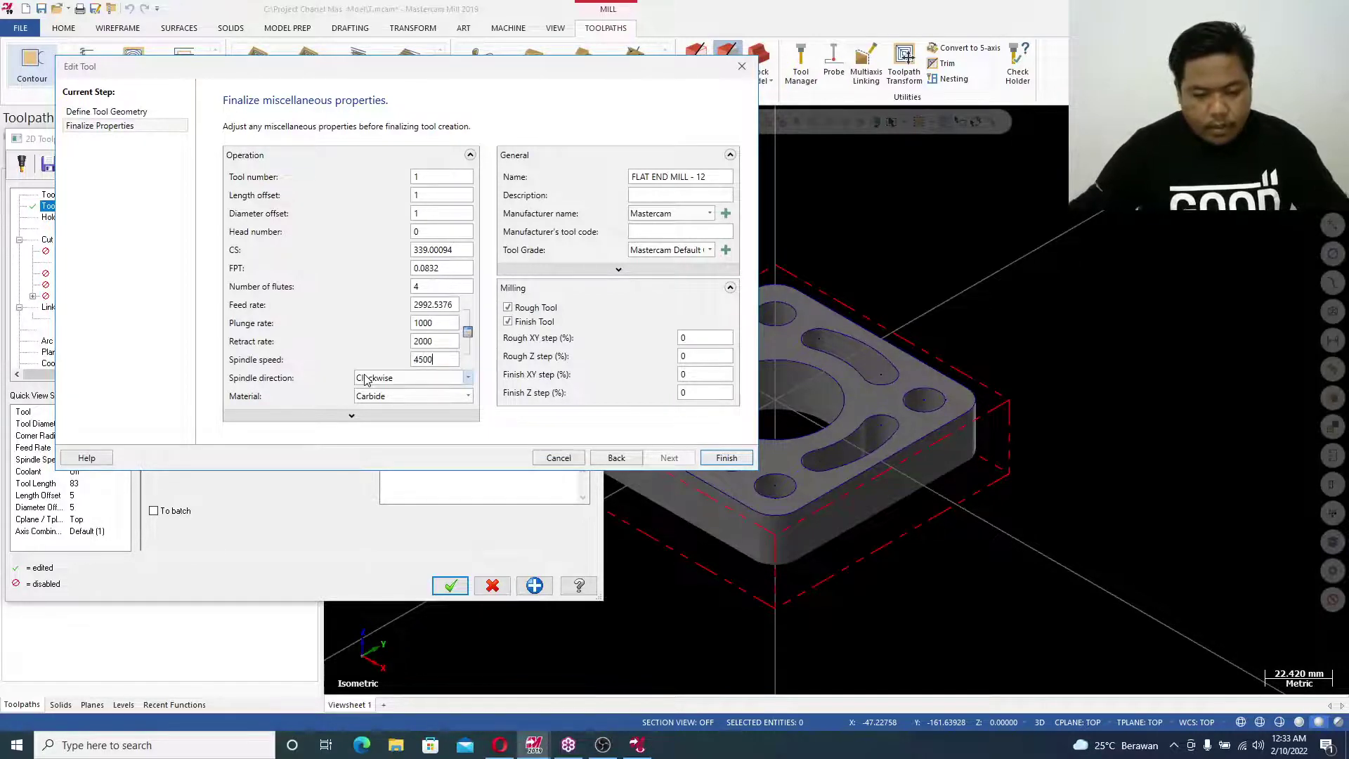
drag(453, 307, 344, 317)
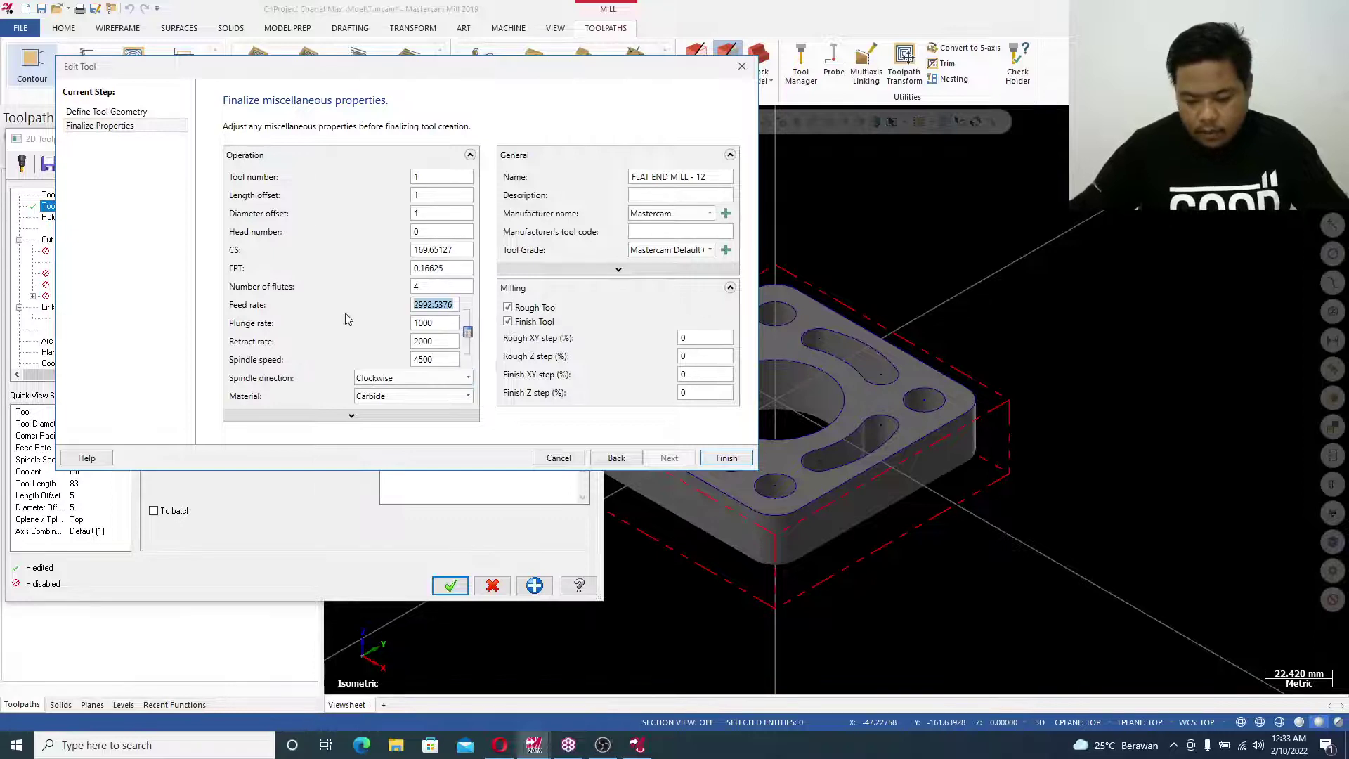
text(2500)
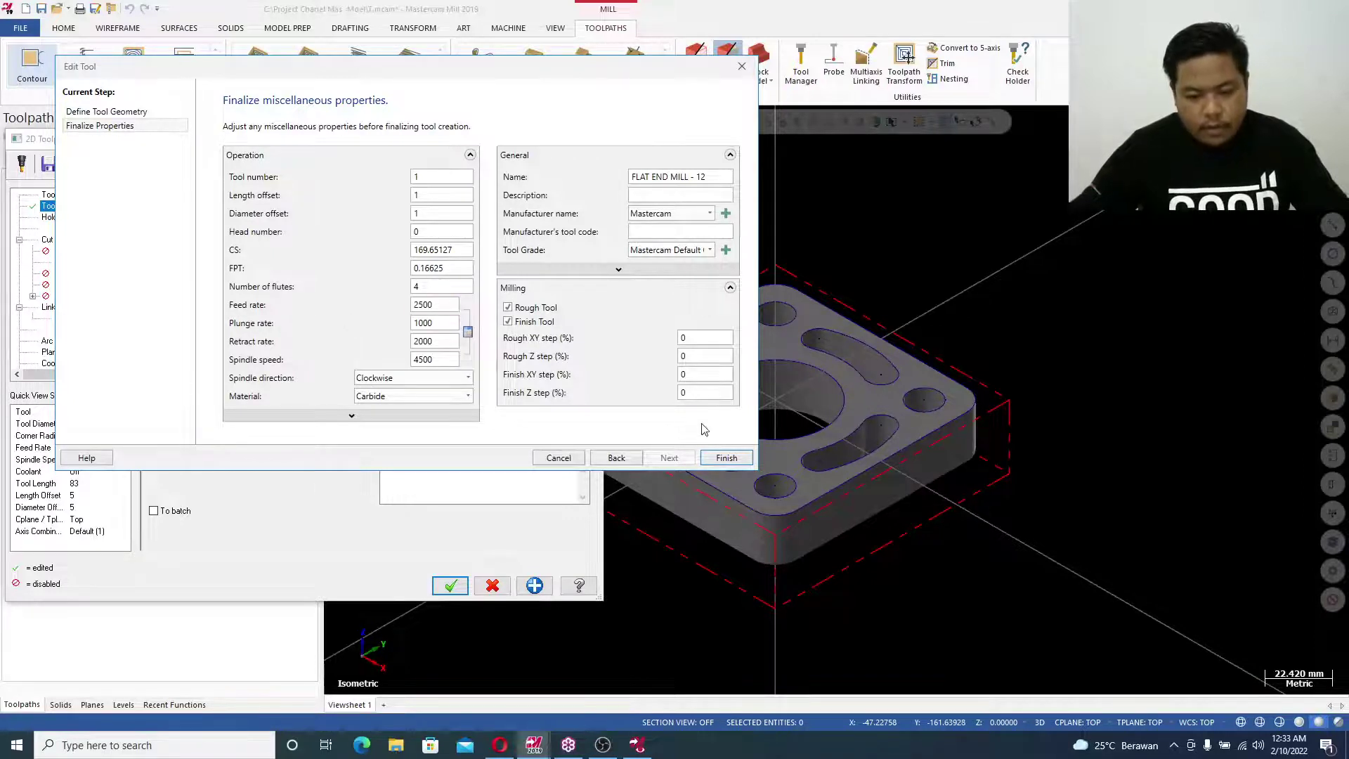
click(717, 457)
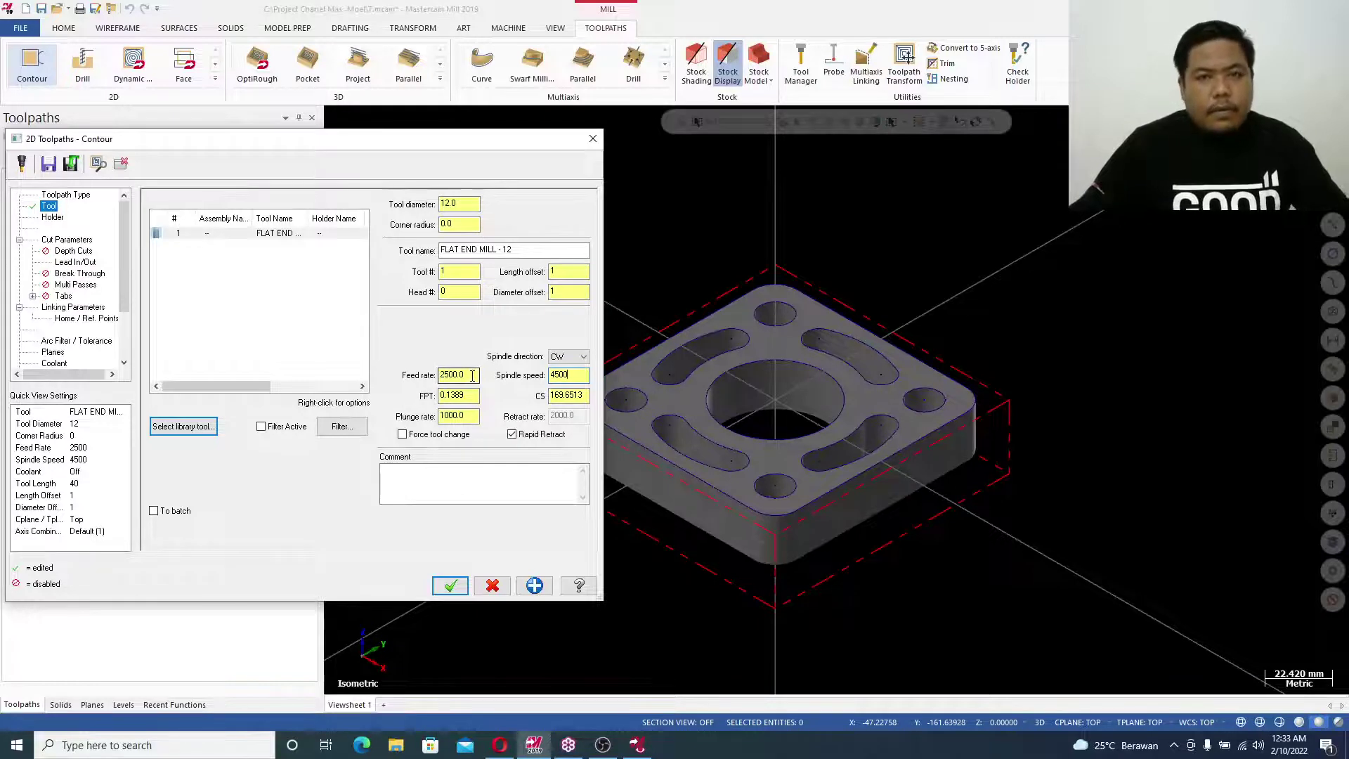
Assign a B2C3-0032 holder to the contour tool
click(53, 218)
click(159, 249)
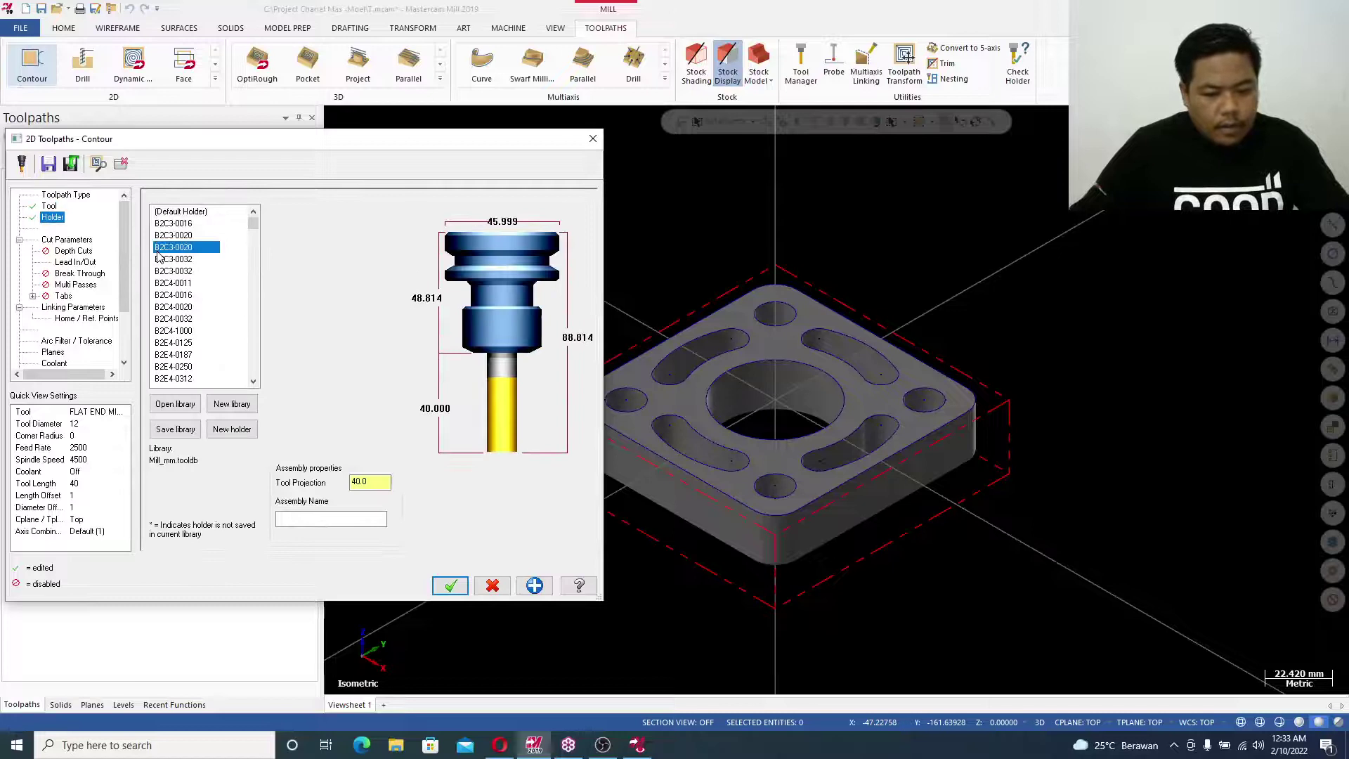
click(162, 260)
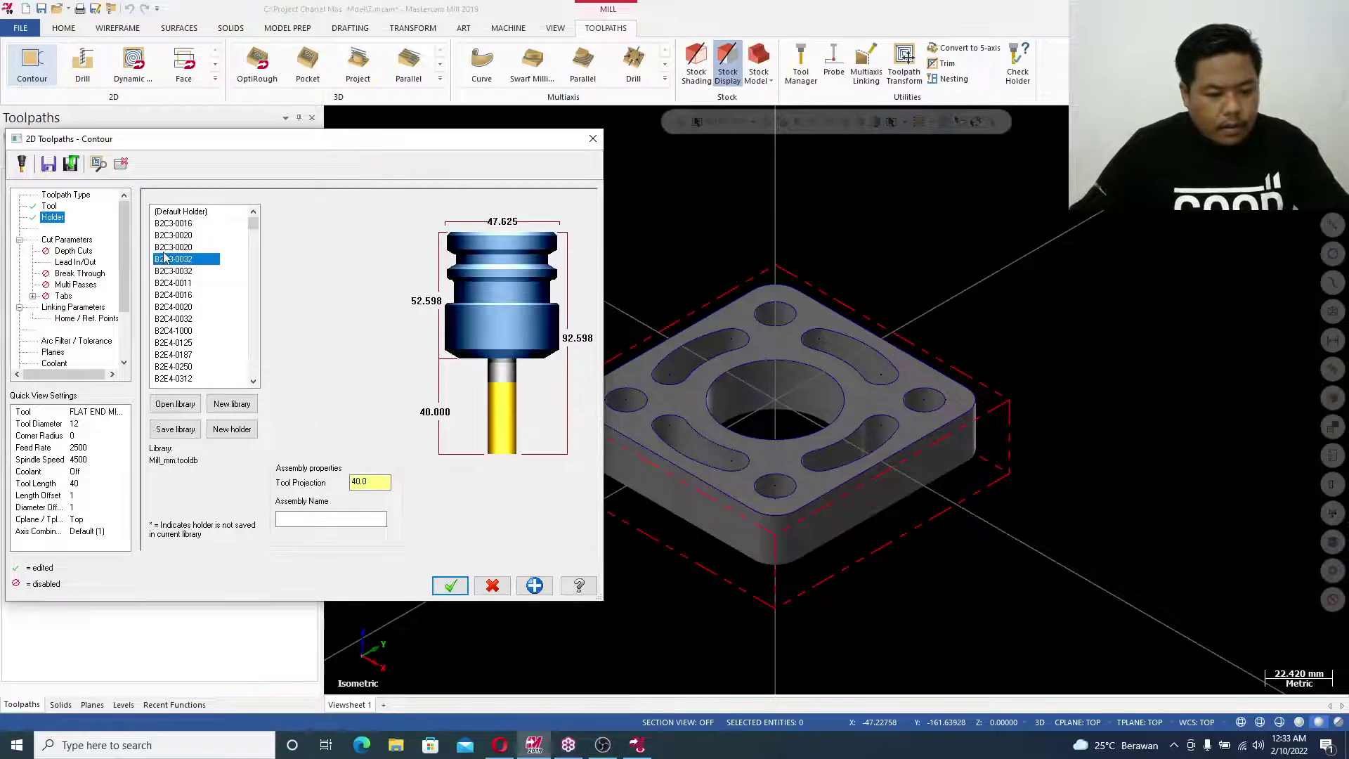
Set the contour's stock to leave on walls to 0.2 mm in the cut parameters
click(94, 241)
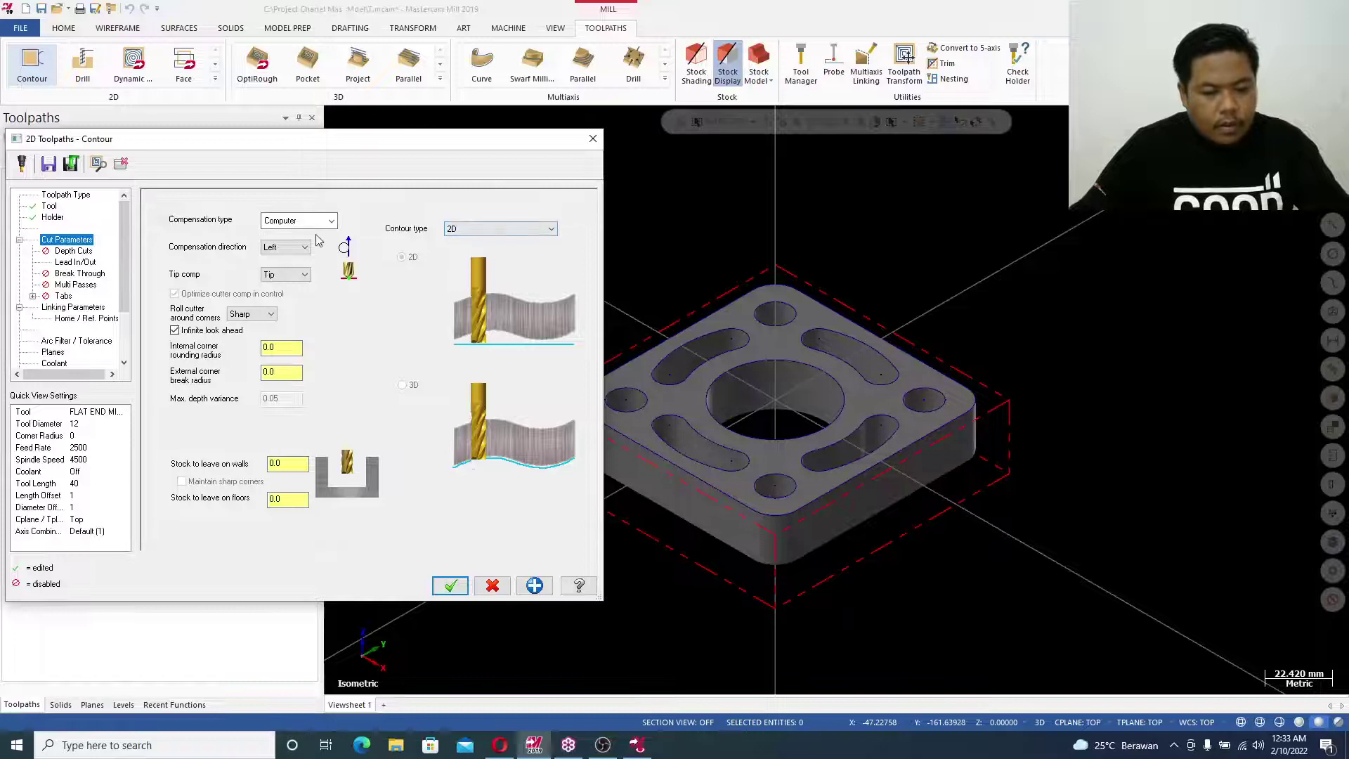
double_click(304, 463)
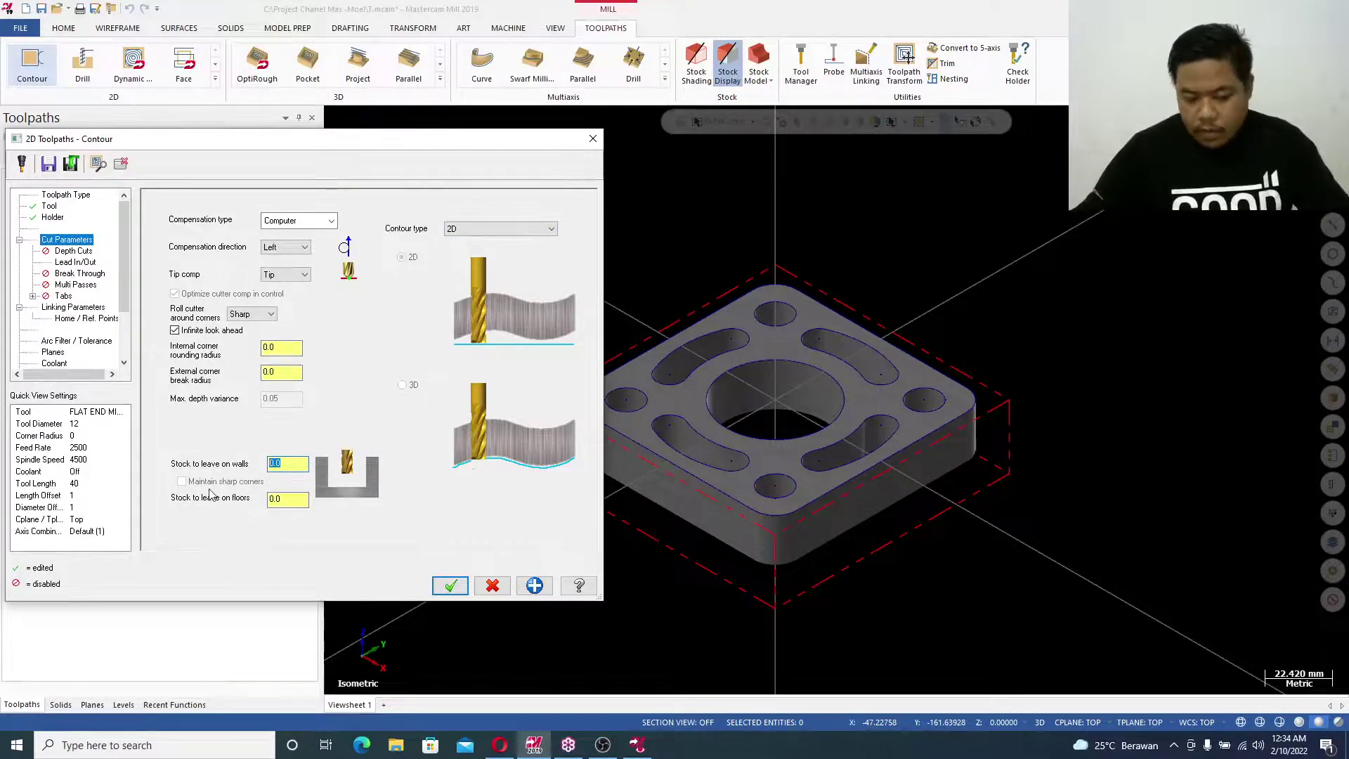
text(0)
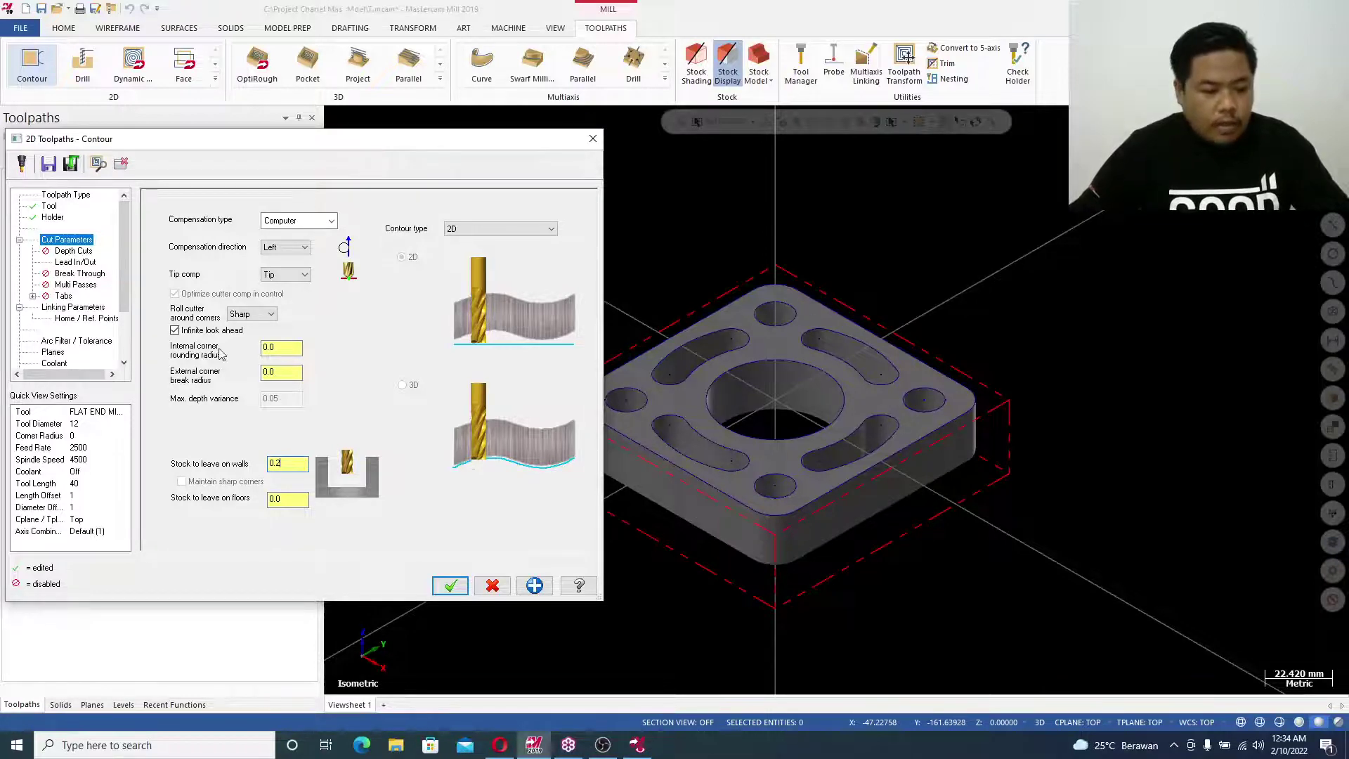
Enable depth cuts with a 1.0 mm max rough step and Keep tool down, and review the lead in/out settings
click(87, 253)
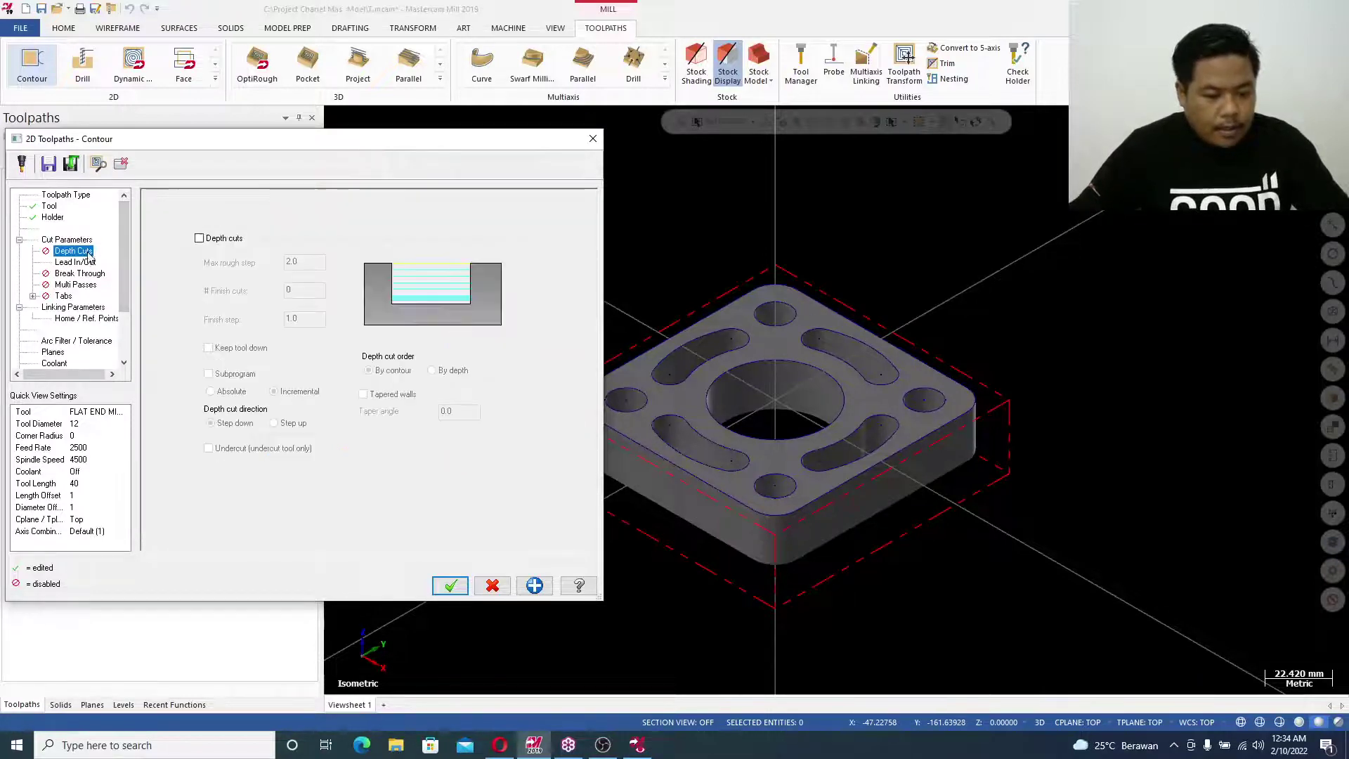
click(199, 238)
double_click(290, 263)
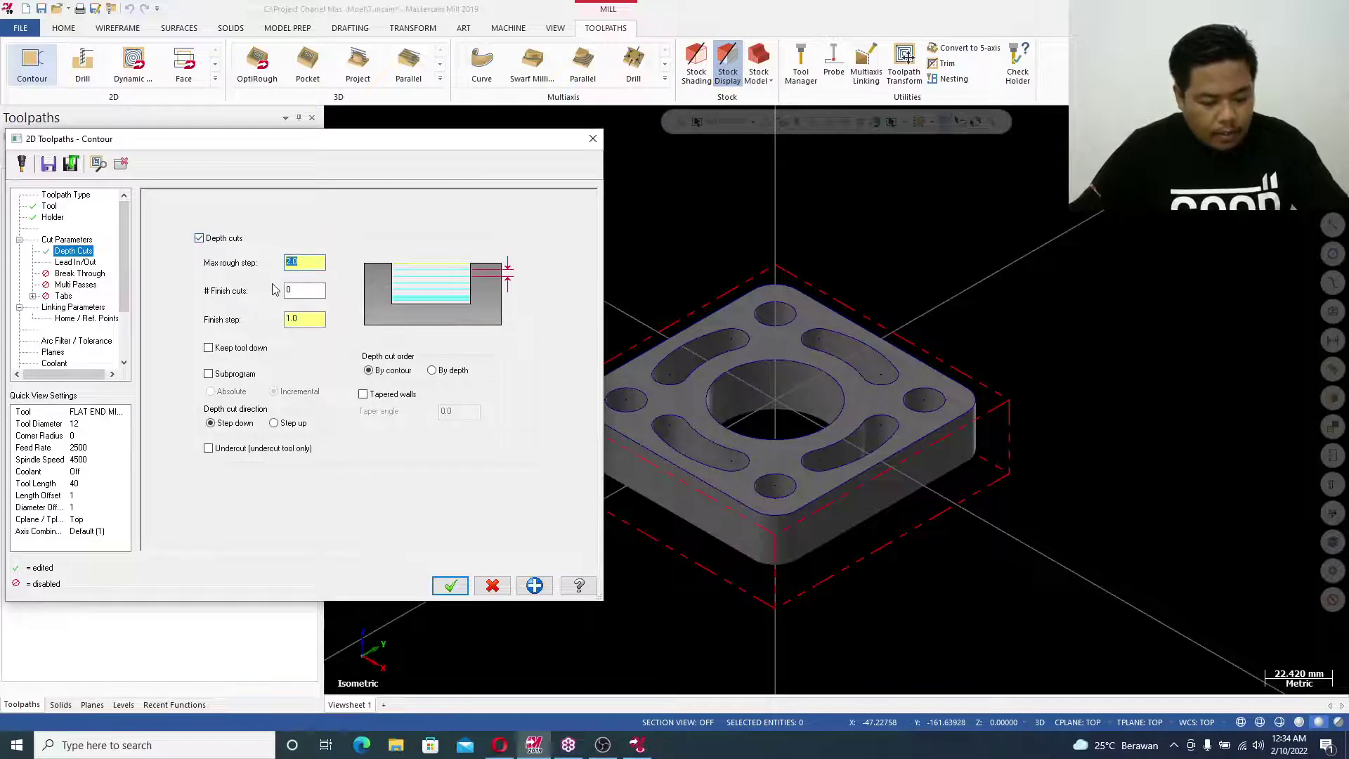
text(1)
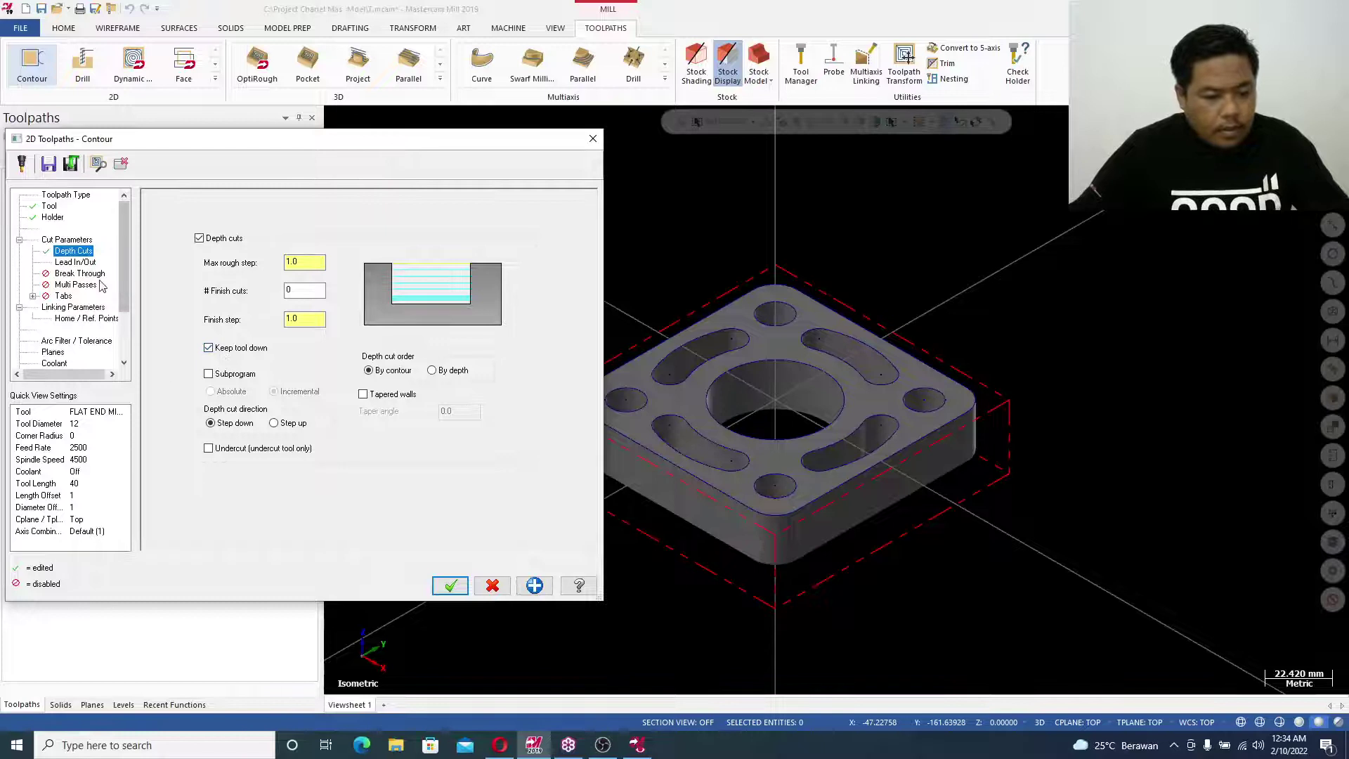
click(75, 262)
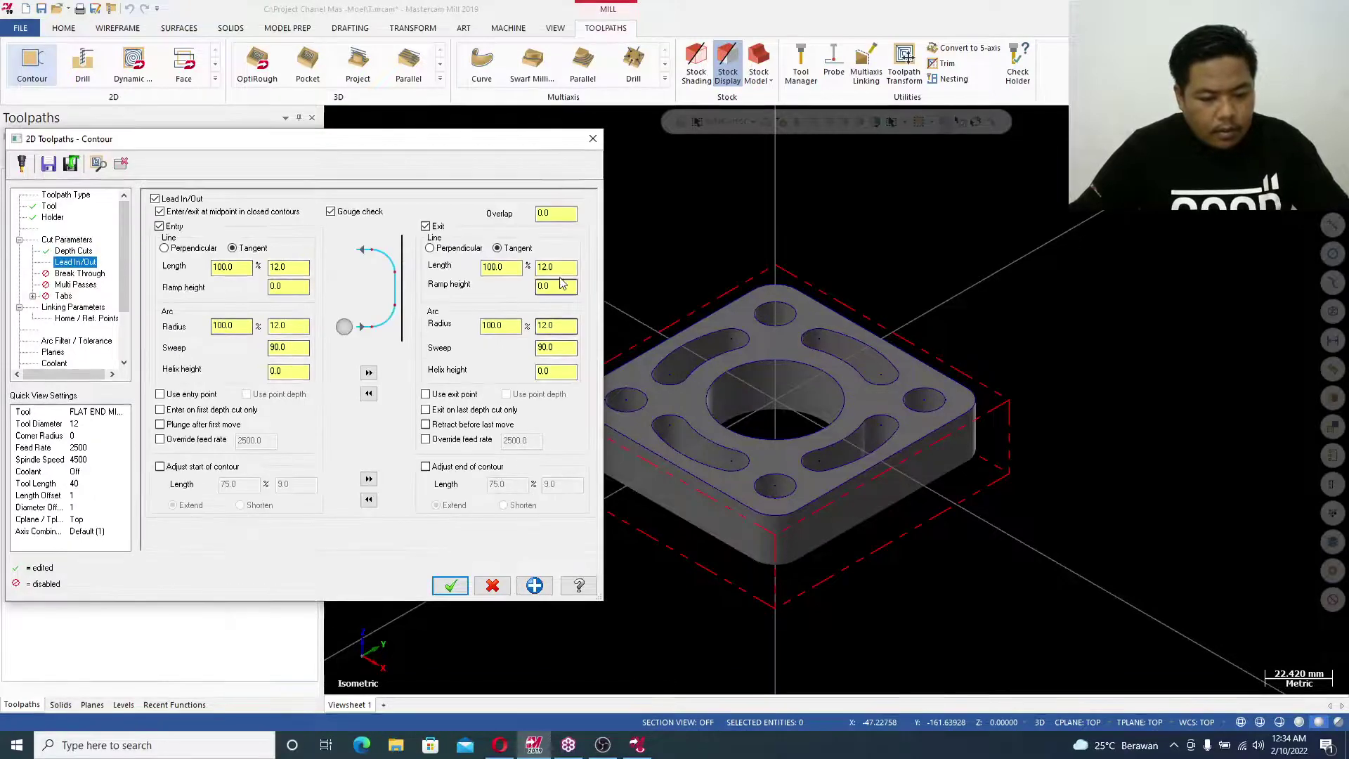
click(289, 346)
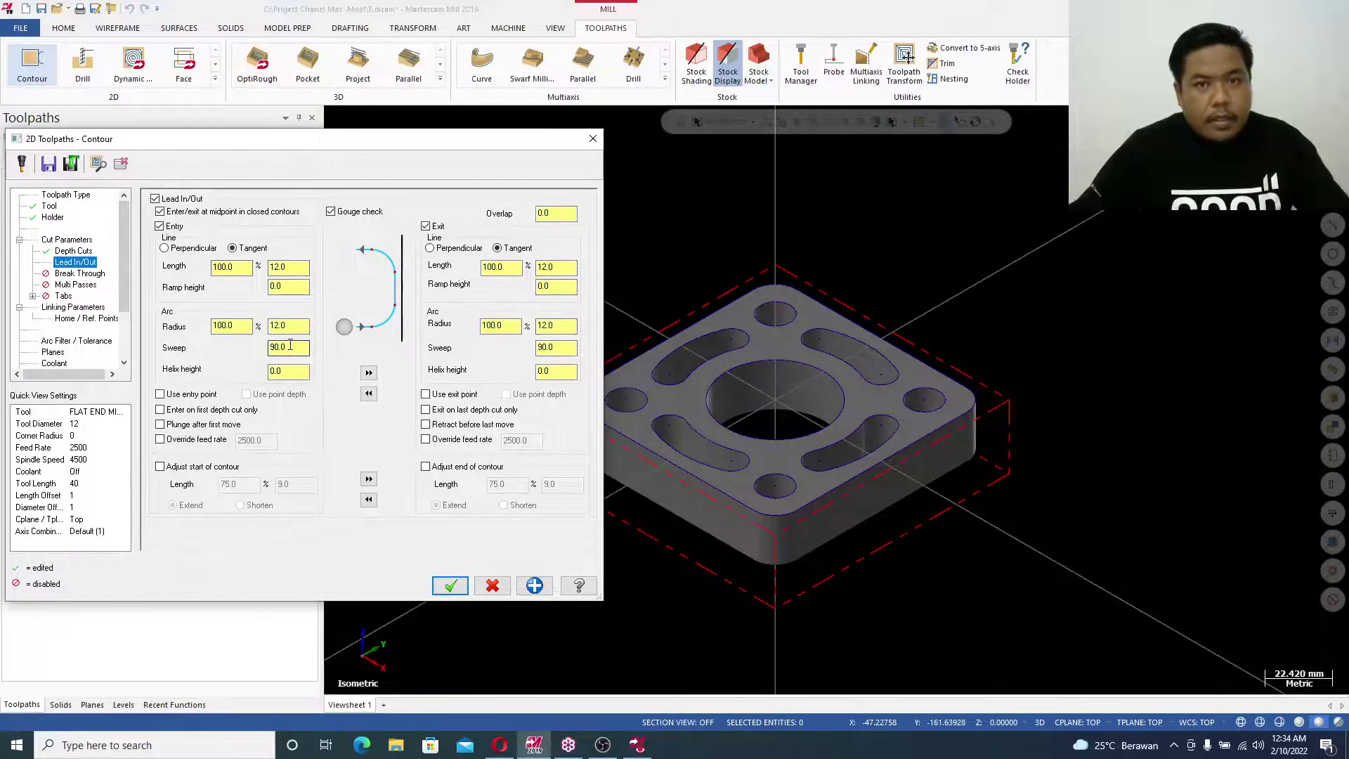
Set the linking parameters to a 2.0 mm feed plane and an absolute depth of -21.0 mm
click(80, 274)
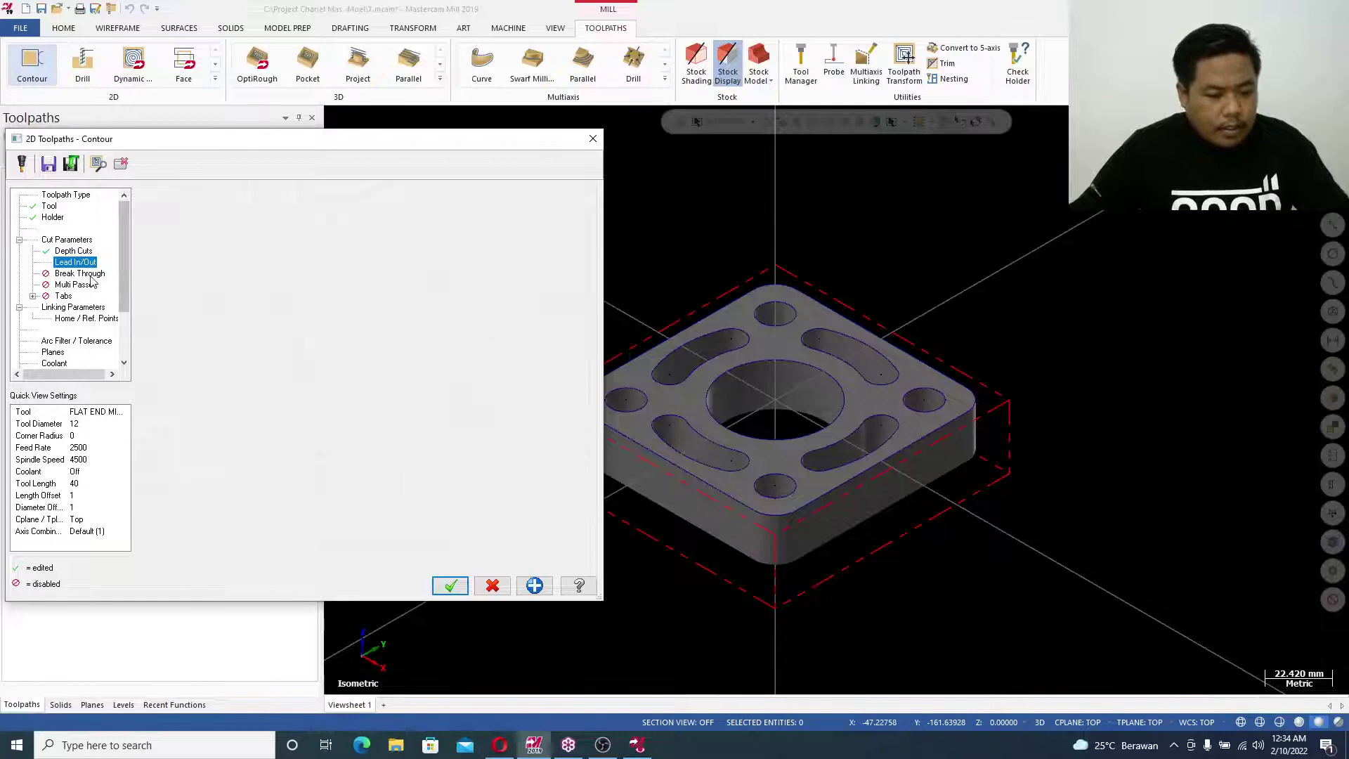
click(64, 310)
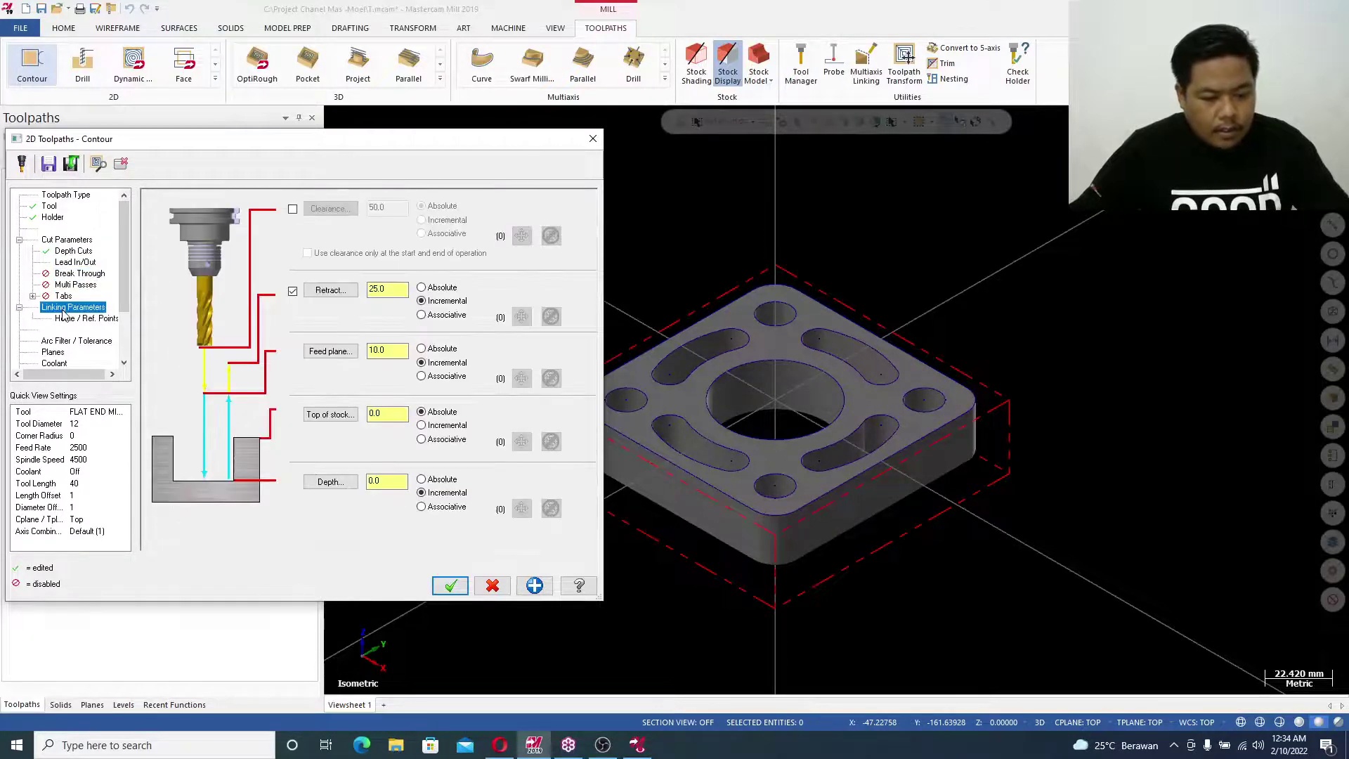
click(421, 479)
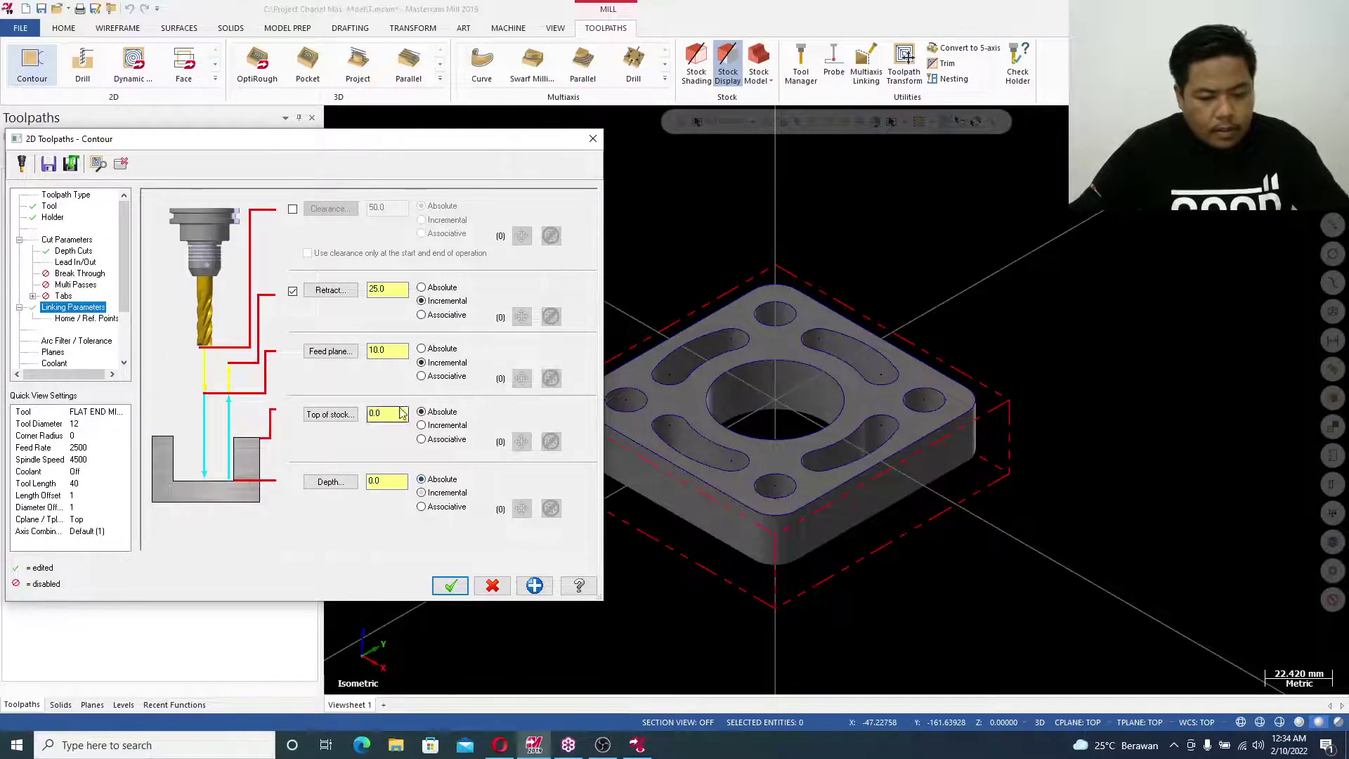
click(383, 350)
text(2)
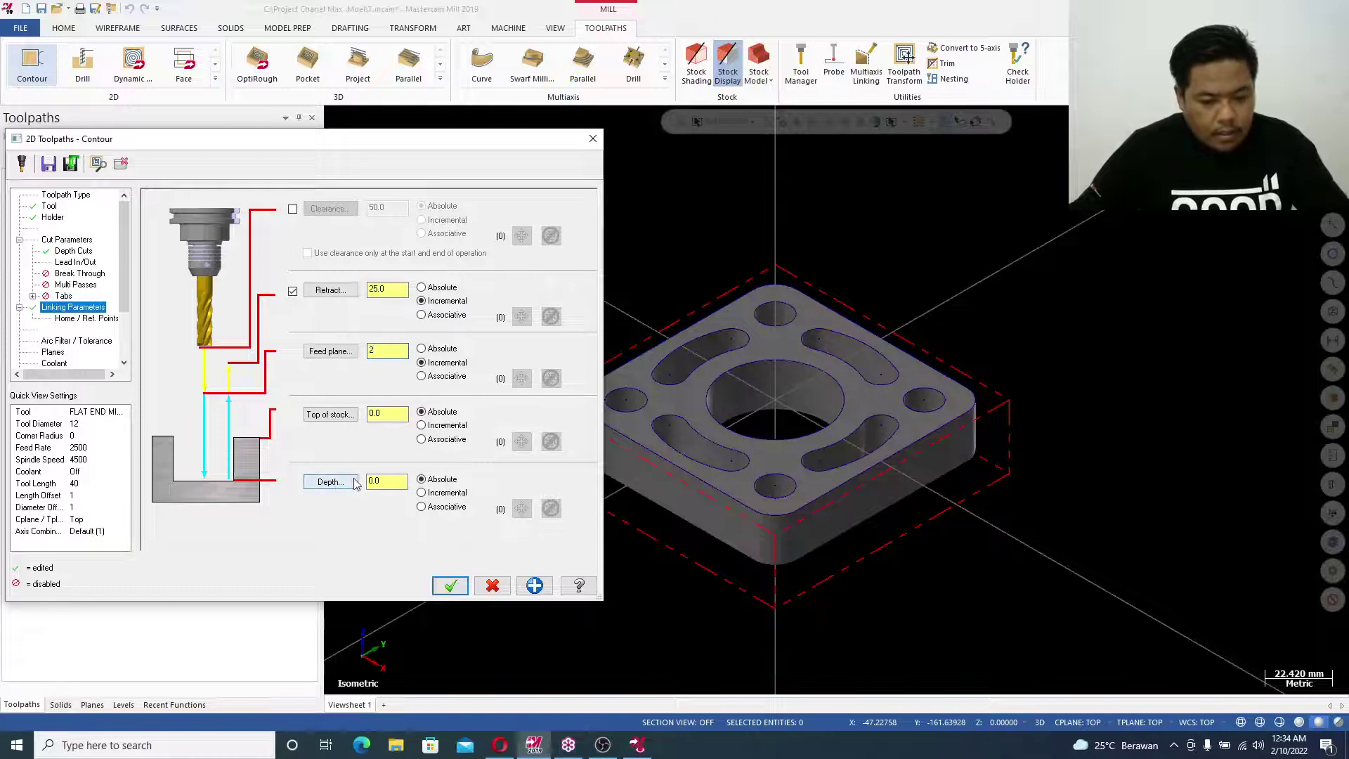
click(373, 483)
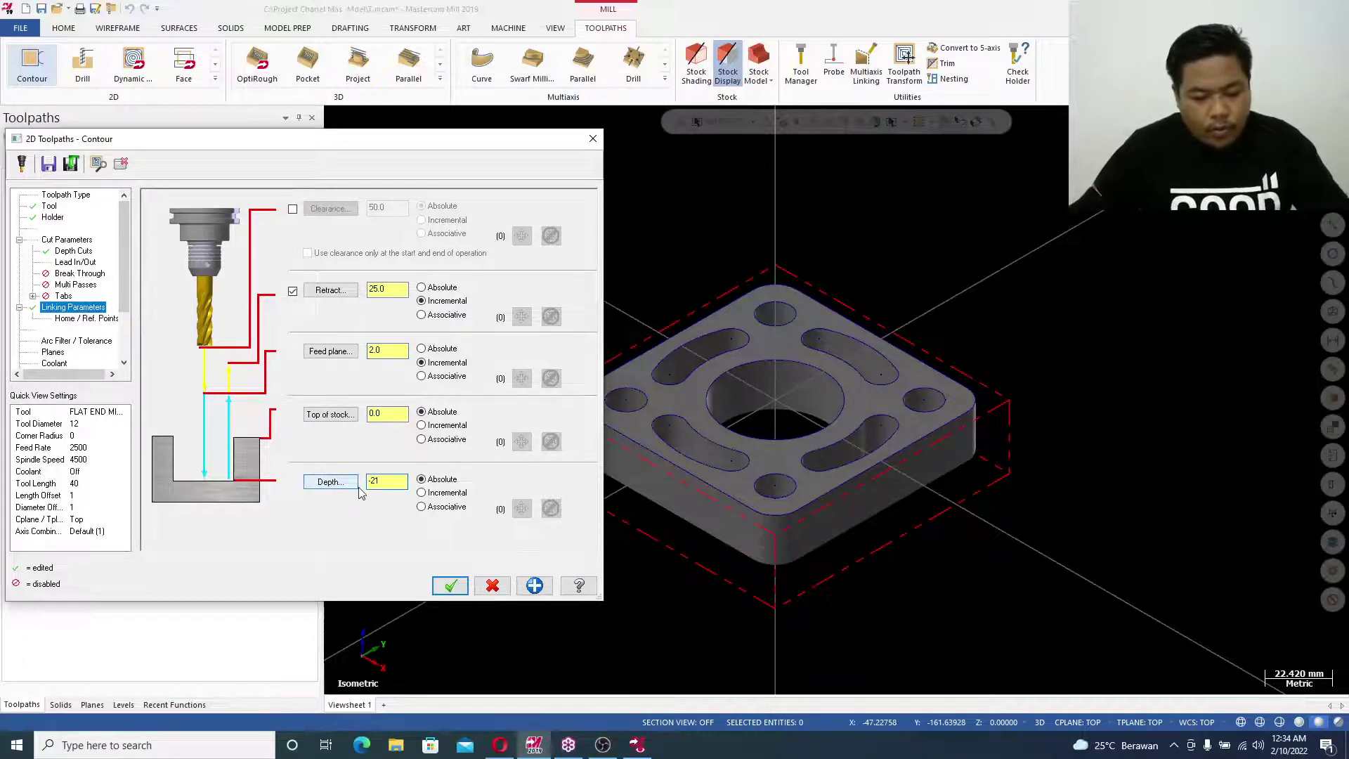
click(397, 350)
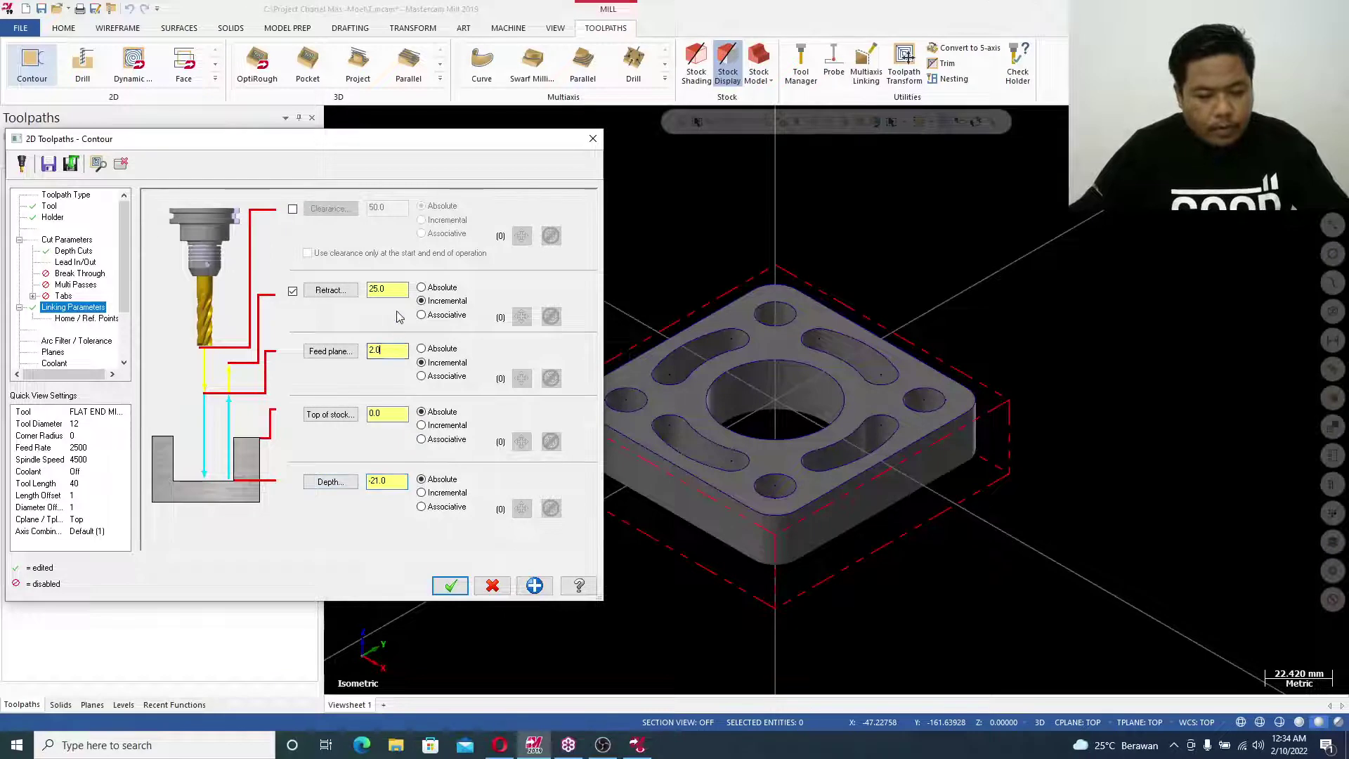
Check the toolpath's planes and accept the contour parameters to generate the toolpath
click(64, 319)
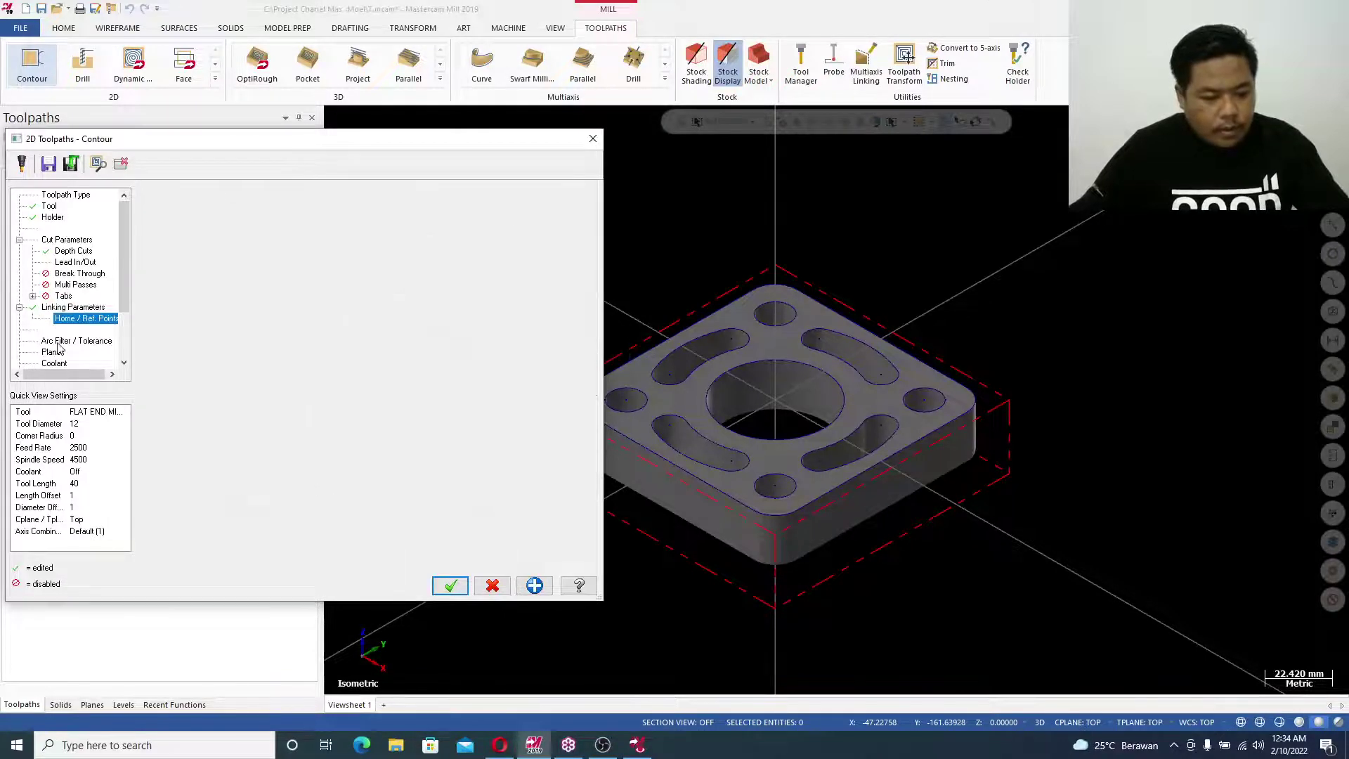
click(58, 344)
click(56, 353)
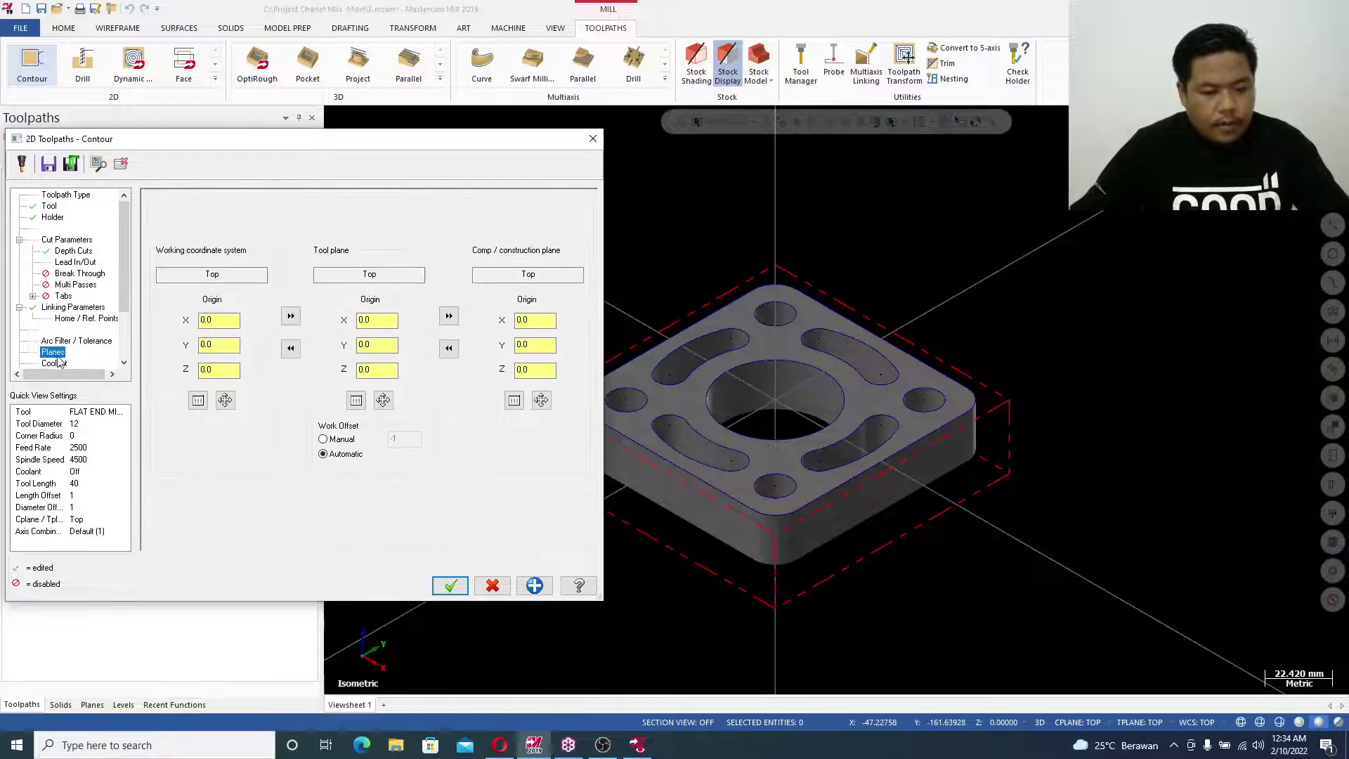
click(450, 588)
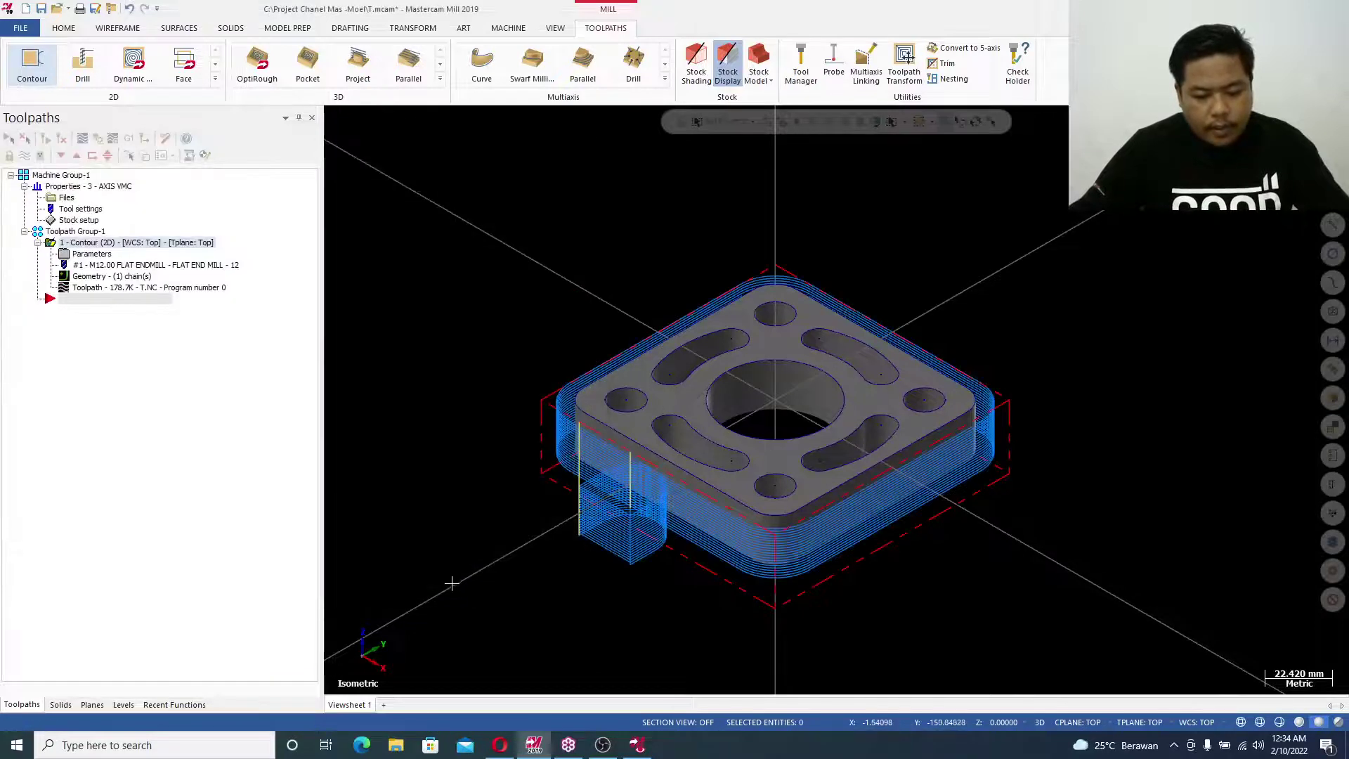
Backplot the contour toolpath and run its Verify stock-removal simulation to check the cut around the plate
click(82, 139)
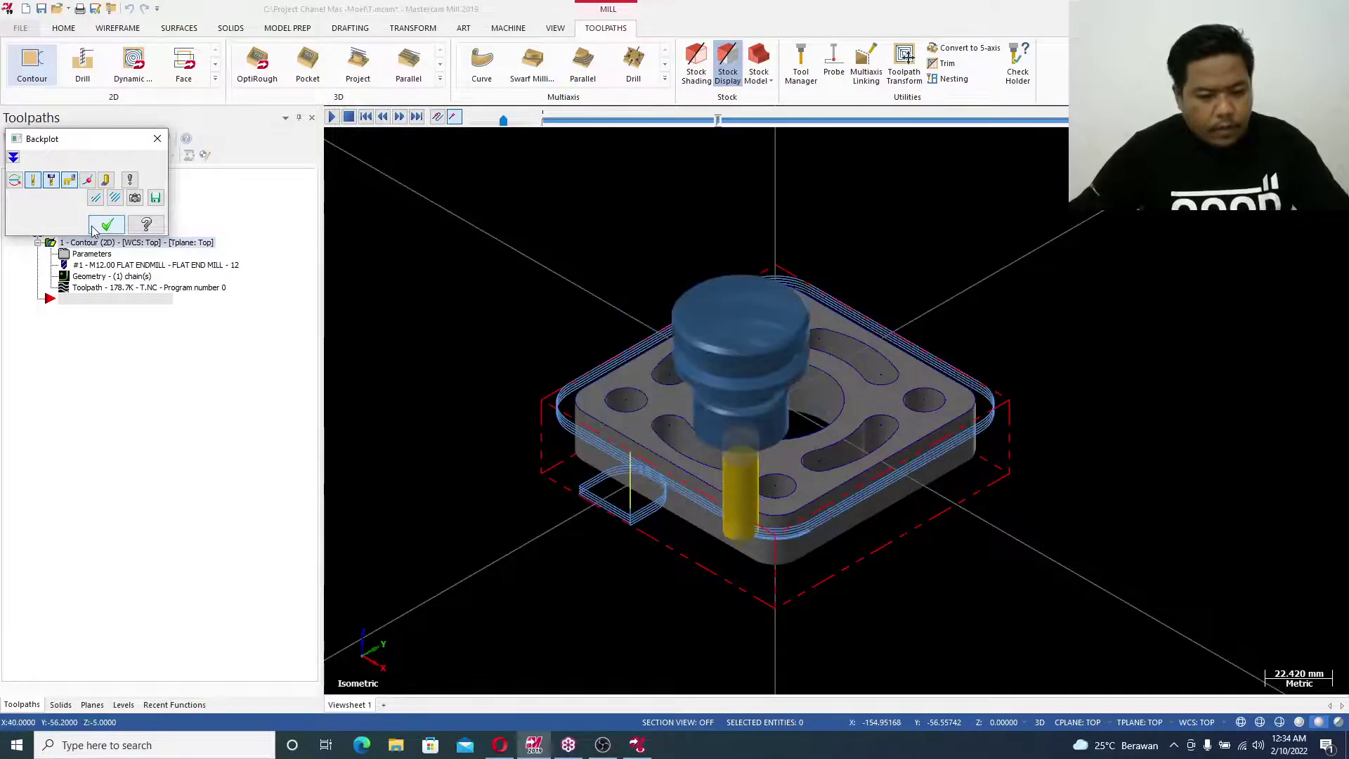
click(107, 224)
click(98, 139)
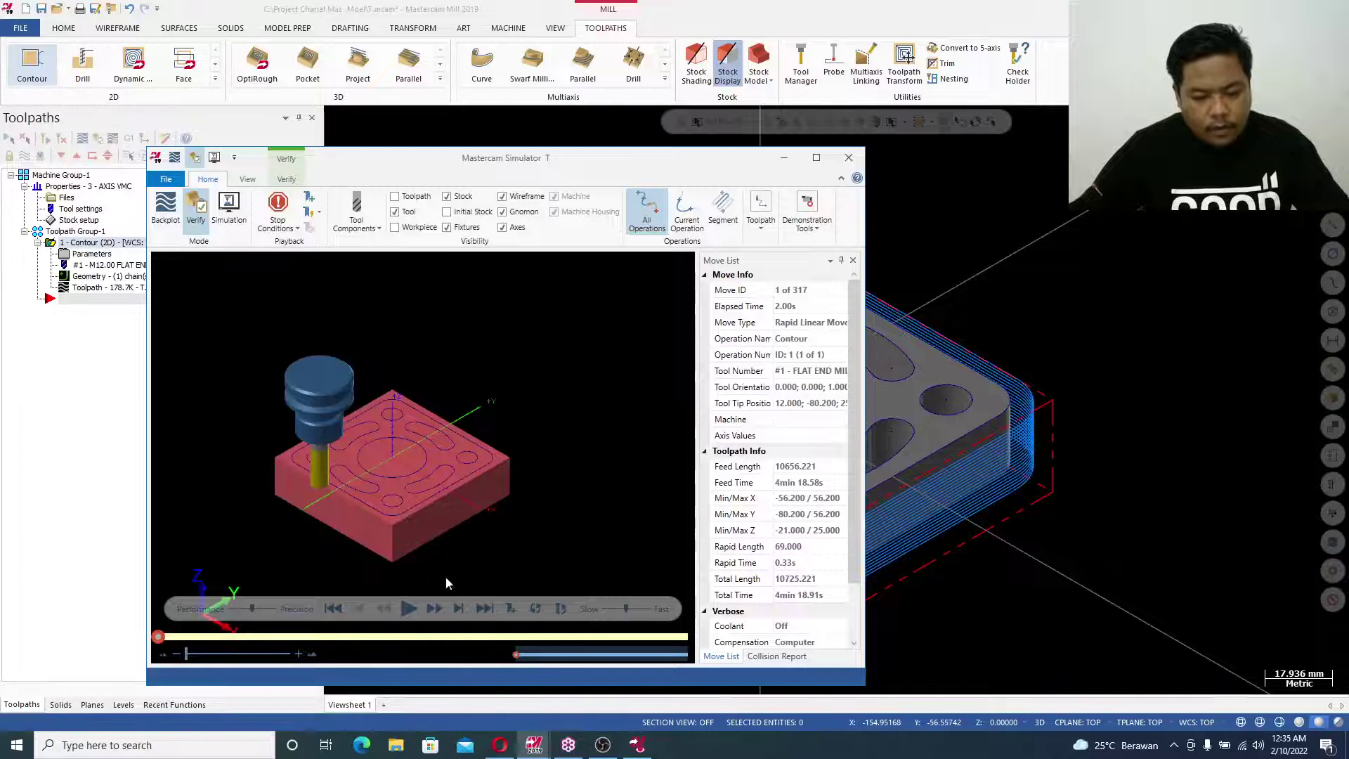
click(414, 608)
scroll(306, 496, up, 5)
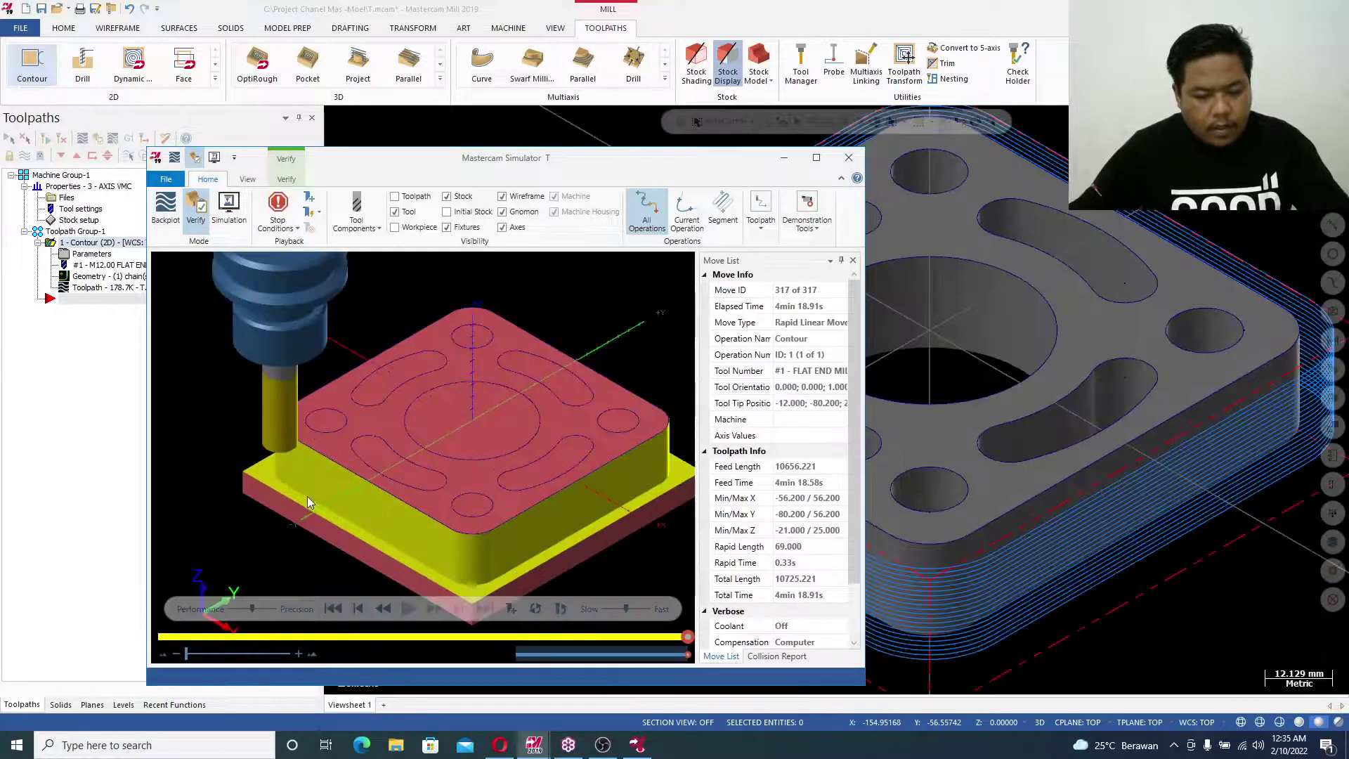
click(849, 157)
scroll(752, 183, down, 4)
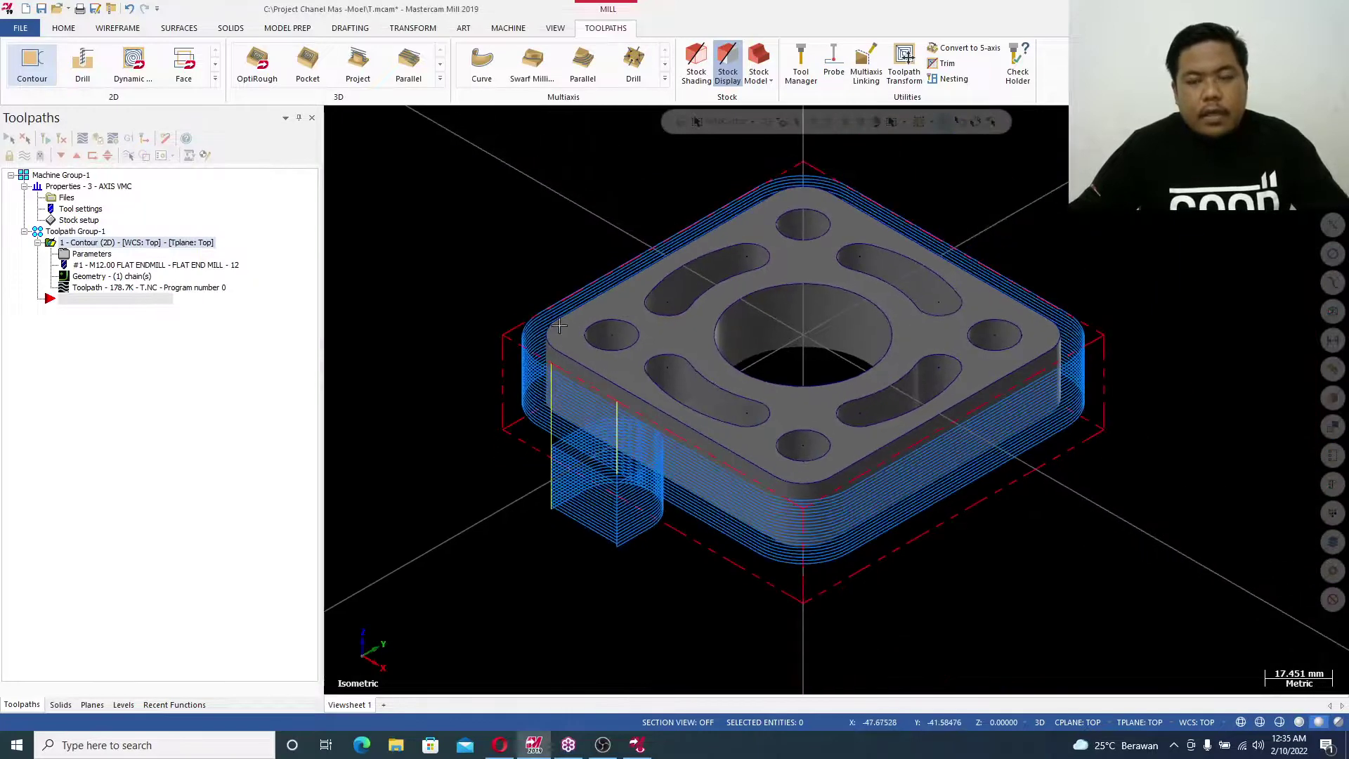
scroll(854, 250, up, 2)
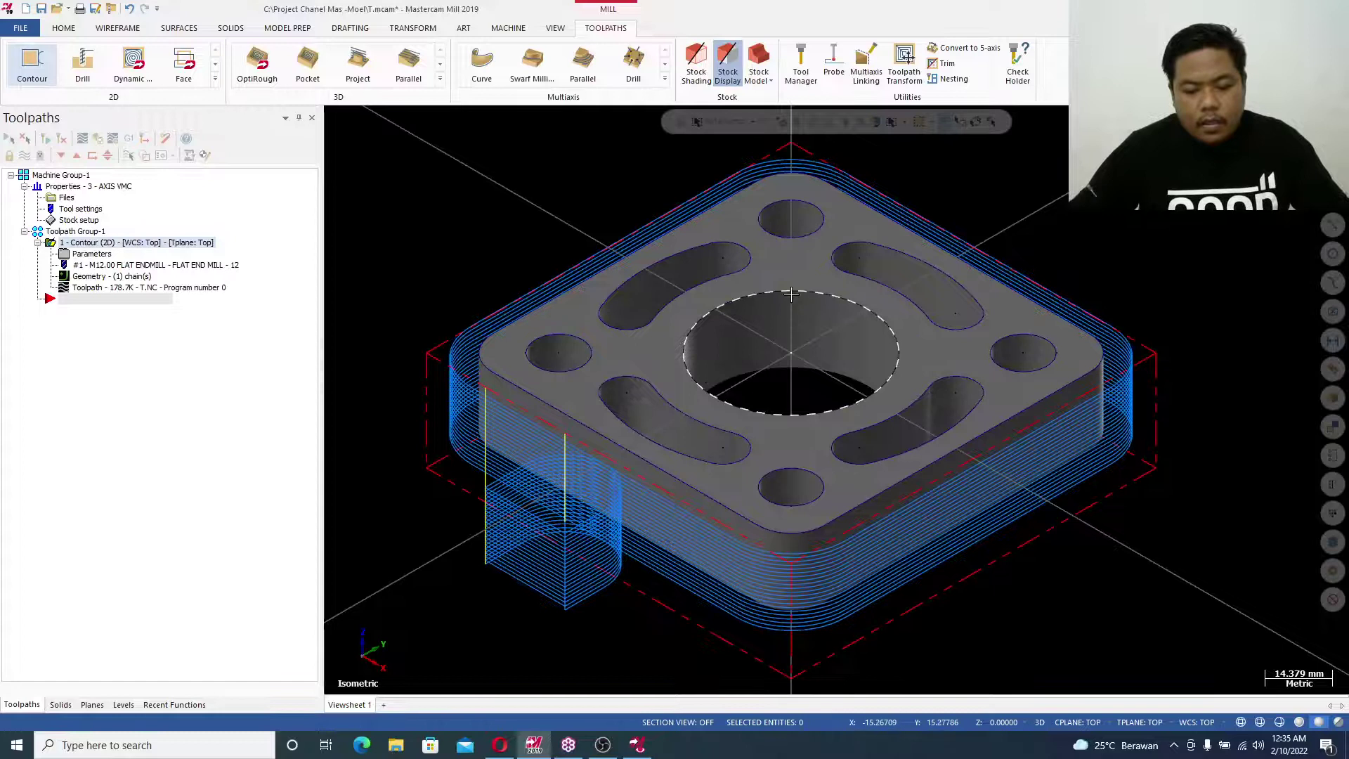
Check the dimensioned part drawing in the ActiveReports Viewer, then return to Mastercam and restore the isometric view
middle_drag(791, 290, 796, 390)
key(alt+7)
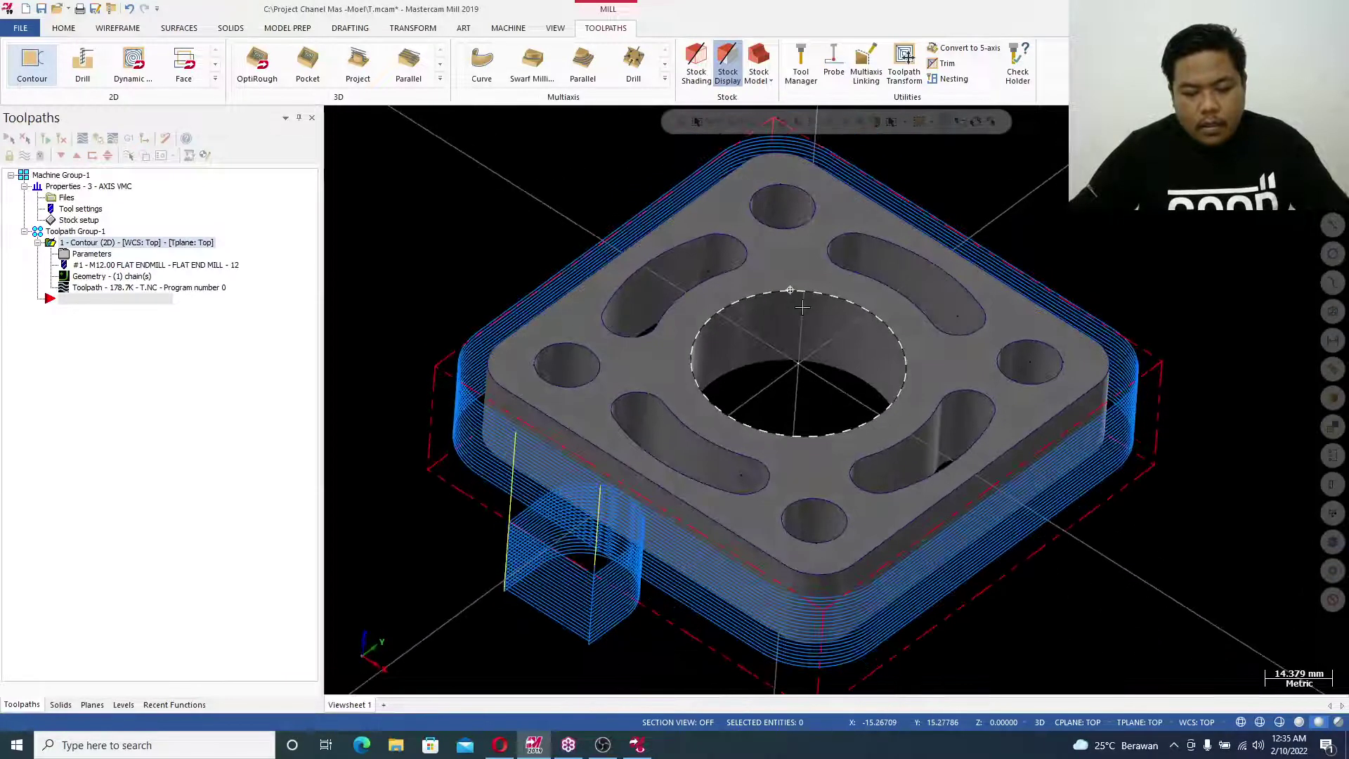
click(640, 748)
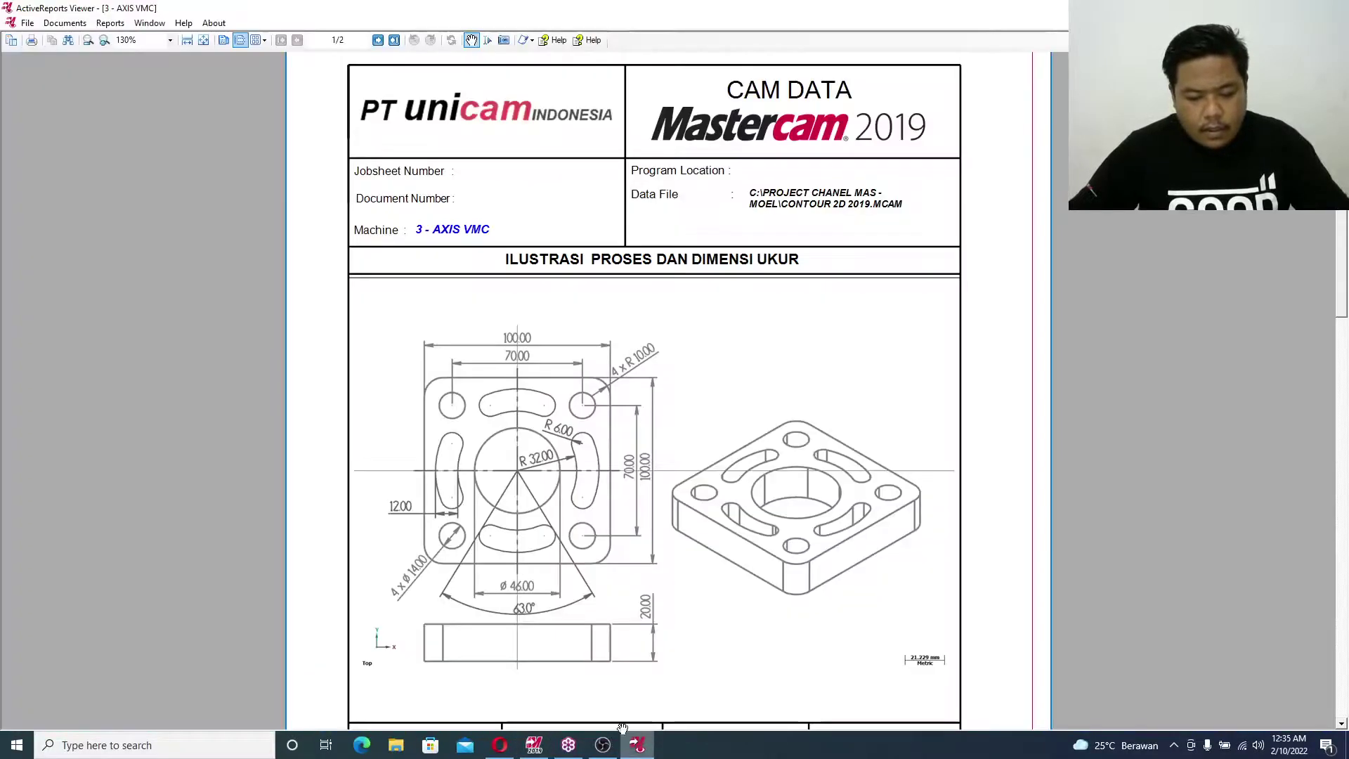
mouse_move(619, 738)
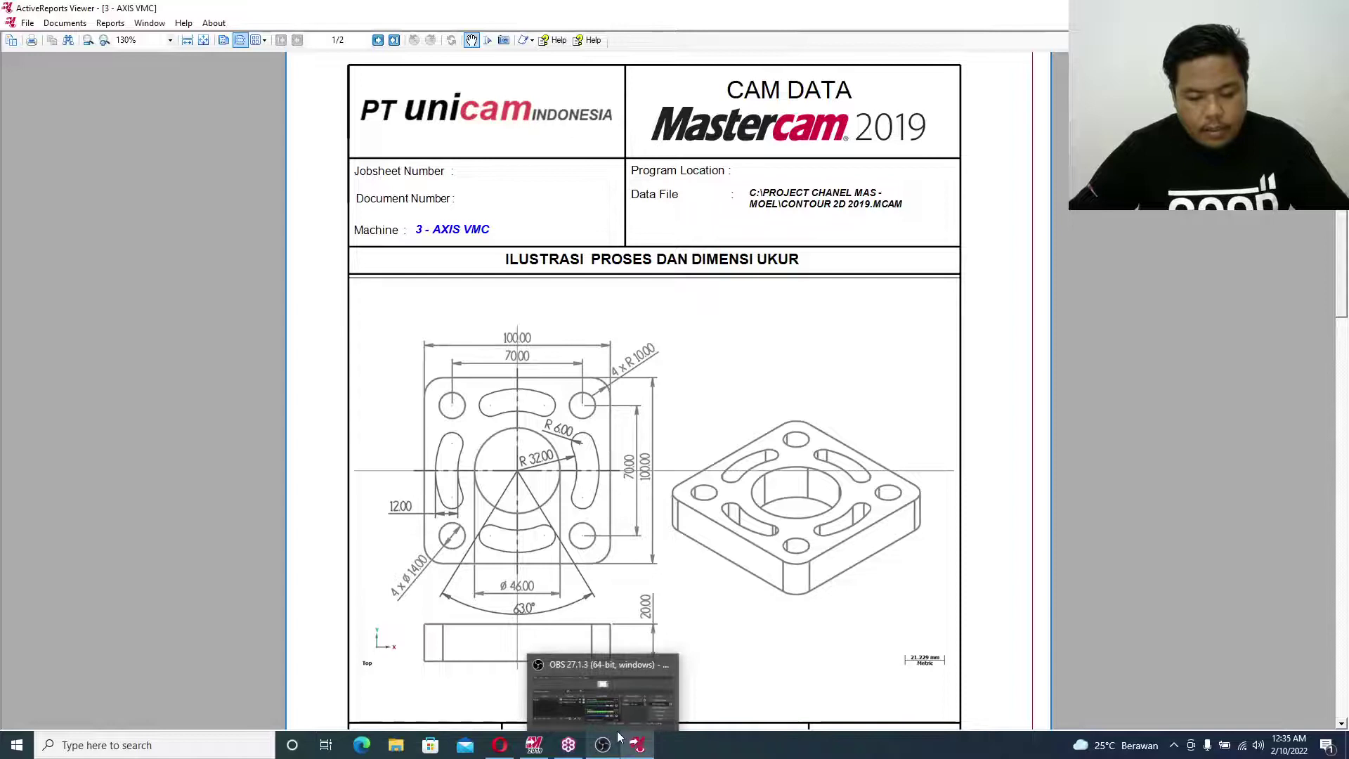
click(535, 745)
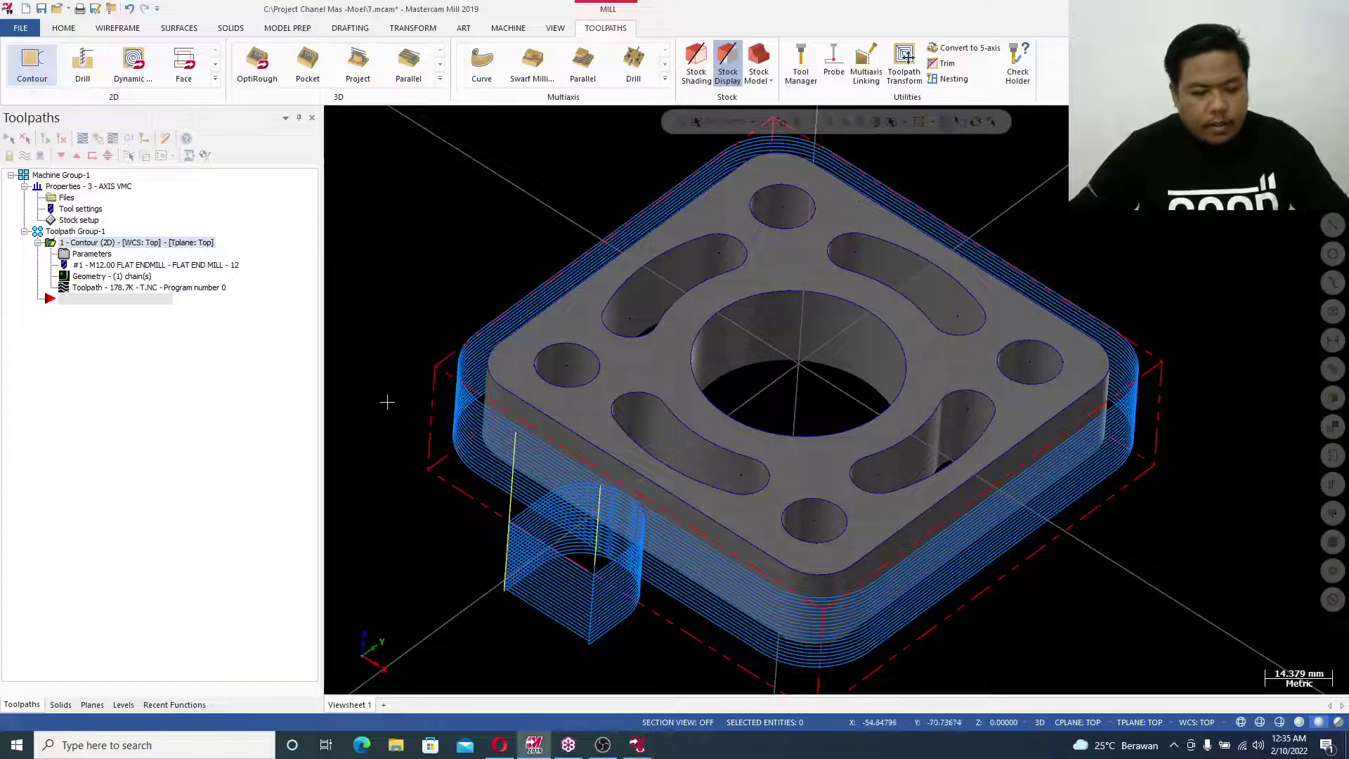
right_click(1178, 211)
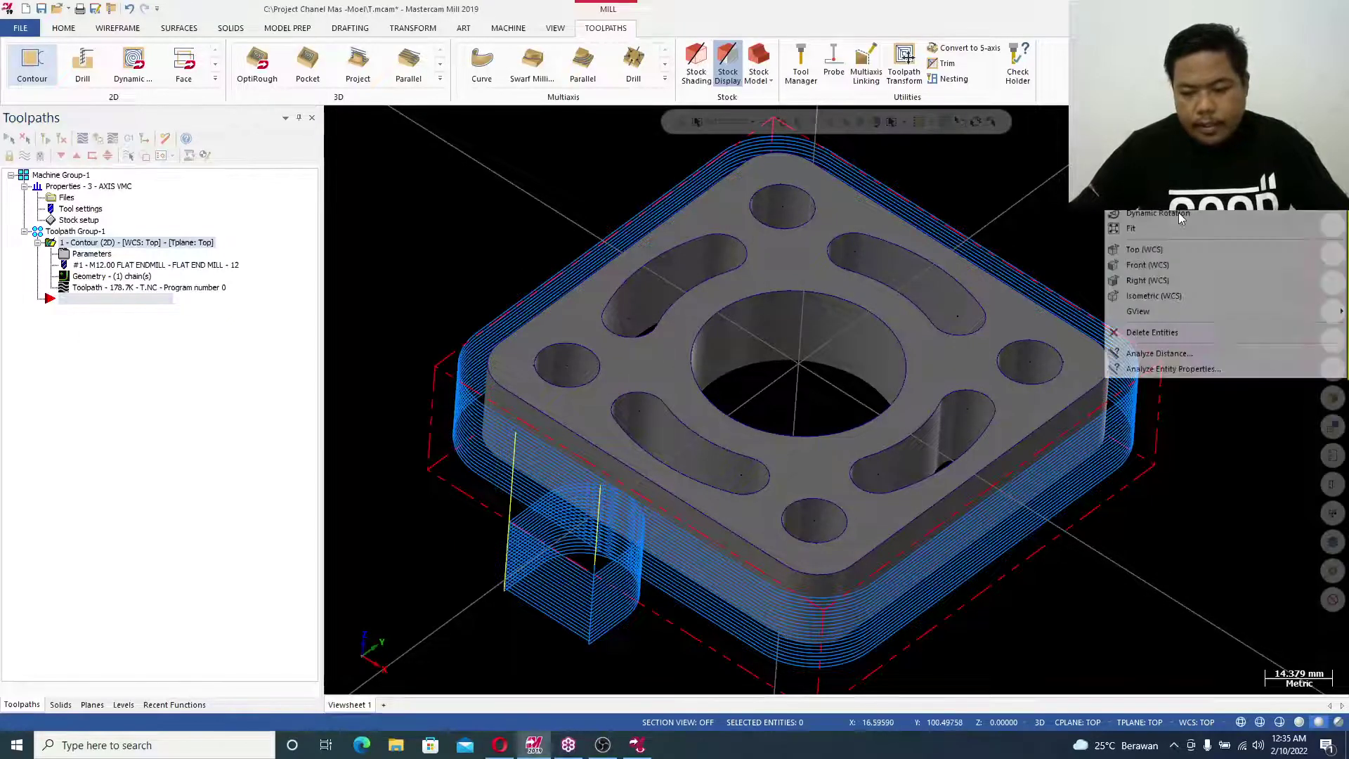
click(1188, 295)
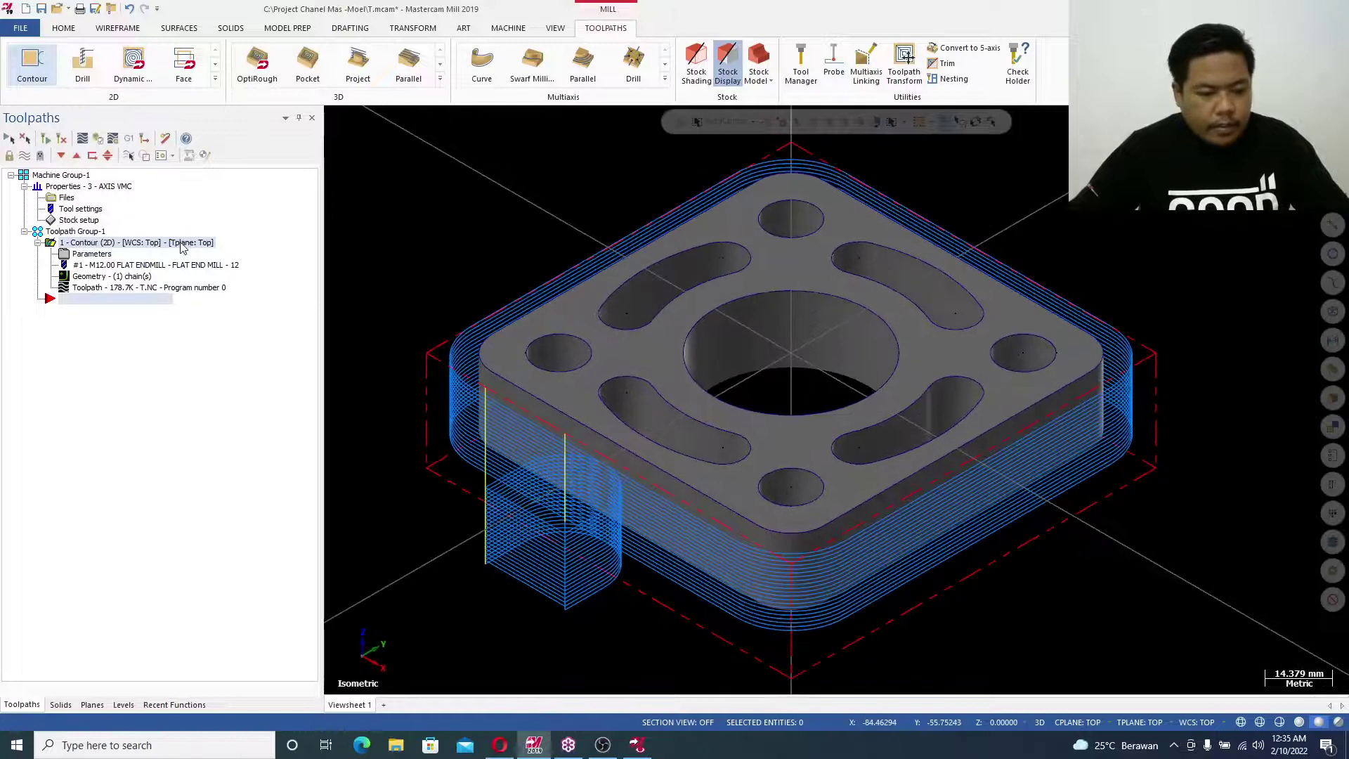
Duplicate the 2D contour operation by copying it and pasting it at the end of the toolpath group
right_click(181, 246)
click(208, 369)
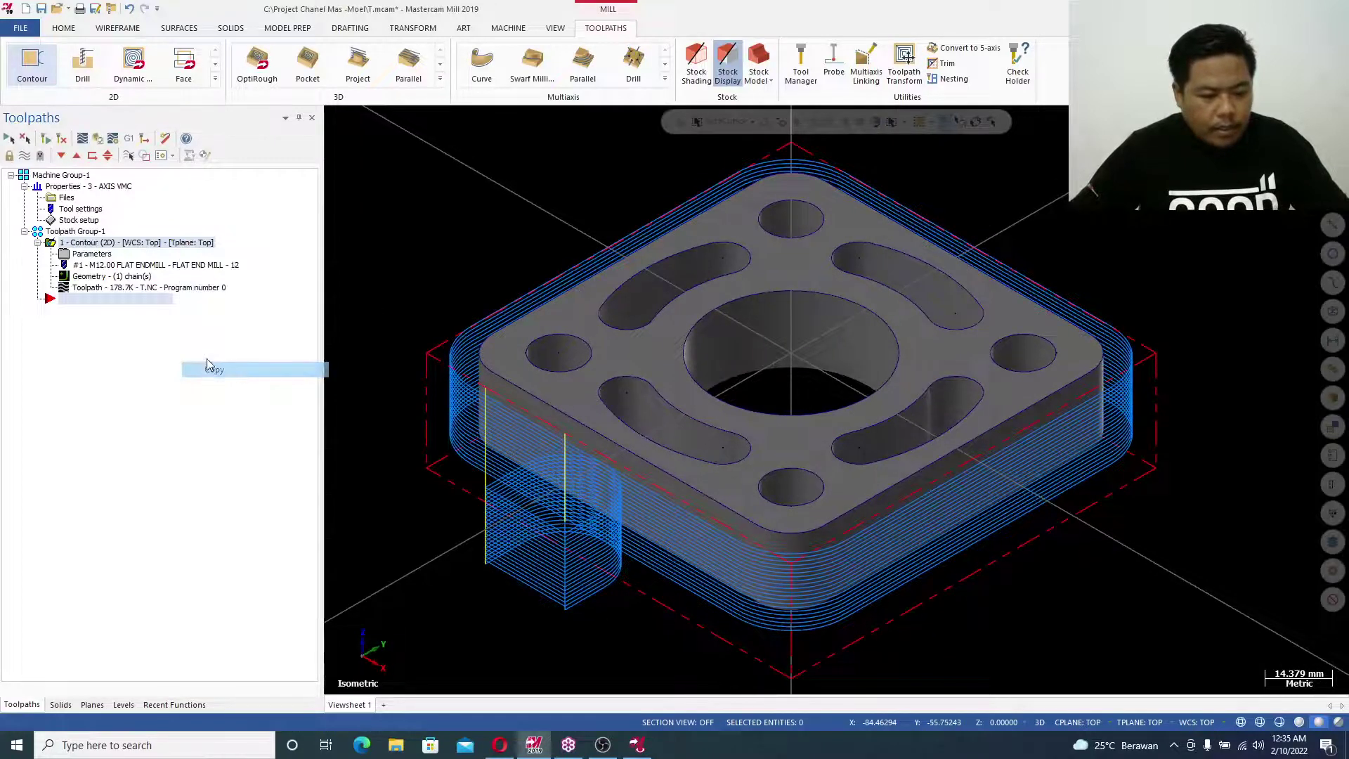
right_click(118, 299)
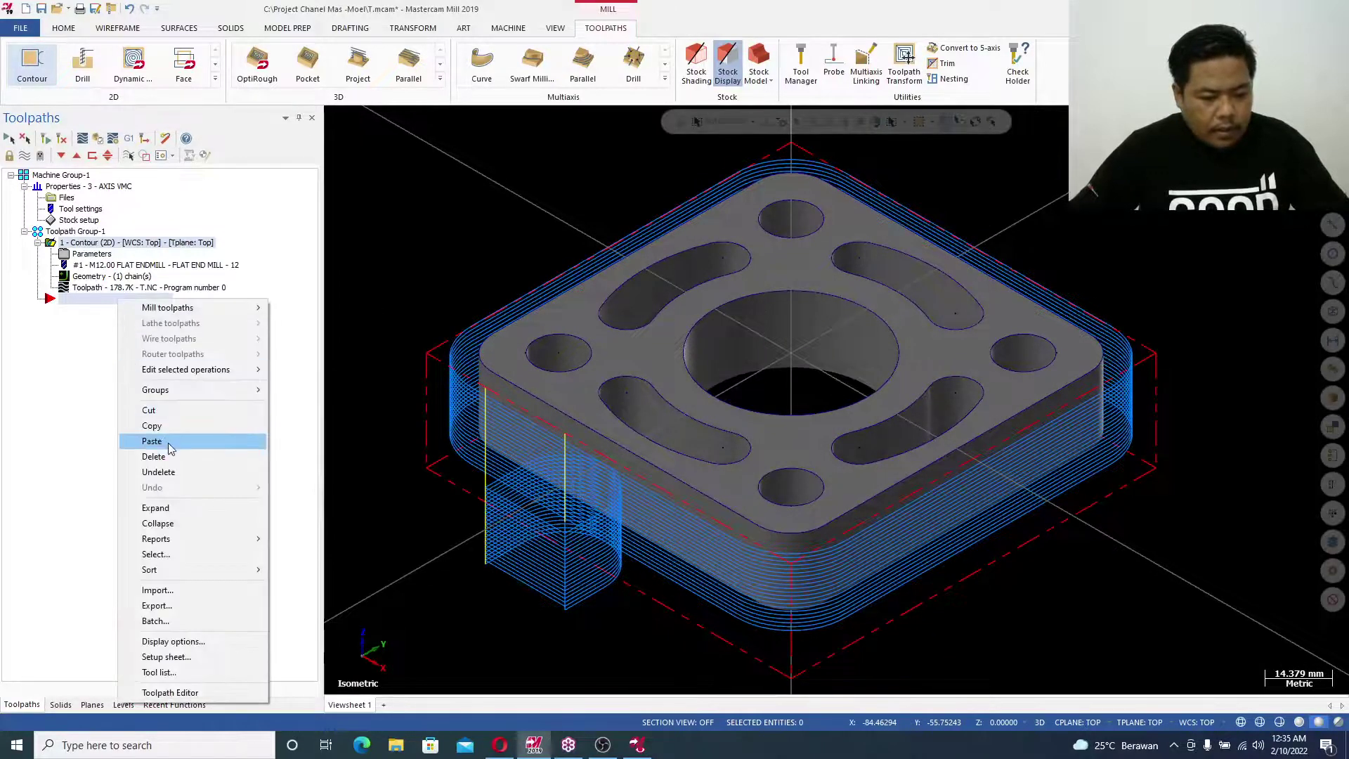
click(153, 442)
Rechain the copied contour operation's geometry, replacing the outer profile with the central bore circle
click(99, 335)
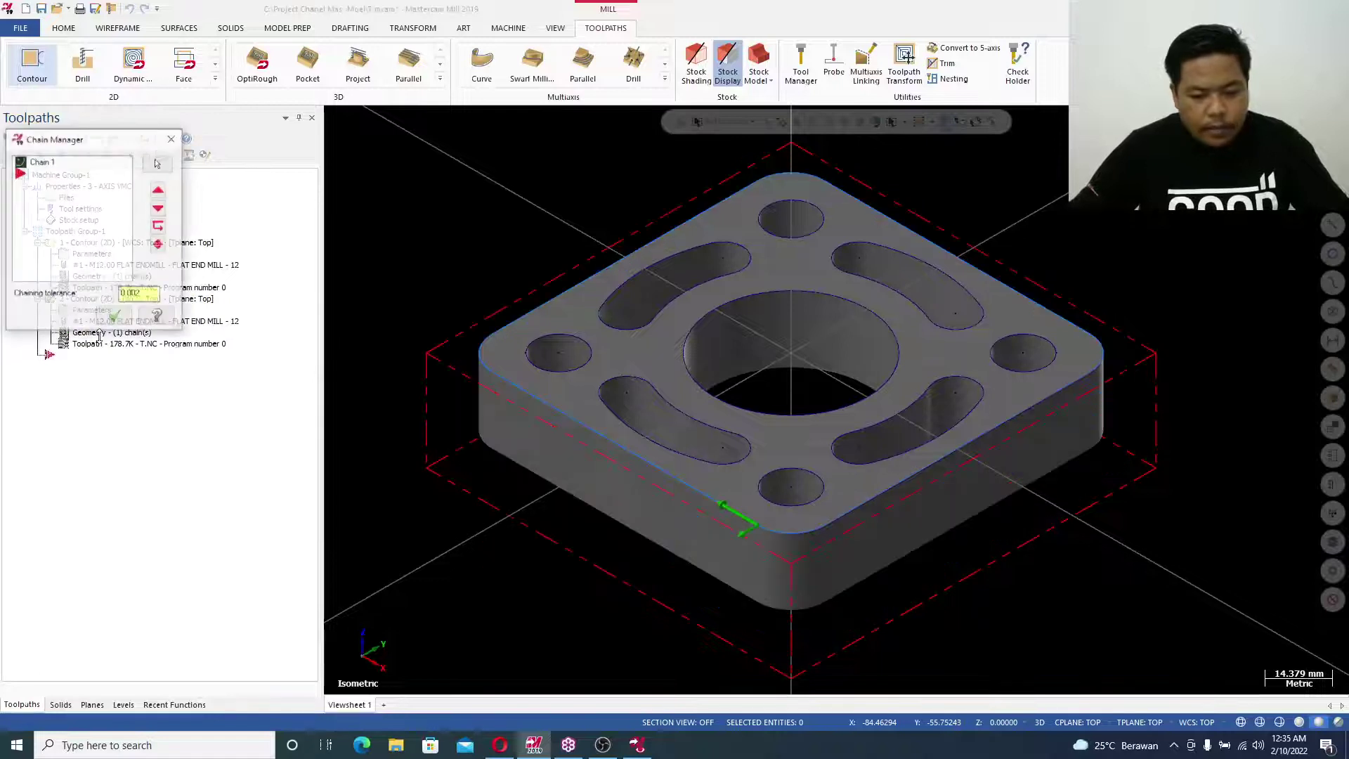
right_click(49, 168)
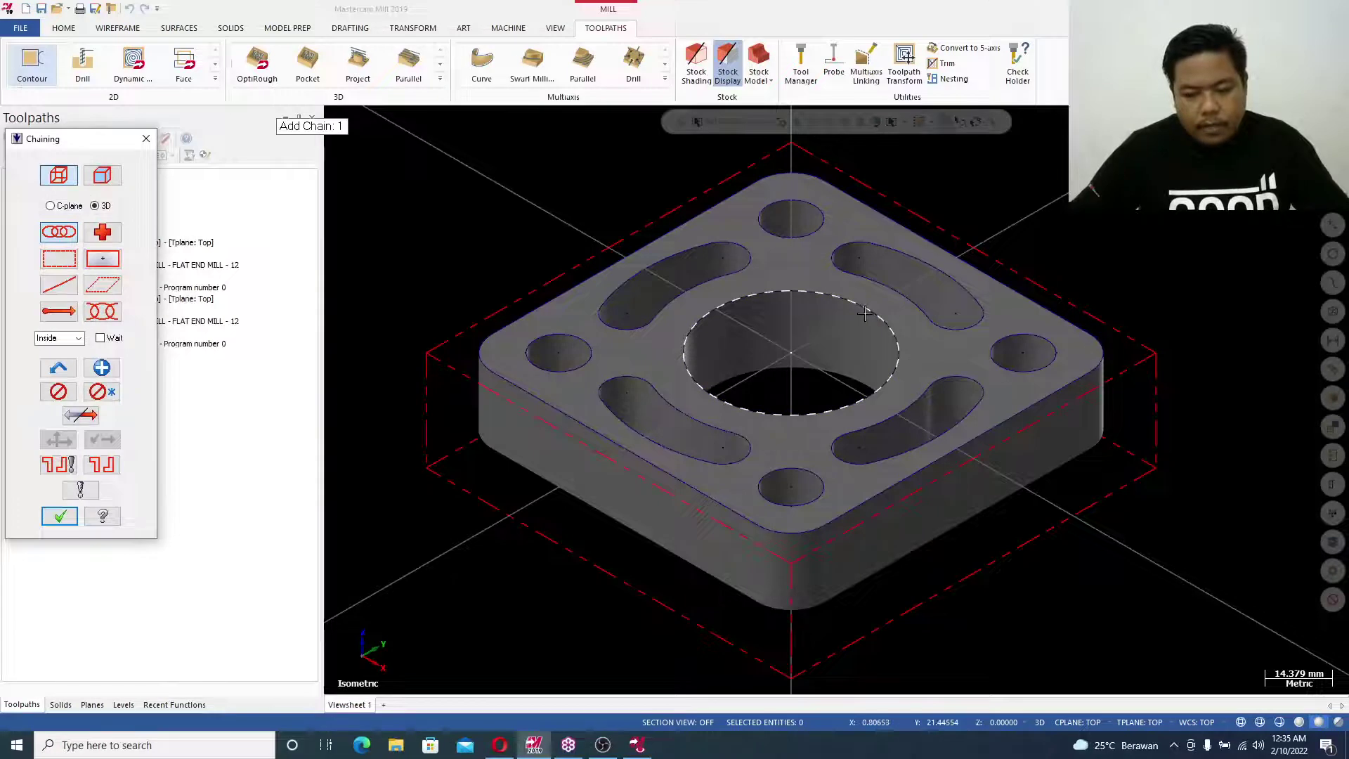
click(865, 313)
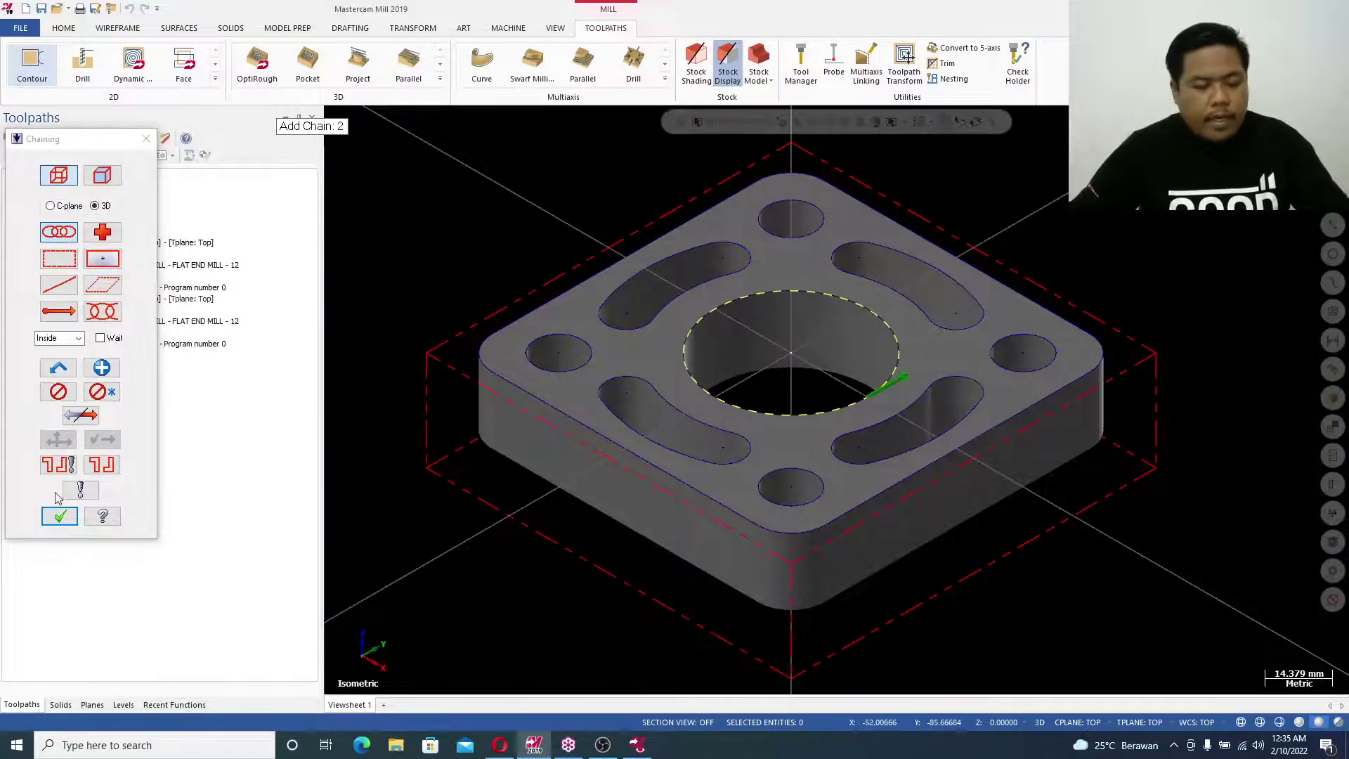
click(58, 519)
click(115, 316)
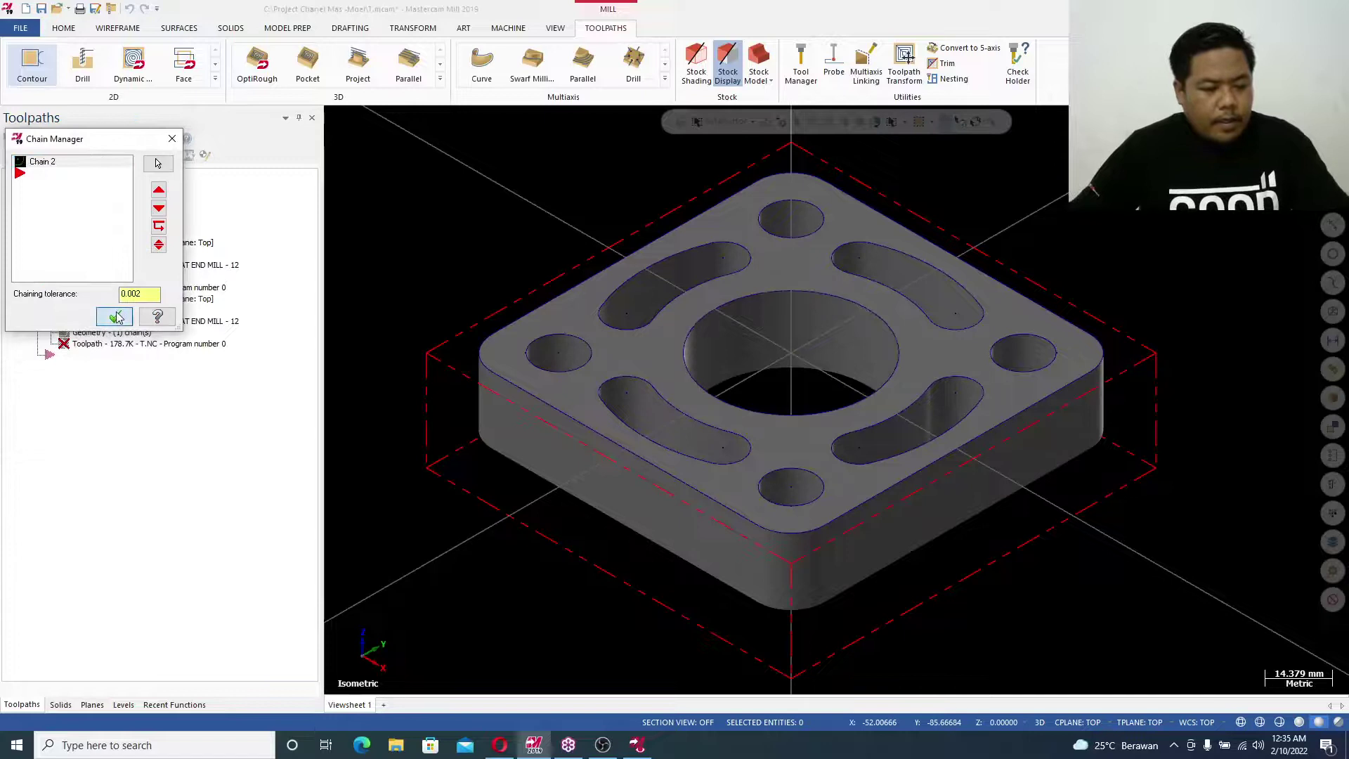
Change the copied operation's contour type to Ramp, with depth ramp motion, a 0.5 mm ramp depth and a pass at final depth
click(91, 310)
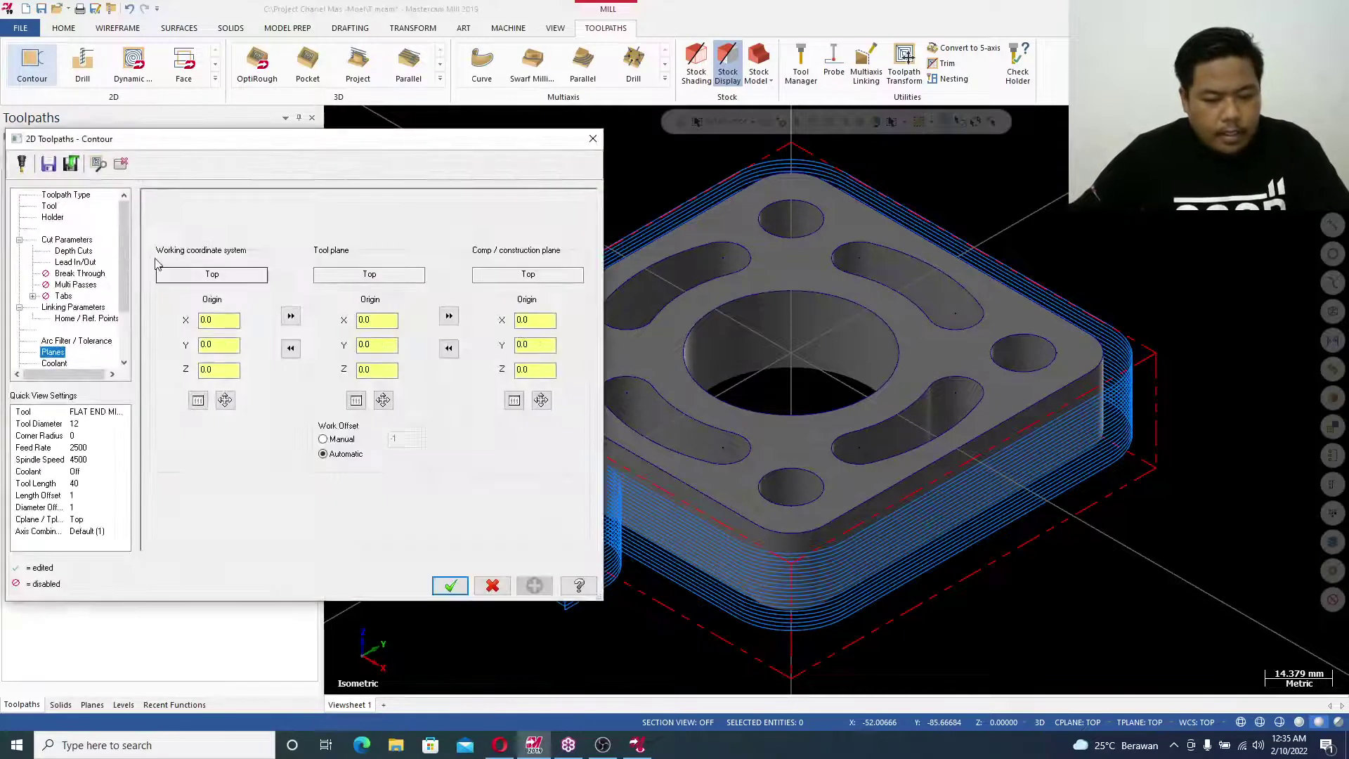
click(70, 240)
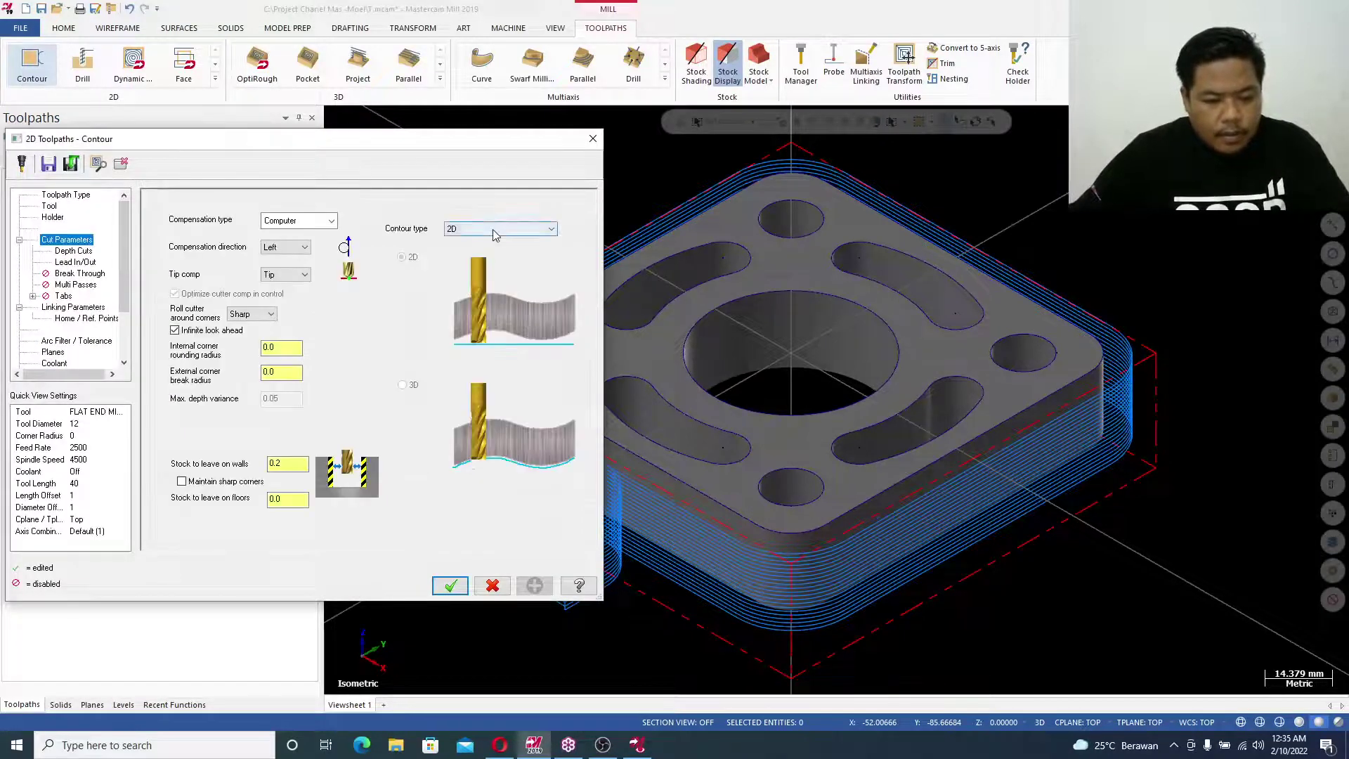
click(495, 229)
click(491, 260)
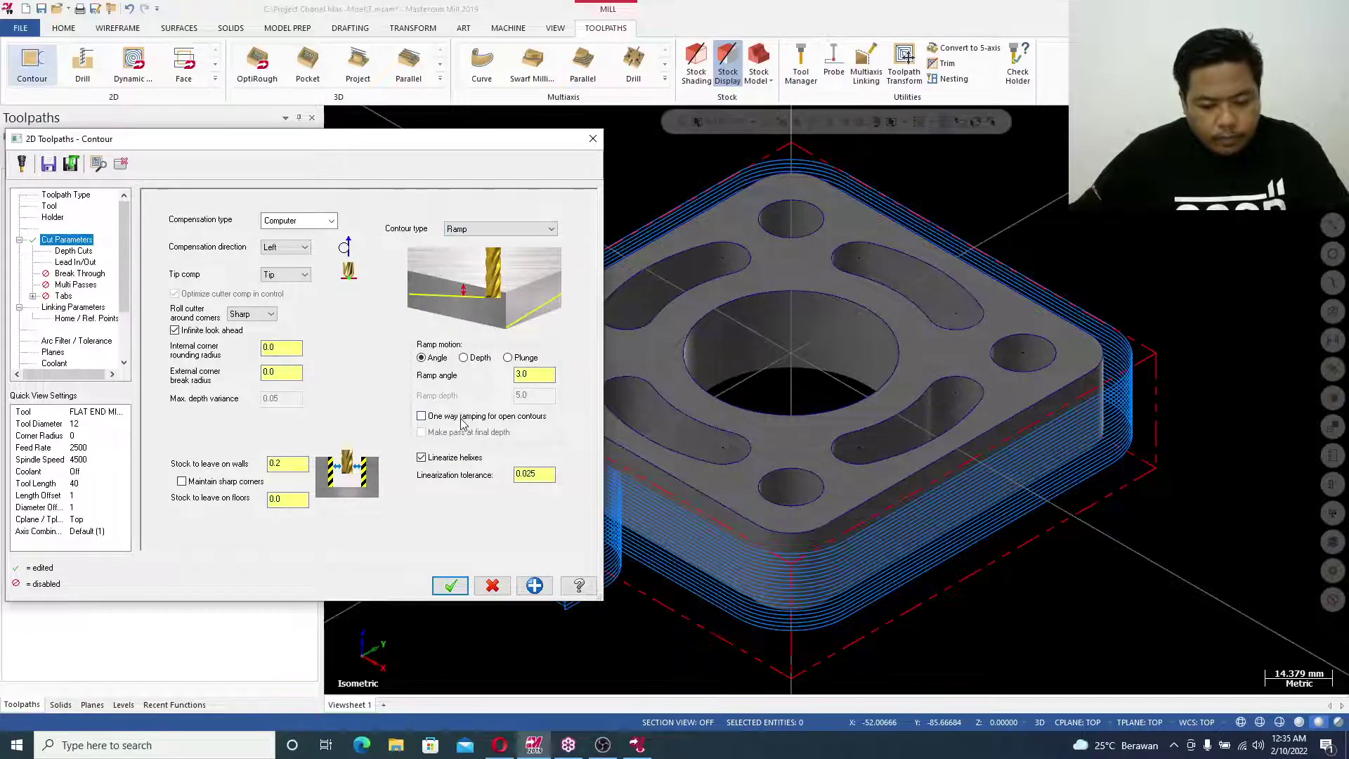
click(478, 364)
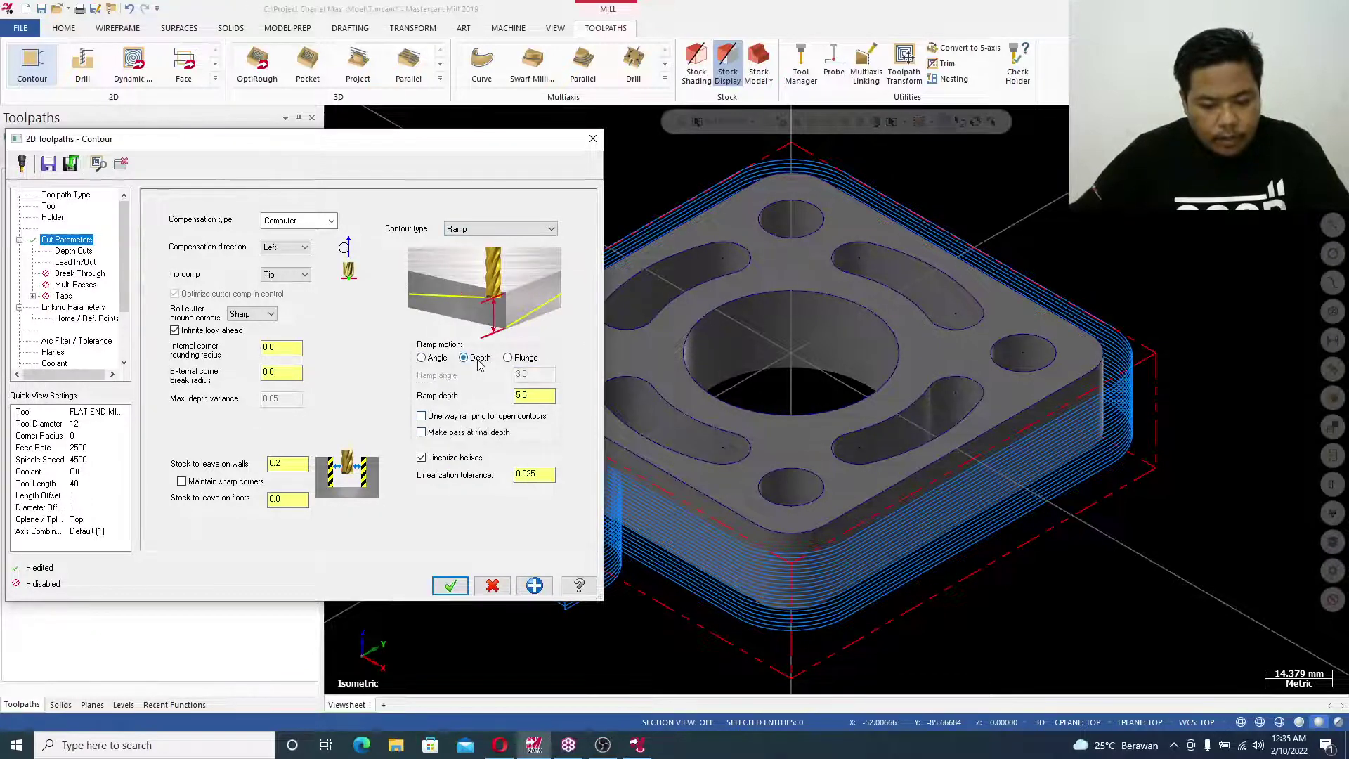
double_click(524, 395)
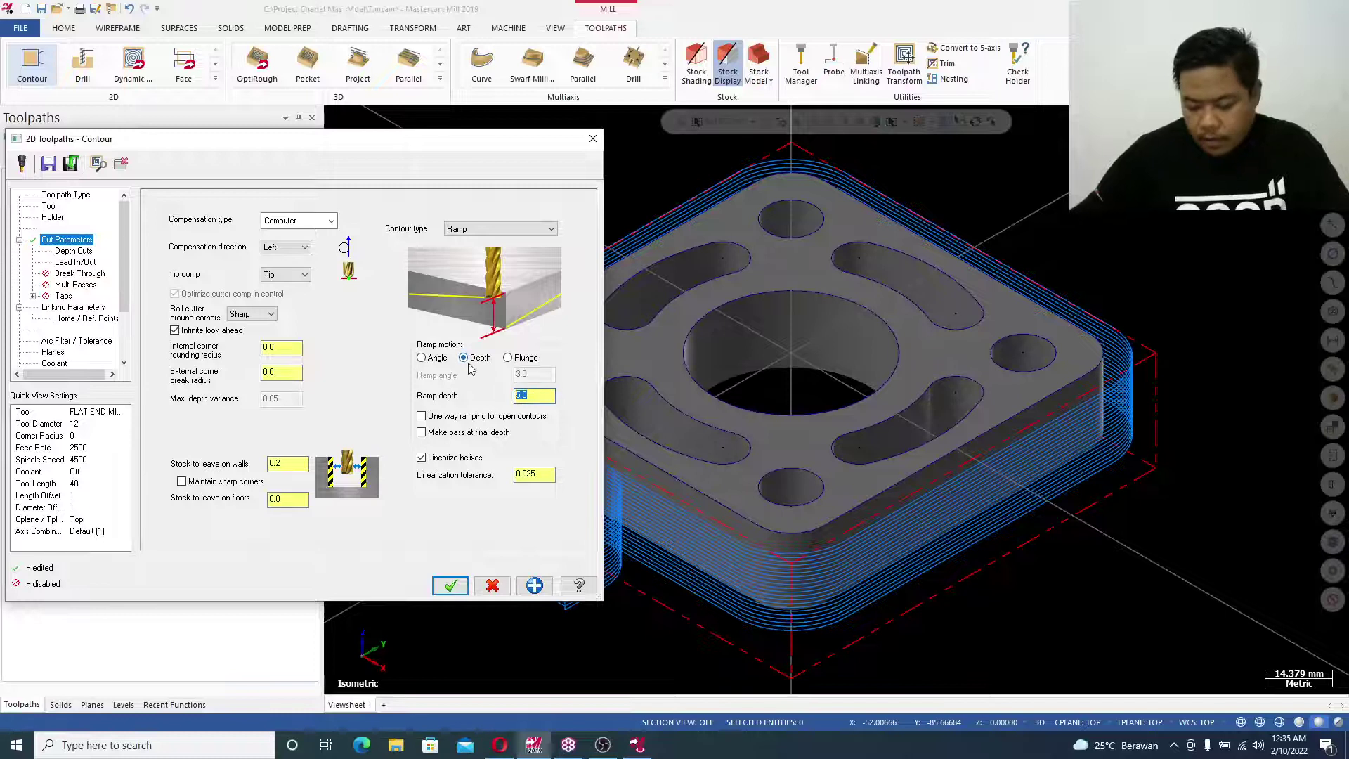
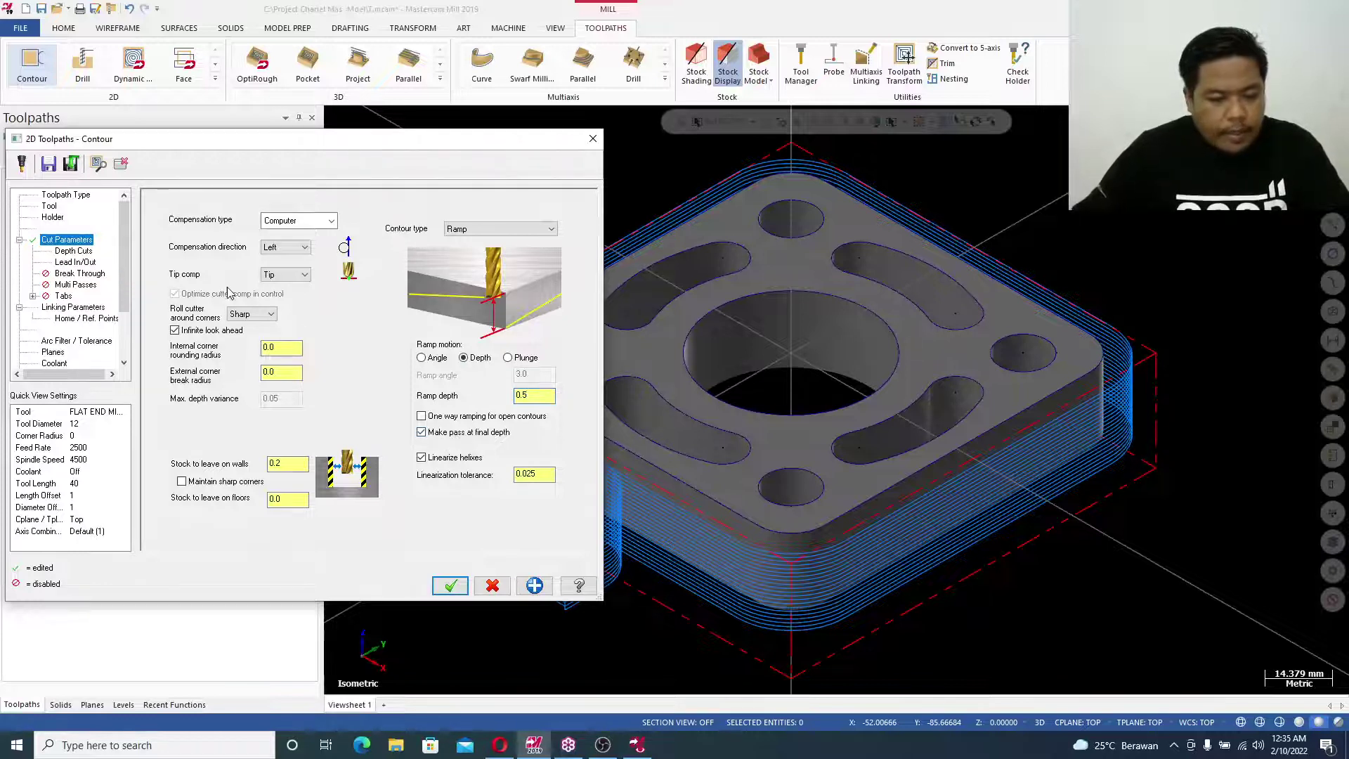
Turn off Lead In/Out for the bore's ramp contour and regenerate its toolpath
click(75, 252)
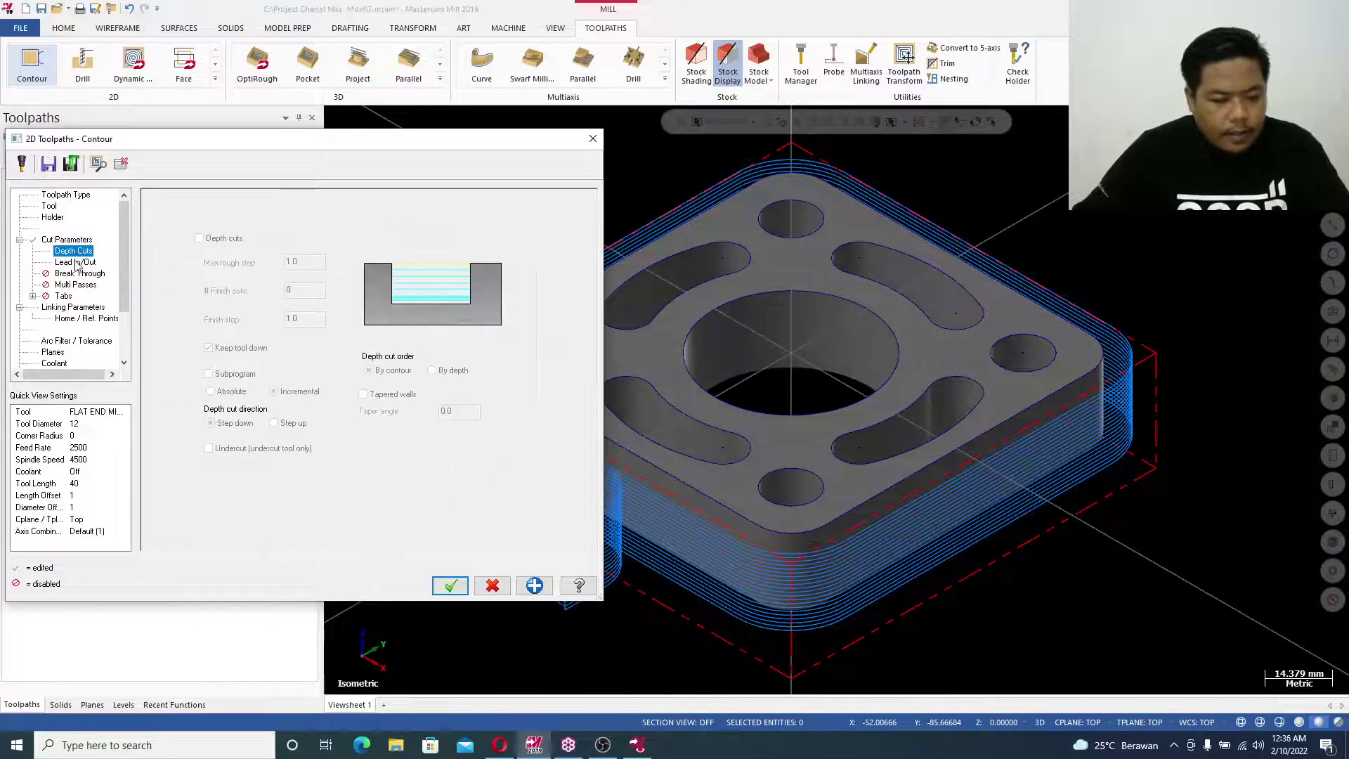
click(77, 262)
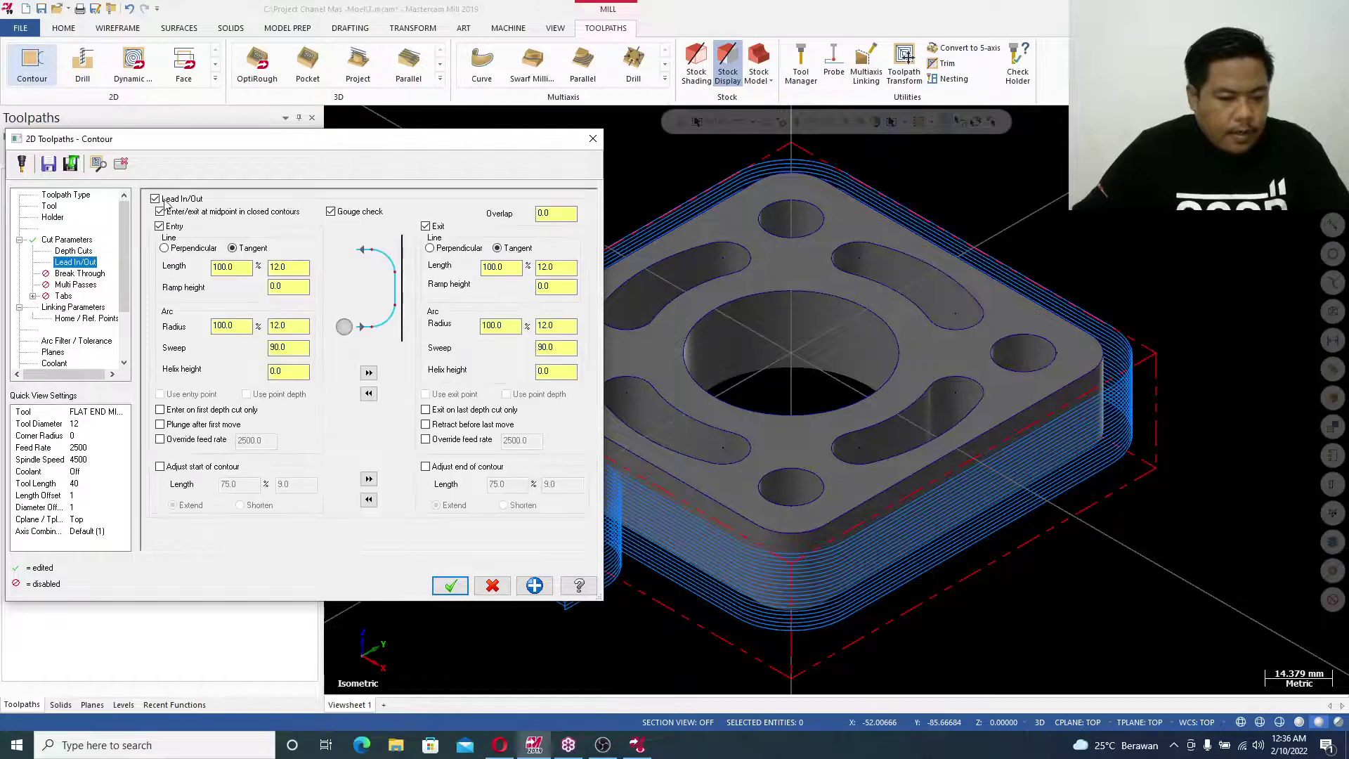
click(155, 199)
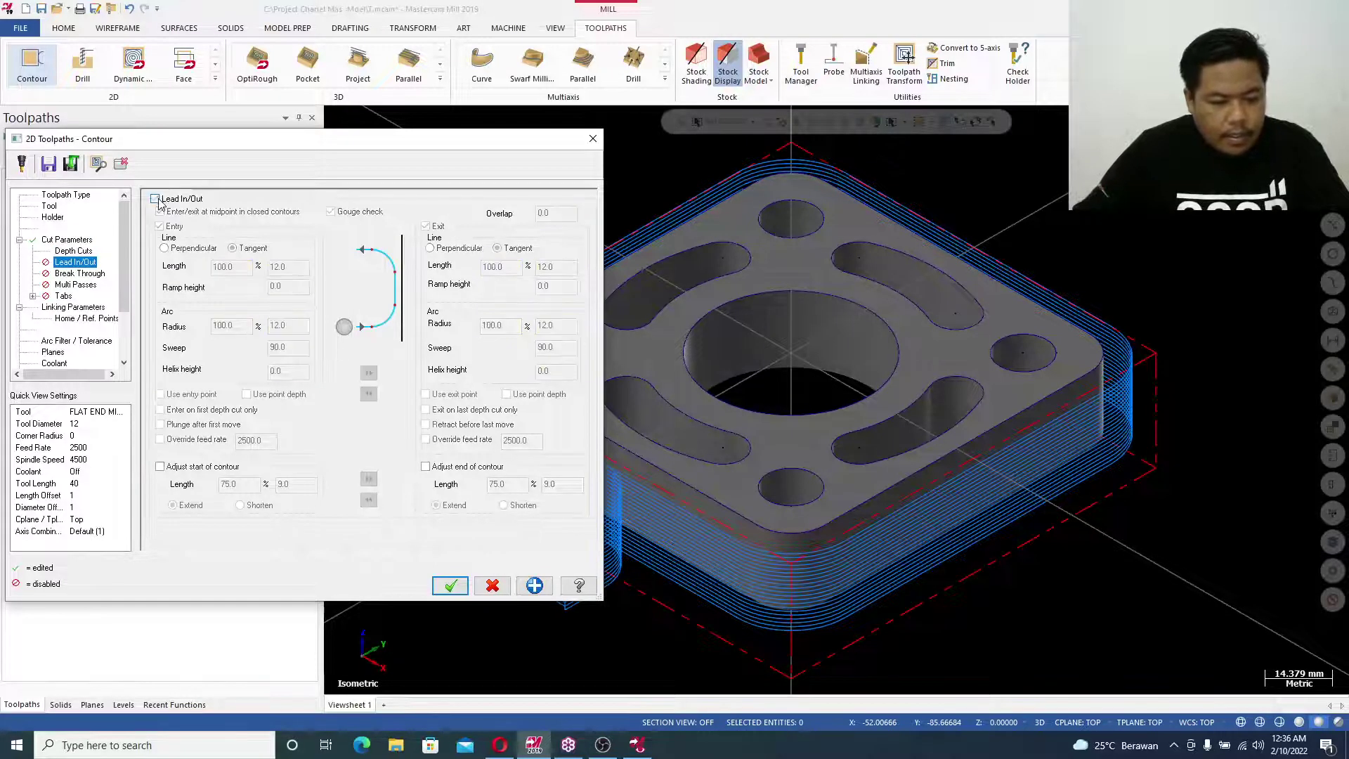
click(77, 274)
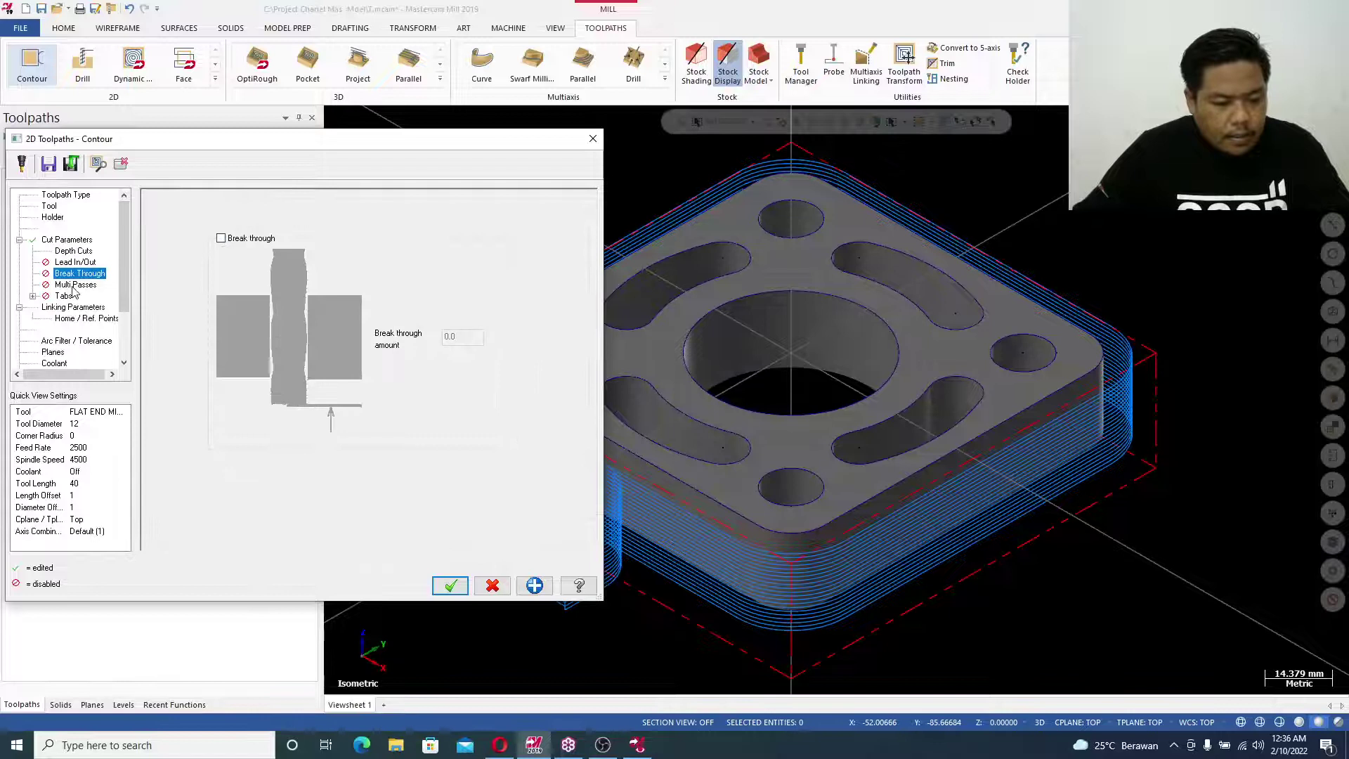
click(75, 286)
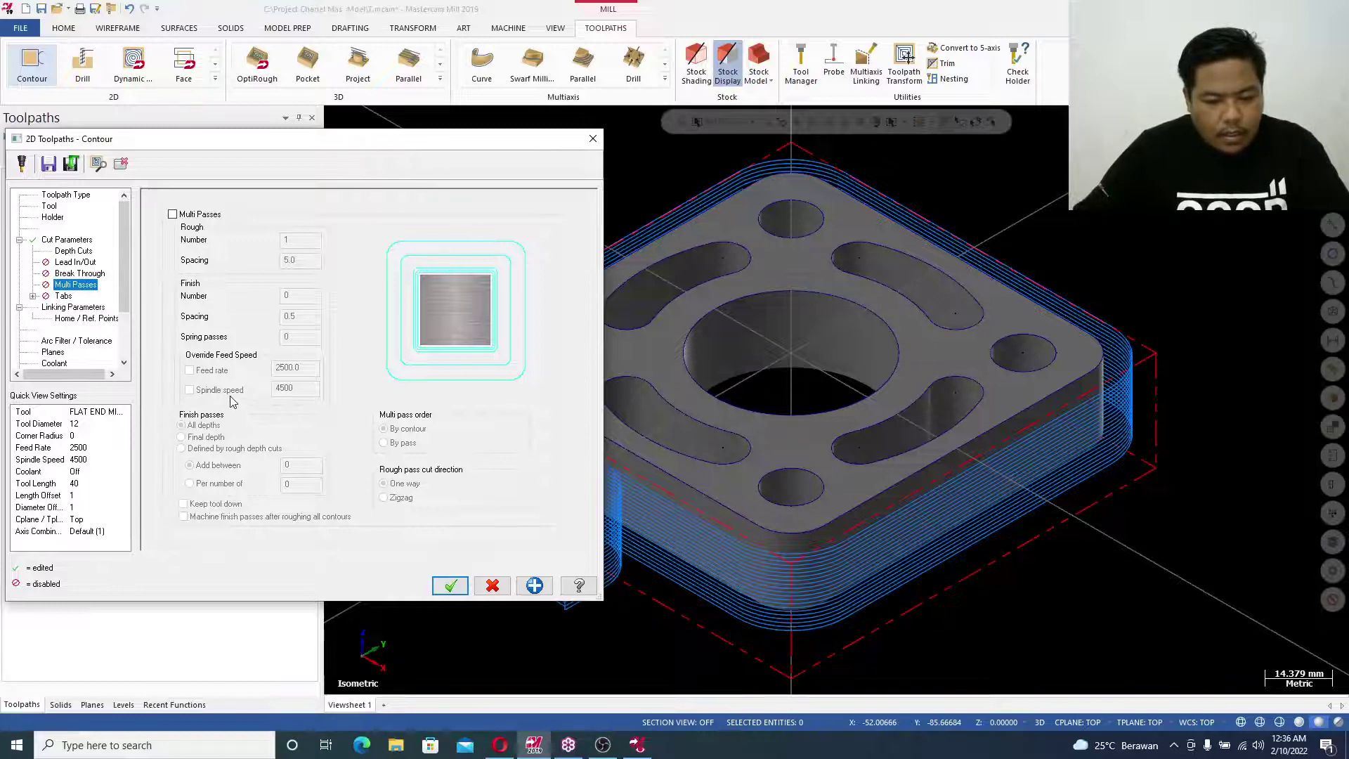
click(452, 586)
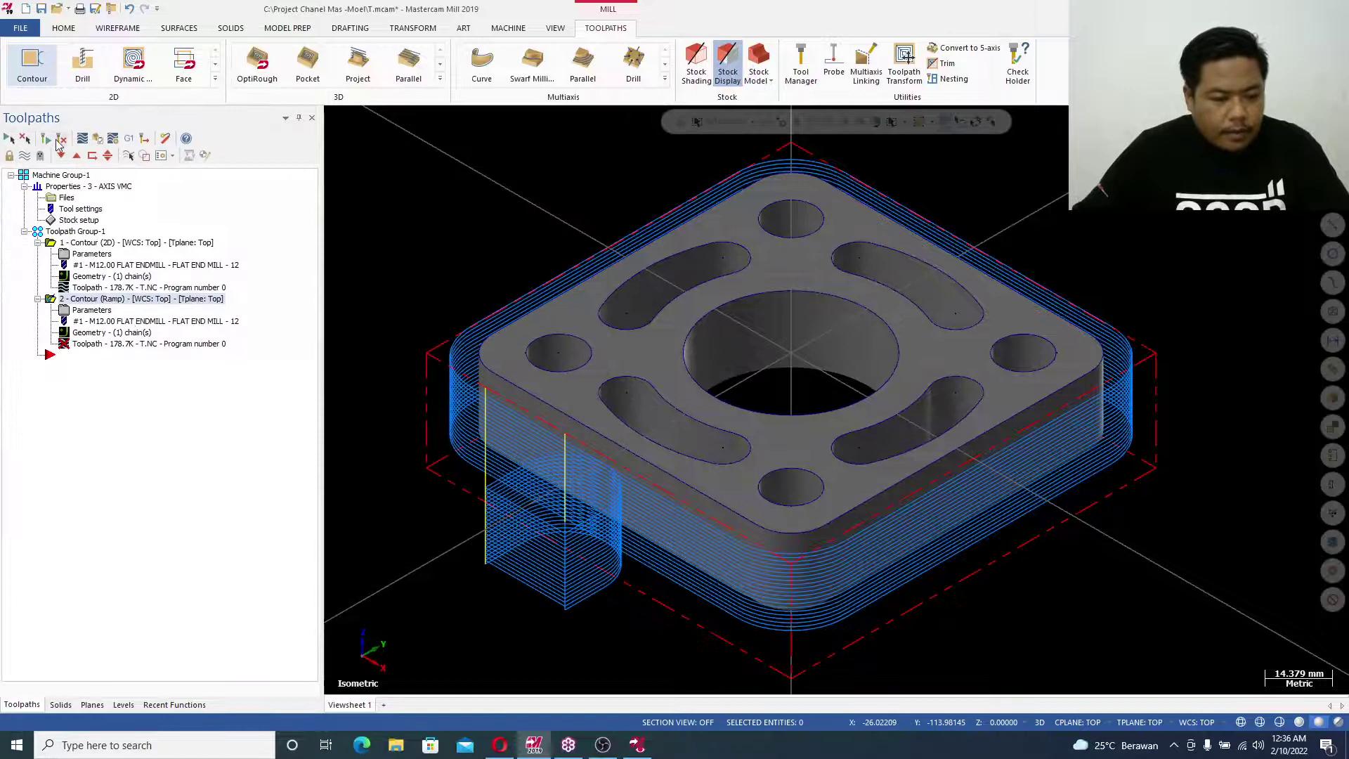
click(61, 140)
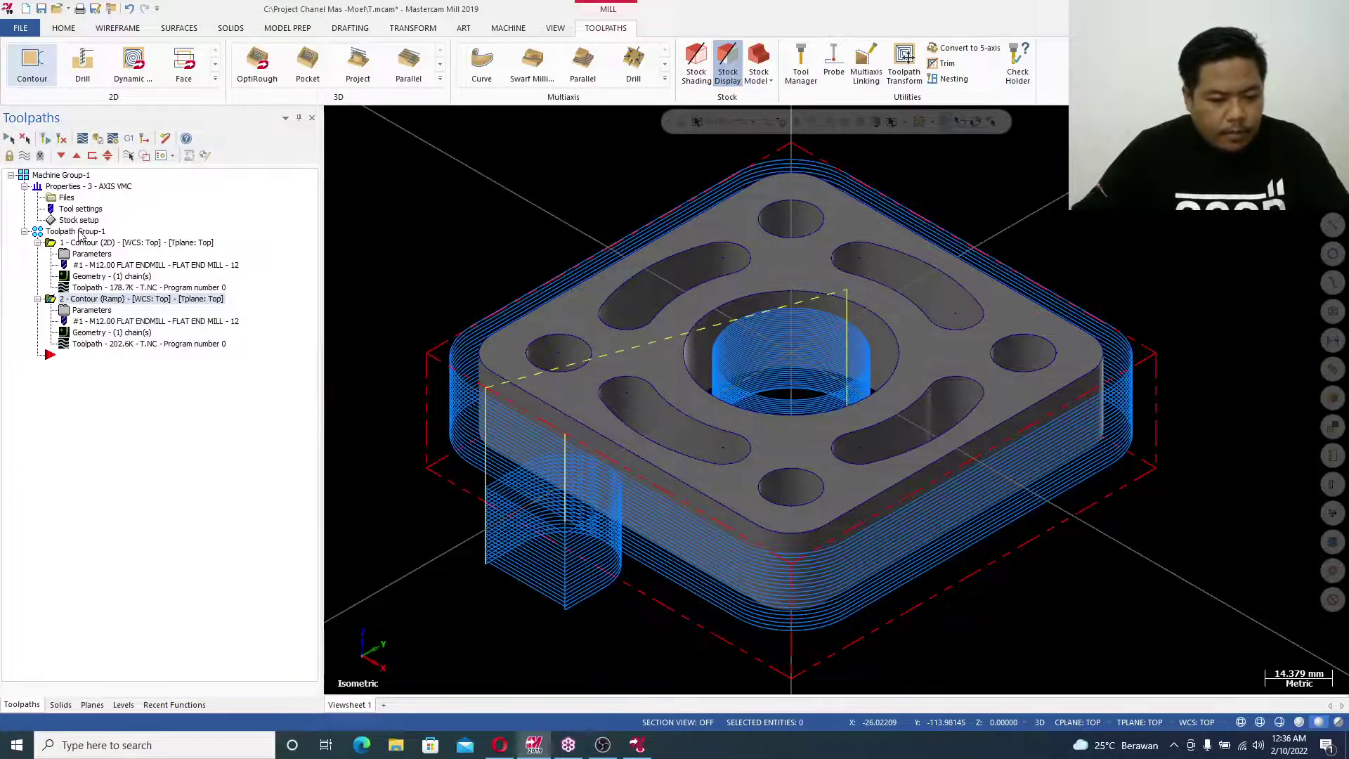
Run the Verify simulation of the ramp contour alone and inspect the material left inside the central bore
click(80, 232)
click(95, 299)
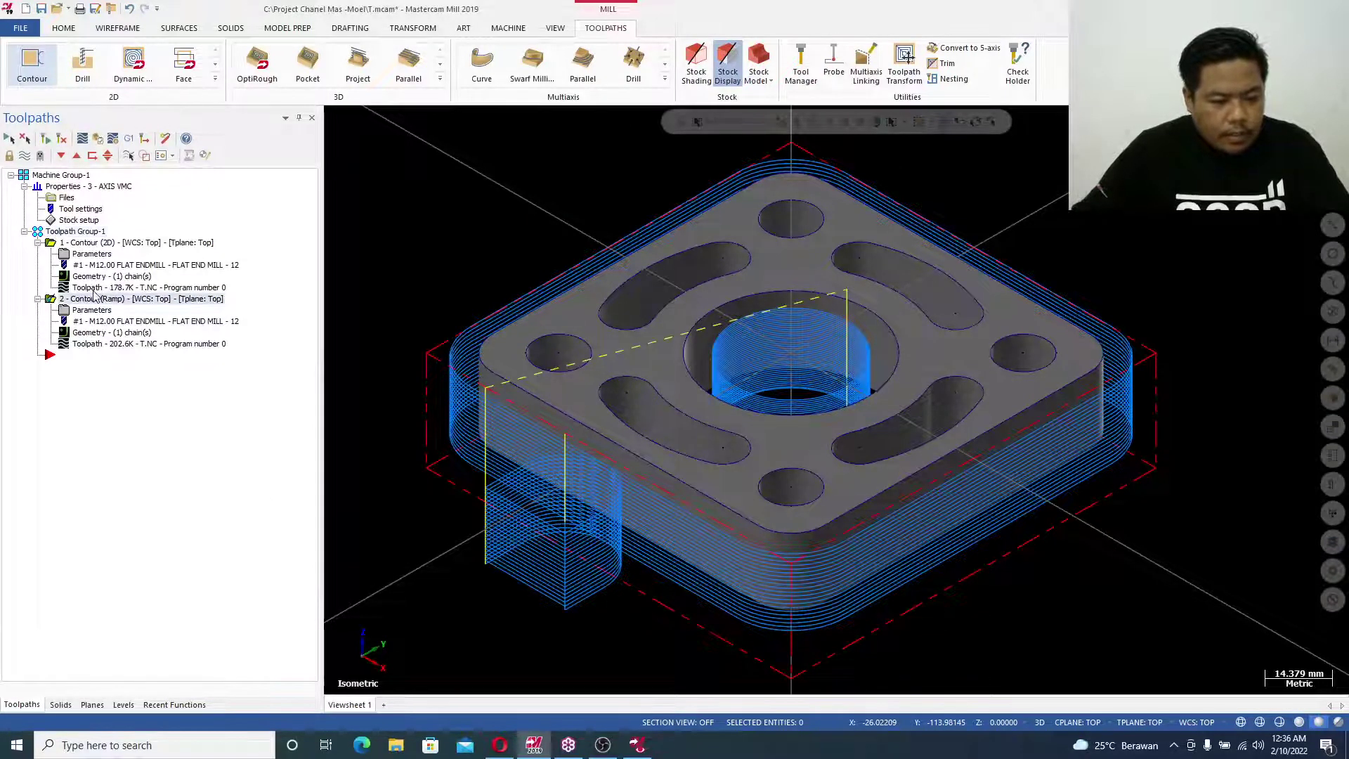
click(102, 143)
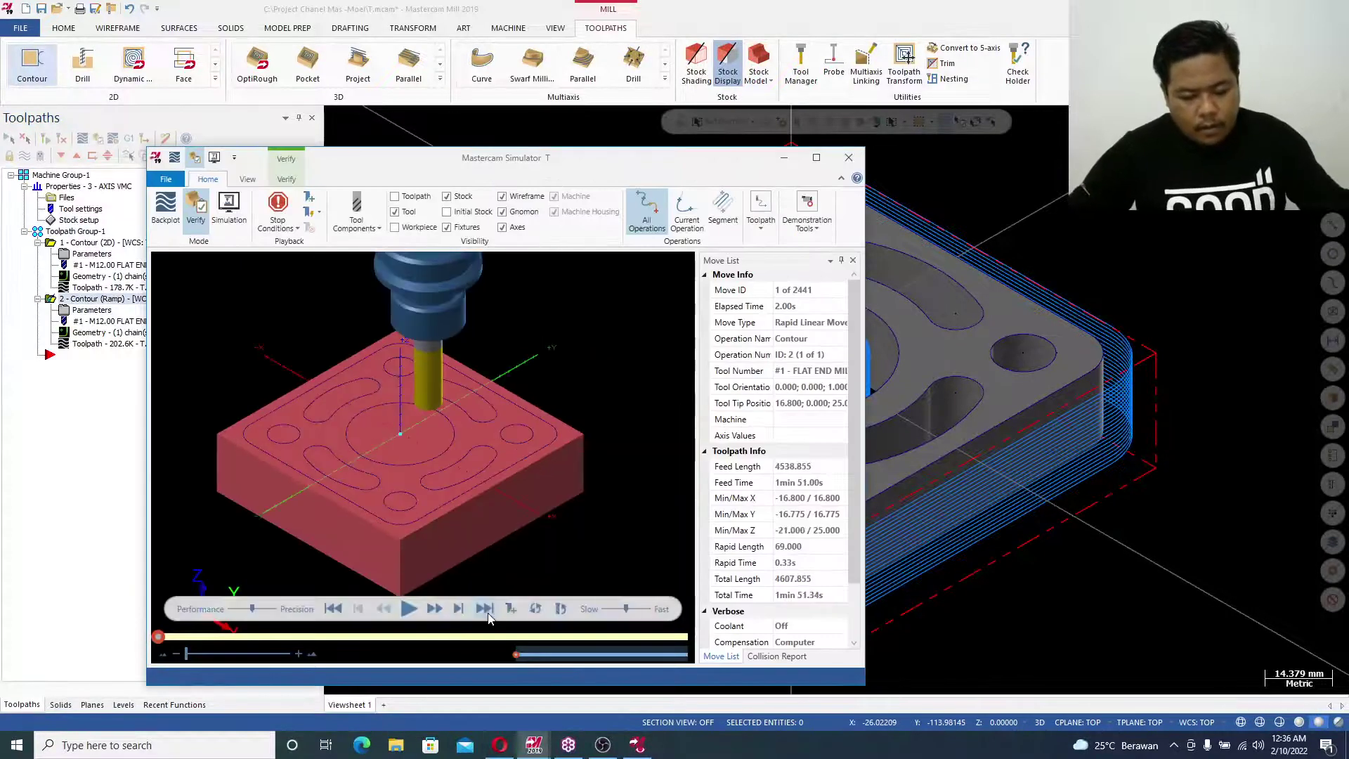
click(816, 157)
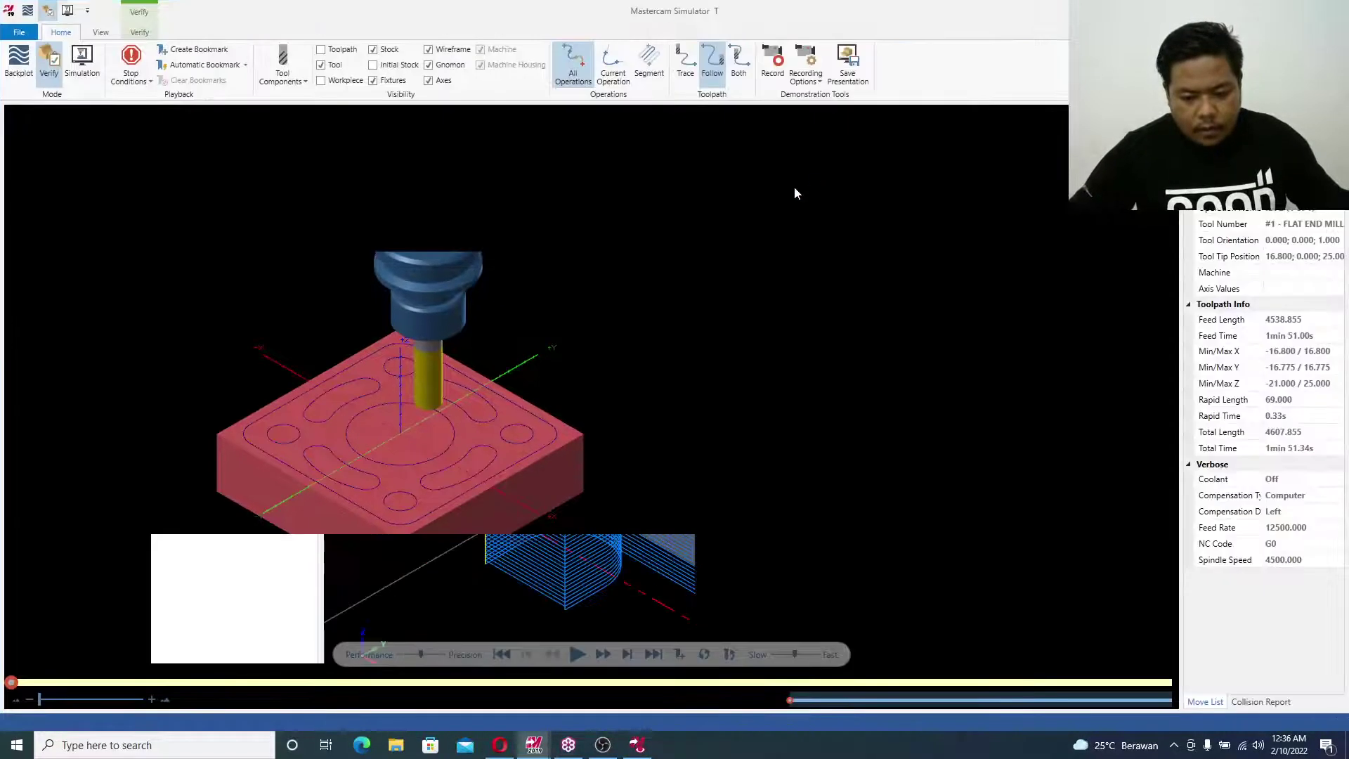
click(589, 645)
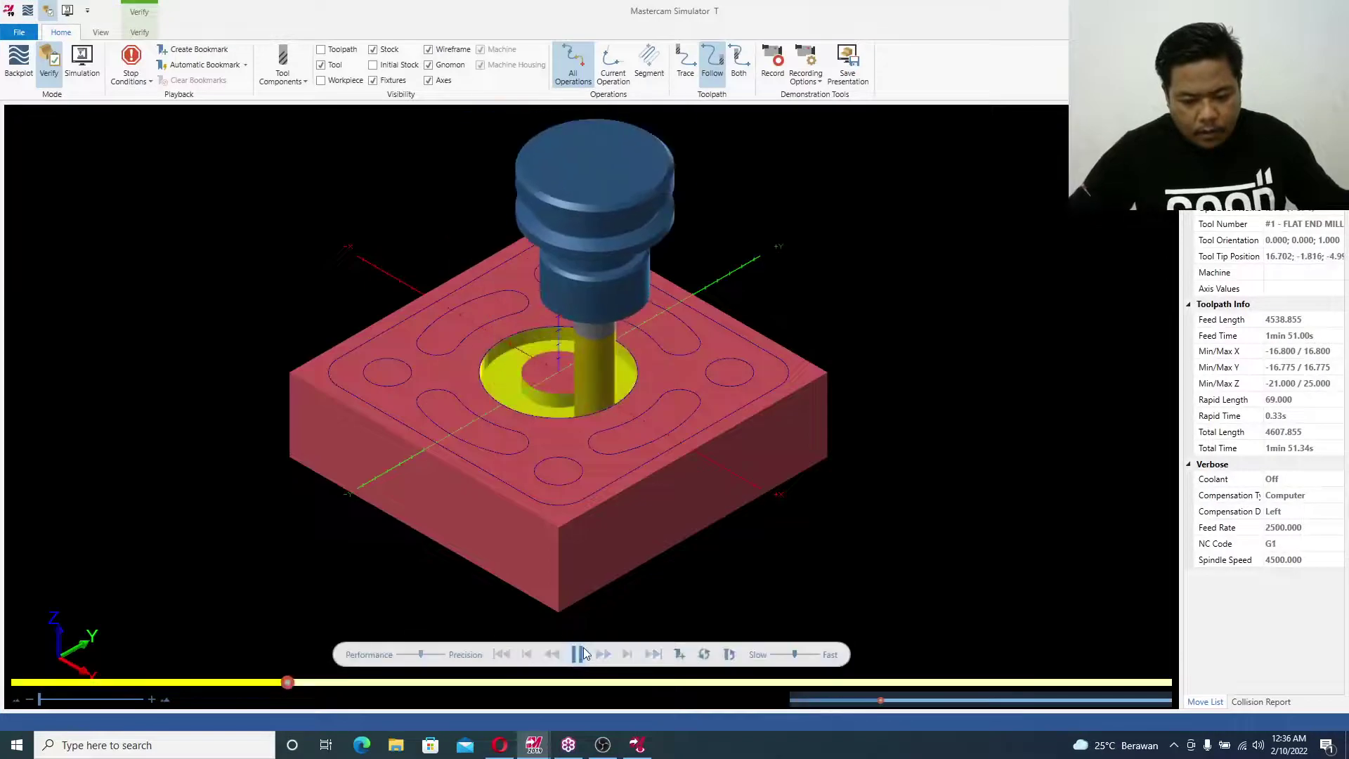
scroll(554, 402, up, 5)
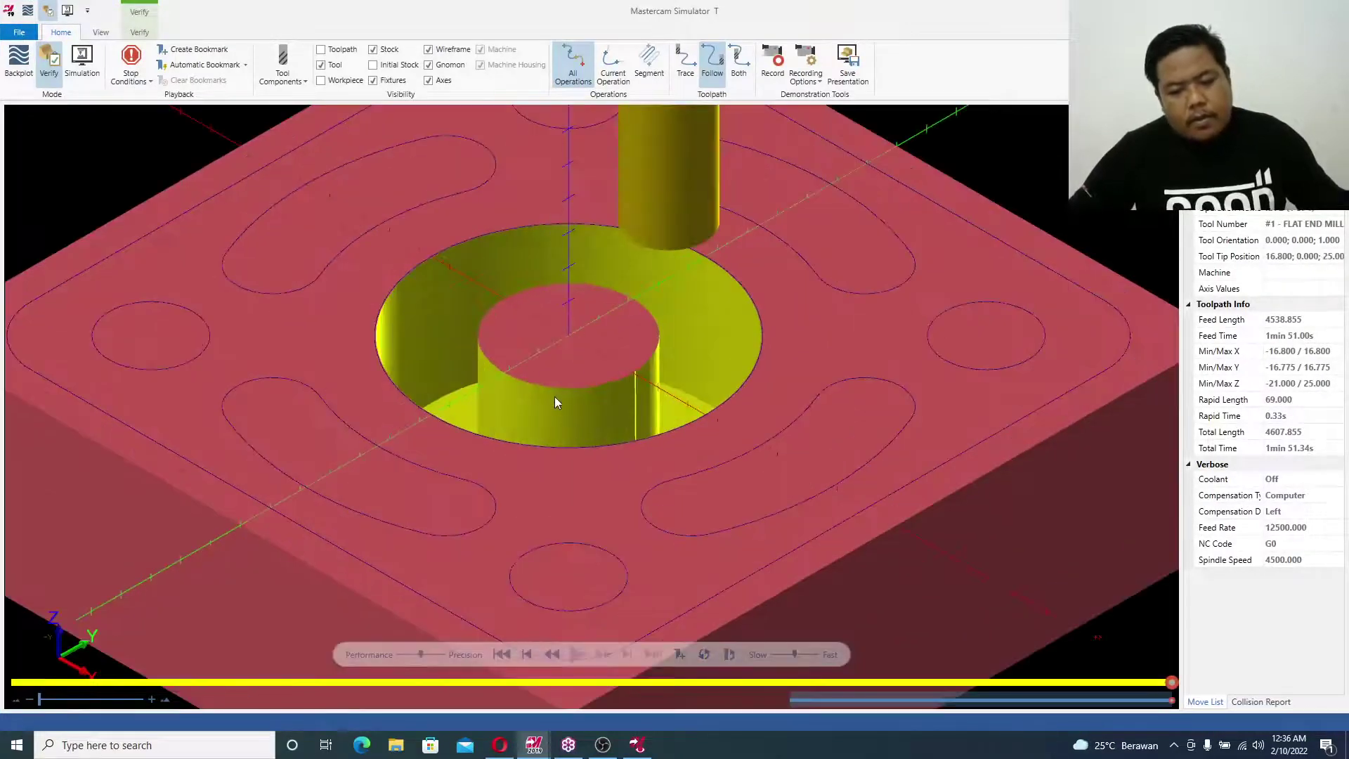
mouse_move(553, 369)
middle_down()
mouse_move(563, 394)
mouse_move(561, 373)
middle_up()
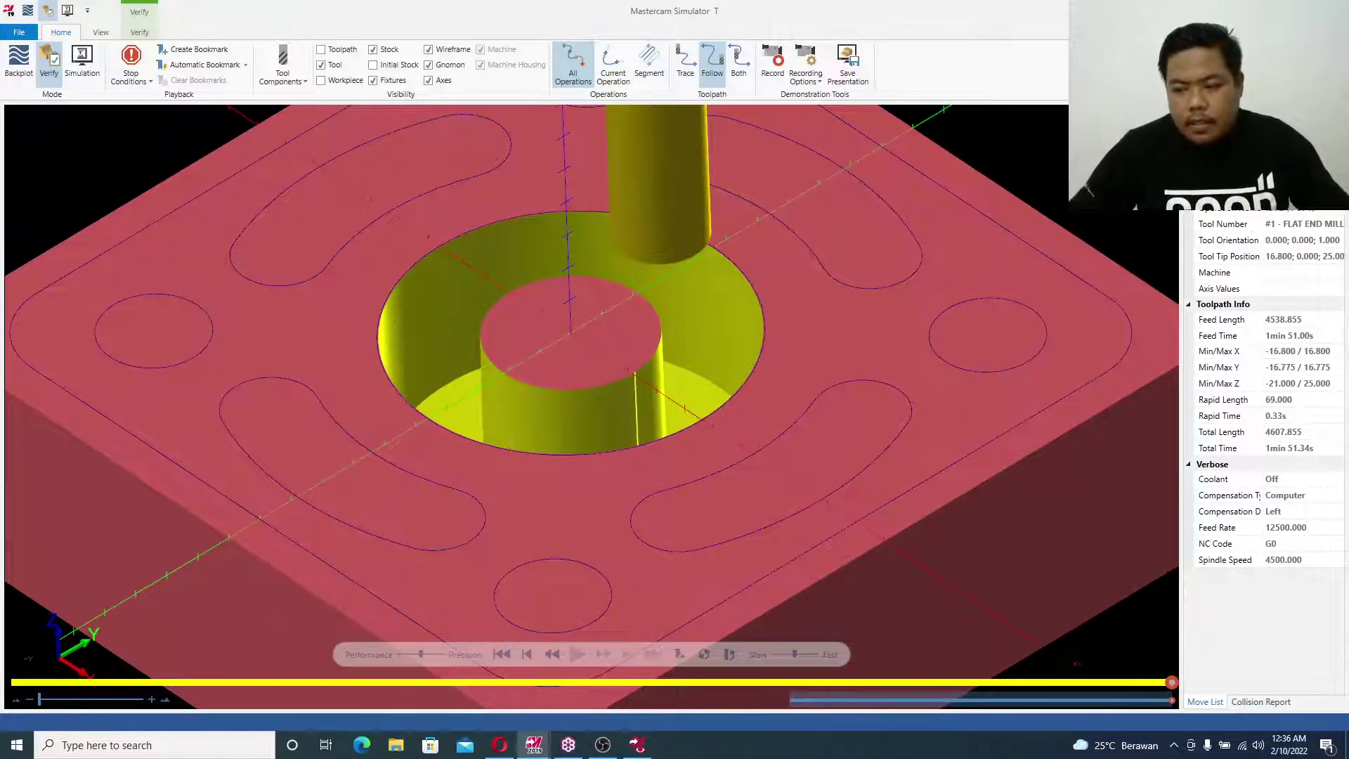
click(1333, 11)
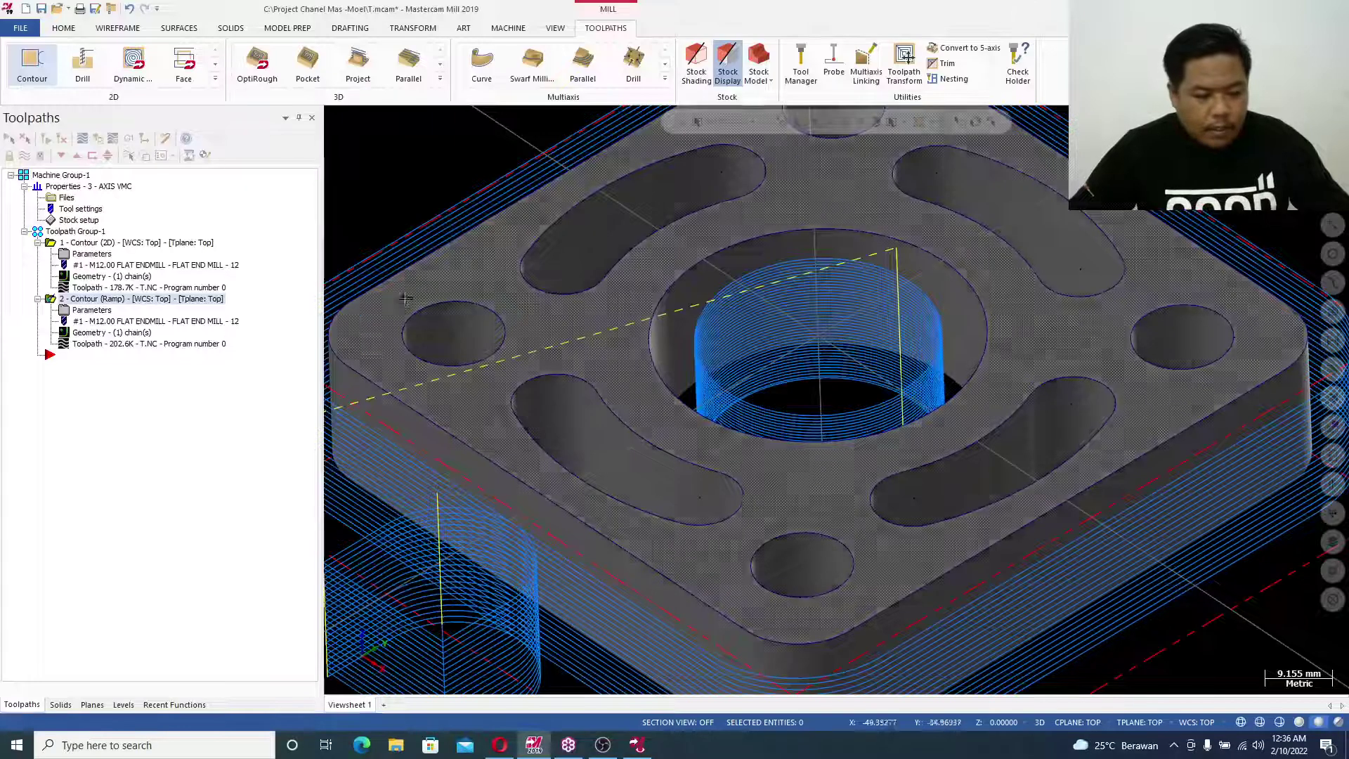
Enable Multi Passes for the bore's ramp contour with a rough pass spacing of 11, and regenerate its toolpath
click(95, 313)
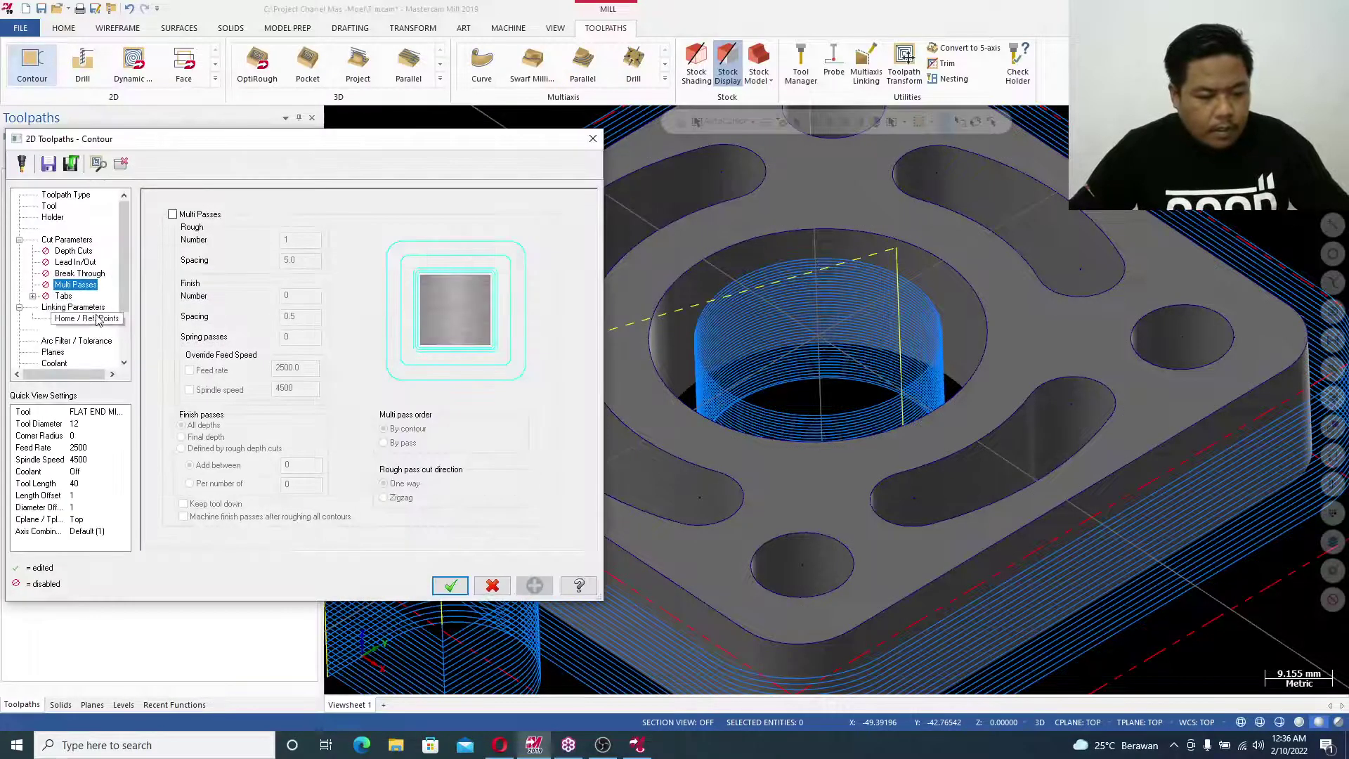
click(172, 214)
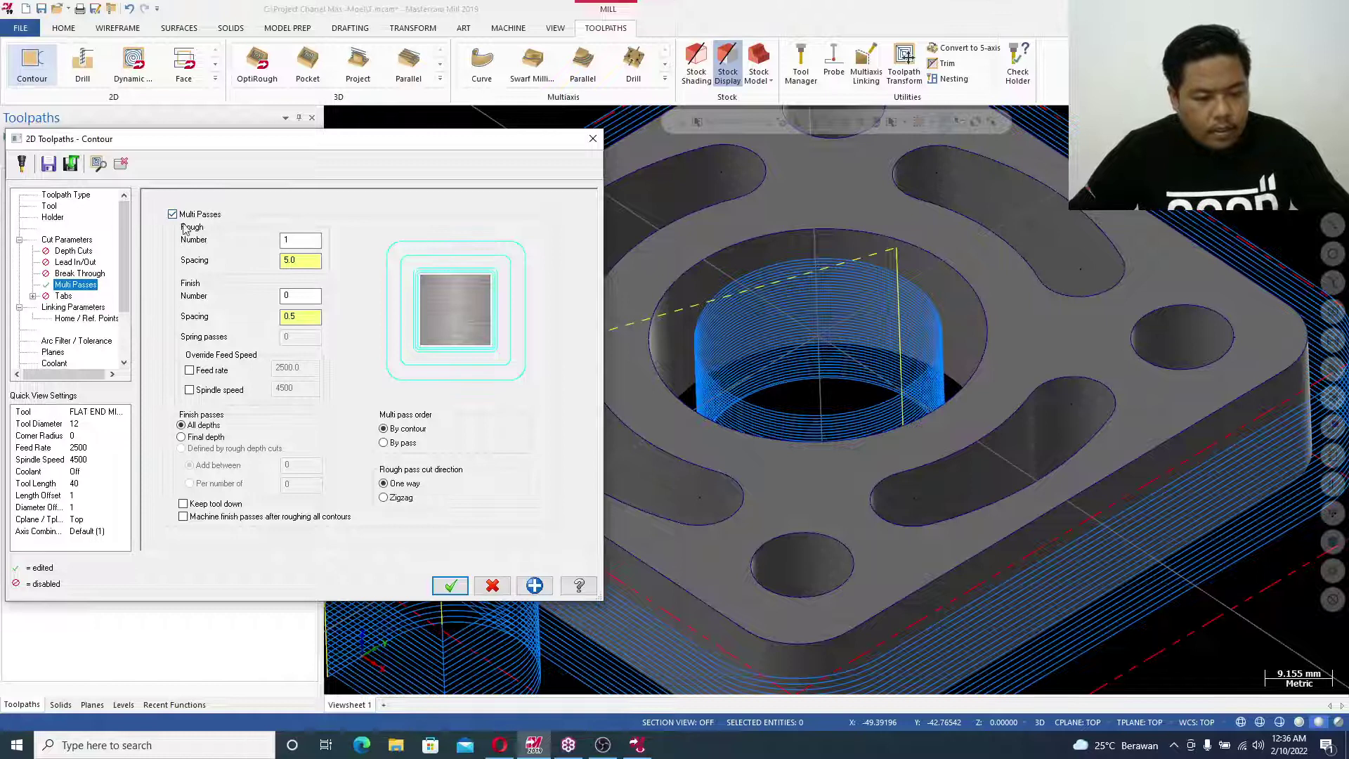
double_click(298, 265)
text(11)
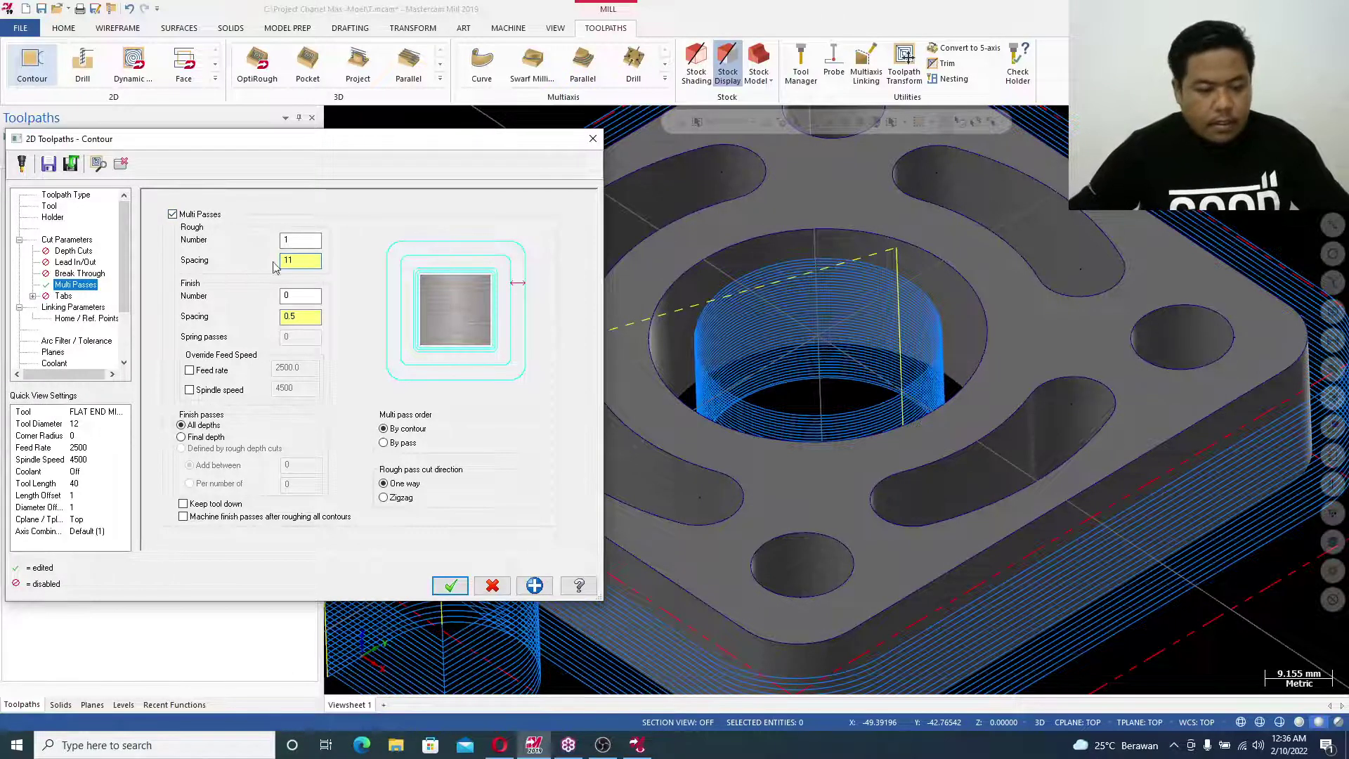
key(shift+Tab)
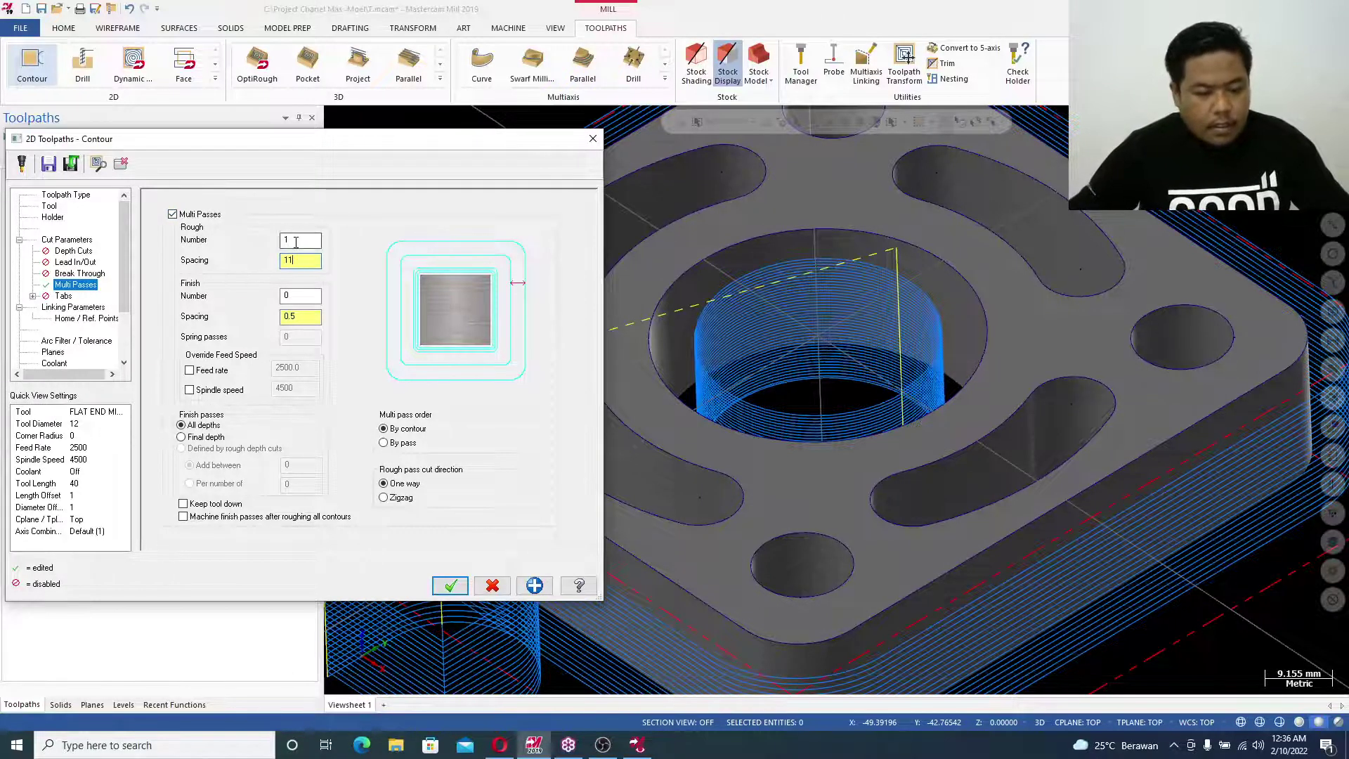
click(450, 586)
click(62, 138)
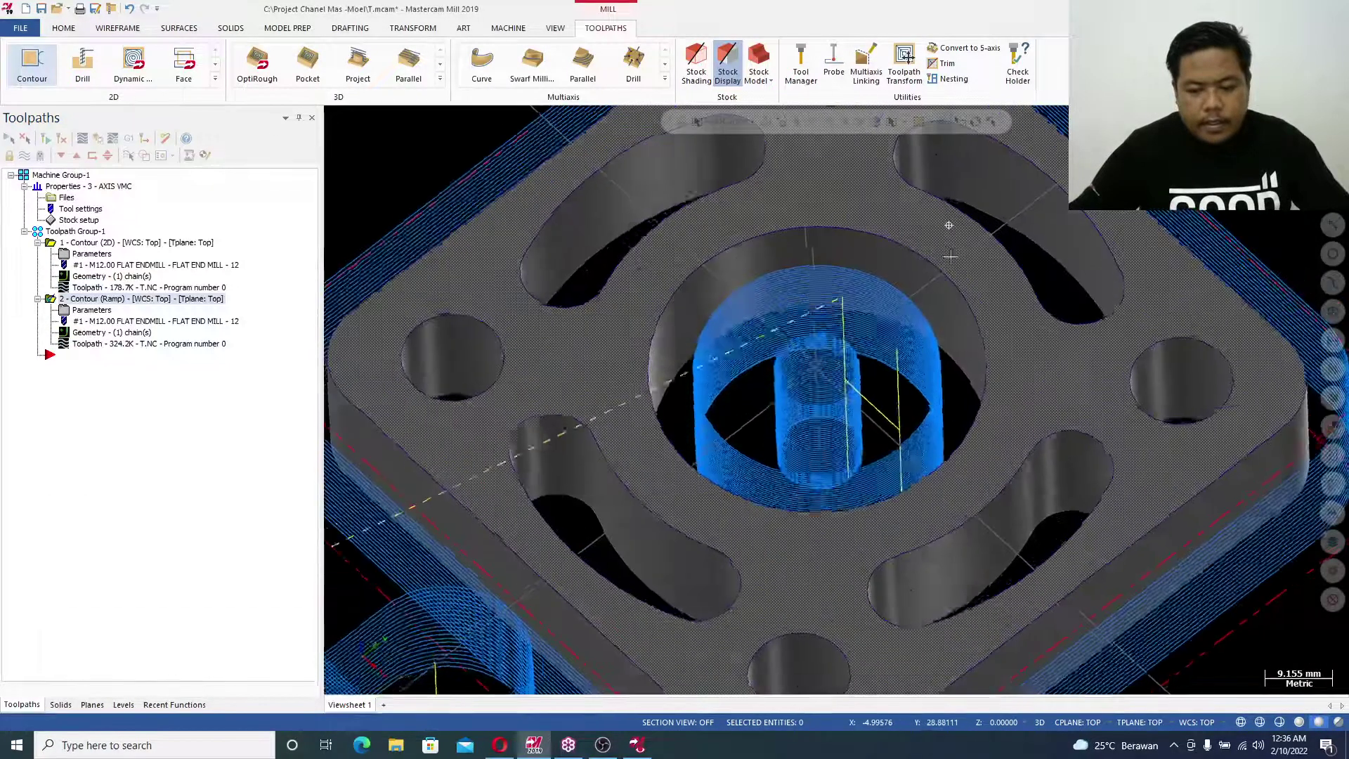
Run the Verify simulation of the multi-pass ramp contour and inspect the machined central bore
middle_drag(951, 256, 843, 298)
scroll(852, 323, up, 2)
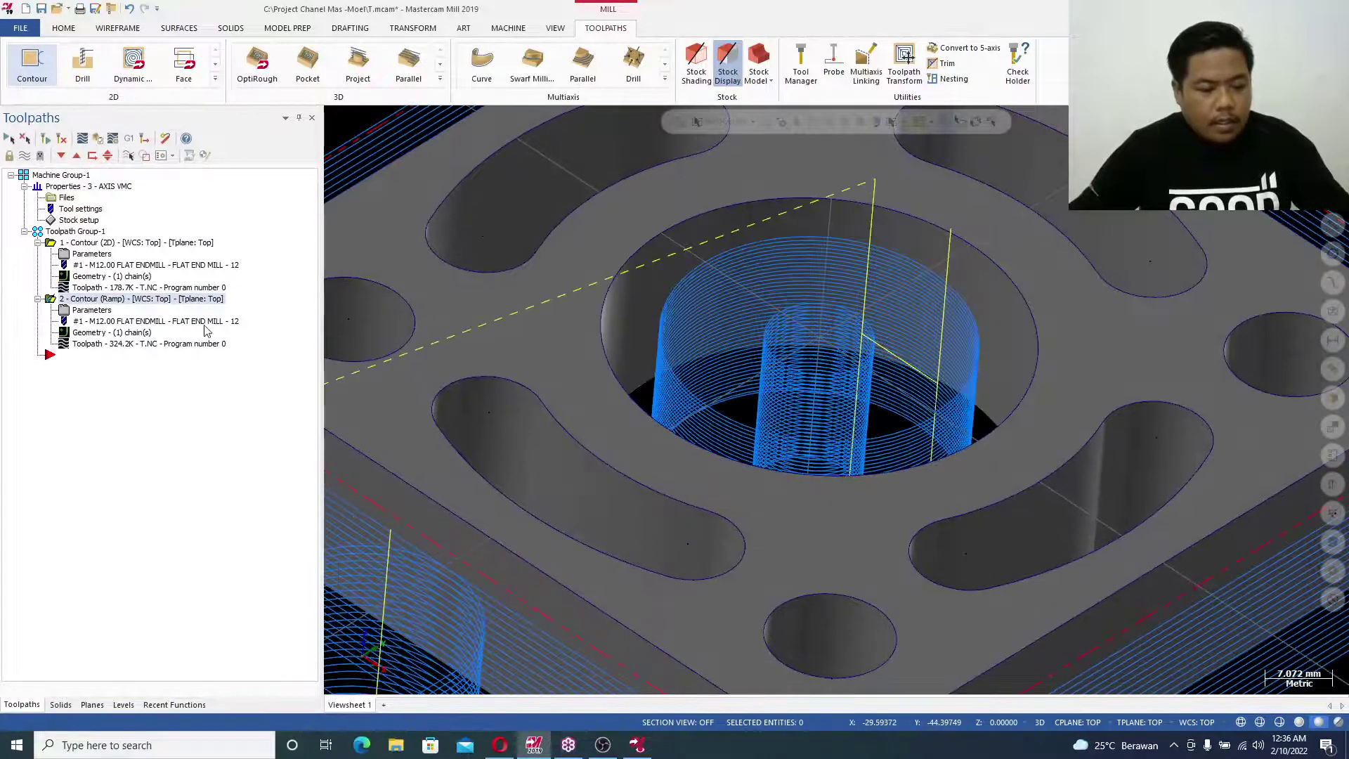
click(98, 139)
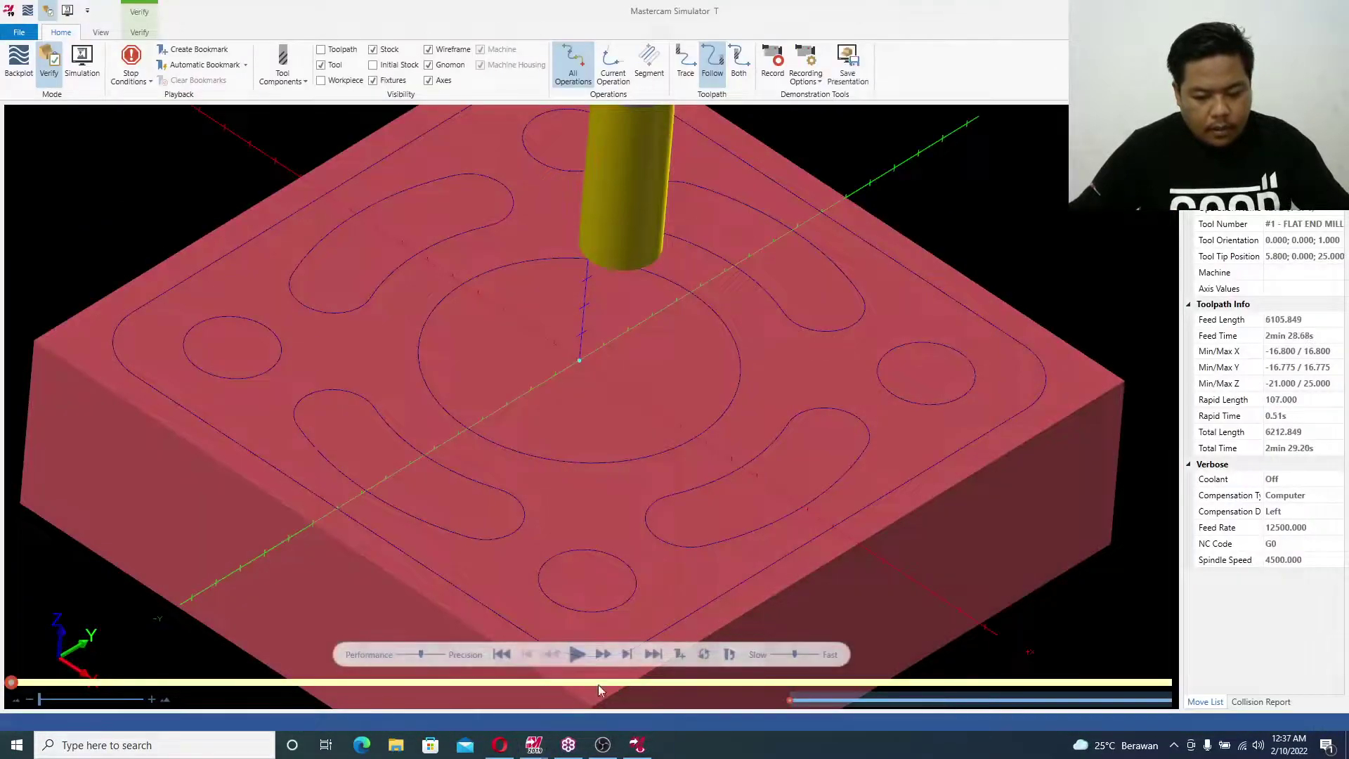
click(577, 655)
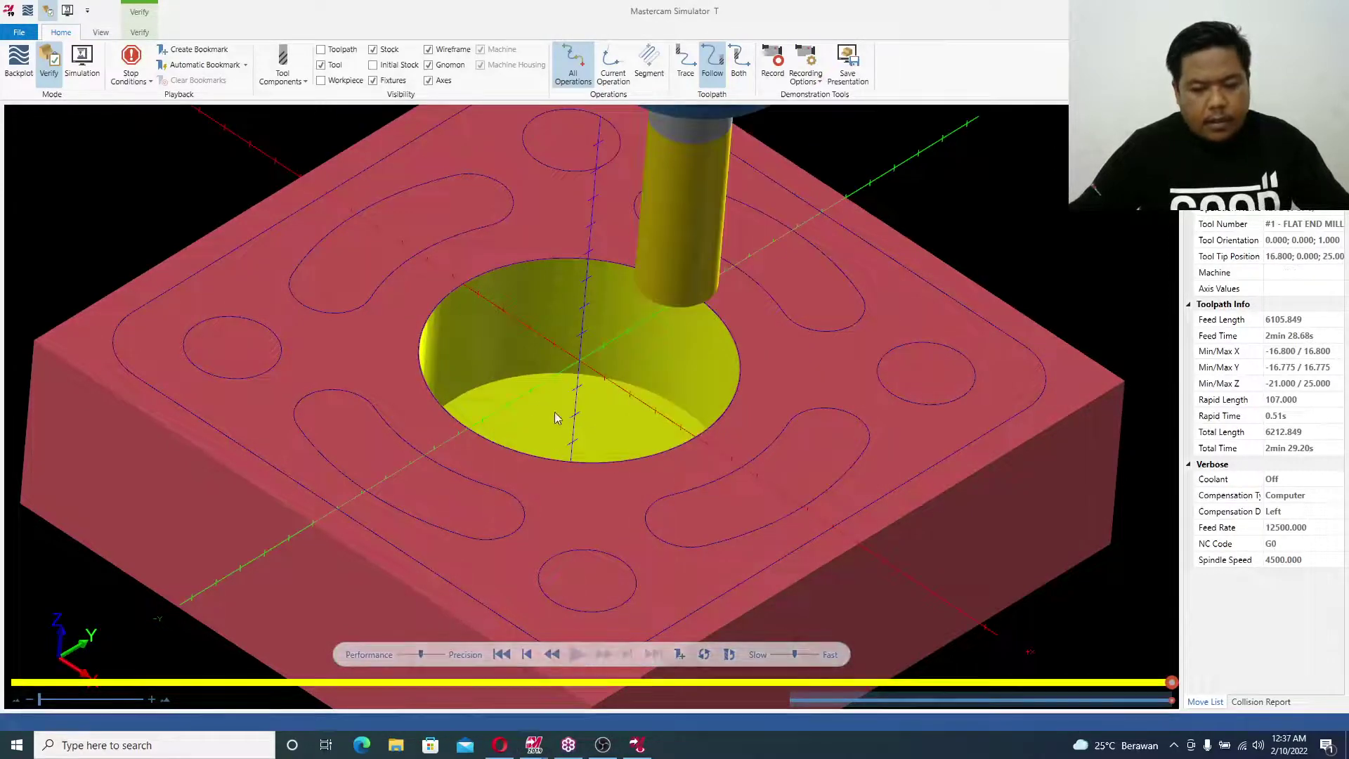
scroll(537, 395, down, 5)
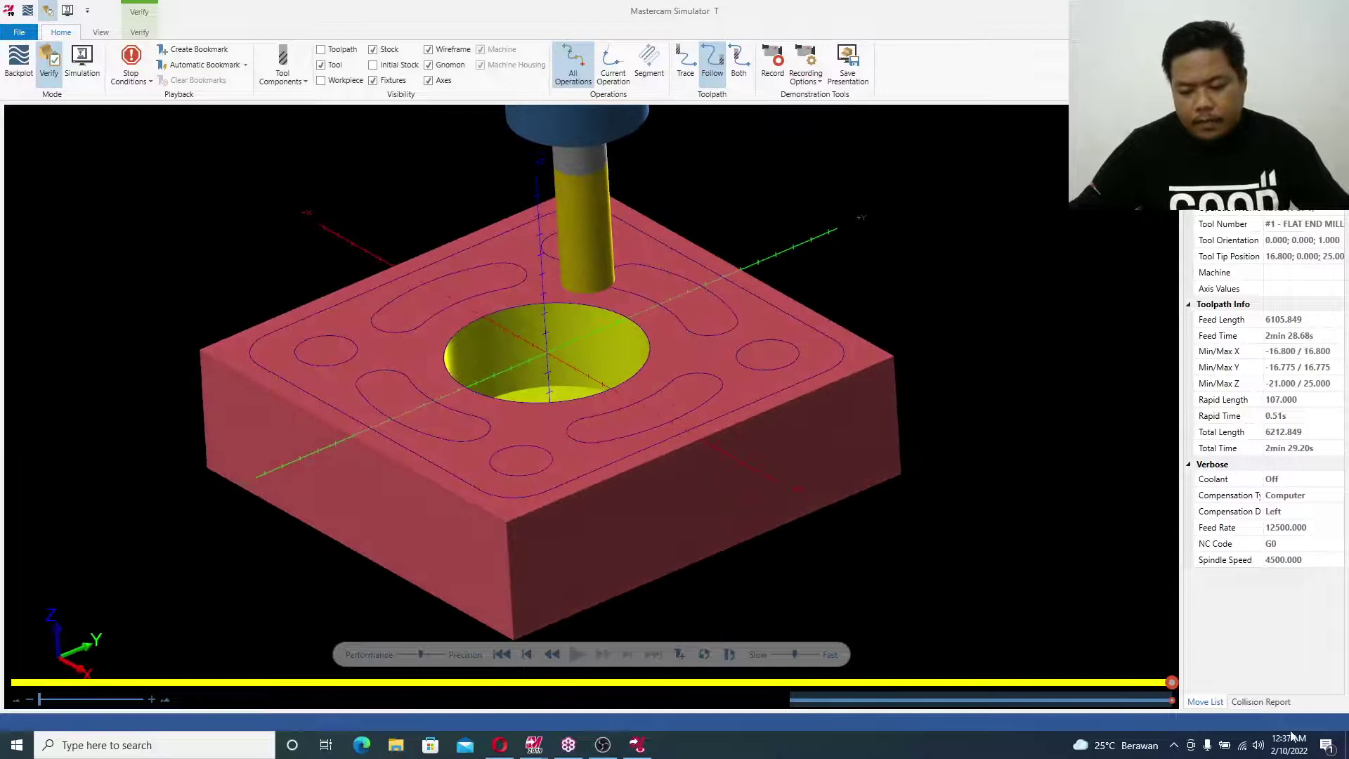
Mute the computer's speaker volume
click(1258, 745)
click(1162, 710)
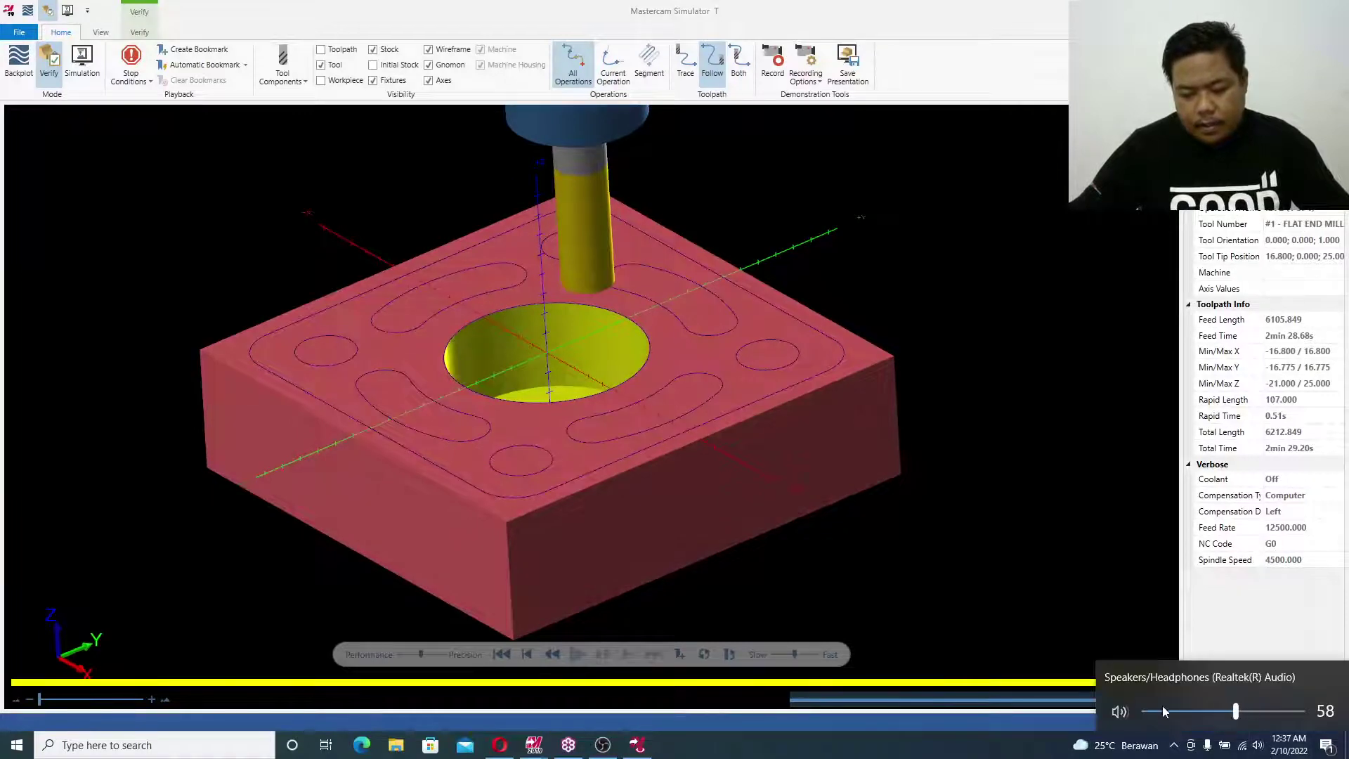
click(1023, 540)
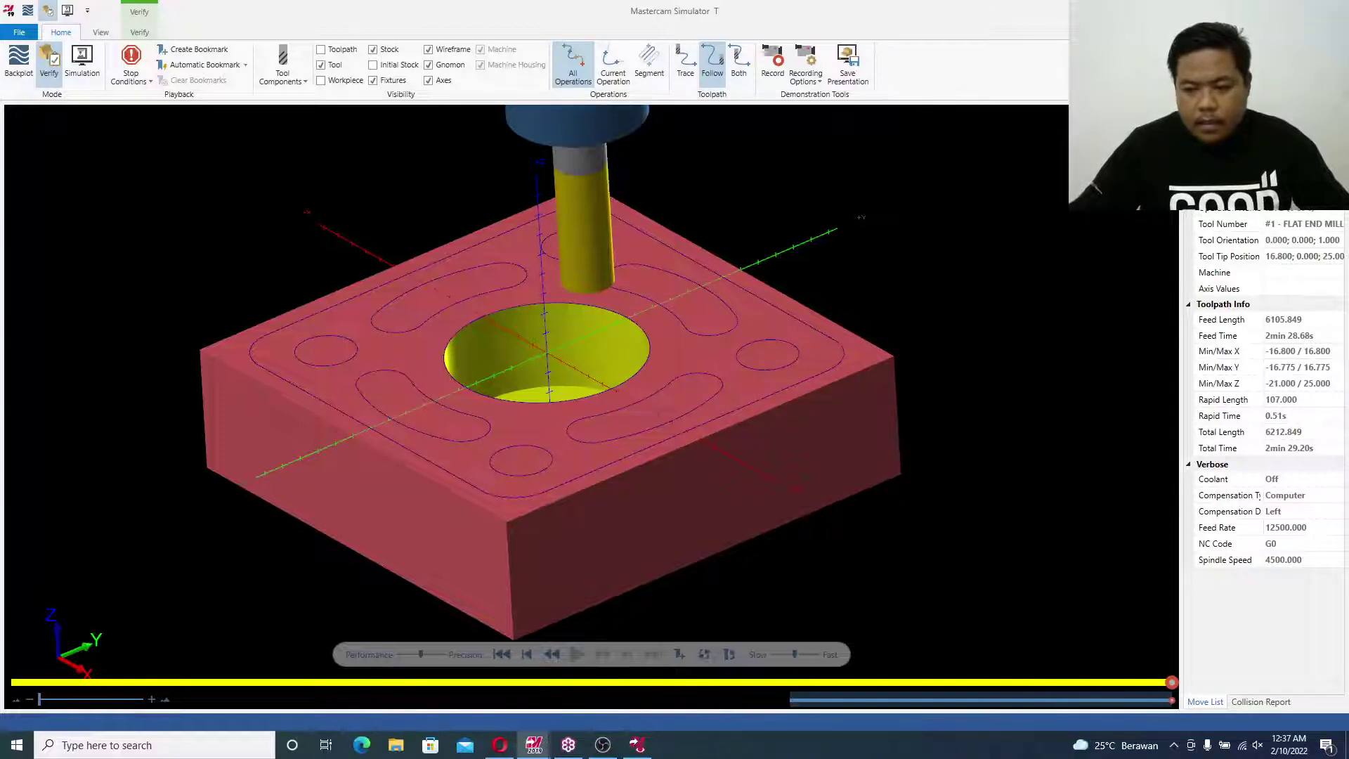
Close the simulator and hide the displayed toolpaths of both contour operations in the toolpath group
click(1333, 10)
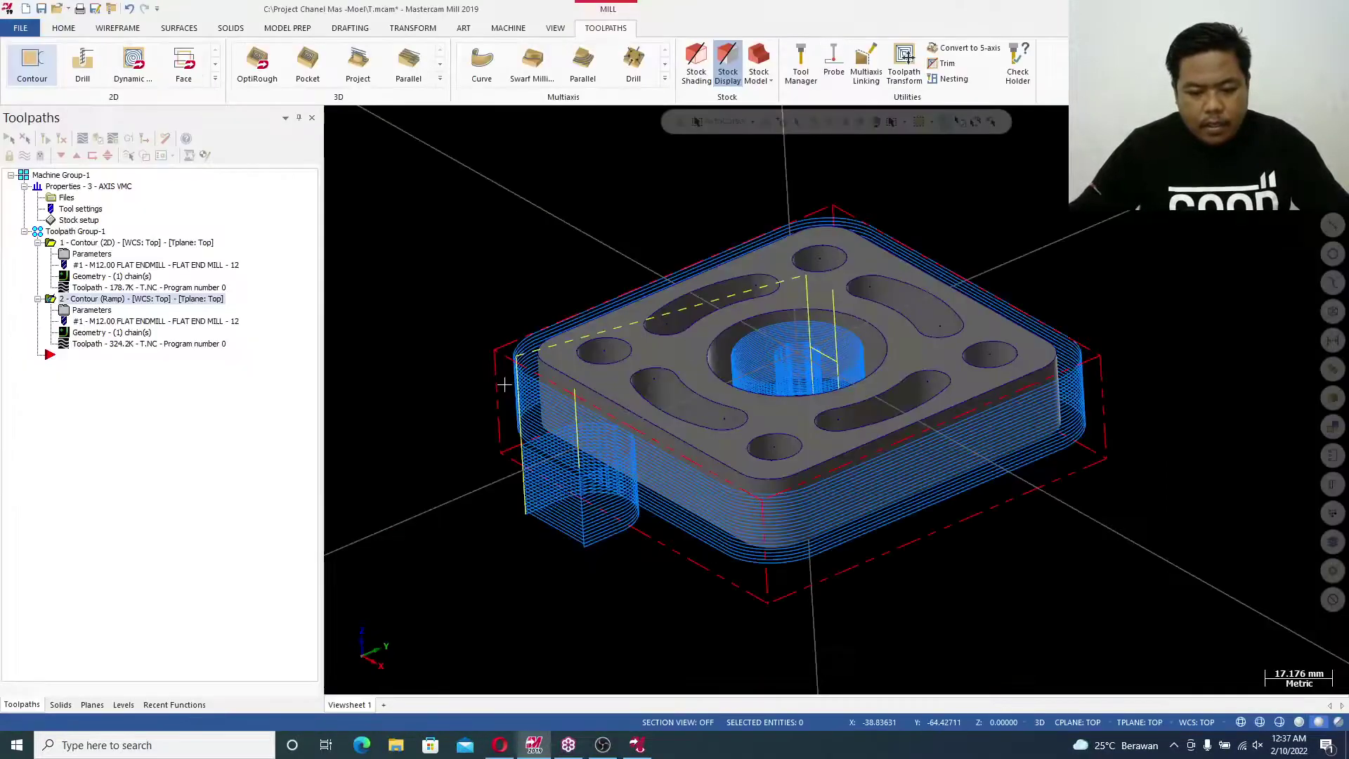
middle_drag(503, 382, 470, 376)
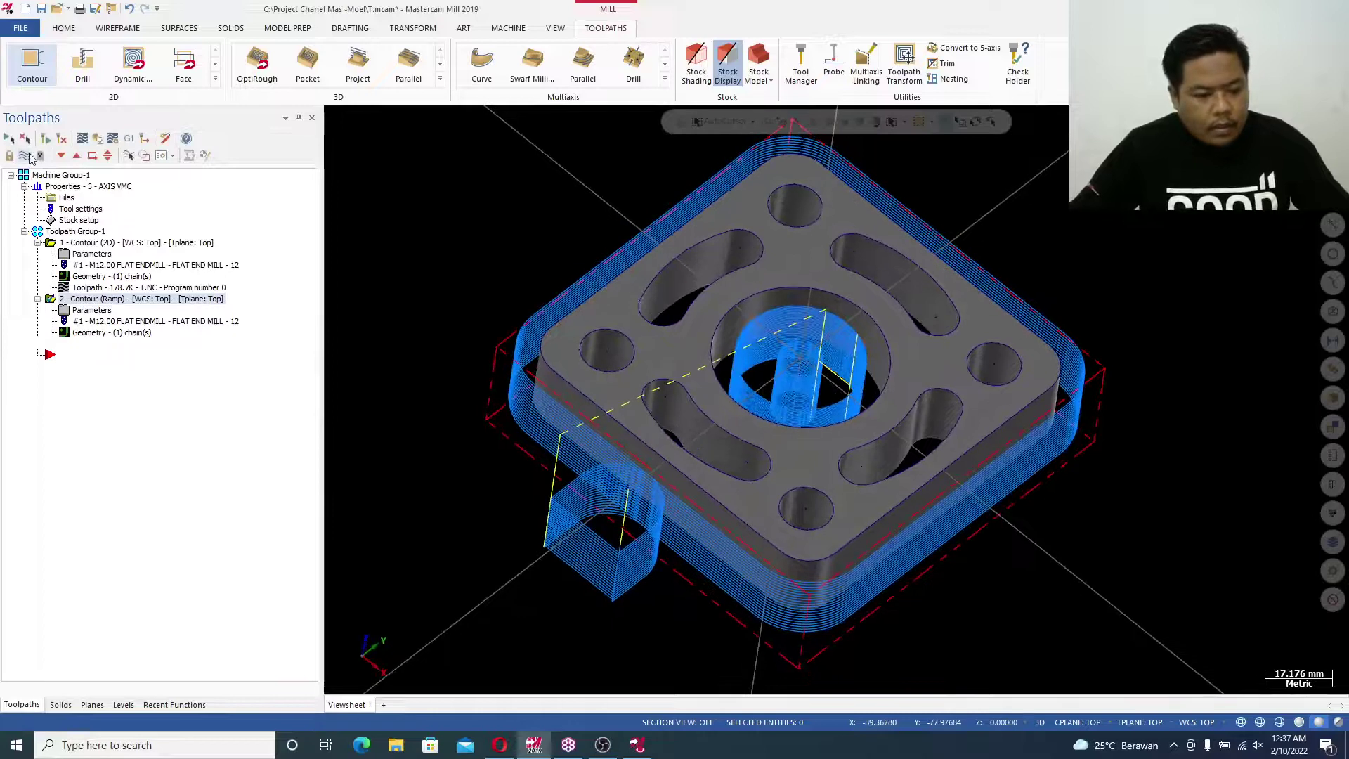
click(75, 231)
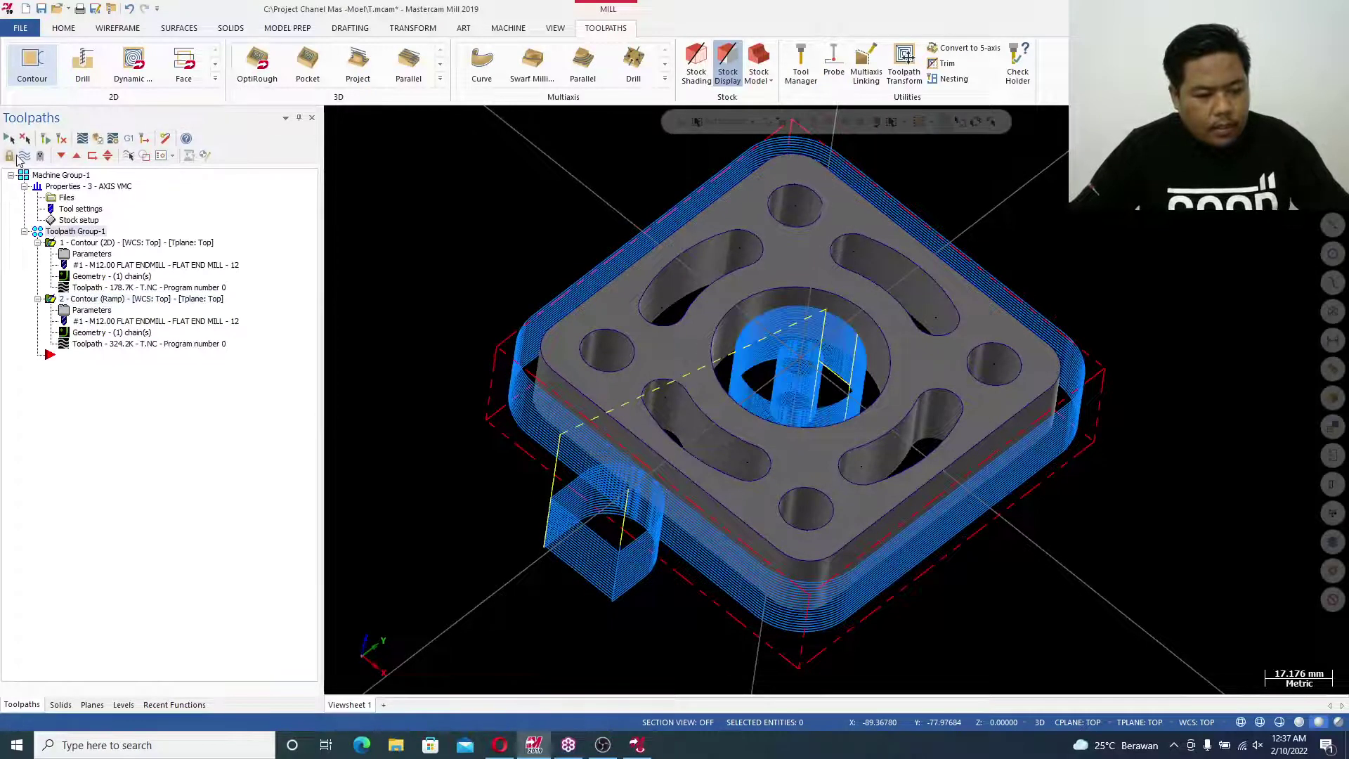
click(23, 157)
click(24, 157)
click(24, 158)
scroll(694, 254, up, 3)
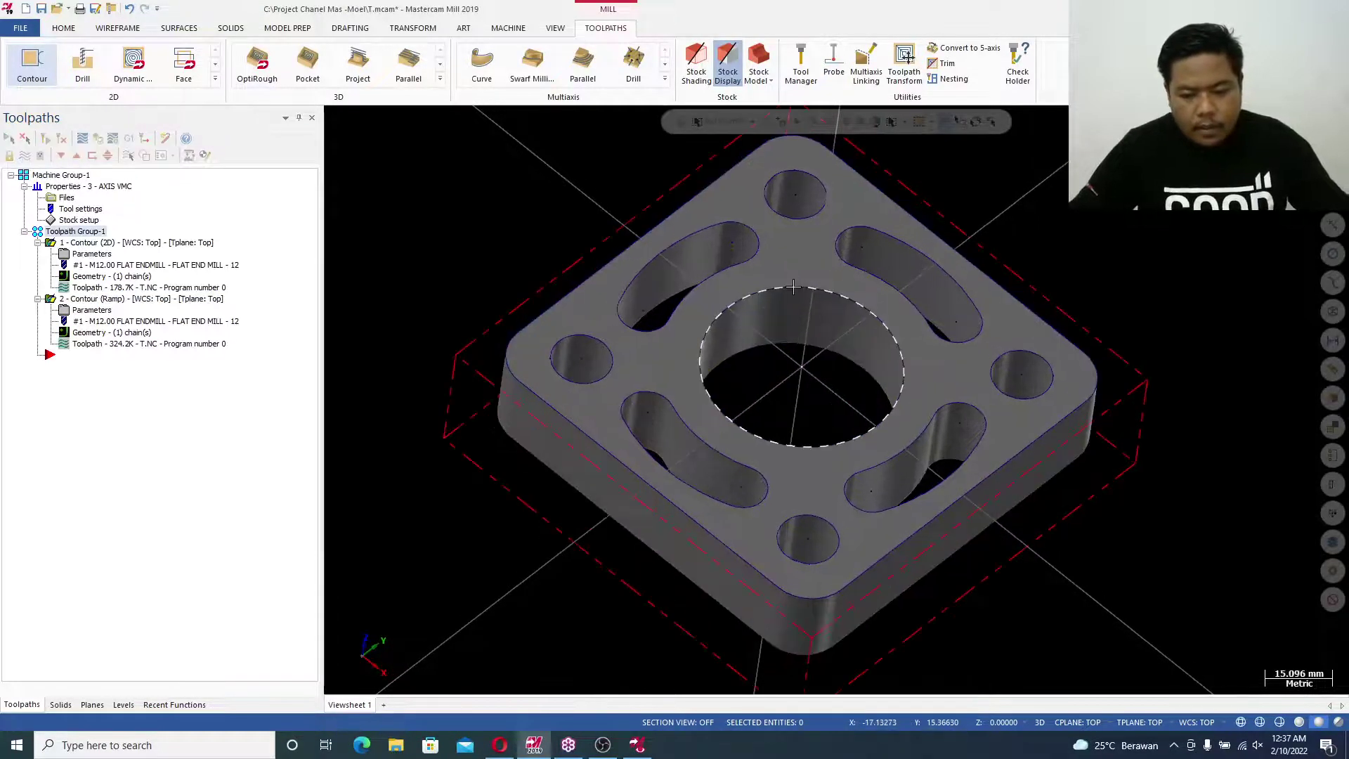
middle_drag(693, 254, 690, 270)
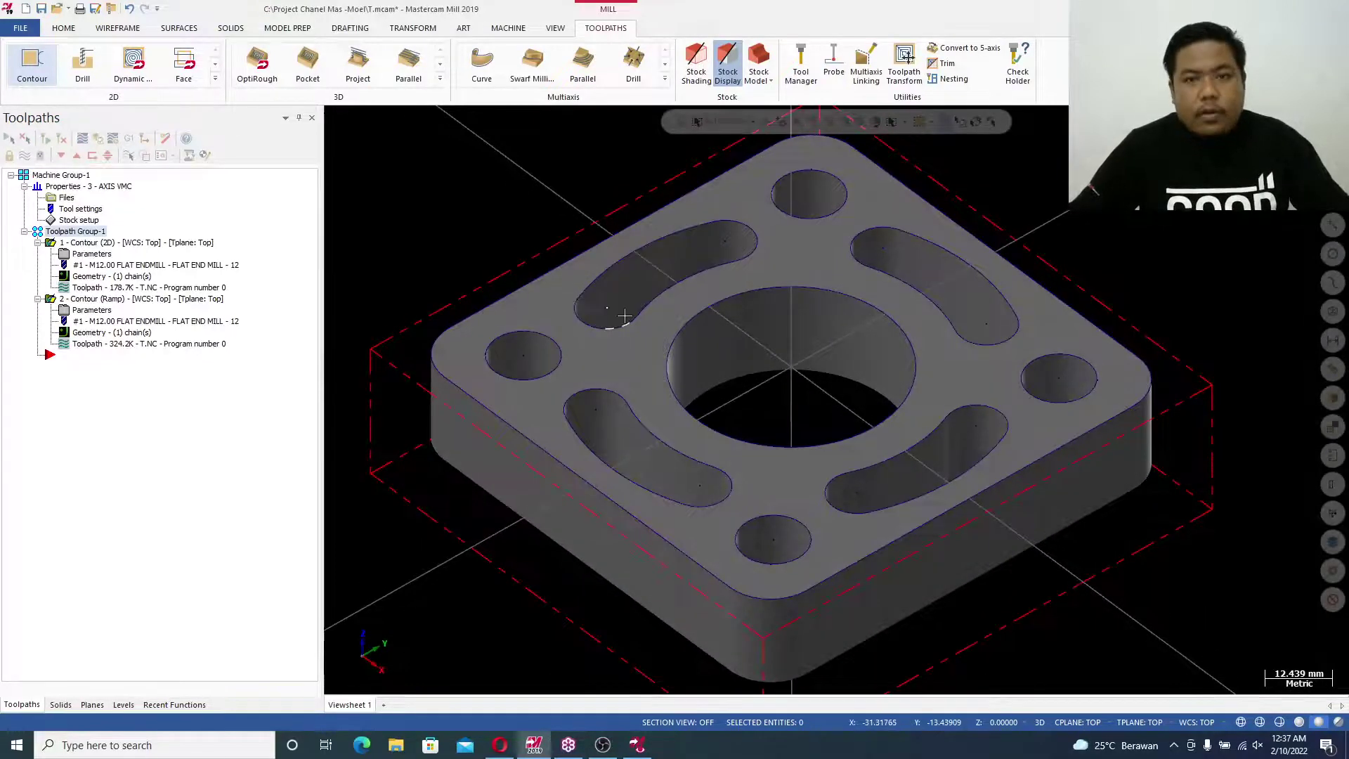
scroll(826, 325, down, 1)
scroll(826, 326, down, 2)
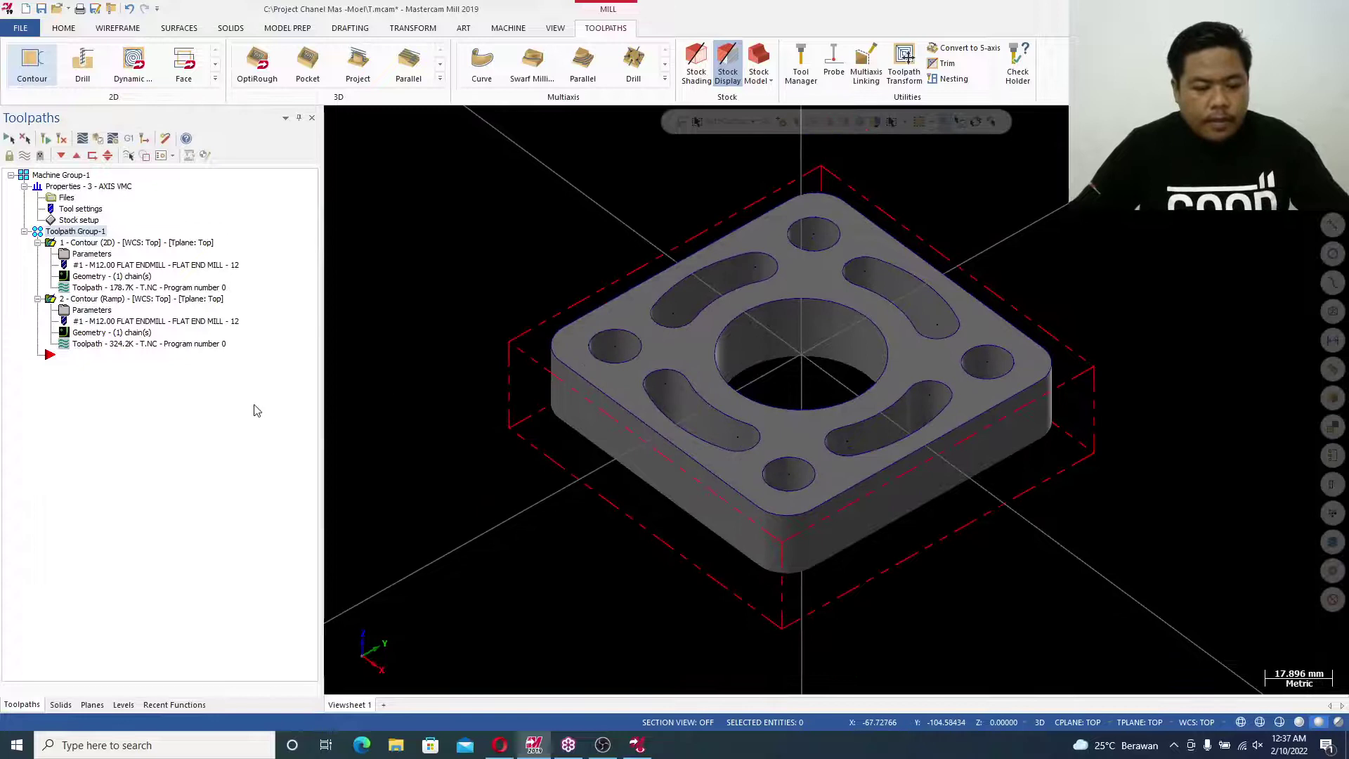
Duplicate the bore's ramp contour operation and insert the copy as the third operation in the toolpath group
click(121, 301)
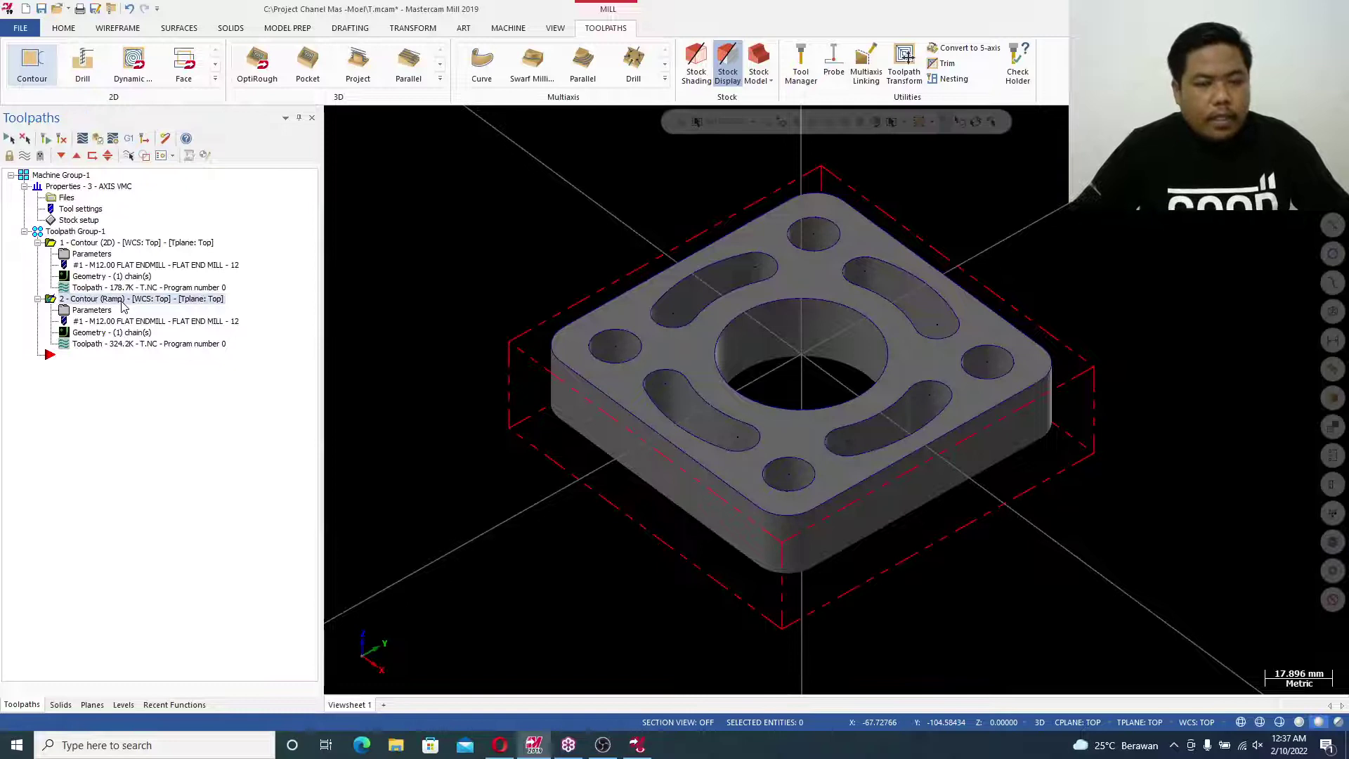
right_click(122, 302)
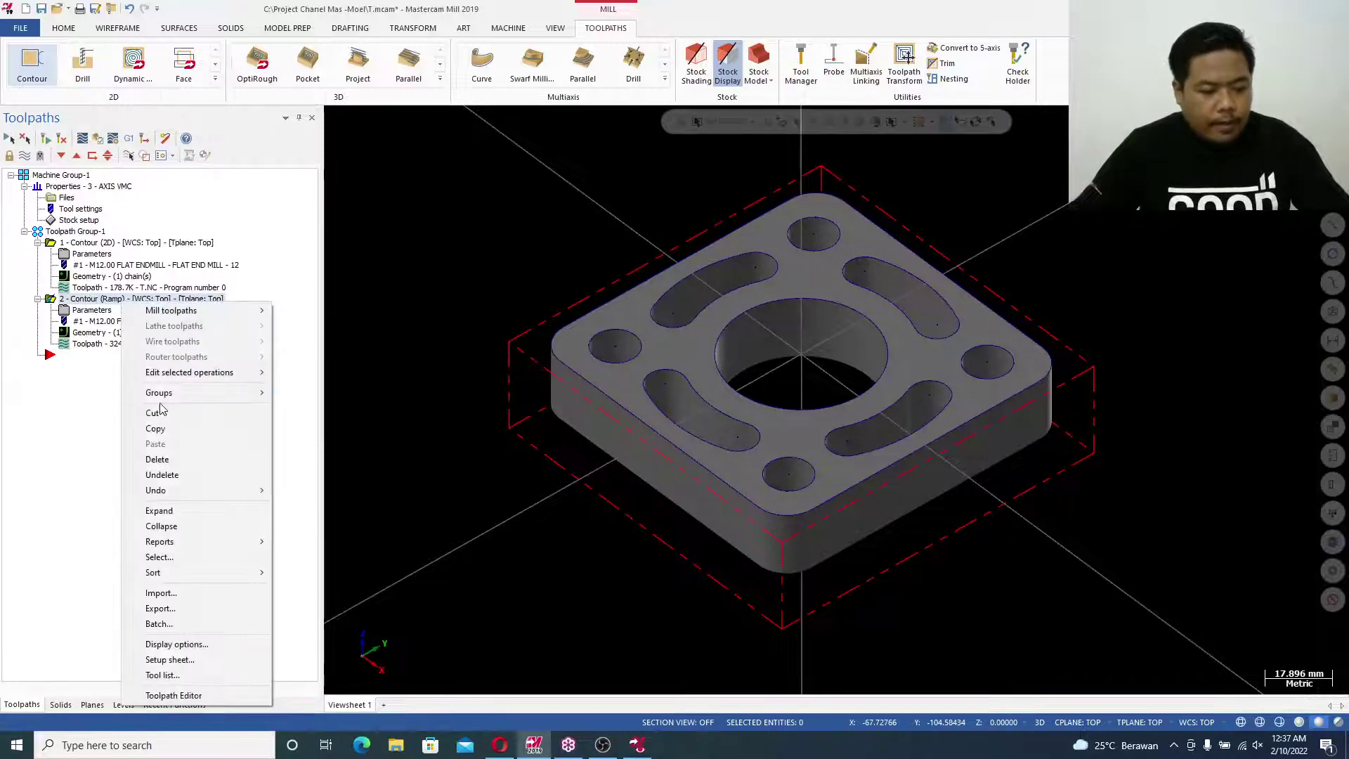
click(172, 428)
right_click(116, 353)
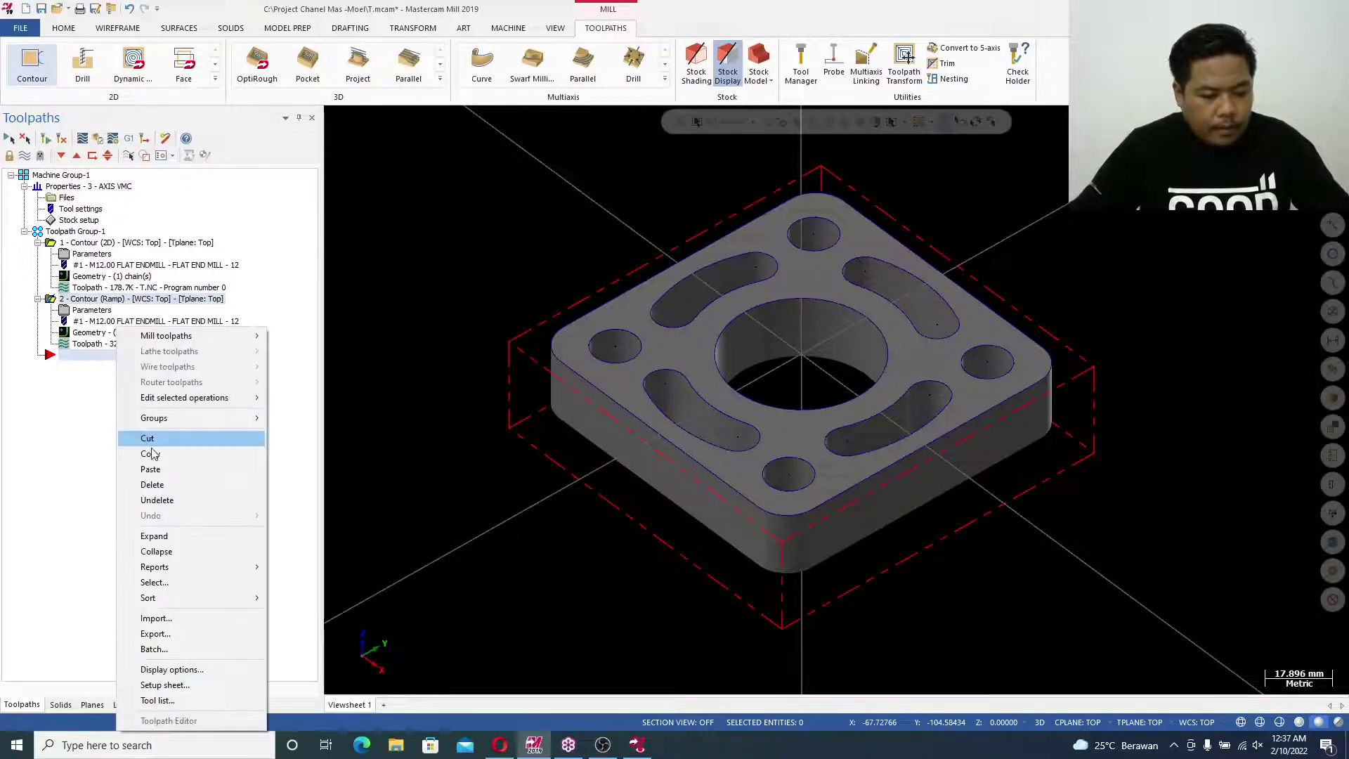
click(171, 469)
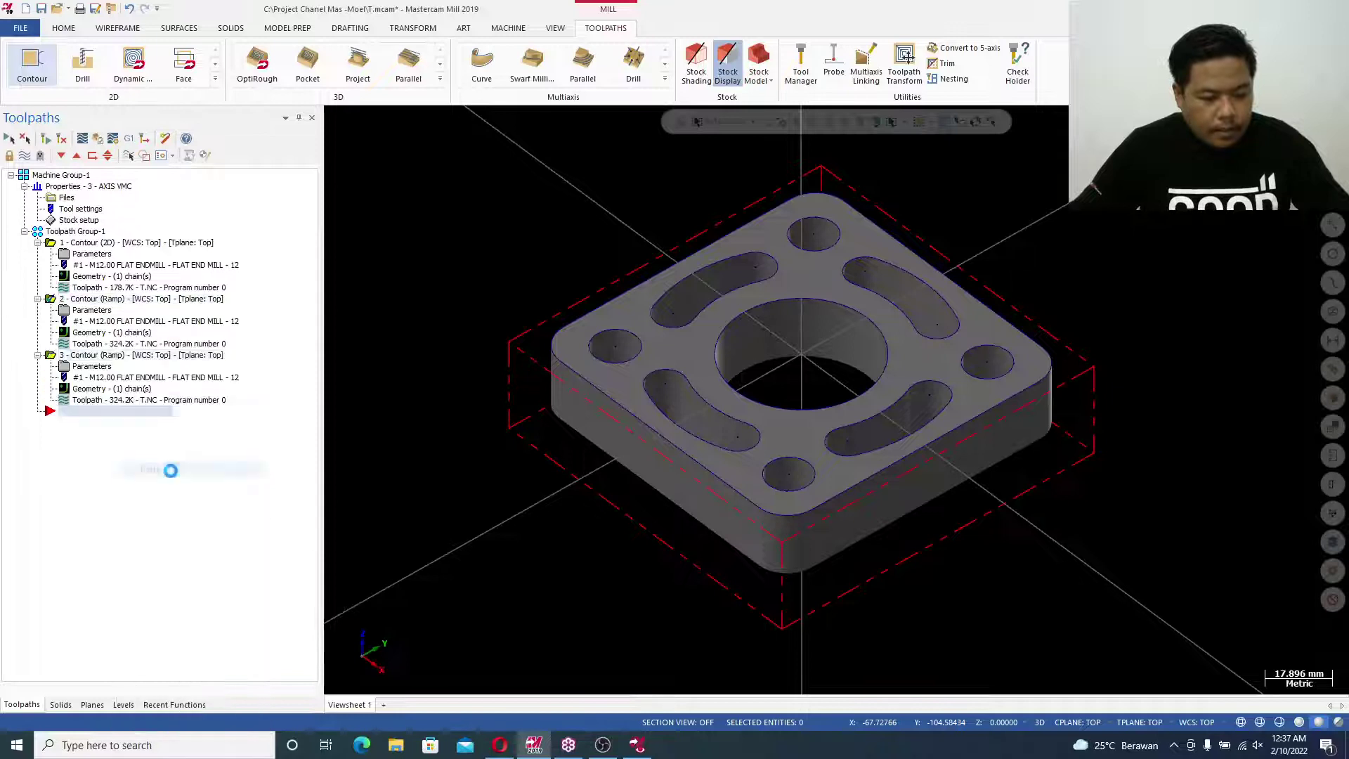
Assign the 8 mm flat end mill from the tool library to the copied ramp contour operation
scroll(689, 334, up, 3)
mouse_move(689, 333)
middle_down()
mouse_move(688, 380)
mouse_move(694, 333)
middle_up()
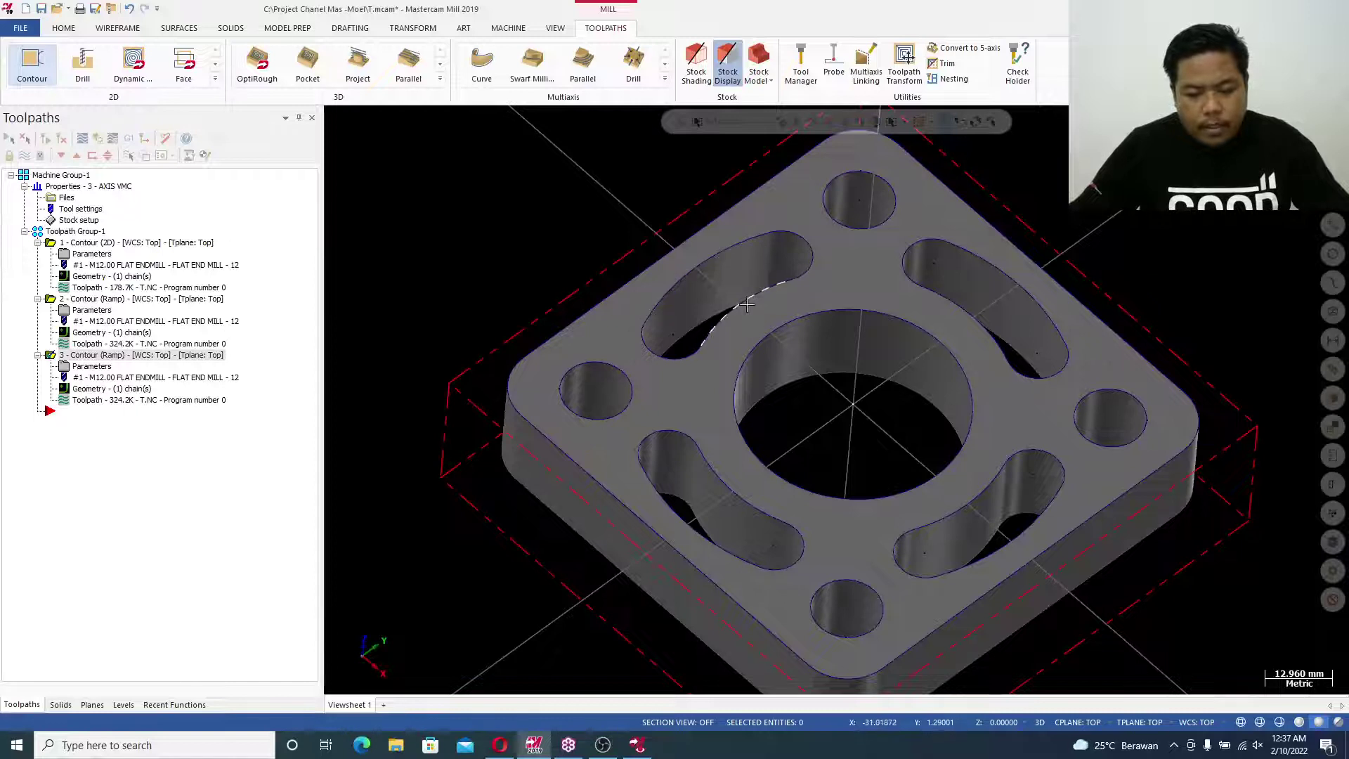
middle_drag(708, 260, 699, 234)
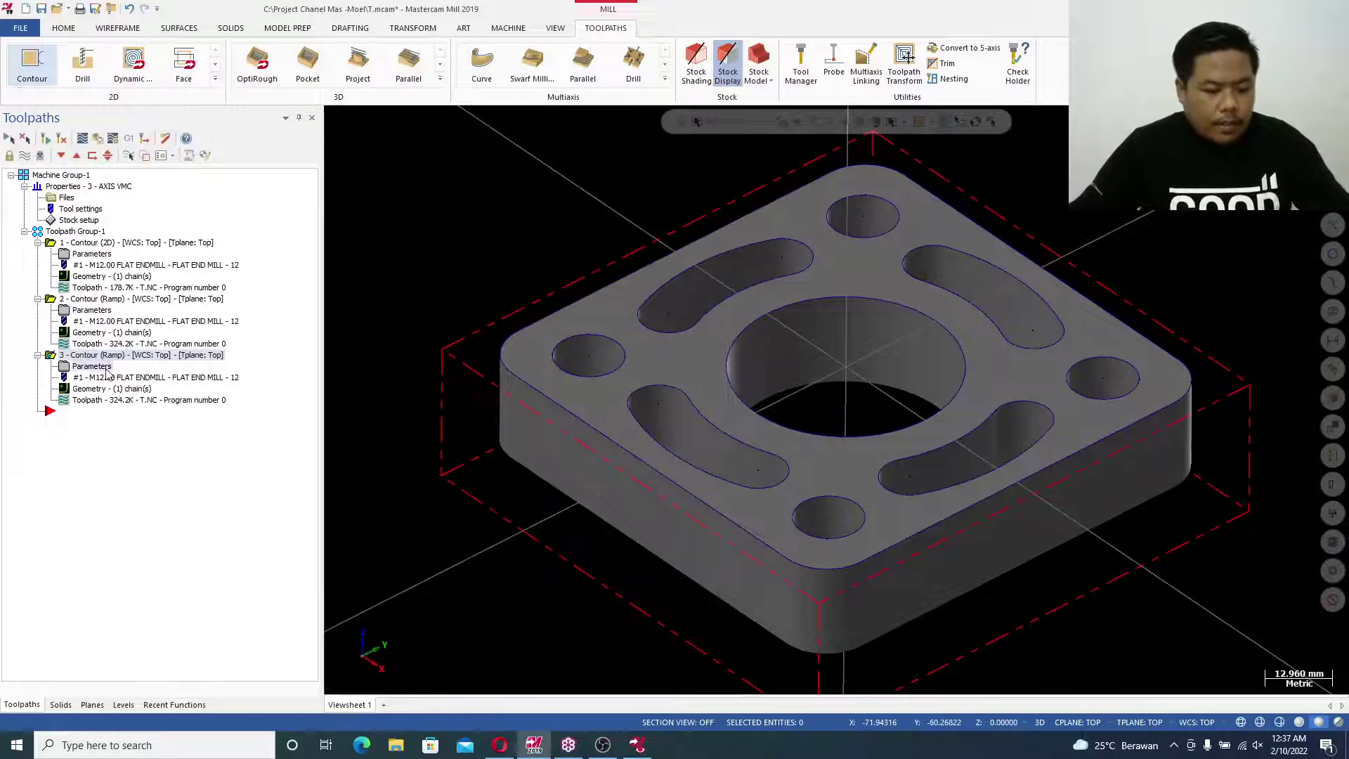
click(83, 366)
click(49, 206)
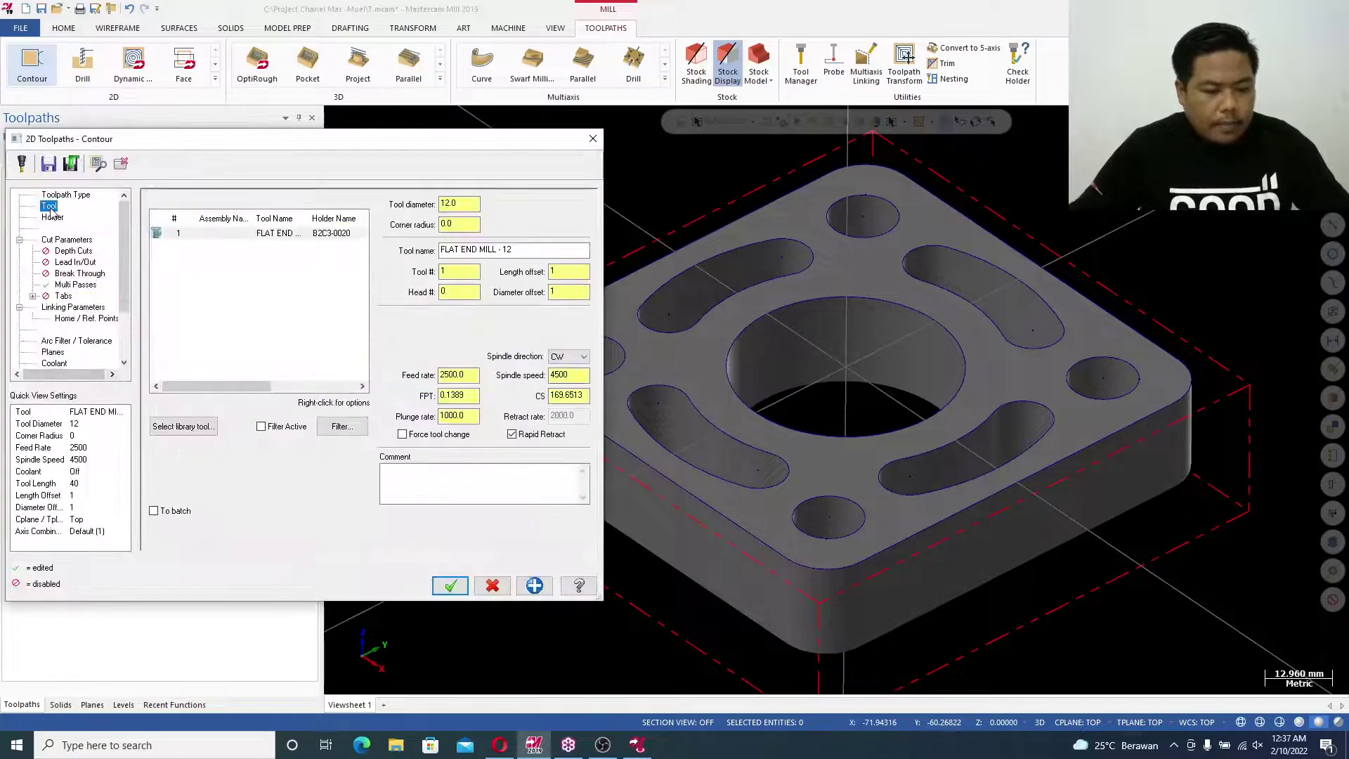
click(184, 427)
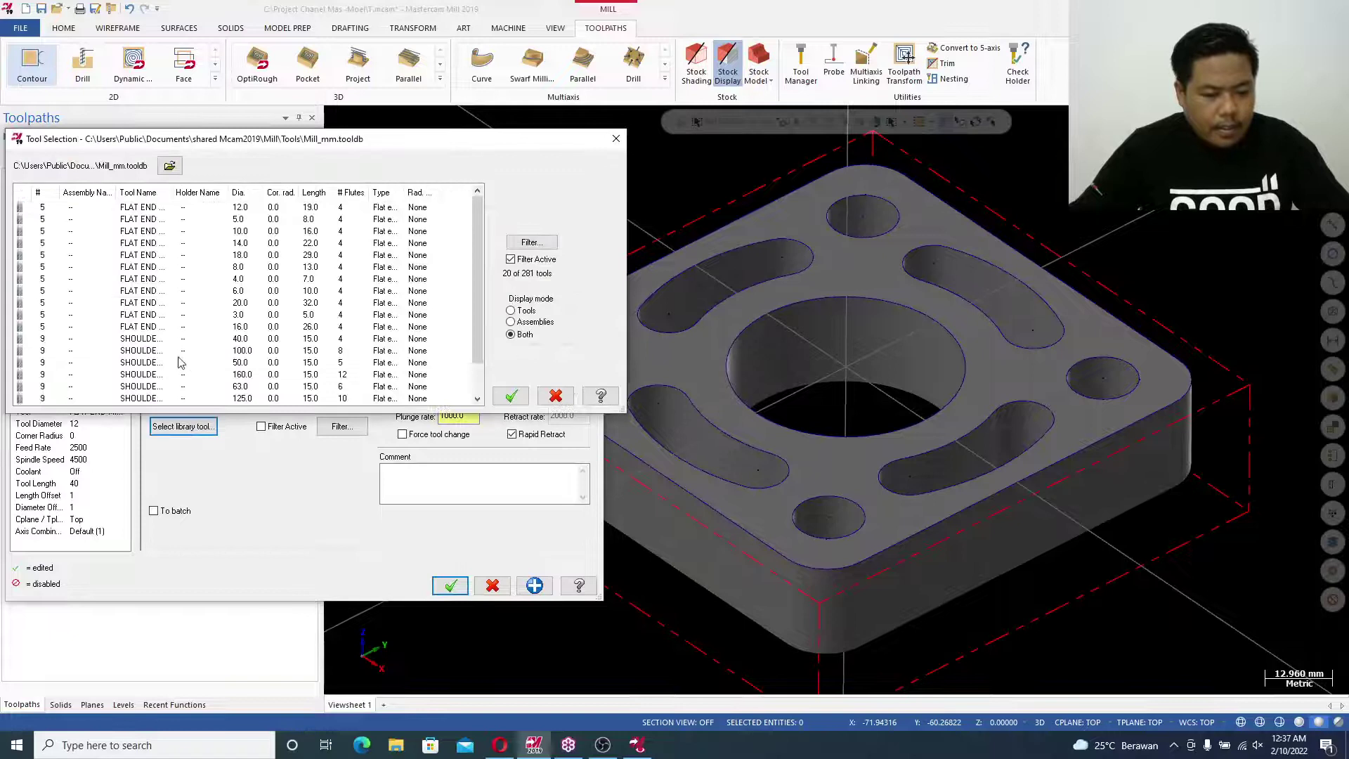
click(215, 269)
click(511, 395)
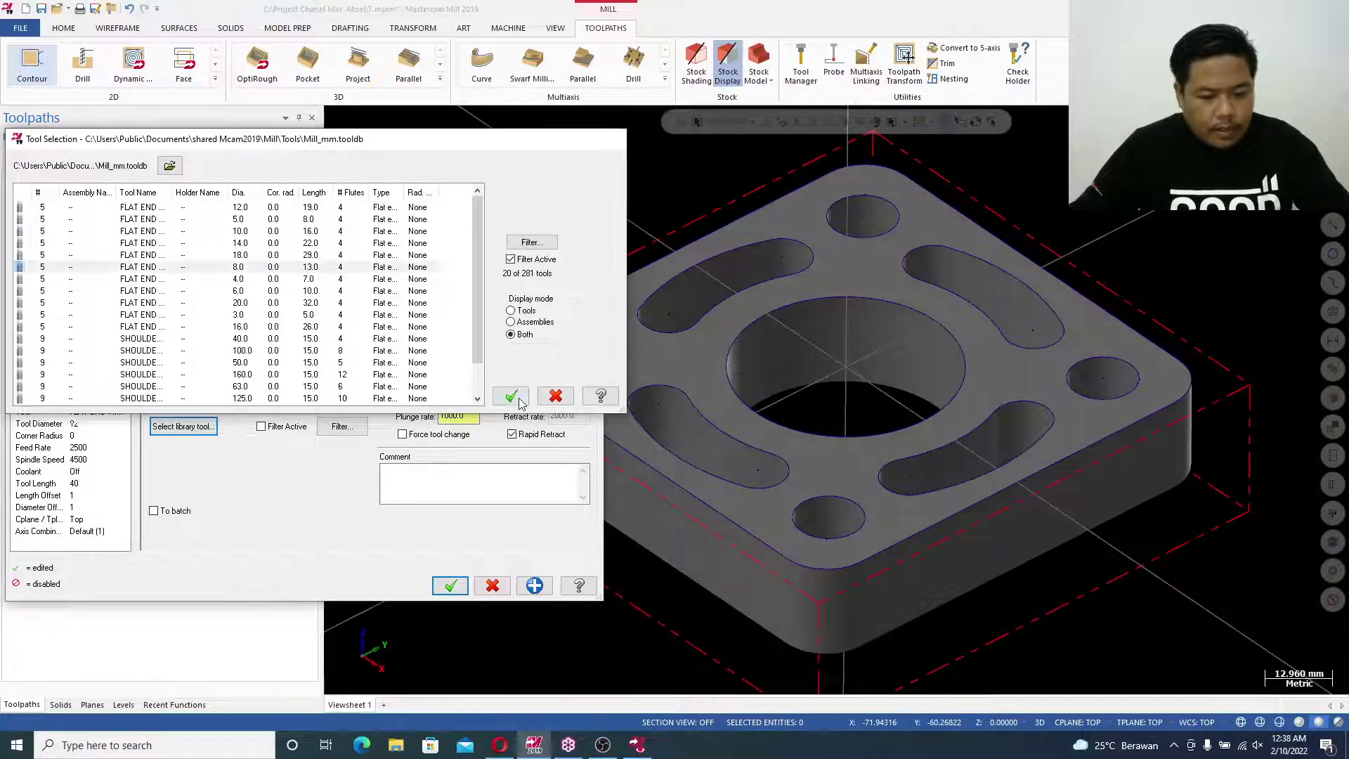
Edit the 8 mm end mill's geometry to an overall length of 40, a straight untapered shank transition and a shoulder diameter of 8
double_click(281, 246)
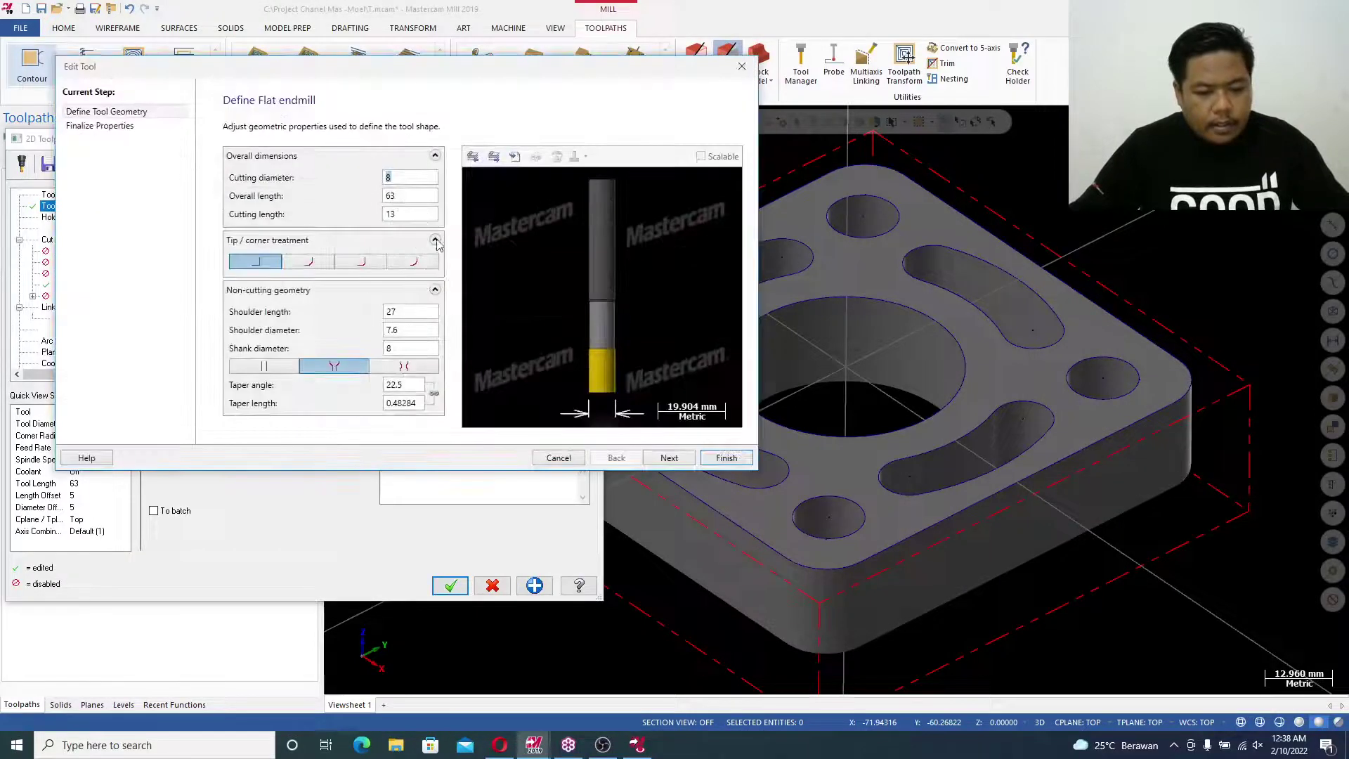
click(391, 199)
text(4)
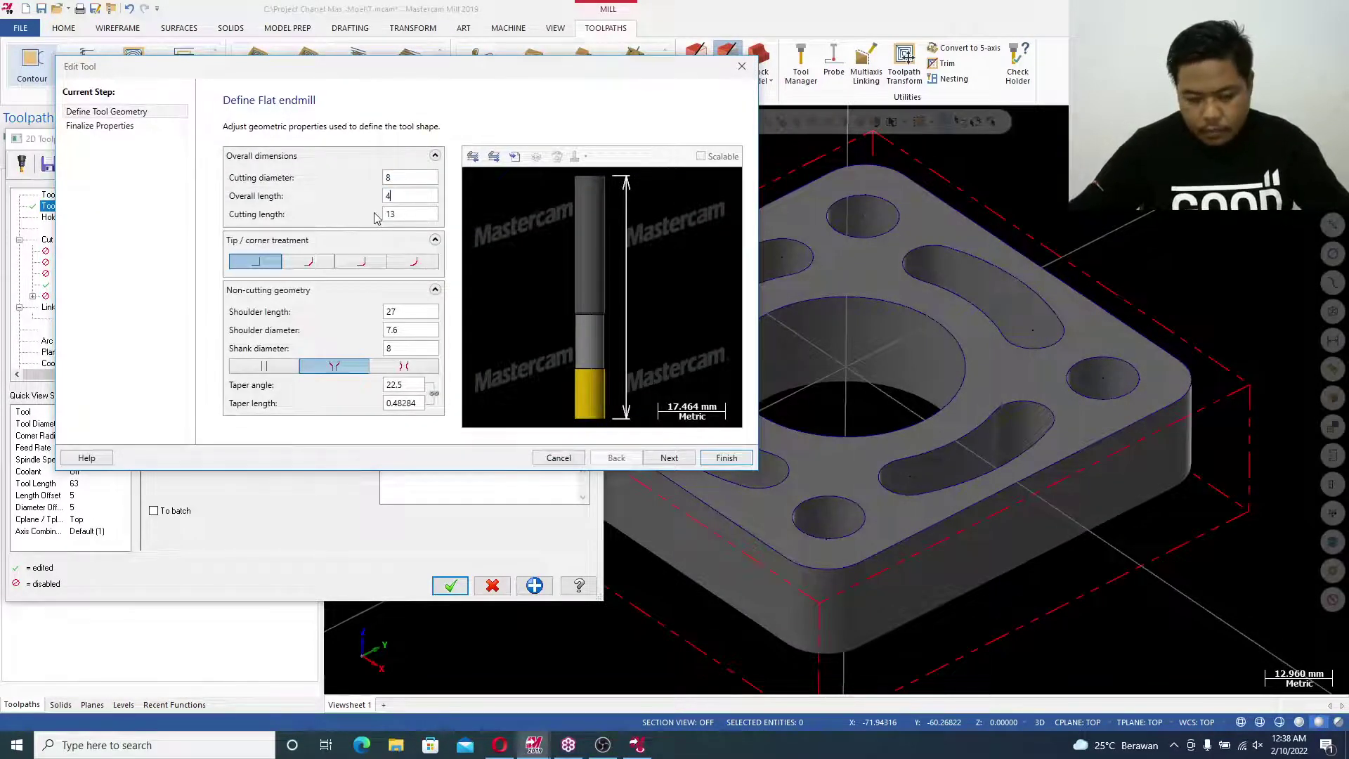
text(0)
click(264, 366)
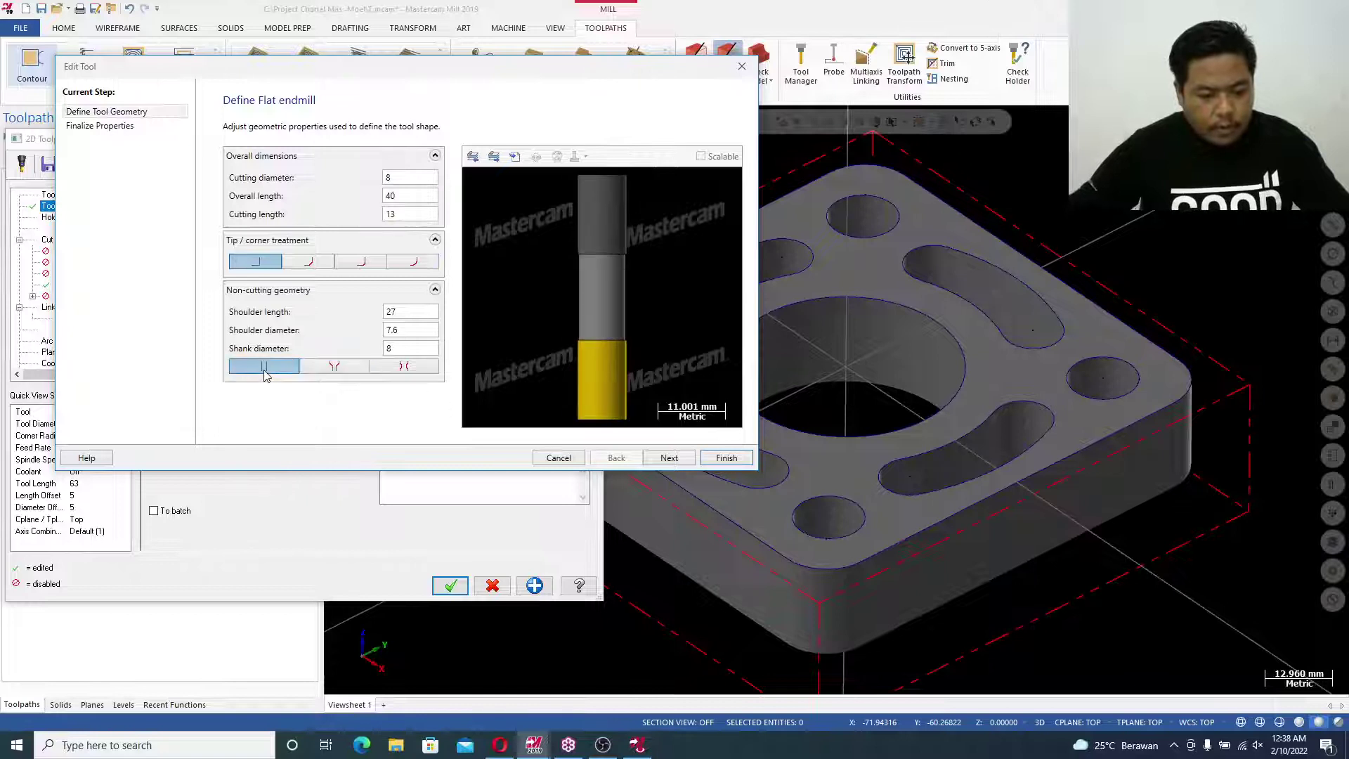
click(395, 330)
text(8)
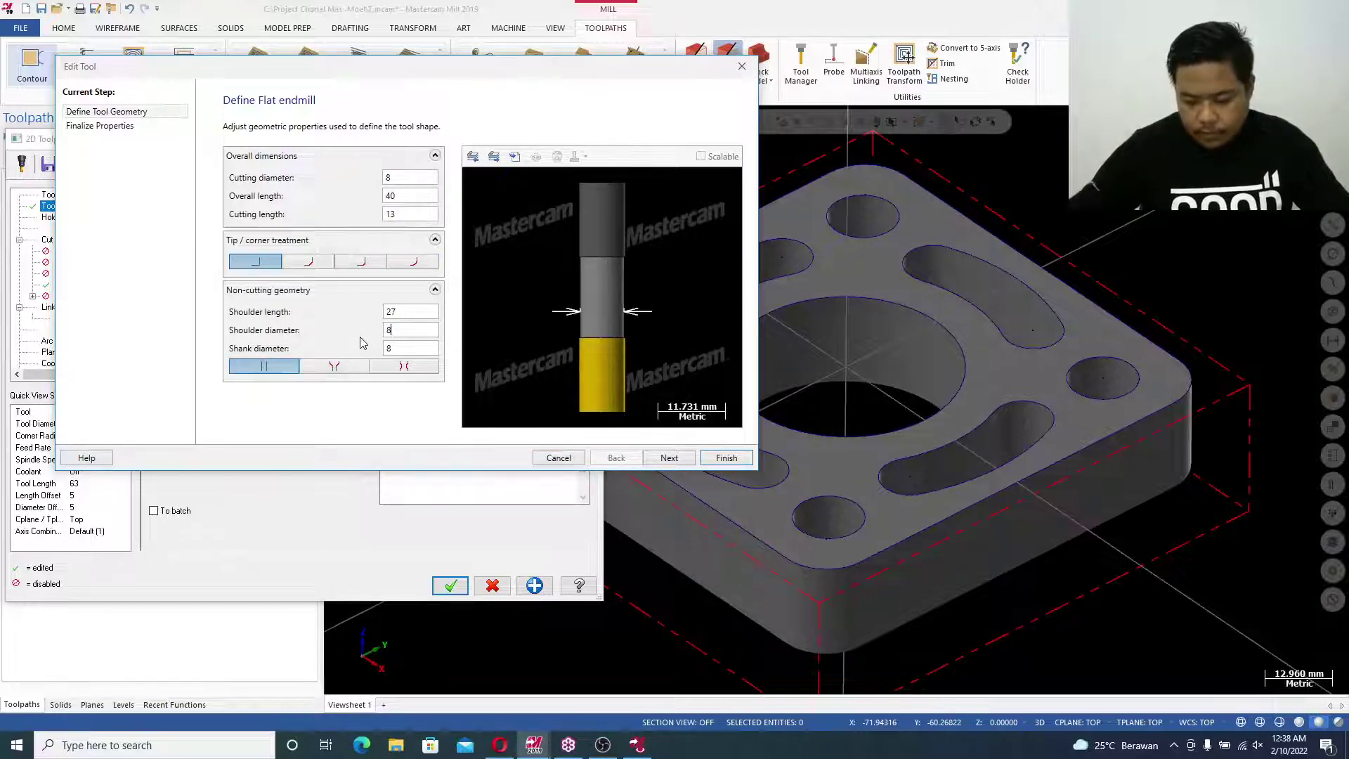
Finalize the 8 mm end mill as tool number 2 with spindle speed 5000 and feed rate 2000
click(666, 457)
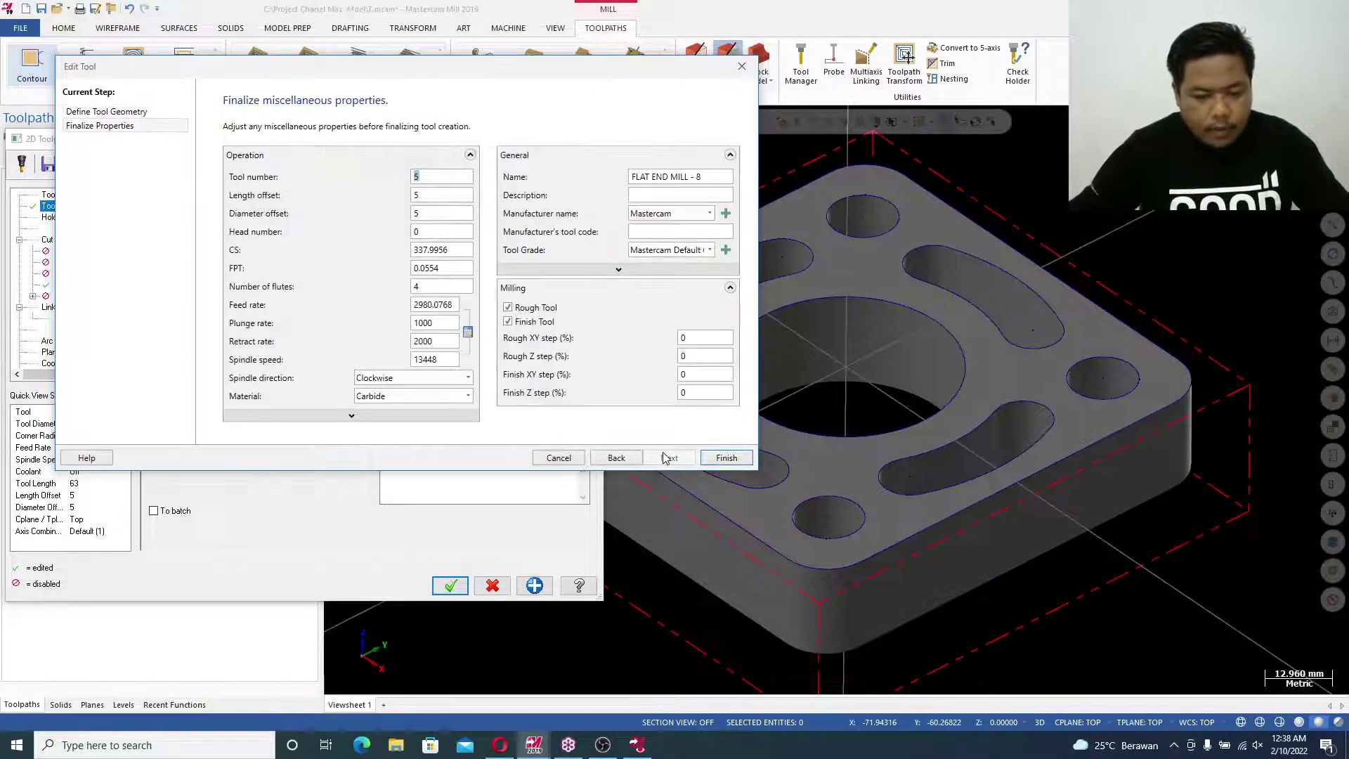
double_click(444, 359)
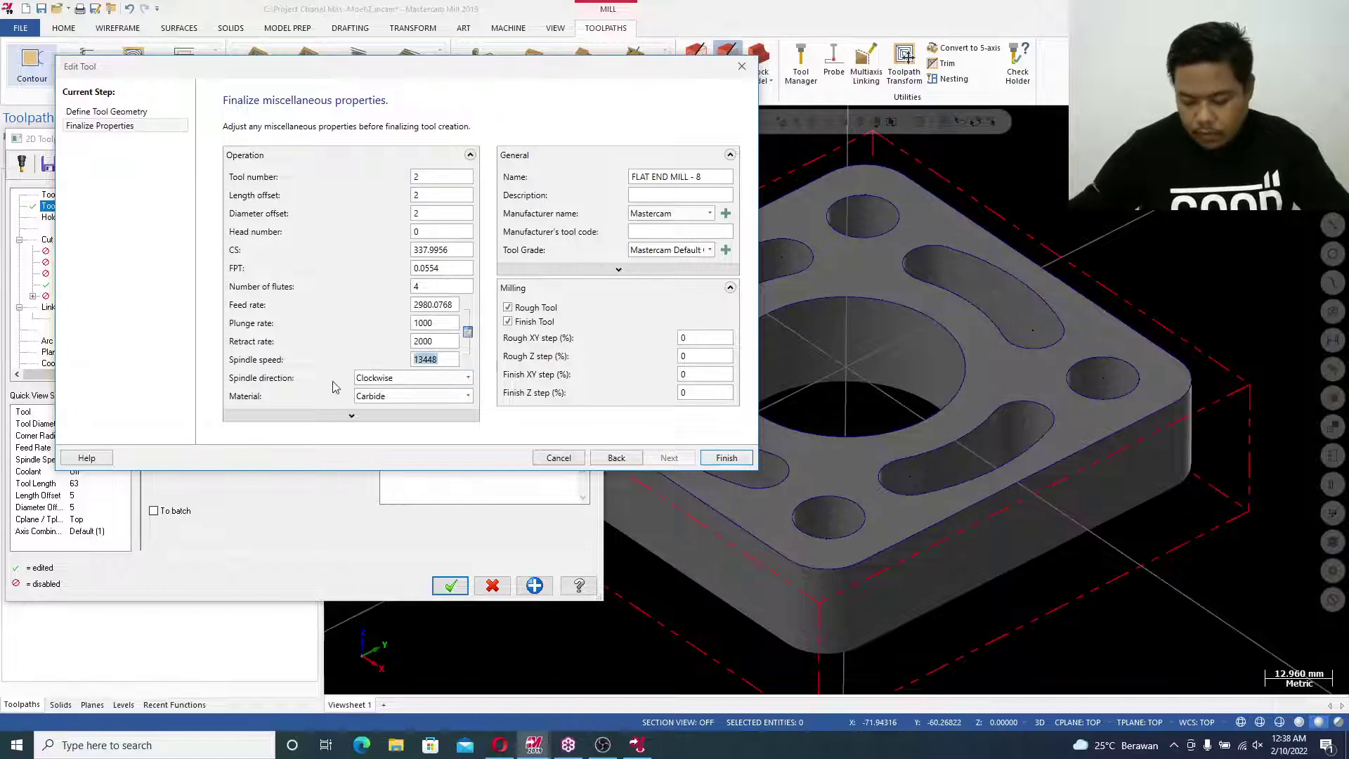
text(5000)
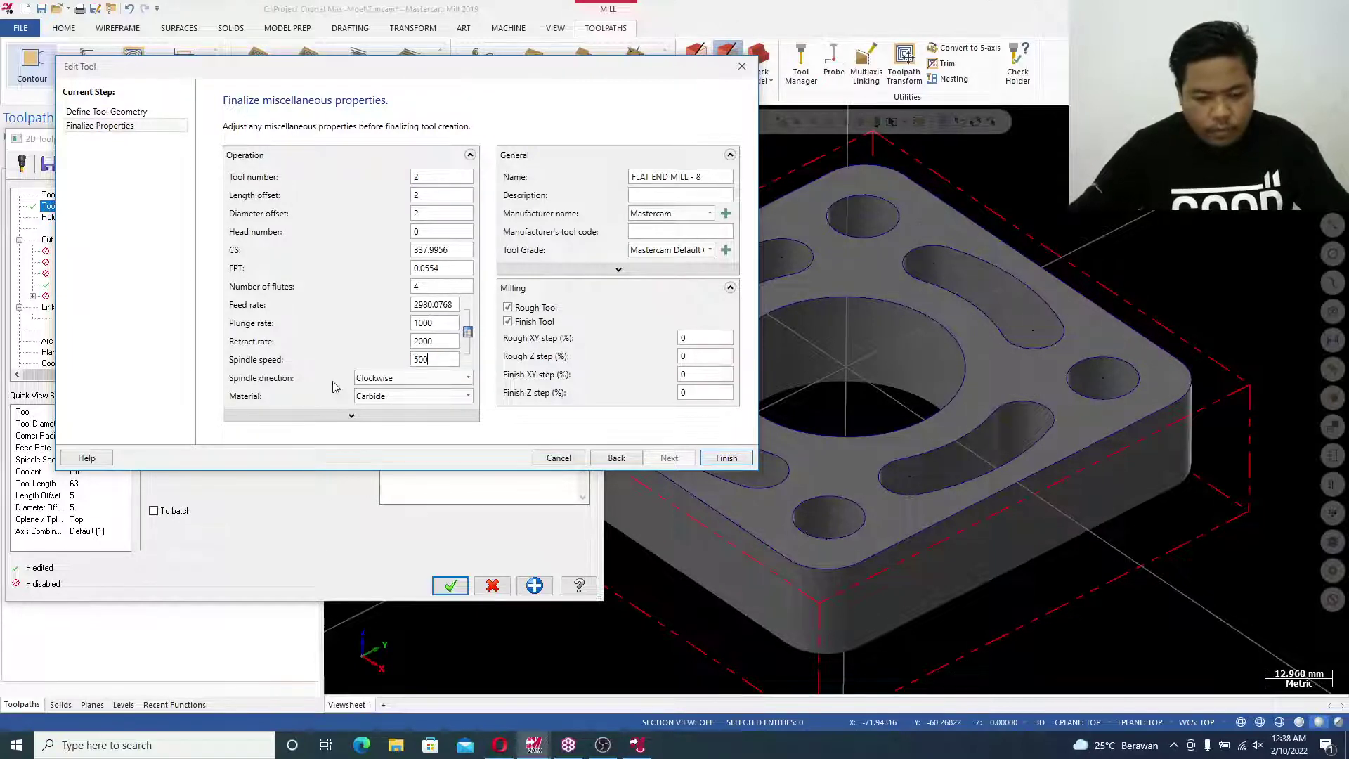
double_click(453, 305)
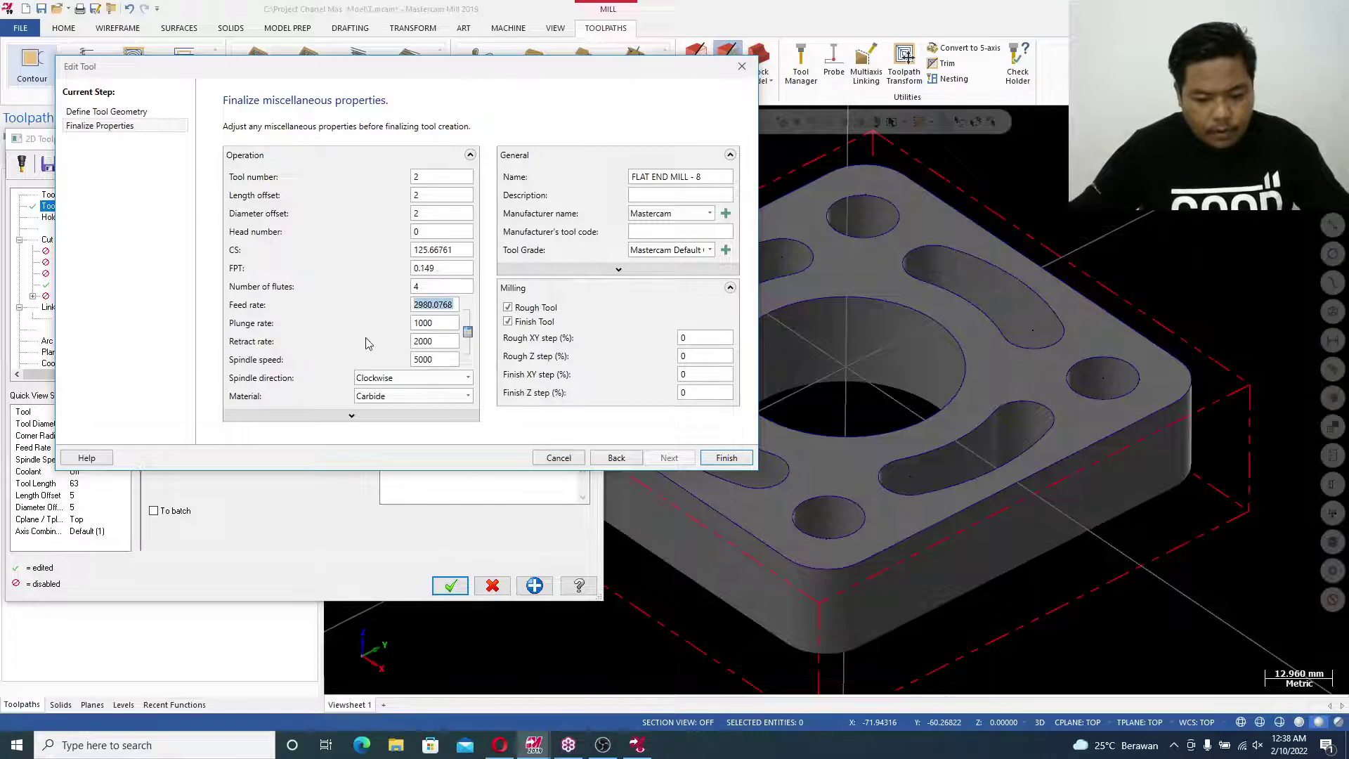
text(200)
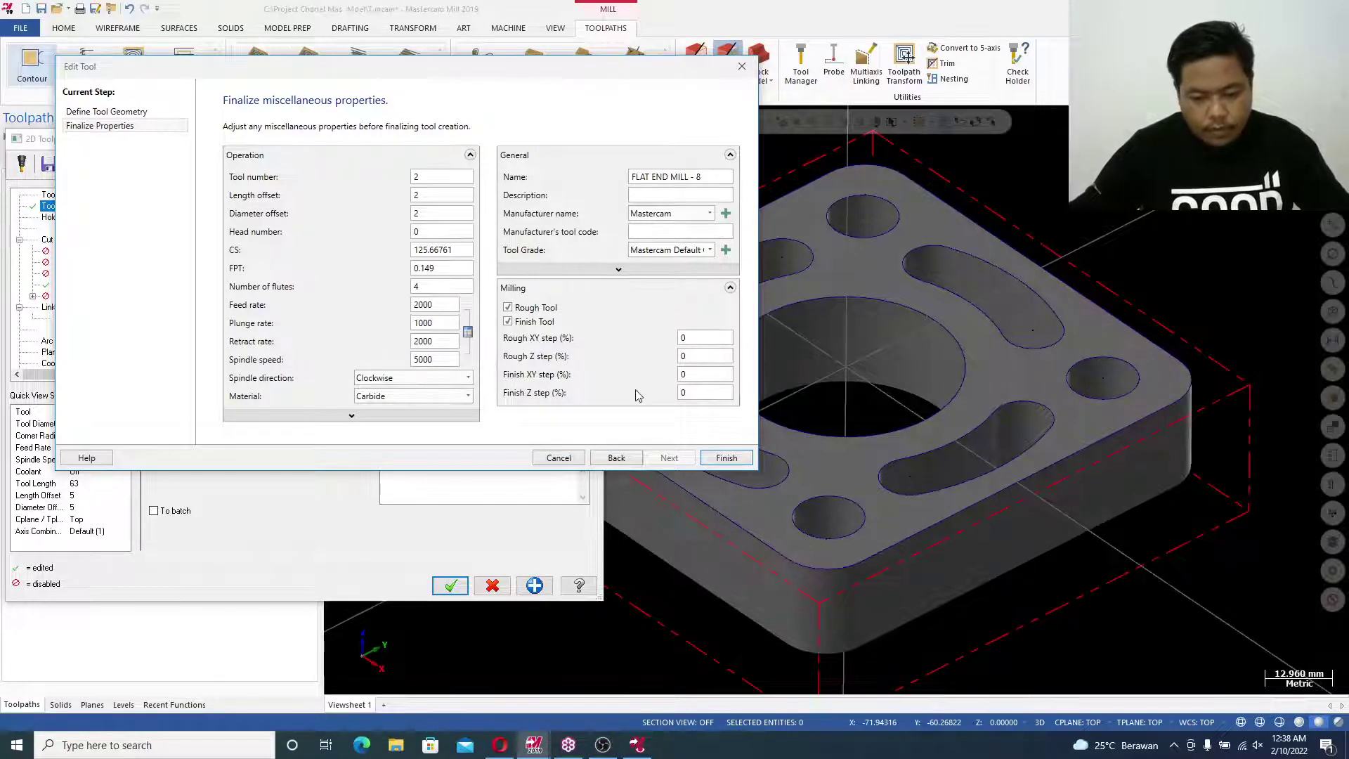
text(0)
click(726, 457)
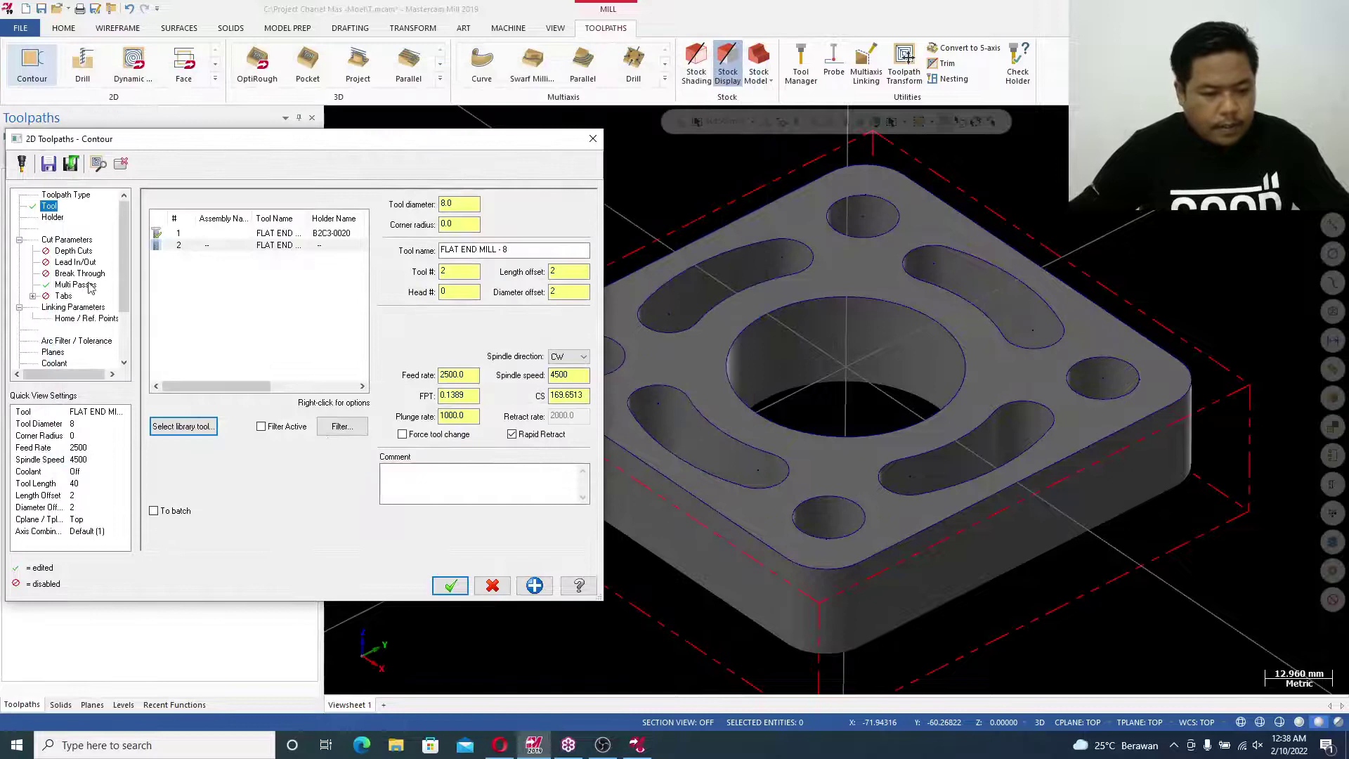
Review the copied operation's holder, cut parameters, depth cuts and lead in/out settings, and accept the contour parameters
click(53, 218)
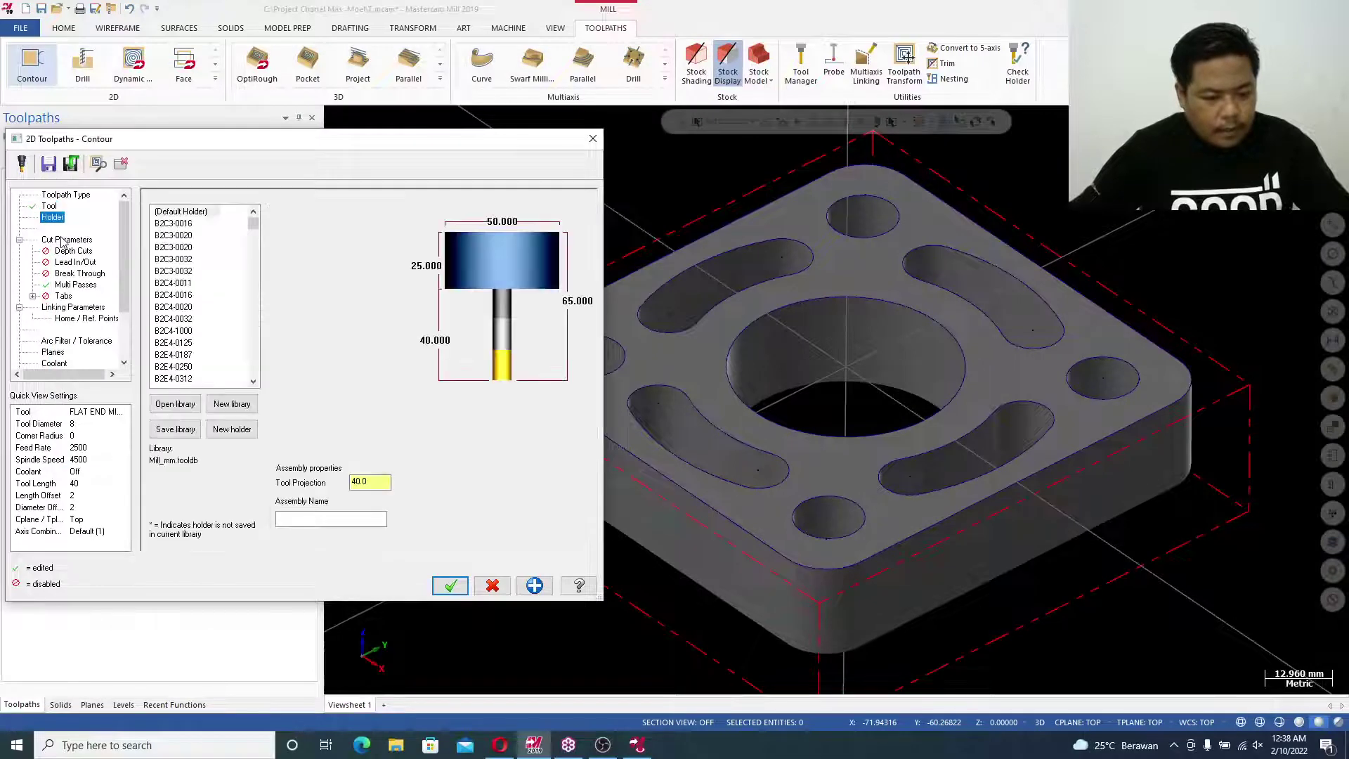
click(64, 240)
click(293, 463)
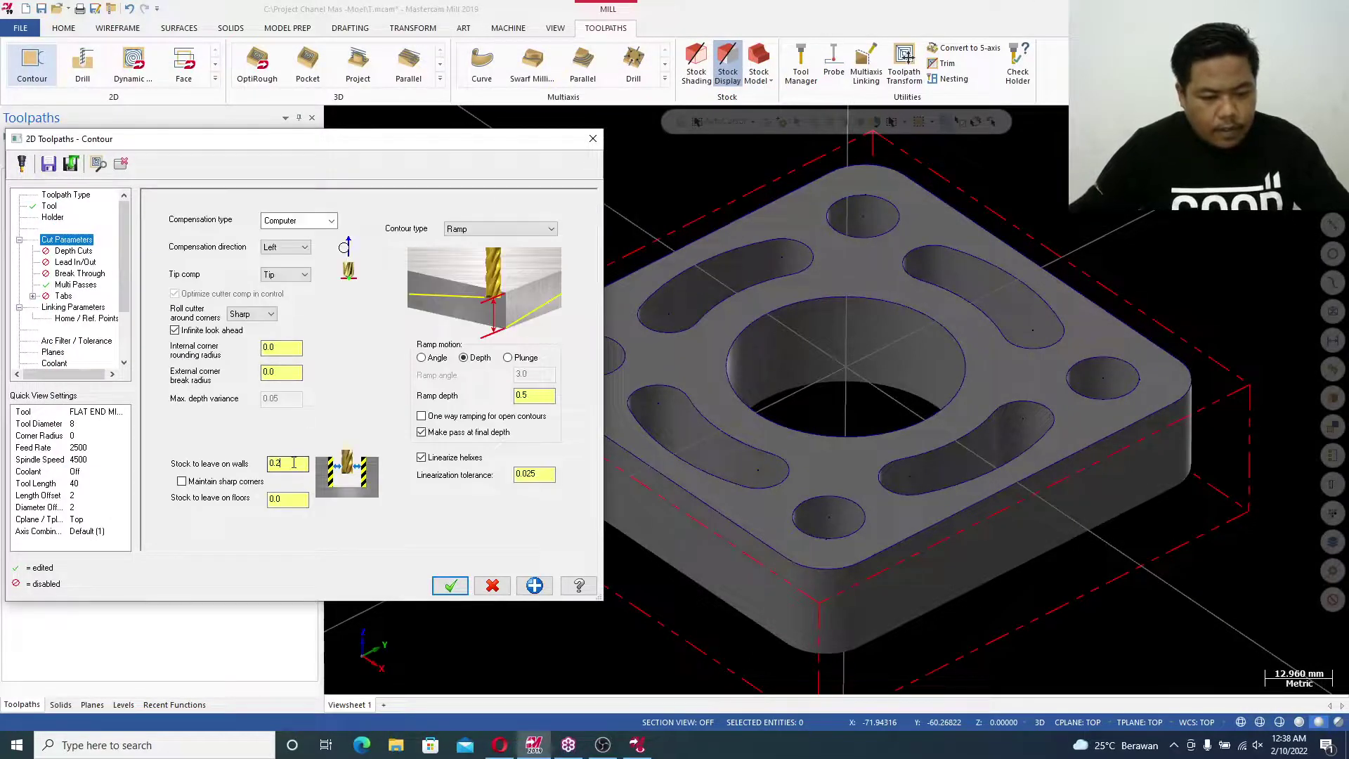
click(544, 473)
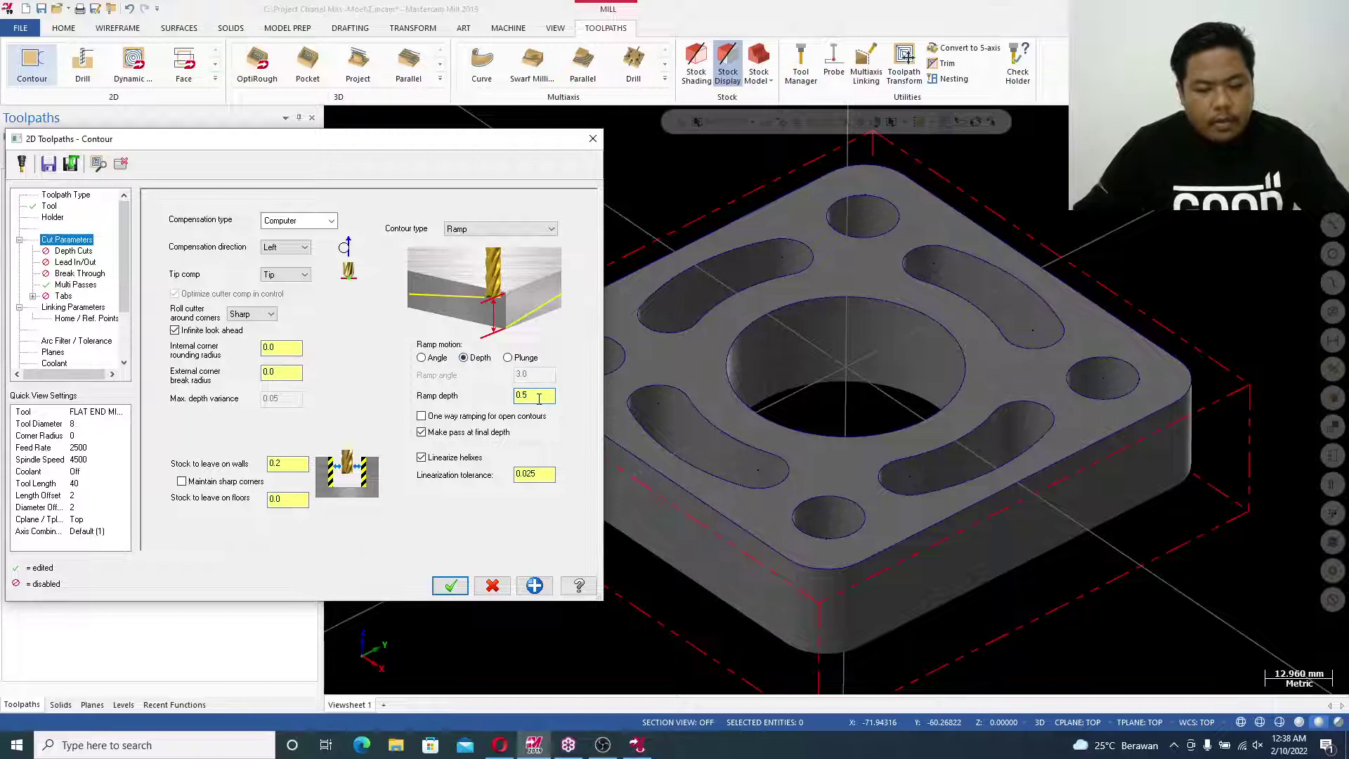
click(70, 253)
click(73, 262)
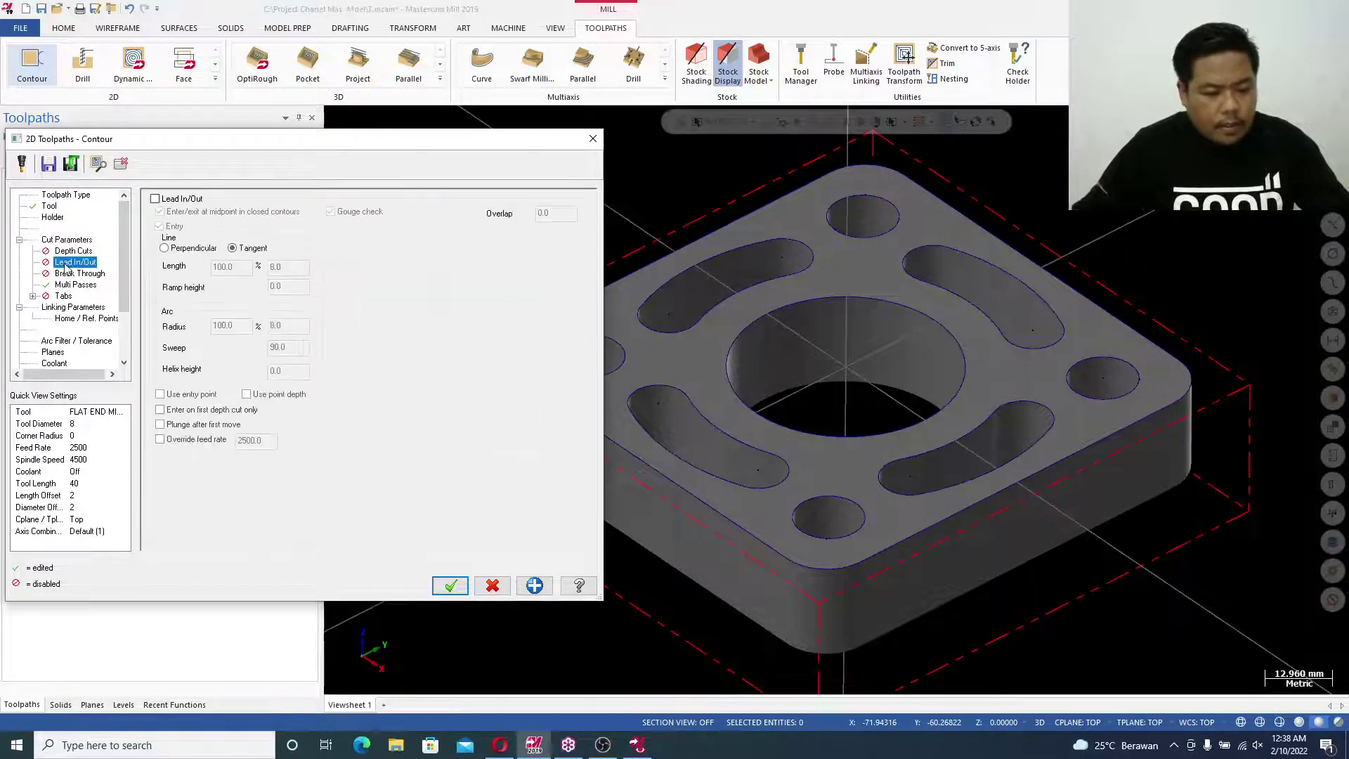
click(450, 585)
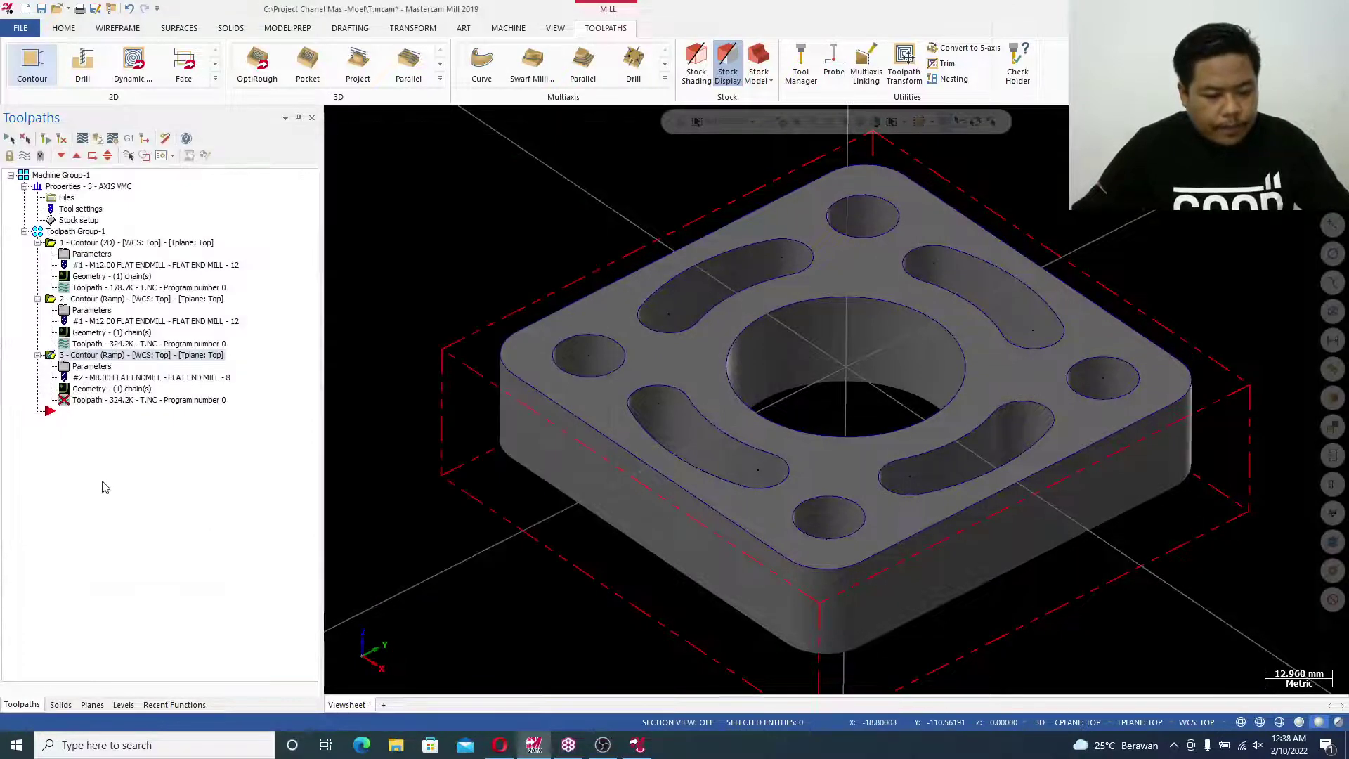
Rechain the third operation's geometry from the bore to the two rear slots and adjacent corner holes, reversing the last hole's chain direction
click(126, 393)
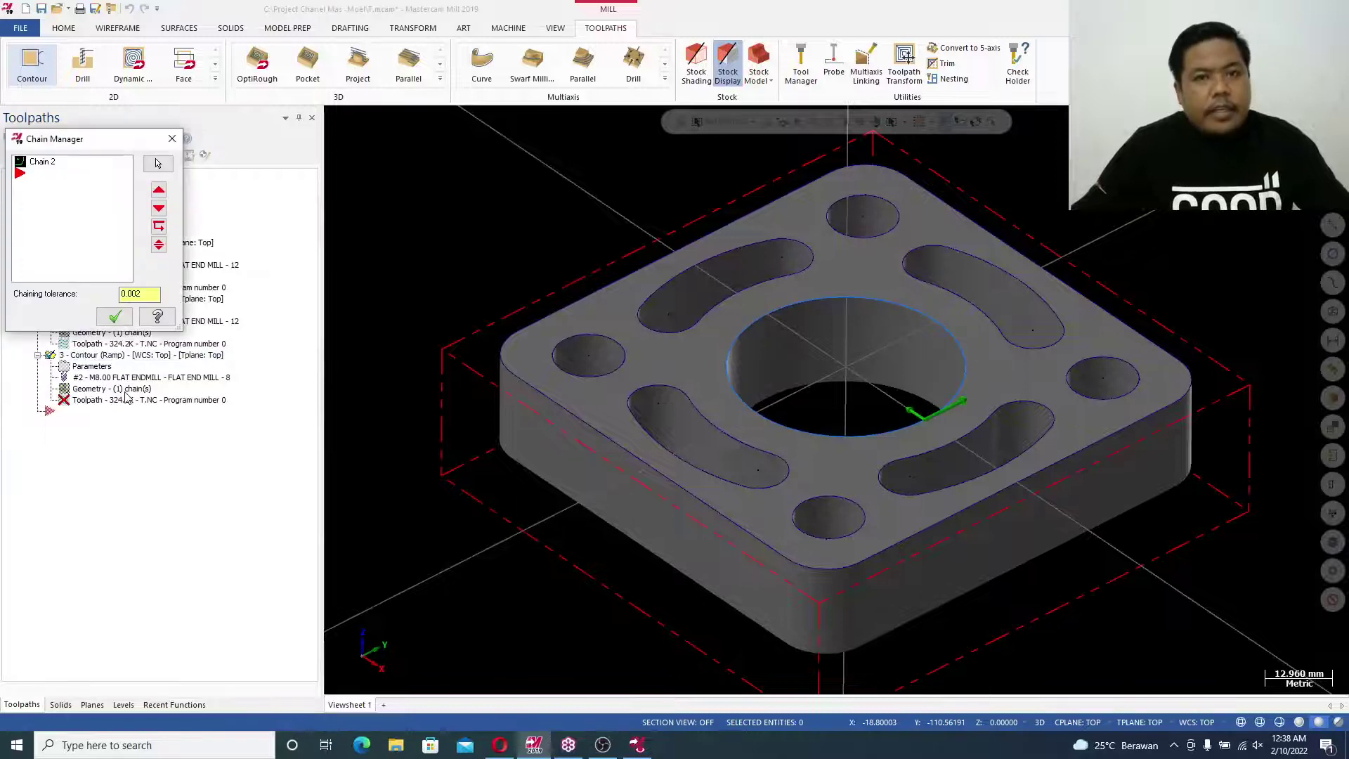
right_click(49, 163)
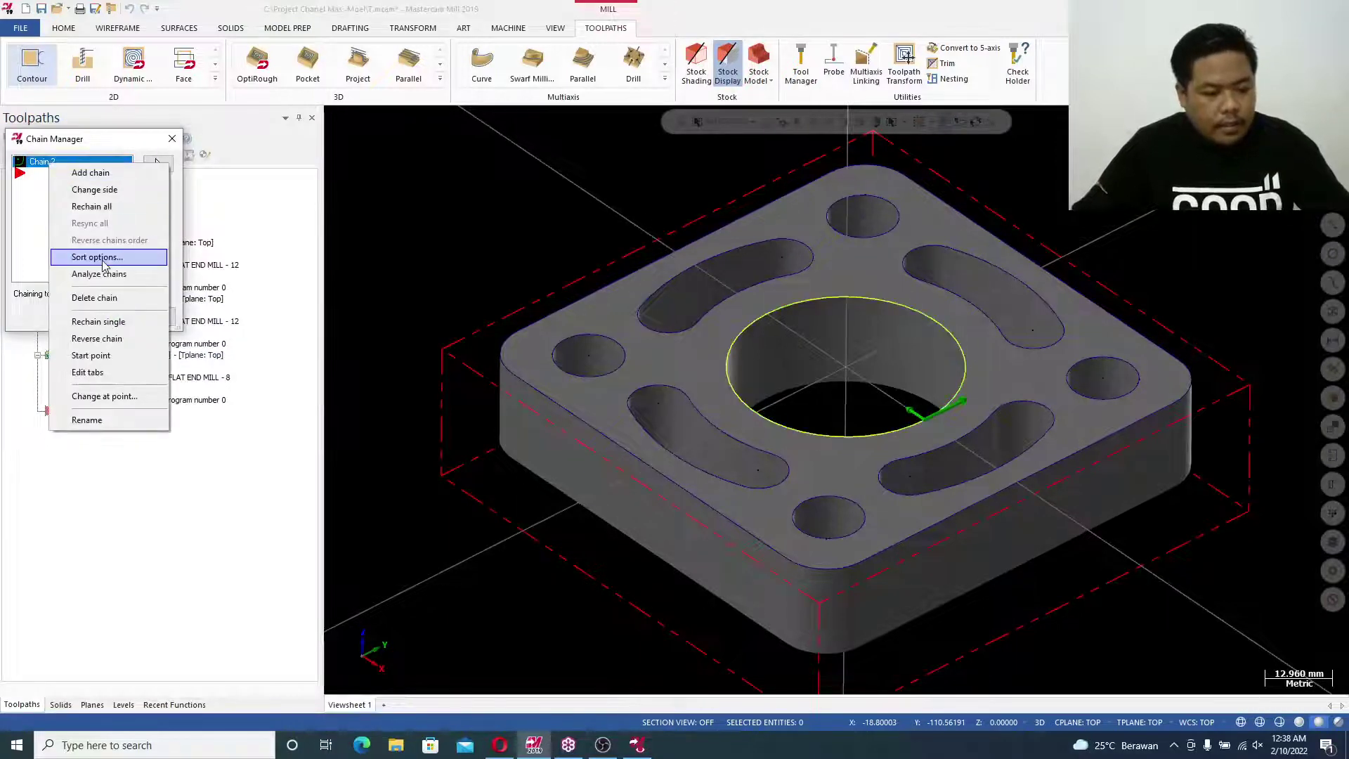
click(89, 173)
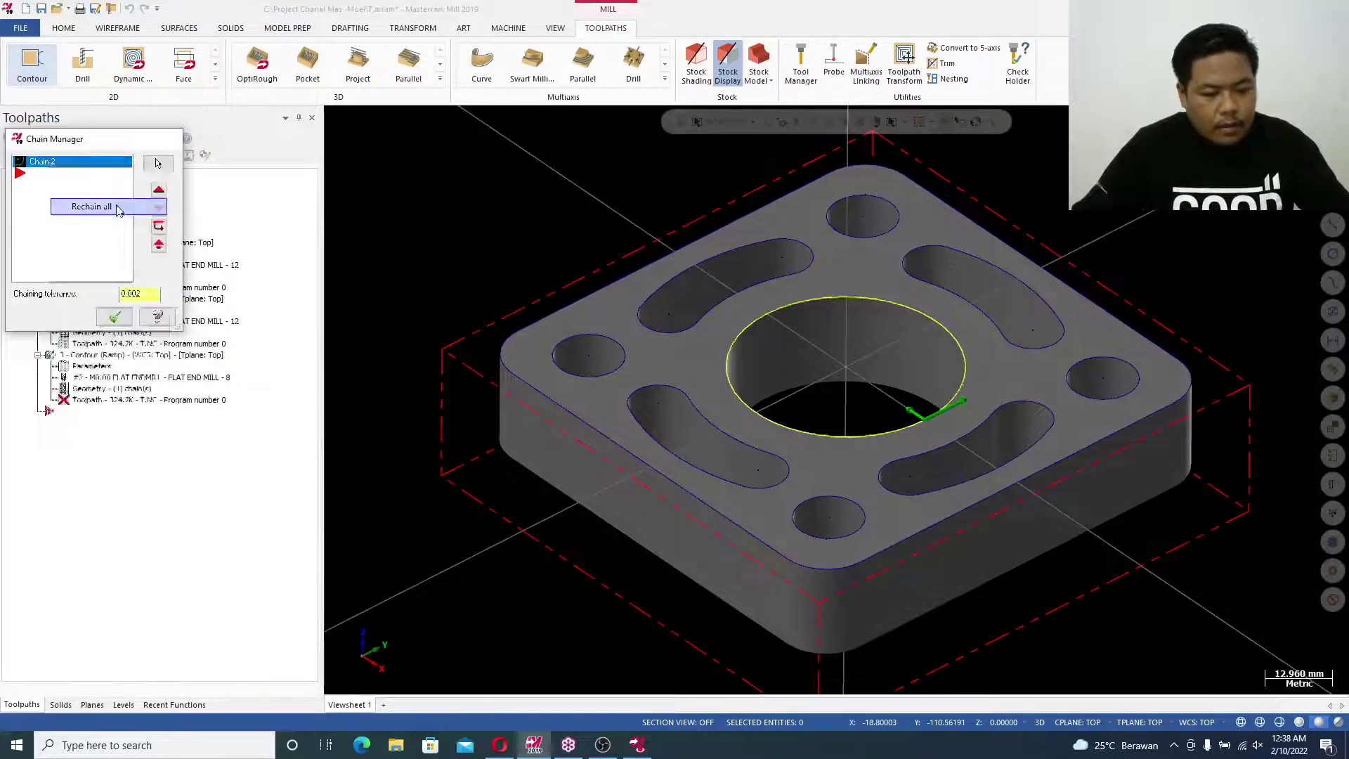
click(769, 243)
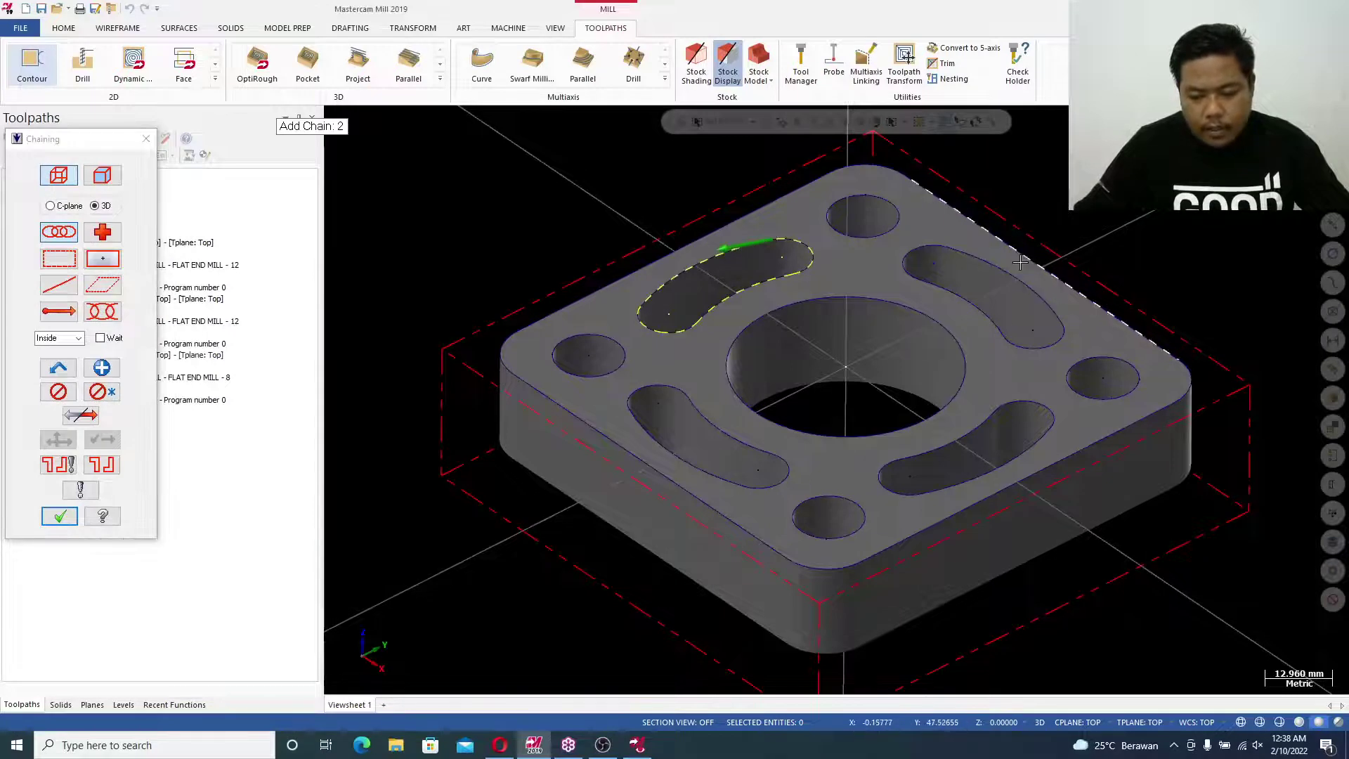
click(1054, 307)
click(1130, 361)
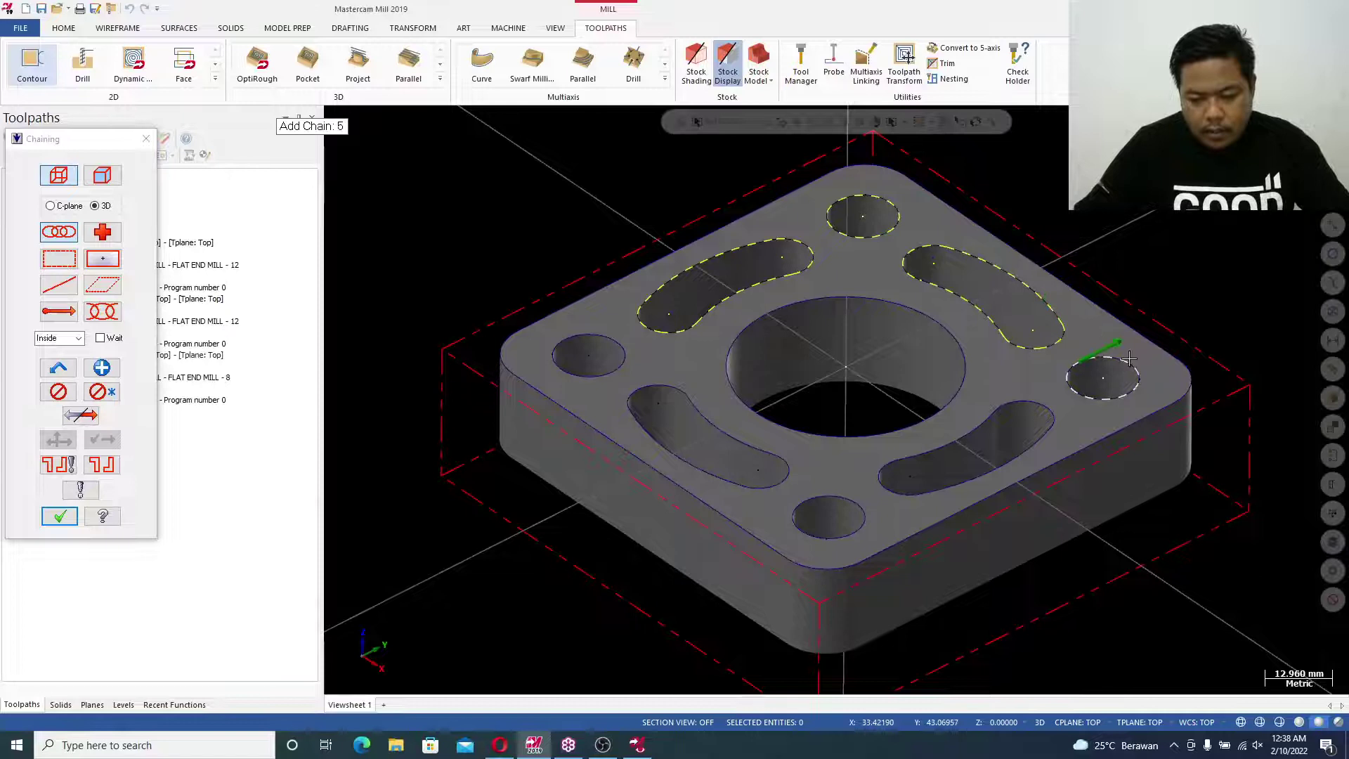
click(94, 417)
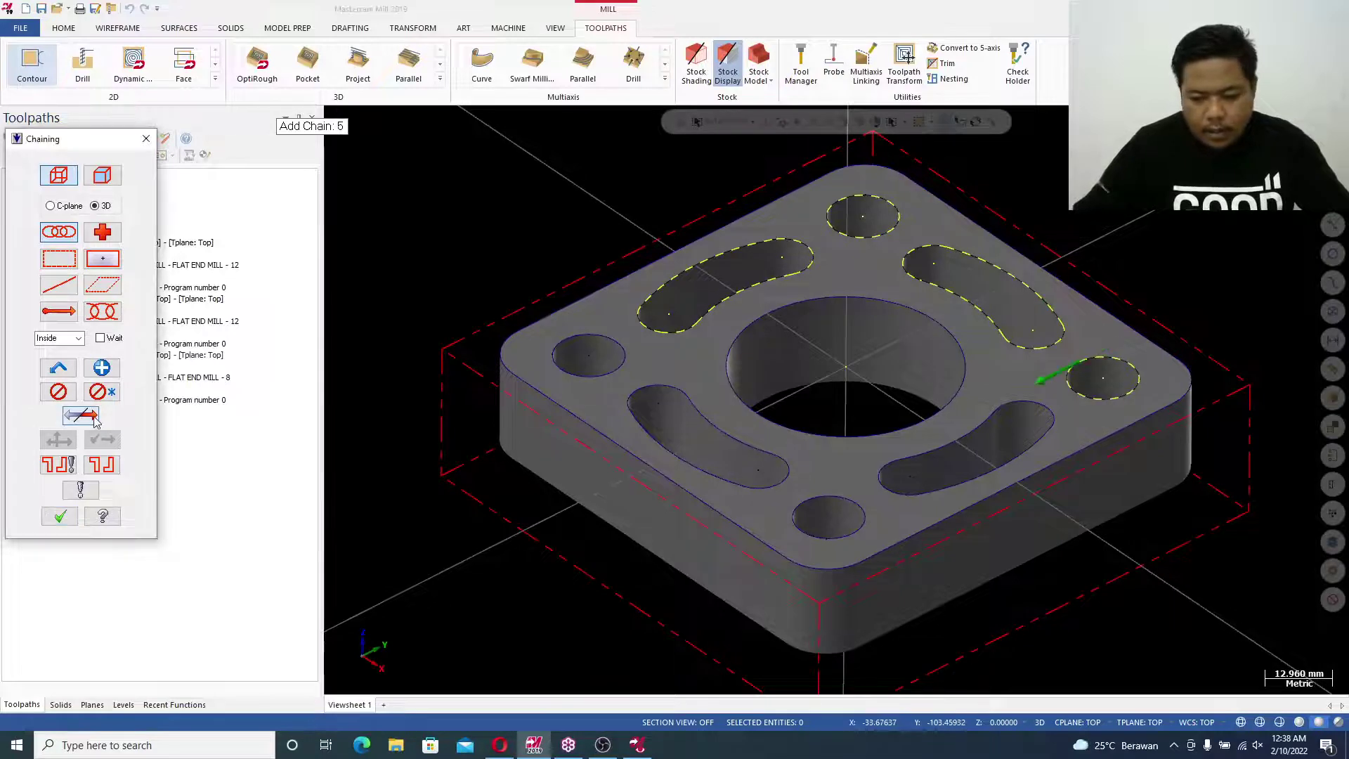
Add the remaining two curved slots and two corner holes to the third operation's chains and accept the new geometry
click(986, 430)
click(866, 504)
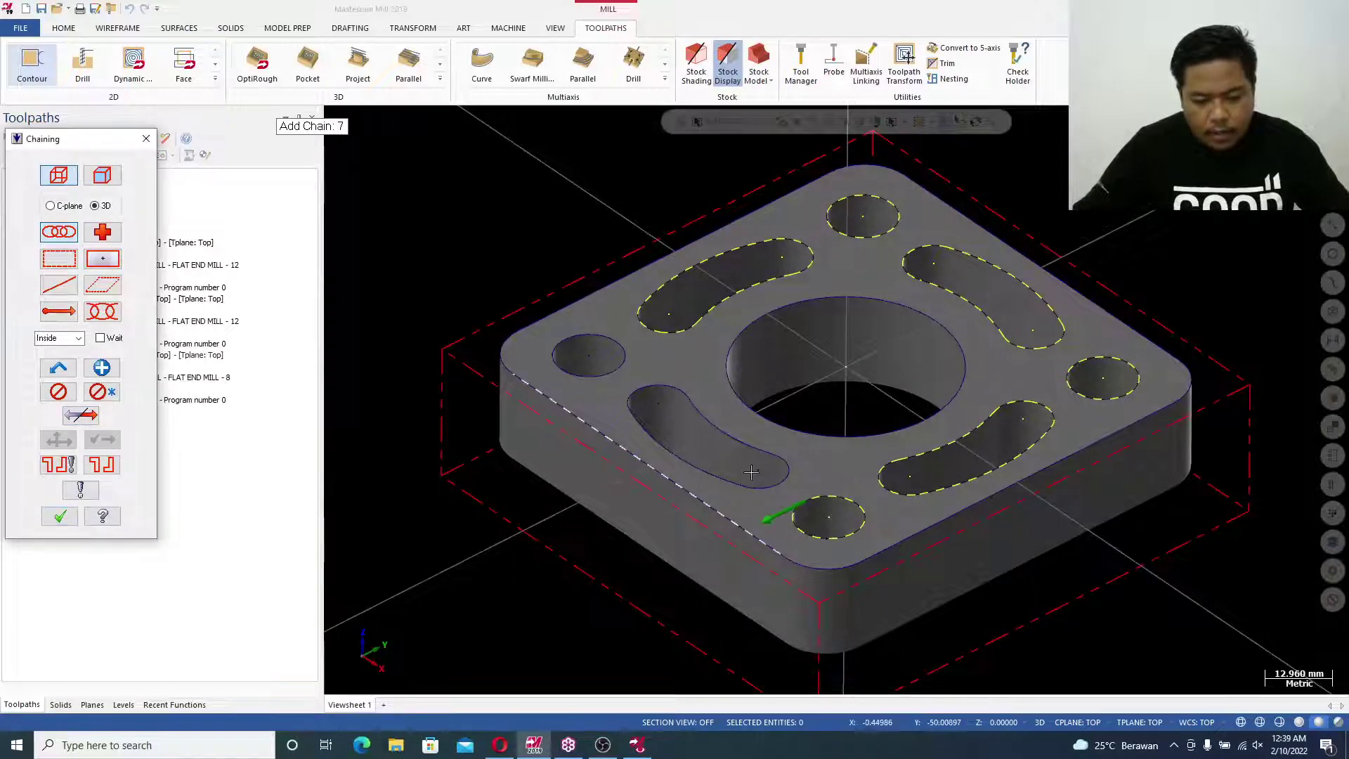
click(751, 450)
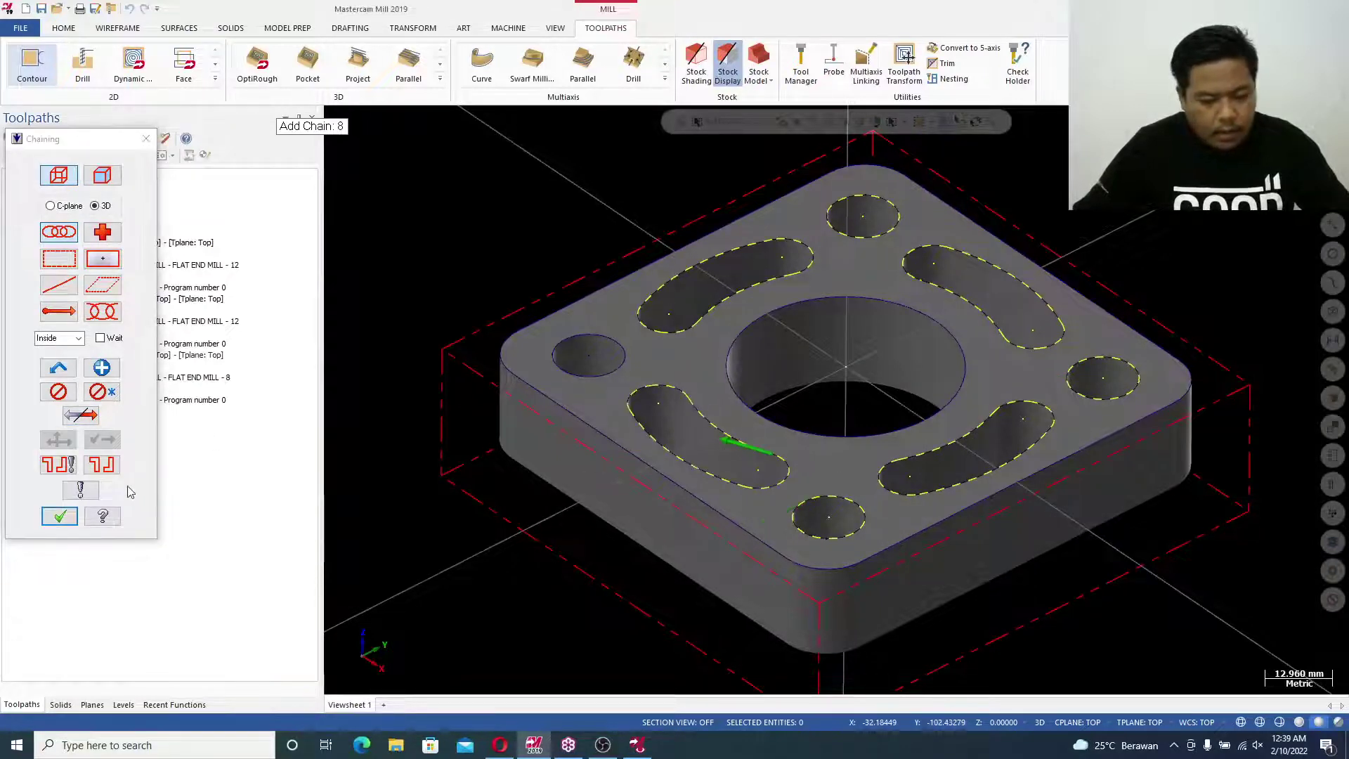
click(610, 348)
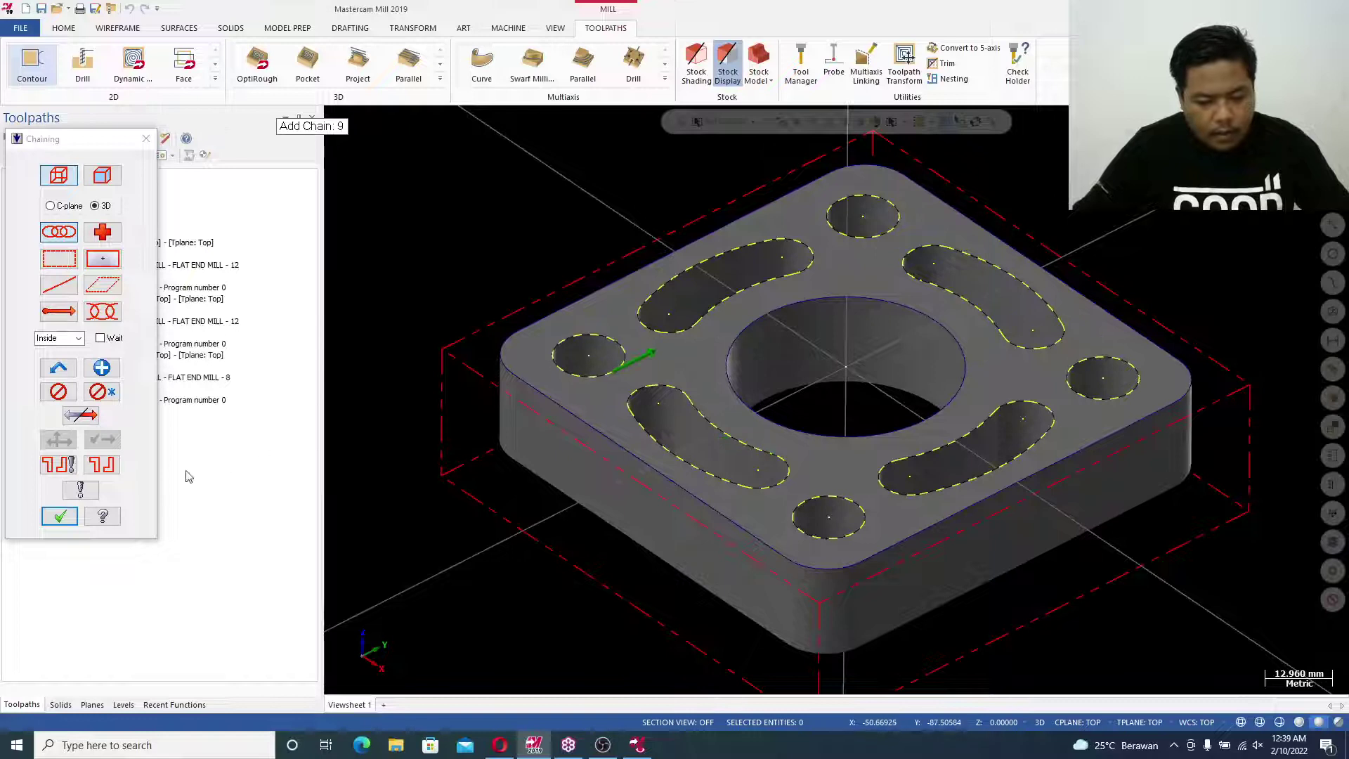
click(67, 518)
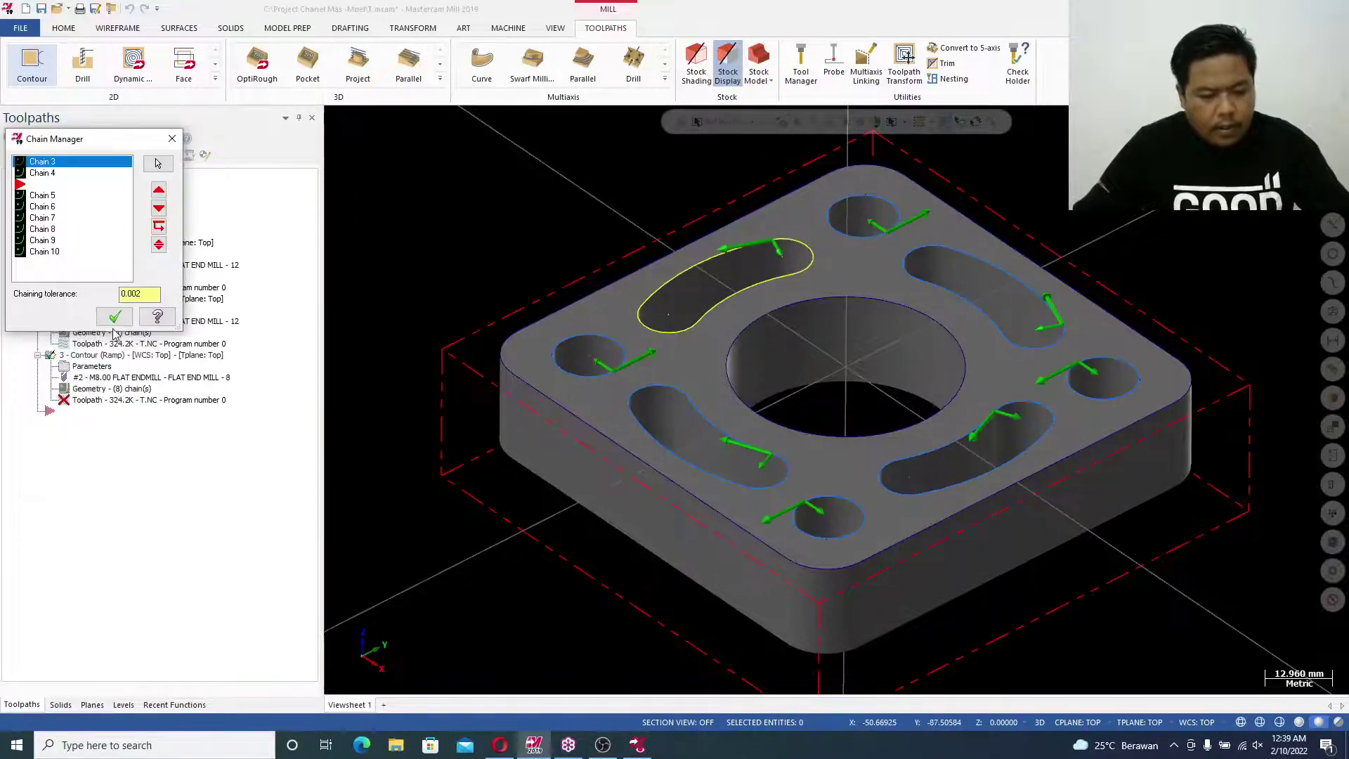
click(114, 317)
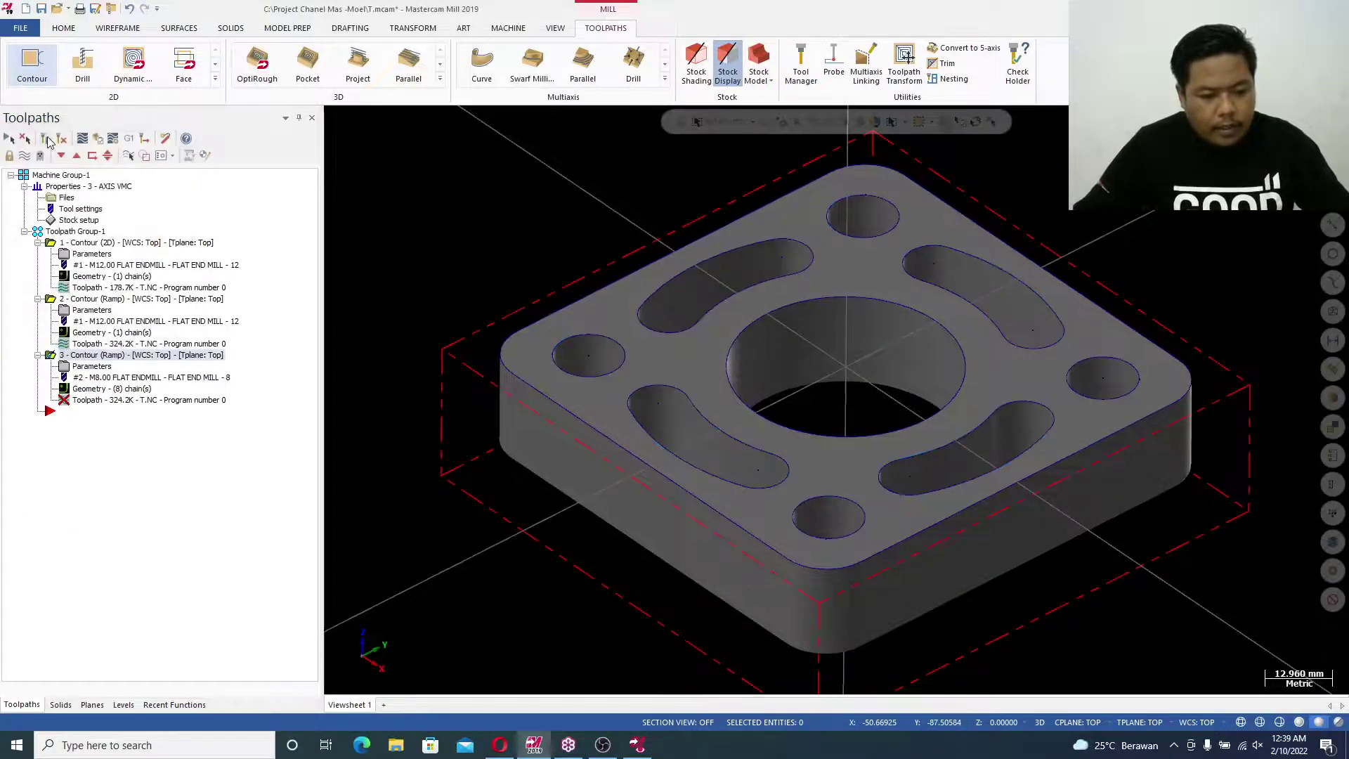
Try to regenerate the third contour operation's toolpath with its new chains
click(47, 142)
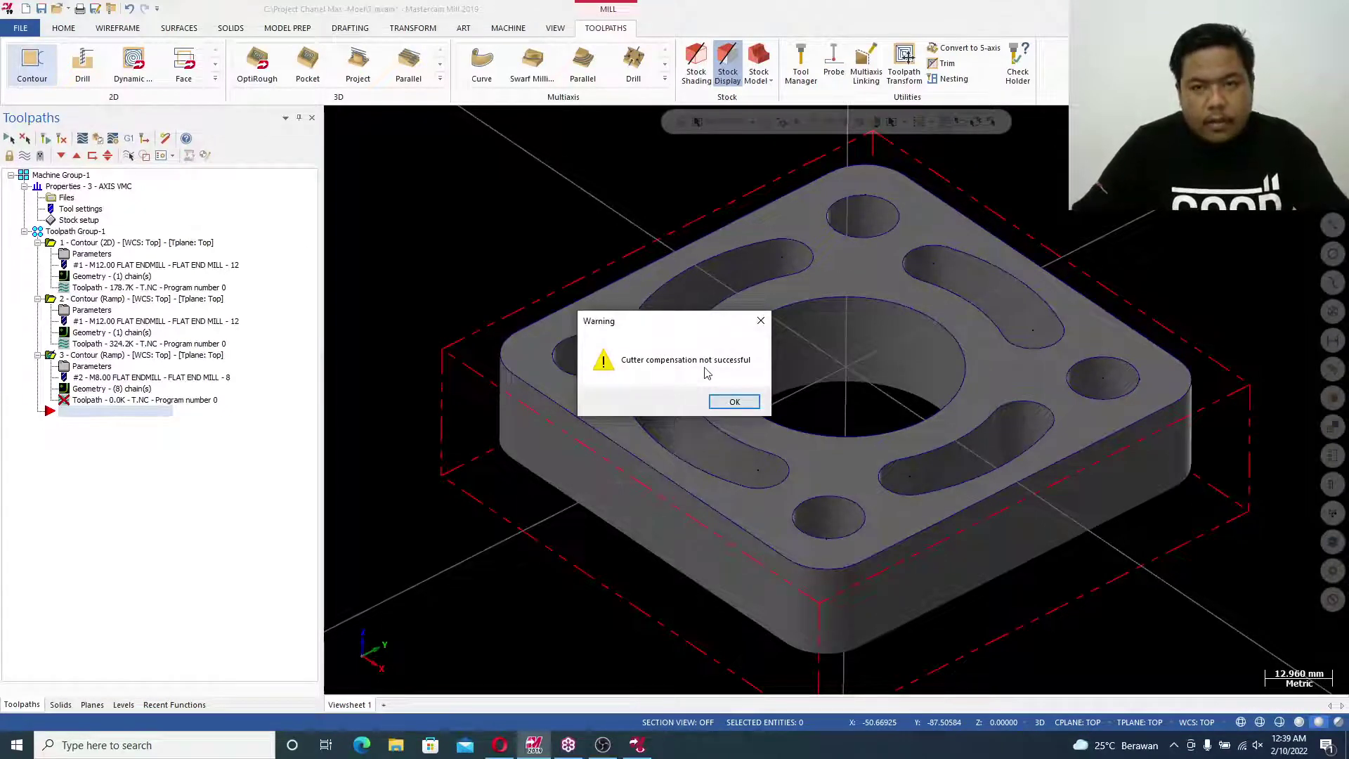
click(734, 400)
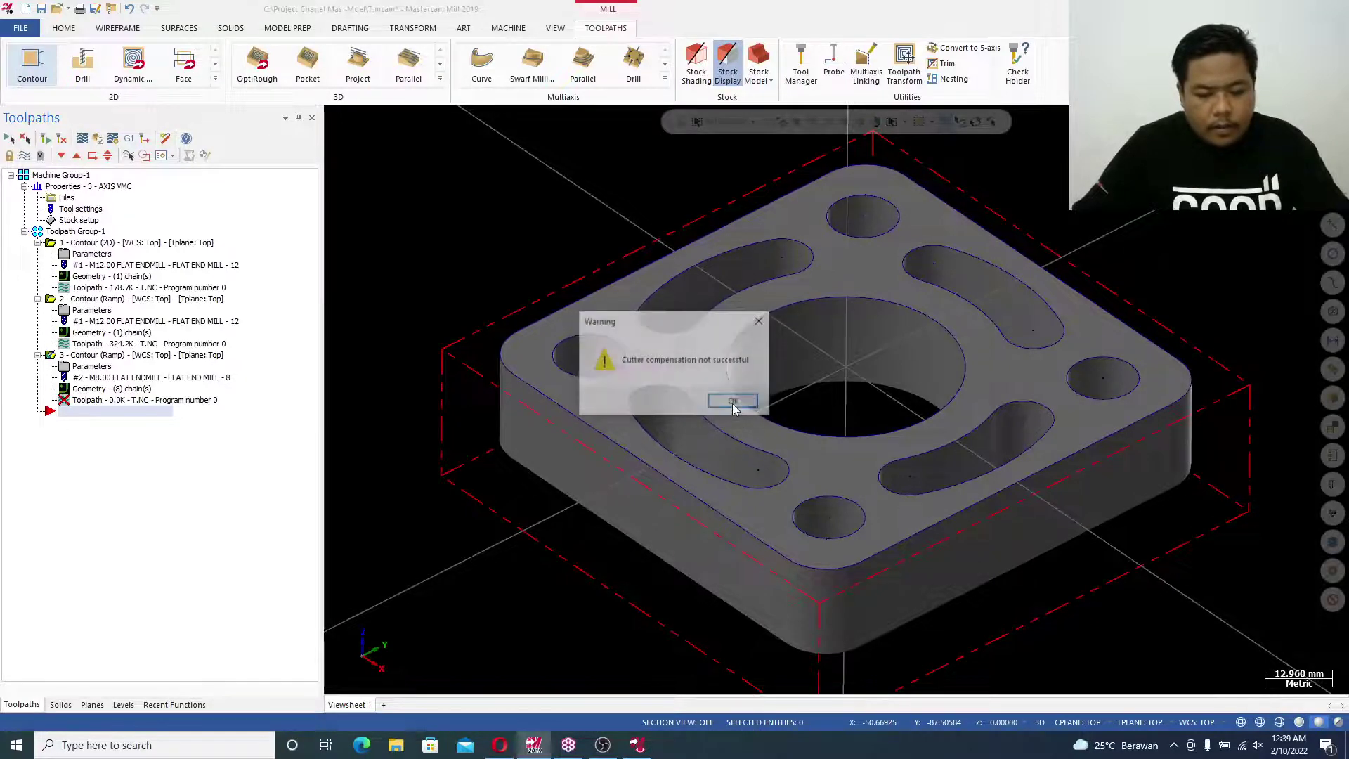
click(733, 400)
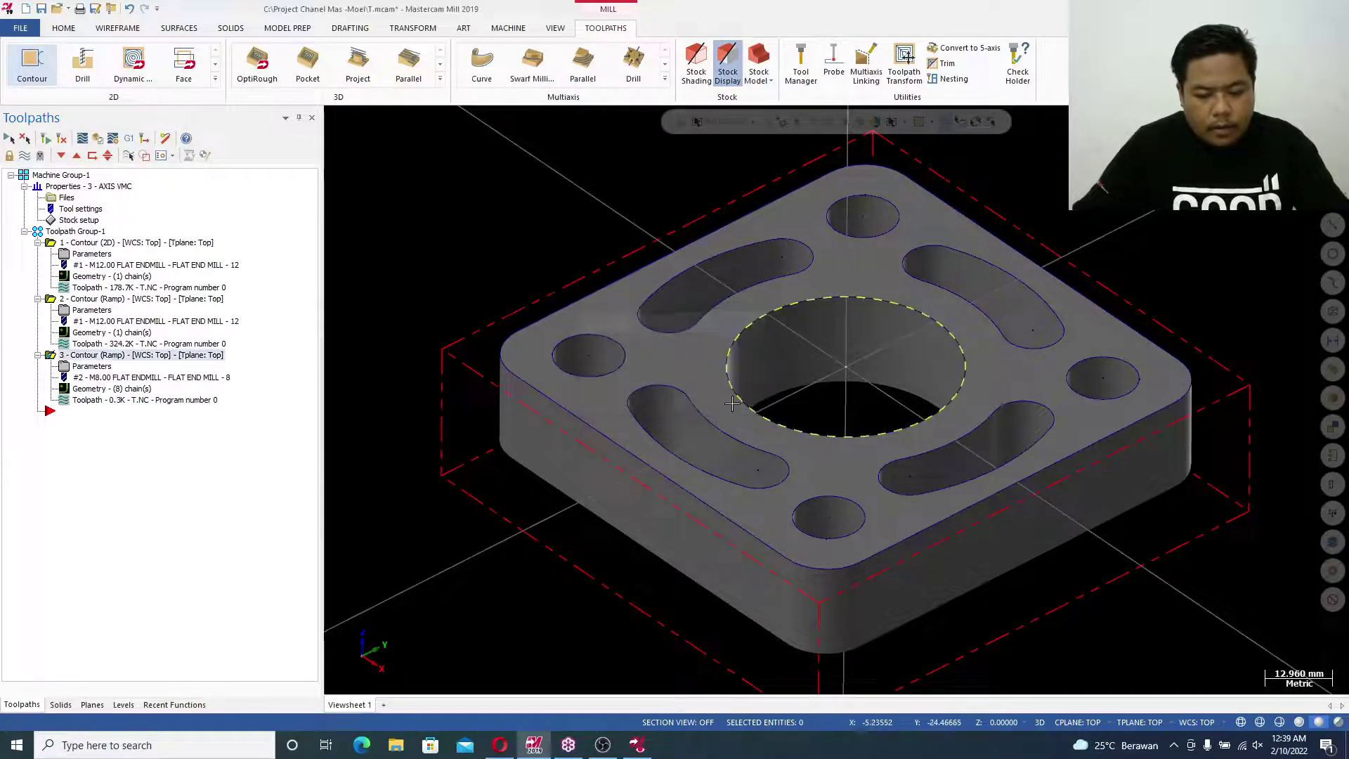
Disable Multi Passes in the third ramp contour operation and regenerate its toolpath
click(104, 367)
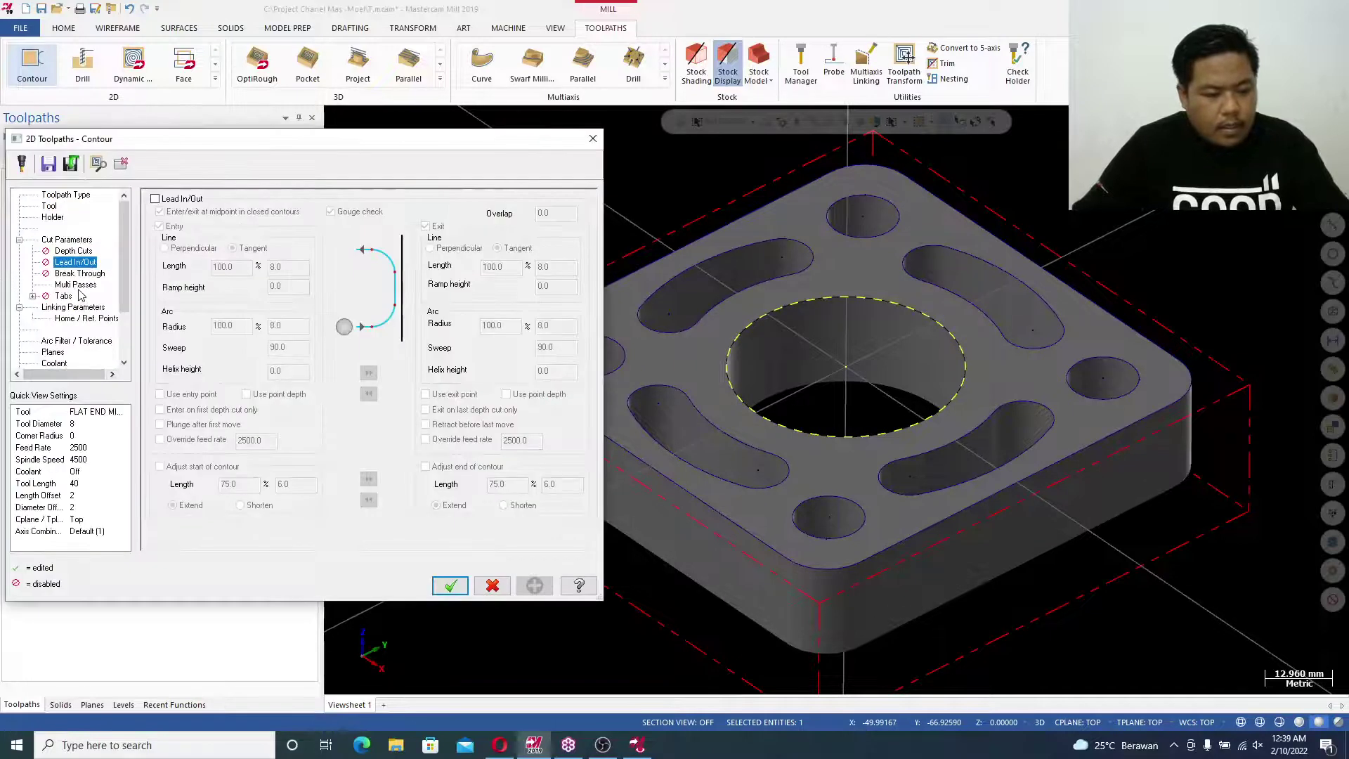
click(75, 285)
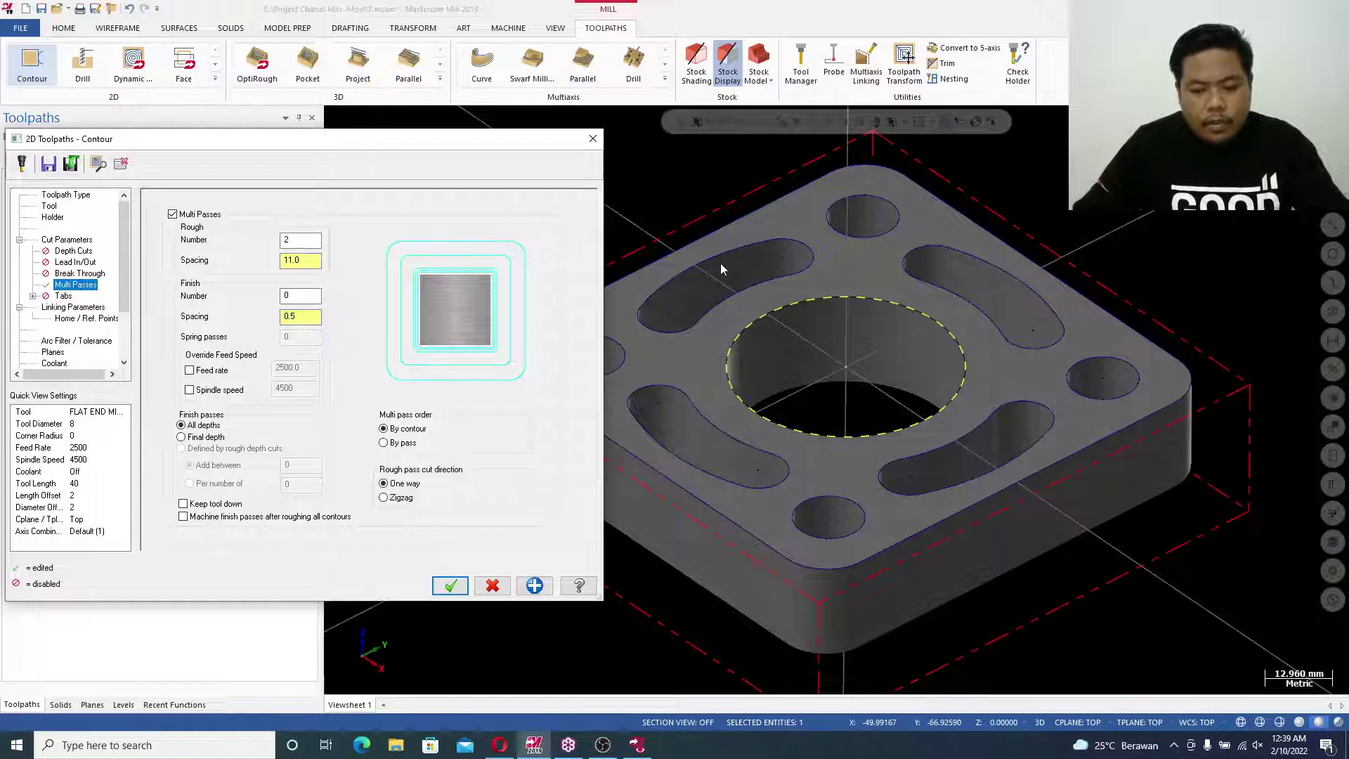
click(184, 217)
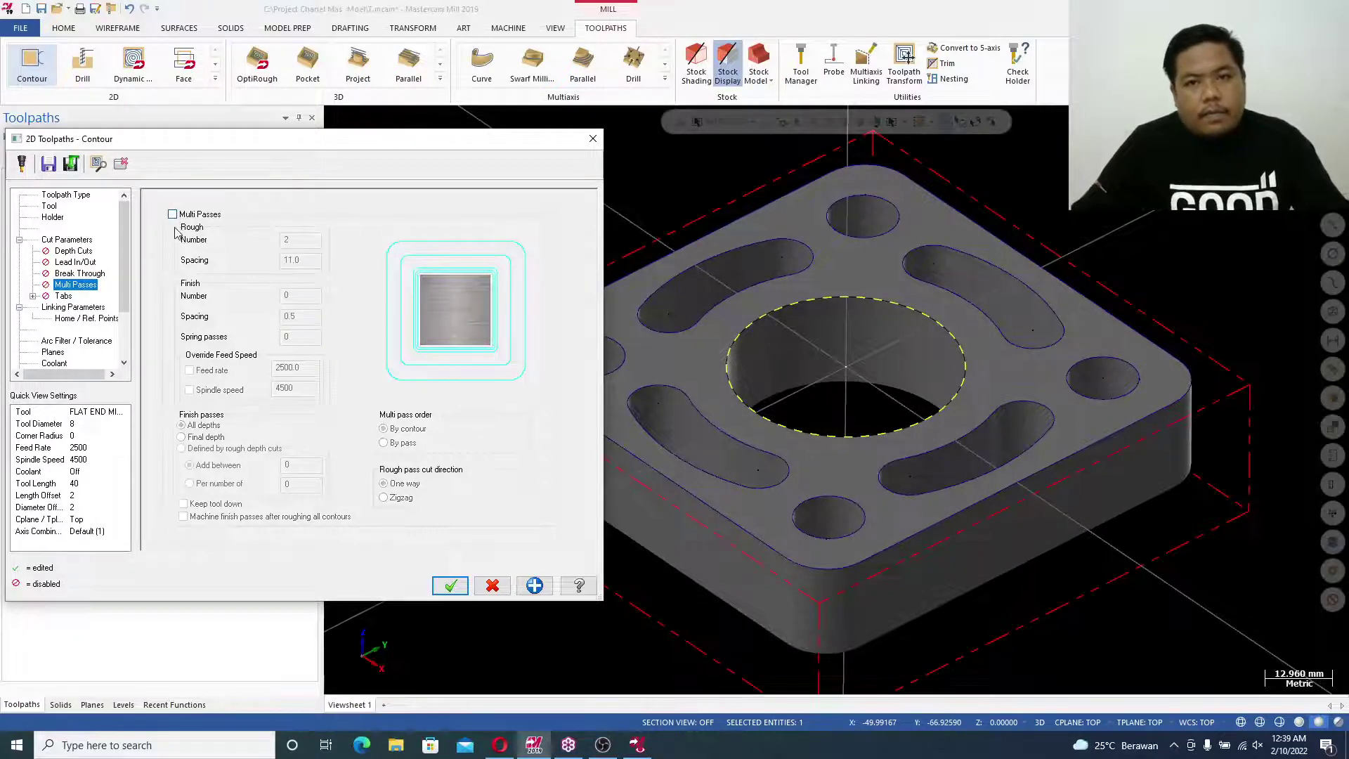
click(450, 585)
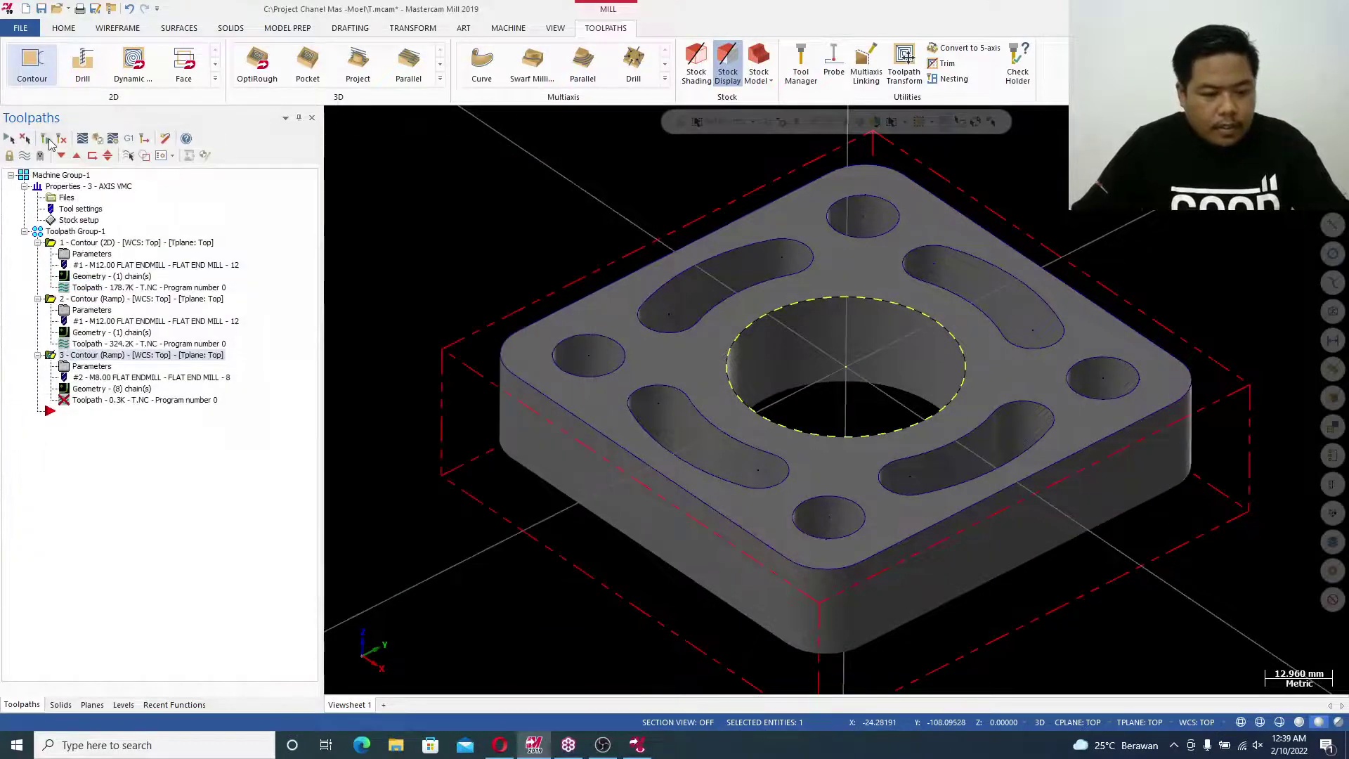
click(49, 143)
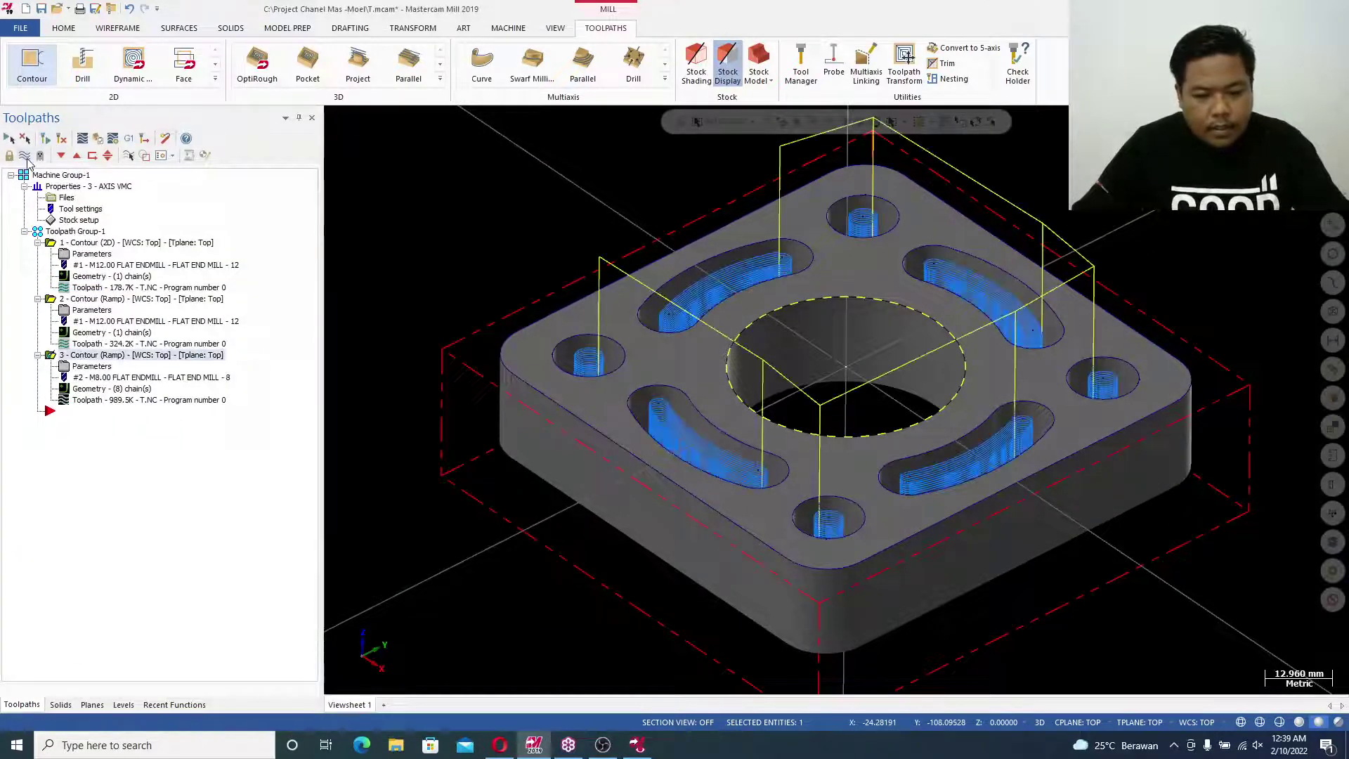
Verify all operations of the toolpath group by playing the stock removal simulation and inspecting the machined plate
middle_drag(675, 257, 605, 394)
click(104, 232)
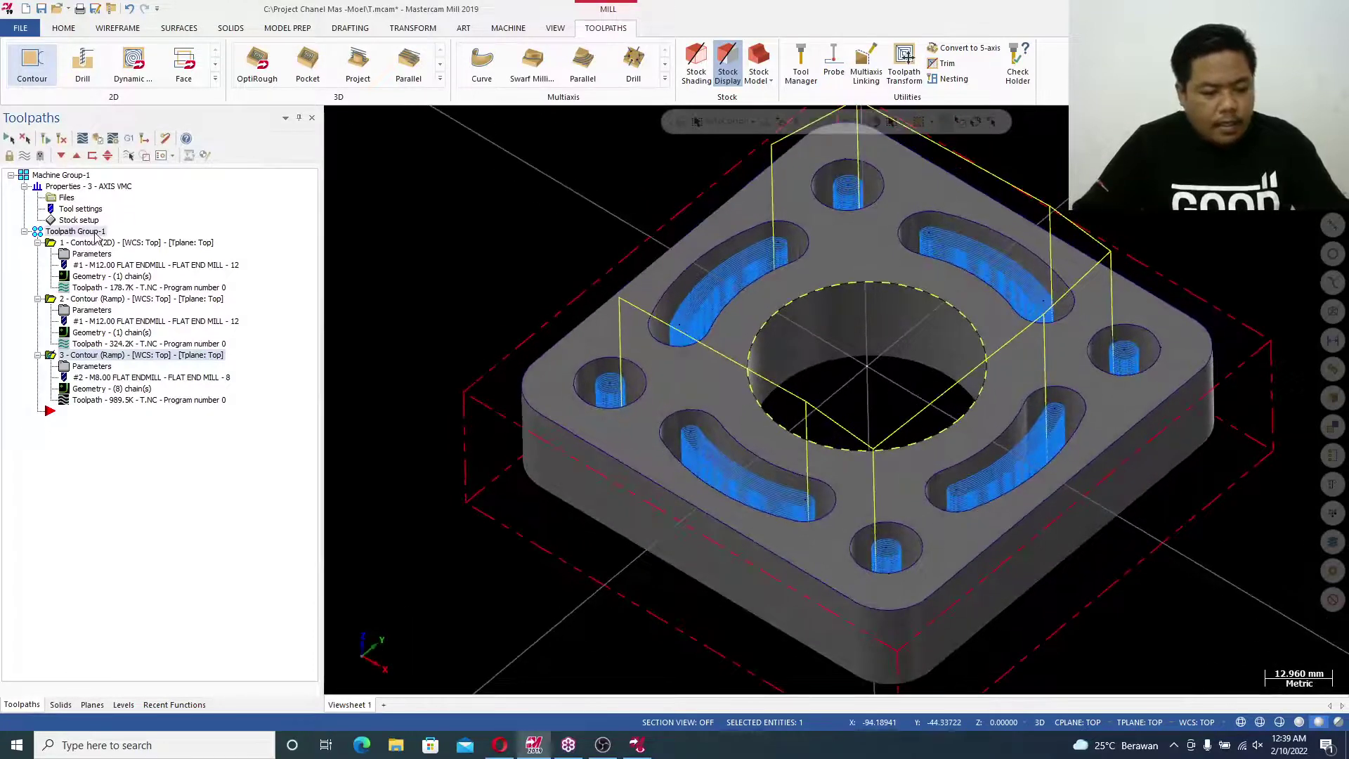
click(103, 141)
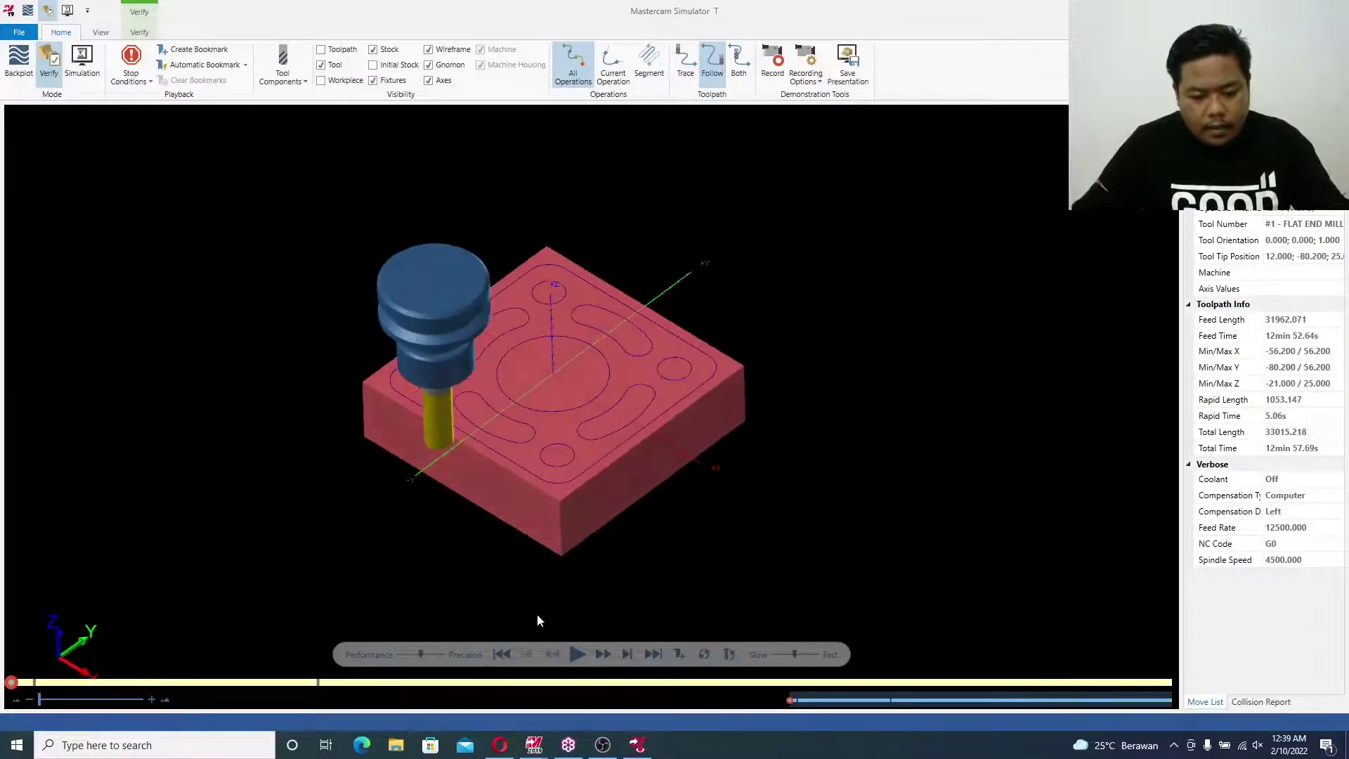
click(578, 651)
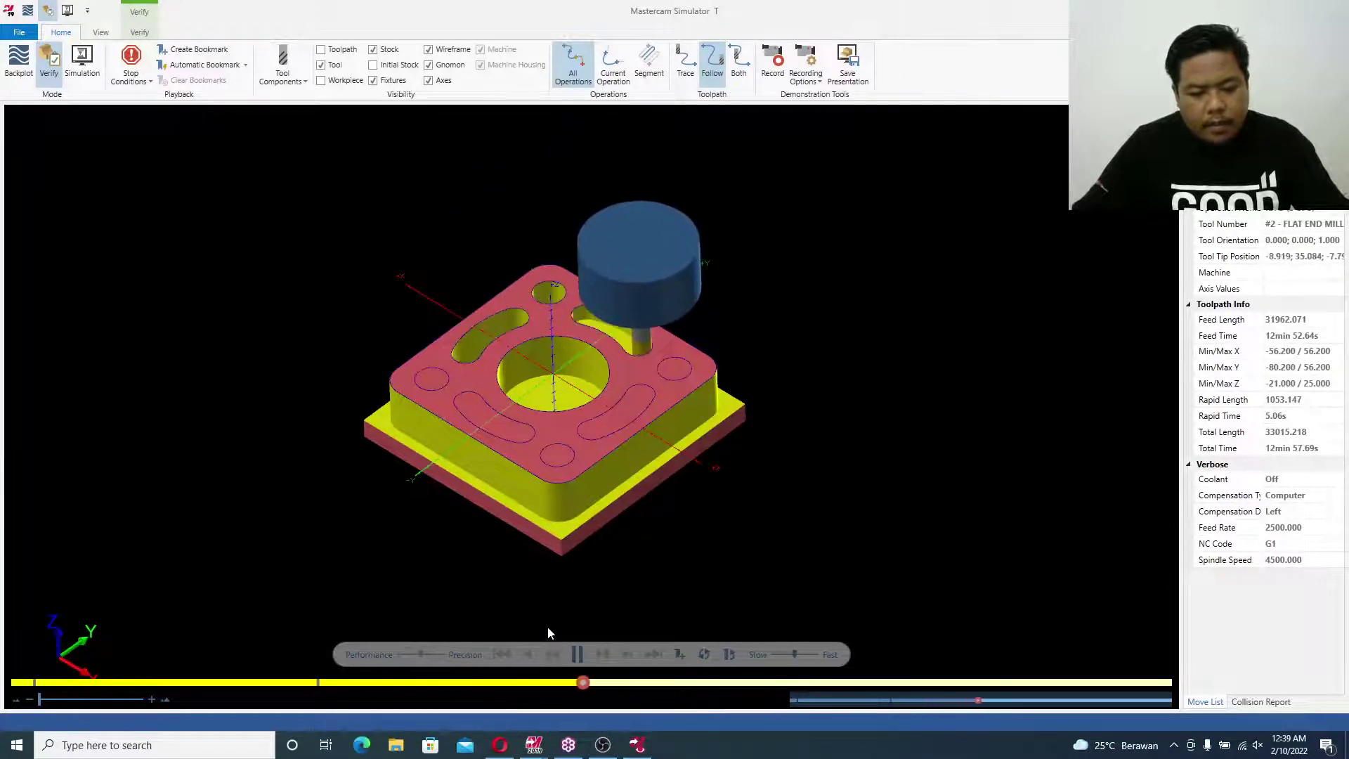
scroll(591, 384, up, 2)
middle_drag(591, 383, 592, 380)
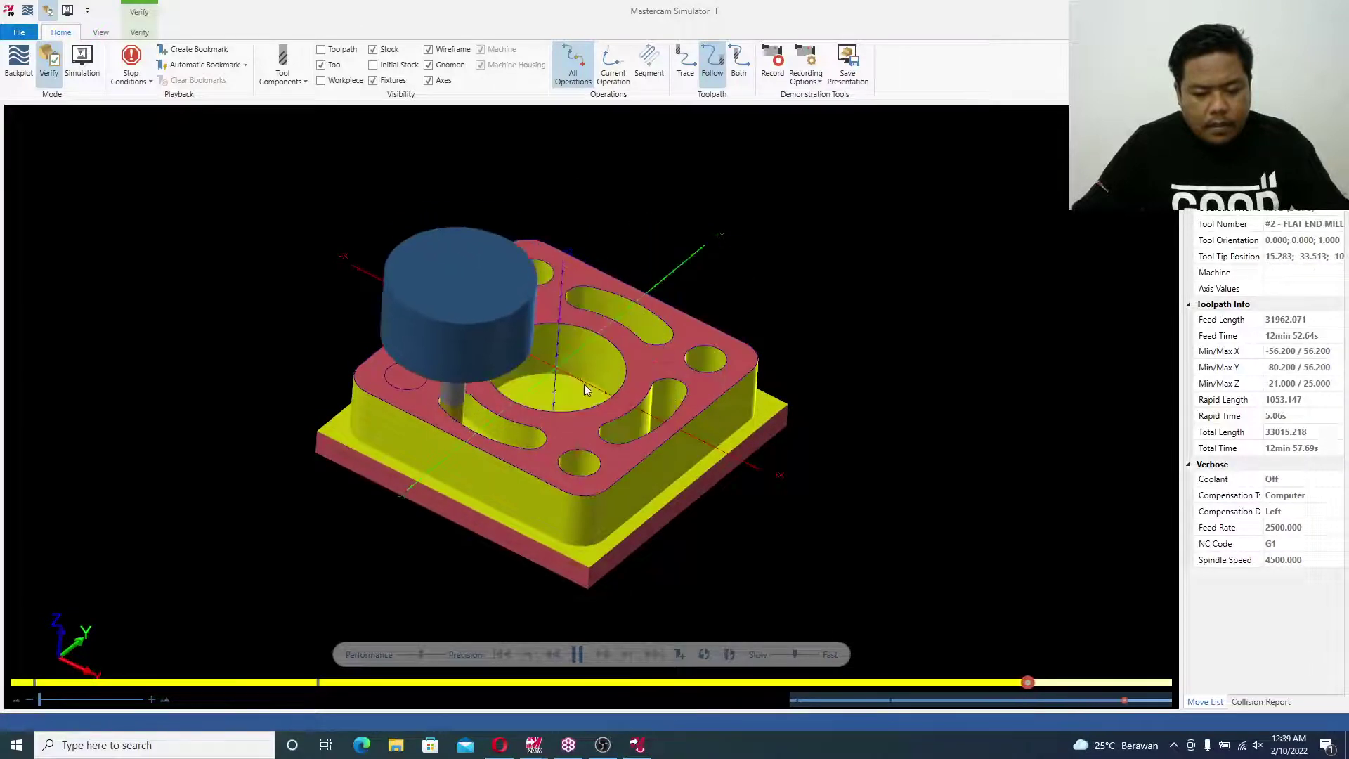
middle_drag(576, 387, 539, 373)
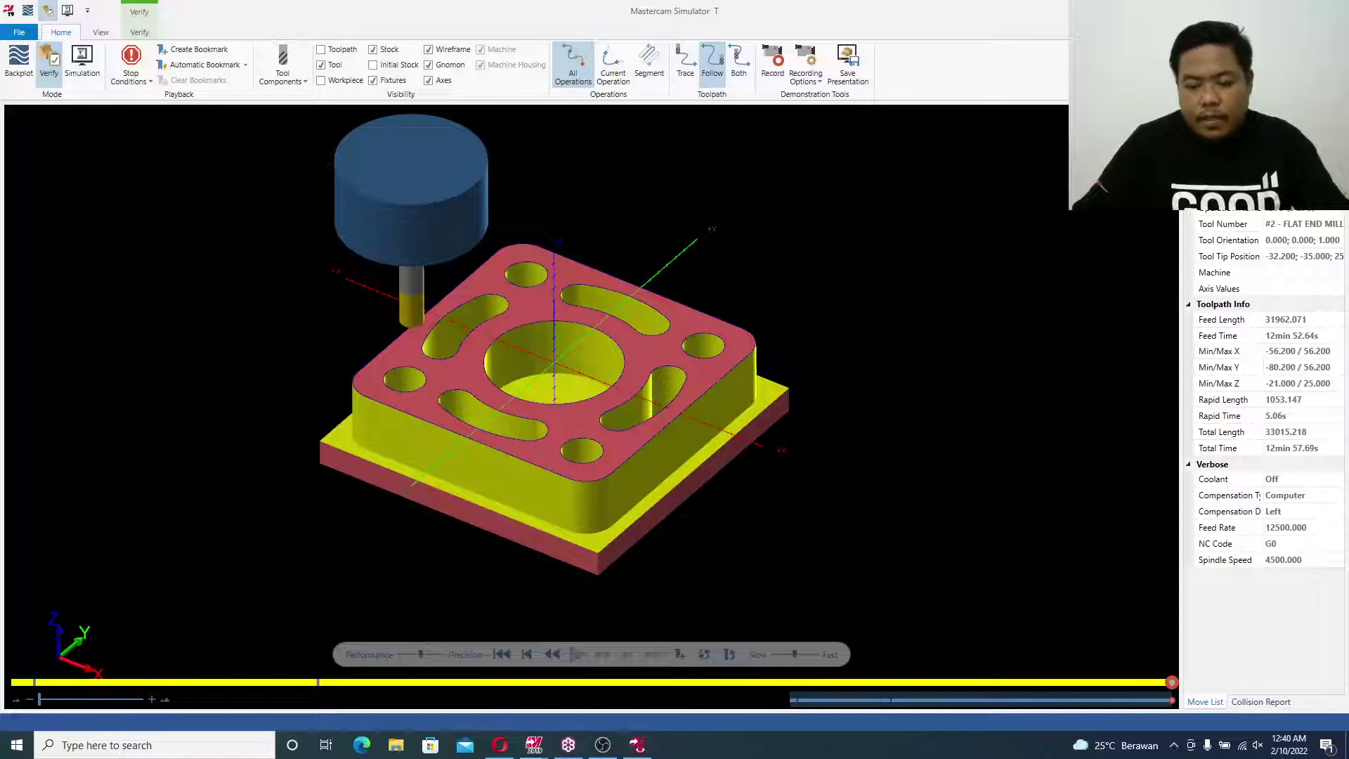
Close the simulator and rename the existing toolpath group as "rough"
click(1268, 10)
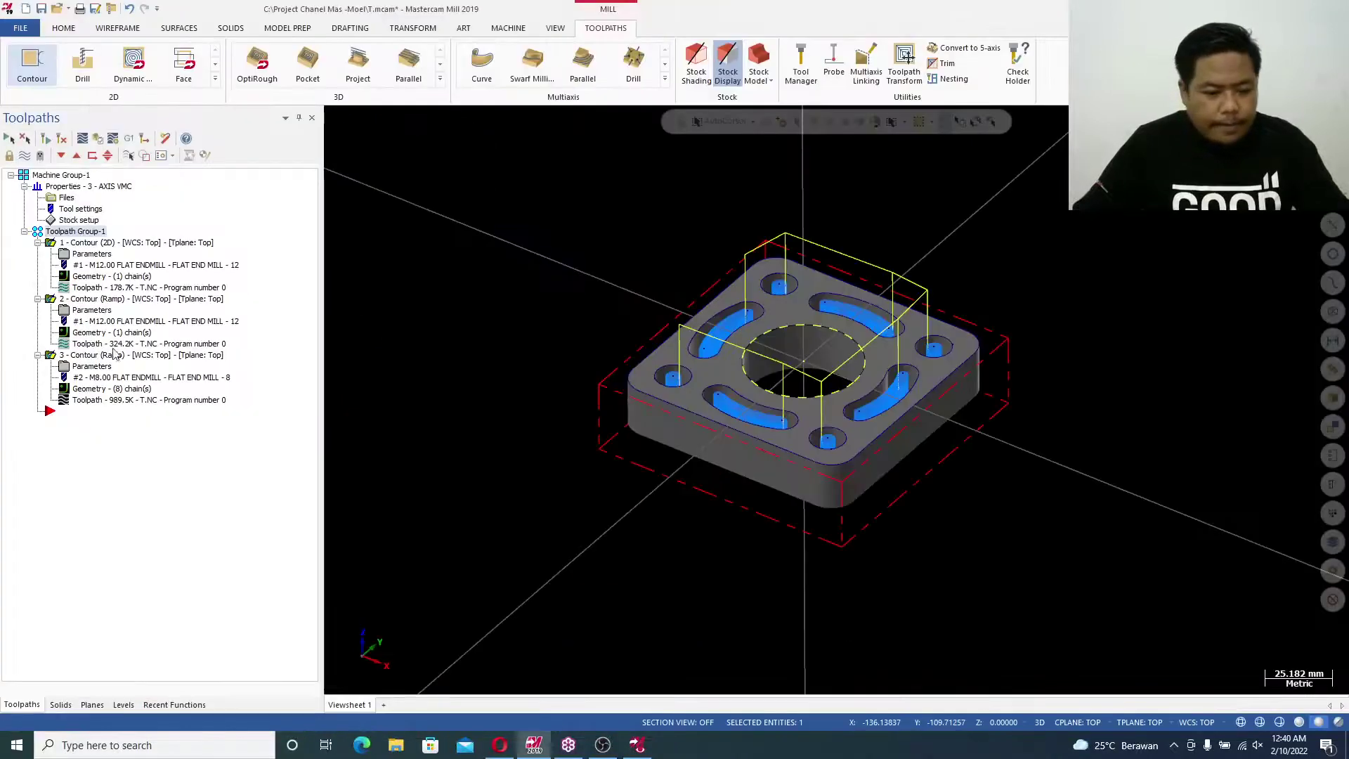
right_click(97, 238)
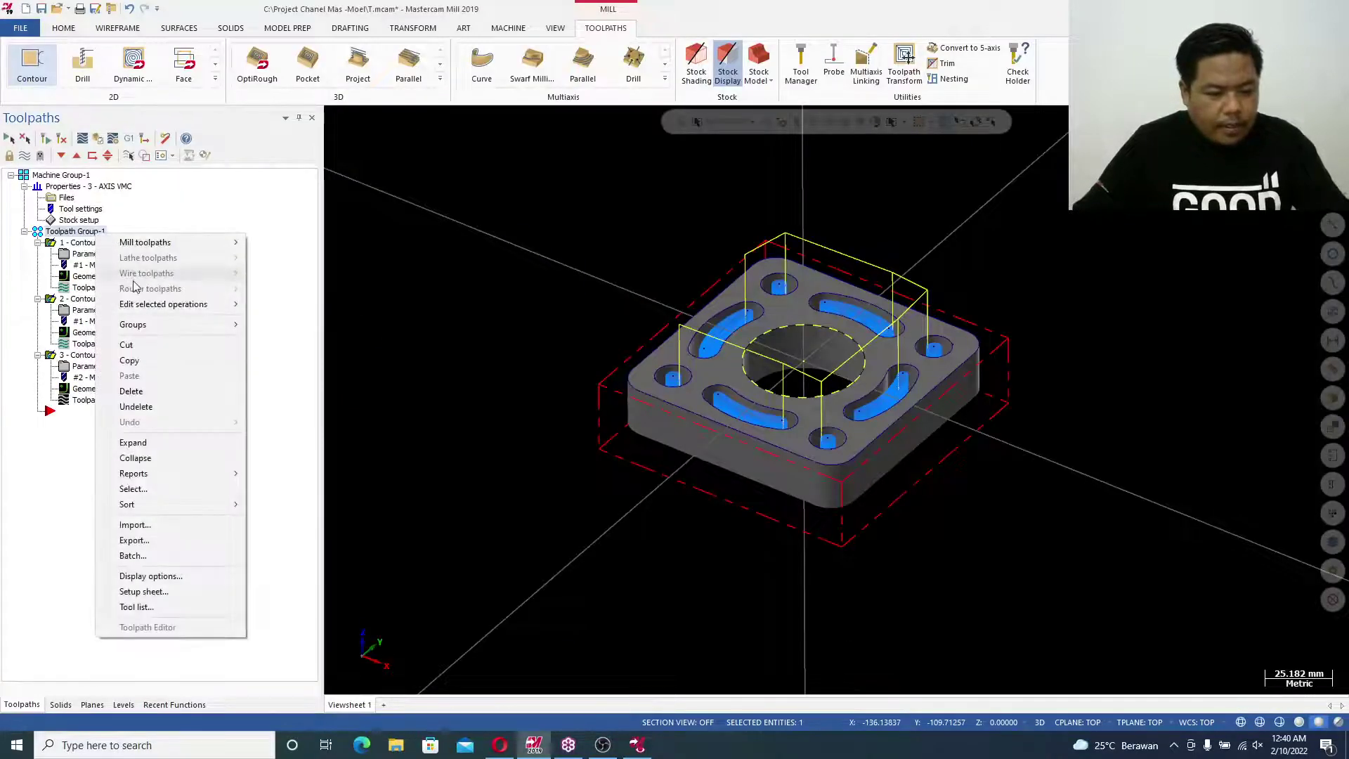
mouse_move(170, 324)
click(281, 361)
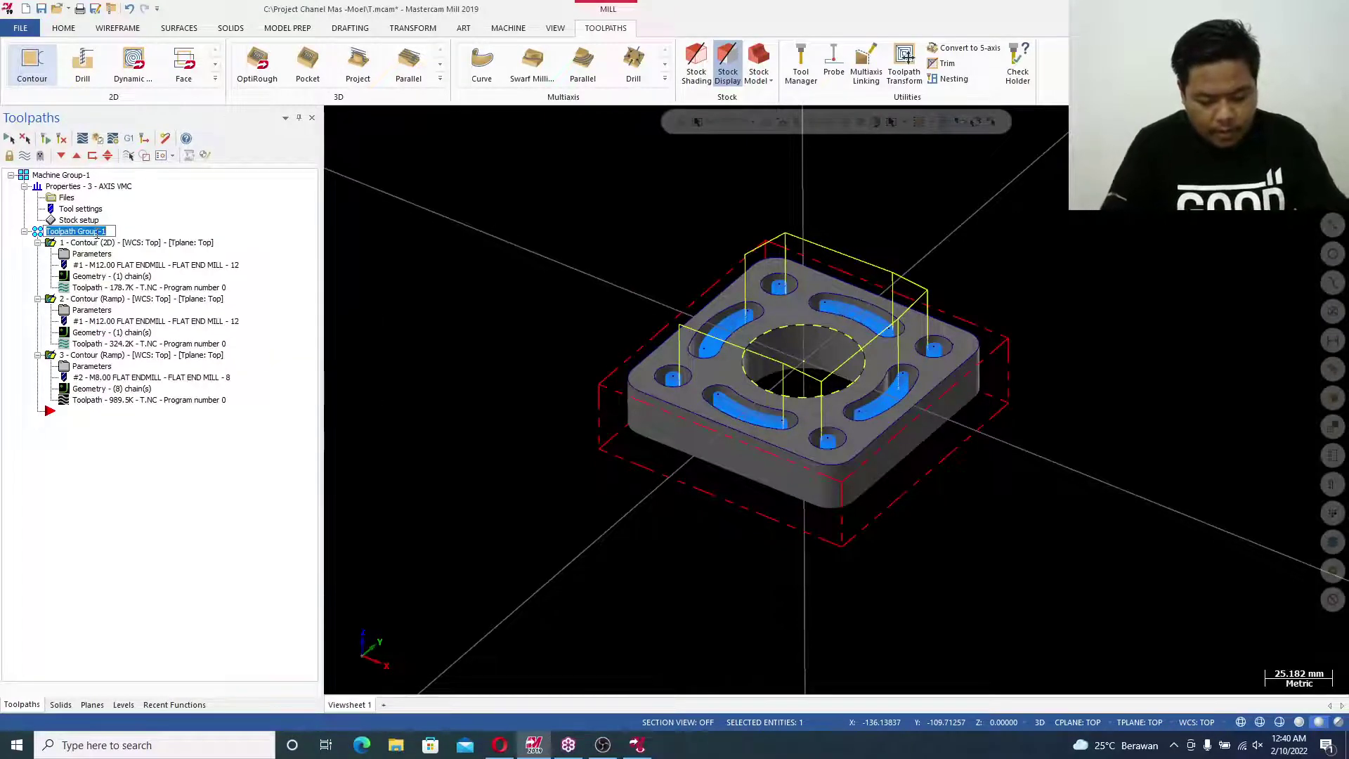
text(rough)
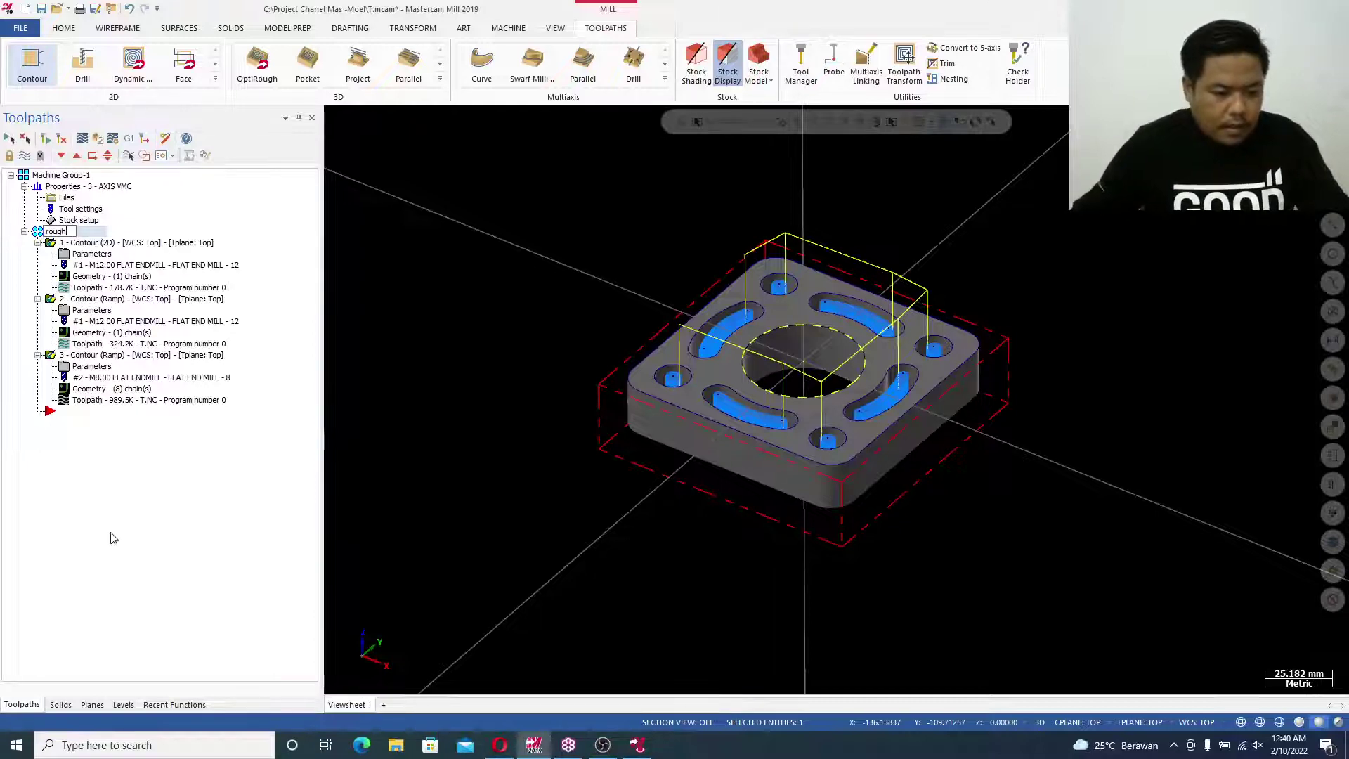
key(Return)
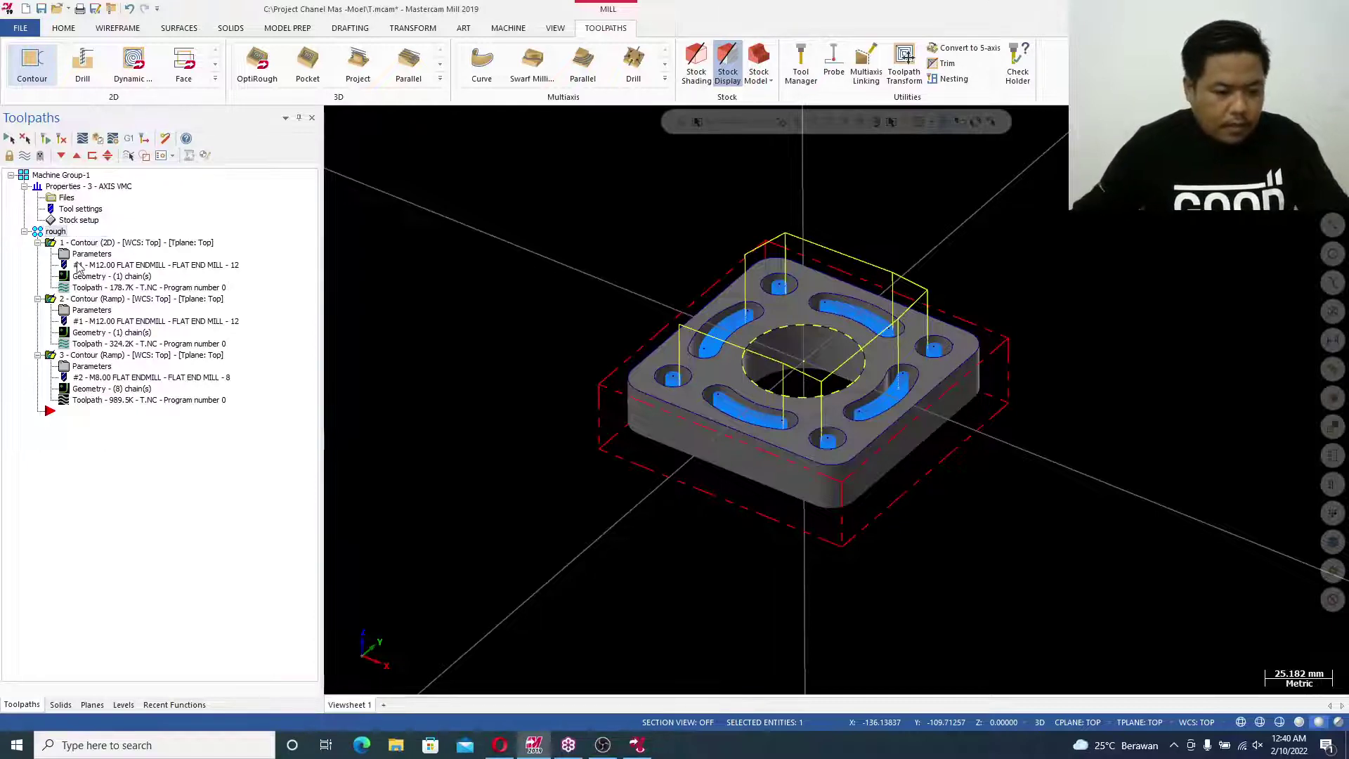
Create a new mill toolpath group under the machine group and name it "finis"
click(60, 175)
right_click(60, 177)
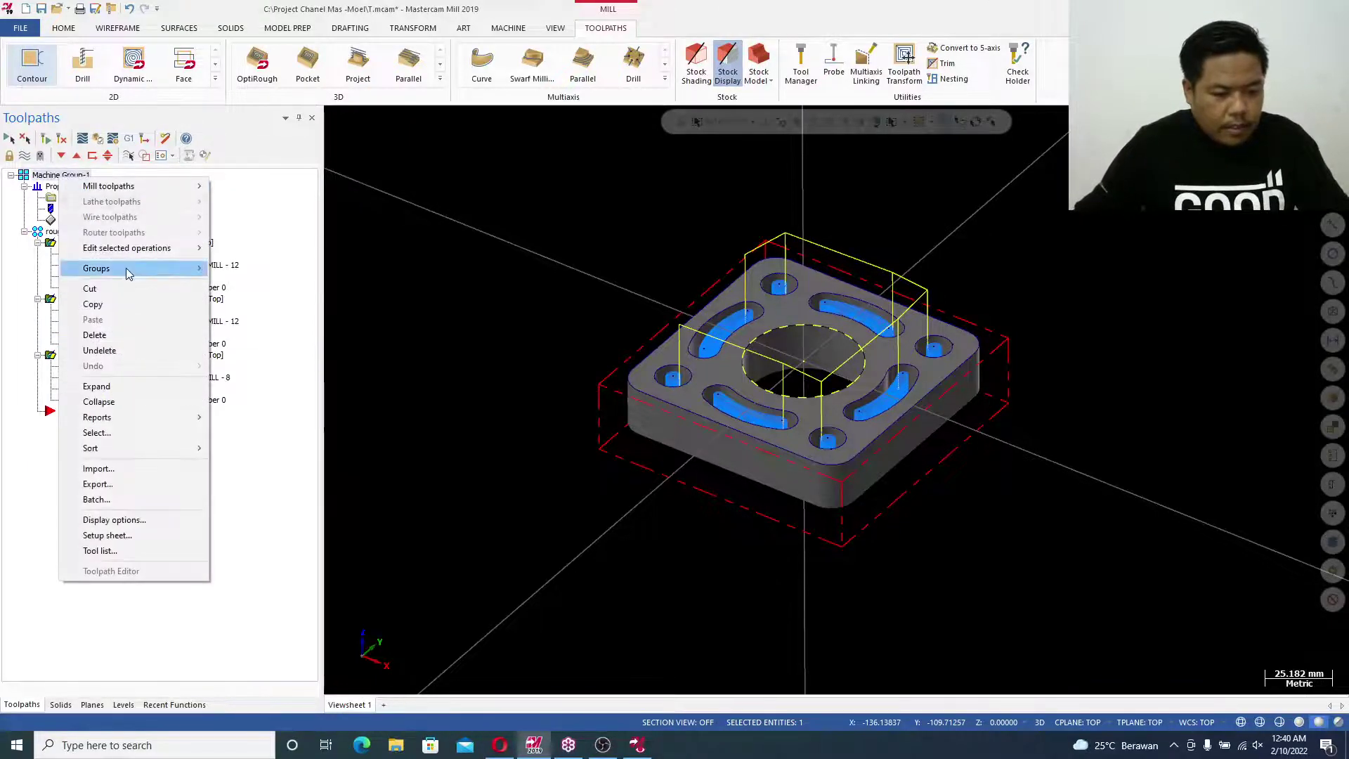
mouse_move(130, 269)
click(258, 290)
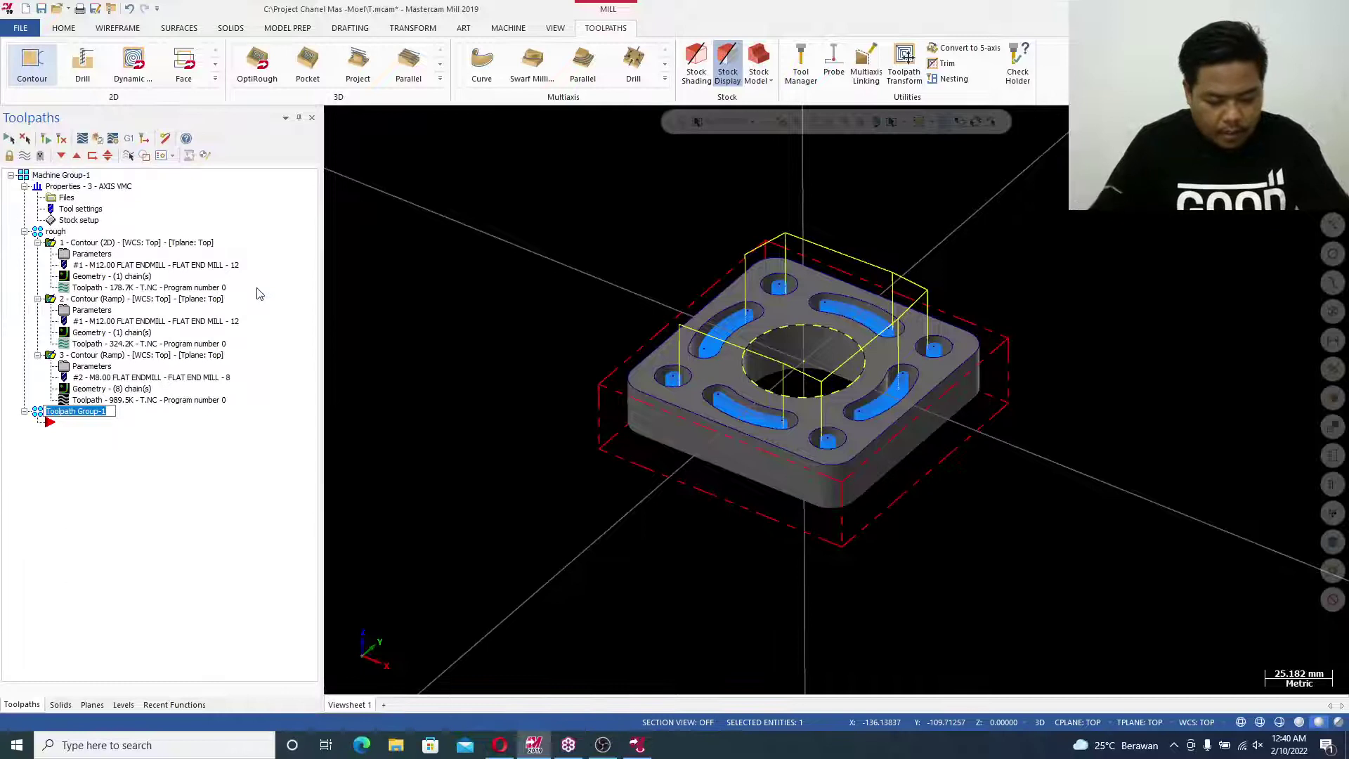
text(finis)
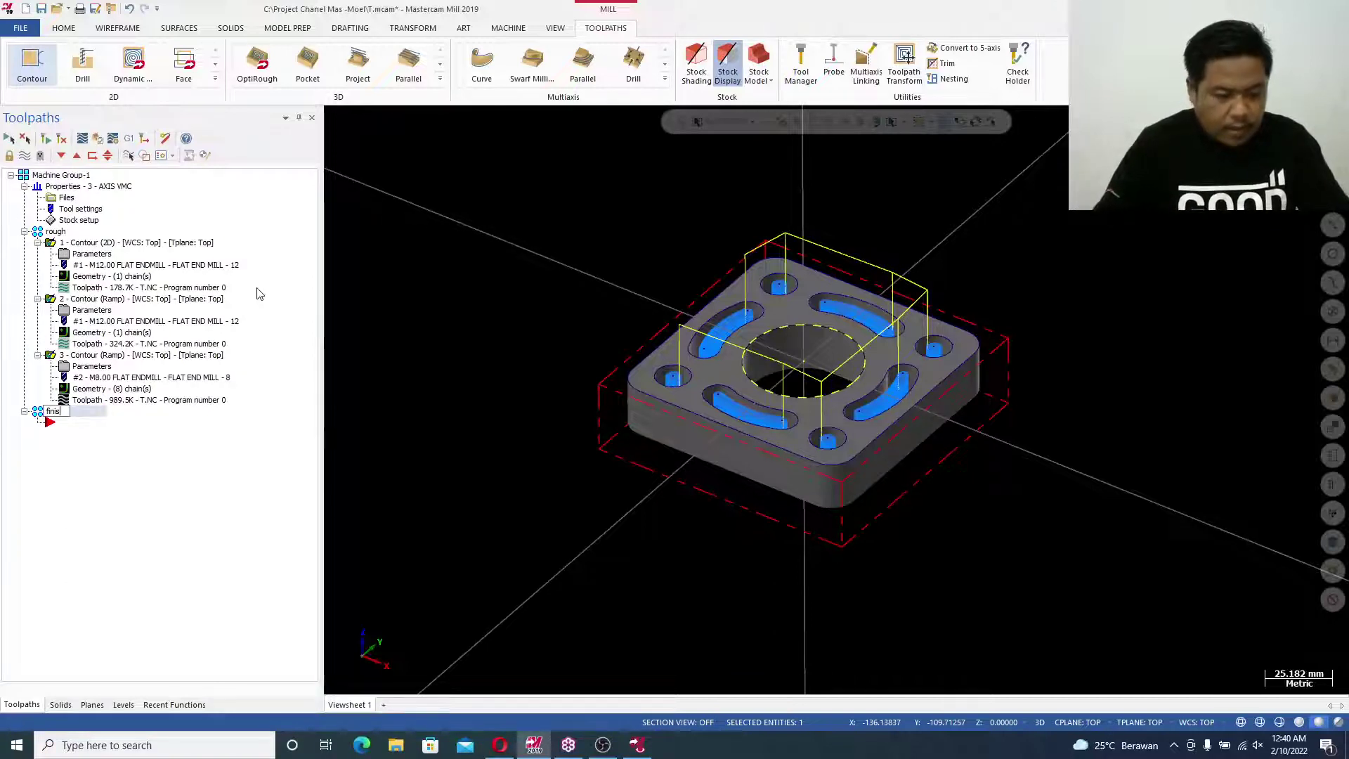
click(179, 494)
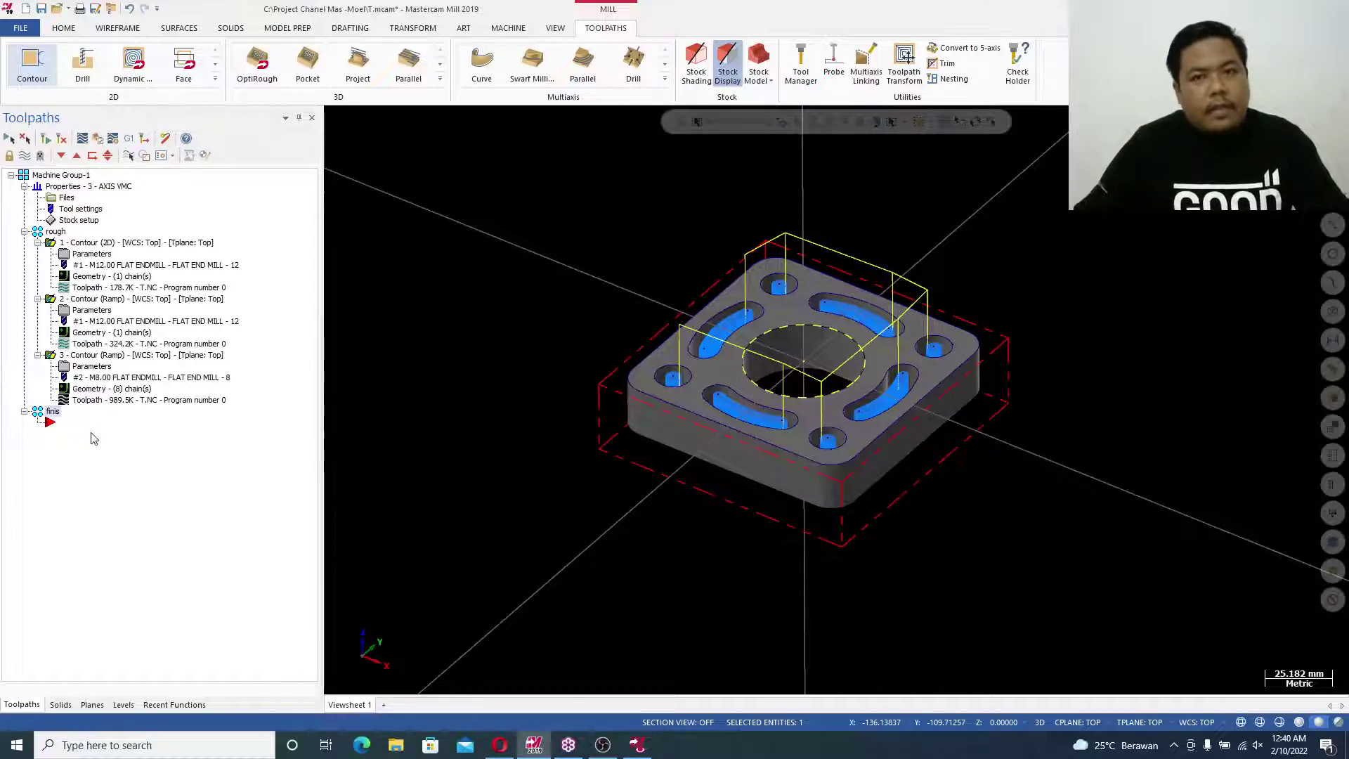
Copy the three contour operations from the rough group into the finis group
right_click(113, 246)
click(165, 376)
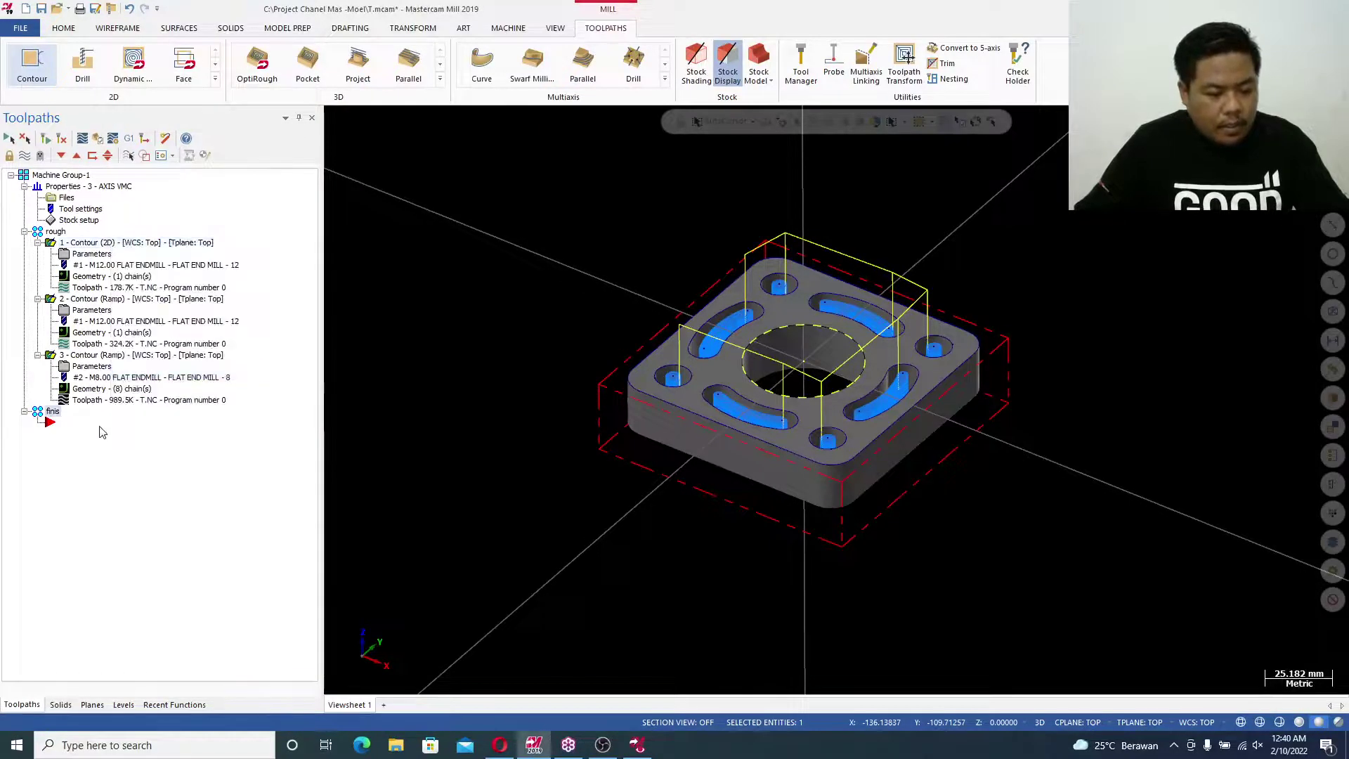
right_click(100, 431)
click(159, 165)
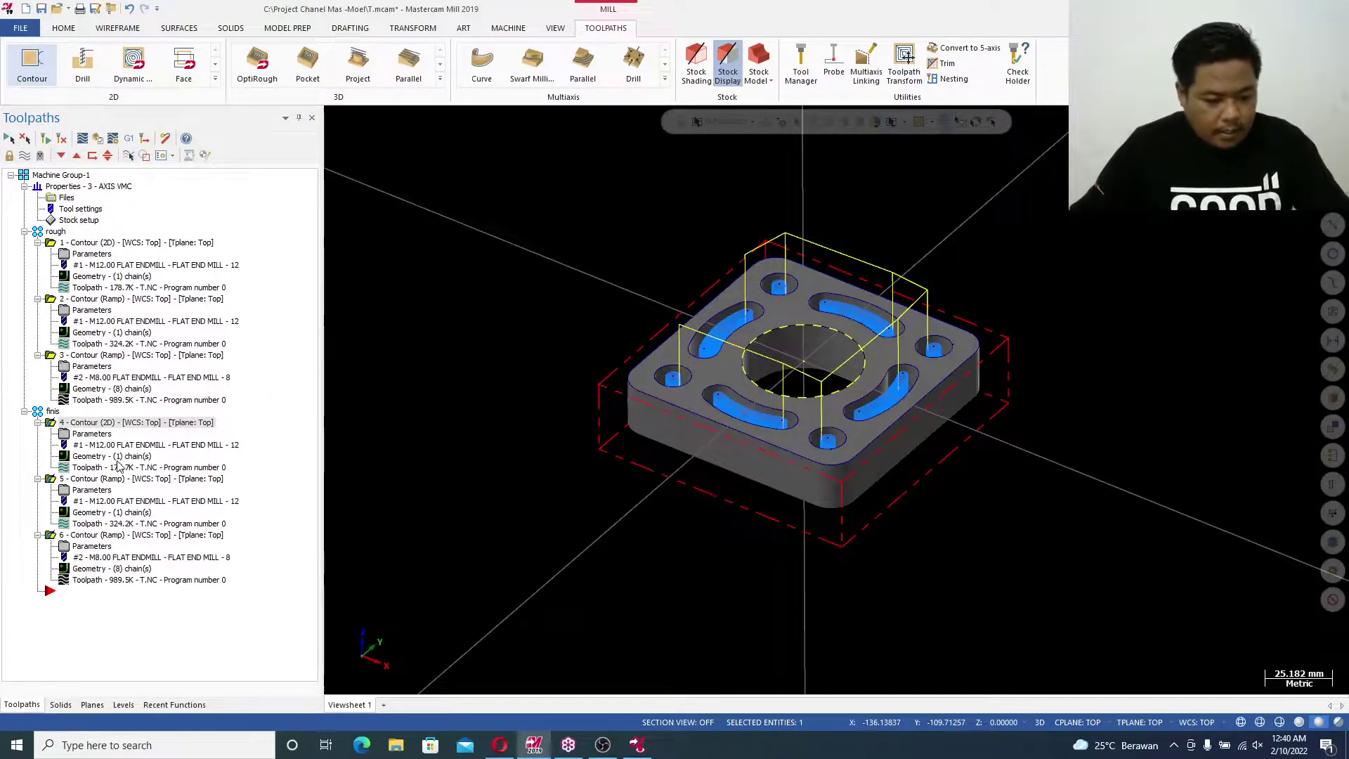
Set the stock to leave on walls to 0 in the cut parameters of the finis group's 2D contour
click(104, 436)
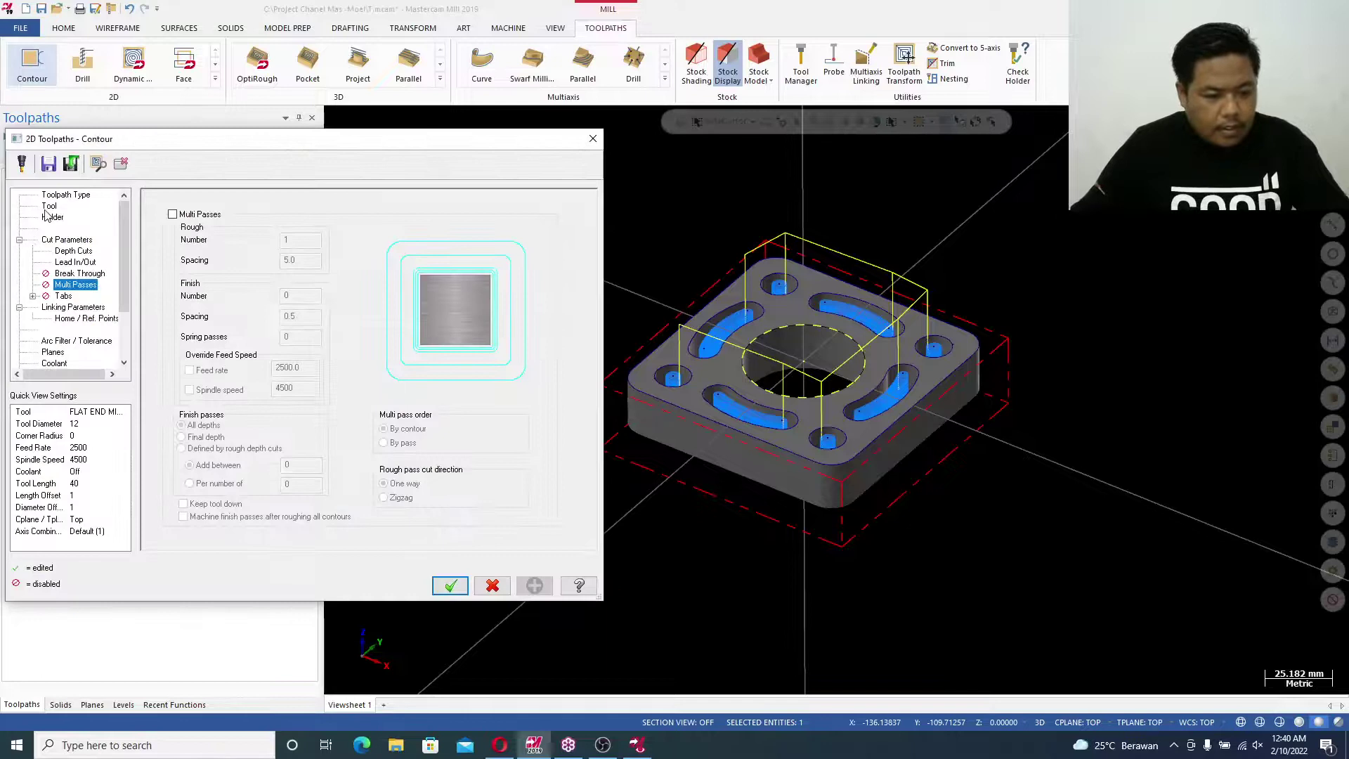
click(47, 206)
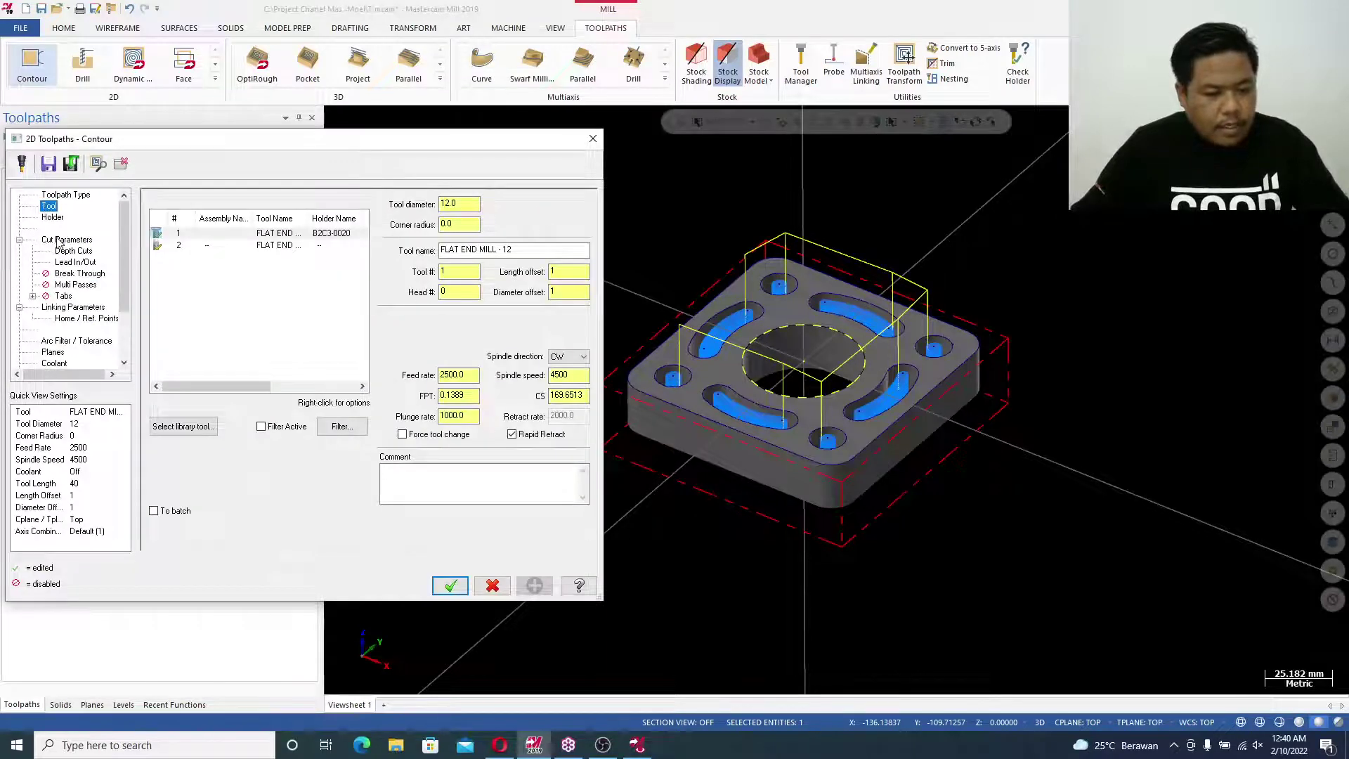
click(66, 240)
double_click(278, 464)
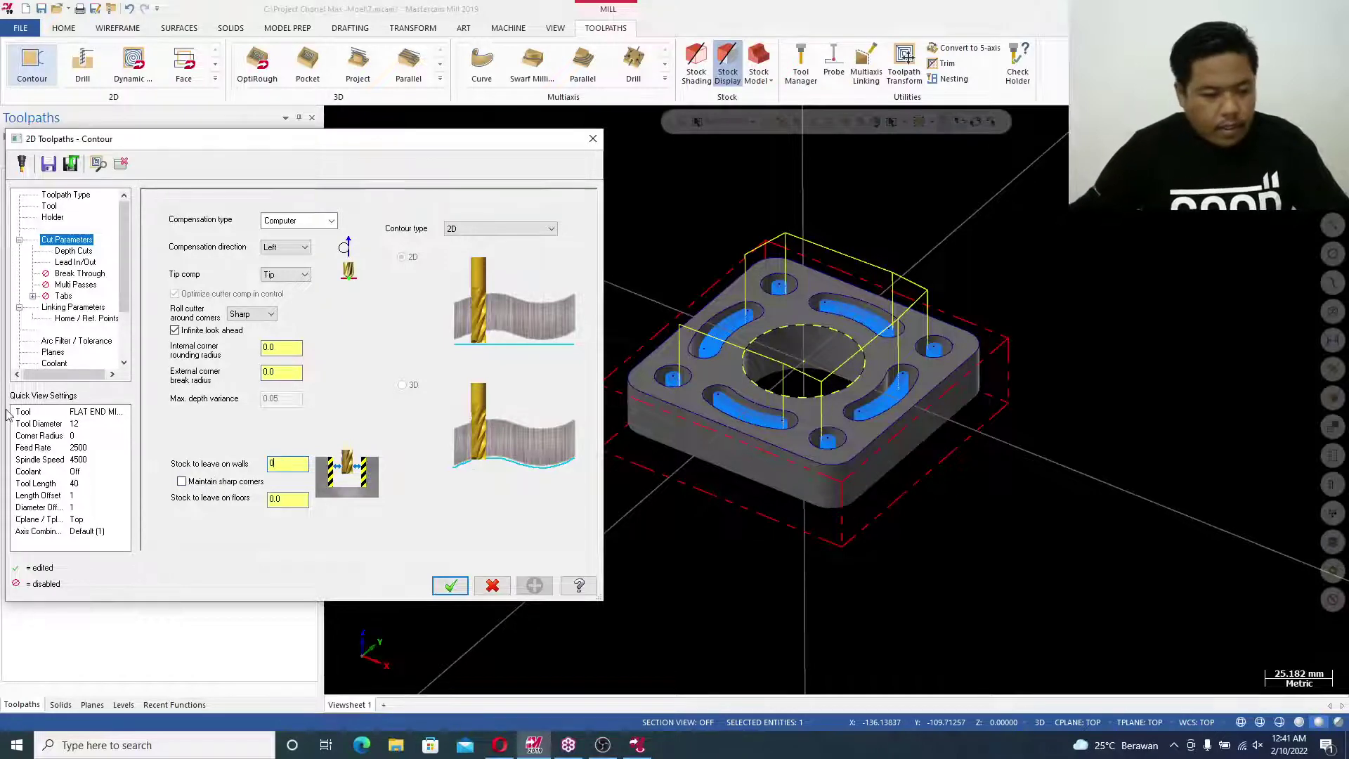
Set the maximum rough step of the depth cuts to 11, review the lead-in/out and linking parameters, and accept the operation
click(74, 252)
double_click(295, 262)
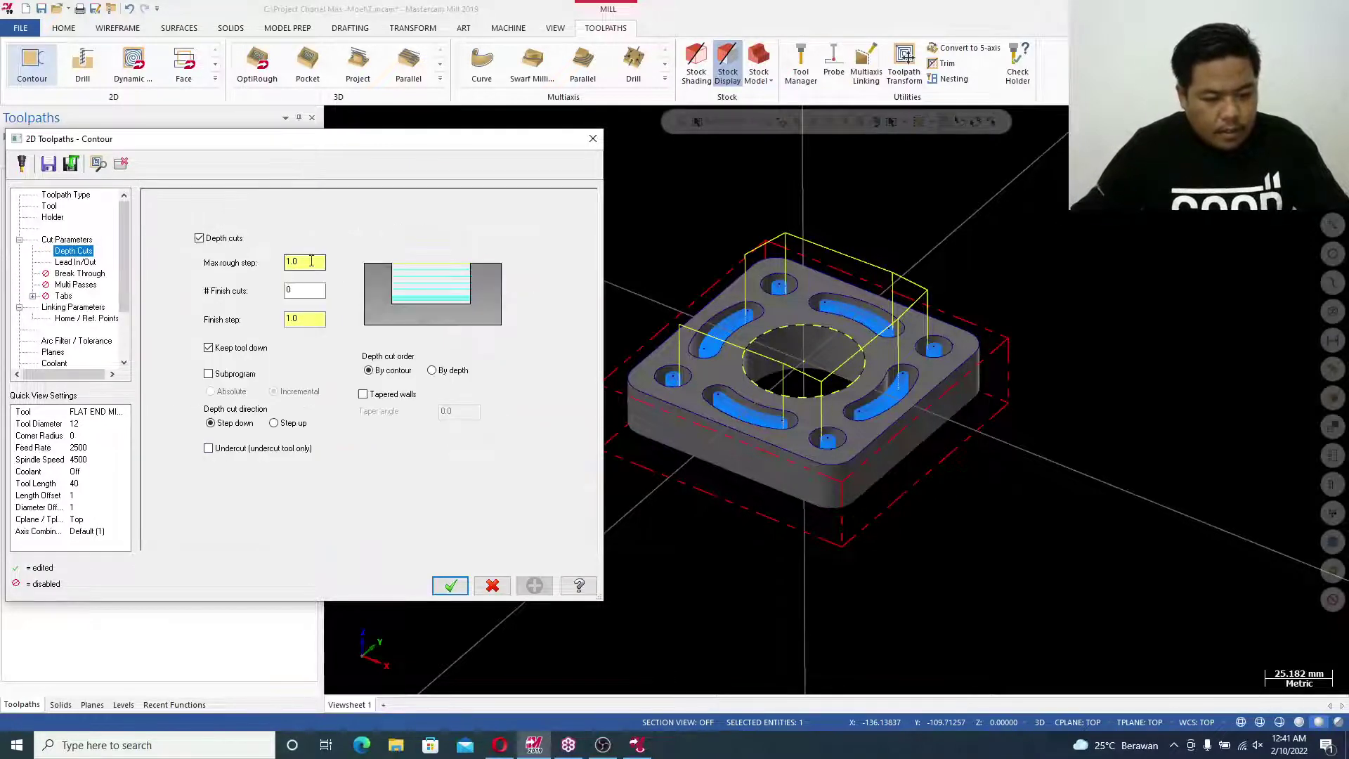
text(11)
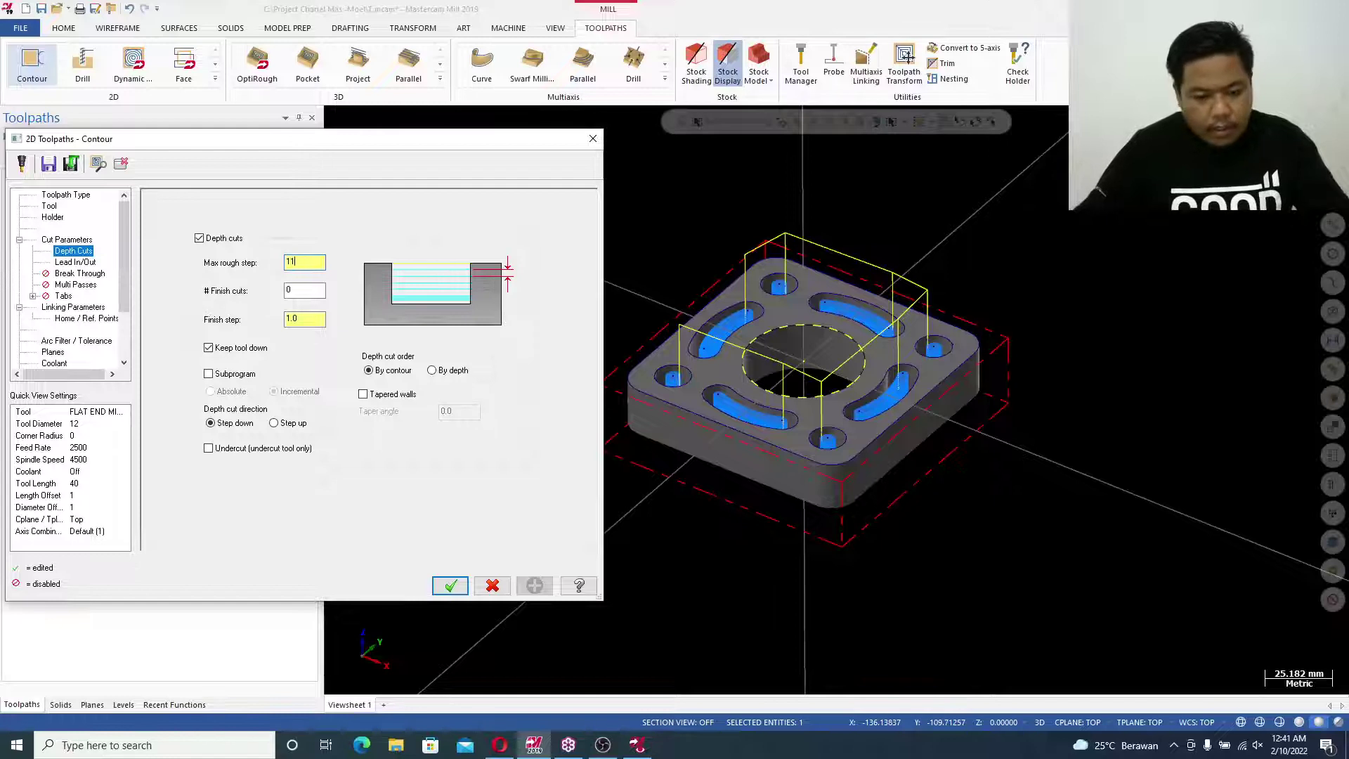
click(86, 266)
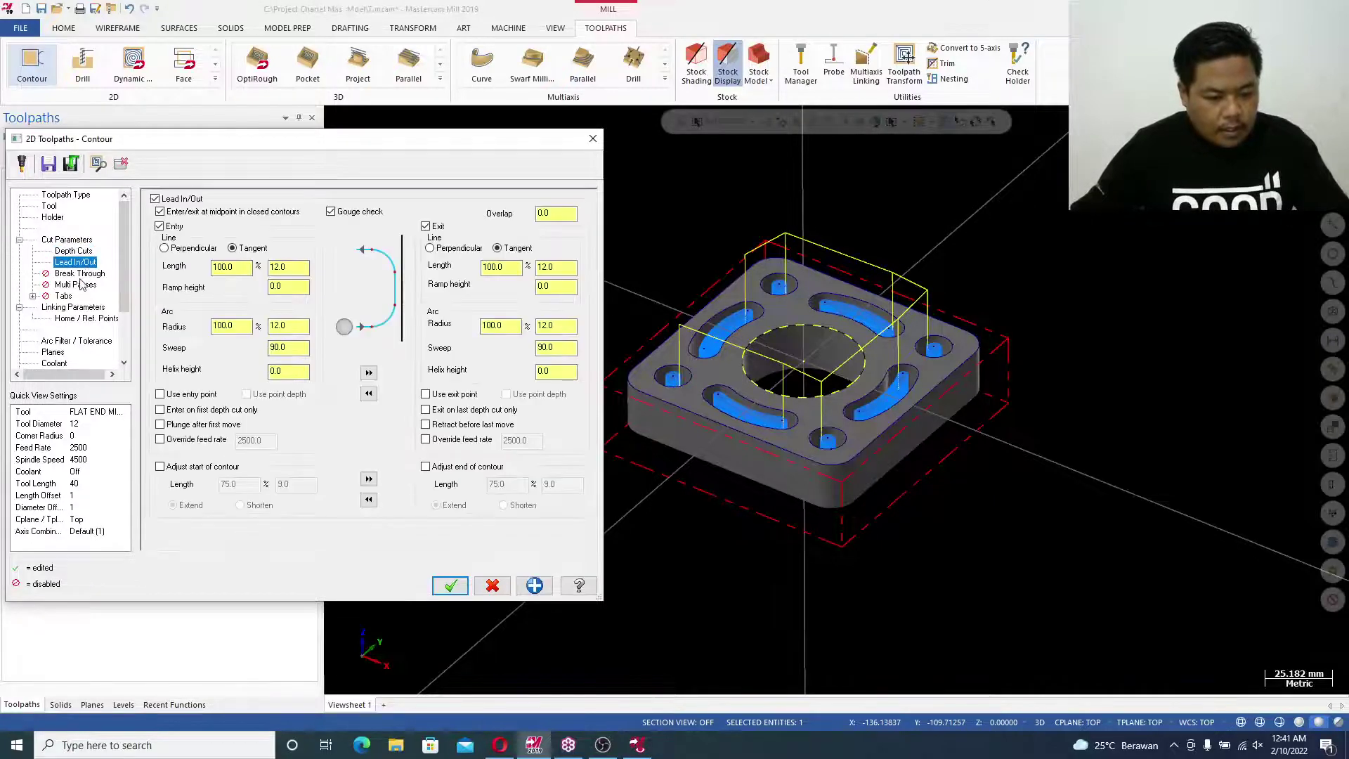
click(74, 307)
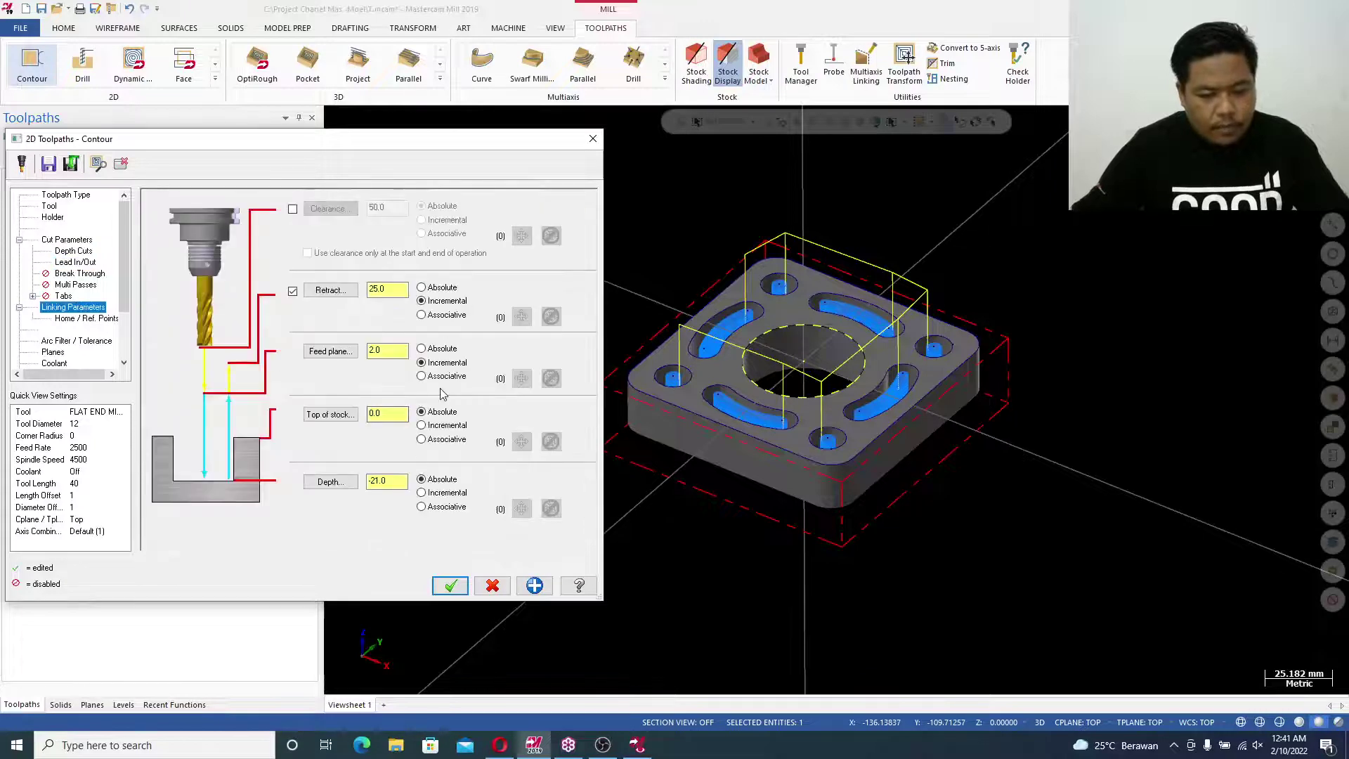
click(450, 586)
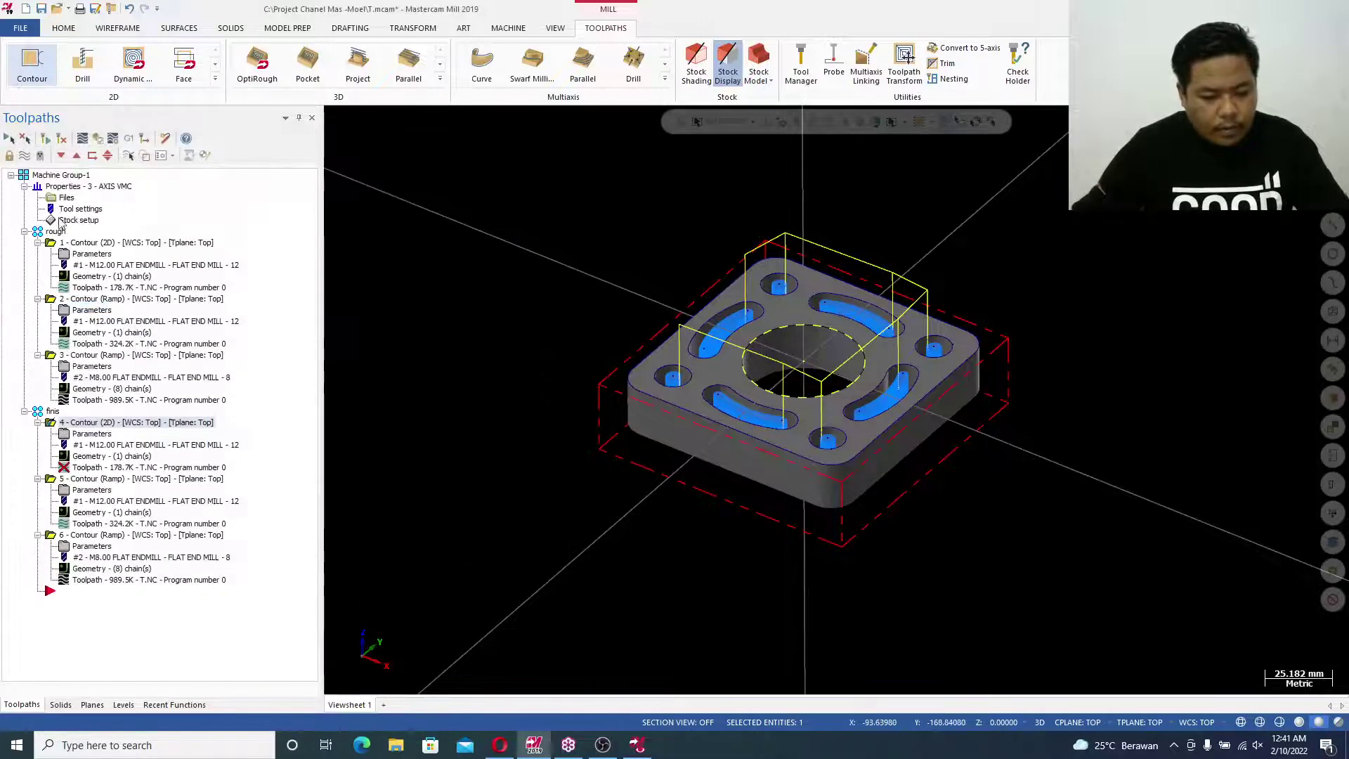
Regenerate the finishing 2D contour and display its toolpath around the plate's outer profile
click(46, 140)
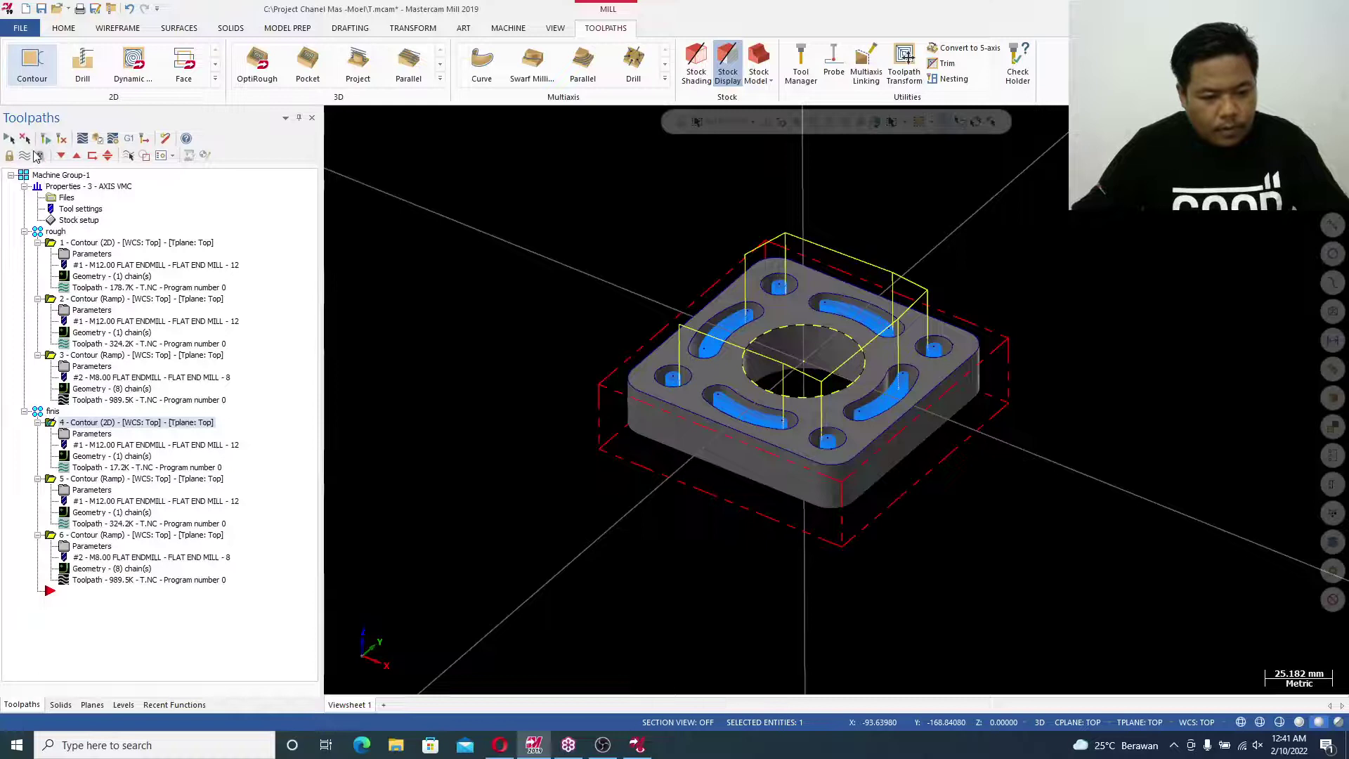
click(28, 156)
mouse_move(780, 388)
middle_down()
mouse_move(783, 360)
mouse_move(776, 400)
middle_up()
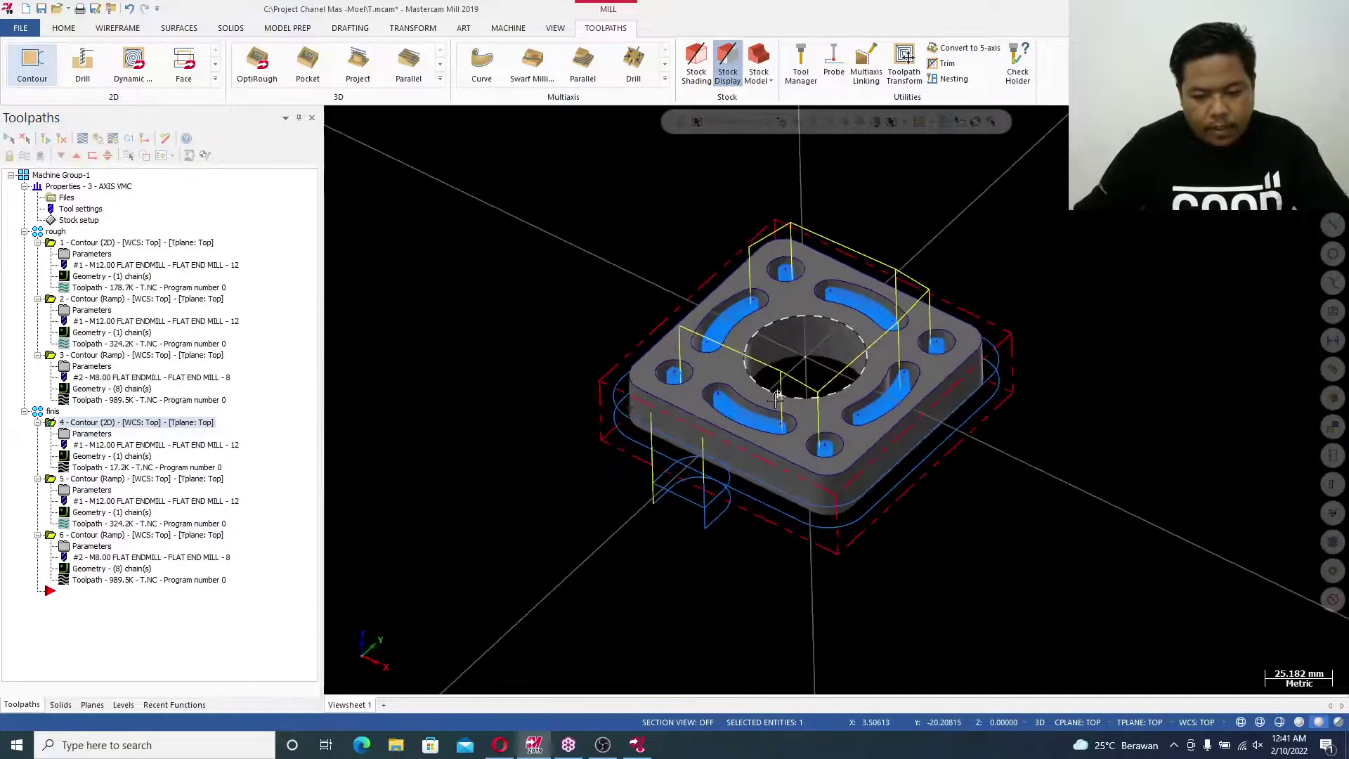
Add the central bore's edge as a second chain to the finishing 2D contour's geometry
click(136, 456)
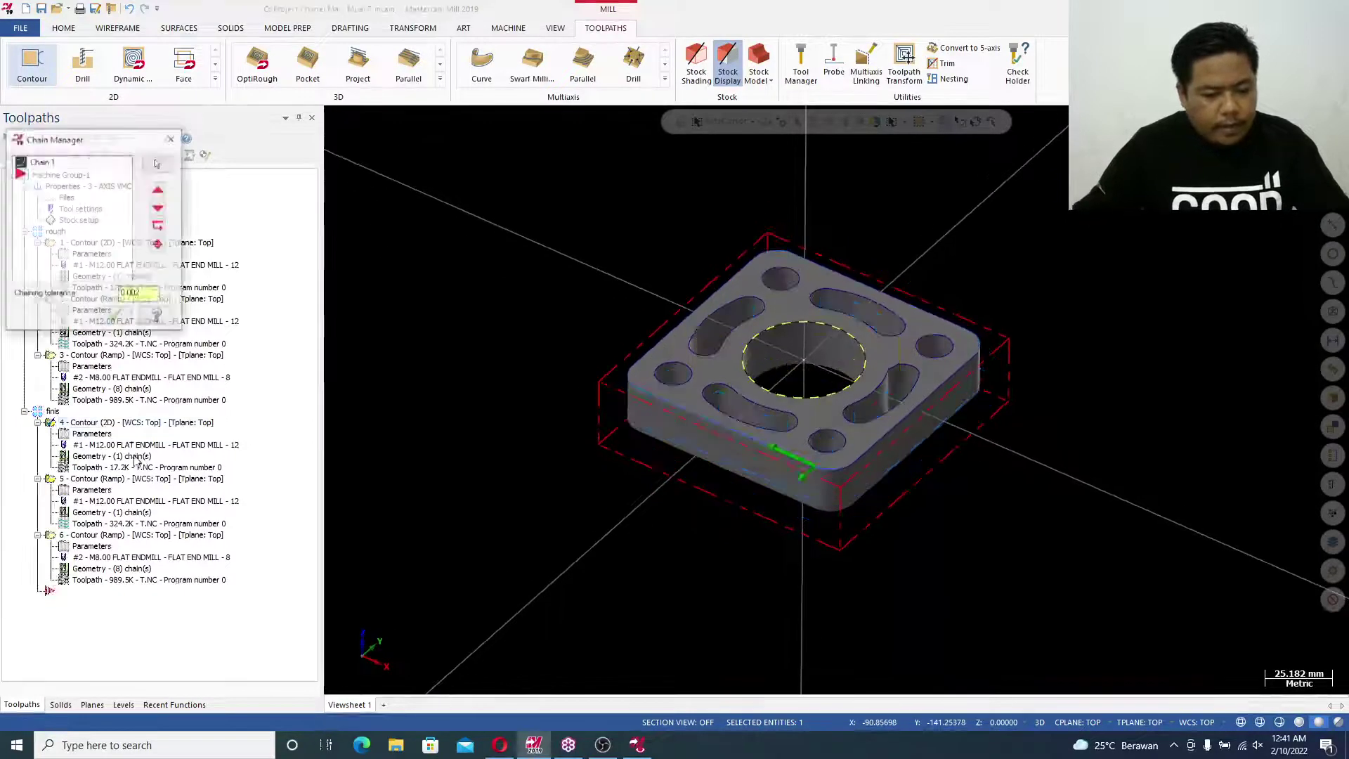
right_click(67, 189)
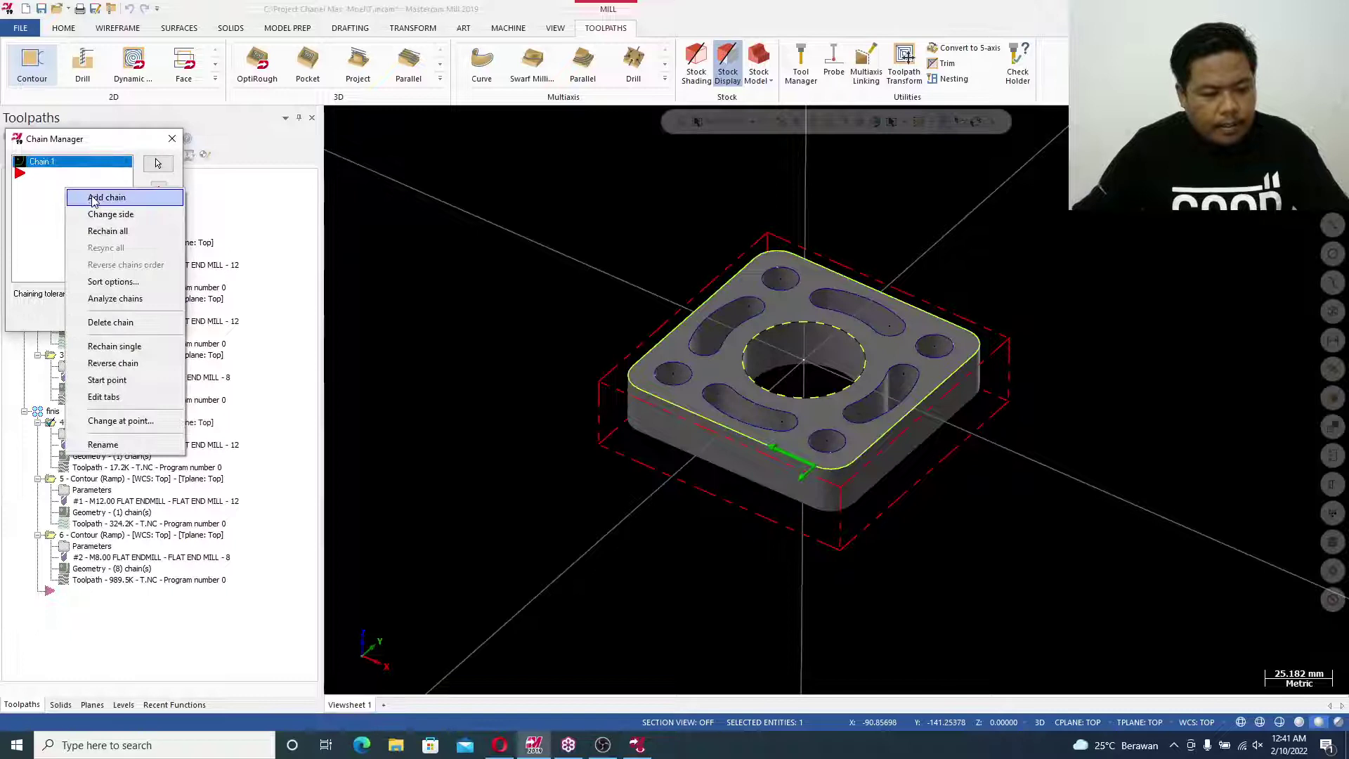
click(94, 199)
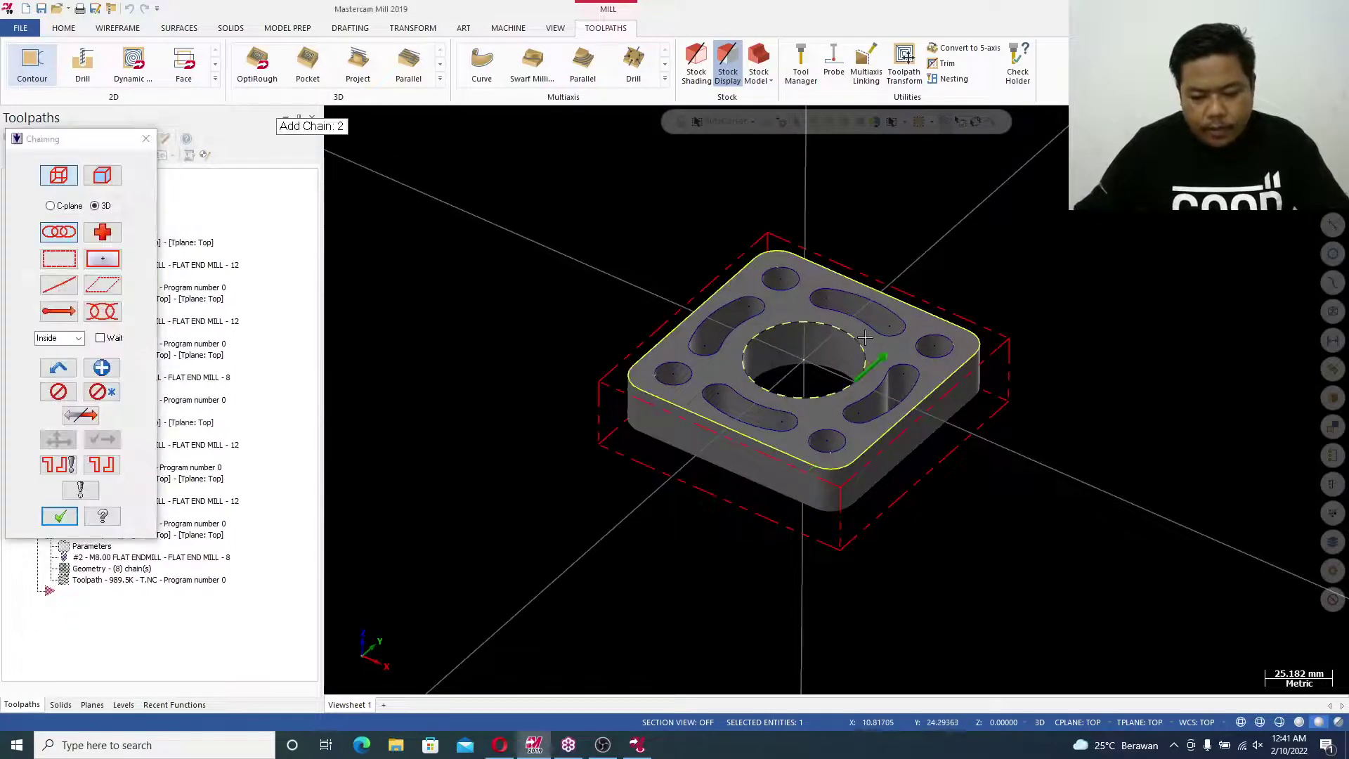
click(59, 516)
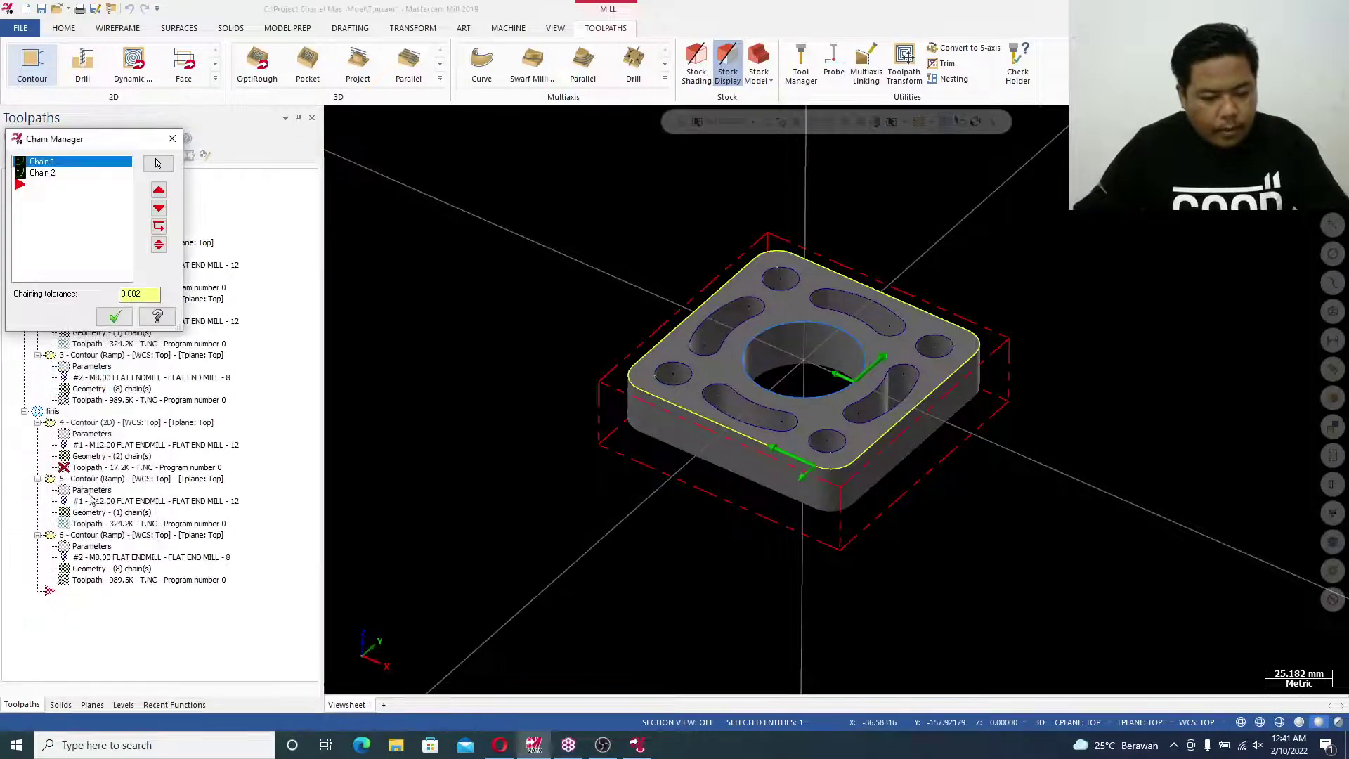
click(114, 318)
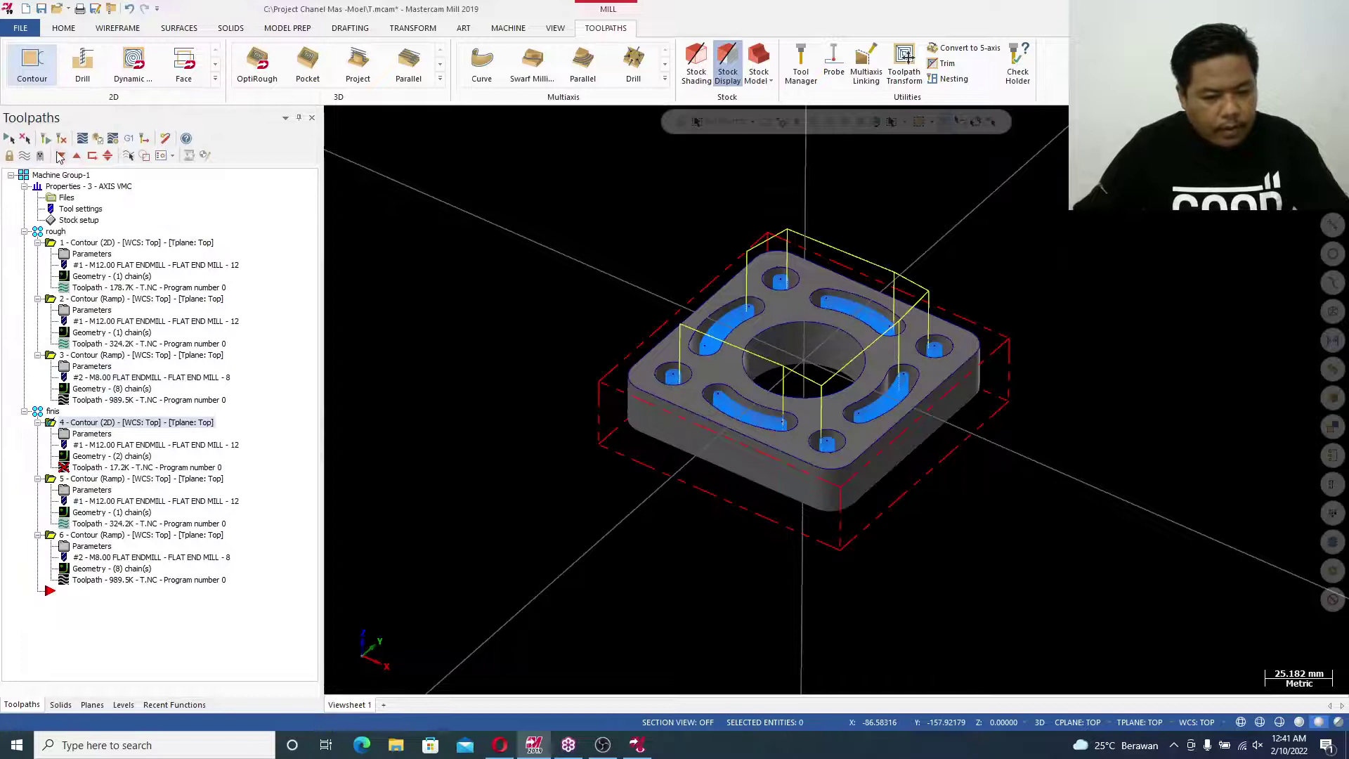
Regenerate the finishing 2D contour with both chains, inspect its profile and bore passes, and hide its toolpath
click(48, 142)
scroll(806, 324, up, 4)
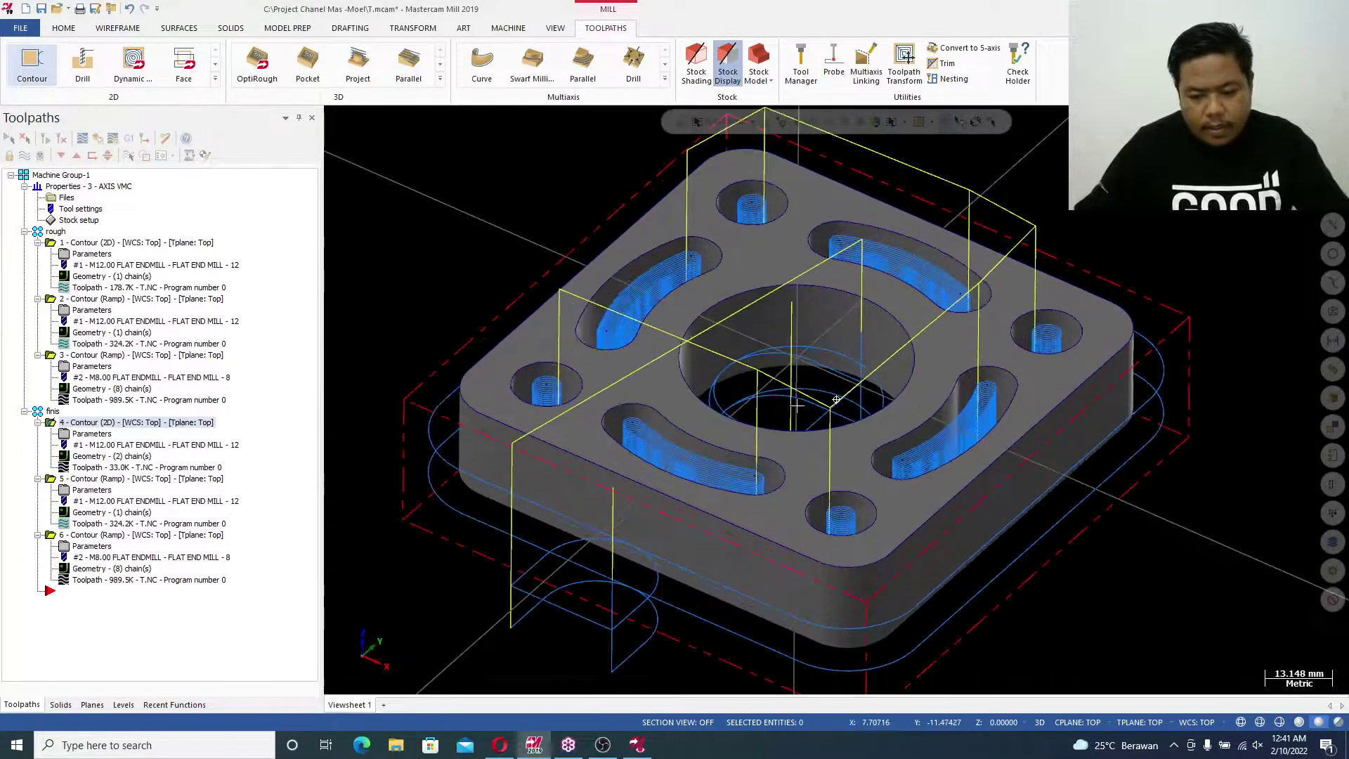
middle_drag(836, 399, 765, 423)
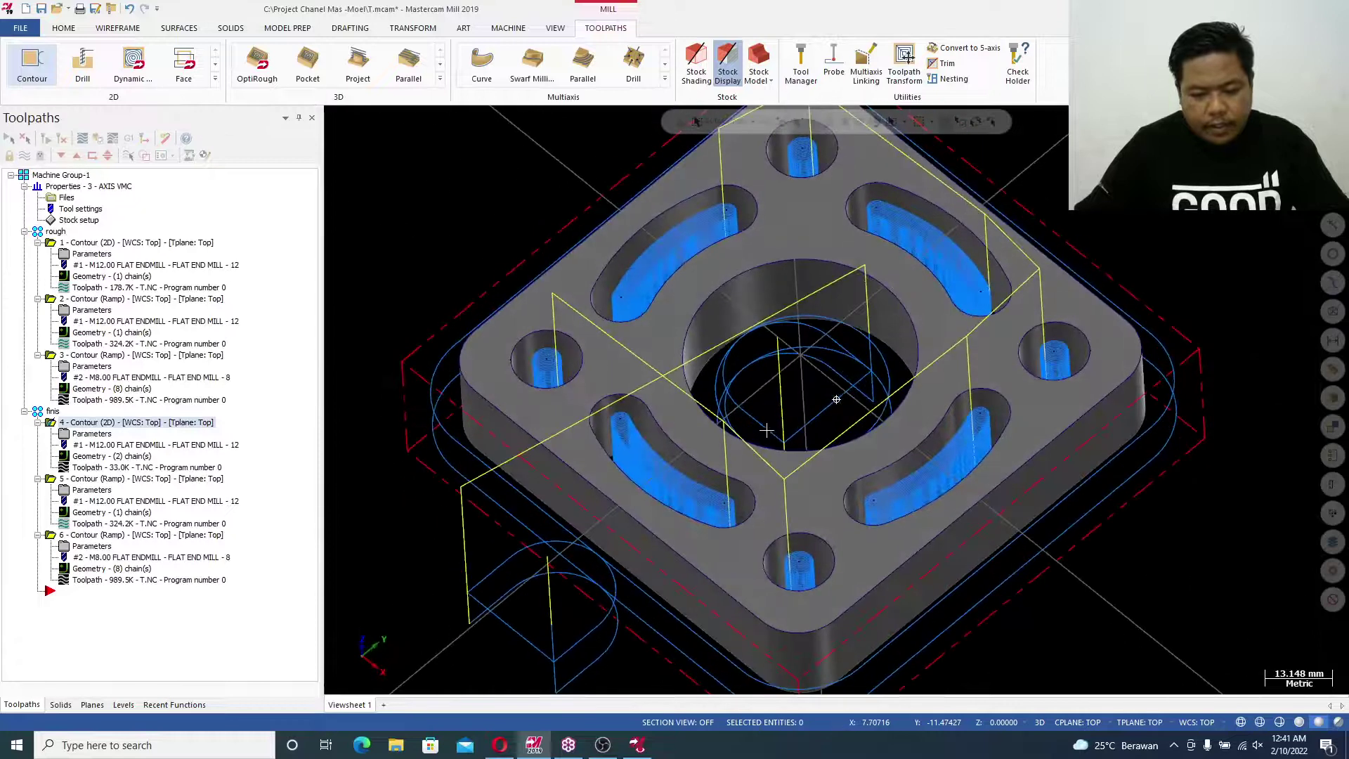
click(24, 155)
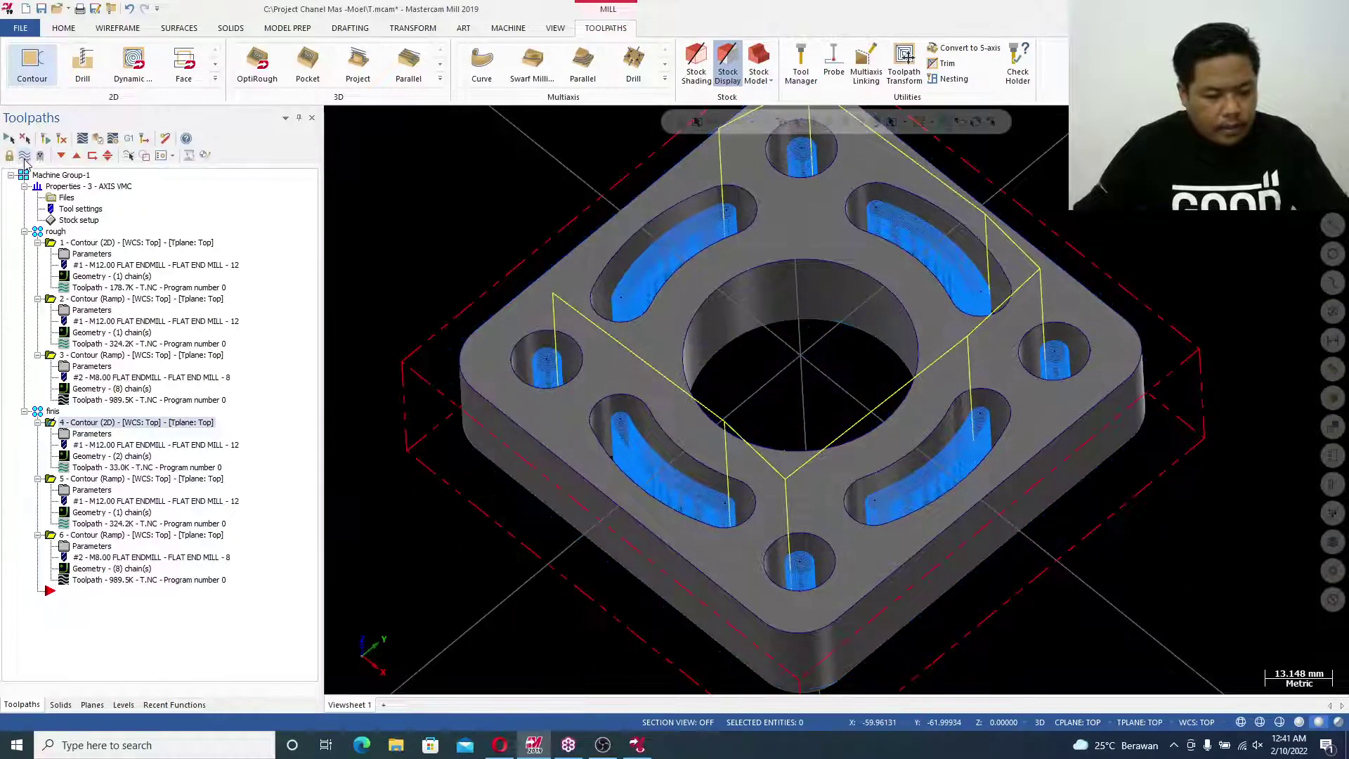
Check the toolpath of the copied 12 mm ramp contour in the finis group and delete that operation
click(117, 482)
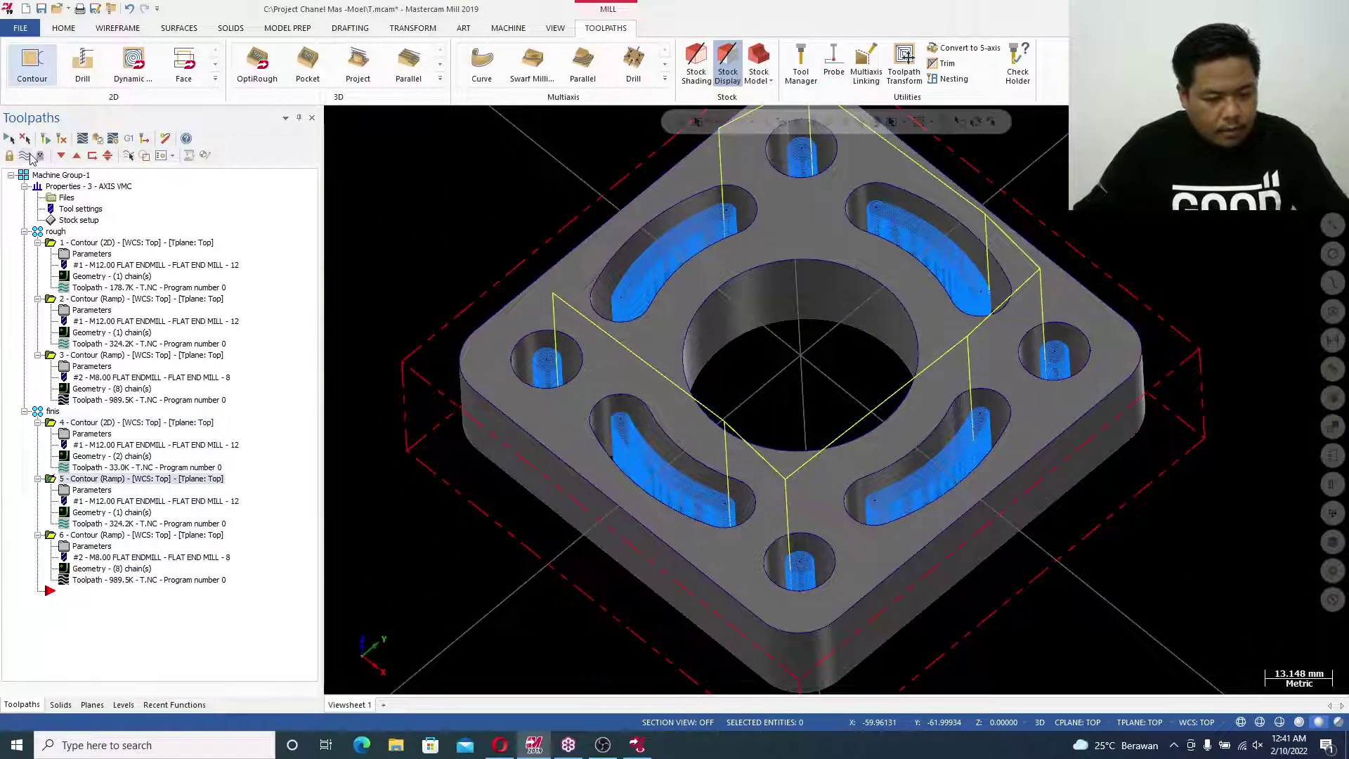
click(29, 155)
click(28, 156)
click(28, 155)
click(28, 155)
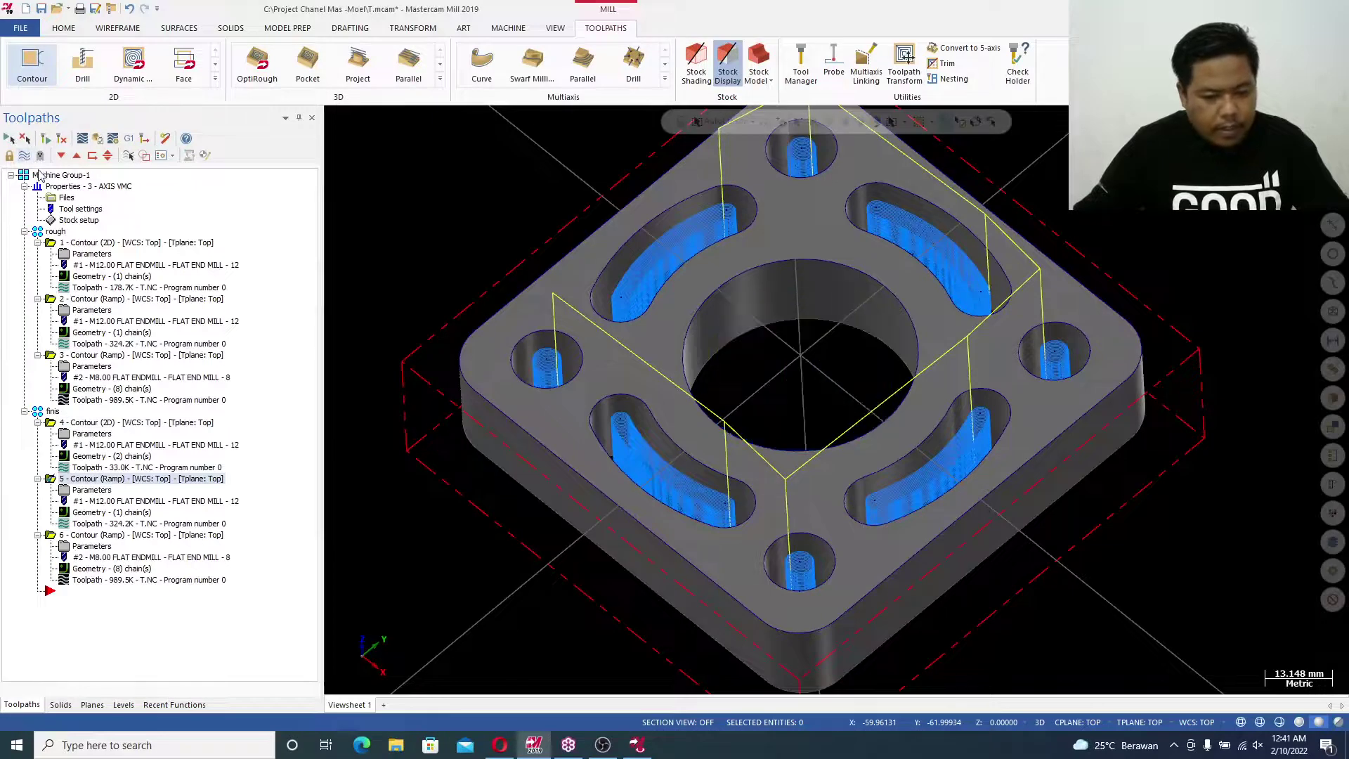
key(Delete)
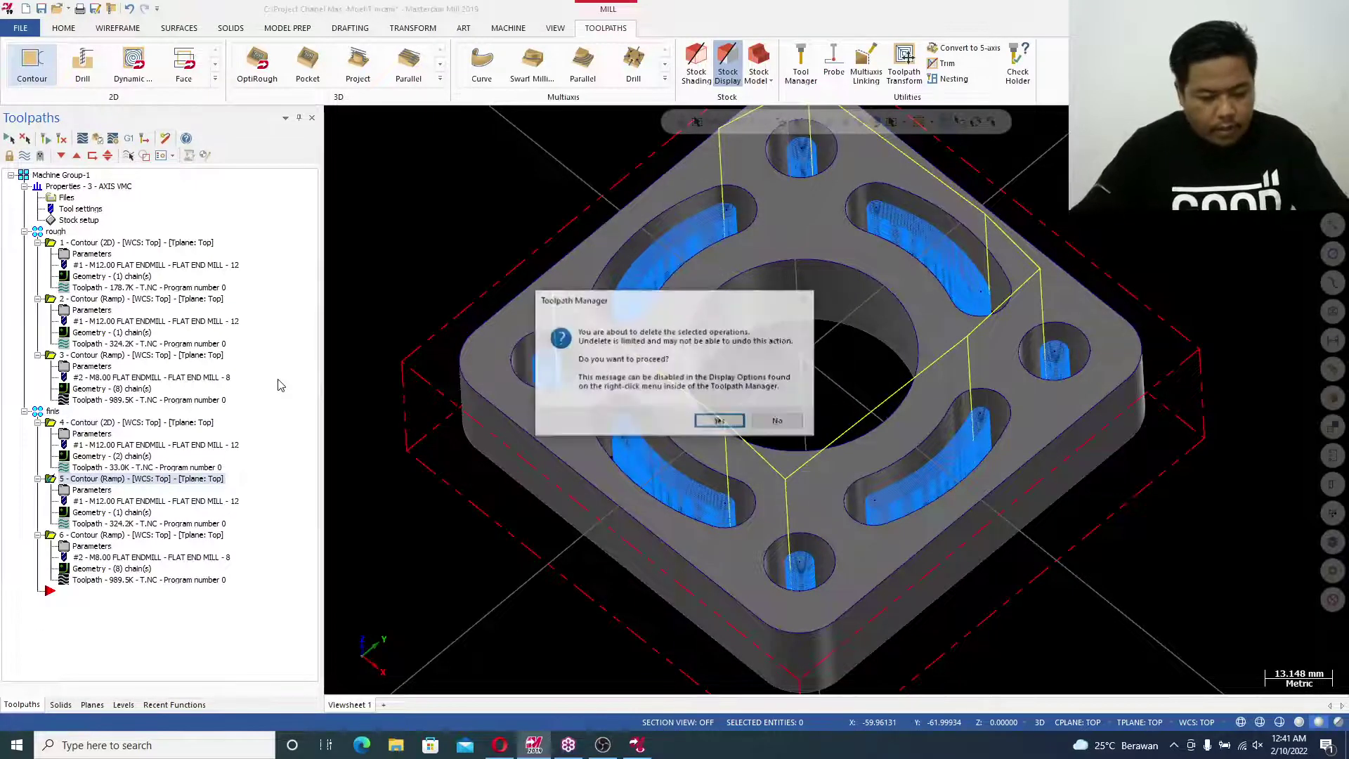
click(718, 424)
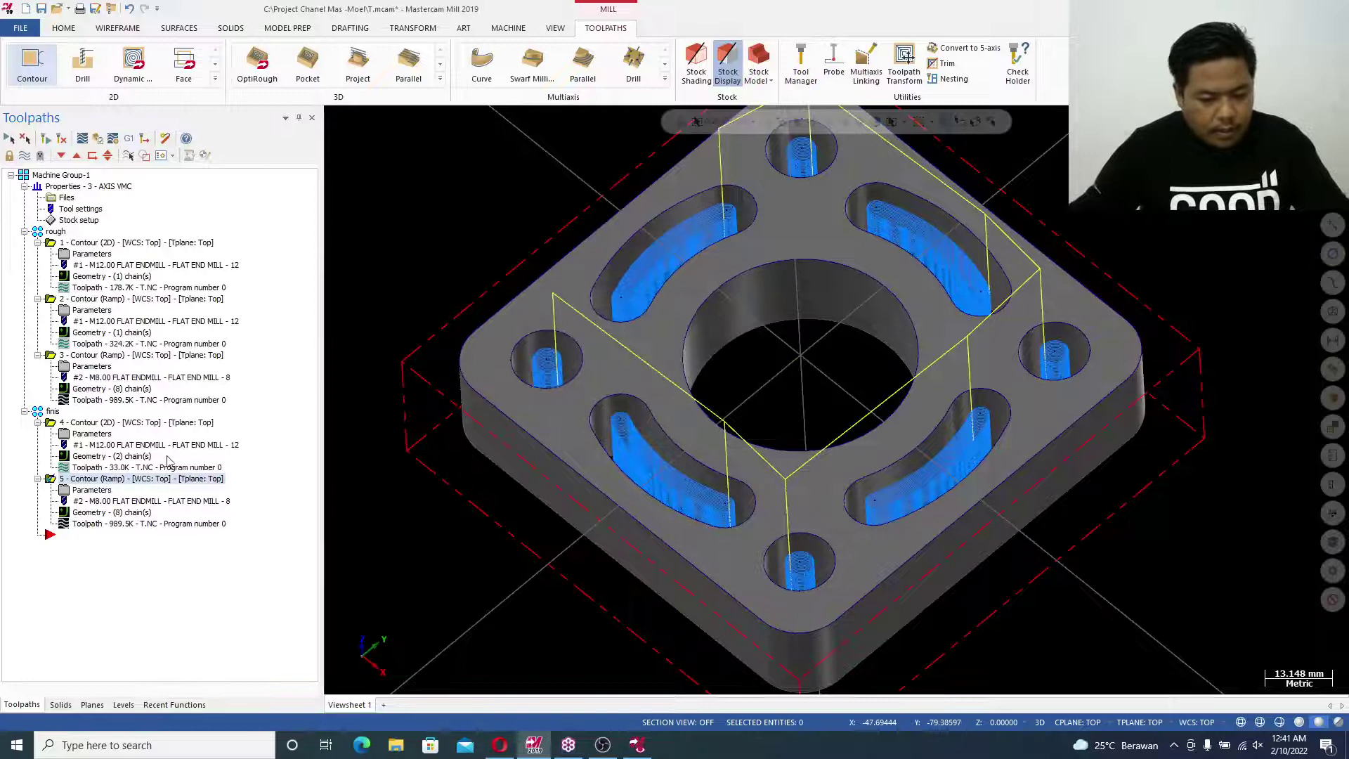
Toggle the toolpath display of the finishing 2D contour to check it
click(139, 423)
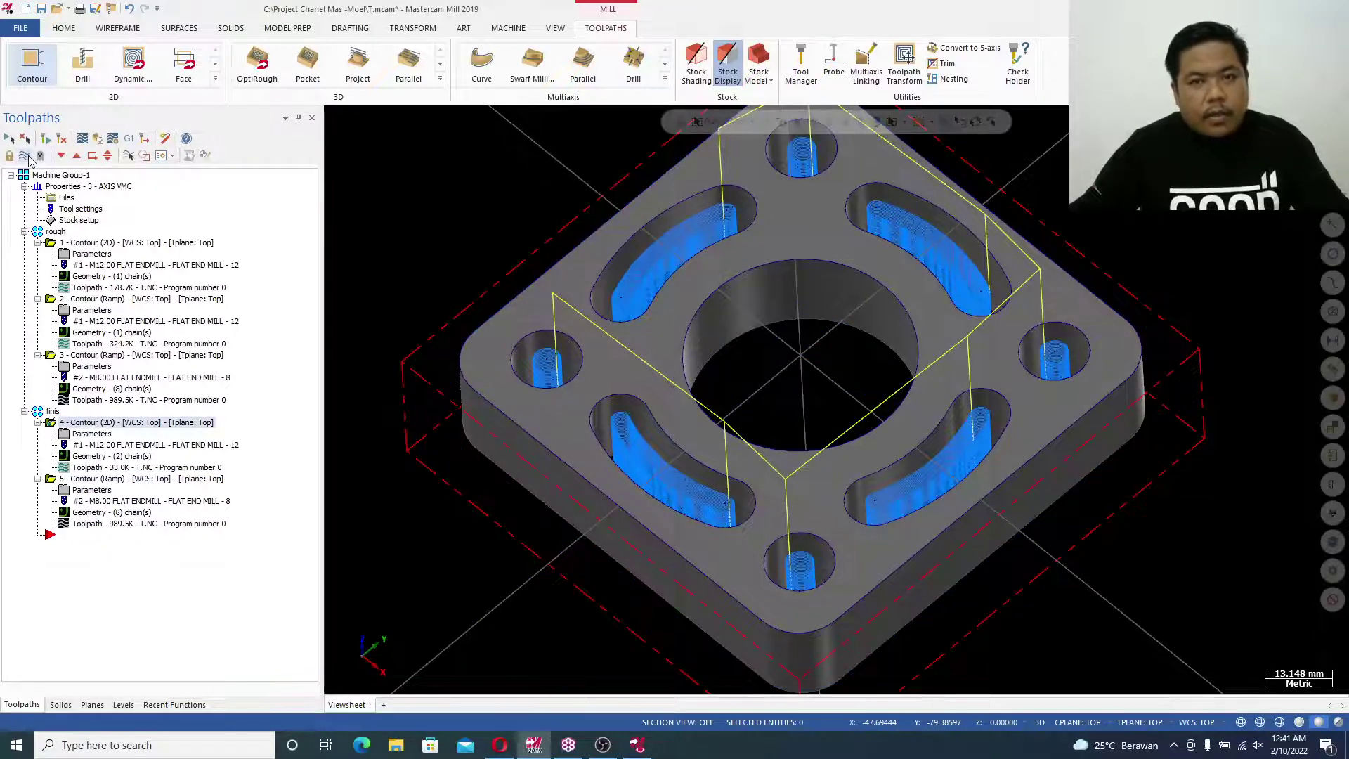
click(29, 156)
click(29, 156)
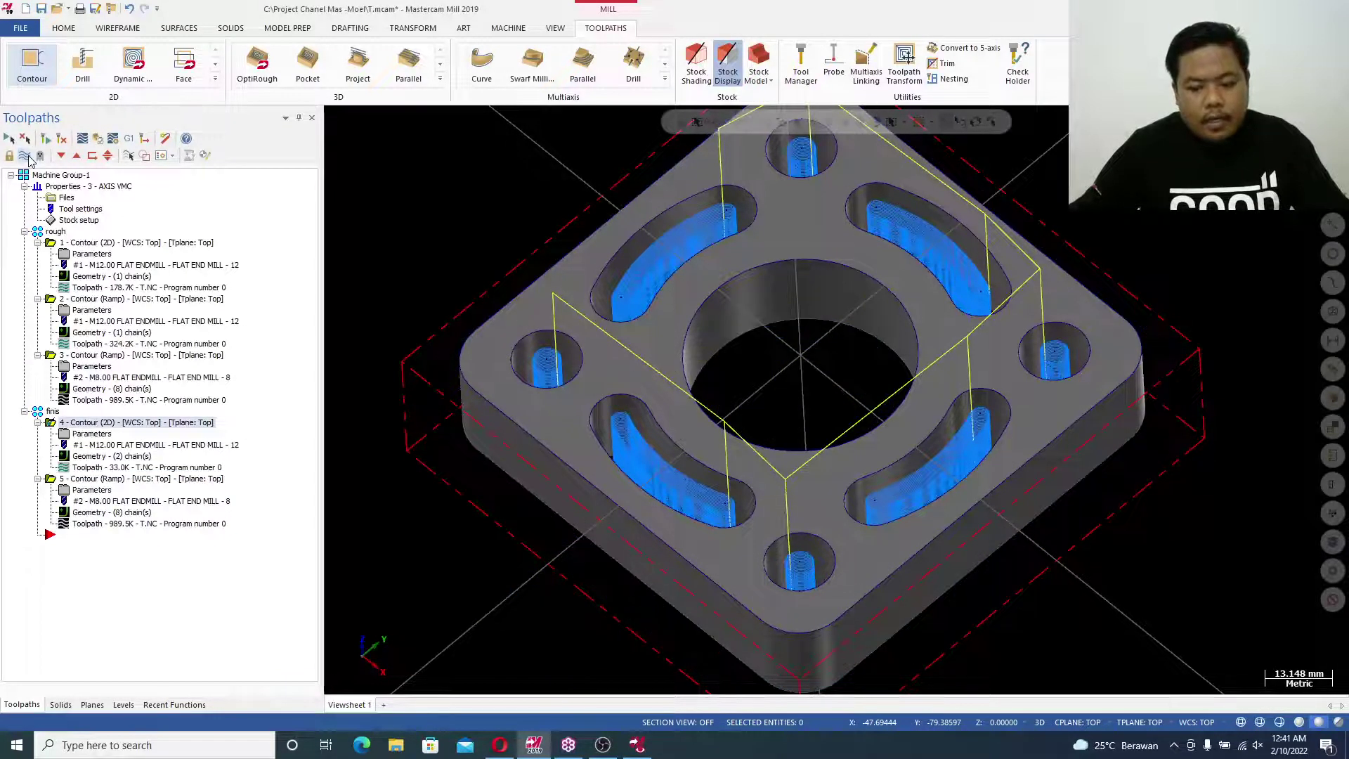
Set the finishing ramp contour's stock to leave on walls to 0 and its ramp depth to 2 mm, and regenerate it
click(98, 491)
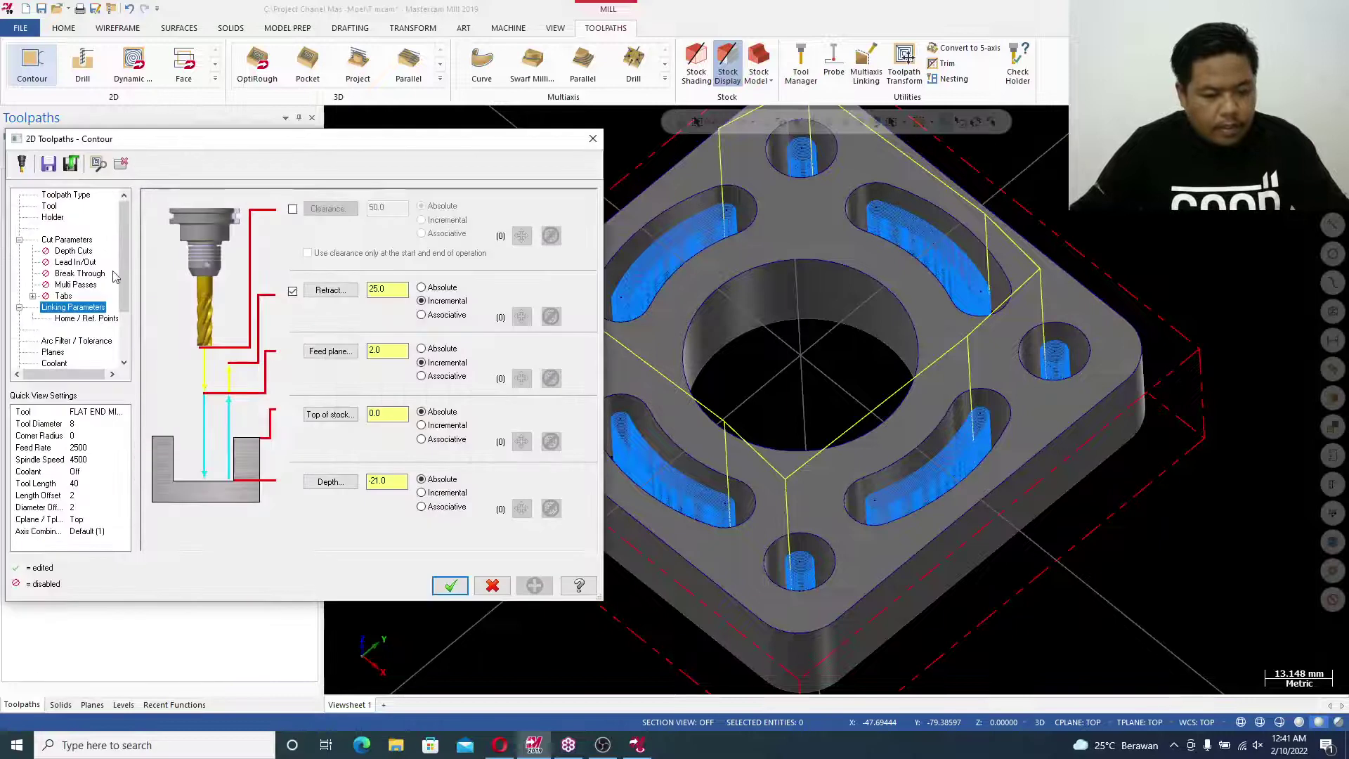
click(65, 241)
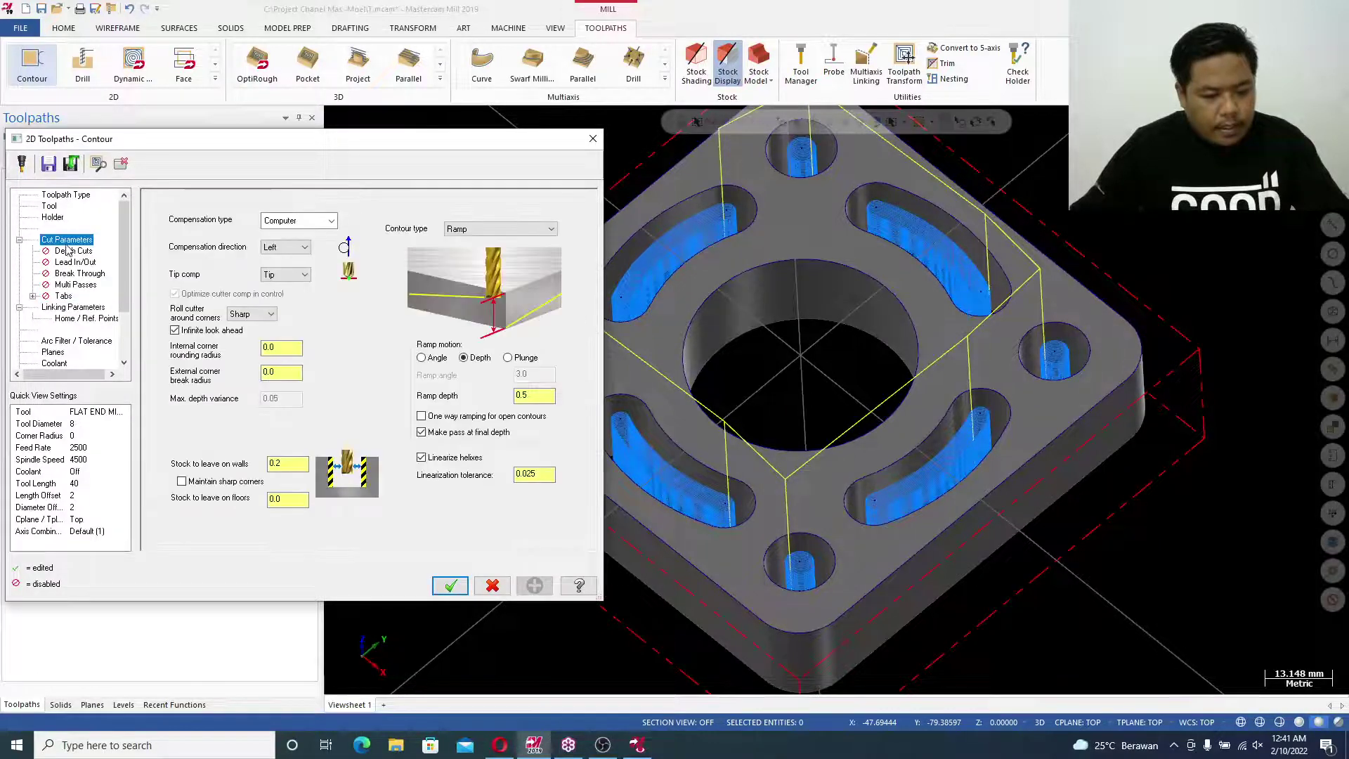
double_click(276, 465)
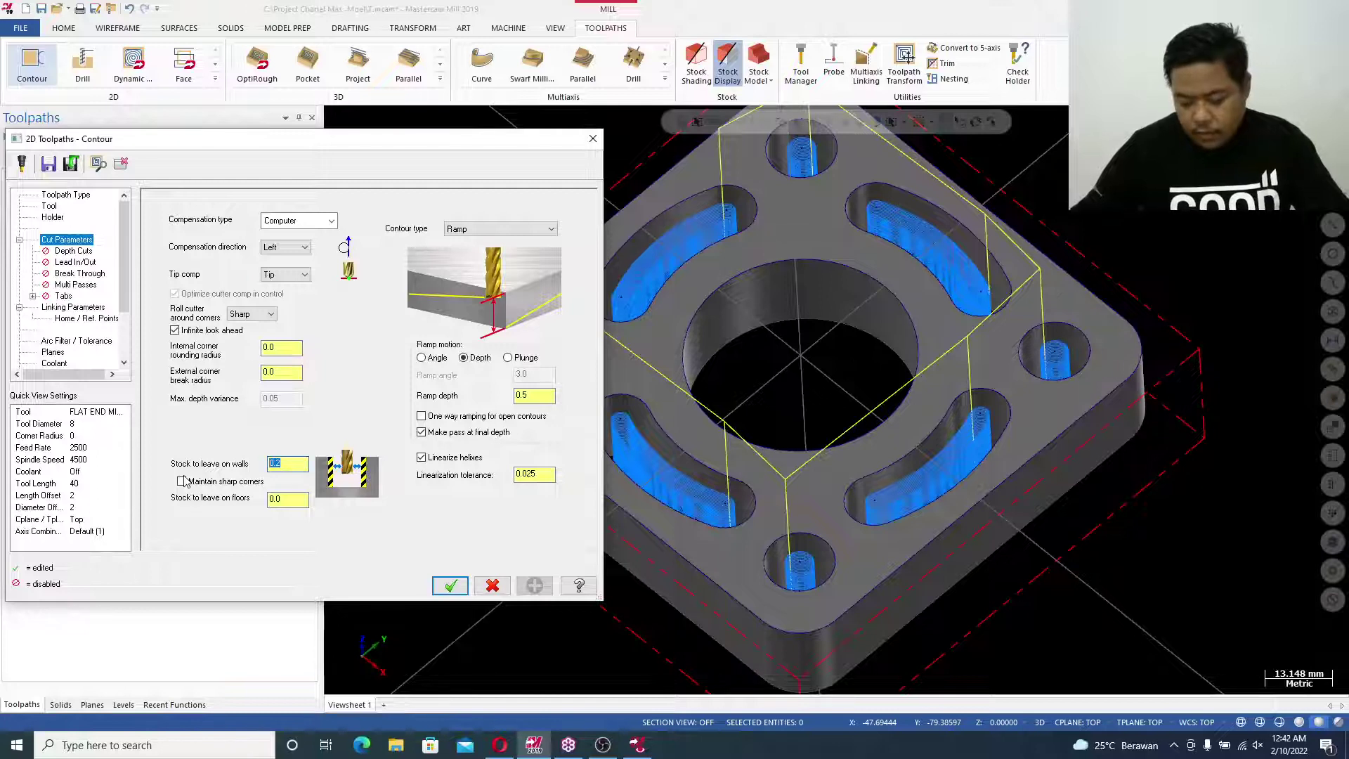
text(0)
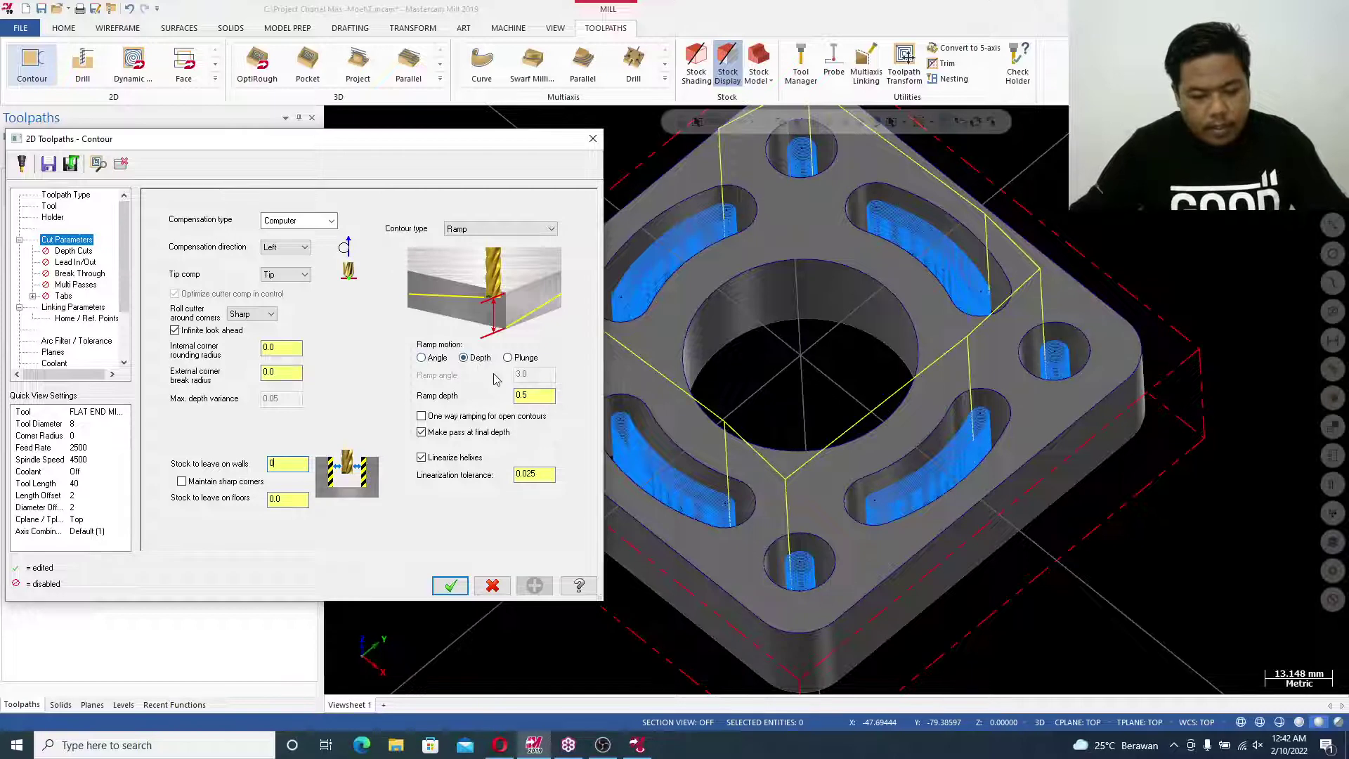
key(Tab)
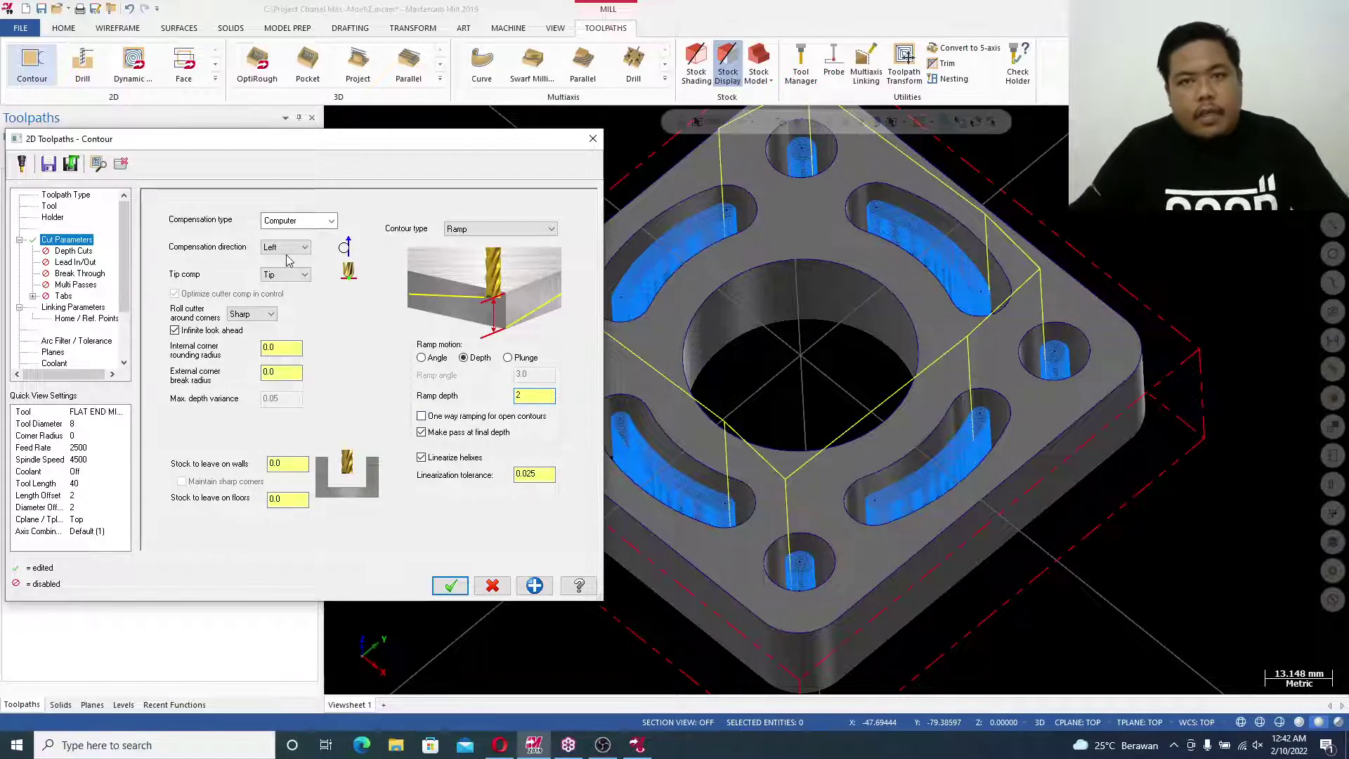
click(451, 586)
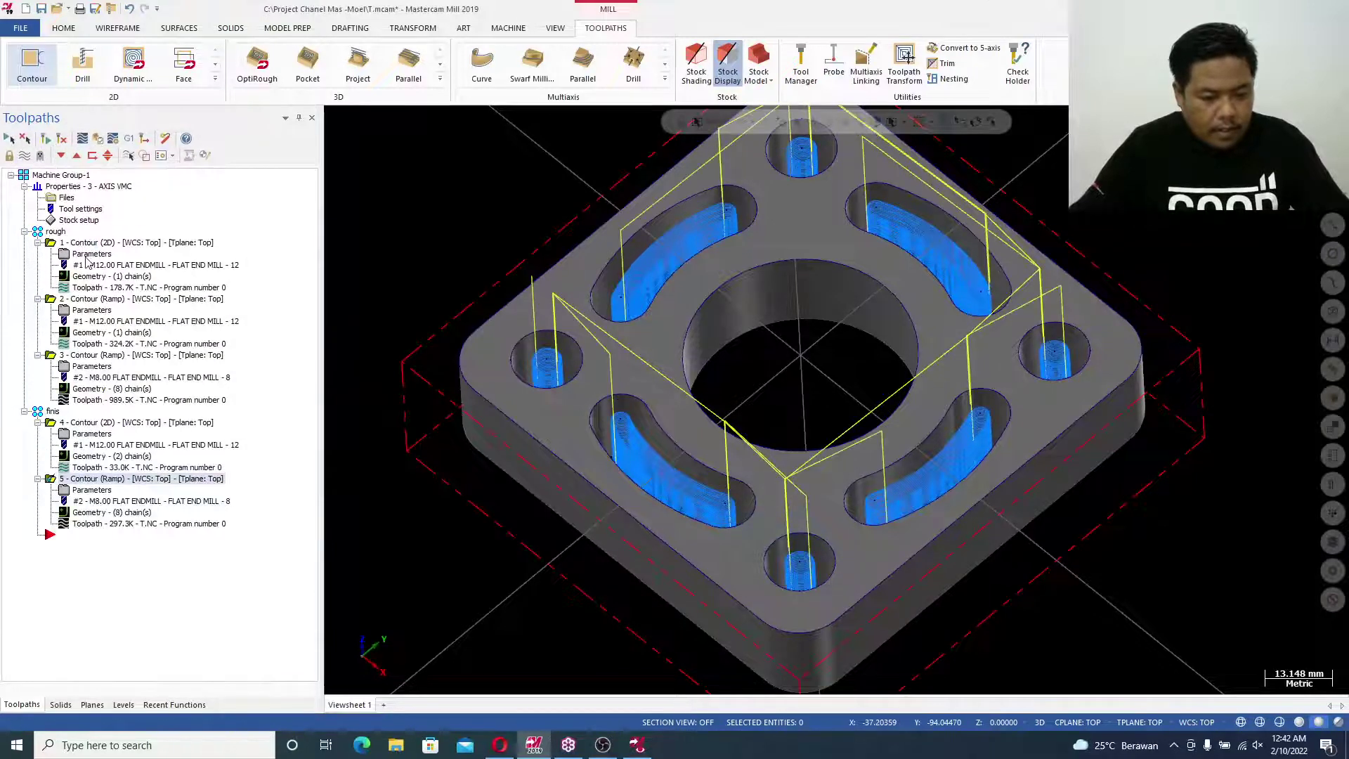
Inspect the finishing ramp contour's passes in the corner hole and review its multi-pass, break-through, lead-in/out, depth-cut and cut parameters
scroll(503, 371, up, 8)
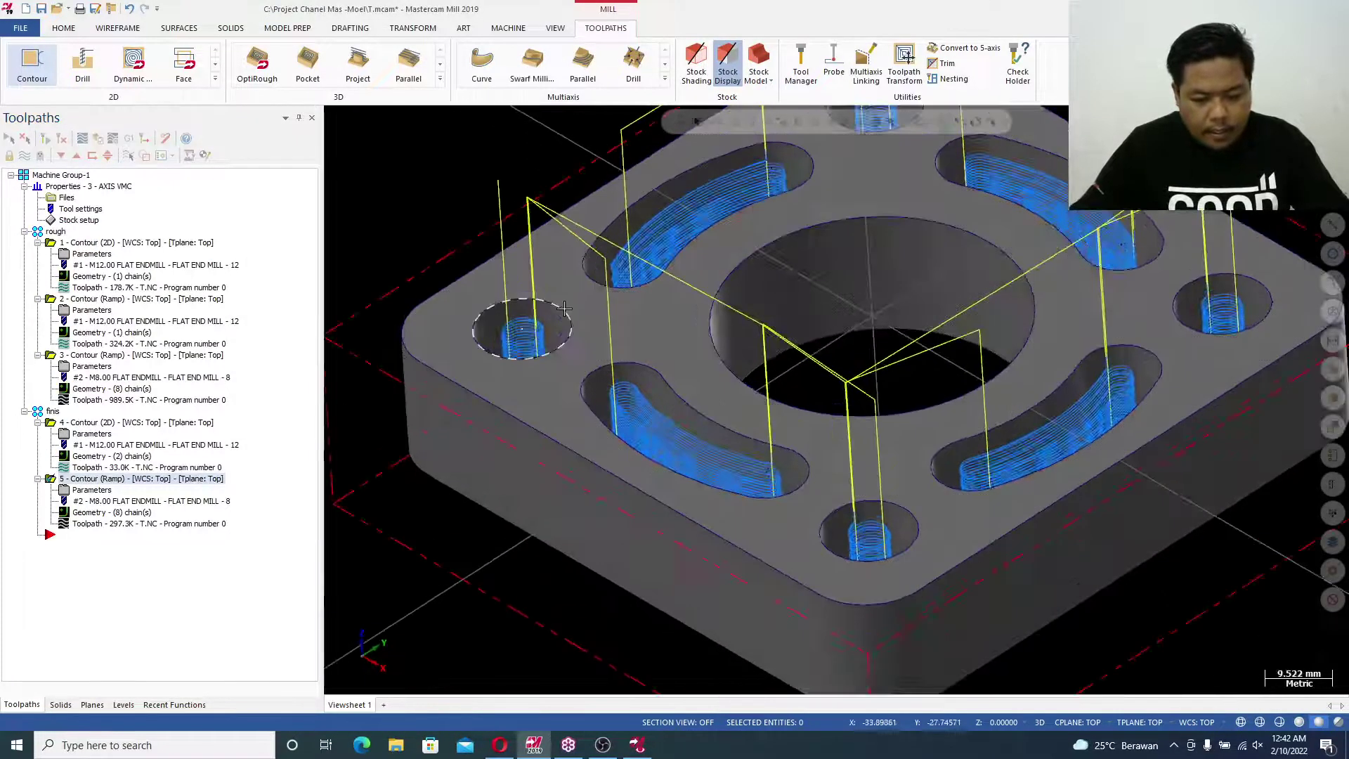
scroll(503, 371, up, 5)
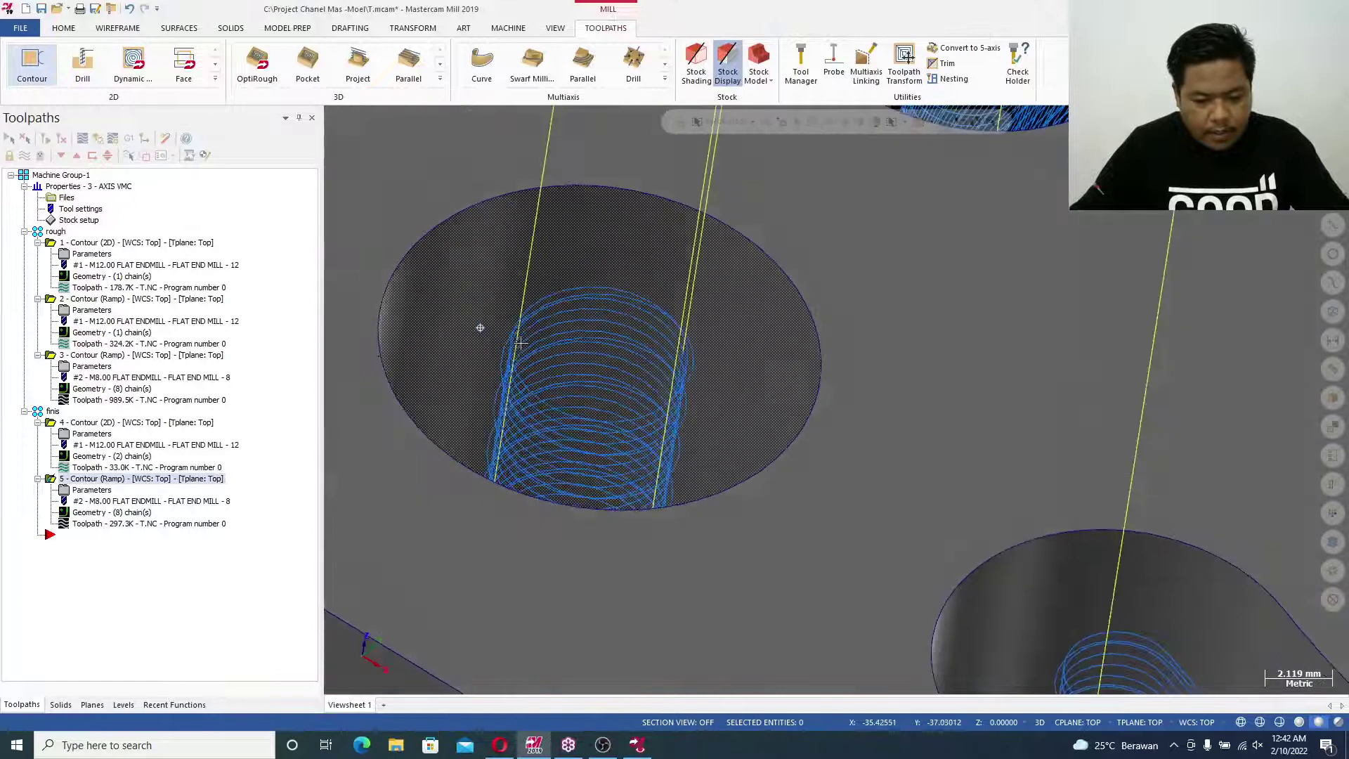
middle_drag(538, 347, 500, 385)
scroll(499, 385, down, 3)
click(81, 494)
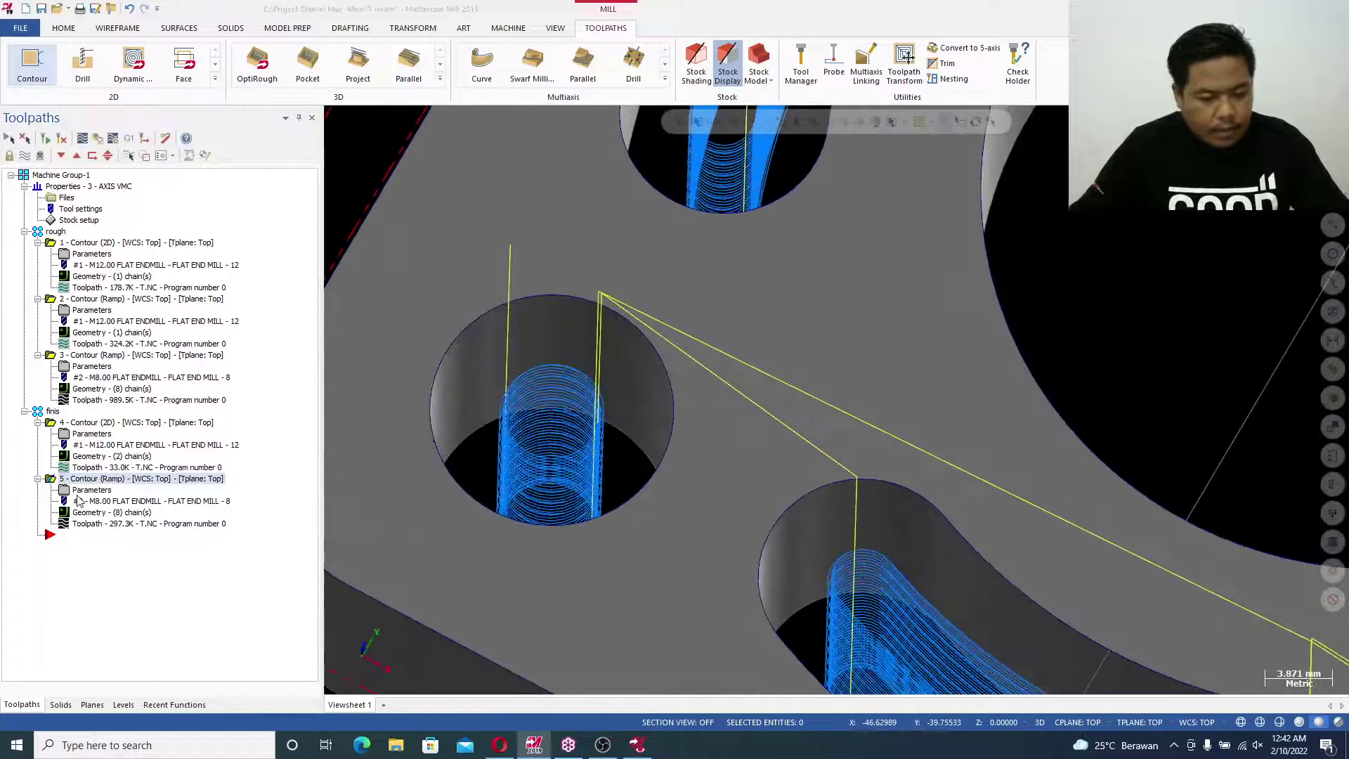
click(78, 285)
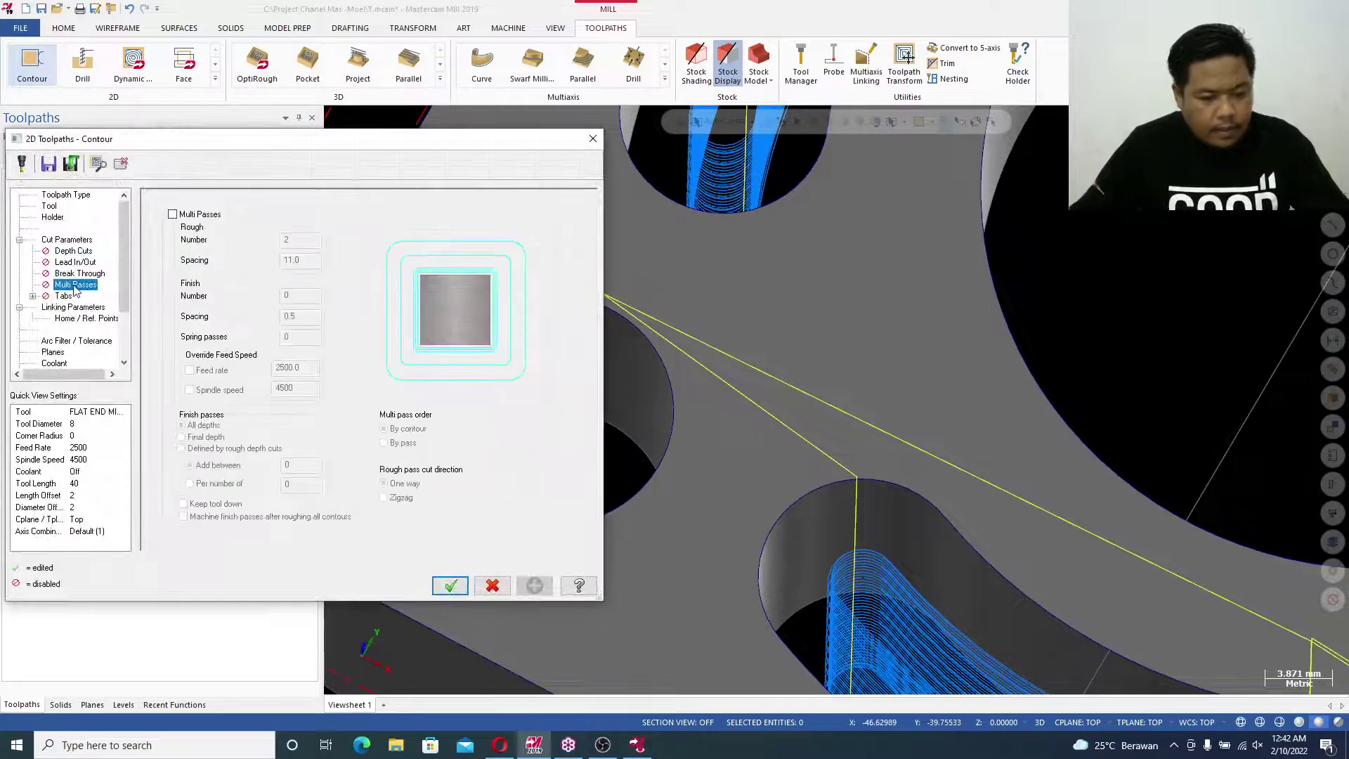
click(75, 273)
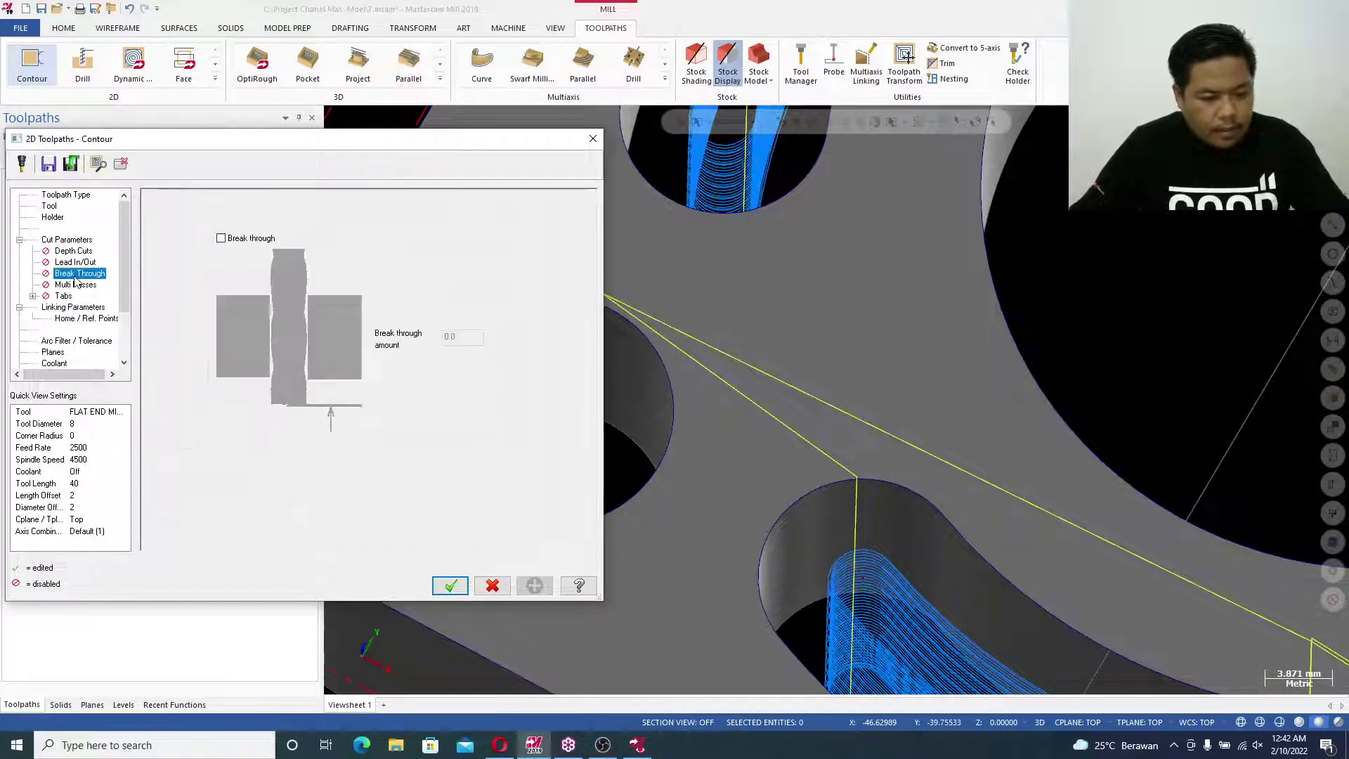
click(75, 262)
click(73, 252)
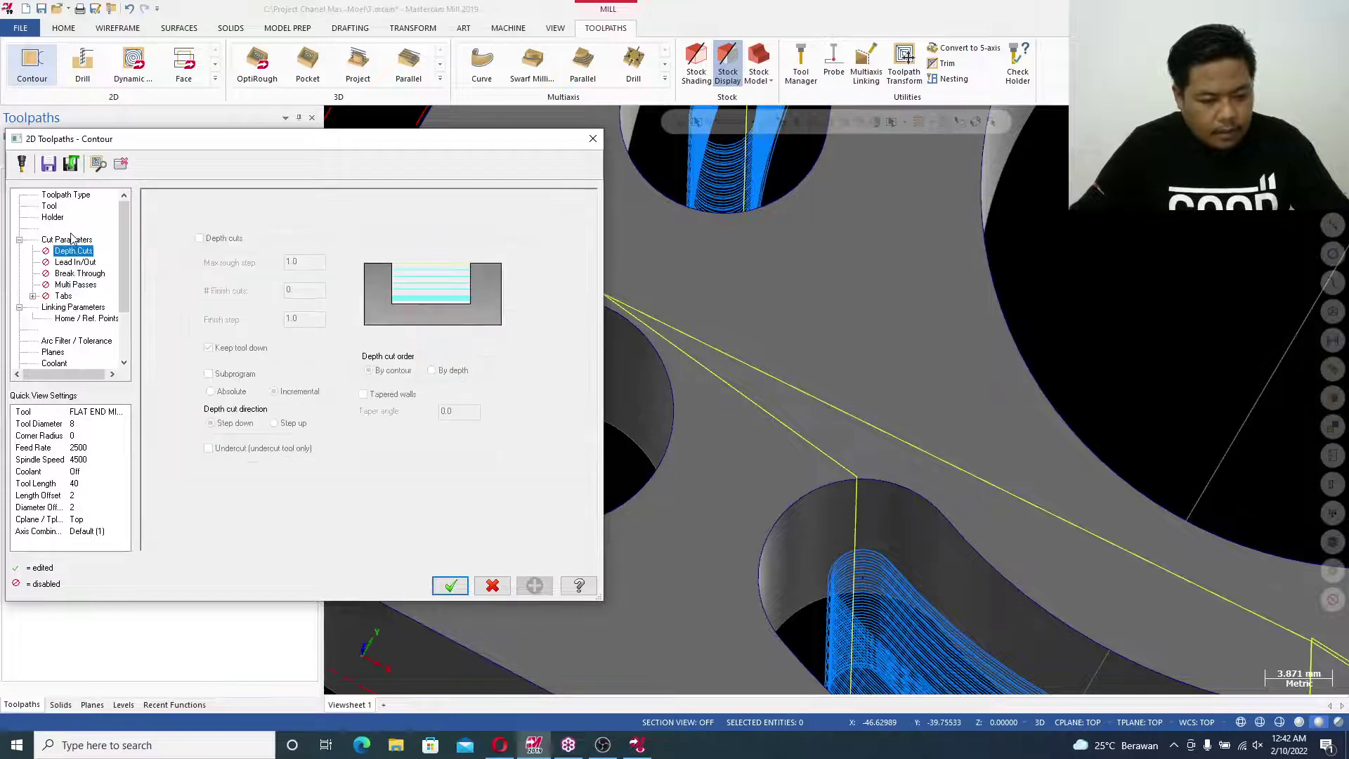
click(74, 242)
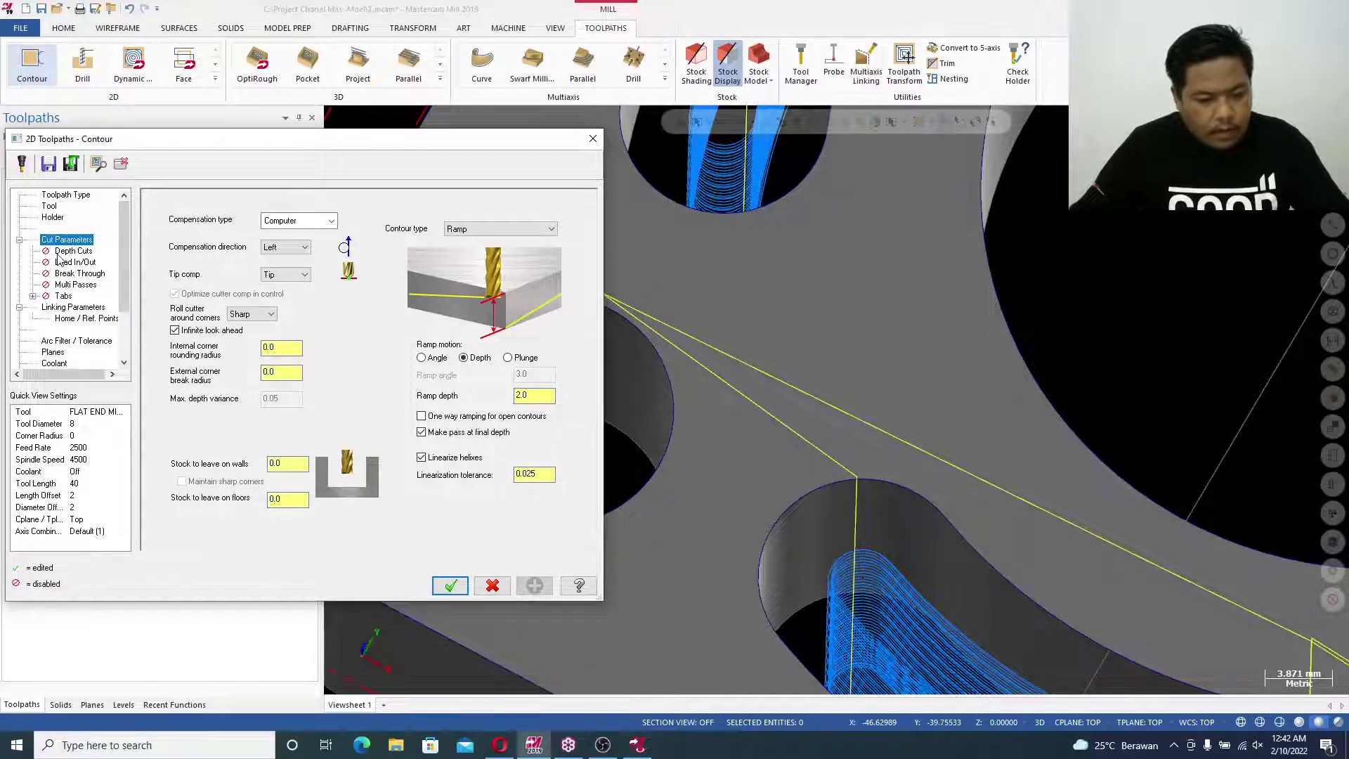
click(450, 586)
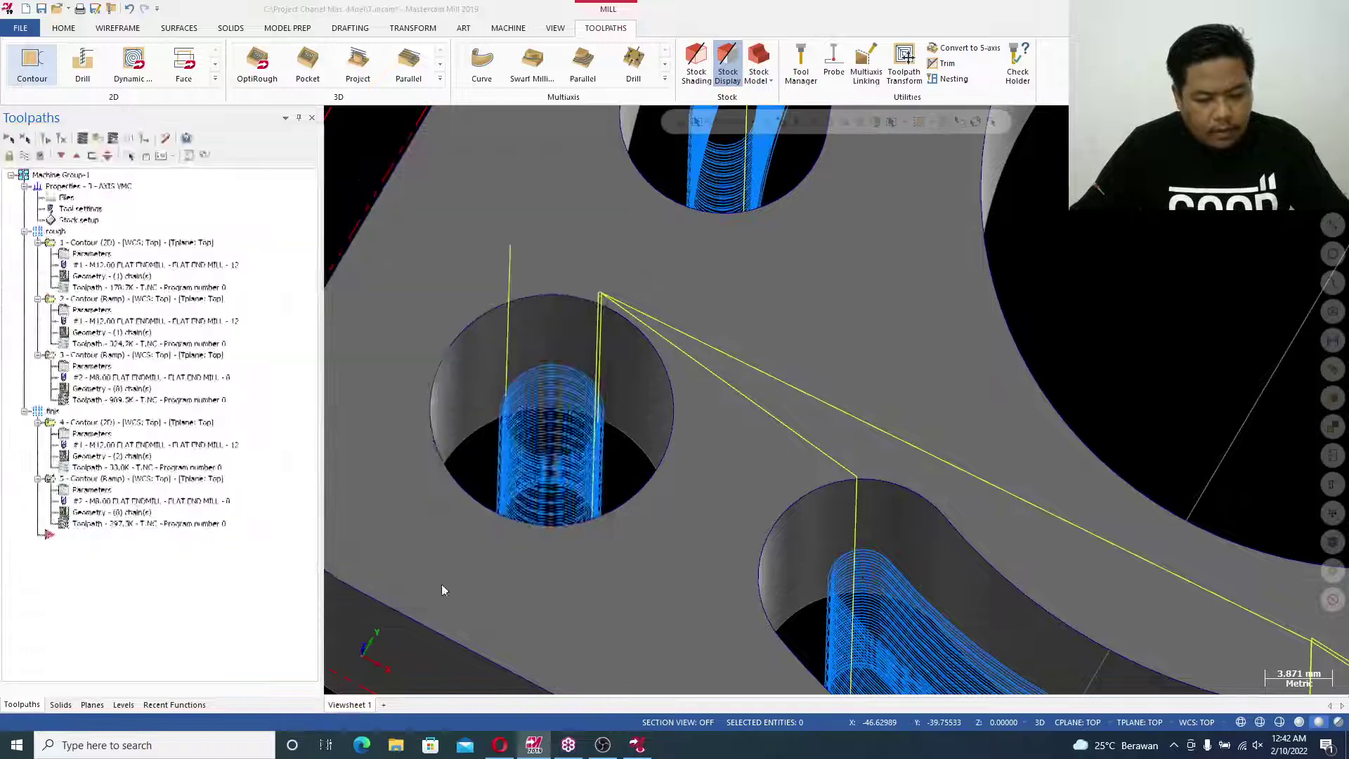
Compare the 8 mm ramp contours of the rough and finis groups by showing each toolpath separately in the holes and slots
scroll(432, 348, down, 6)
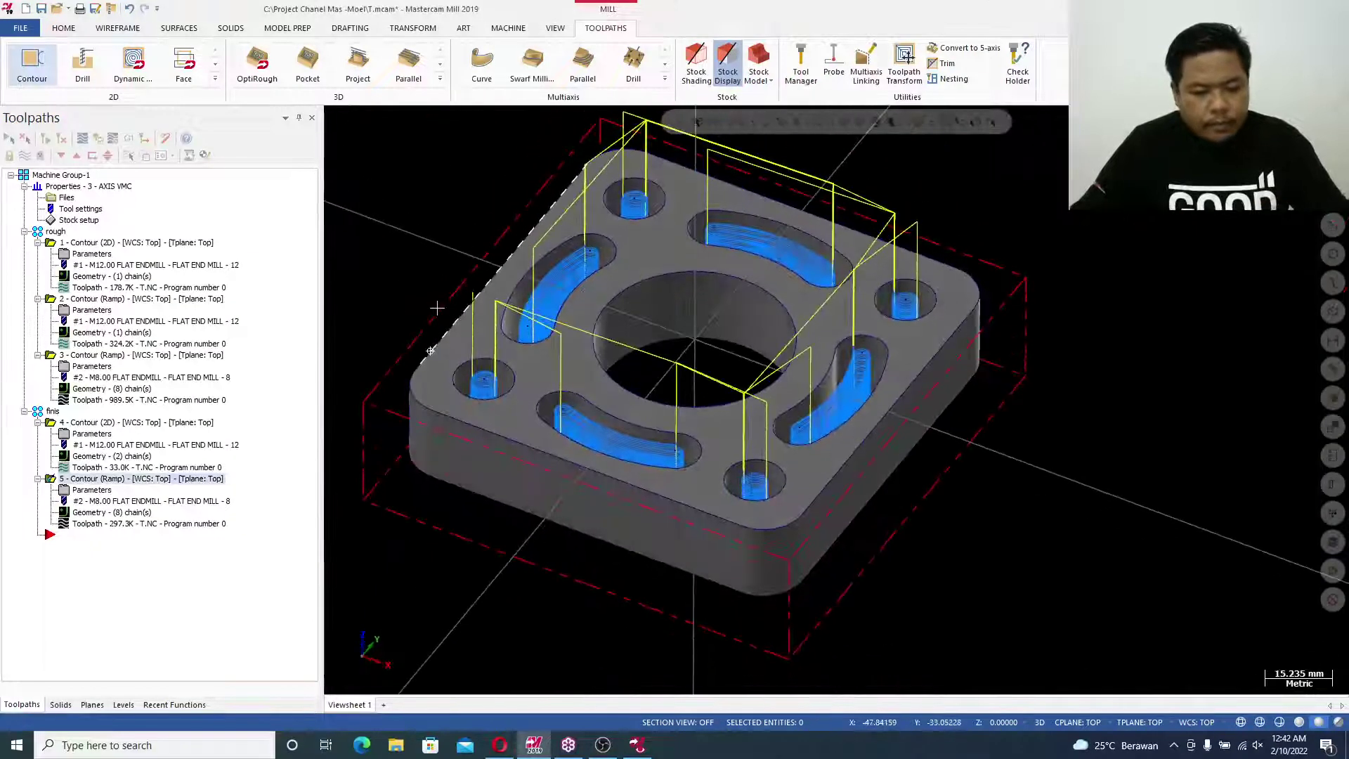
click(103, 356)
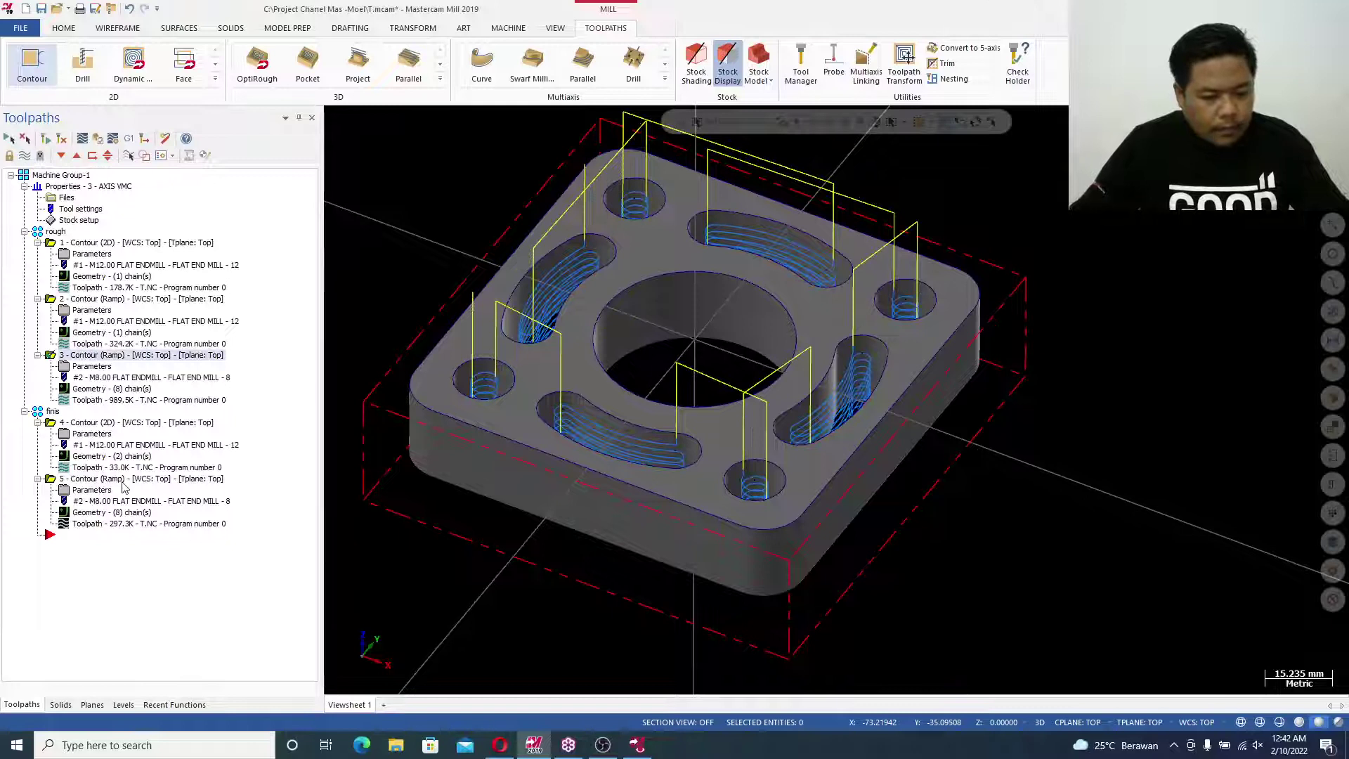
click(122, 482)
click(25, 156)
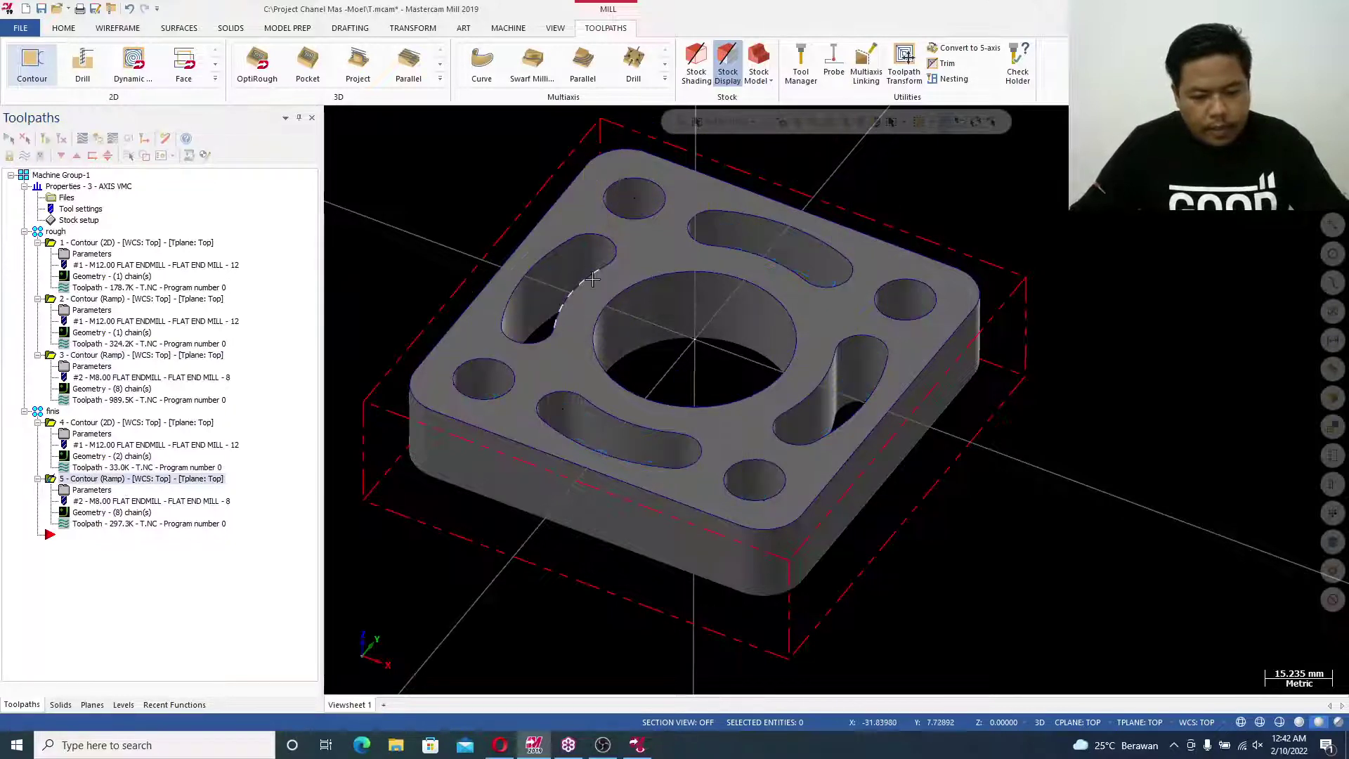
click(25, 157)
mouse_move(527, 260)
middle_down()
mouse_move(489, 228)
mouse_move(512, 283)
mouse_move(525, 258)
middle_up()
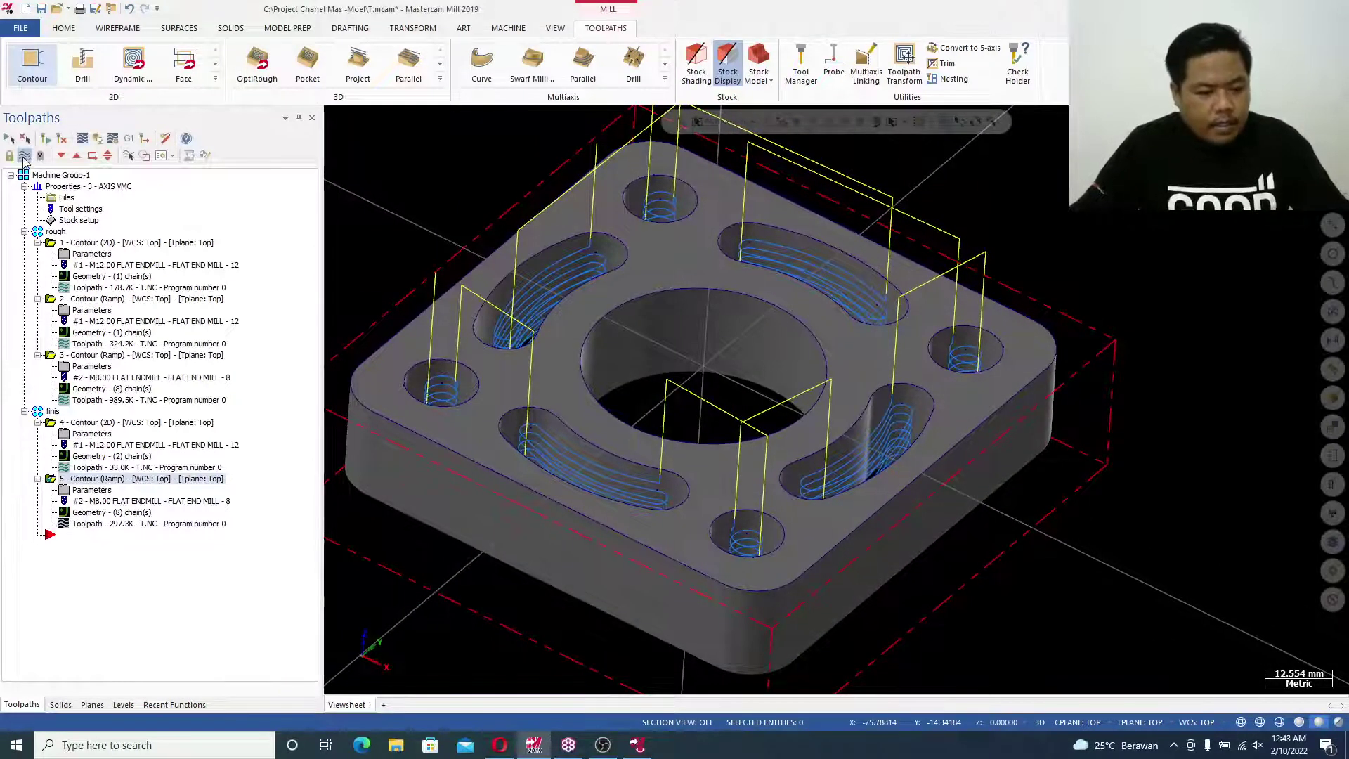
click(23, 160)
click(105, 355)
click(23, 157)
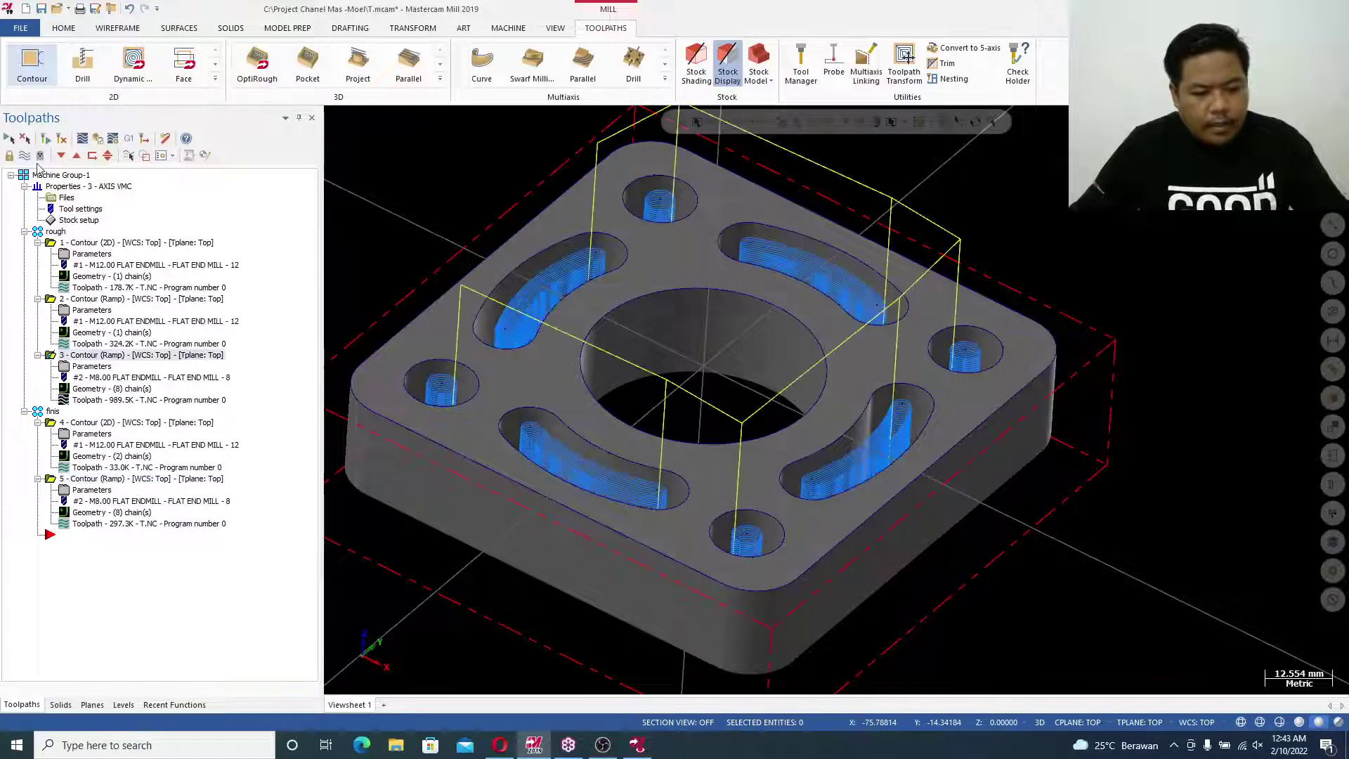
scroll(585, 233, up, 5)
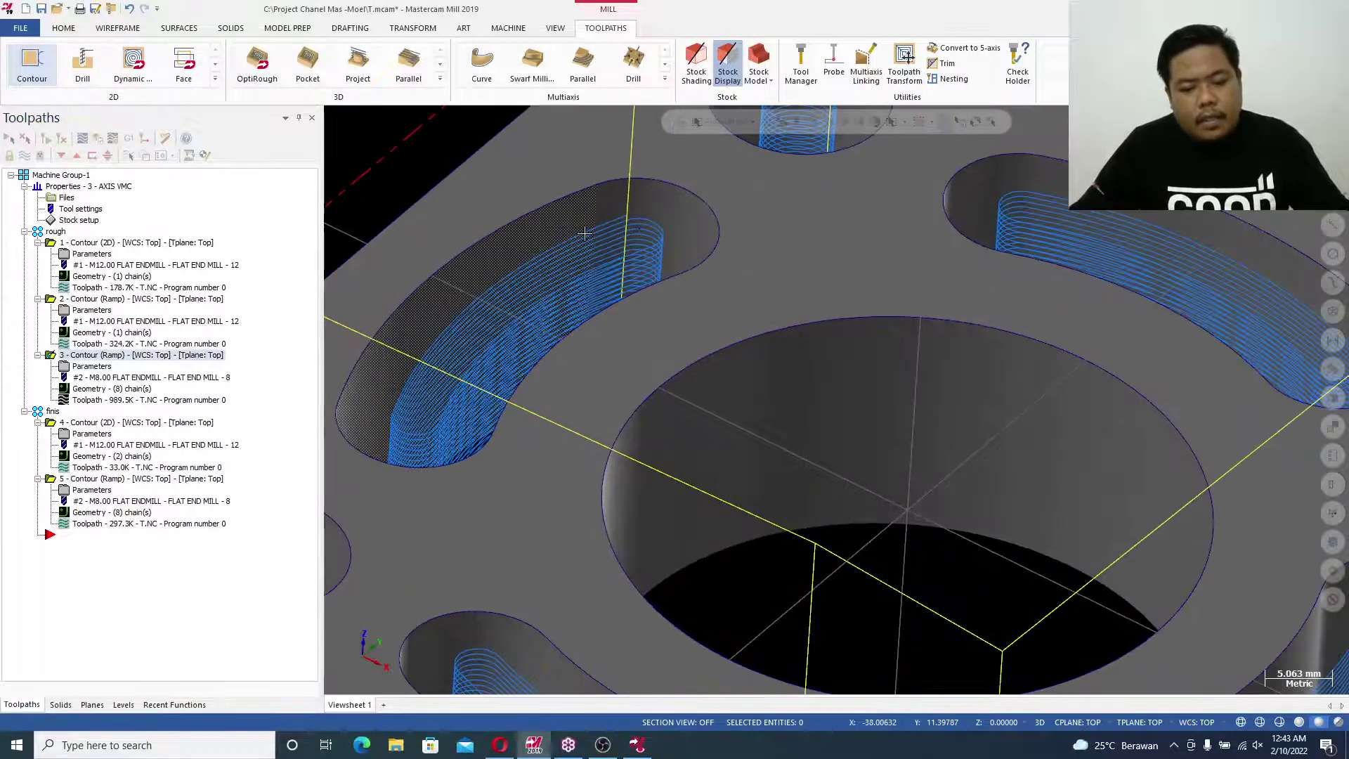
scroll(598, 277, down, 3)
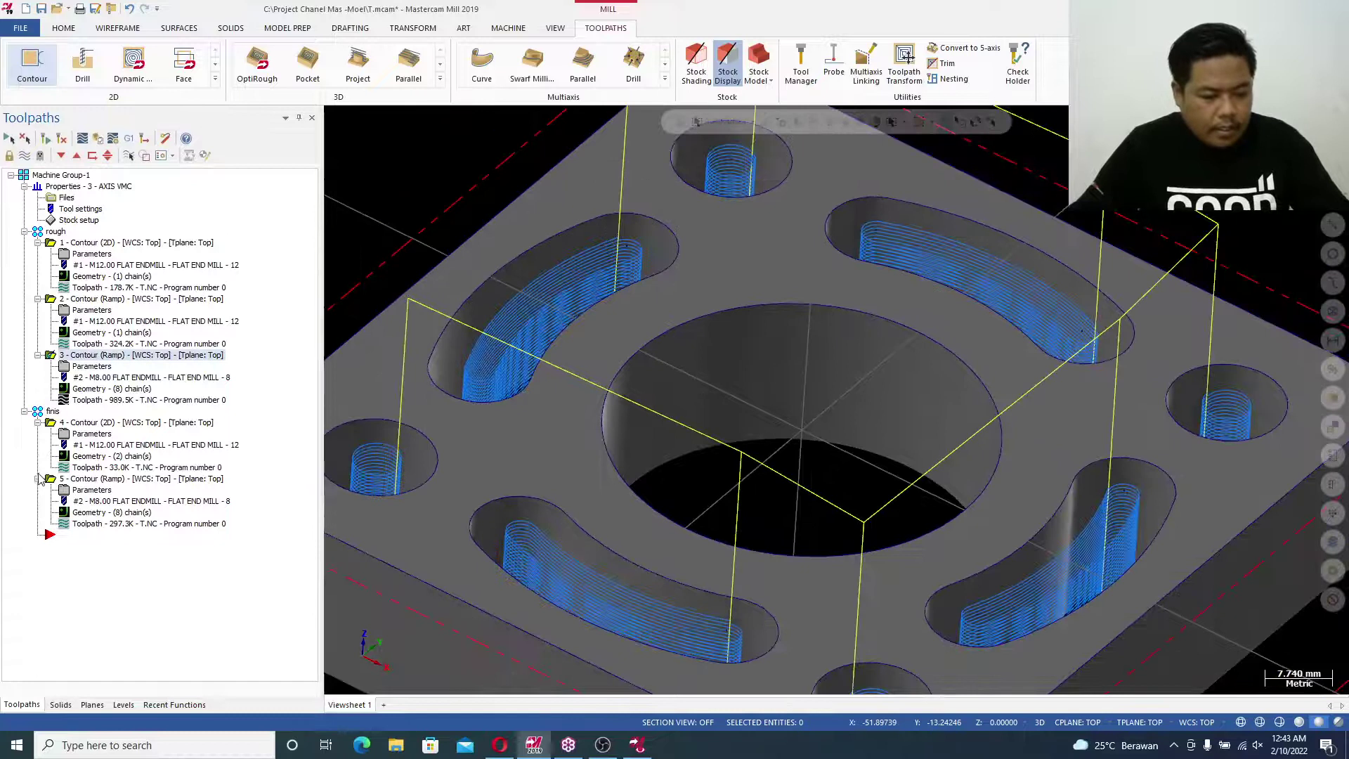
Toggle the toolpath display of the whole finis group to check its operations
click(51, 412)
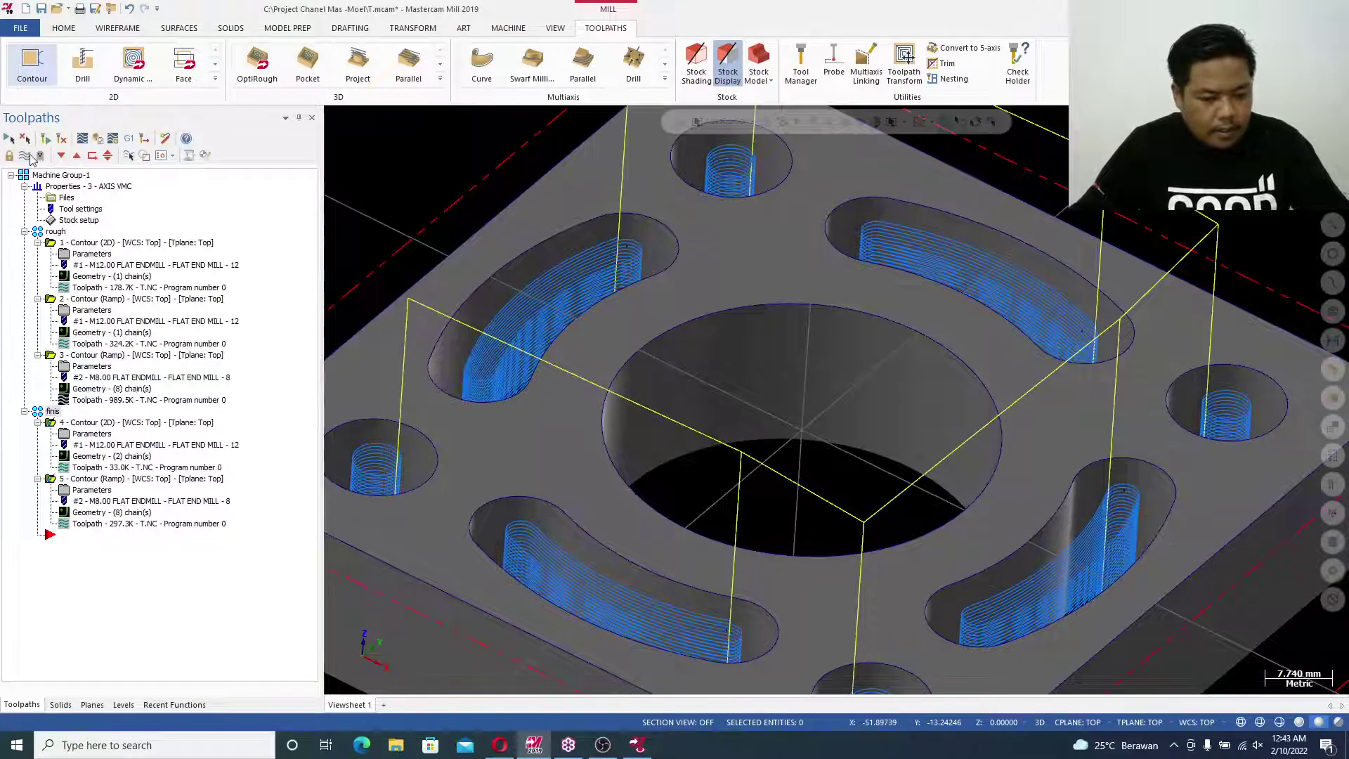
click(30, 155)
click(29, 156)
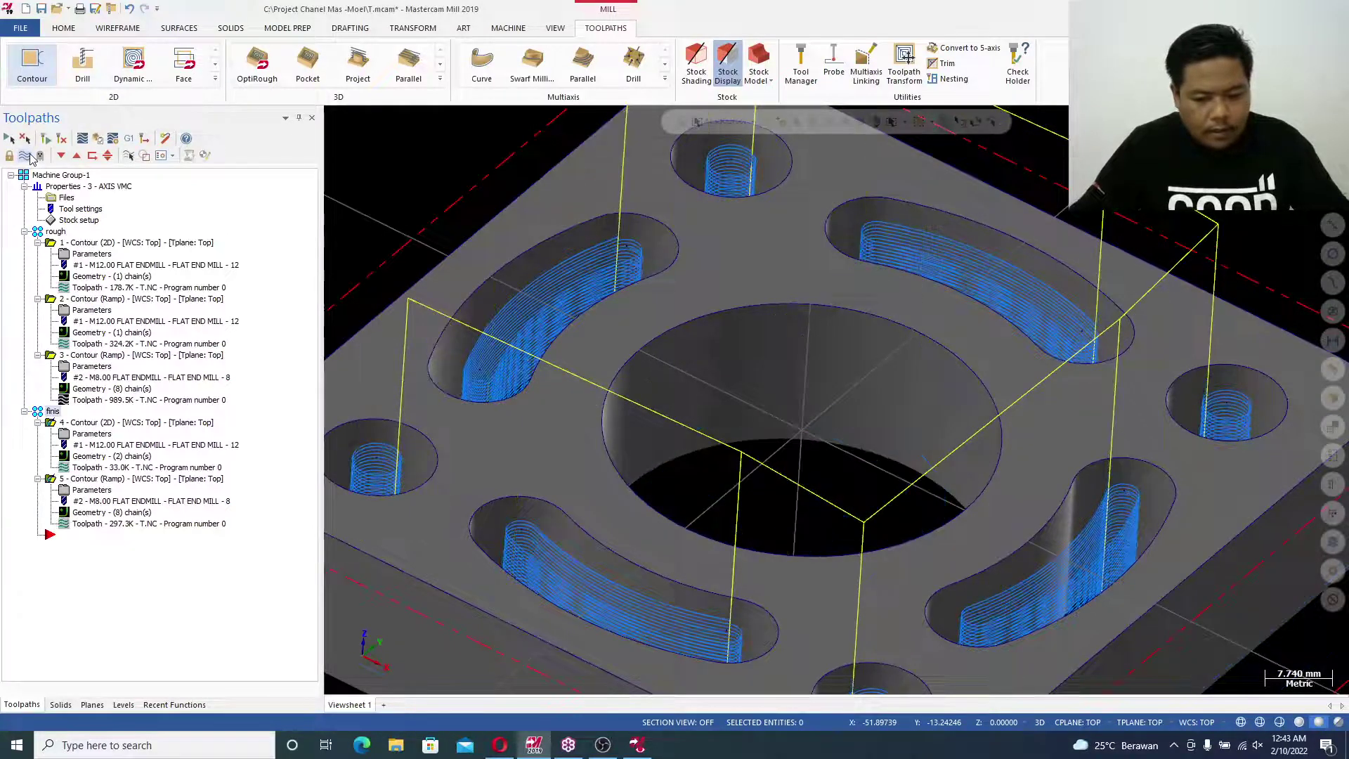
Verify all operations of the machine group in Mastercam Simulator with the color loop applied and inspect the machined part
click(60, 176)
click(97, 139)
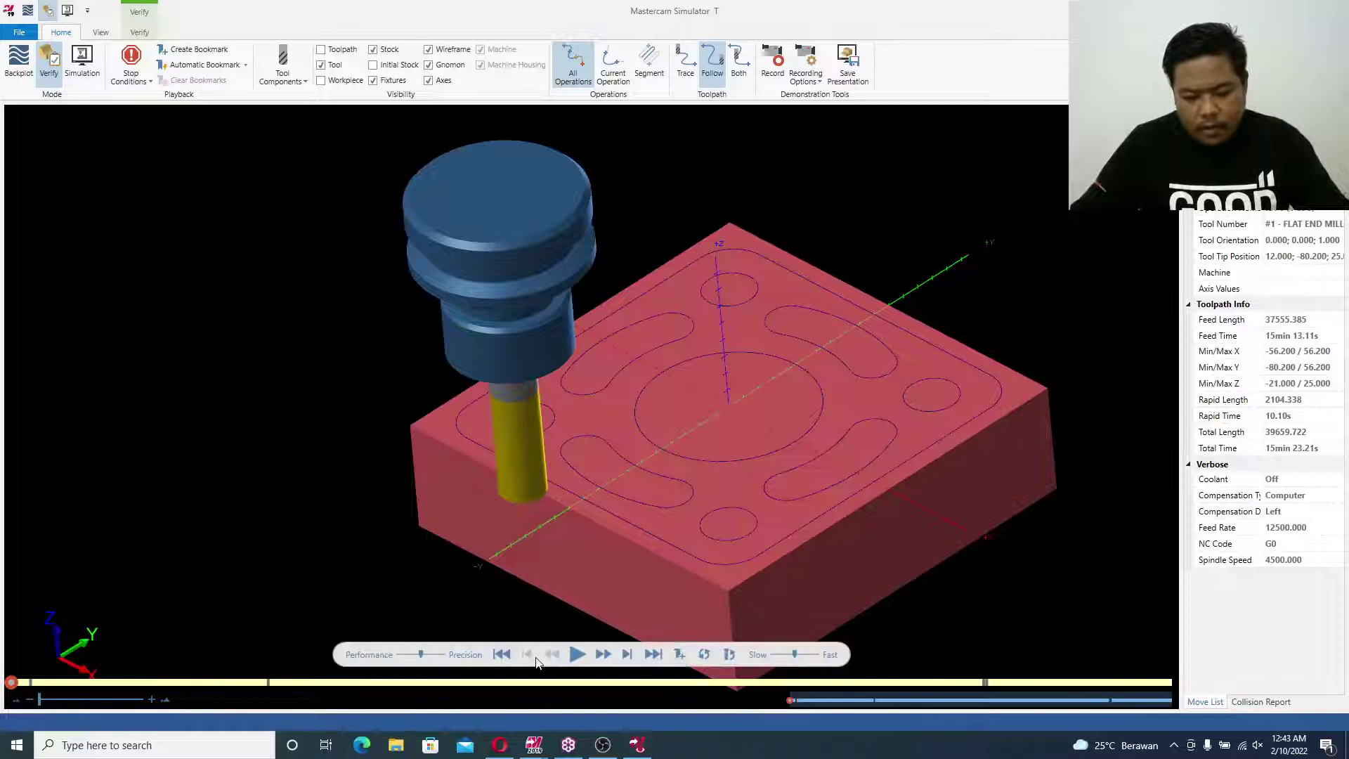
click(578, 654)
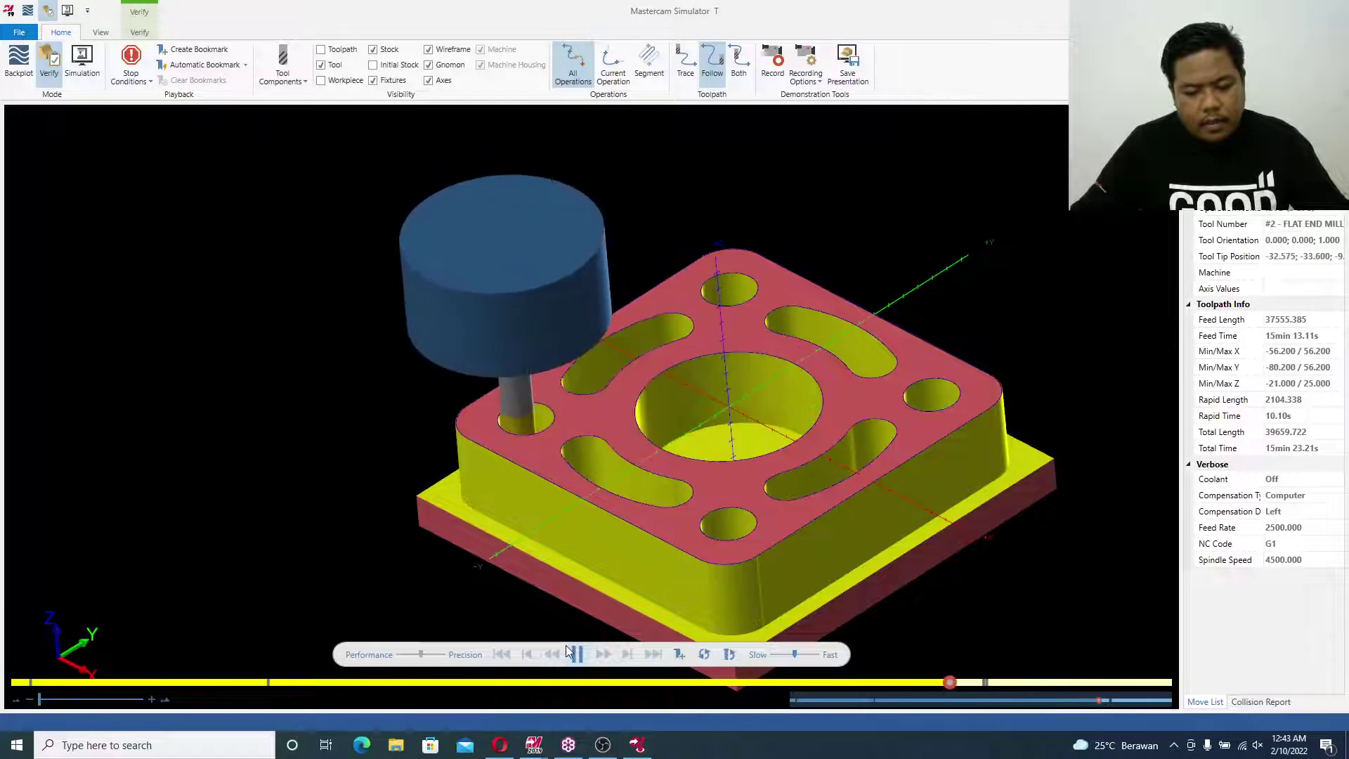
click(139, 33)
click(21, 74)
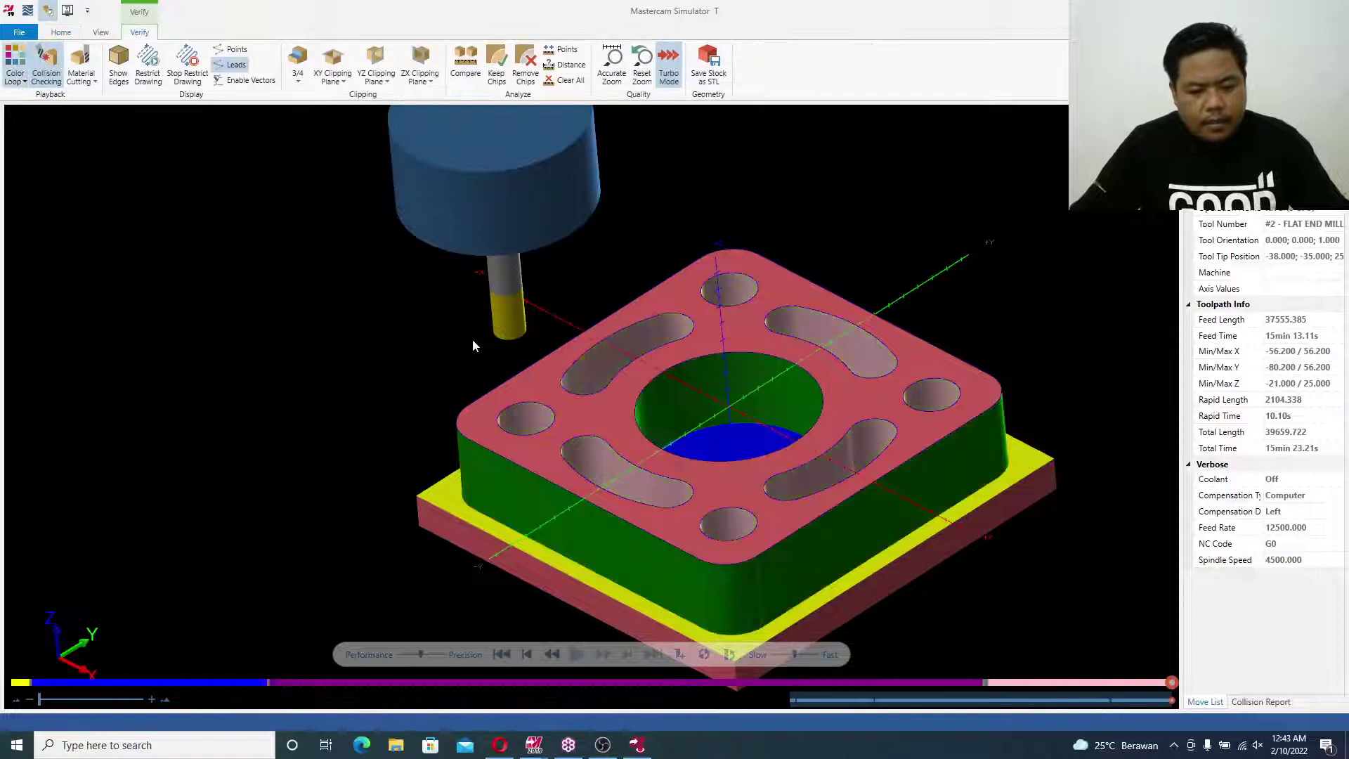
mouse_move(473, 339)
middle_down()
mouse_move(499, 378)
mouse_move(494, 394)
mouse_move(494, 337)
mouse_move(481, 329)
mouse_move(489, 351)
middle_up()
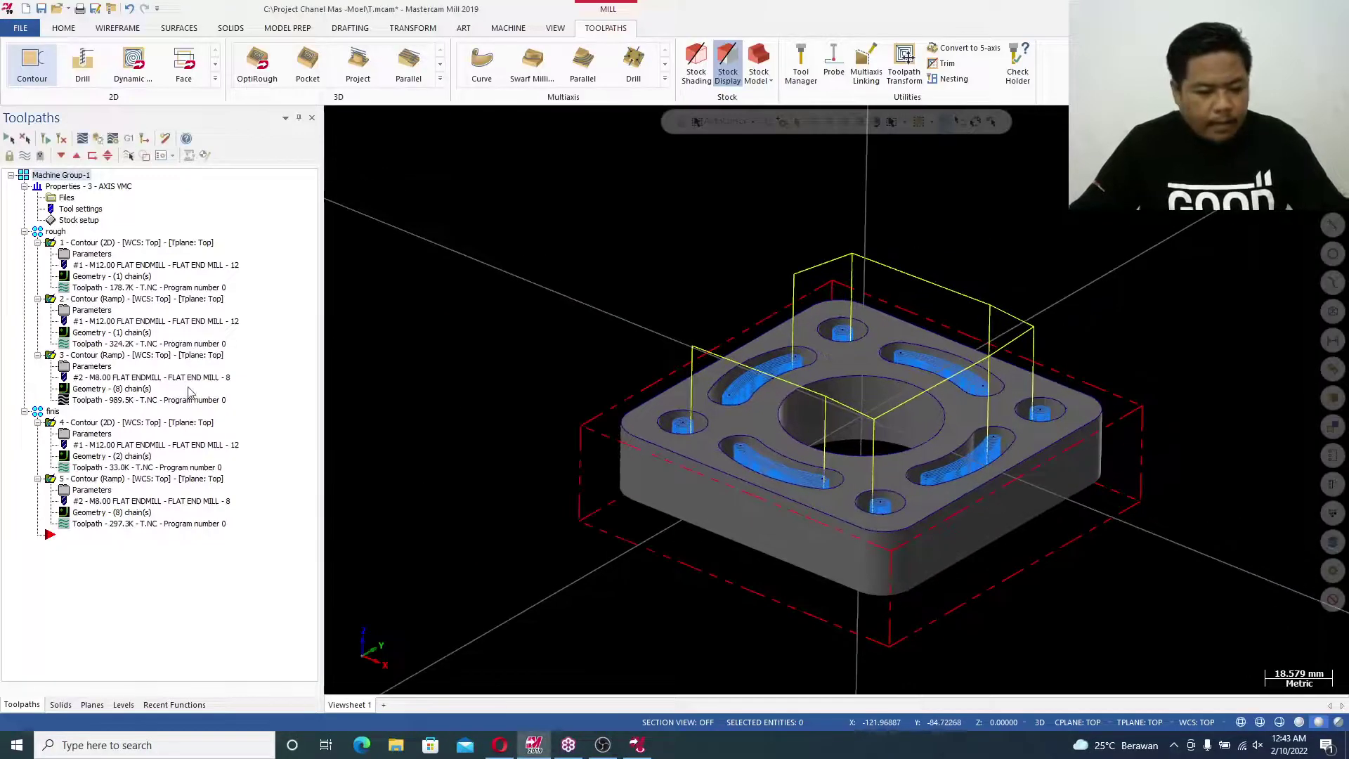
Toggle the toolpath display of the rough and finis groups, leaving all toolpaths hidden
click(25, 156)
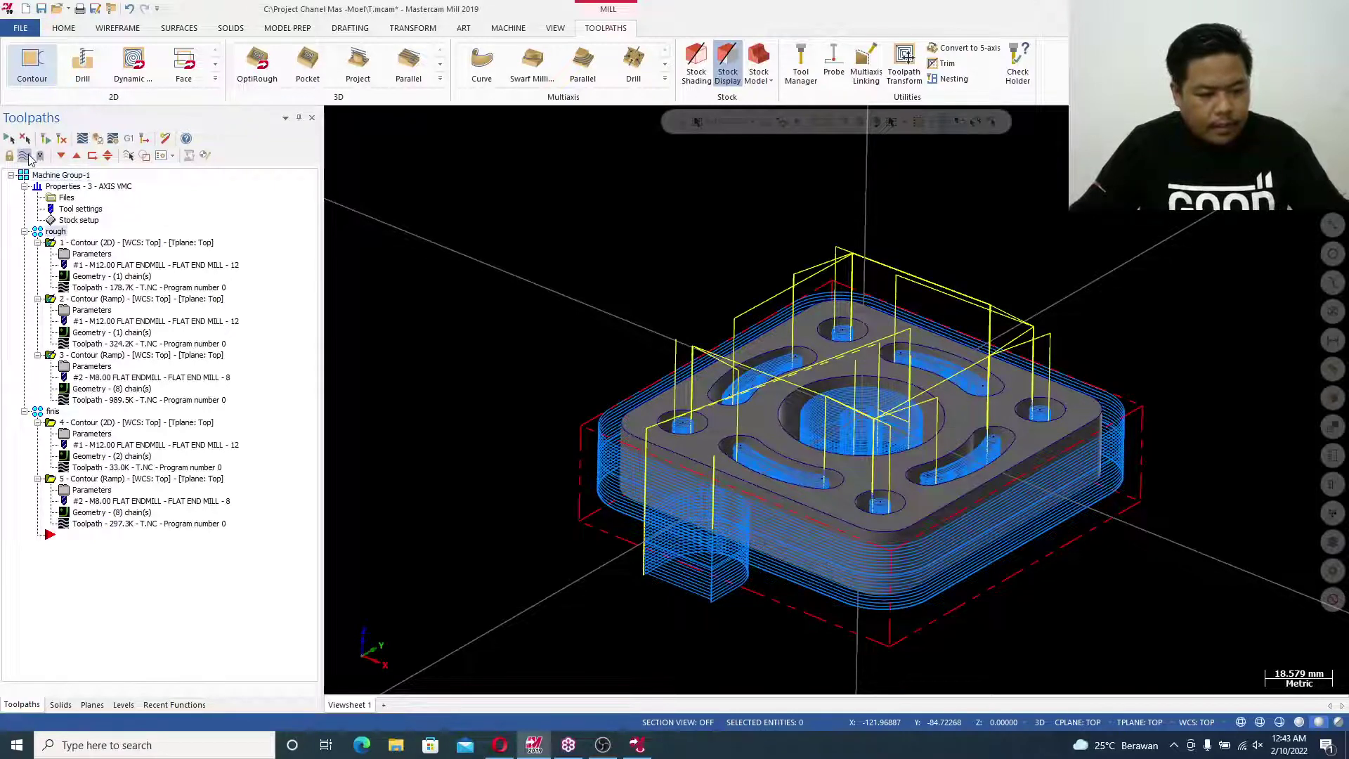
click(26, 156)
click(26, 155)
click(26, 155)
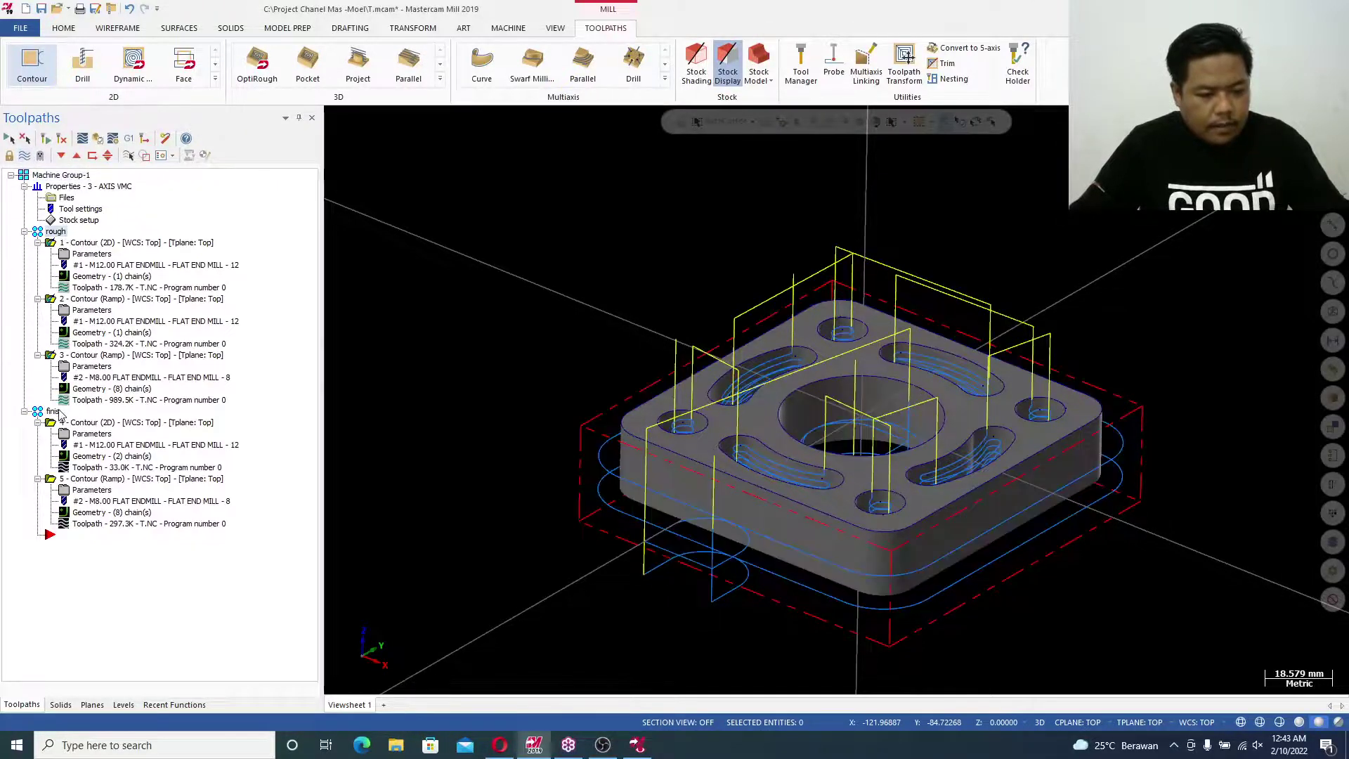
click(26, 156)
click(26, 155)
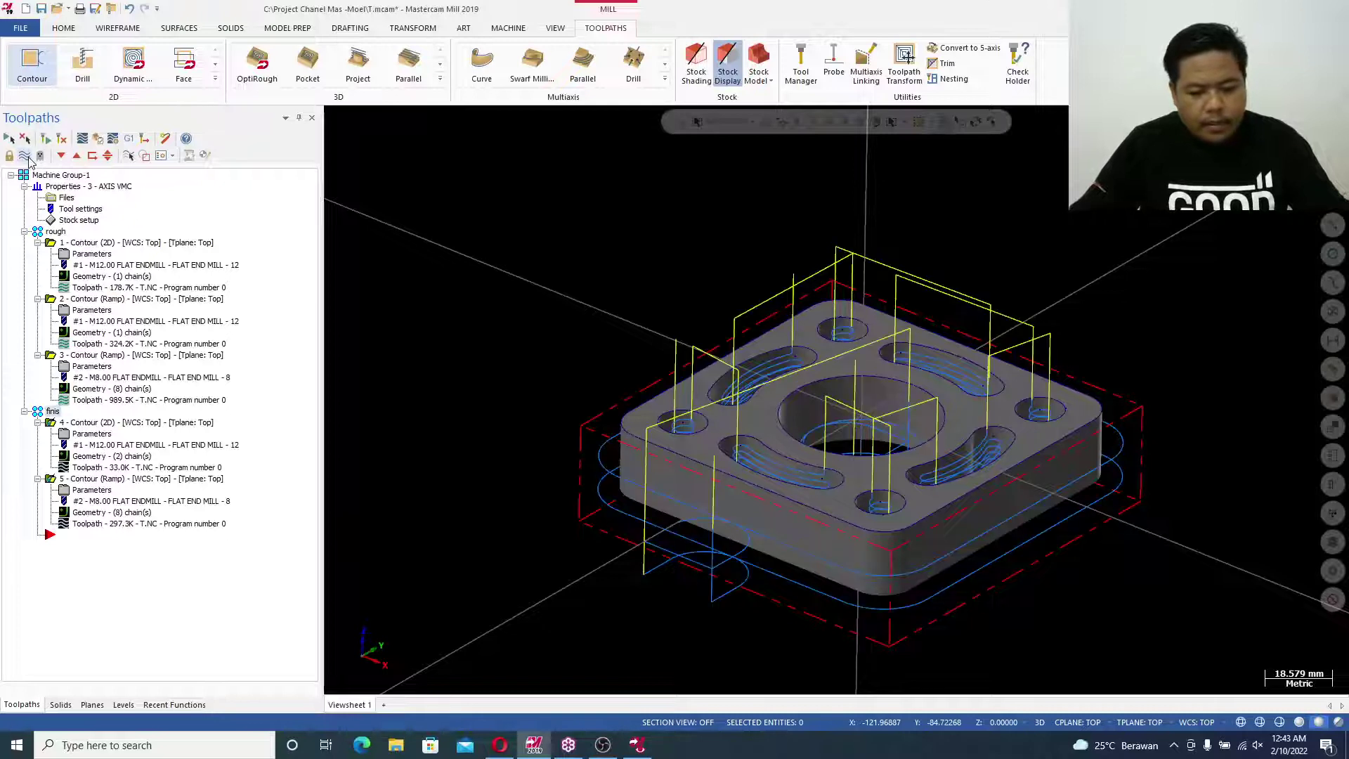
click(26, 156)
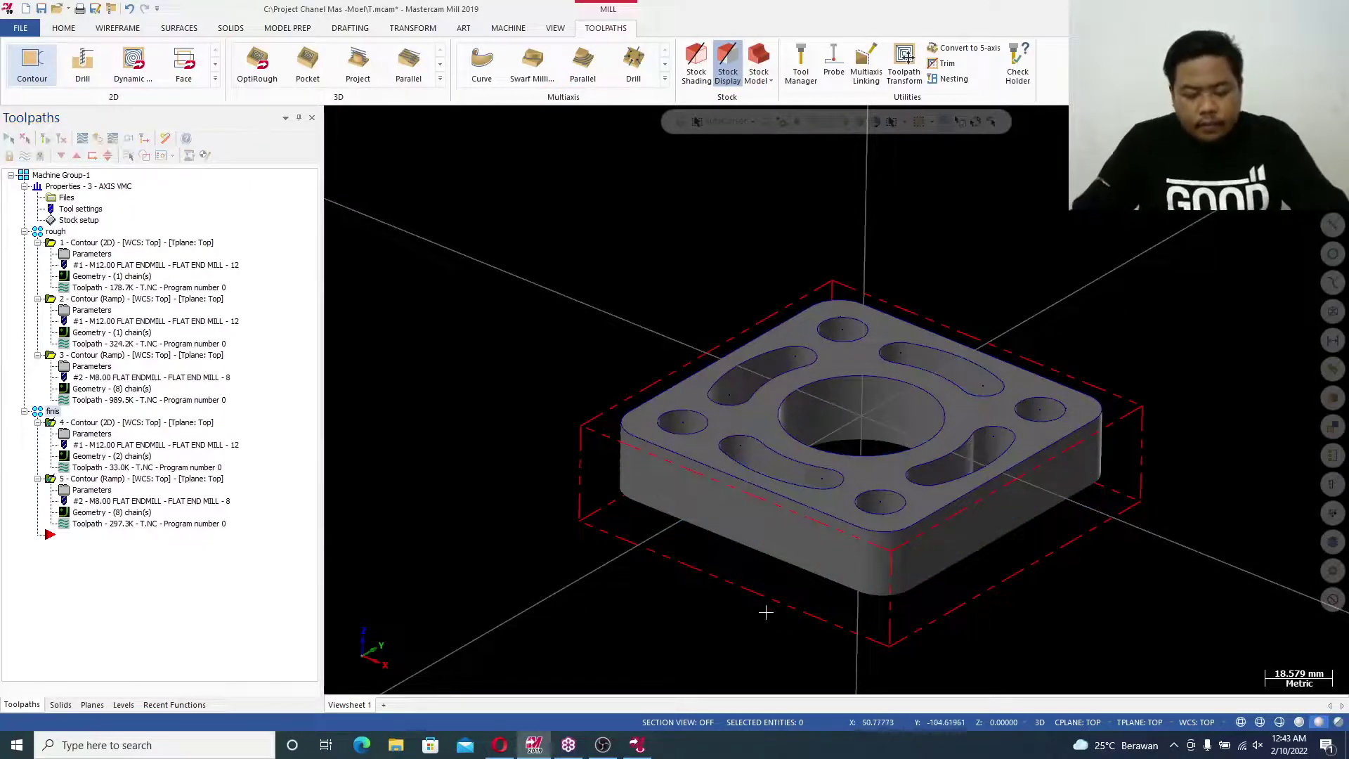
Check the dimensioned part drawing in ActiveReports Viewer and return to Mastercam to view the finished plate model
click(638, 745)
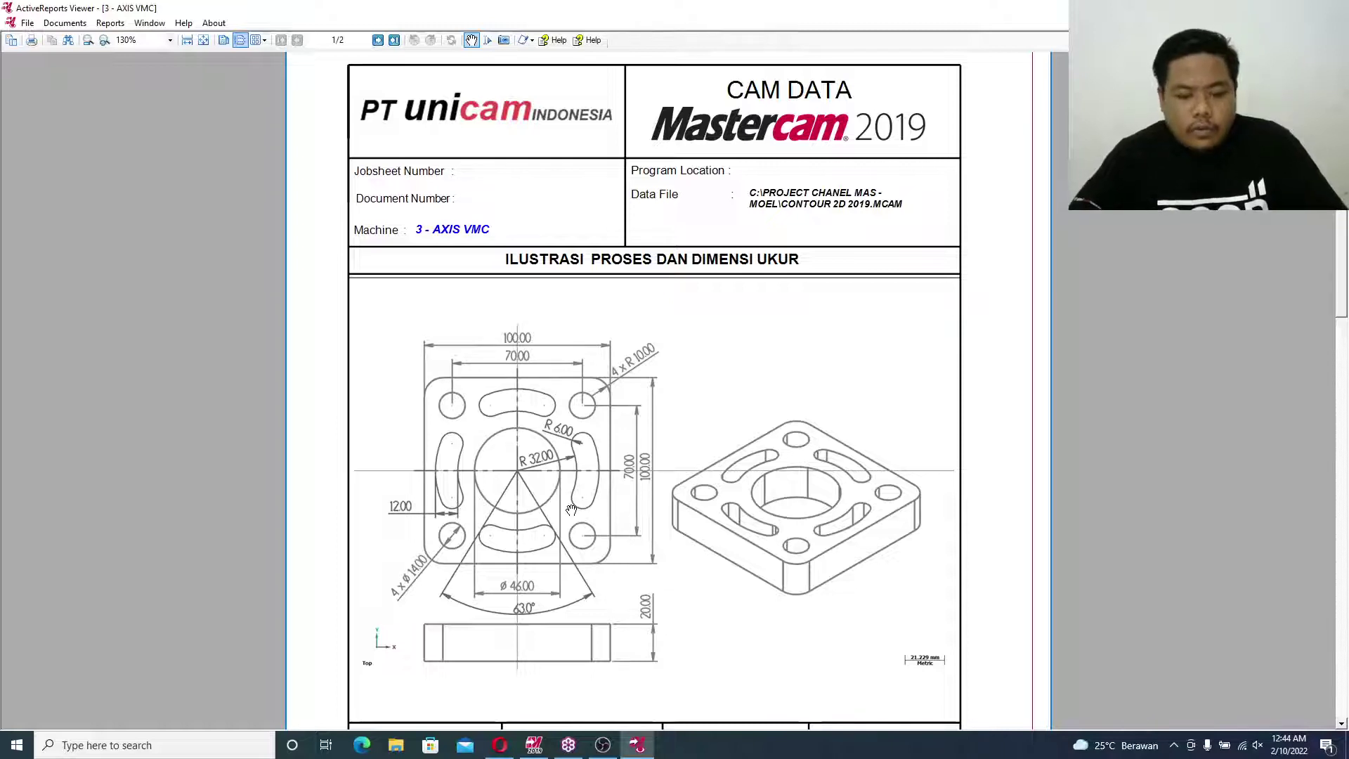
click(533, 747)
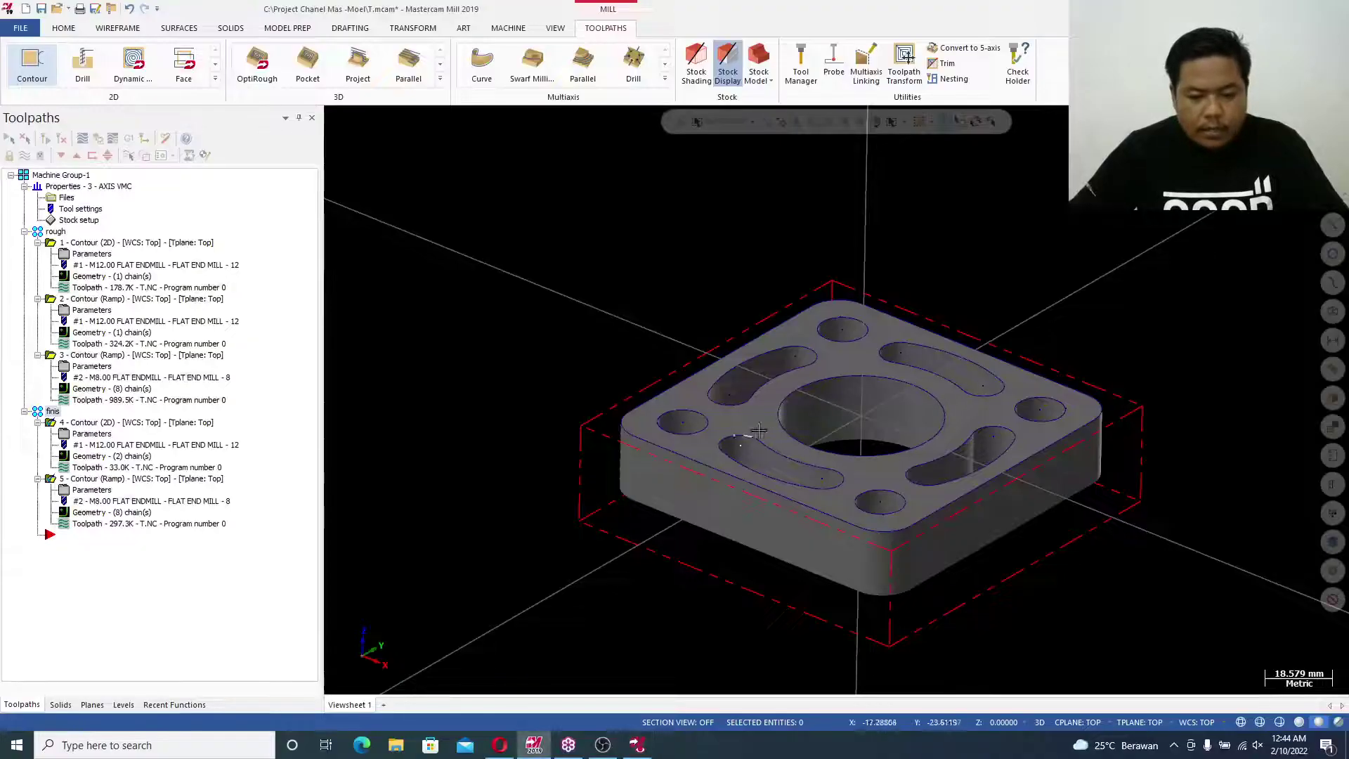
scroll(897, 397, up, 2)
scroll(613, 409, down, 1)
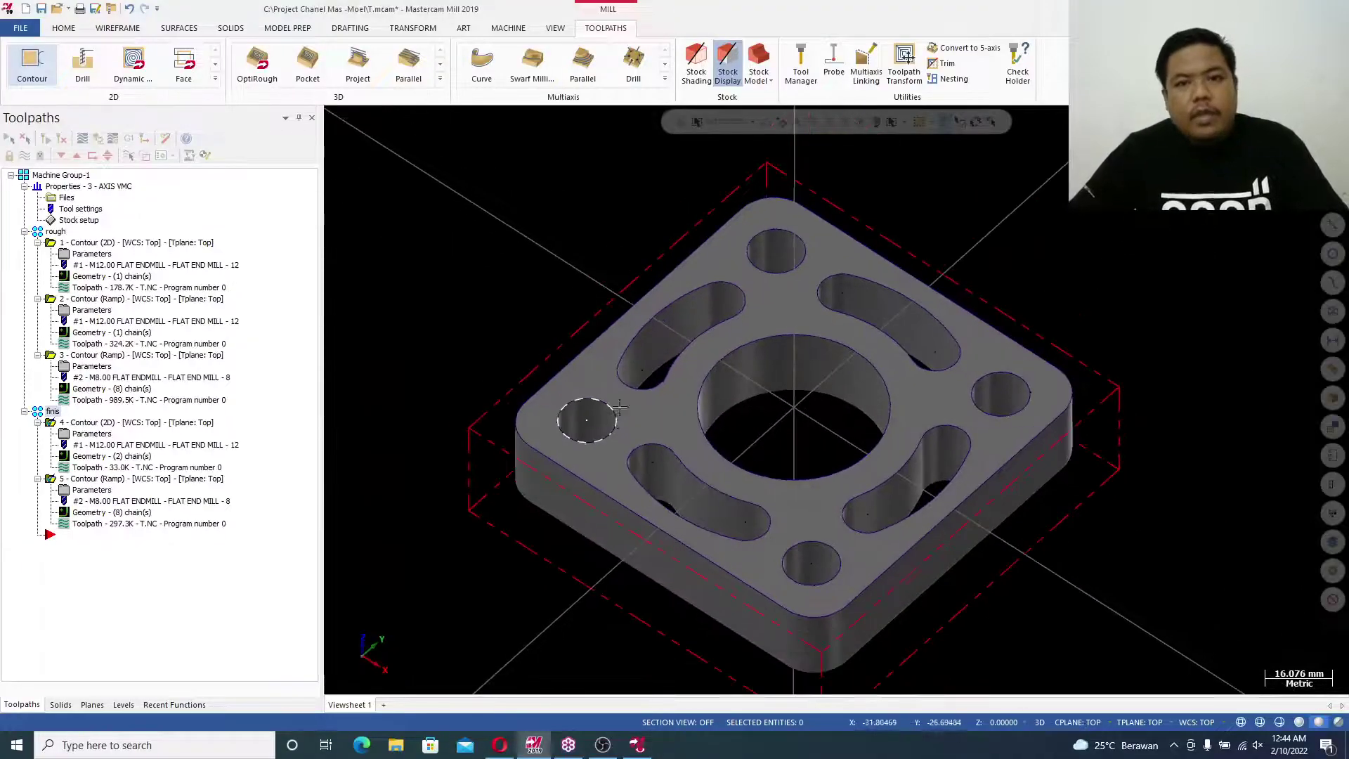
mouse_move(612, 409)
middle_down()
mouse_move(631, 388)
mouse_move(622, 408)
mouse_move(609, 389)
middle_up()
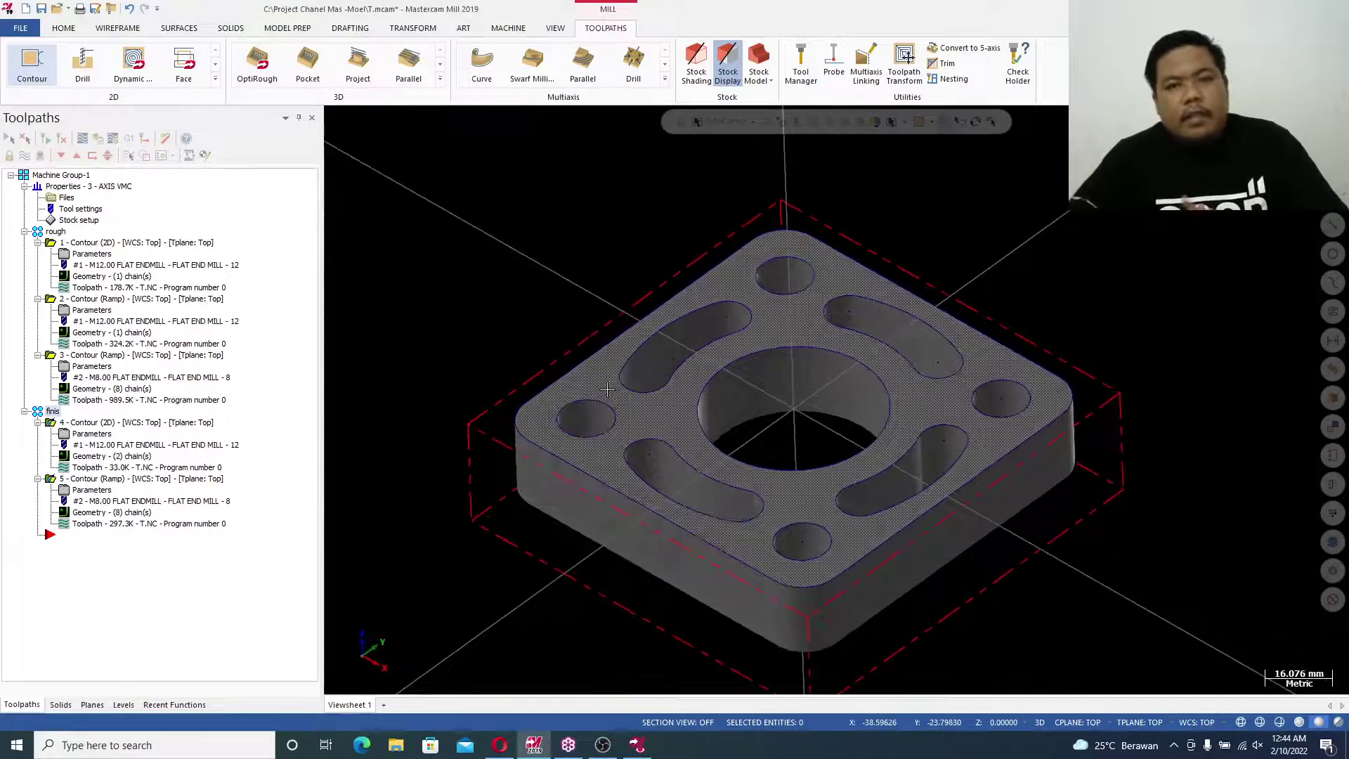